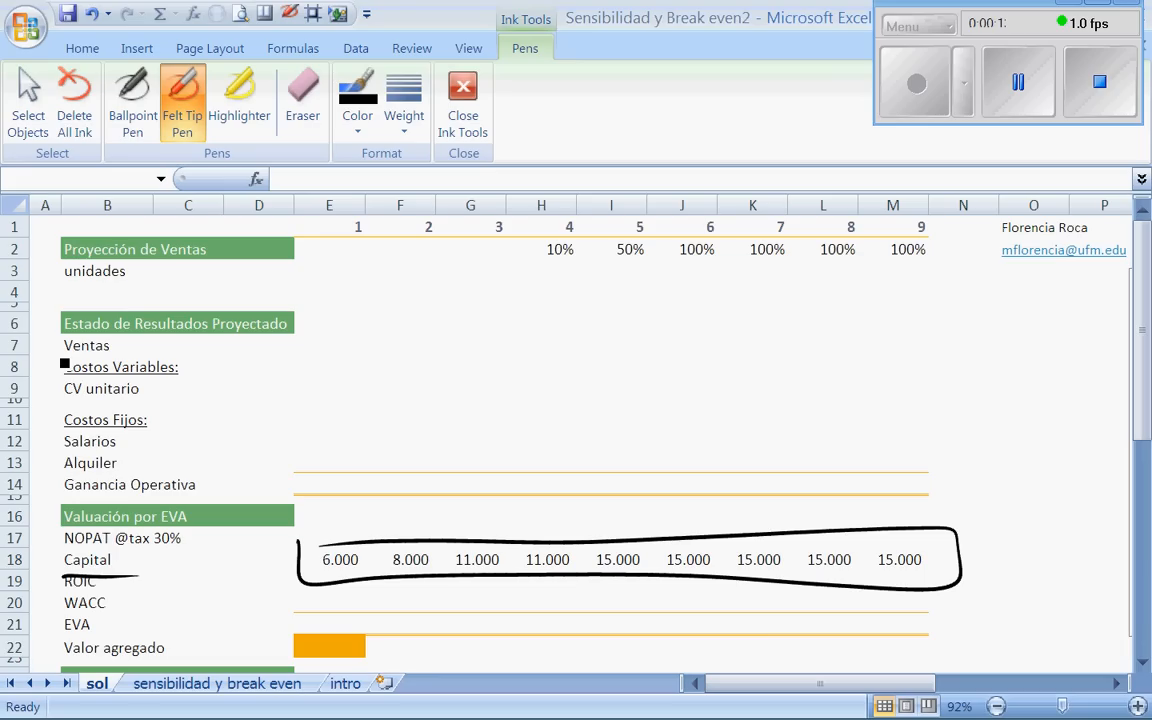
- Ink brackets beside the Costos Variables and Costos Fijos blocks, check marks beside Salarios and Alquiler, and a circle around Ventas in Proyección de Ventas
{"action": "left_click_drag", "start_coordinate": [63, 358], "coordinate": [60, 515]}
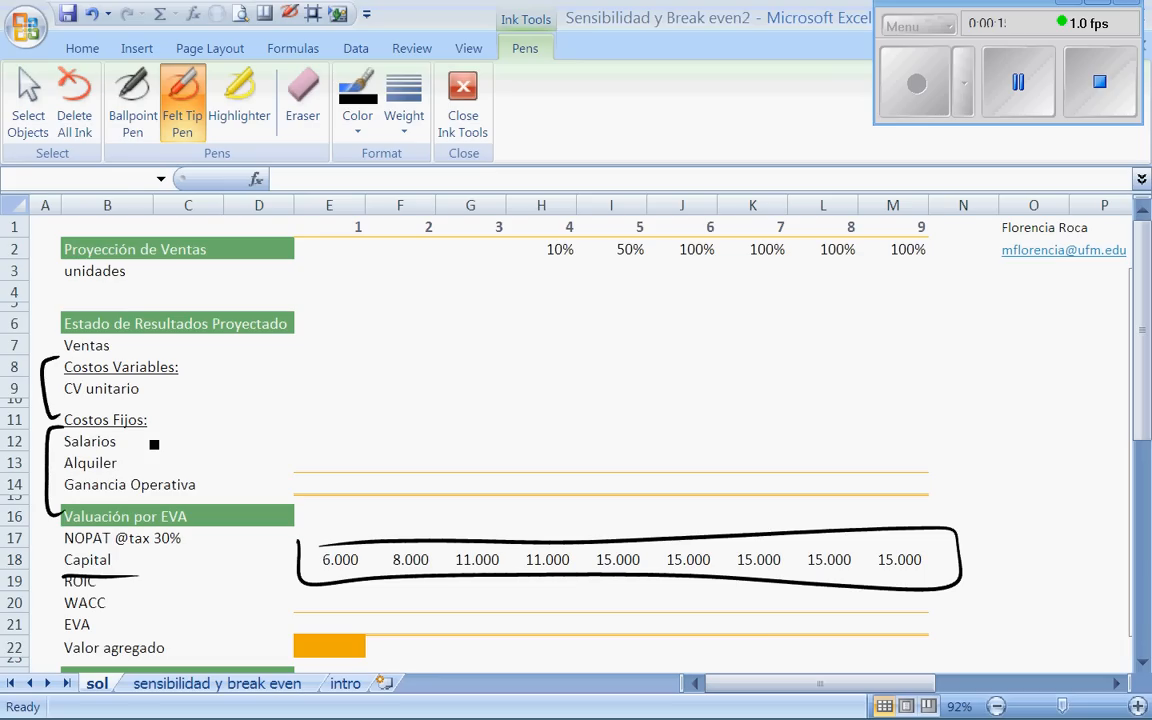
{"action": "left_click_drag", "start_coordinate": [130, 429], "coordinate": [154, 416]}
{"action": "left_click_drag", "start_coordinate": [128, 457], "coordinate": [149, 444]}
{"action": "mouse_move", "coordinate": [214, 247]}
{"action": "left_mouse_down"}
{"action": "mouse_move", "coordinate": [152, 281]}
{"action": "mouse_move", "coordinate": [214, 250]}
{"action": "left_mouse_up"}
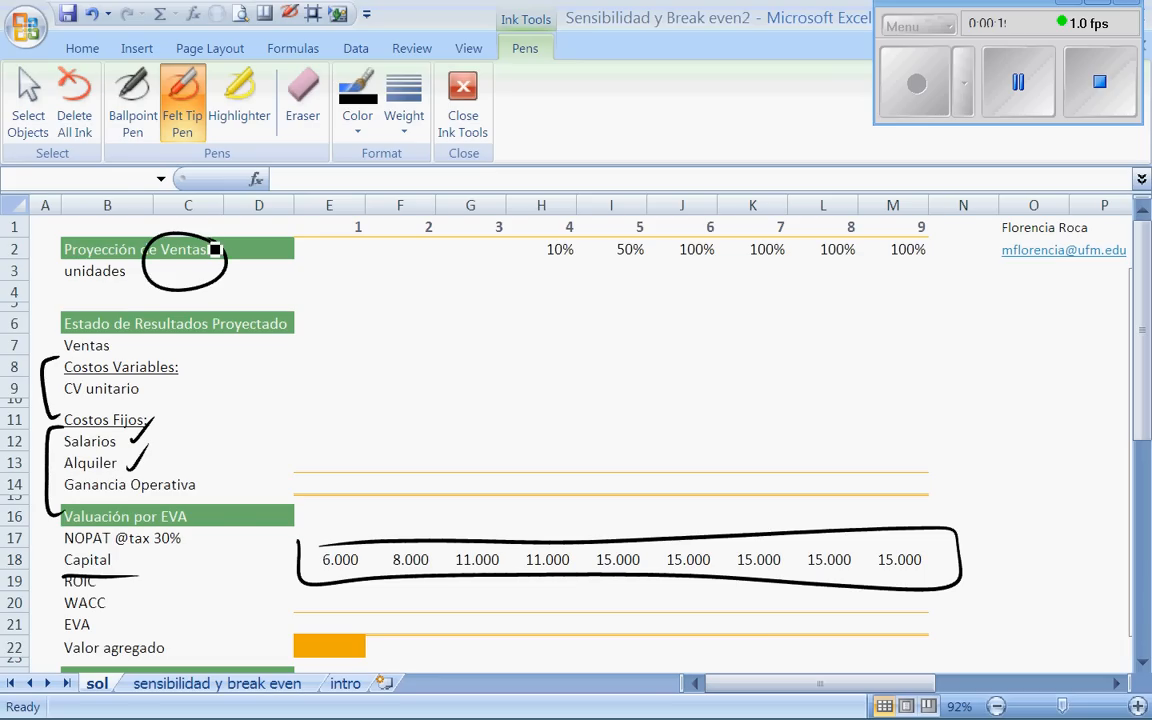
- On the intro sheet, circle numbers 1 and 2 in ink and check off Proyección de Resultados and Proyección del Balance
{"action": "left_click", "coordinate": [346, 684]}
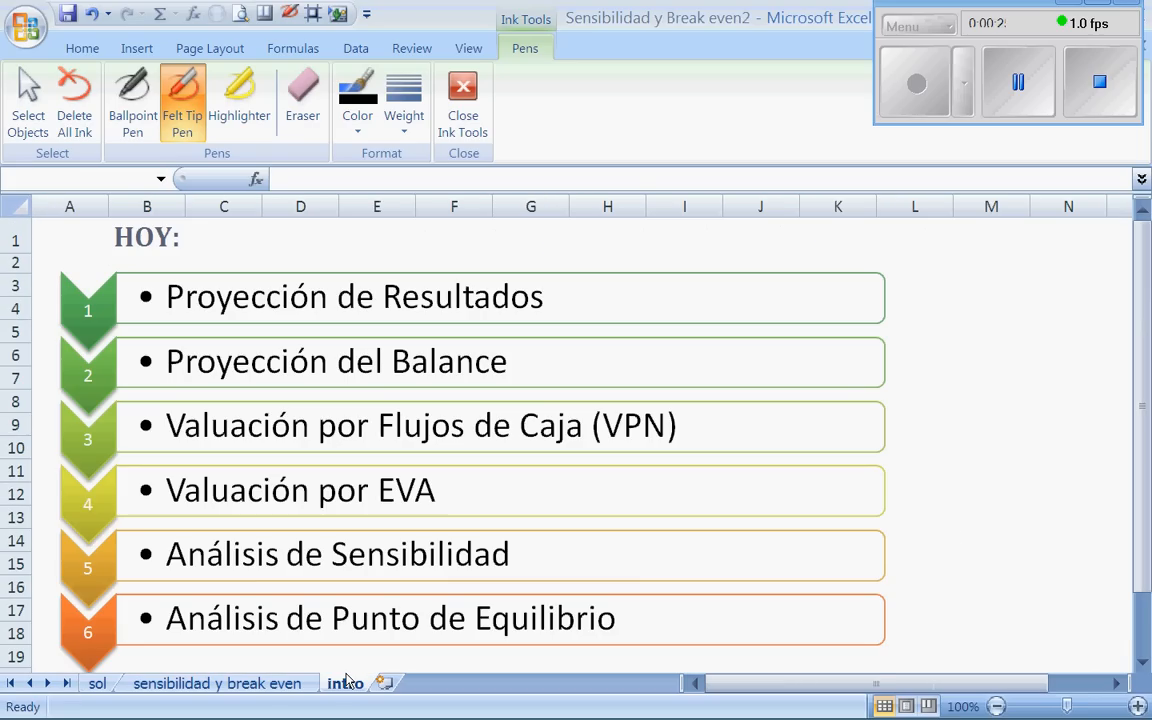
{"action": "left_click_drag", "start_coordinate": [92, 283], "coordinate": [100, 286]}
{"action": "left_click_drag", "start_coordinate": [559, 282], "coordinate": [586, 251]}
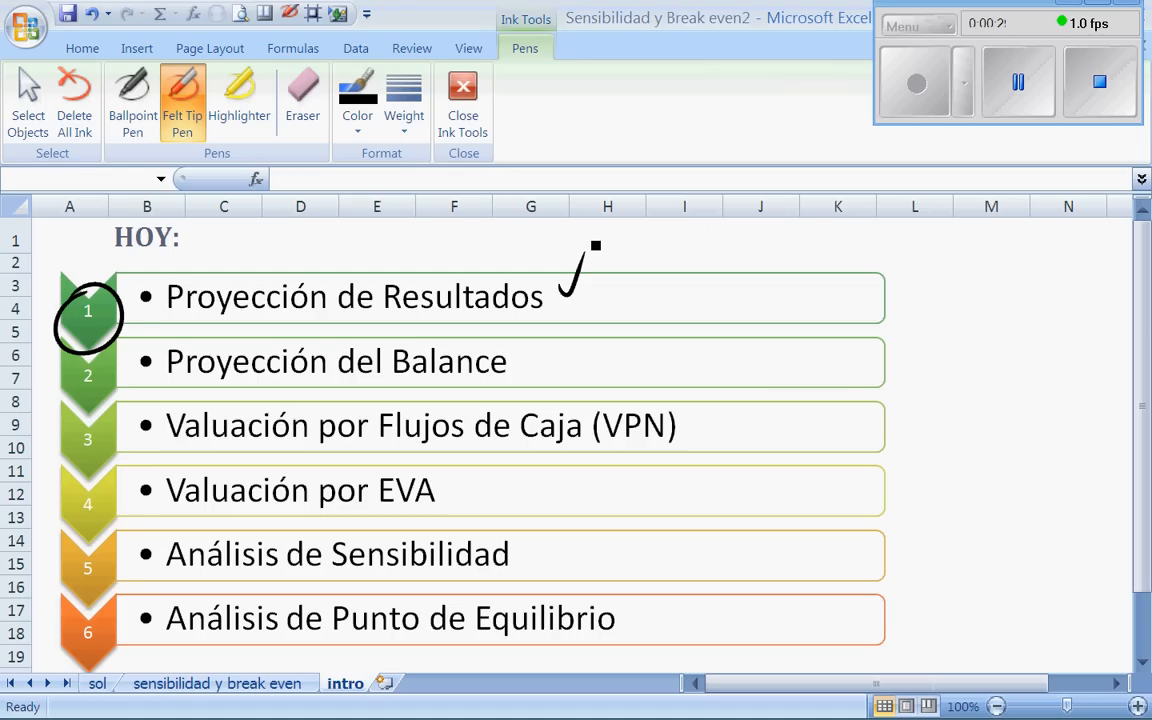
{"action": "left_click_drag", "start_coordinate": [74, 369], "coordinate": [101, 376]}
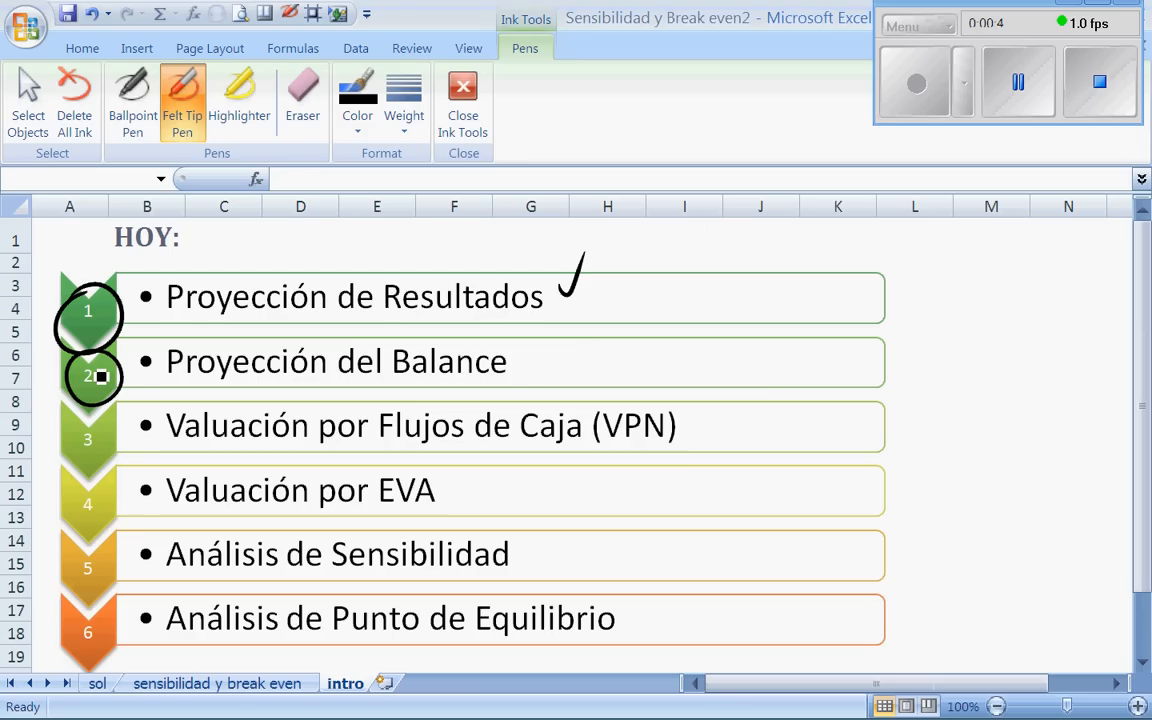
{"action": "left_click_drag", "start_coordinate": [547, 366], "coordinate": [583, 336]}
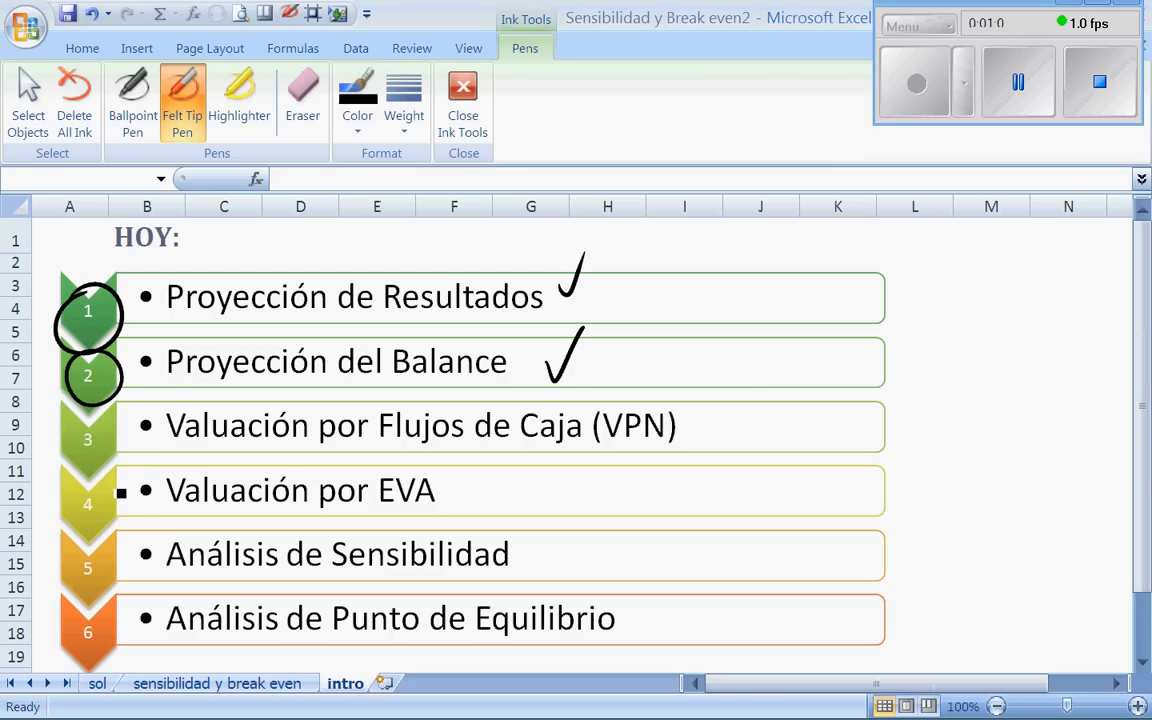
- Circle numbers 3, 4 and 5 and check off Valuación por Flujos de Caja (VPN), Valuación por EVA and Análisis de Sensibilidad
{"action": "left_click_drag", "start_coordinate": [100, 410], "coordinate": [118, 420]}
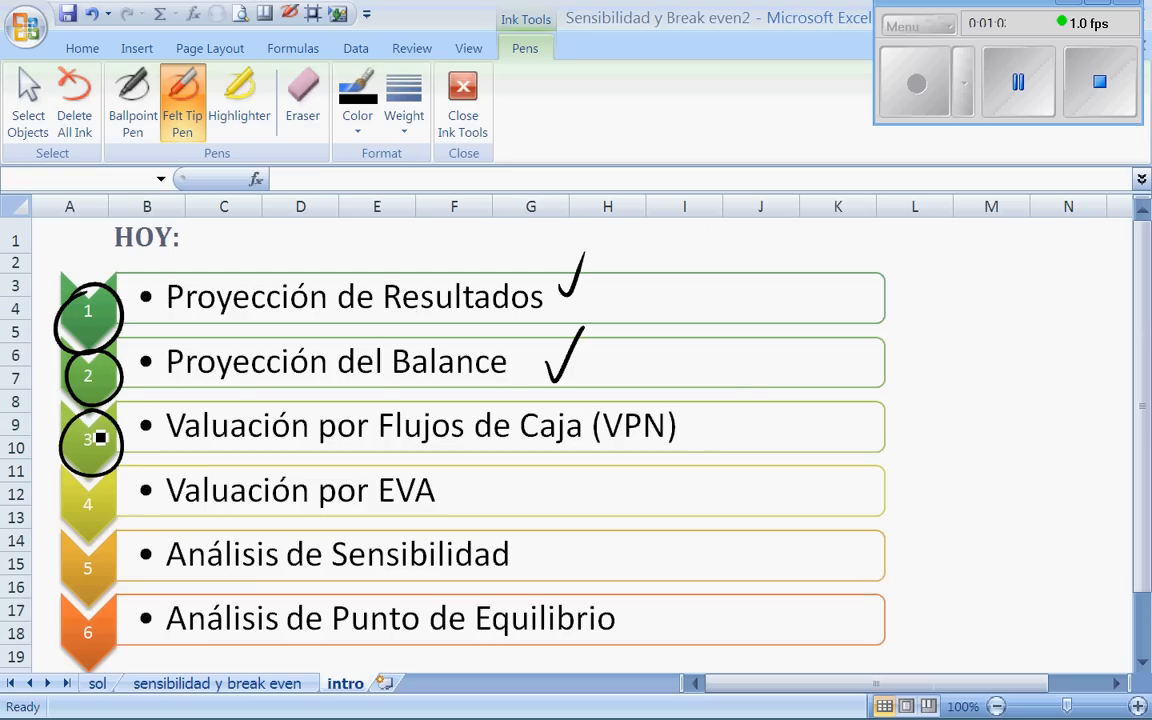
{"action": "left_click_drag", "start_coordinate": [703, 428], "coordinate": [735, 396]}
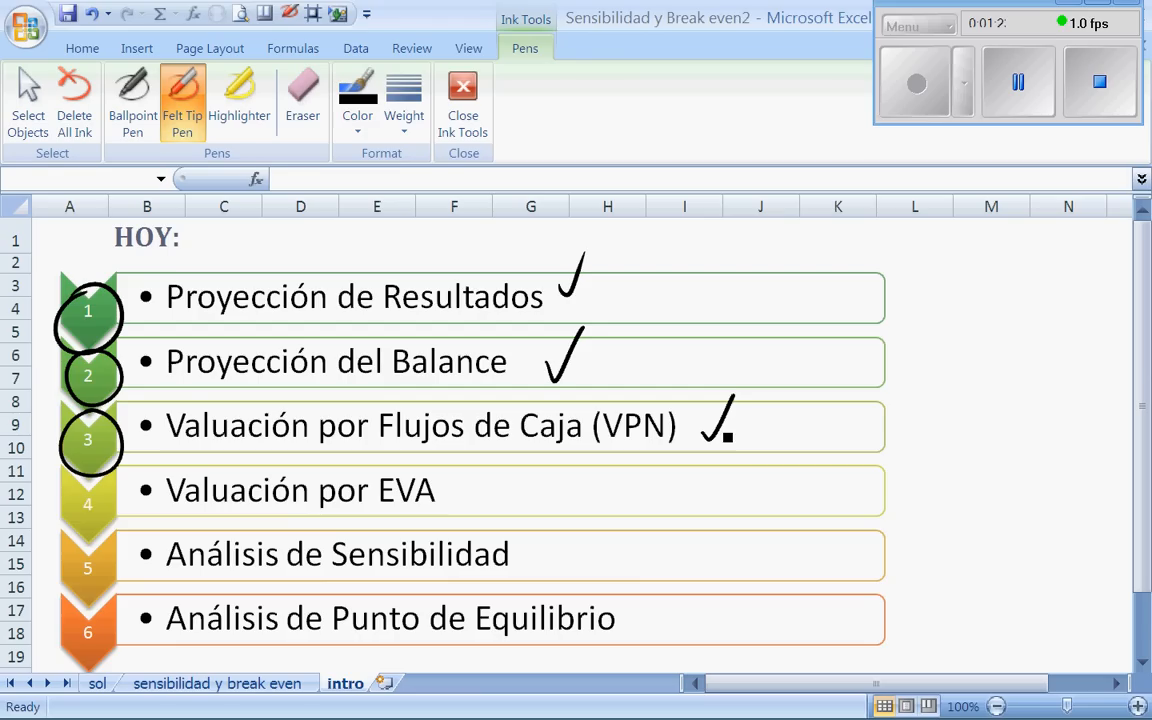
{"action": "left_click_drag", "start_coordinate": [62, 496], "coordinate": [80, 542]}
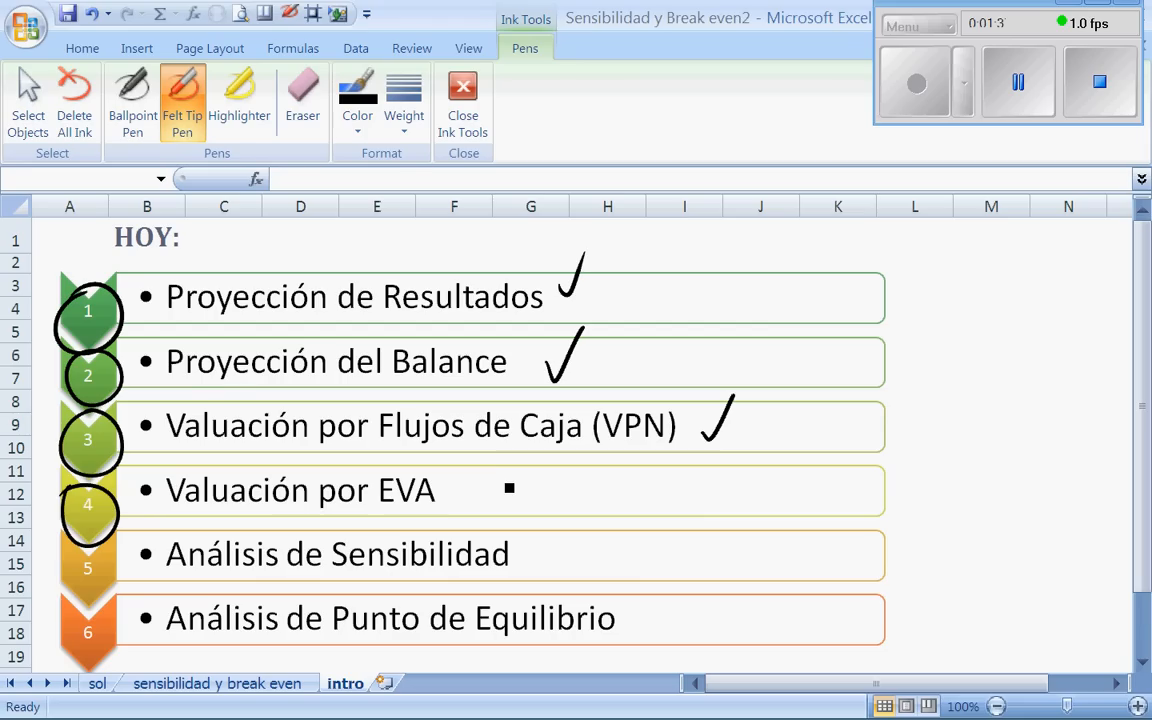
{"action": "left_click_drag", "start_coordinate": [486, 478], "coordinate": [521, 446]}
{"action": "mouse_move", "coordinate": [80, 534]}
{"action": "left_mouse_down"}
{"action": "mouse_move", "coordinate": [74, 606]}
{"action": "mouse_move", "coordinate": [88, 597]}
{"action": "left_mouse_up"}
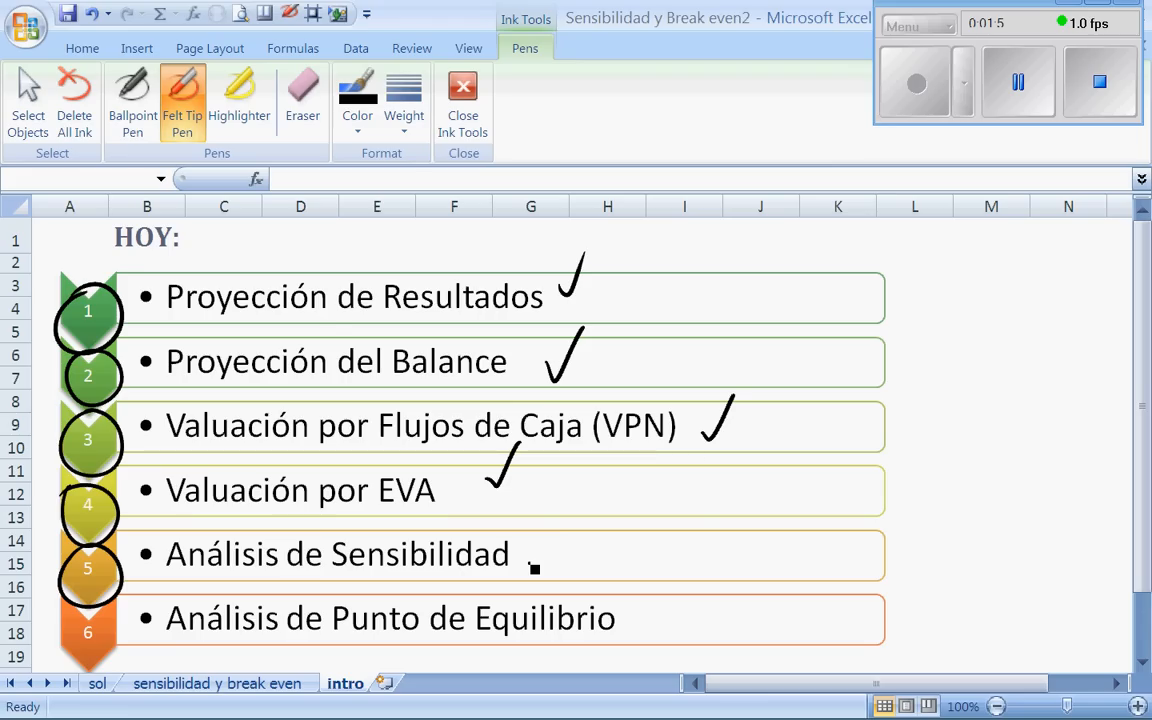
{"action": "left_click_drag", "start_coordinate": [534, 568], "coordinate": [554, 542]}
- Underline Proyección in items 1 and 2, VPN and EVA in ink, and circle and check off item 6, Análisis de Punto de Equilibrio
{"action": "left_click_drag", "start_coordinate": [170, 335], "coordinate": [330, 334]}
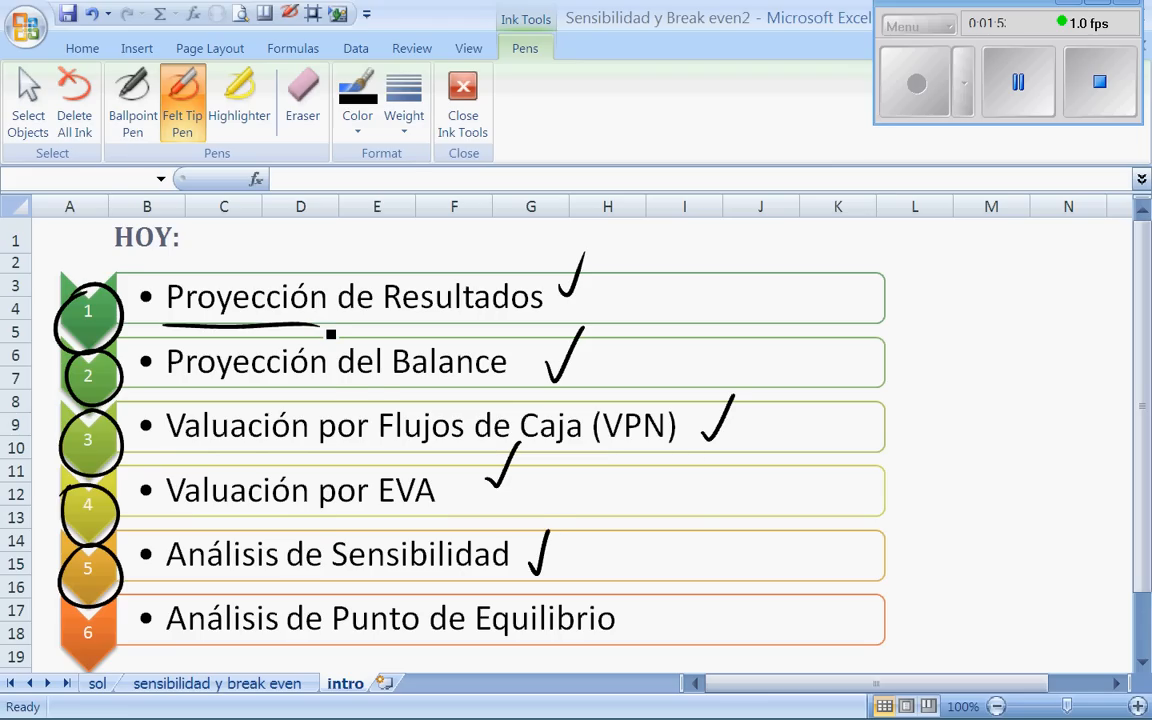
{"action": "left_click_drag", "start_coordinate": [168, 390], "coordinate": [343, 385]}
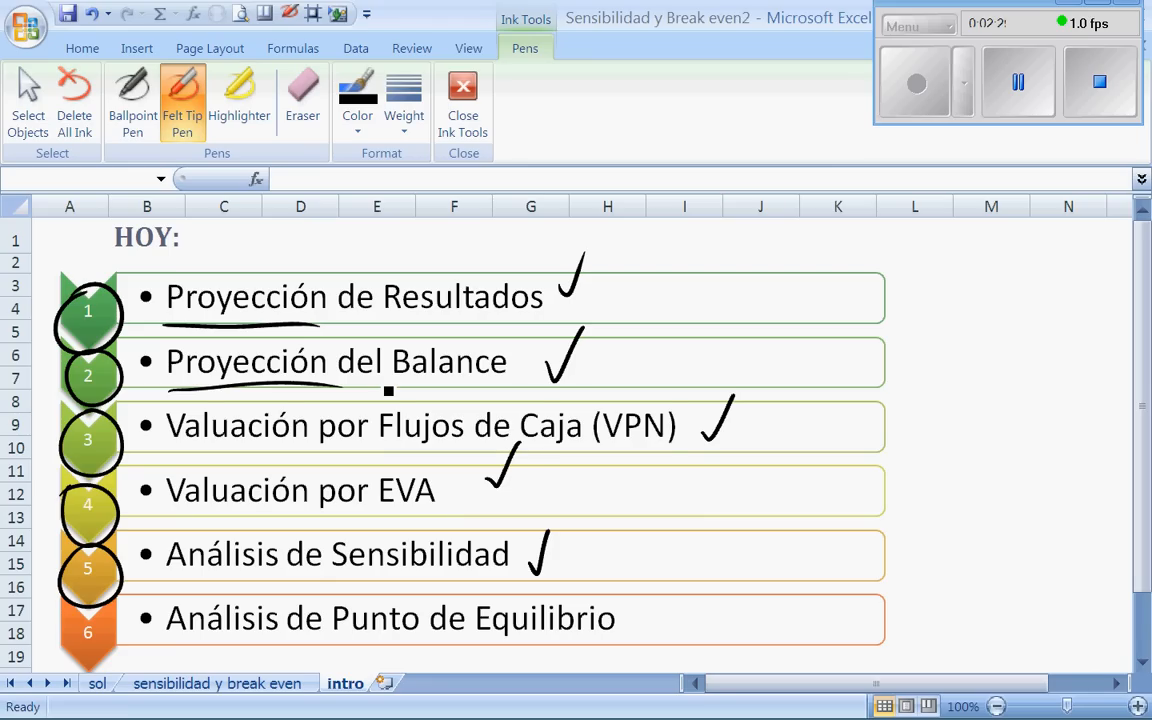
{"action": "left_click_drag", "start_coordinate": [604, 451], "coordinate": [673, 453]}
{"action": "left_click_drag", "start_coordinate": [380, 518], "coordinate": [450, 516]}
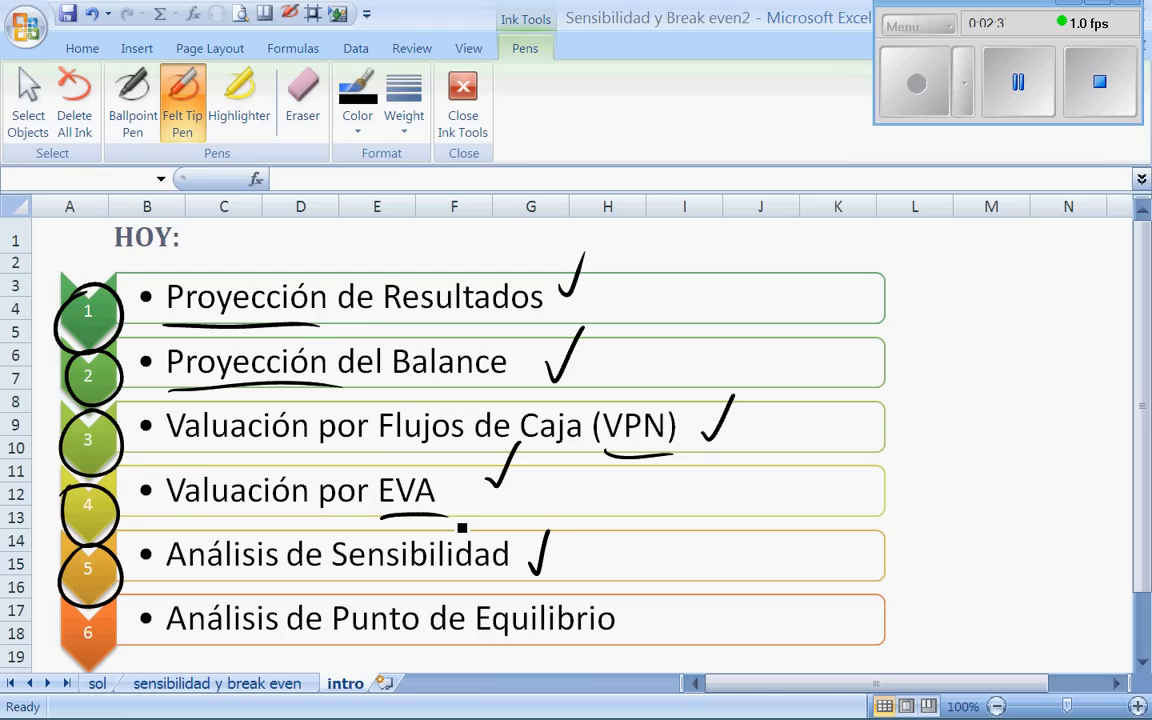
{"action": "left_click_drag", "start_coordinate": [74, 620], "coordinate": [60, 663]}
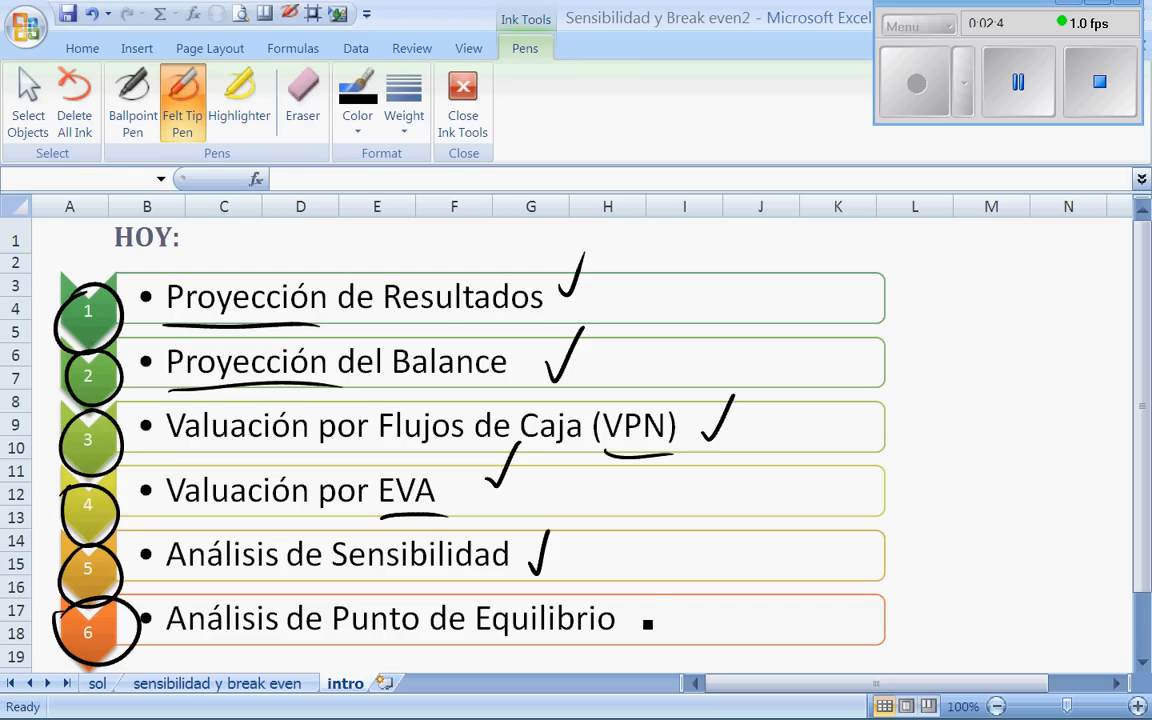
{"action": "left_click_drag", "start_coordinate": [637, 614], "coordinate": [668, 591]}
{"action": "left_click", "coordinate": [1046, 84]}
{"action": "left_click", "coordinate": [918, 86]}
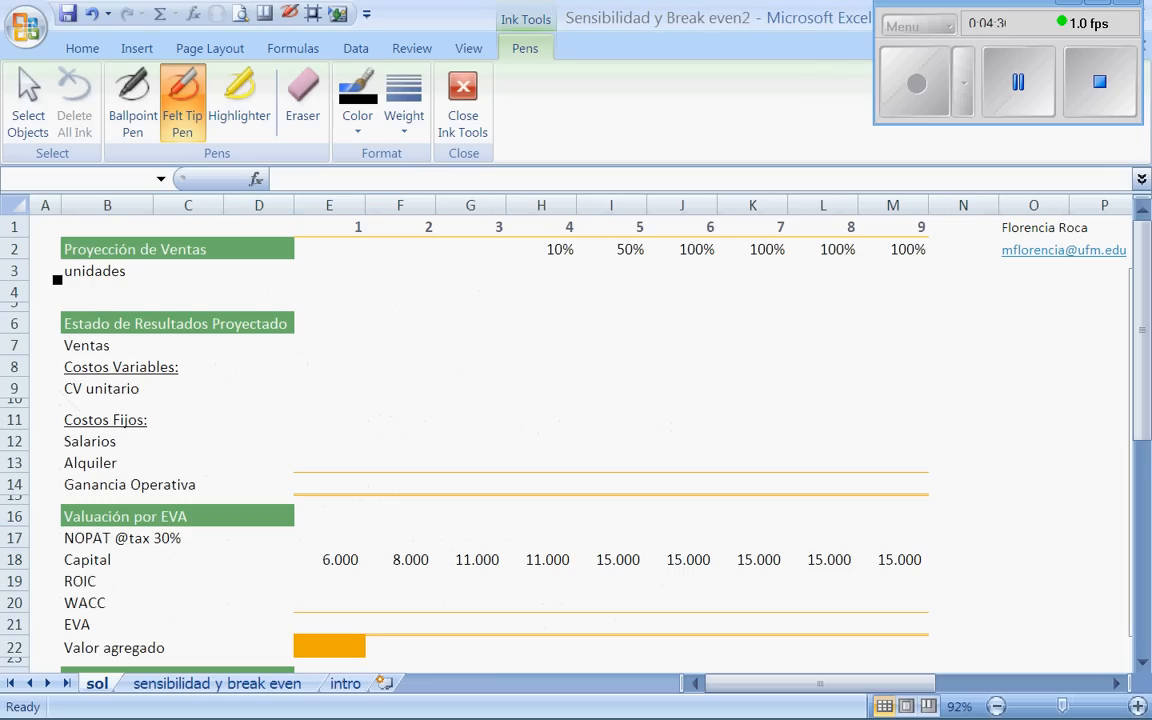
- On the sol sheet, ink a circled 1 beside unidades and a circled 2 beside Capital, and underline Capital and its row of values
{"action": "mouse_move", "coordinate": [57, 280]}
{"action": "left_mouse_down"}
{"action": "mouse_move", "coordinate": [53, 270]}
{"action": "mouse_move", "coordinate": [51, 288]}
{"action": "left_mouse_up"}
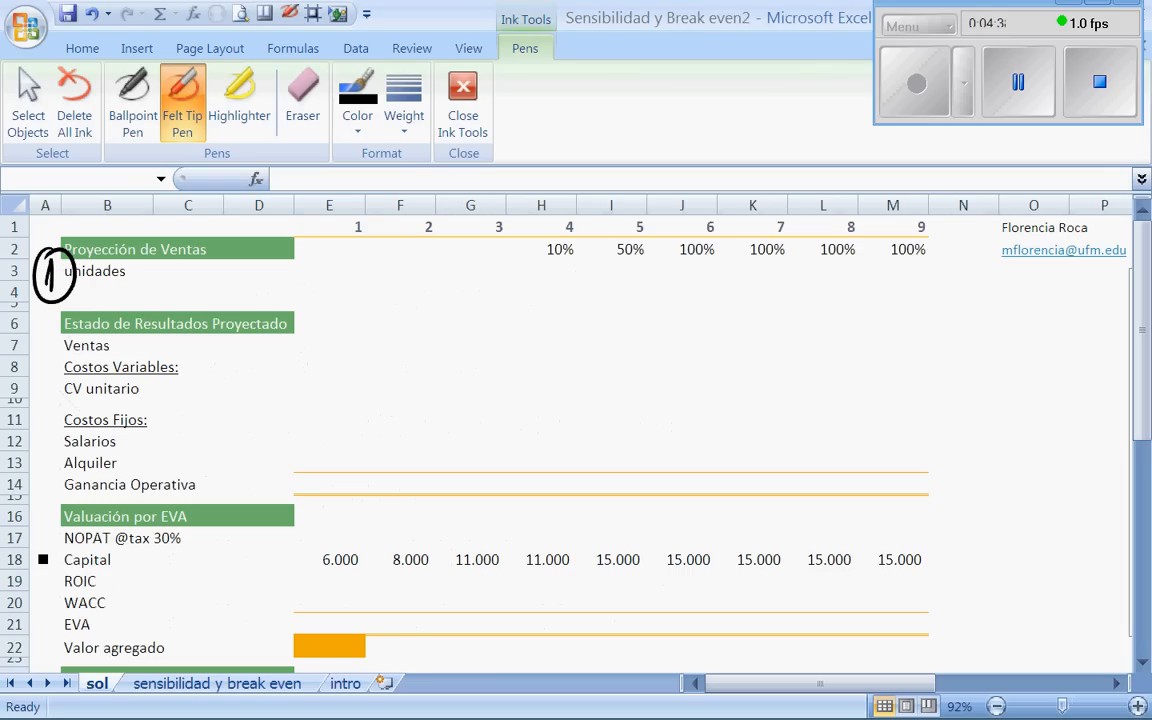
{"action": "mouse_move", "coordinate": [43, 560]}
{"action": "left_mouse_down"}
{"action": "mouse_move", "coordinate": [60, 538]}
{"action": "mouse_move", "coordinate": [112, 576]}
{"action": "left_mouse_up"}
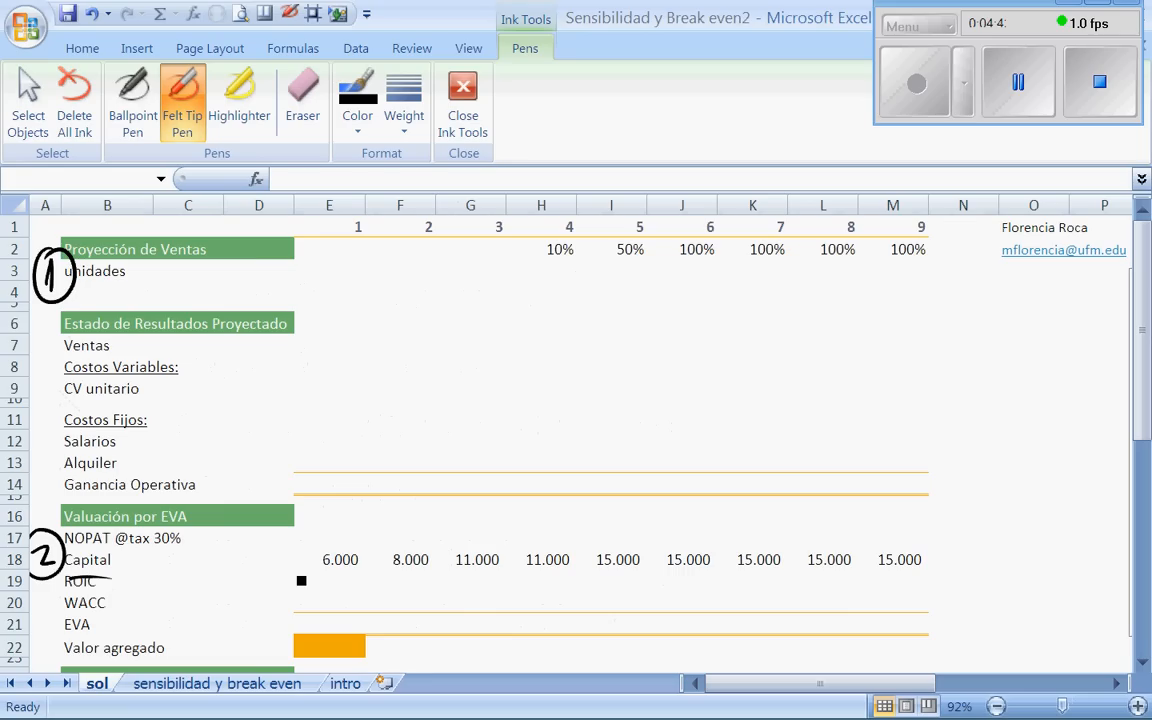
{"action": "left_click_drag", "start_coordinate": [294, 574], "coordinate": [950, 614]}
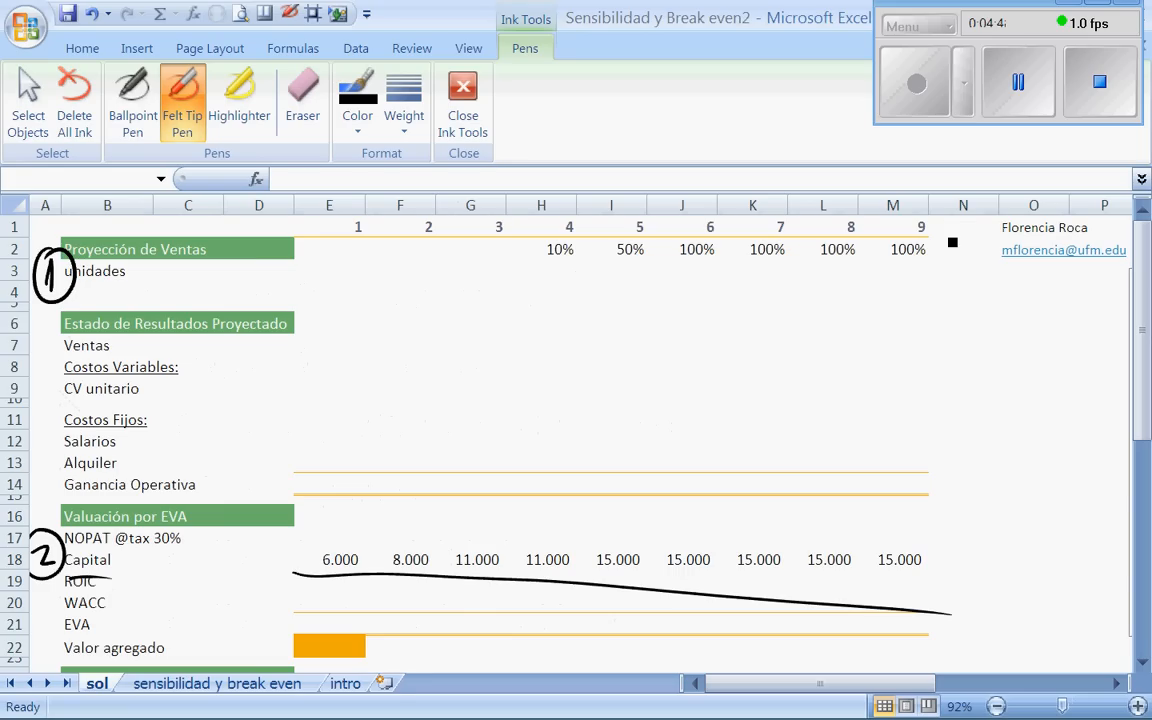
- Ink arrows extending past year 9 from the header, unidades and Capital rows, circling the last Capital value and boxing the year 9 unidades cell
{"action": "mouse_move", "coordinate": [942, 237]}
{"action": "left_mouse_down"}
{"action": "mouse_move", "coordinate": [988, 247]}
{"action": "mouse_move", "coordinate": [992, 236]}
{"action": "left_mouse_up"}
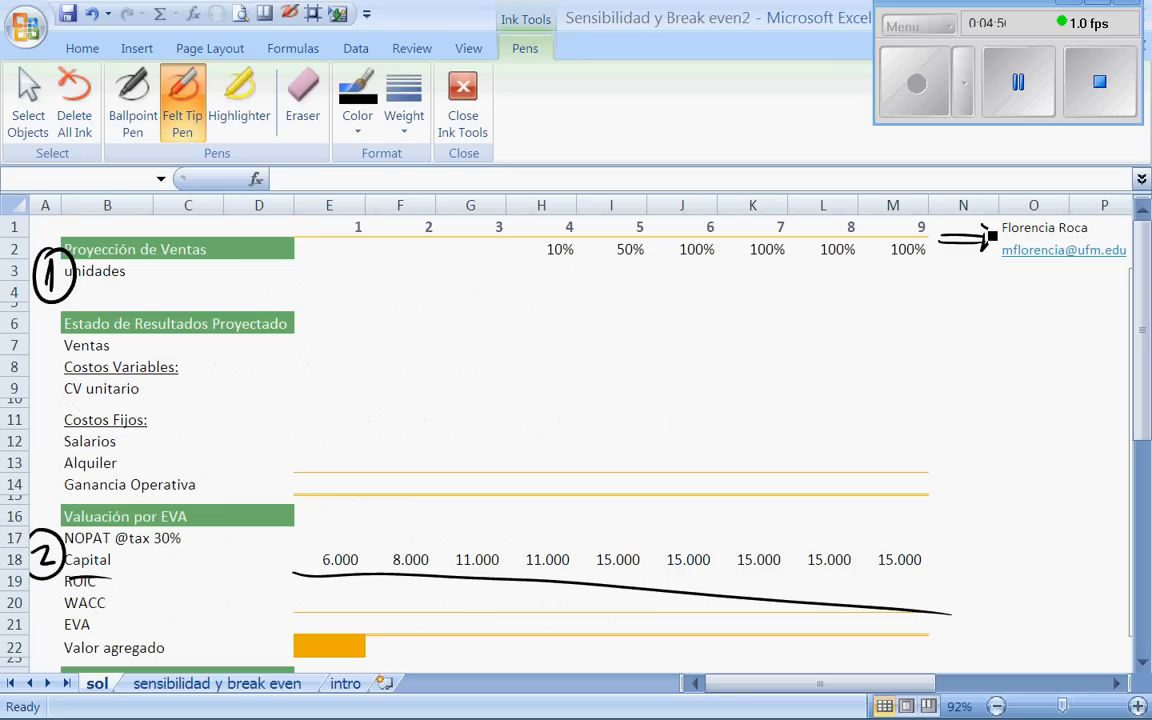
{"action": "mouse_move", "coordinate": [930, 539]}
{"action": "left_mouse_down"}
{"action": "mouse_move", "coordinate": [944, 550]}
{"action": "mouse_move", "coordinate": [931, 572]}
{"action": "mouse_move", "coordinate": [994, 573]}
{"action": "left_mouse_up"}
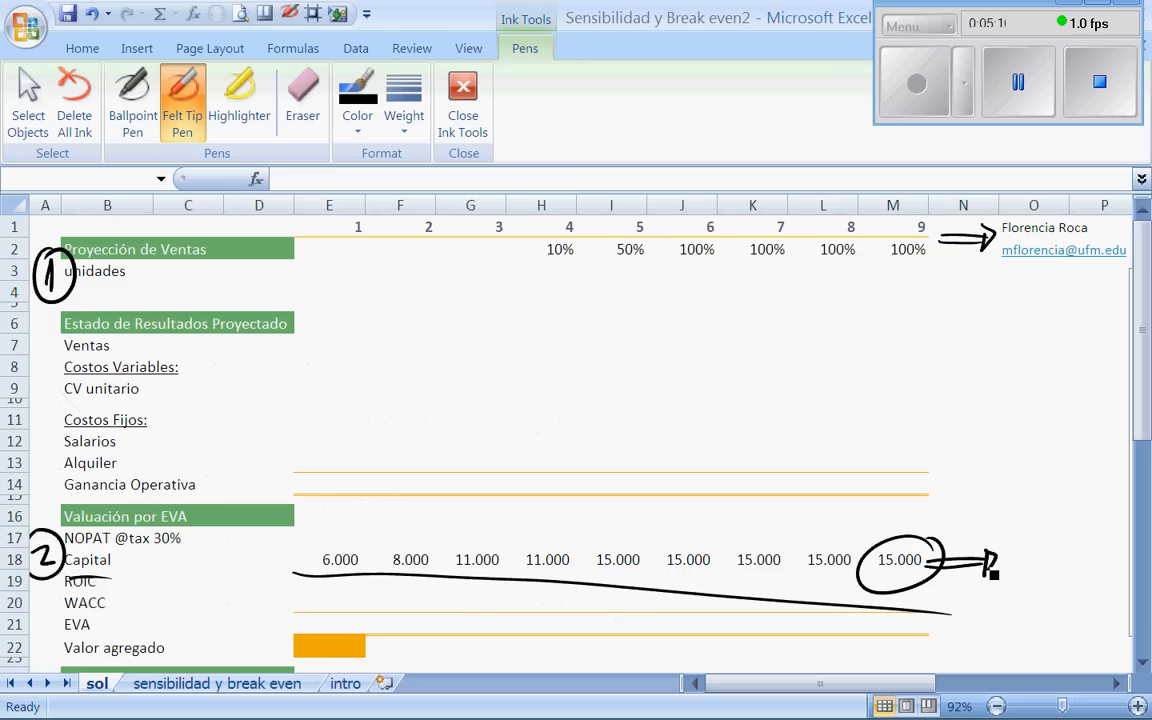
{"action": "left_click_drag", "start_coordinate": [993, 572], "coordinate": [987, 576]}
{"action": "mouse_move", "coordinate": [940, 279]}
{"action": "left_mouse_down"}
{"action": "mouse_move", "coordinate": [983, 293]}
{"action": "mouse_move", "coordinate": [982, 282]}
{"action": "left_mouse_up"}
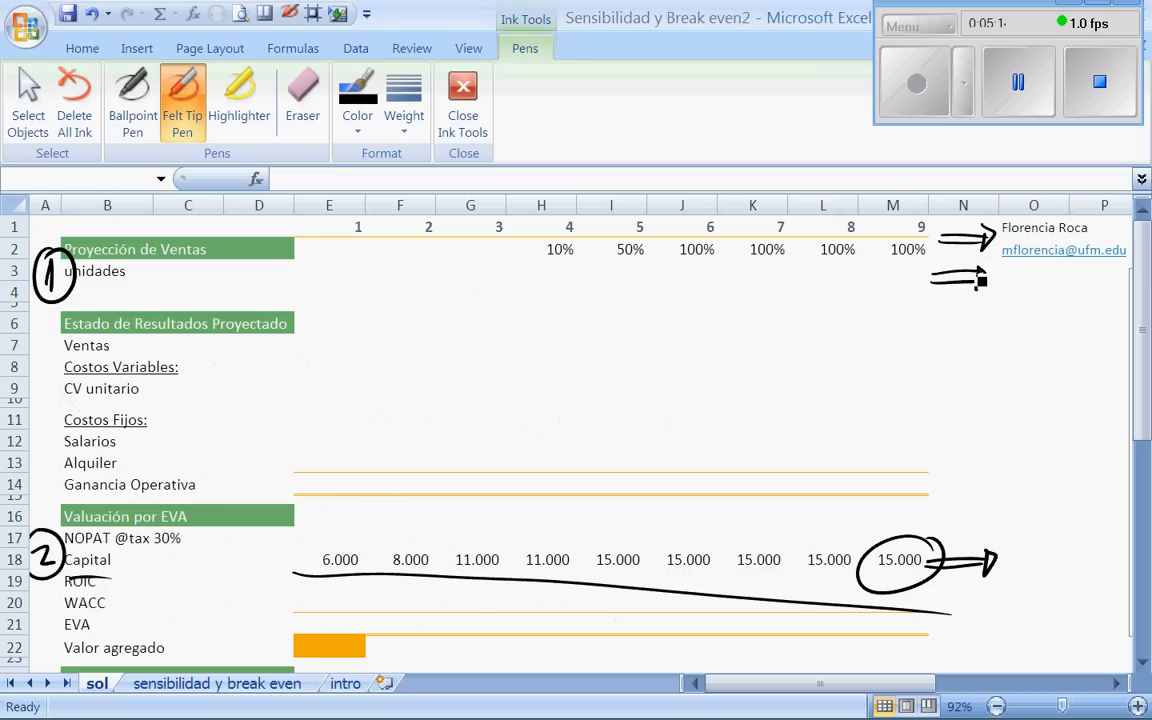
{"action": "mouse_move", "coordinate": [867, 272]}
{"action": "left_mouse_down"}
{"action": "mouse_move", "coordinate": [937, 283]}
{"action": "mouse_move", "coordinate": [863, 263]}
{"action": "left_mouse_up"}
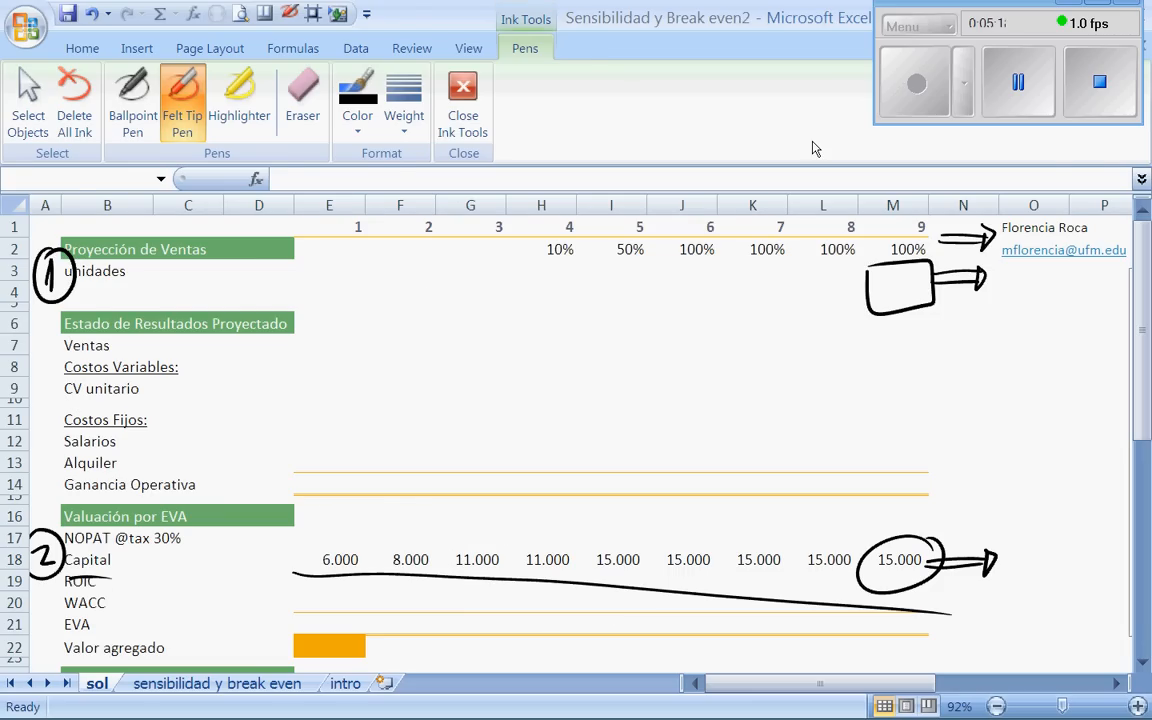
{"action": "left_click", "coordinate": [913, 85]}
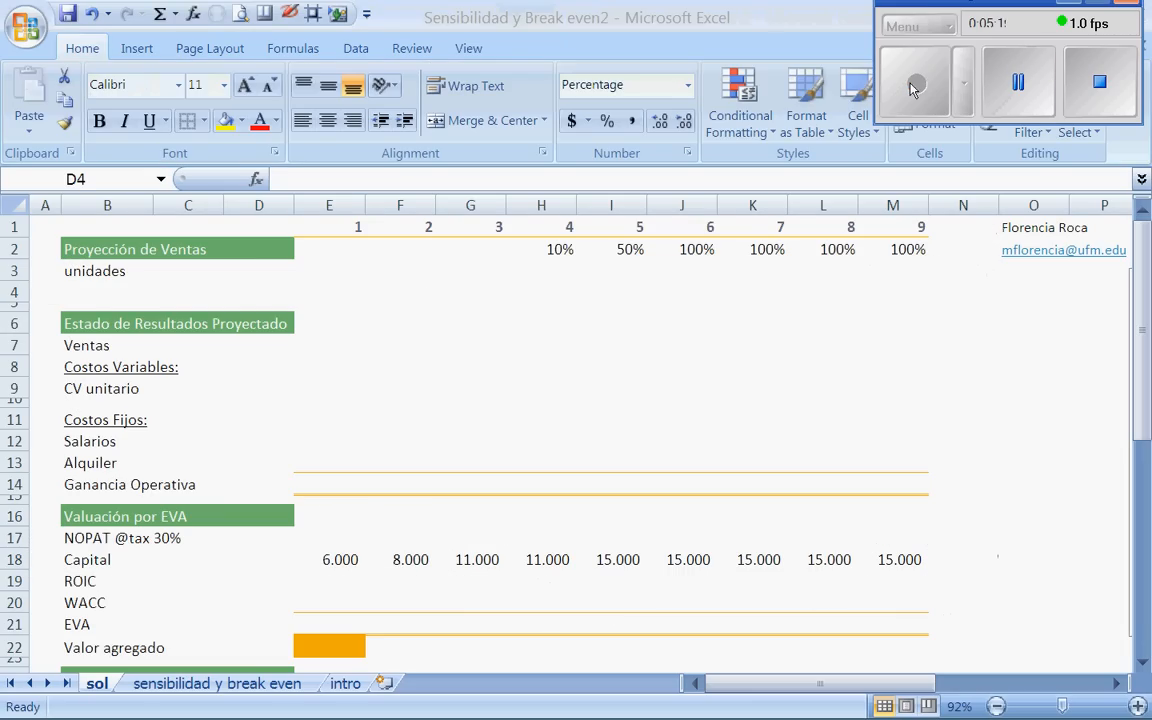
{"action": "left_click", "coordinate": [1019, 83]}
{"action": "left_click", "coordinate": [913, 88]}
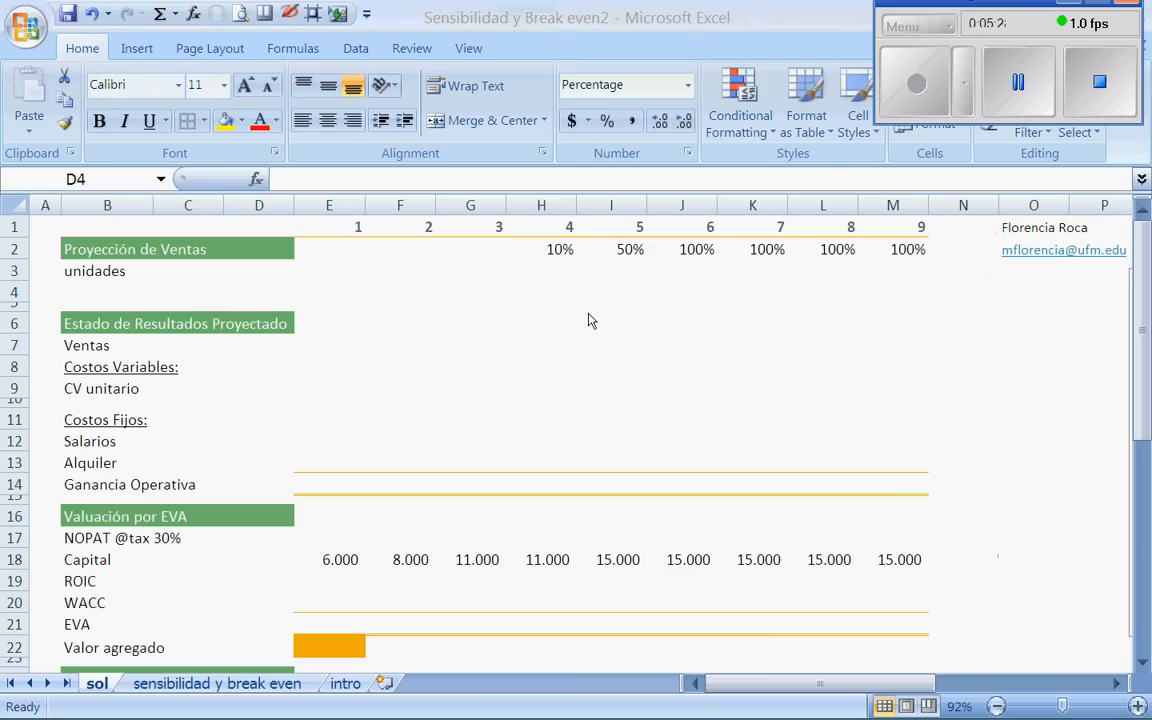
- Enter 4000 in cell D4 and format it with a thousands separator and no decimals
{"action": "left_click", "coordinate": [237, 275]}
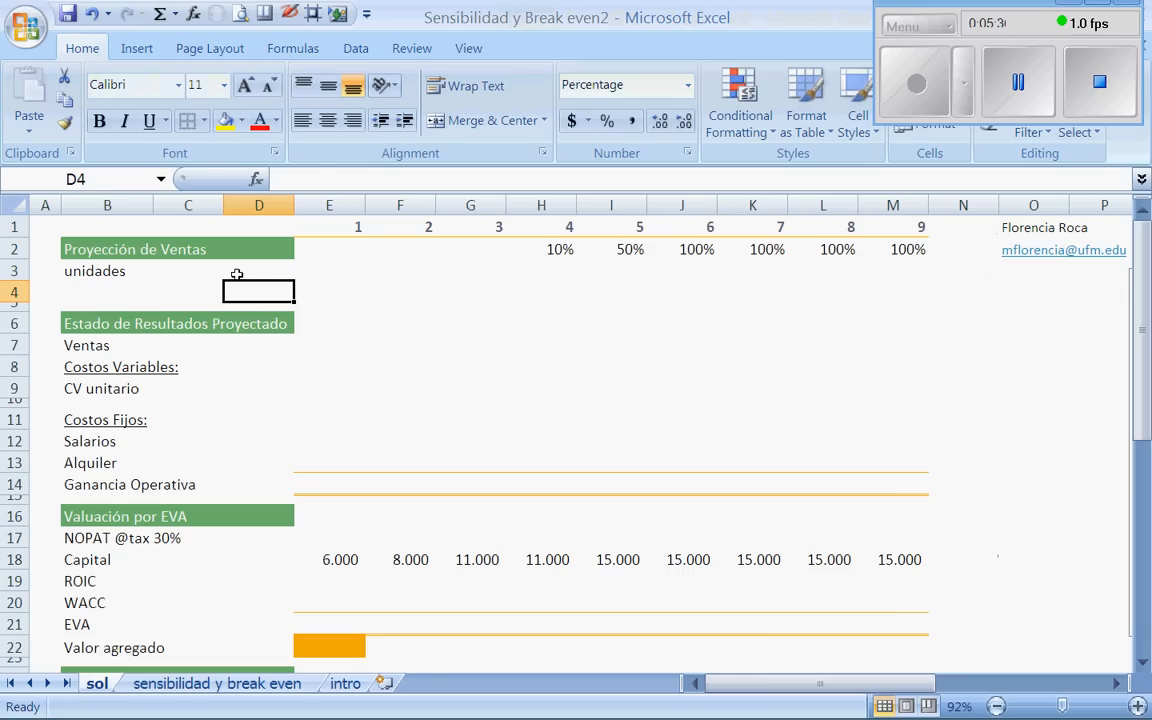
{"action": "type", "text": "4000"}
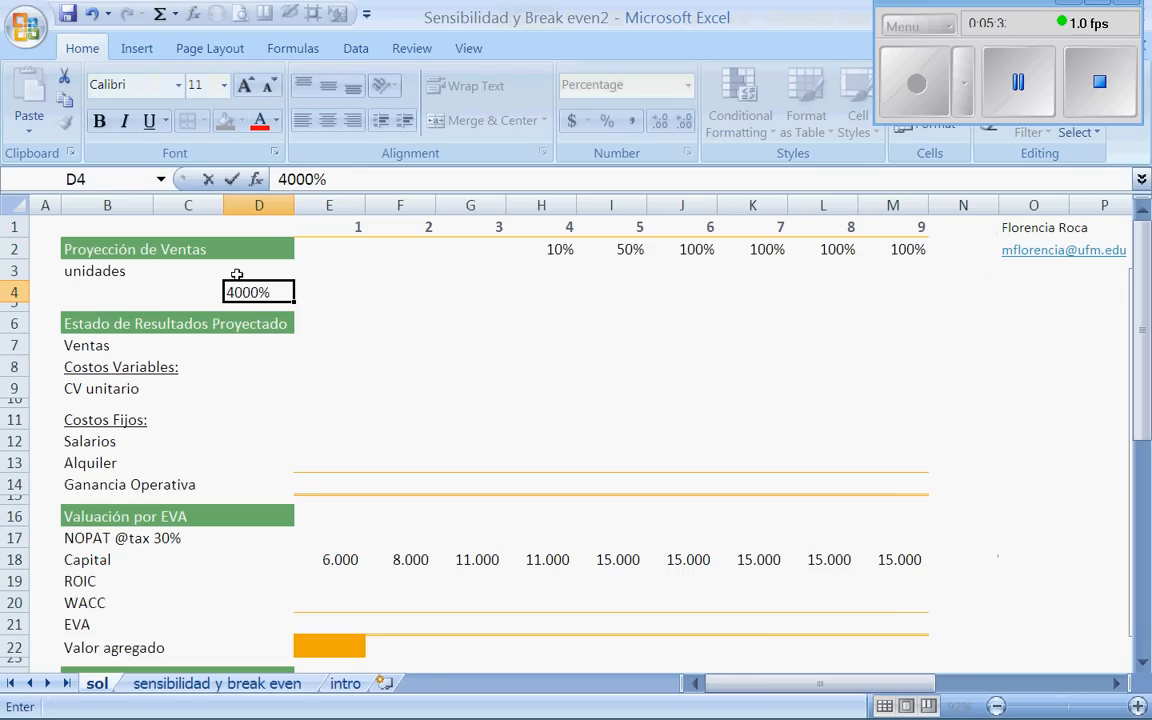
{"action": "key", "text": "Return"}
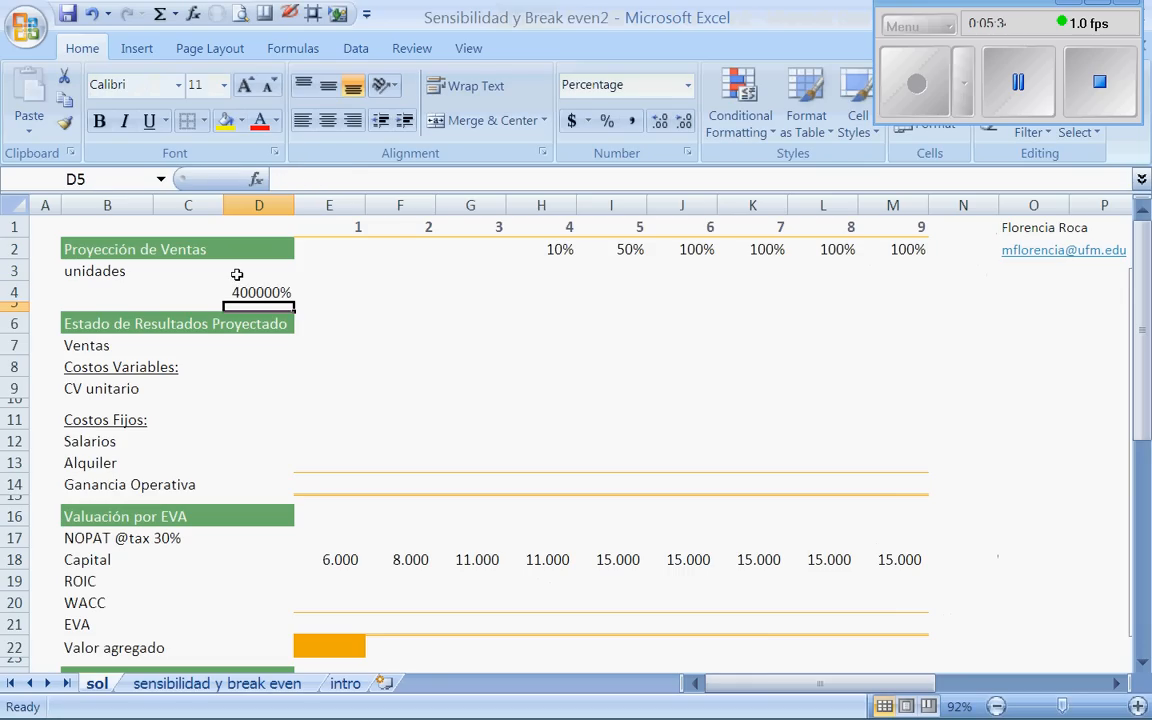
{"action": "key", "text": "Up"}
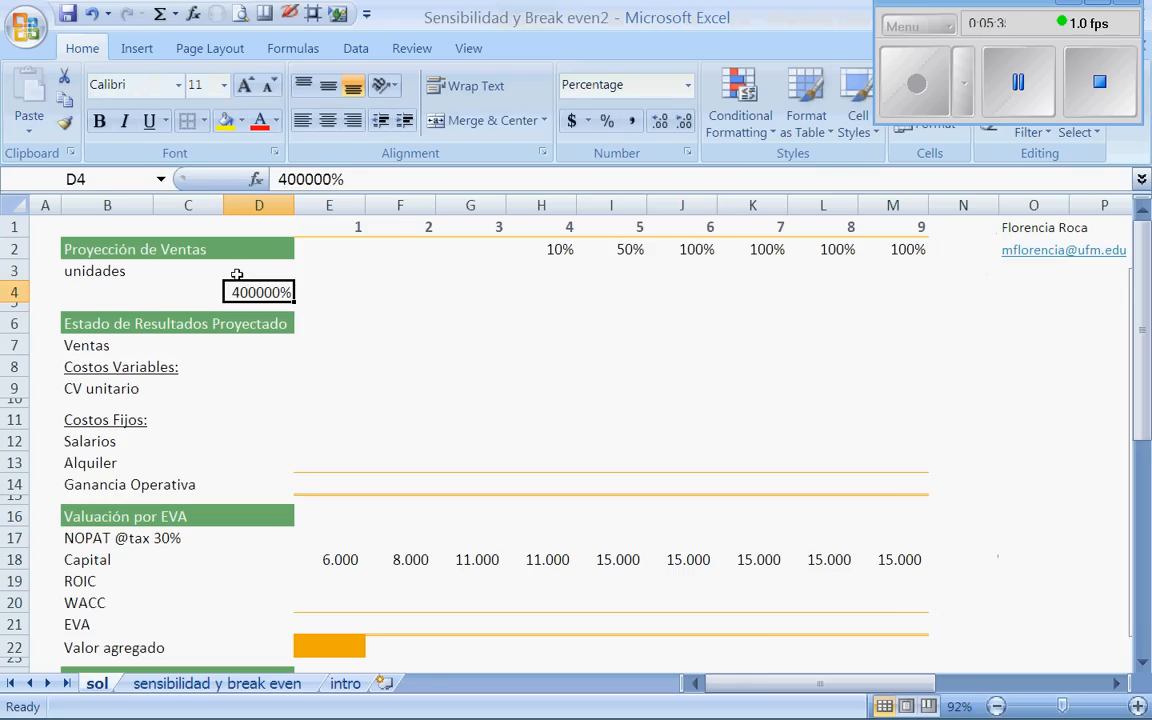
{"action": "left_click", "coordinate": [631, 120]}
{"action": "left_click", "coordinate": [684, 121]}
{"action": "left_click", "coordinate": [684, 121]}
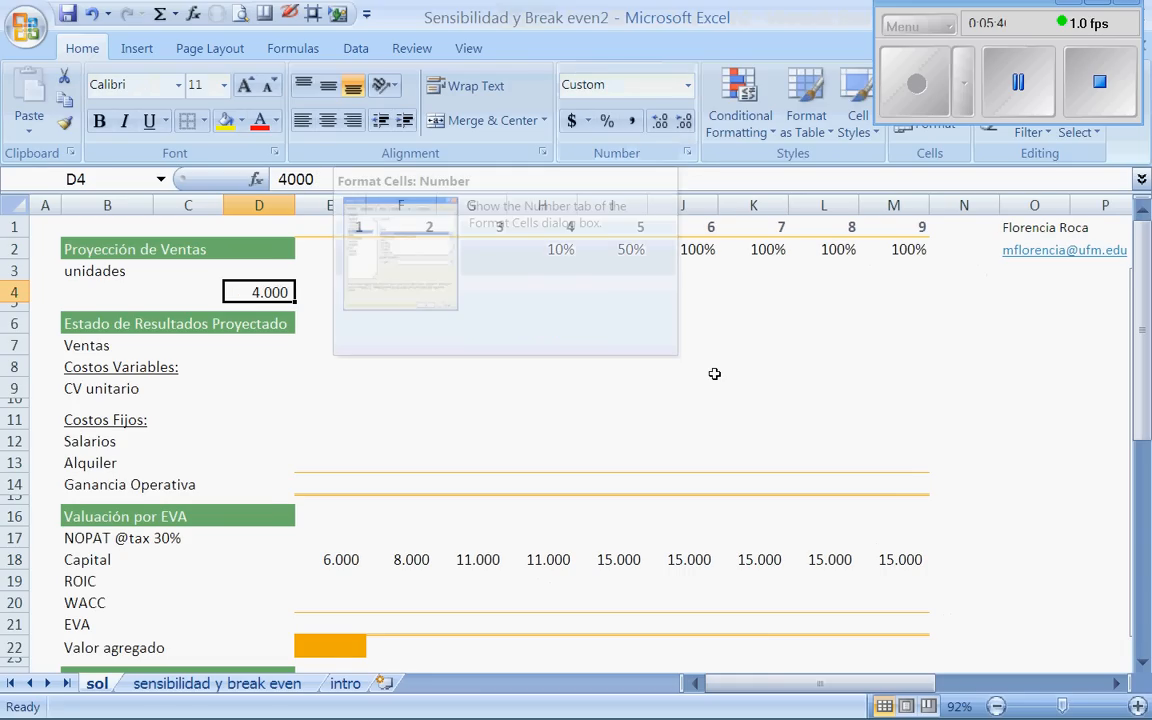
{"action": "left_click", "coordinate": [792, 340]}
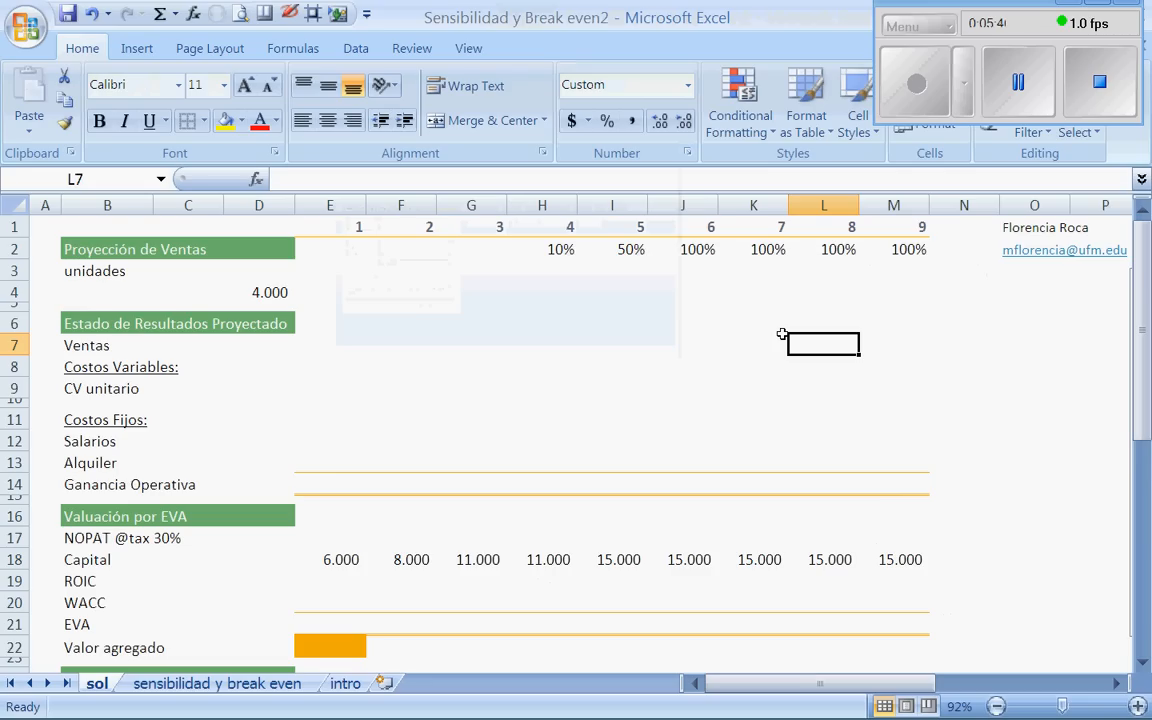
- Ink an arrow under the year 4 to 7 percentages, circle 10%, 50% and the first 100%, and draw an arrow from year 6 past year 9
{"action": "left_click", "coordinate": [289, 14]}
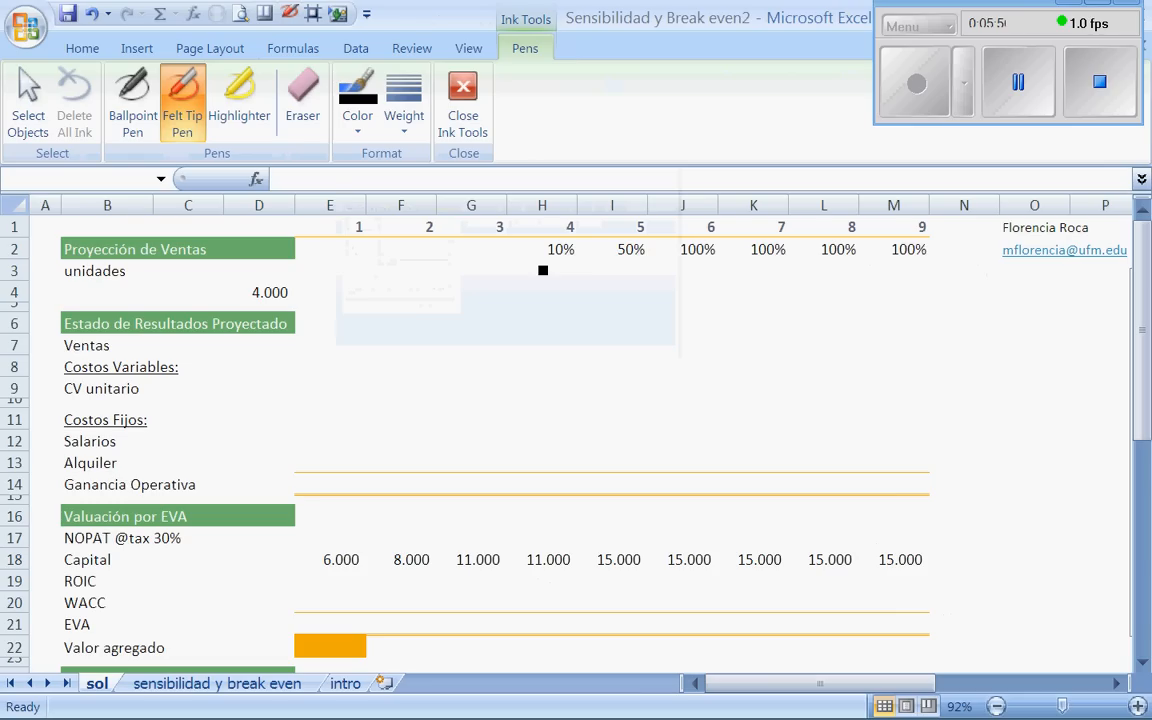
{"action": "left_click_drag", "start_coordinate": [543, 270], "coordinate": [776, 276]}
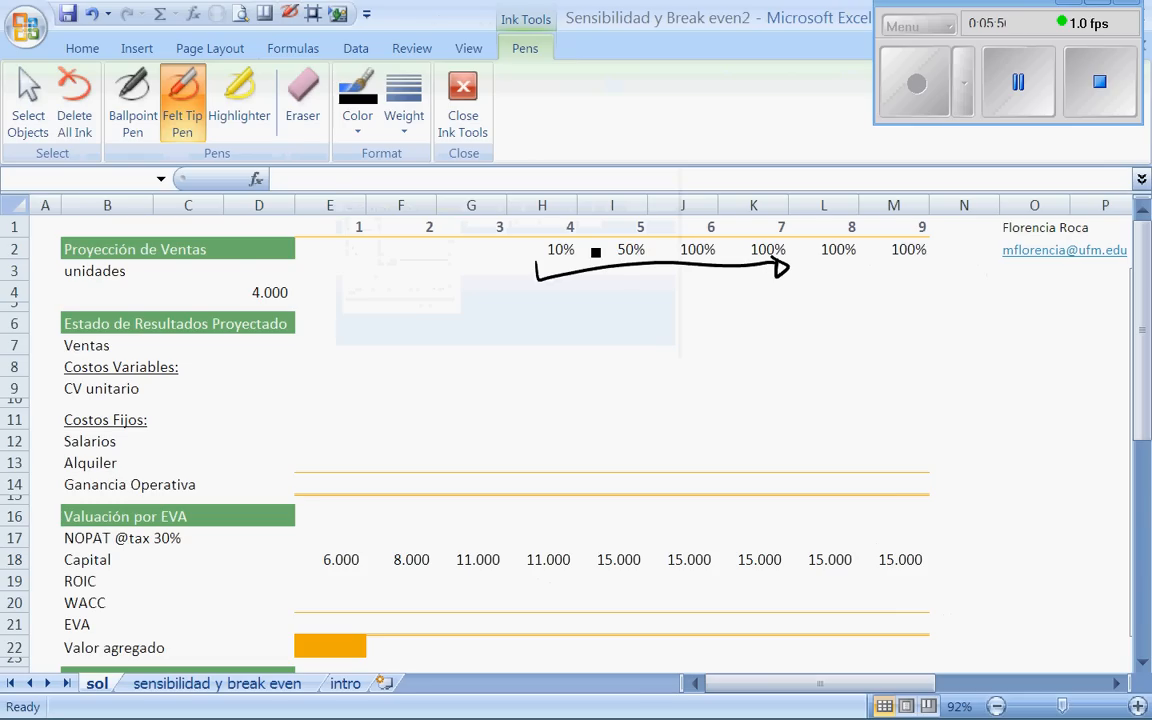
{"action": "left_click_drag", "start_coordinate": [596, 240], "coordinate": [581, 286]}
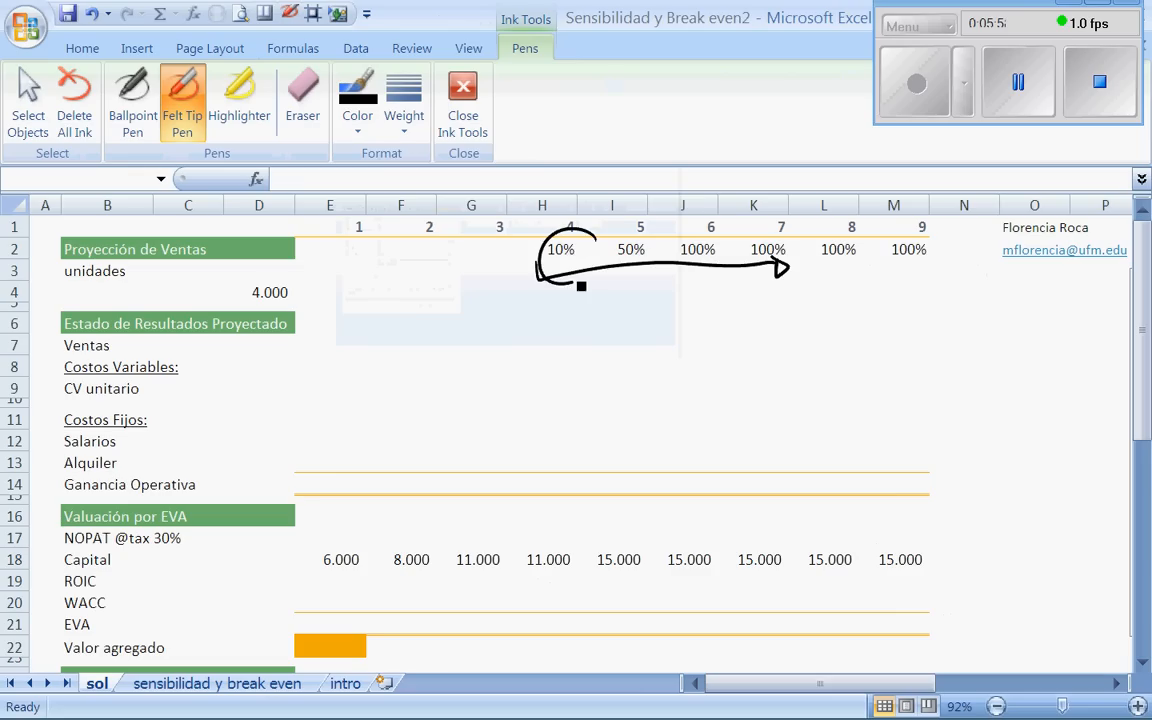
{"action": "left_click_drag", "start_coordinate": [597, 238], "coordinate": [592, 273]}
{"action": "mouse_move", "coordinate": [659, 243]}
{"action": "left_mouse_down"}
{"action": "mouse_move", "coordinate": [616, 240]}
{"action": "mouse_move", "coordinate": [650, 238]}
{"action": "left_mouse_up"}
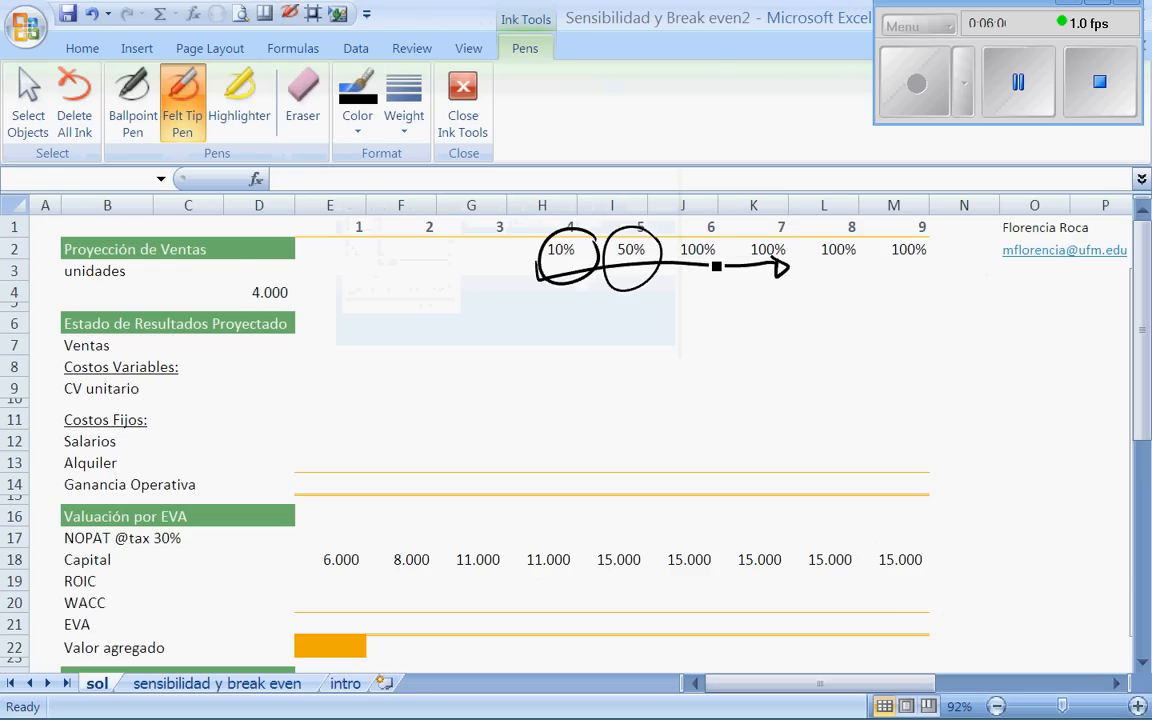
{"action": "mouse_move", "coordinate": [716, 266]}
{"action": "left_mouse_down"}
{"action": "mouse_move", "coordinate": [713, 283]}
{"action": "mouse_move", "coordinate": [951, 274]}
{"action": "left_mouse_up"}
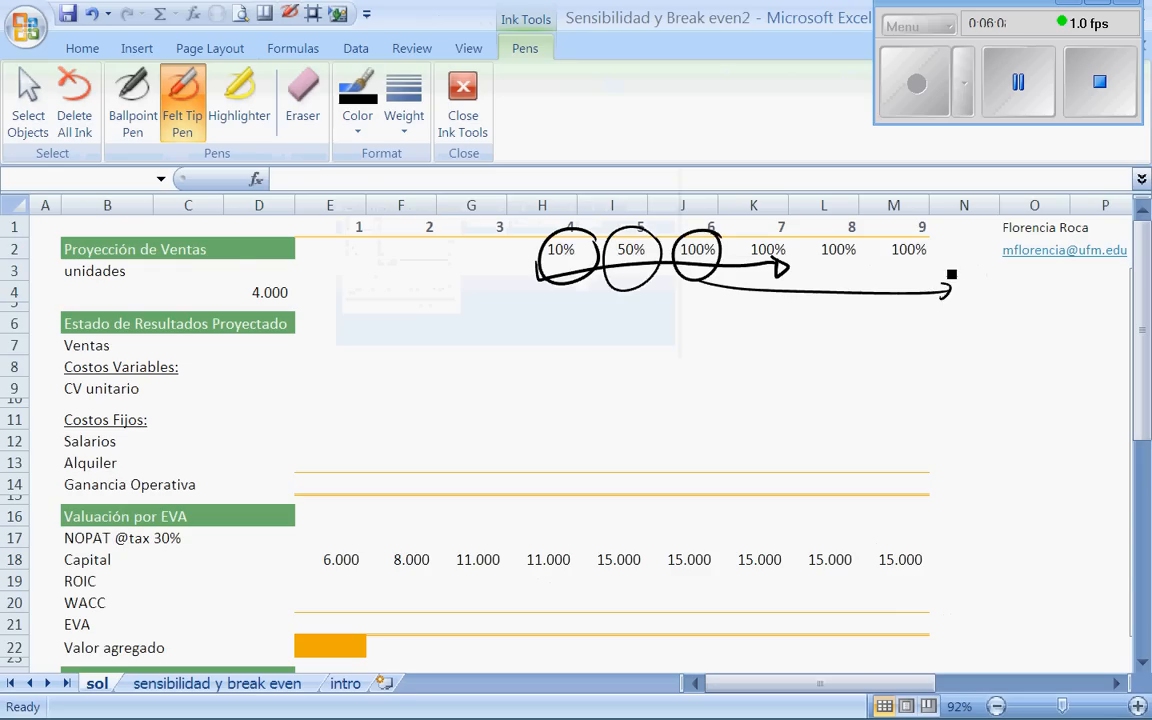
- Erase the ink circles and arrows around the sales percentages and leave ink mode
{"action": "left_click", "coordinate": [303, 110]}
{"action": "mouse_move", "coordinate": [545, 266]}
{"action": "left_mouse_down"}
{"action": "mouse_move", "coordinate": [765, 262]}
{"action": "mouse_move", "coordinate": [953, 292]}
{"action": "left_mouse_up"}
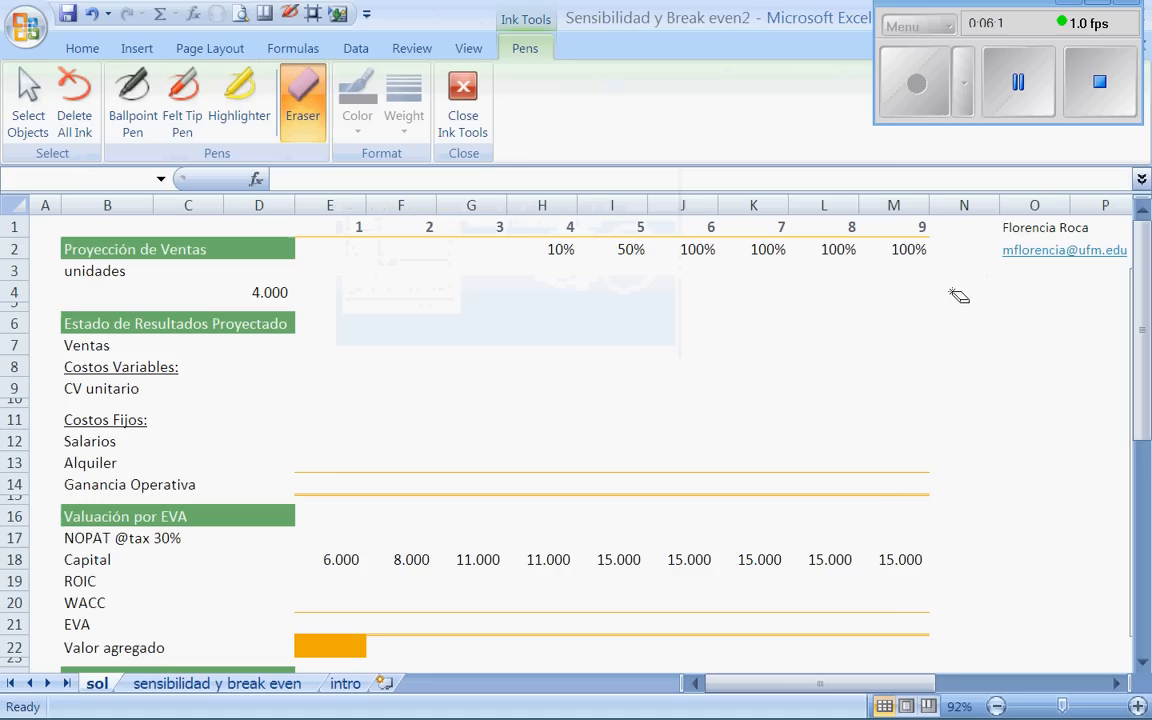
{"action": "left_click", "coordinate": [463, 110]}
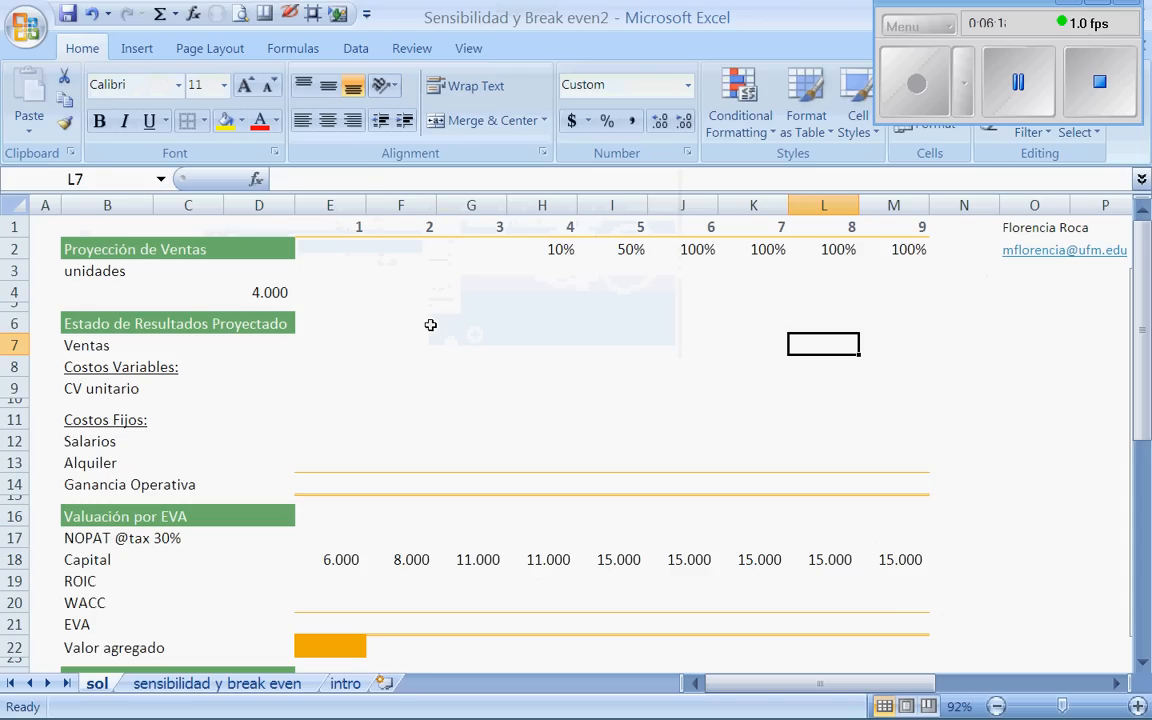
- Enter 0 units for years 1 to 3 in cells E4 to G4
{"action": "left_click", "coordinate": [357, 288]}
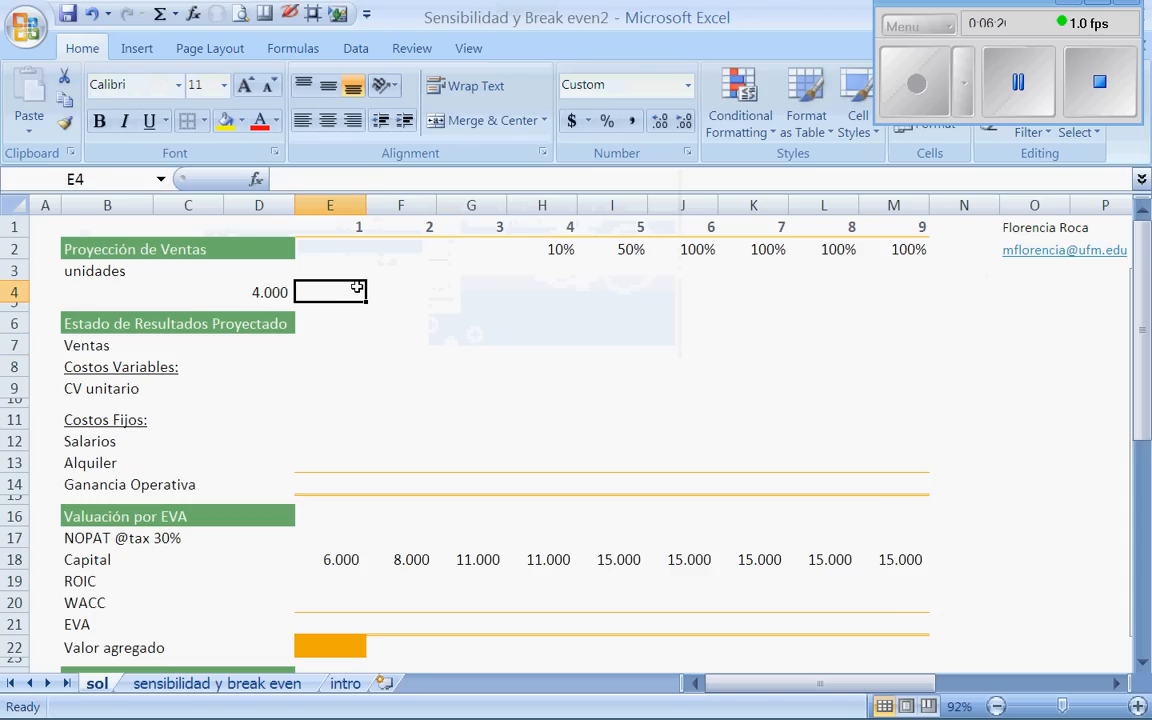
{"action": "type", "text": "0"}
{"action": "key", "text": "Right"}
{"action": "type", "text": "0"}
{"action": "key", "text": "Right"}
{"action": "type", "text": "0"}
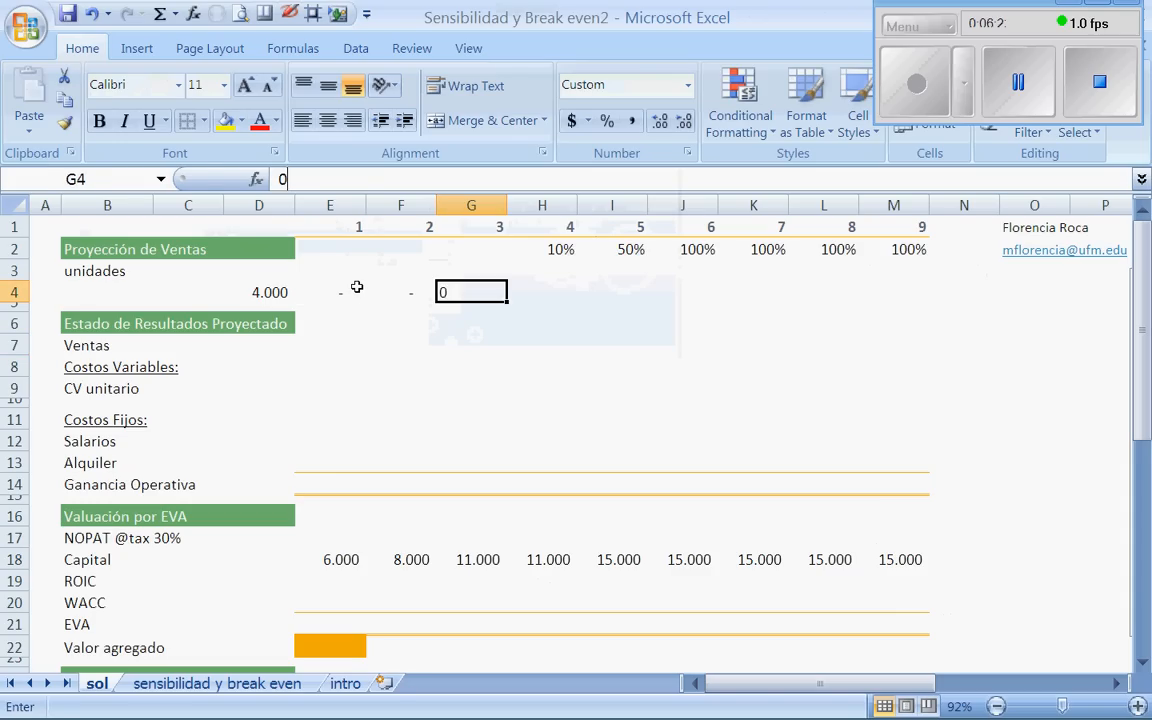
{"action": "key", "text": "Right"}
- In H4, calculate the year 4 units as =+$D$4*H2, keeping the reference to D4 absolute
{"action": "type", "text": "+"}
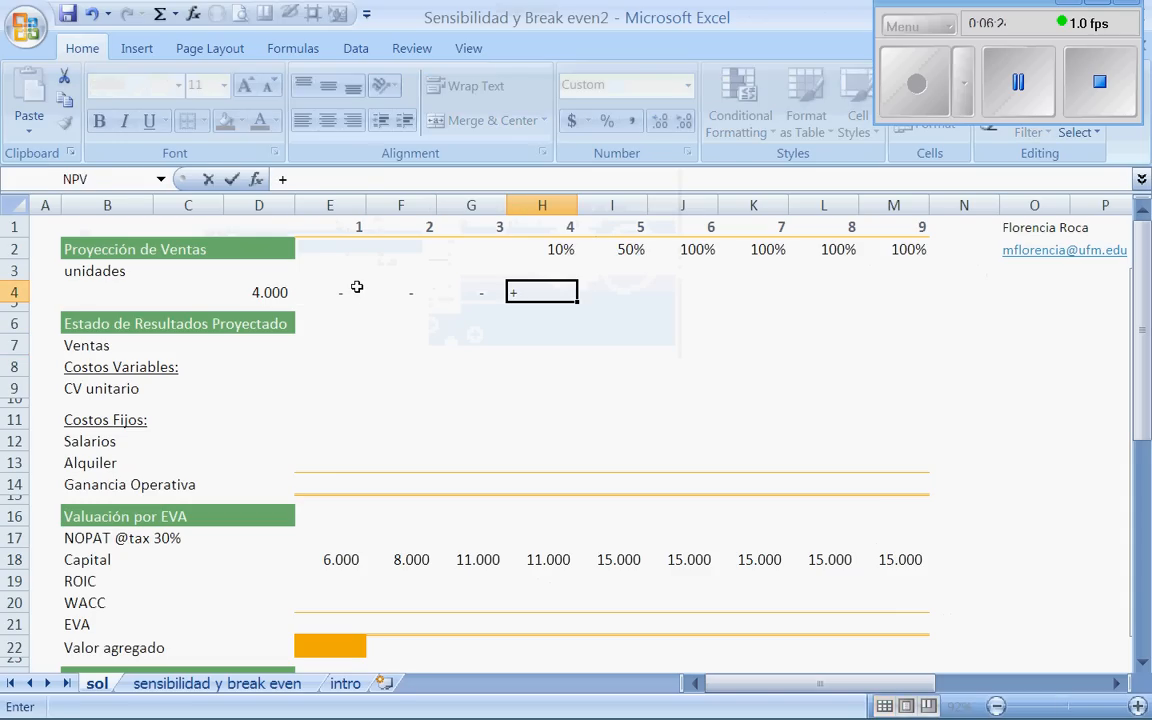
{"action": "left_click", "coordinate": [270, 291]}
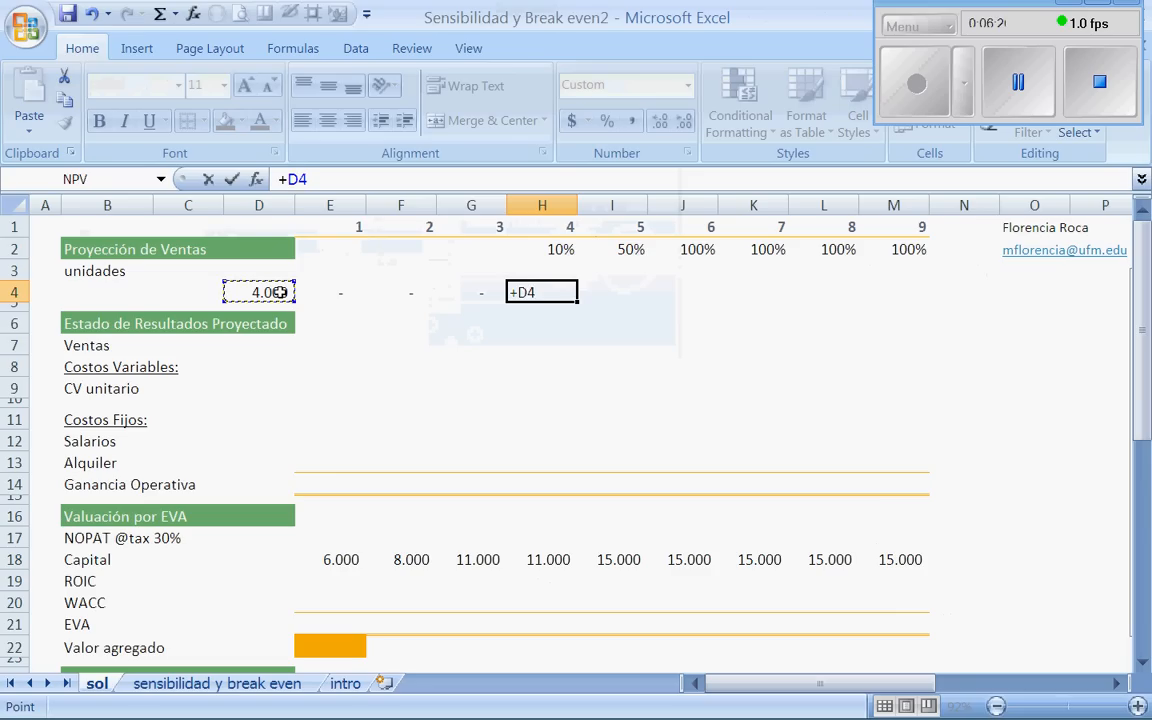
{"action": "key", "text": "F4"}
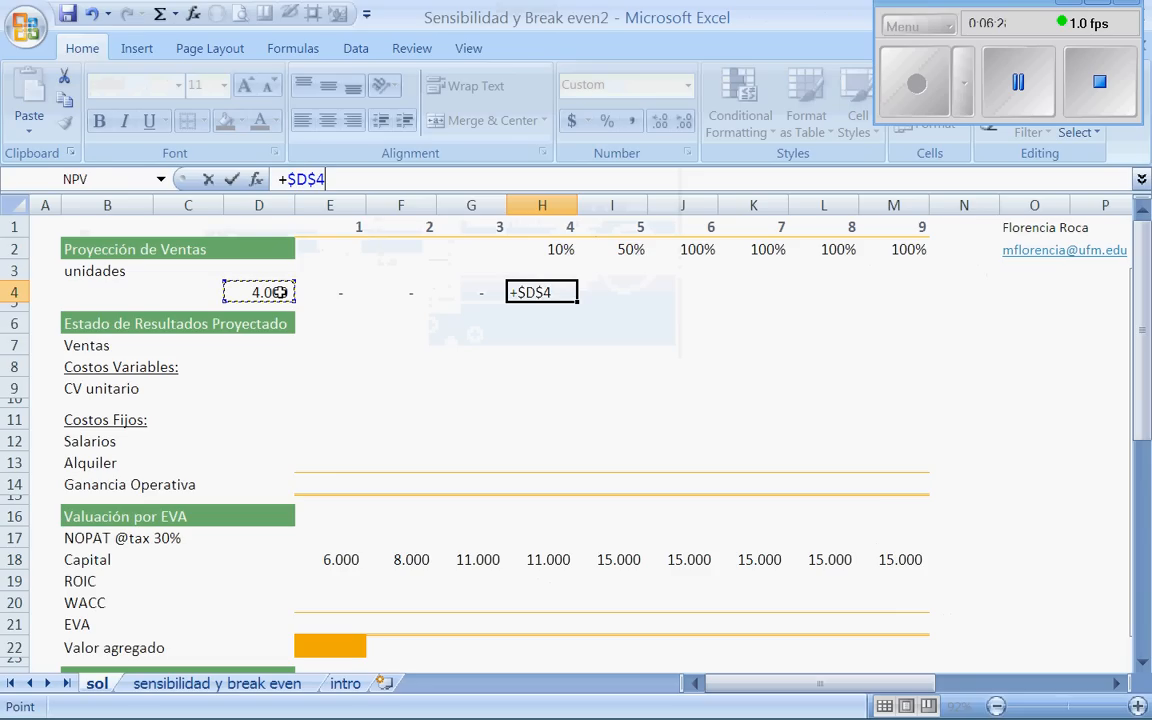
{"action": "type", "text": "*"}
{"action": "left_click", "coordinate": [564, 256]}
{"action": "key", "text": "Return"}
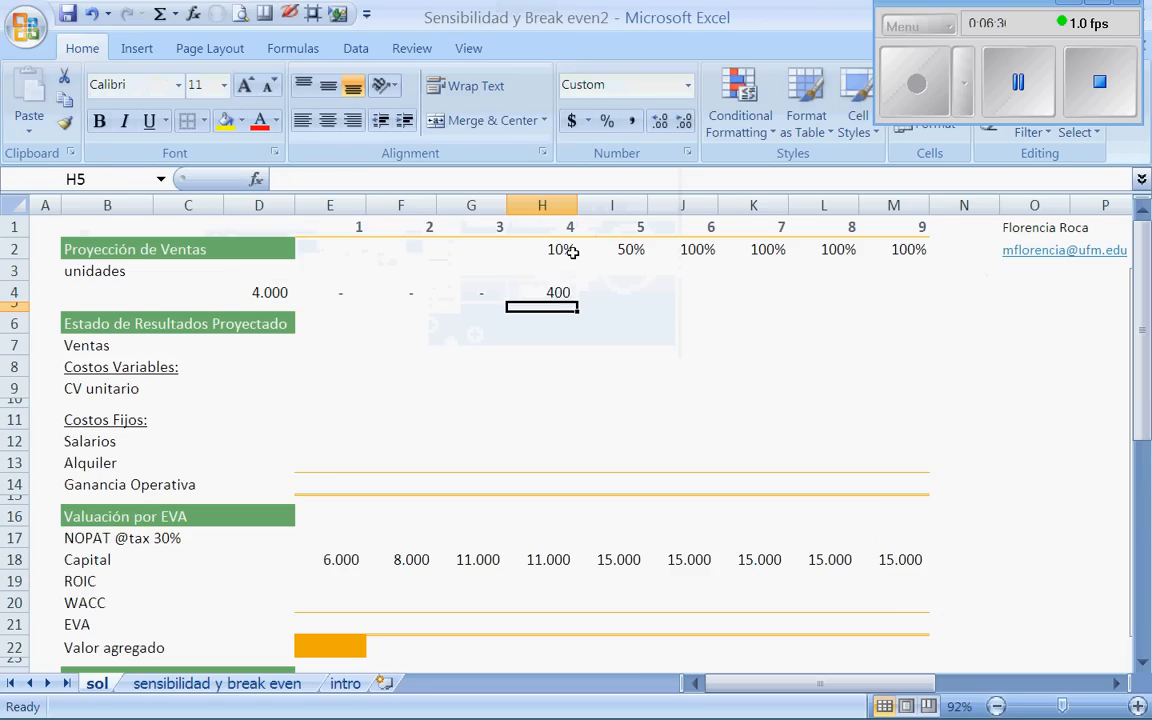
- Copy the units formula from H4 across years 5 to 9, through M4
{"action": "key", "text": "Up"}
{"action": "key", "text": "ctrl+c"}
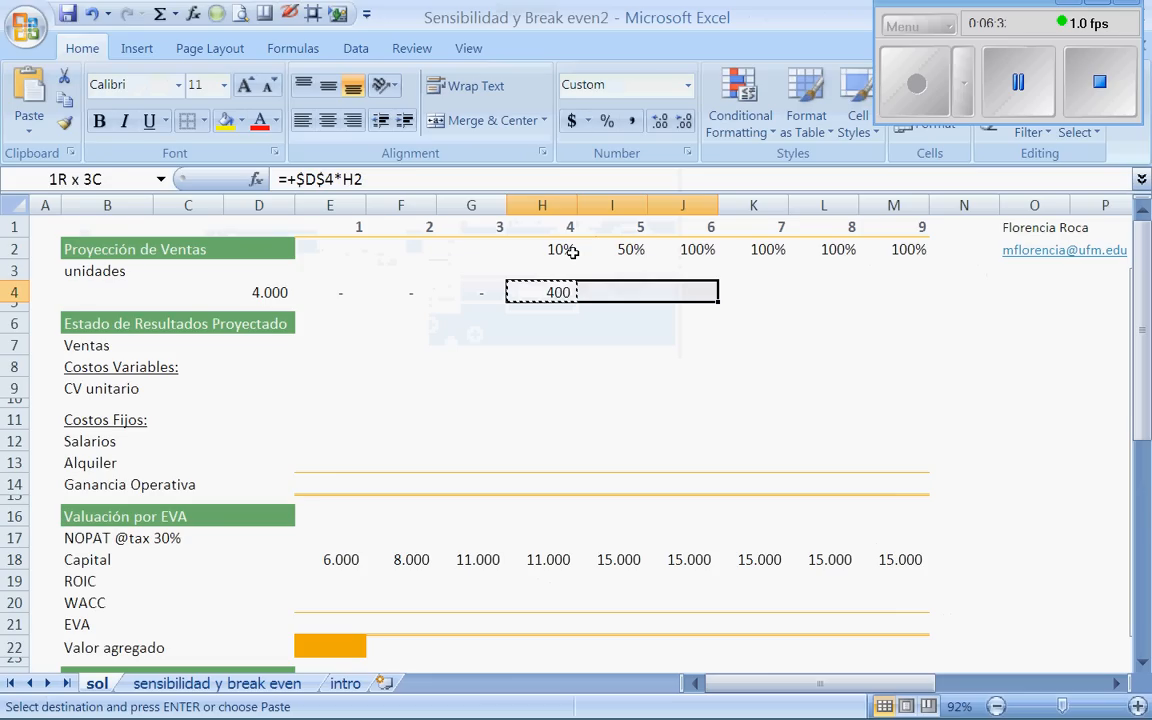
{"action": "key", "text": "shift+Right"}
{"action": "key", "text": "shift+Right"}
{"action": "key", "text": "shift+Right"}
{"action": "key", "text": "shift+Right"}
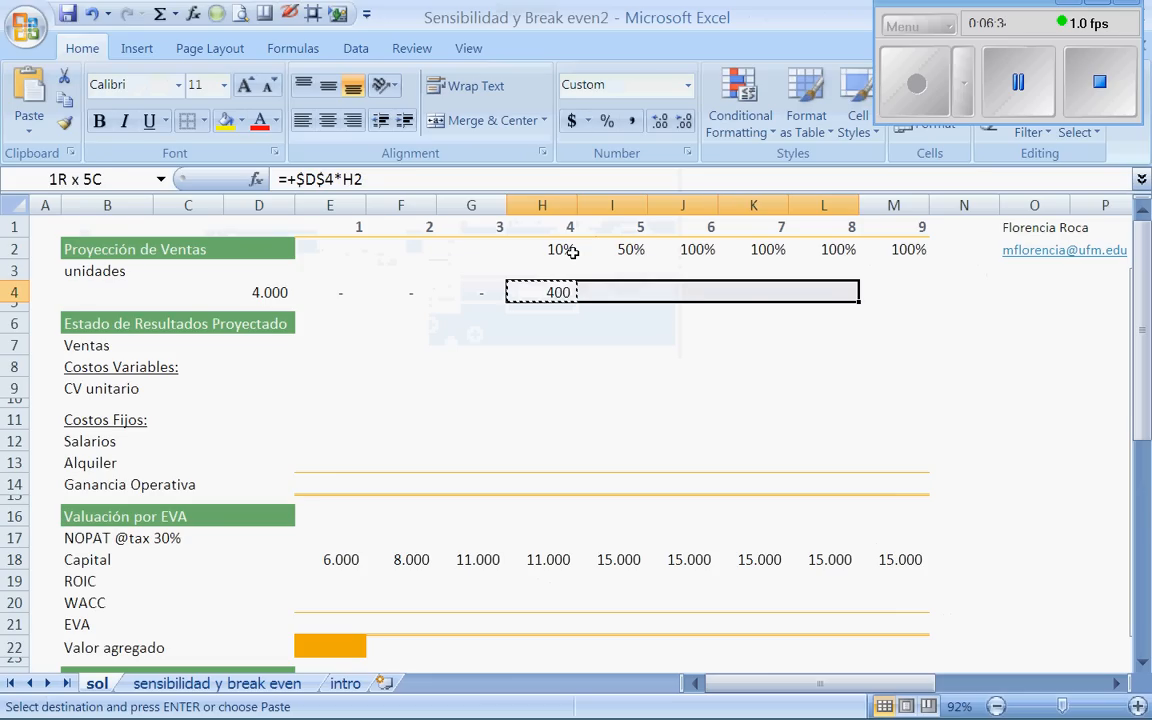
{"action": "key", "text": "shift+Right"}
{"action": "key", "text": "Return"}
{"action": "key", "text": "Right"}
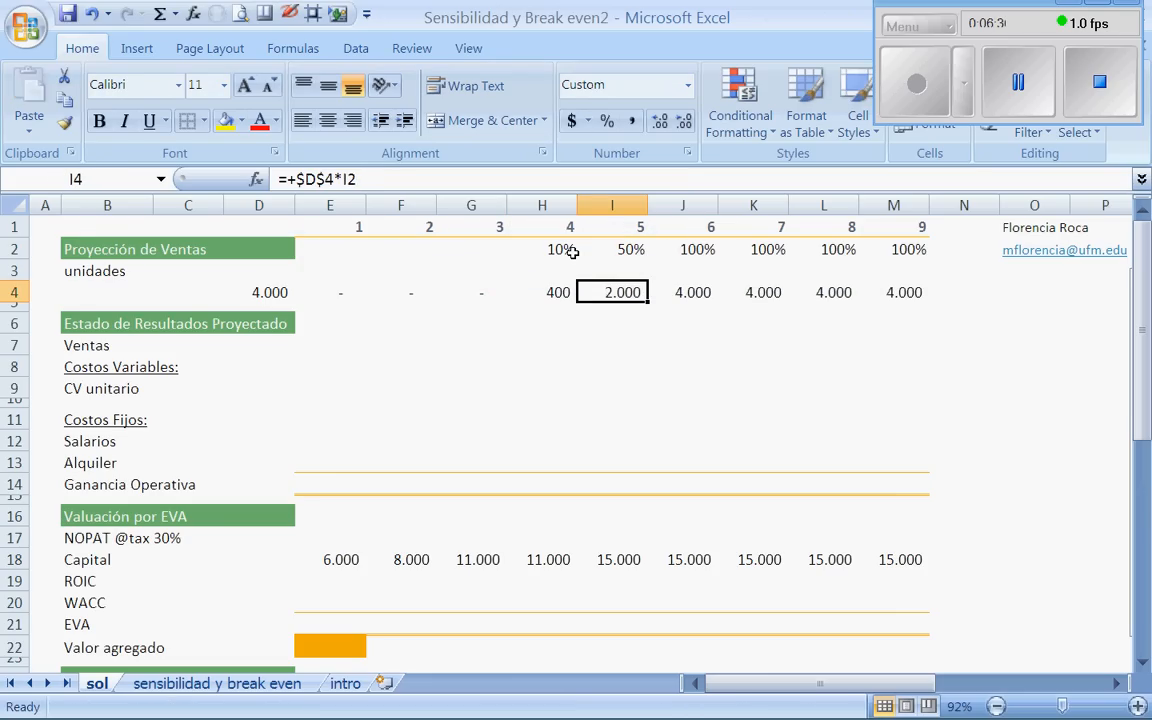
{"action": "key", "text": "Down"}
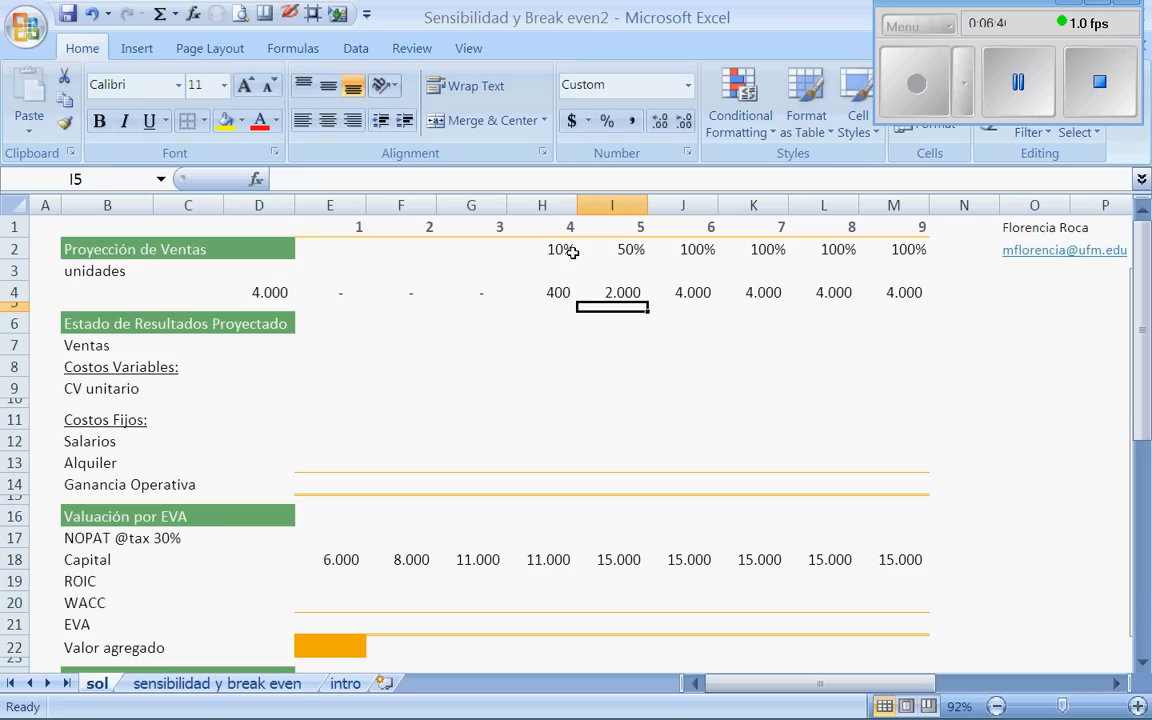
- Enter a unit sale price of 3 in D7, beside Ventas
{"action": "left_click", "coordinate": [271, 346]}
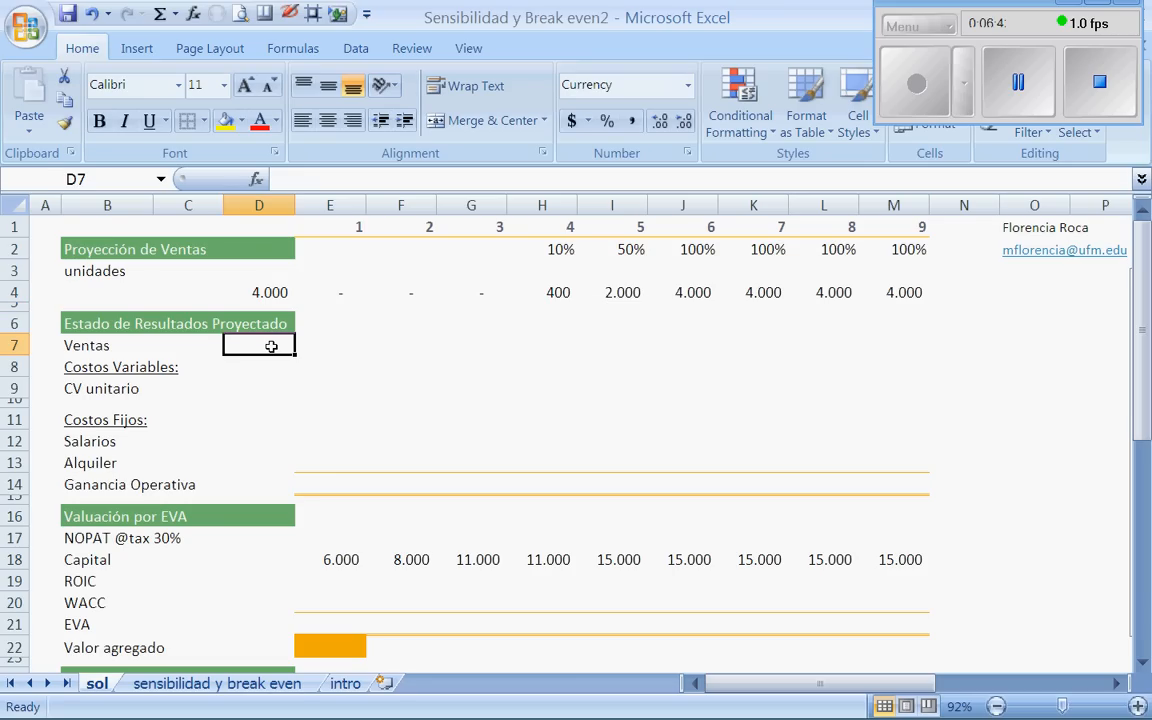
{"action": "type", "text": "5"}
{"action": "key", "text": "Return"}
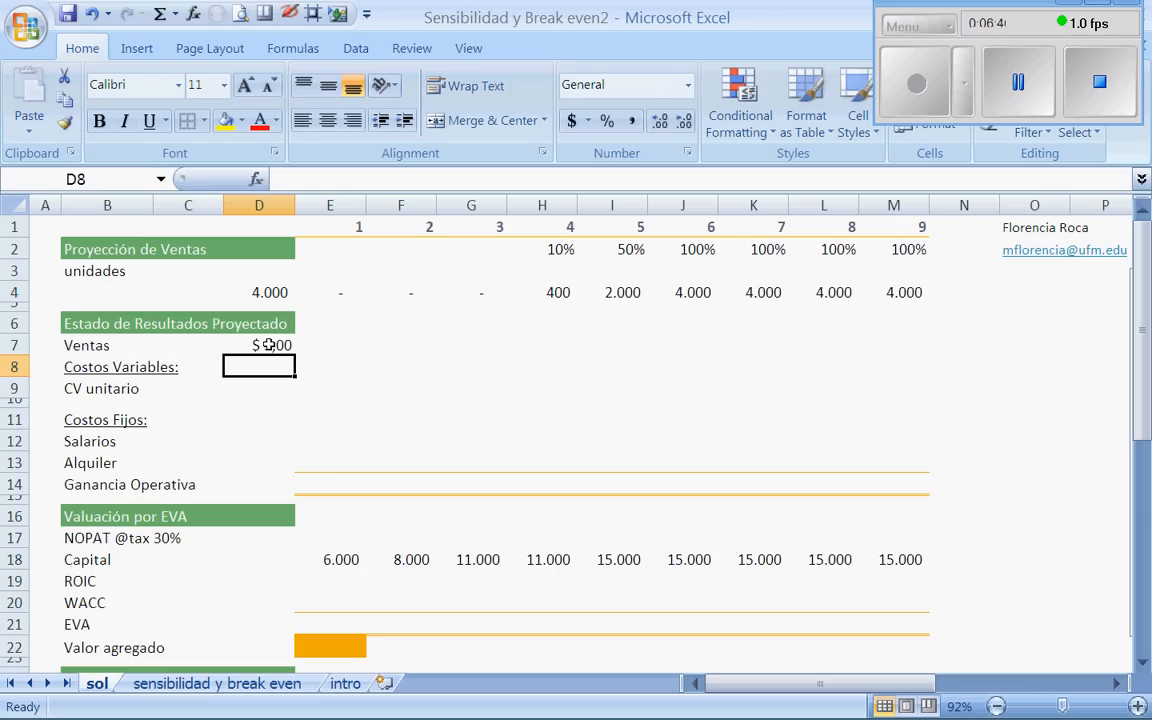
{"action": "left_click", "coordinate": [269, 344]}
- In E7, calculate the year 1 sales as =+E4*$D$7, with an absolute reference to the price
{"action": "left_click", "coordinate": [349, 342]}
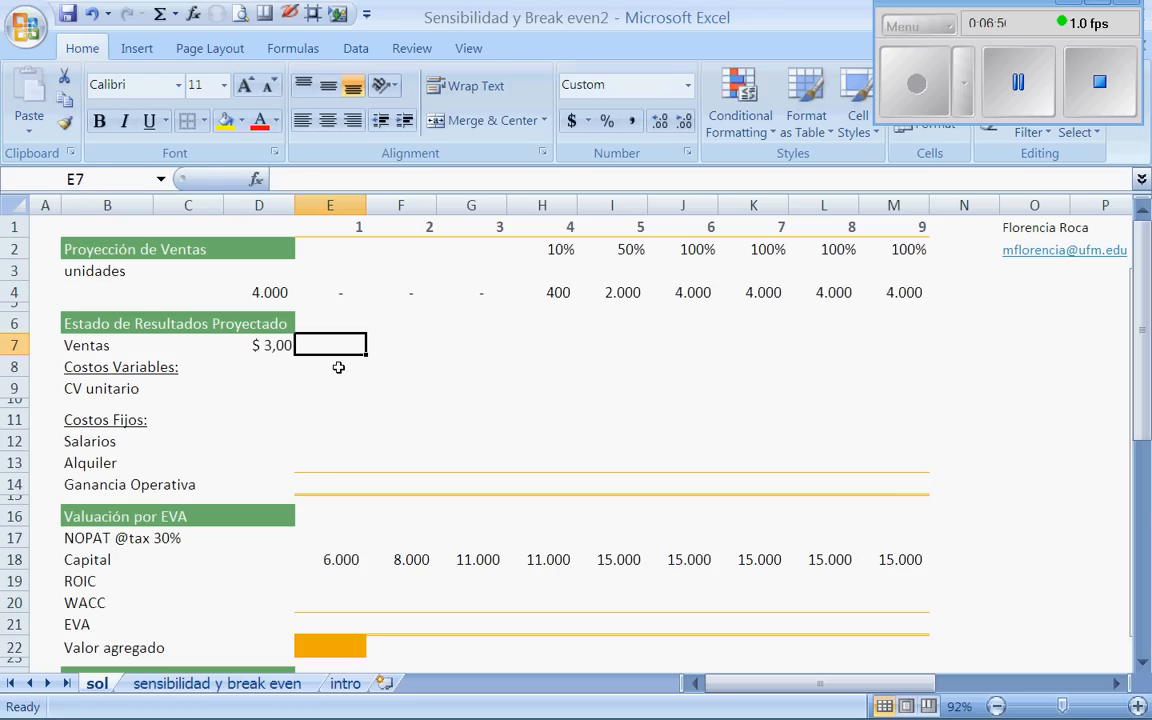
{"action": "type", "text": "+"}
{"action": "left_click", "coordinate": [365, 289]}
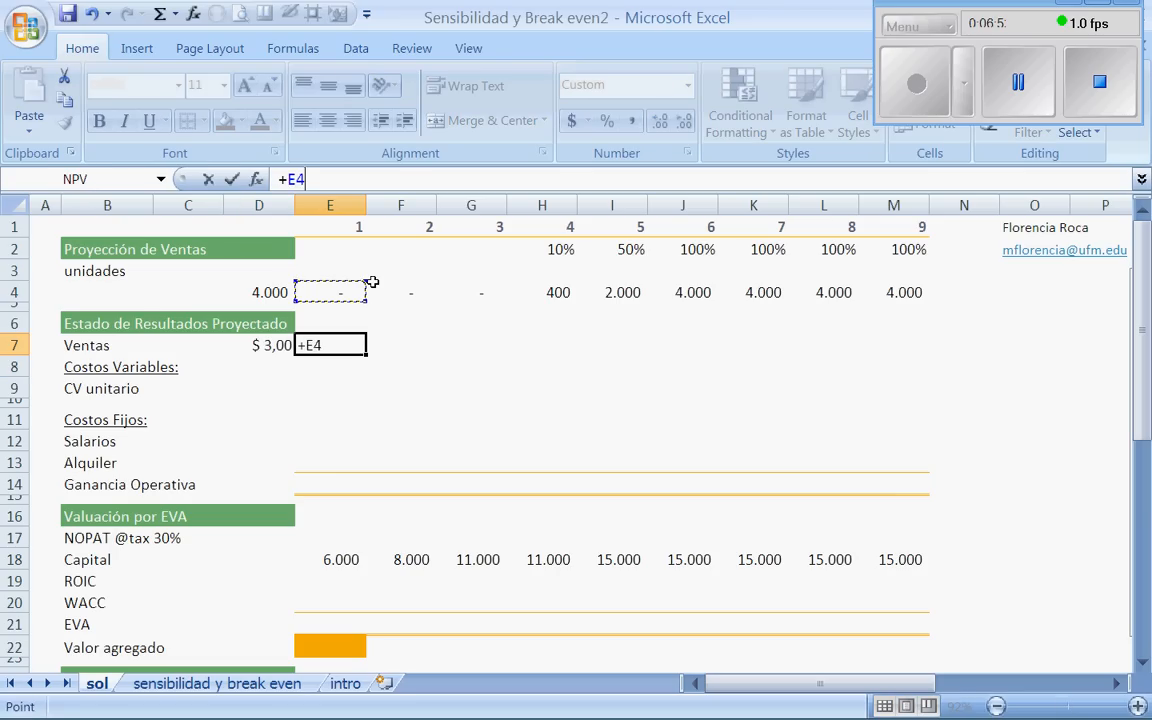
{"action": "type", "text": "*"}
{"action": "left_click", "coordinate": [281, 344]}
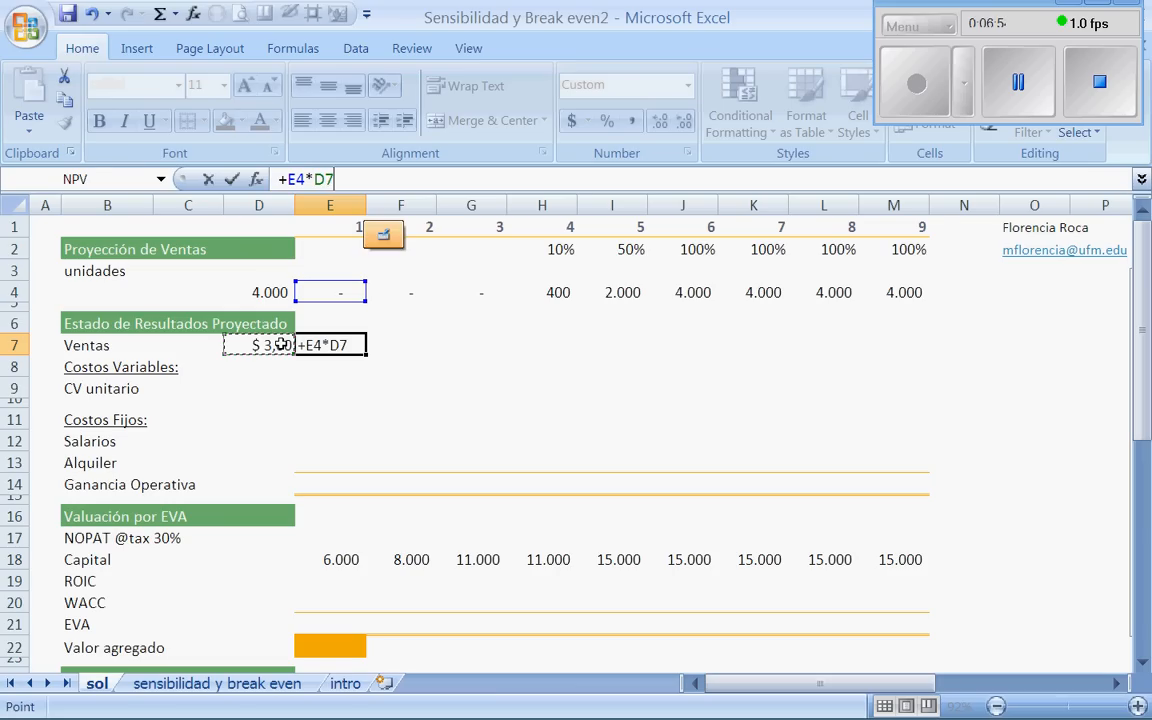
{"action": "key", "text": "F4"}
{"action": "key", "text": "ctrl+Return"}
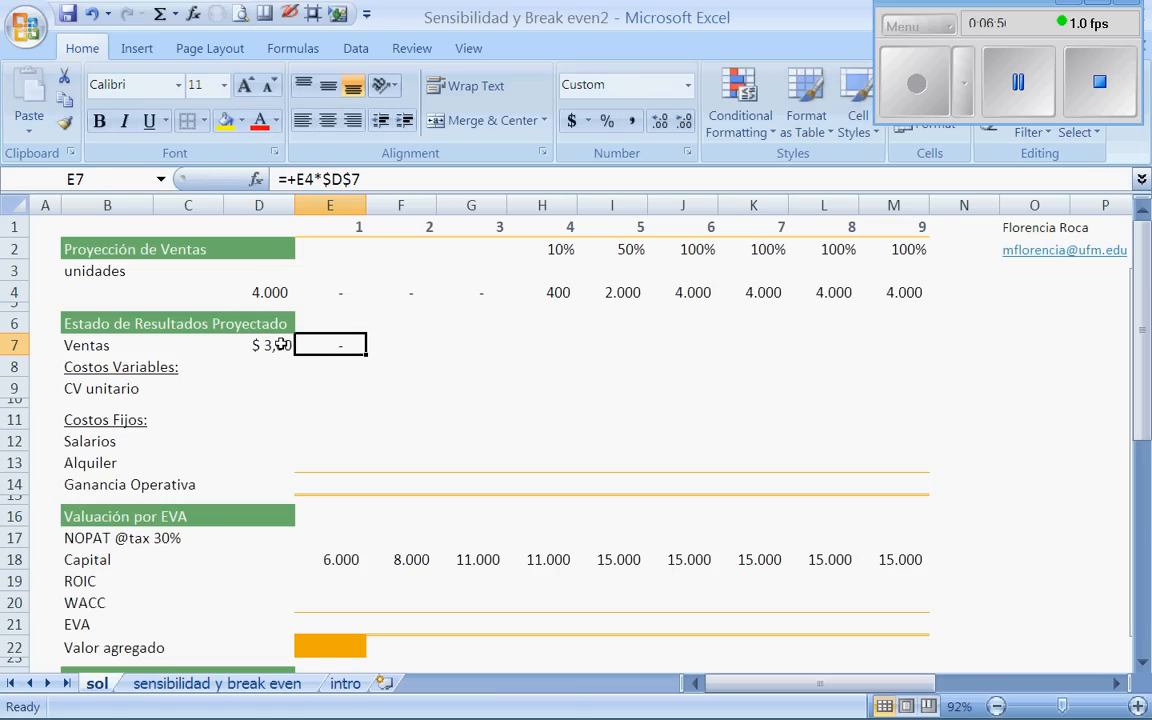
- Copy the Ventas formula from E7 across years 2 to 9, through M7
{"action": "key", "text": "ctrl+c"}
{"action": "key", "text": "shift+Right"}
{"action": "key", "text": "shift+Right"}
{"action": "key", "text": "shift+Right"}
{"action": "key", "text": "shift+Right"}
{"action": "key", "text": "shift+Right"}
{"action": "key", "text": "shift+Right"}
{"action": "key", "text": "shift+Right"}
{"action": "key", "text": "shift+Right"}
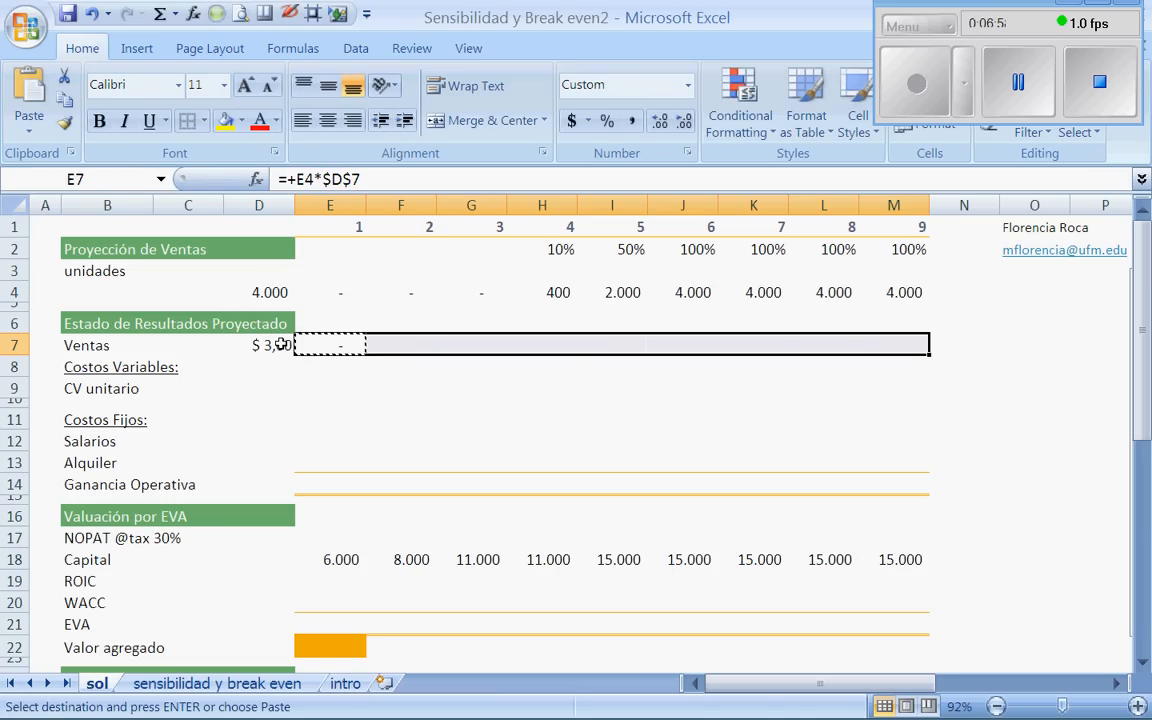
{"action": "key", "text": "Return"}
- Enter a unit variable cost of 0,6 in D9, beside CV unitario
{"action": "key", "text": "Down"}
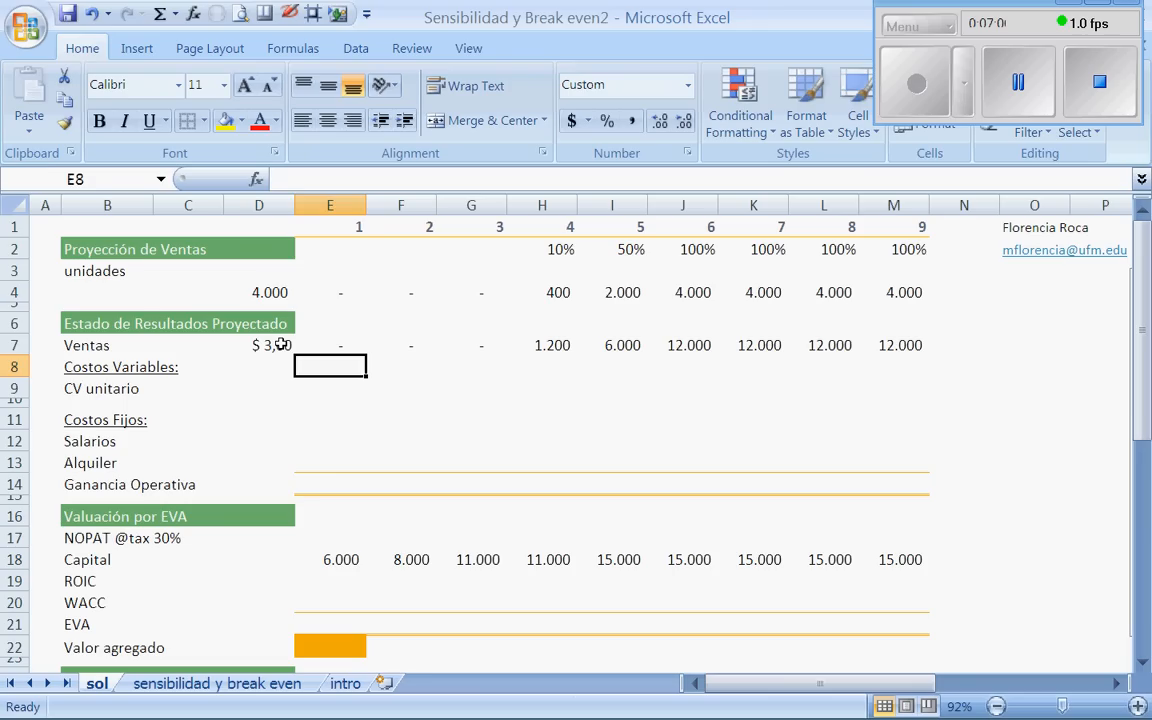
{"action": "key", "text": "Down"}
{"action": "key", "text": "Left"}
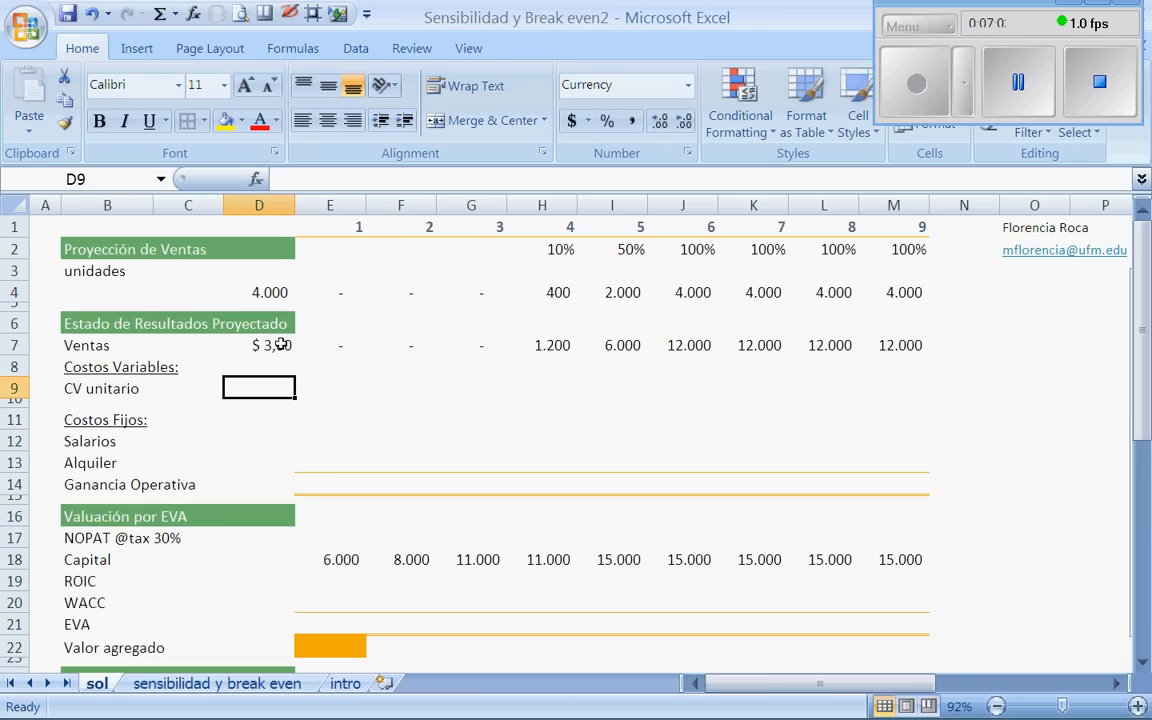
{"action": "type", "text": ","}
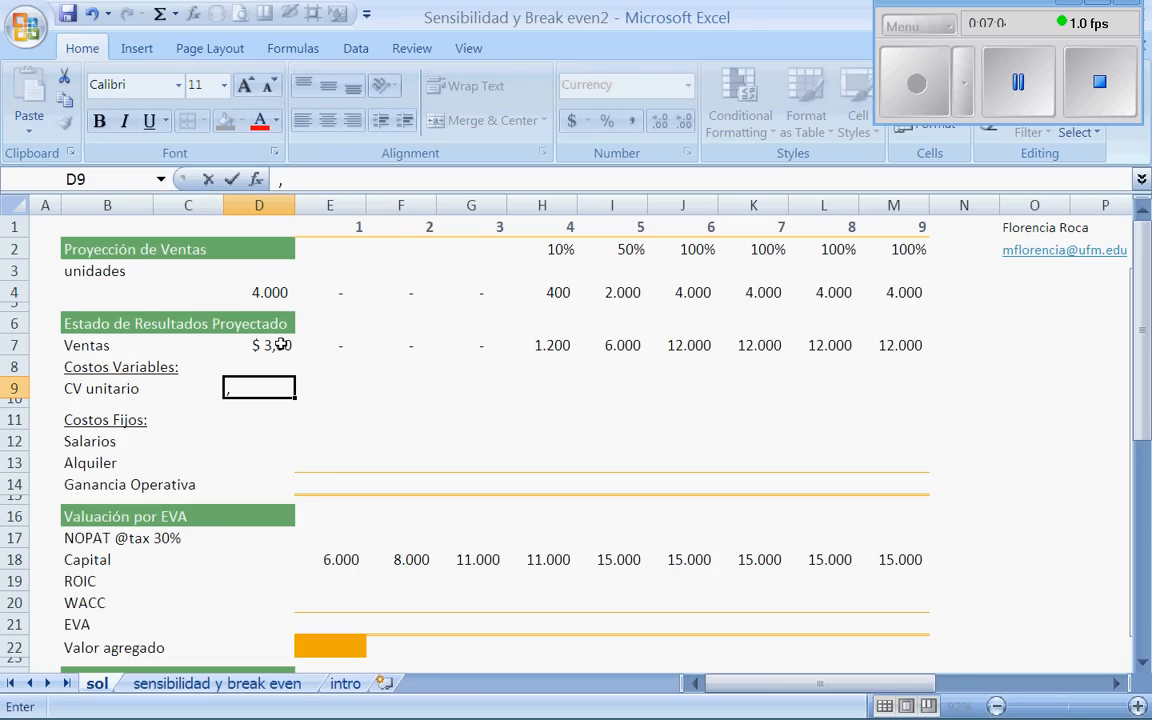
{"action": "type", "text": "6"}
{"action": "key", "text": "ctrl+Return"}
- In E9, calculate the year 1 variable cost as =+E4*$D$9, with an absolute reference to the unit cost
{"action": "key", "text": "Right"}
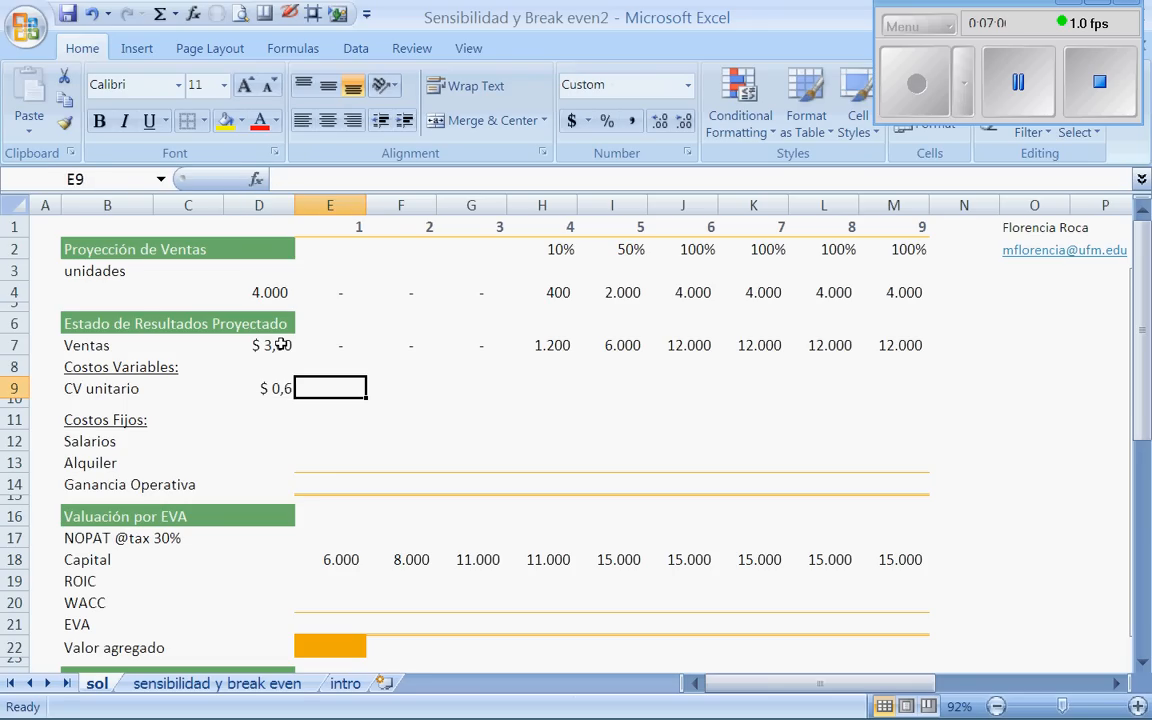
{"action": "type", "text": "+"}
{"action": "key", "text": "Up"}
{"action": "key", "text": "Up"}
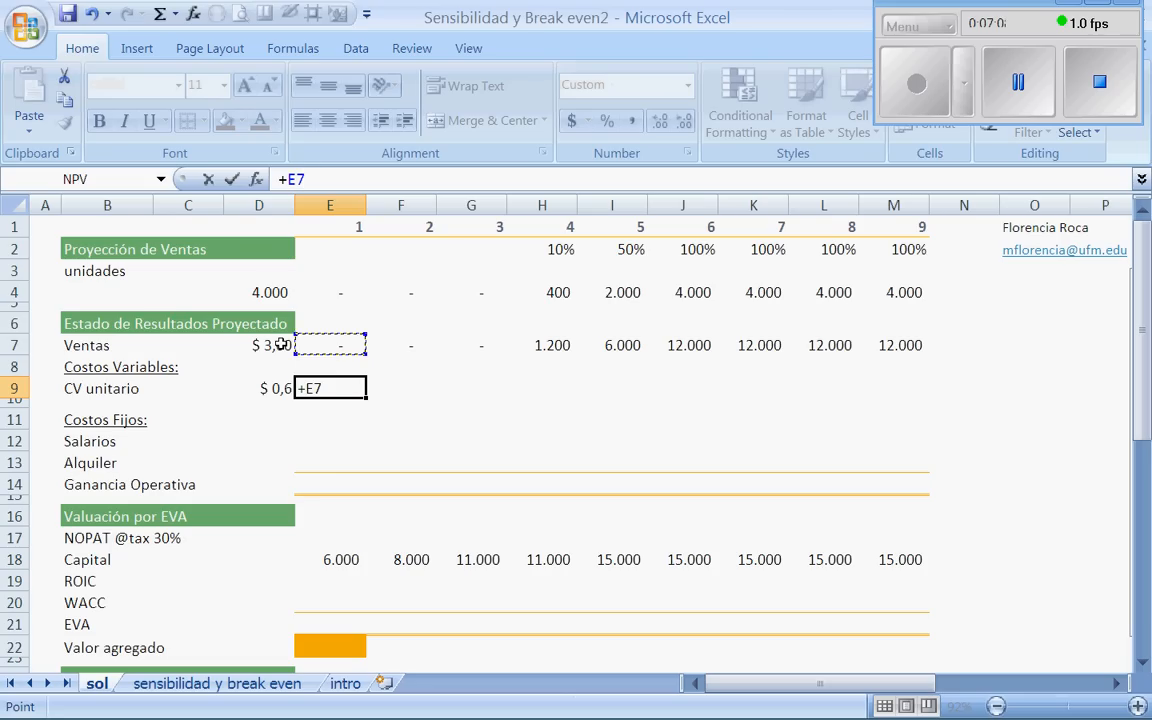
{"action": "key", "text": "Up"}
{"action": "key", "text": "Up"}
{"action": "key", "text": "Up"}
{"action": "type", "text": "*"}
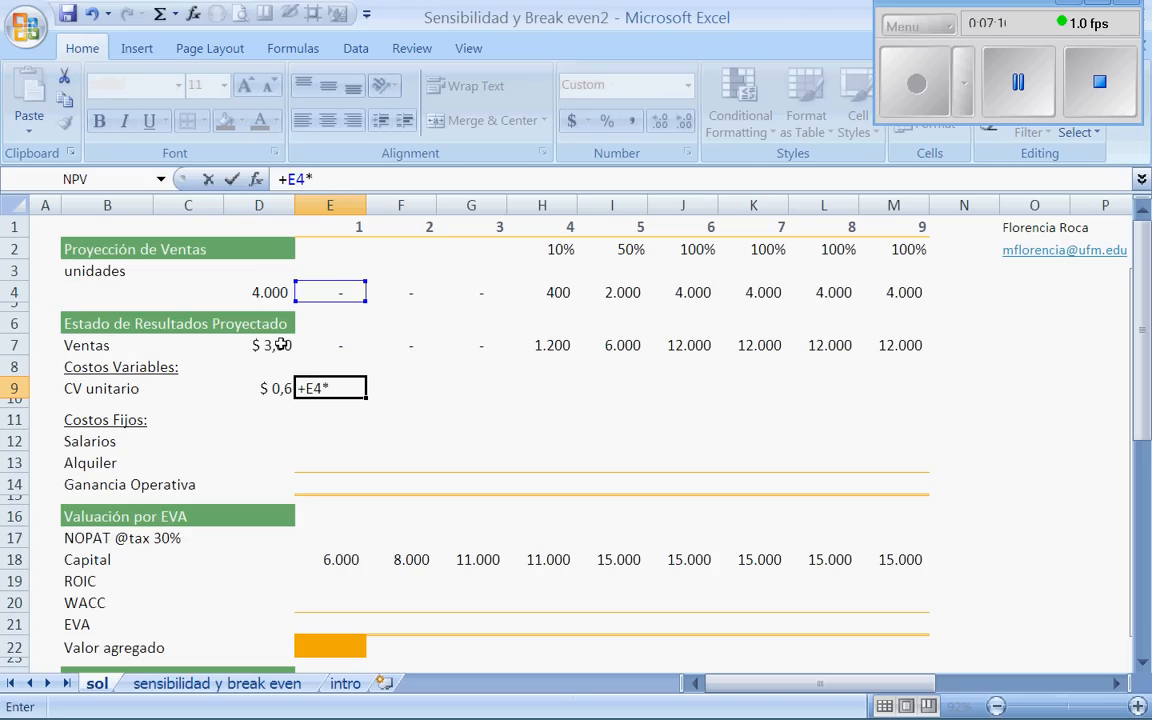
{"action": "key", "text": "Left"}
{"action": "key", "text": "Return"}
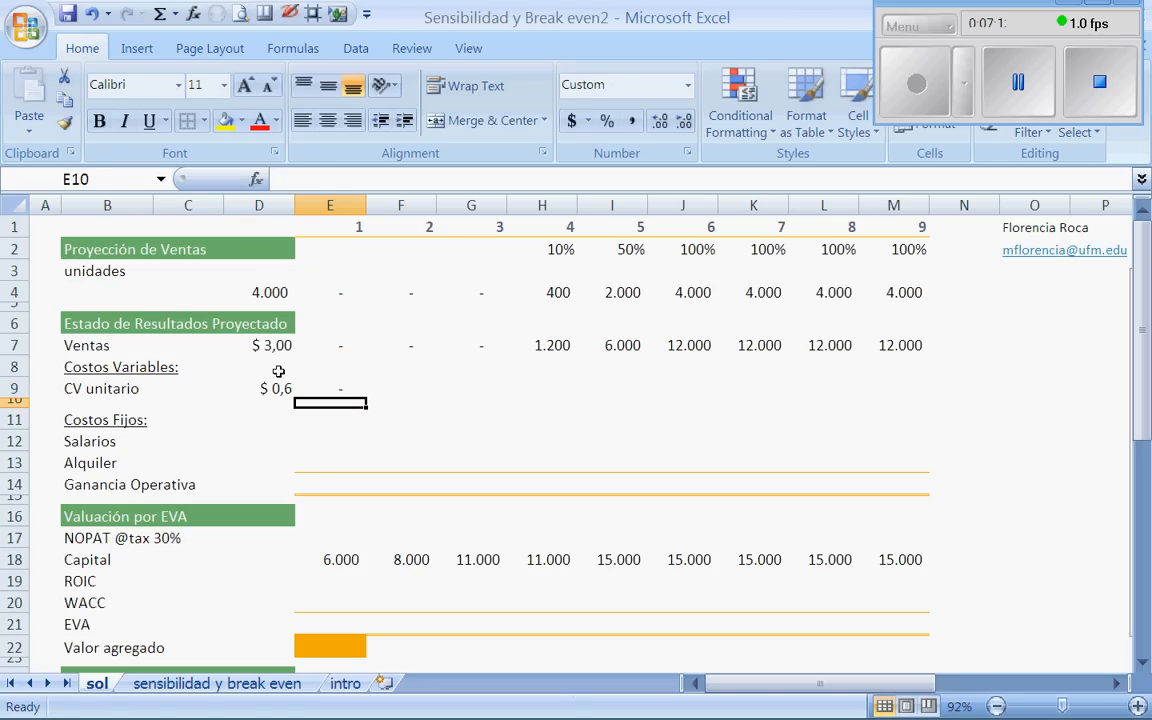
- Copy the CV unitario formula from E9 across years 2 to 9, through M9
{"action": "key", "text": "Up"}
{"action": "key", "text": "ctrl+c"}
{"action": "key", "text": "shift+Right"}
{"action": "key", "text": "shift+Right"}
{"action": "key", "text": "shift+Right"}
{"action": "key", "text": "shift+Right"}
{"action": "key", "text": "shift+Right"}
{"action": "key", "text": "shift+Right"}
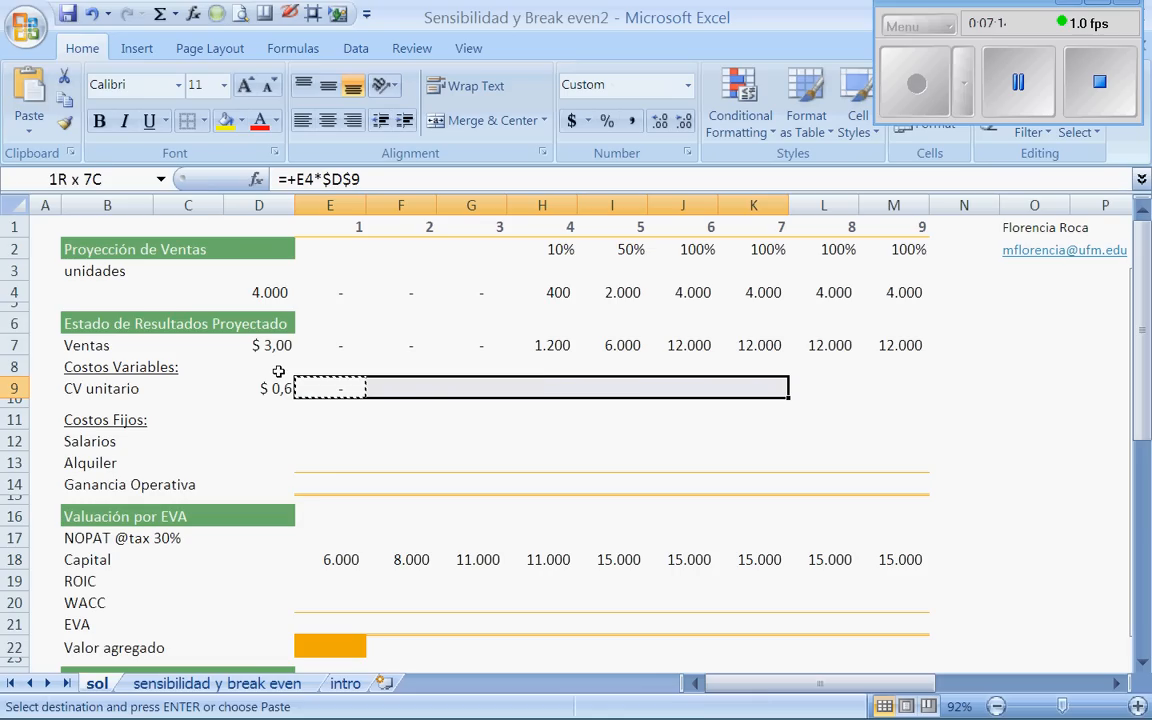
{"action": "key", "text": "shift+Right"}
{"action": "key", "text": "shift+Right"}
{"action": "key", "text": "Return"}
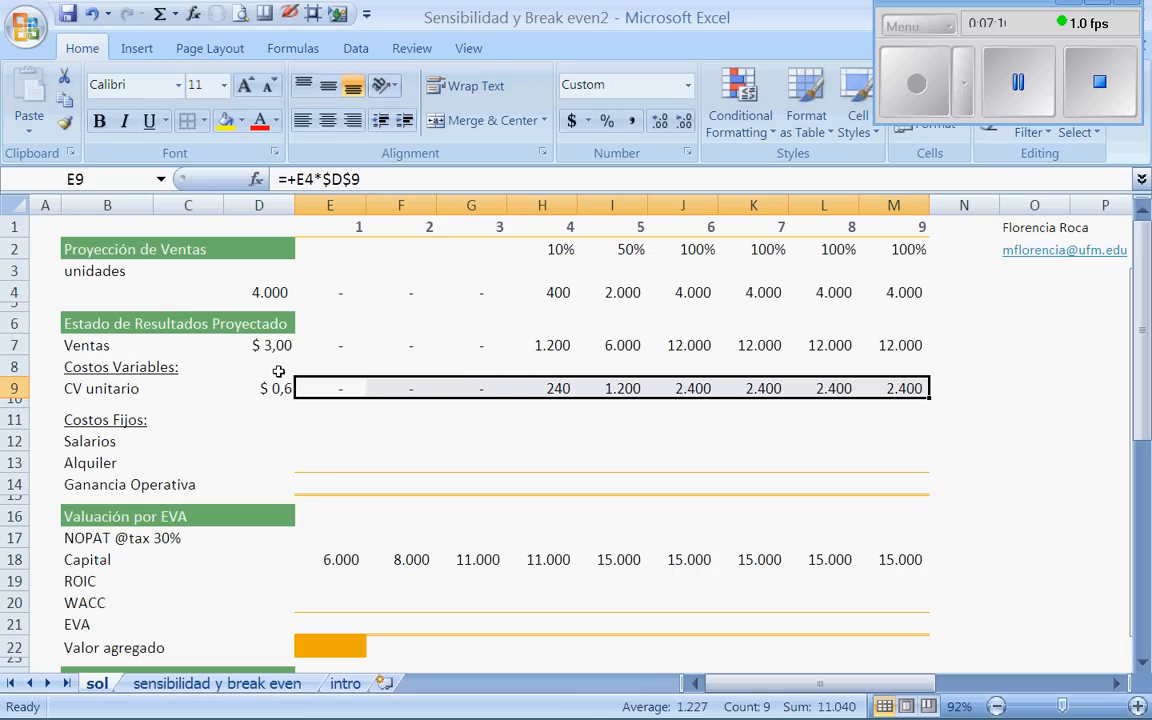
- Enter the fixed costs: 3.200 for Salarios in D12 and 2900 for Alquiler in D13
{"action": "key", "text": "Down"}
{"action": "key", "text": "Down"}
{"action": "key", "text": "Down"}
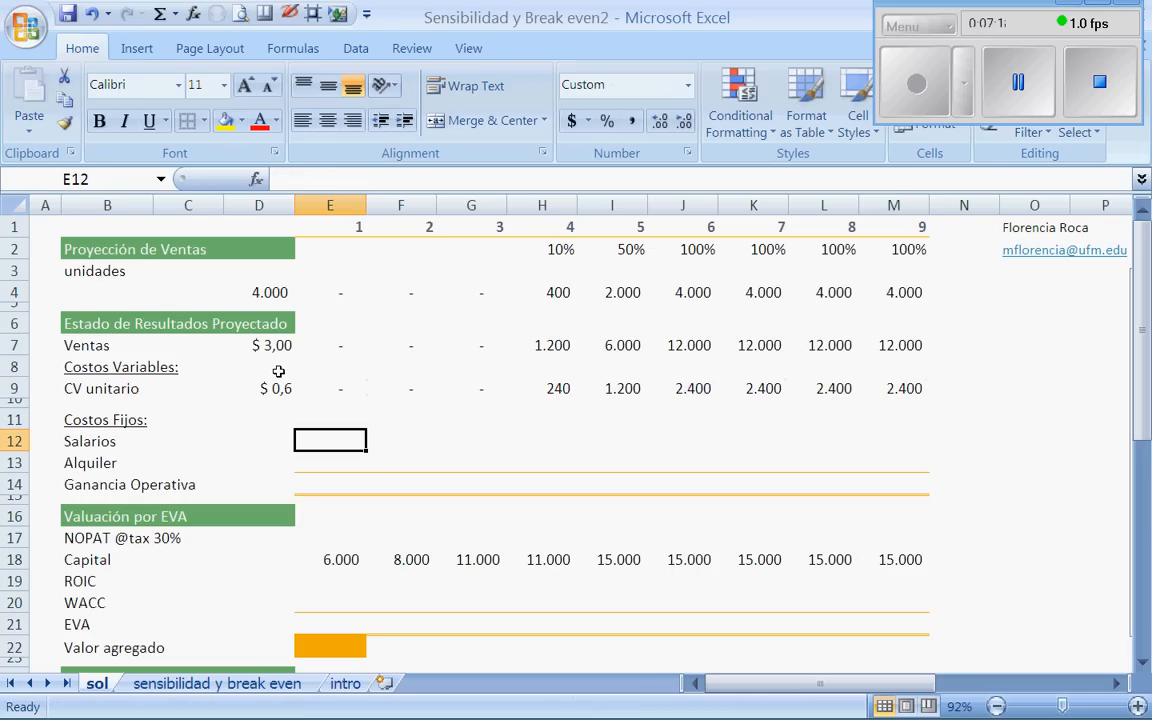
{"action": "key", "text": "Left"}
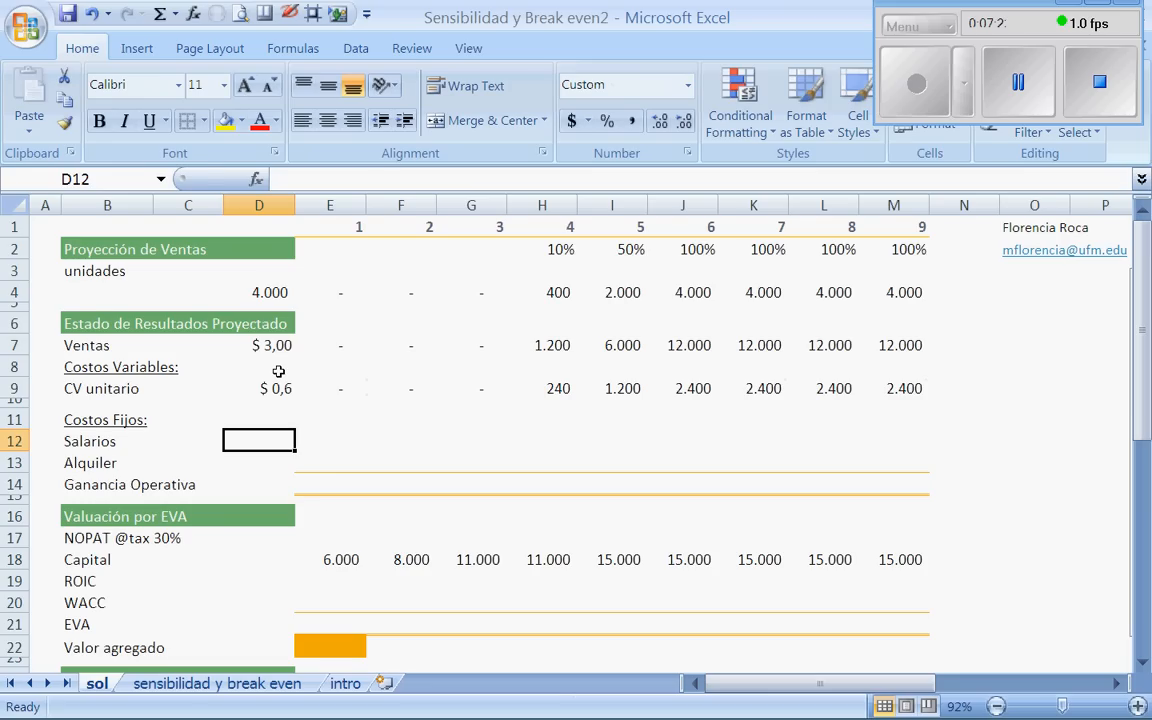
{"action": "type", "text": "3.200"}
{"action": "key", "text": "Return"}
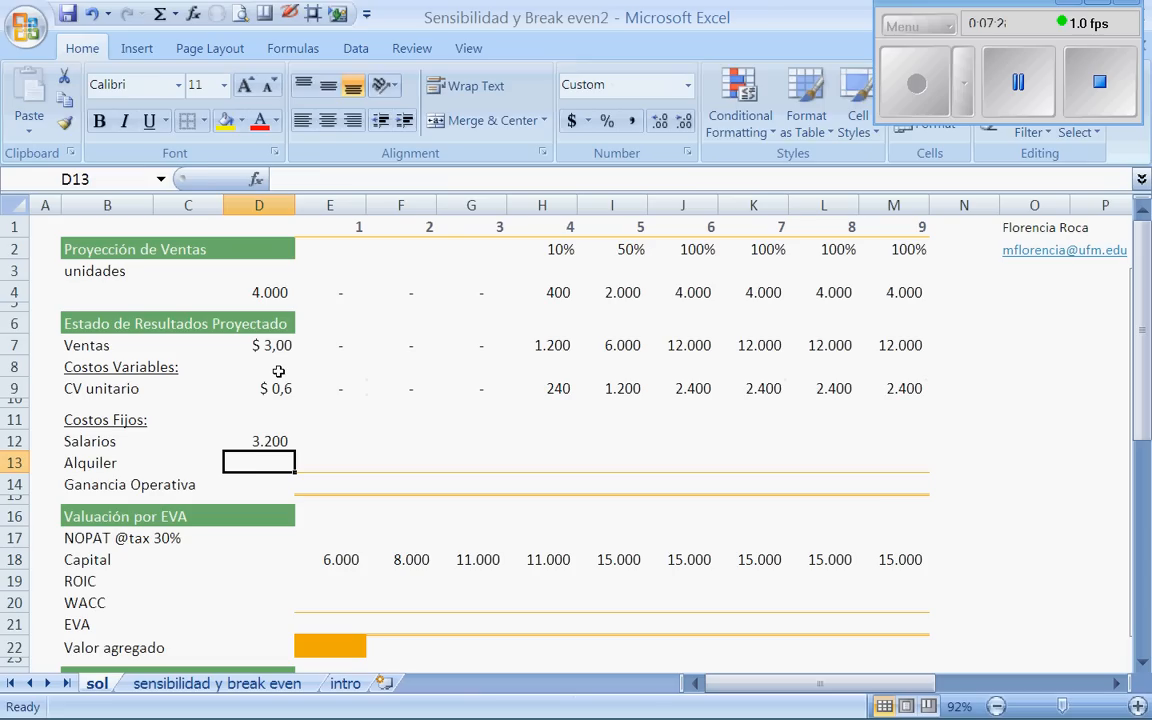
{"action": "type", "text": "2900"}
{"action": "key", "text": "Return"}
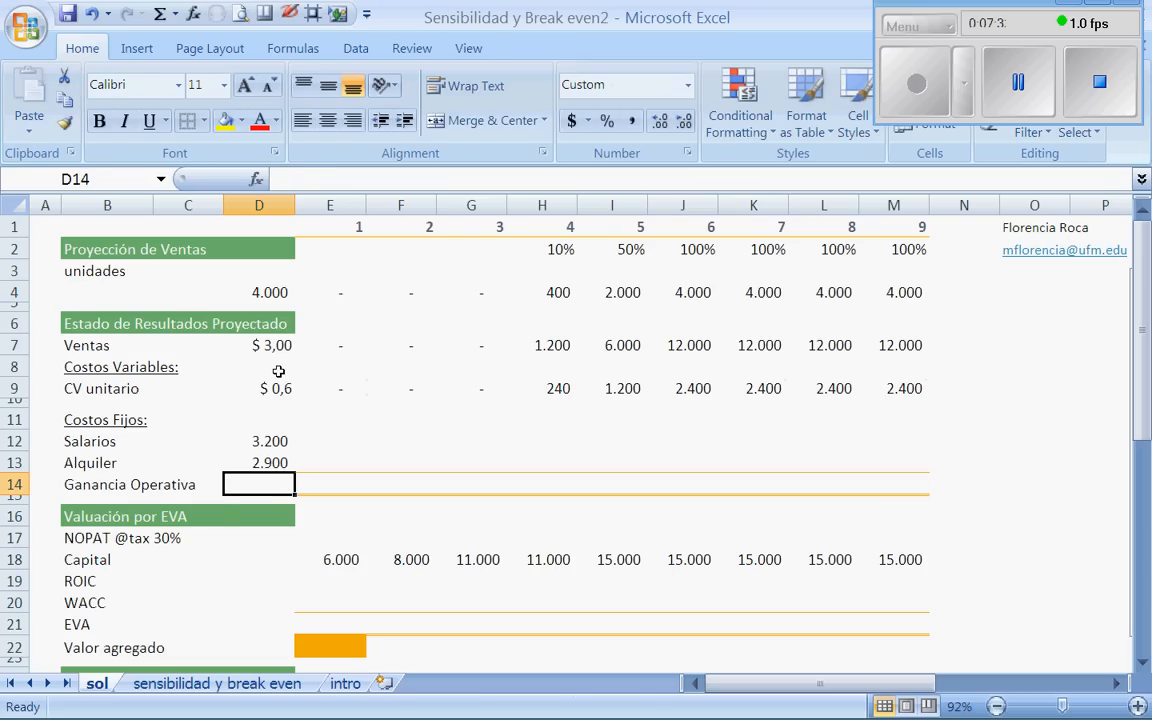
- In G12, link the year 3 Salarios to the salary amount with =+D12
{"action": "key", "text": "Return"}
{"action": "key", "text": "Up"}
{"action": "key", "text": "Up"}
{"action": "key", "text": "Up"}
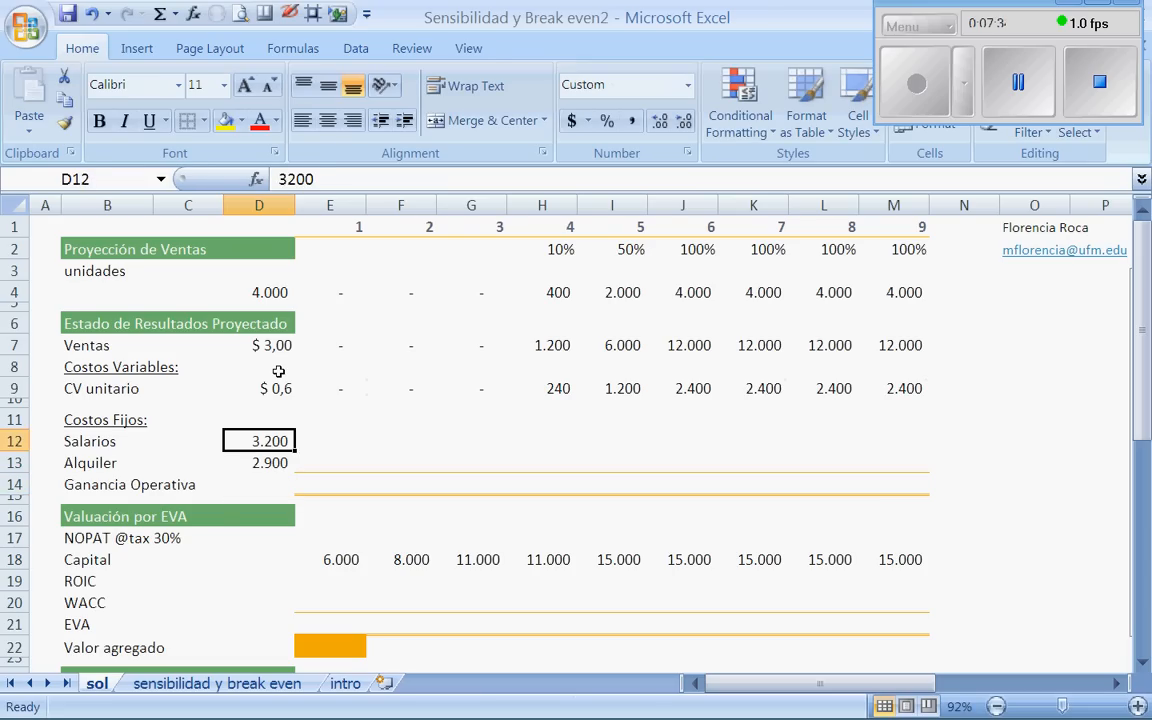
{"action": "key", "text": "Right"}
{"action": "key", "text": "Right"}
{"action": "key", "text": "Right"}
{"action": "type", "text": "+"}
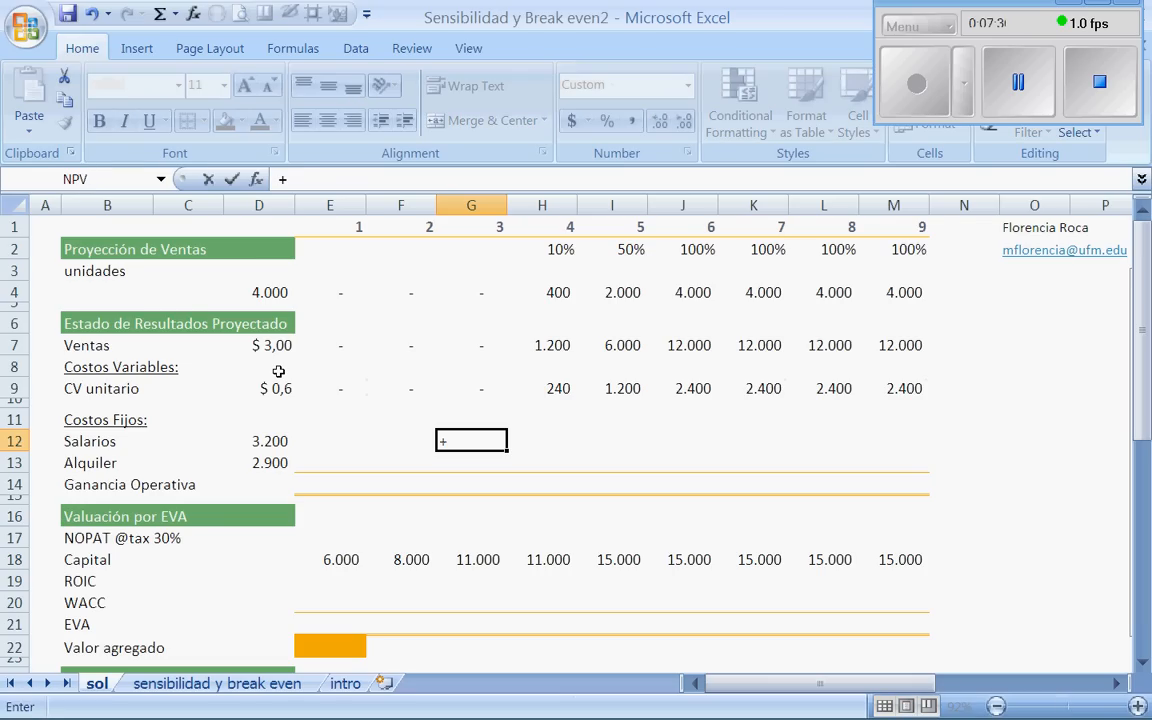
{"action": "left_click", "coordinate": [270, 437]}
{"action": "key", "text": "ctrl+Return"}
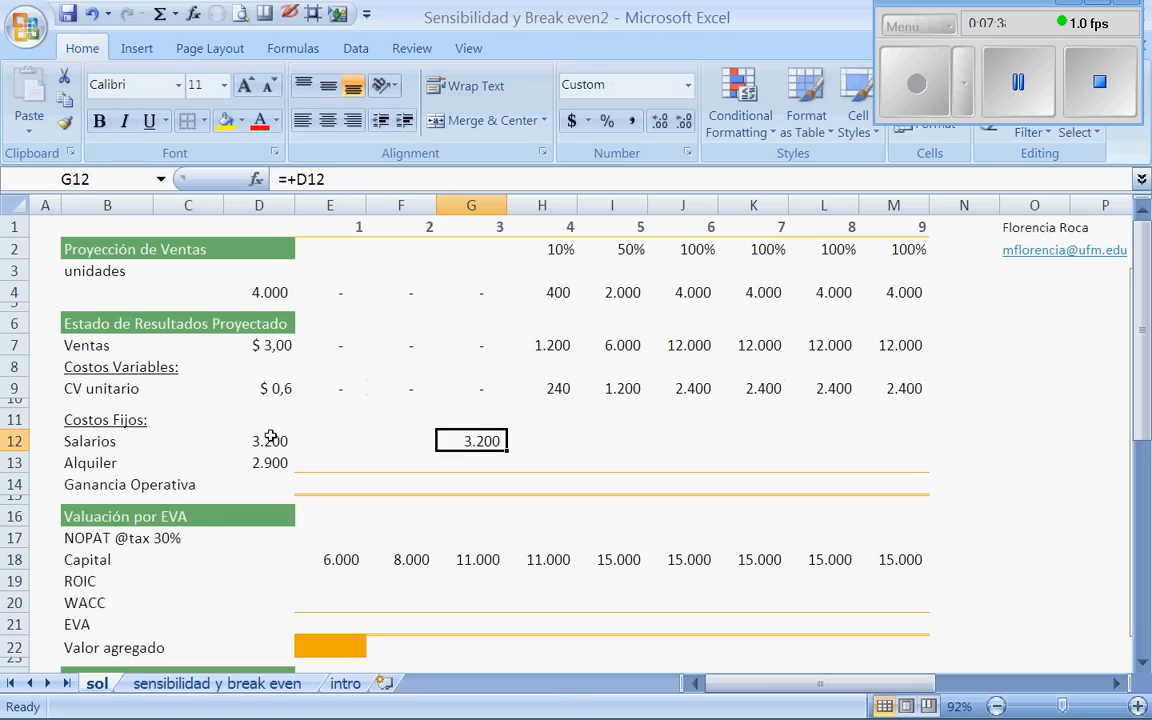
- Try to copy the year 3 Salarios formula from G12 across years 4 to 9, through M12
{"action": "key", "text": "ctrl+c"}
{"action": "key", "text": "shift+Right"}
{"action": "key", "text": "shift+Right"}
{"action": "key", "text": "shift+Right"}
{"action": "key", "text": "shift+Right"}
{"action": "key", "text": "shift+Right"}
{"action": "key", "text": "shift+Right"}
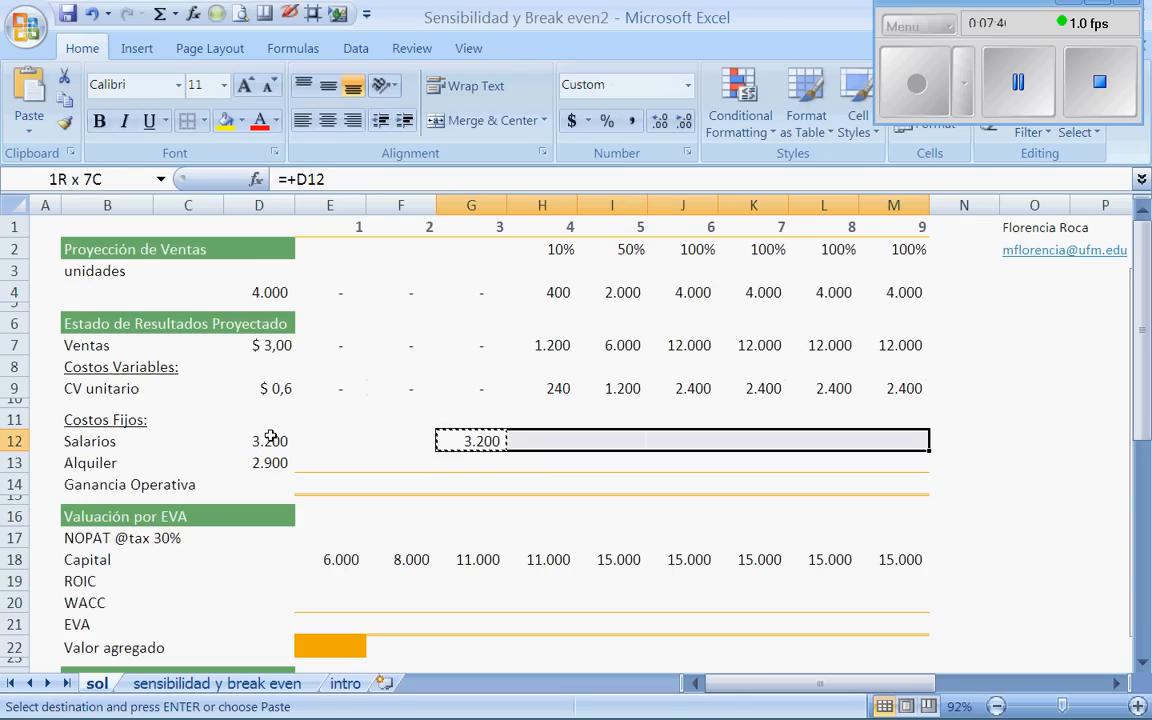
{"action": "key", "text": "Return"}
- Link the year 4 Salarios in H12 to the previous year with =+G12 and copy that formula across through M12
{"action": "key", "text": "Right"}
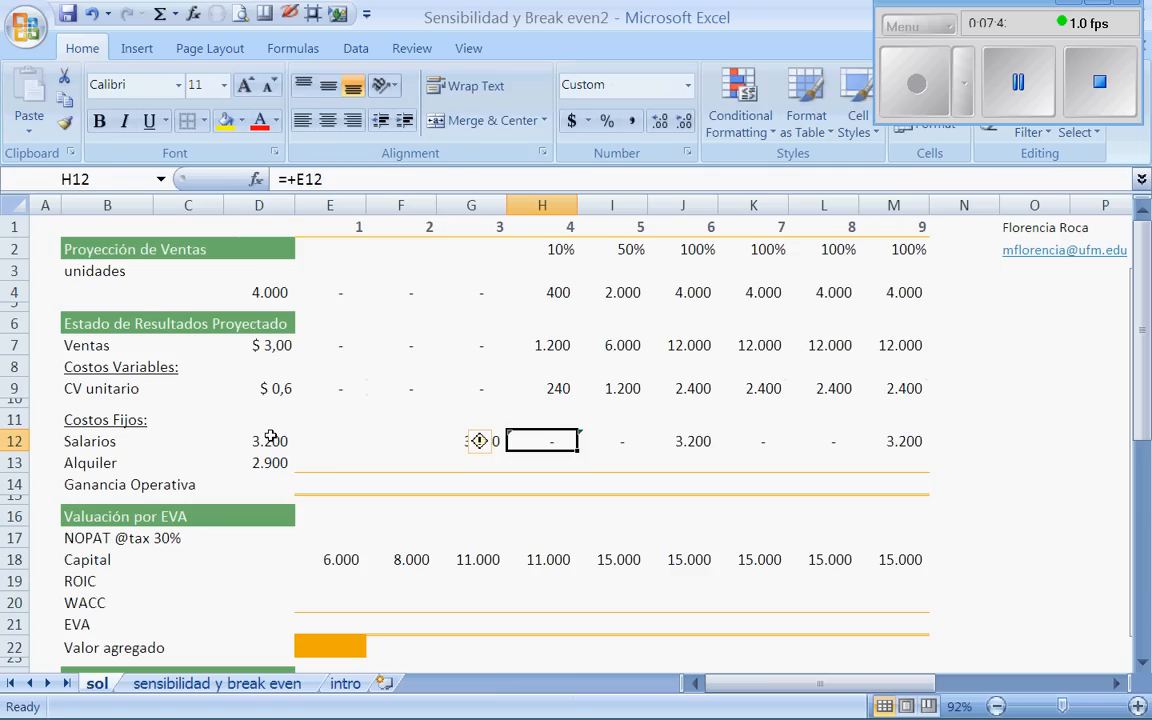
{"action": "type", "text": "+"}
{"action": "left_click", "coordinate": [271, 437]}
{"action": "key", "text": "Return"}
{"action": "key", "text": "Up"}
{"action": "key", "text": "ctrl+c"}
{"action": "key", "text": "shift+Right"}
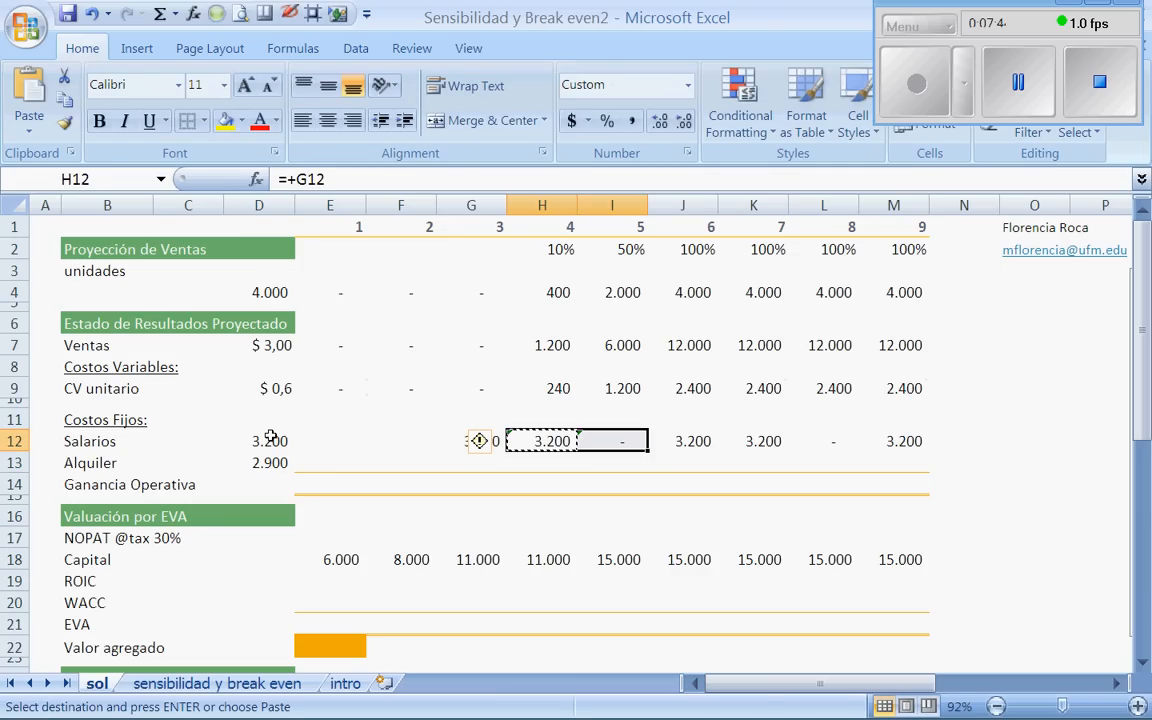
{"action": "key", "text": "shift+Right"}
{"action": "key", "text": "shift+Right"}
{"action": "key", "text": "shift+Right"}
{"action": "key", "text": "shift+Right"}
{"action": "key", "text": "Return"}
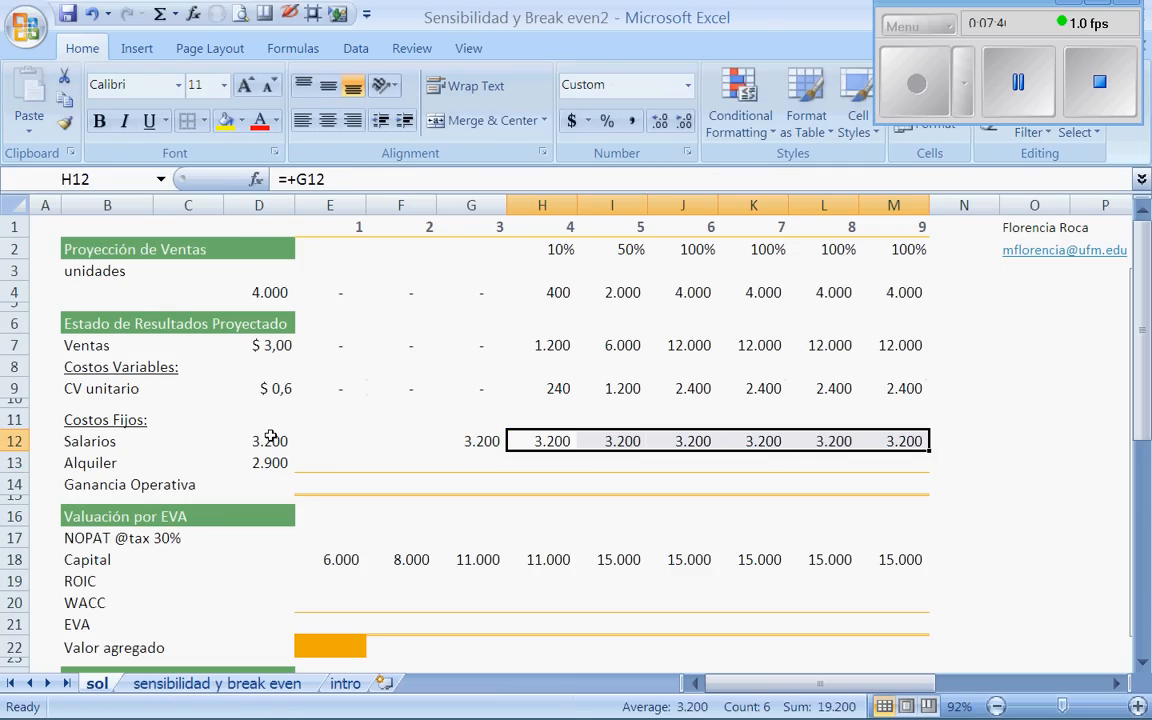
- In E13, link the year 1 Alquiler to the rent amount with =+D13
{"action": "key", "text": "Down"}
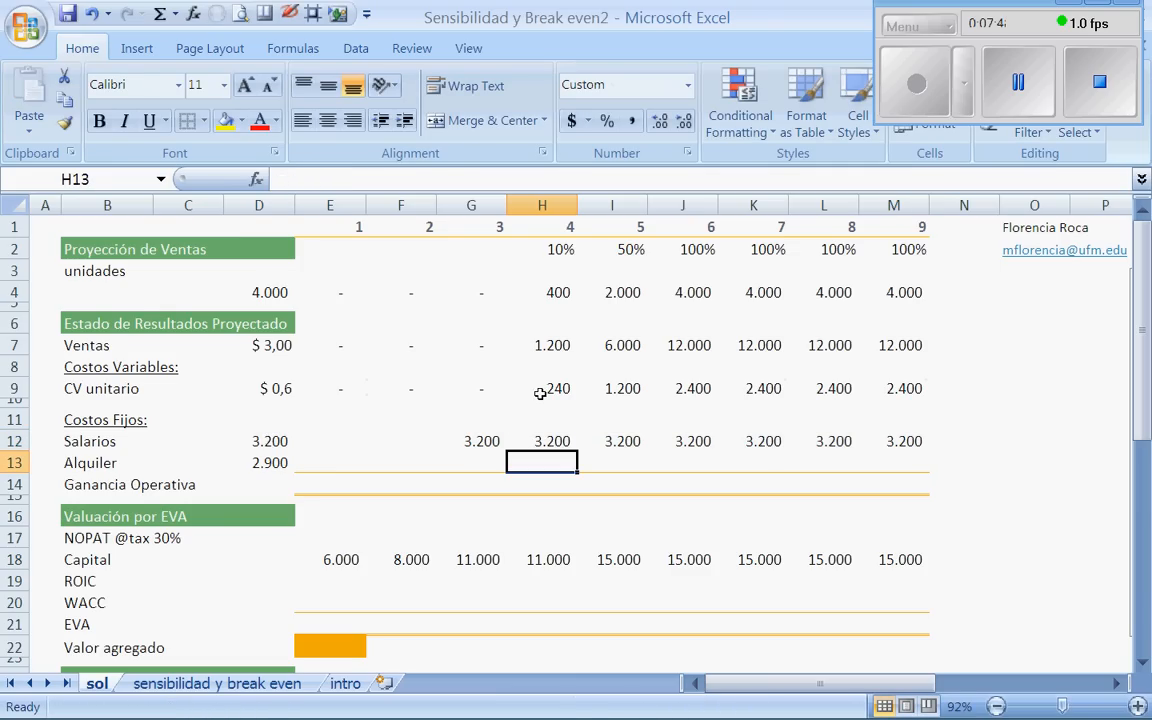
{"action": "key", "text": "Left"}
{"action": "key", "text": "Left"}
{"action": "key", "text": "Left"}
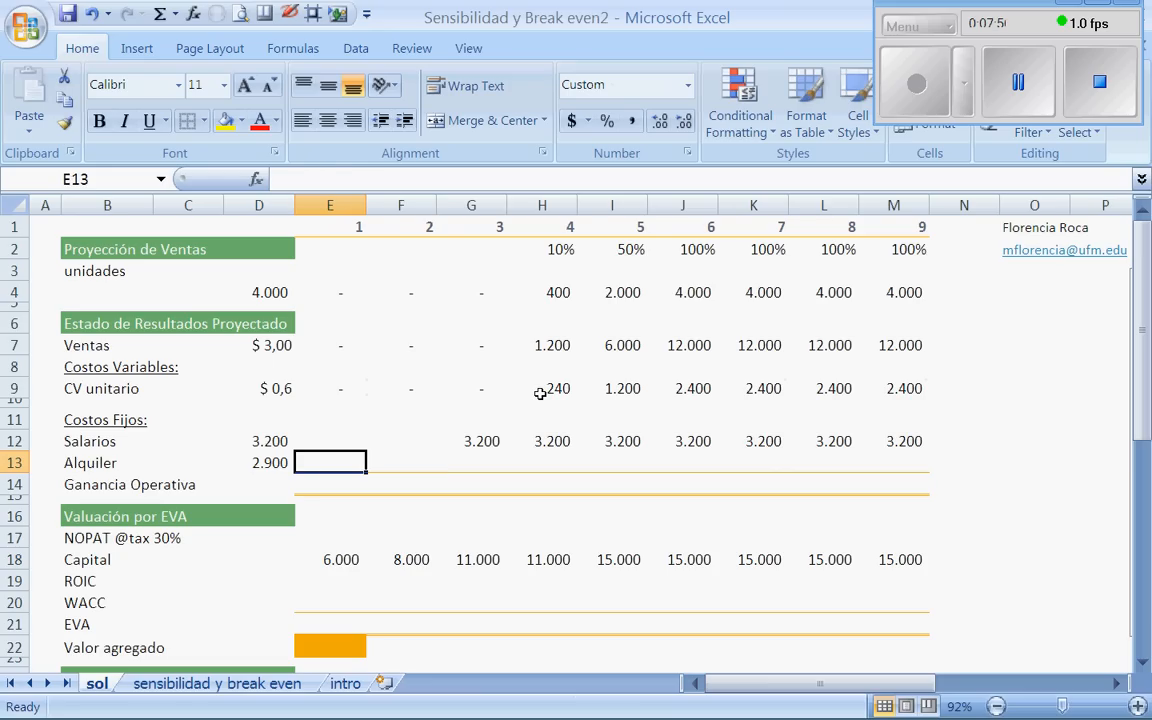
{"action": "type", "text": "+"}
{"action": "key", "text": "Left"}
{"action": "key", "text": "ctrl+Return"}
- Copy the Alquiler formula from E13 across years 2 to 9, through M13
{"action": "key", "text": "ctrl+c"}
{"action": "key", "text": "shift+Right"}
{"action": "key", "text": "shift+Right"}
{"action": "key", "text": "shift+Right"}
{"action": "key", "text": "shift+Right"}
{"action": "key", "text": "shift+Right"}
{"action": "key", "text": "shift+Right"}
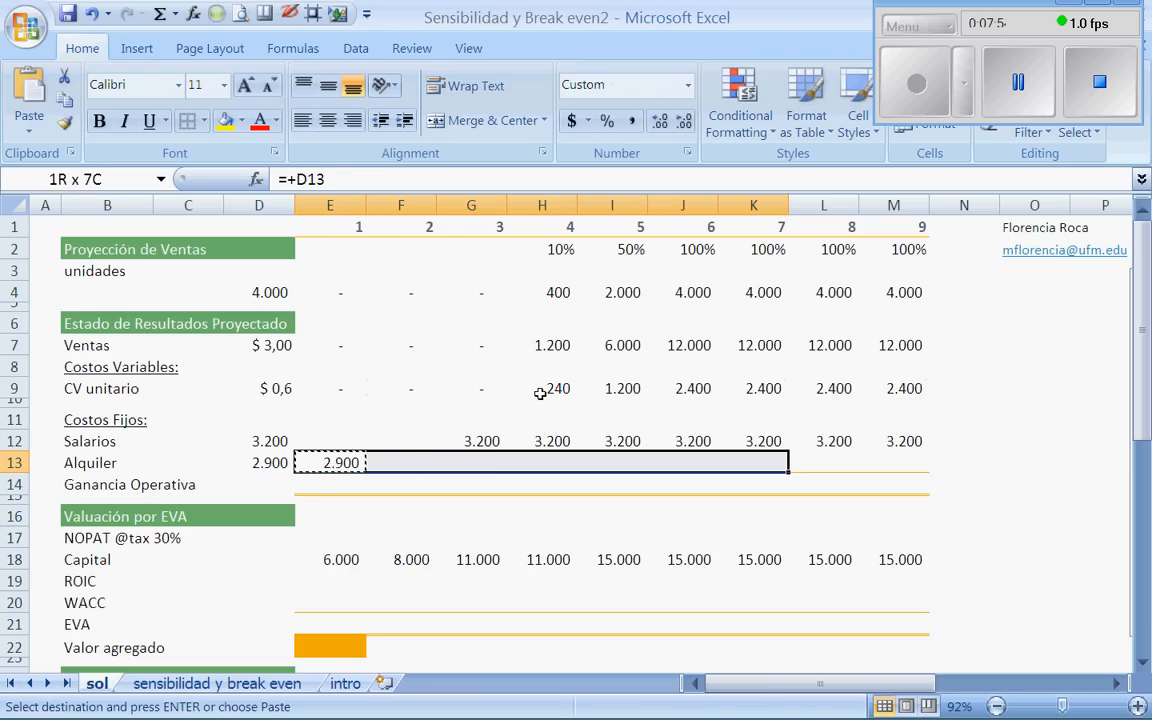
{"action": "key", "text": "shift+Right"}
{"action": "key", "text": "shift+Right"}
{"action": "key", "text": "Return"}
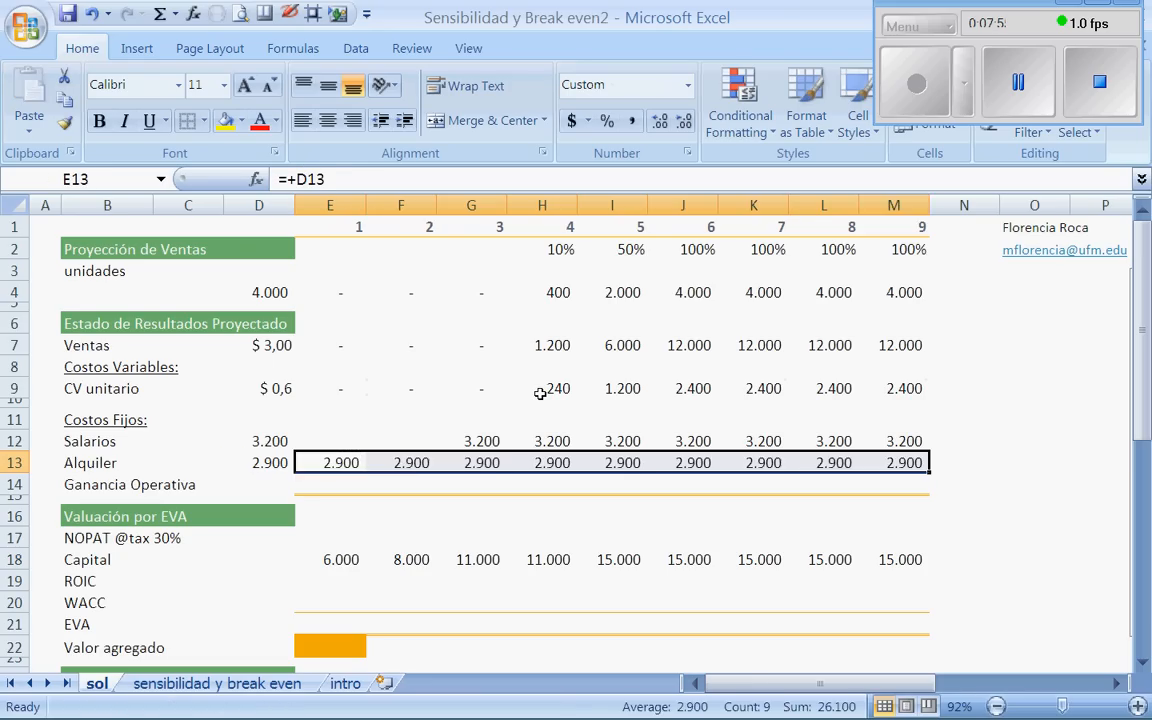
- Circle the Salarios and Alquiler amounts in D12 and D13 with the Felt Tip Pen, and erase the ink
{"action": "left_click", "coordinate": [670, 513]}
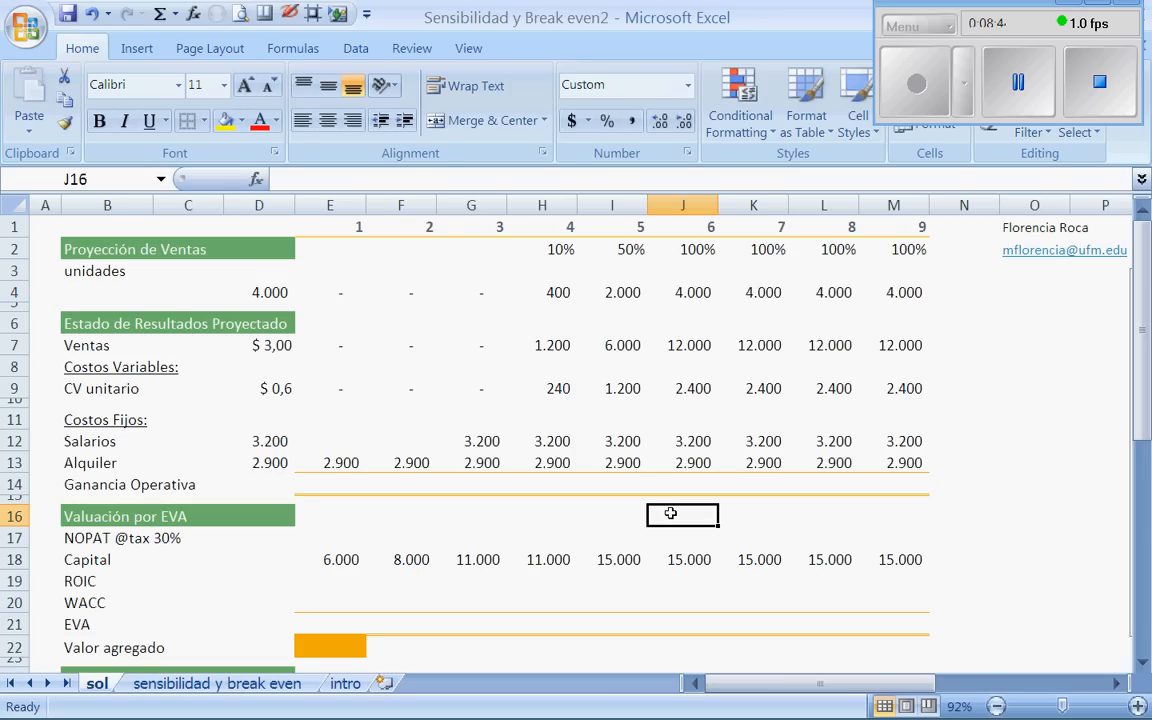
{"action": "left_click", "coordinate": [294, 14]}
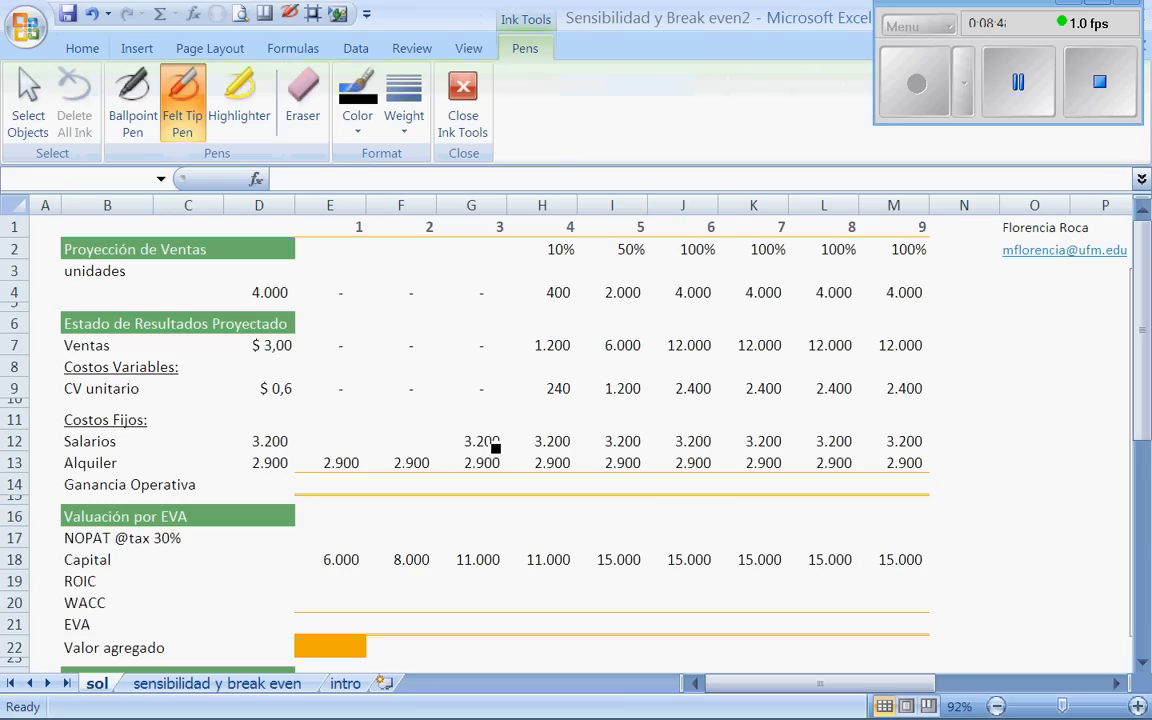
{"action": "mouse_move", "coordinate": [290, 429]}
{"action": "left_mouse_down"}
{"action": "mouse_move", "coordinate": [246, 451]}
{"action": "mouse_move", "coordinate": [291, 460]}
{"action": "left_mouse_up"}
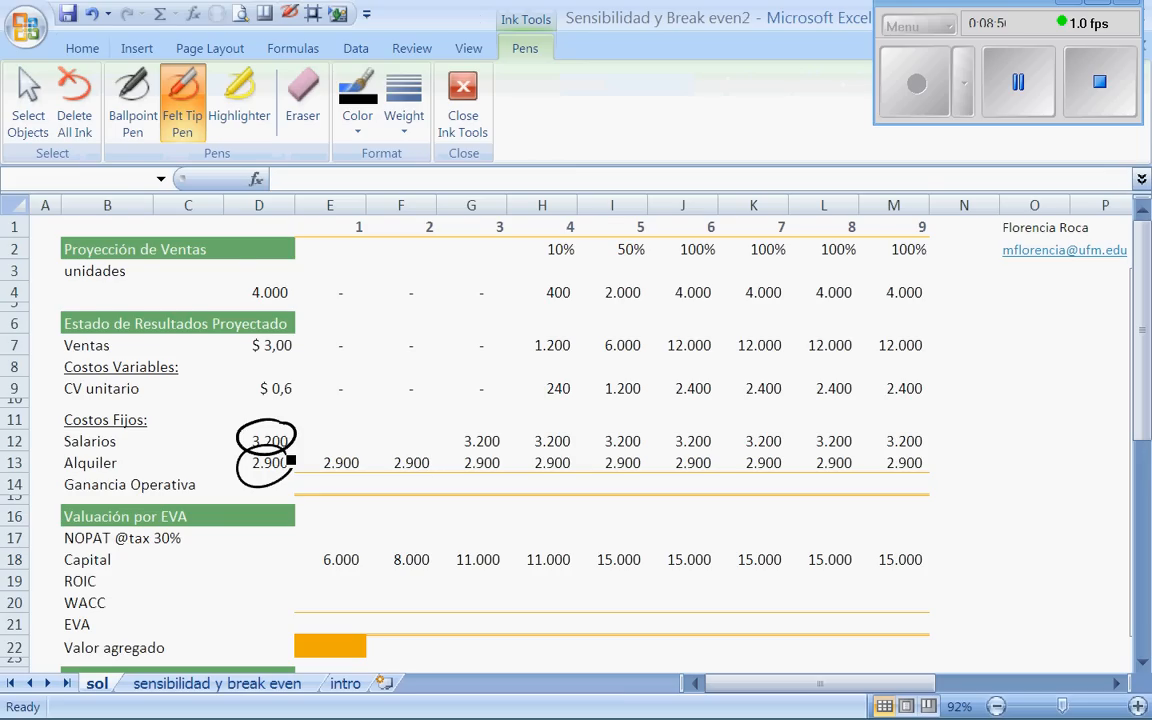
{"action": "left_click", "coordinate": [303, 98]}
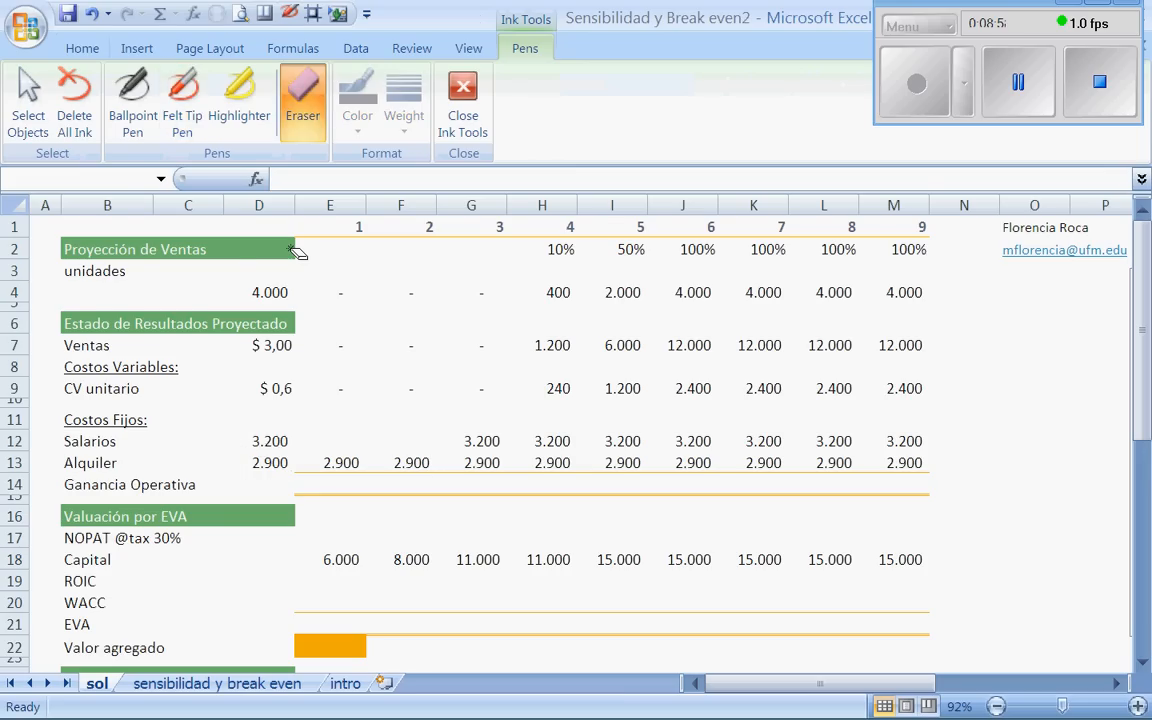
- Mark the year 1 and 2 Alquiler values with the Ballpoint Pen, erase the marks and leave ink mode
{"action": "left_click", "coordinate": [133, 98]}
{"action": "mouse_move", "coordinate": [317, 450]}
{"action": "left_mouse_down"}
{"action": "mouse_move", "coordinate": [385, 447]}
{"action": "mouse_move", "coordinate": [312, 447]}
{"action": "left_mouse_up"}
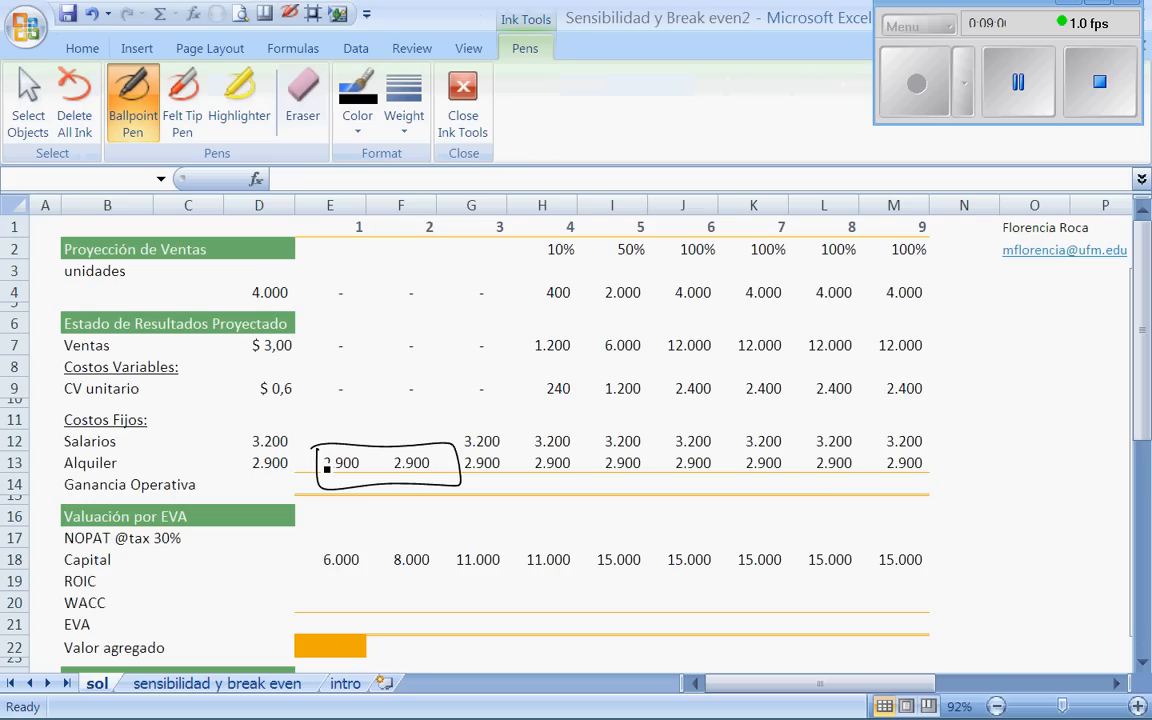
{"action": "mouse_move", "coordinate": [363, 451]}
{"action": "left_mouse_down"}
{"action": "mouse_move", "coordinate": [391, 482]}
{"action": "mouse_move", "coordinate": [427, 463]}
{"action": "left_mouse_up"}
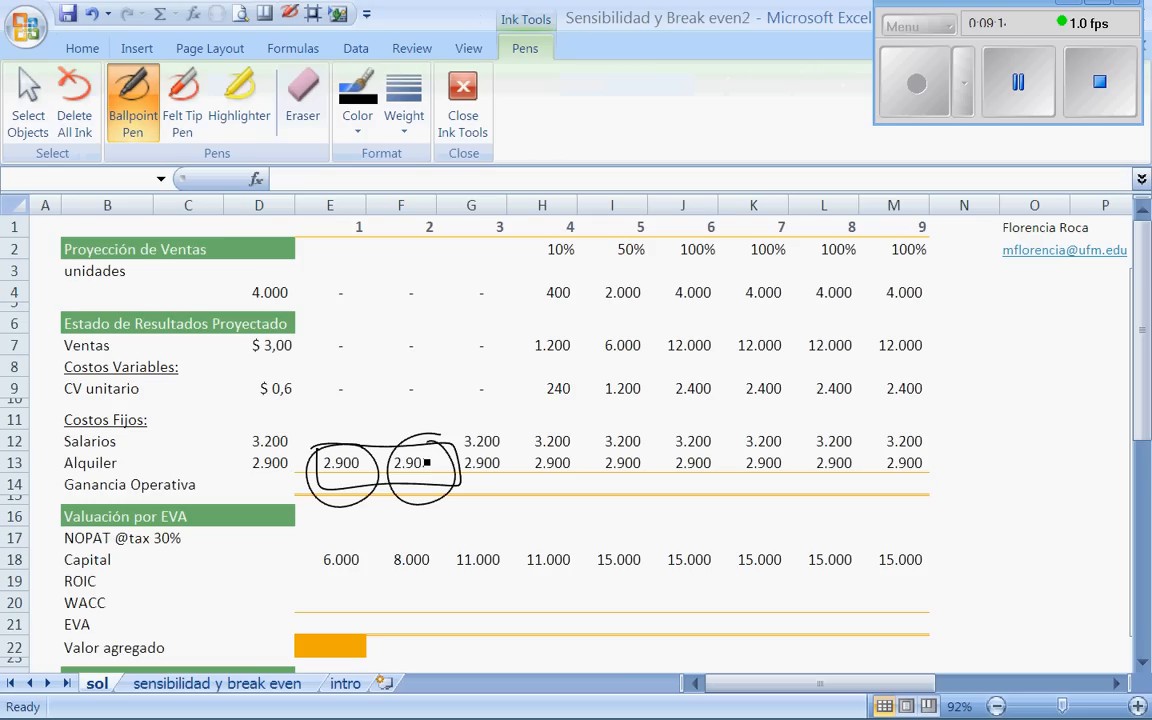
{"action": "left_click", "coordinate": [303, 98]}
{"action": "left_click_drag", "start_coordinate": [456, 465], "coordinate": [363, 470]}
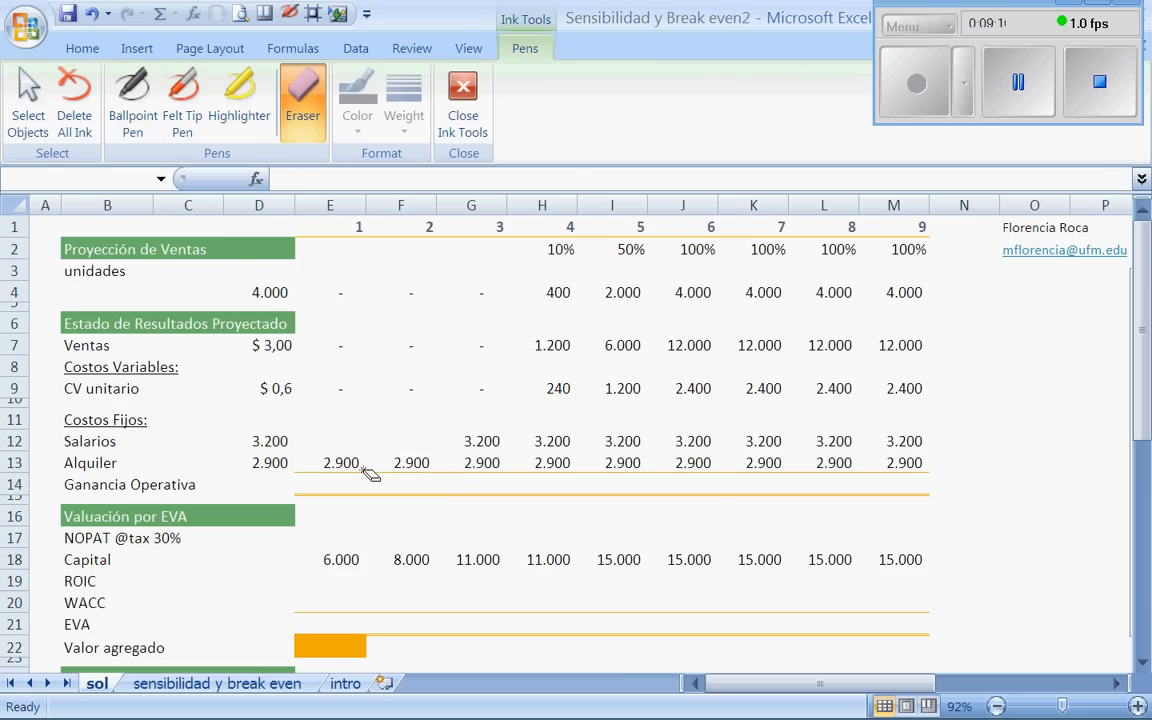
{"action": "left_click", "coordinate": [463, 100]}
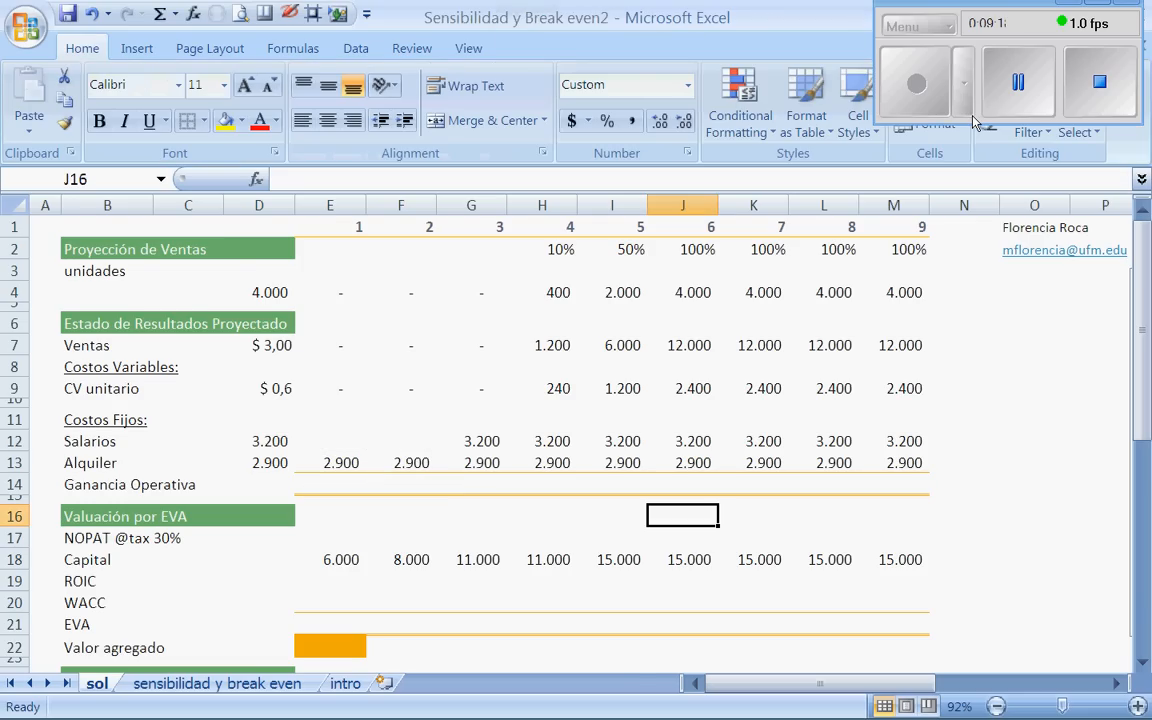
{"action": "left_click", "coordinate": [1018, 83]}
{"action": "left_click", "coordinate": [904, 95]}
- Start the year 9 Ganancia Operativa formula in M14
{"action": "left_click", "coordinate": [923, 481]}
{"action": "type", "text": "+"}
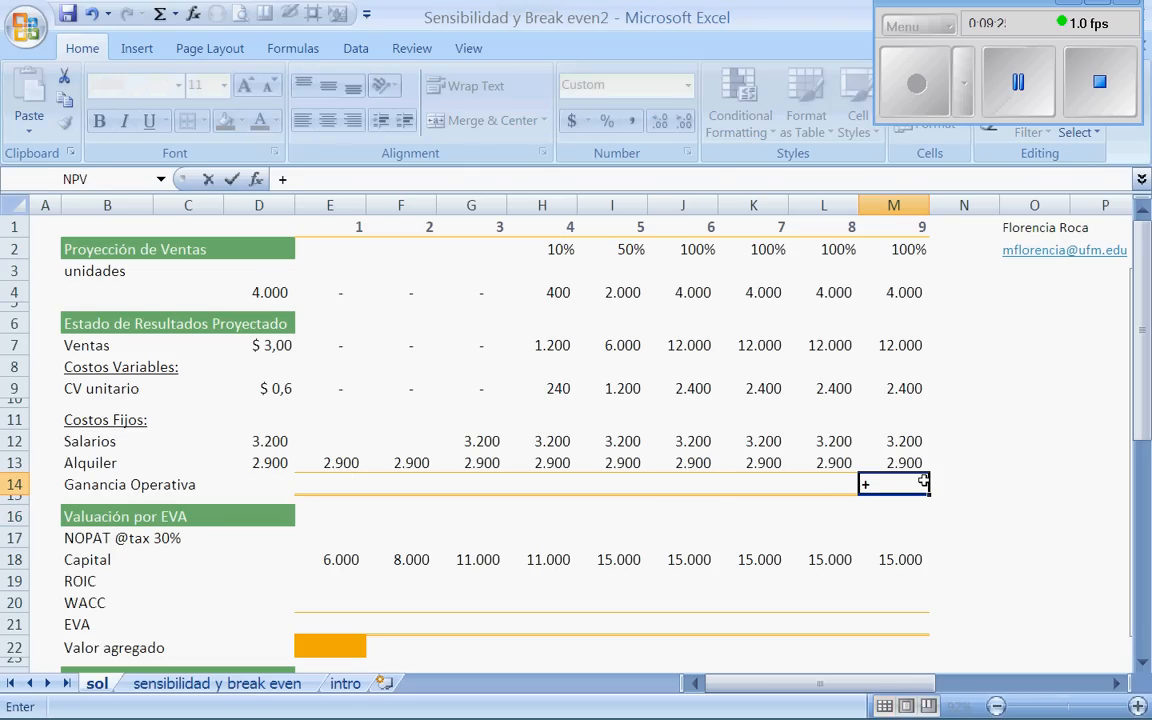
{"action": "left_click", "coordinate": [903, 291]}
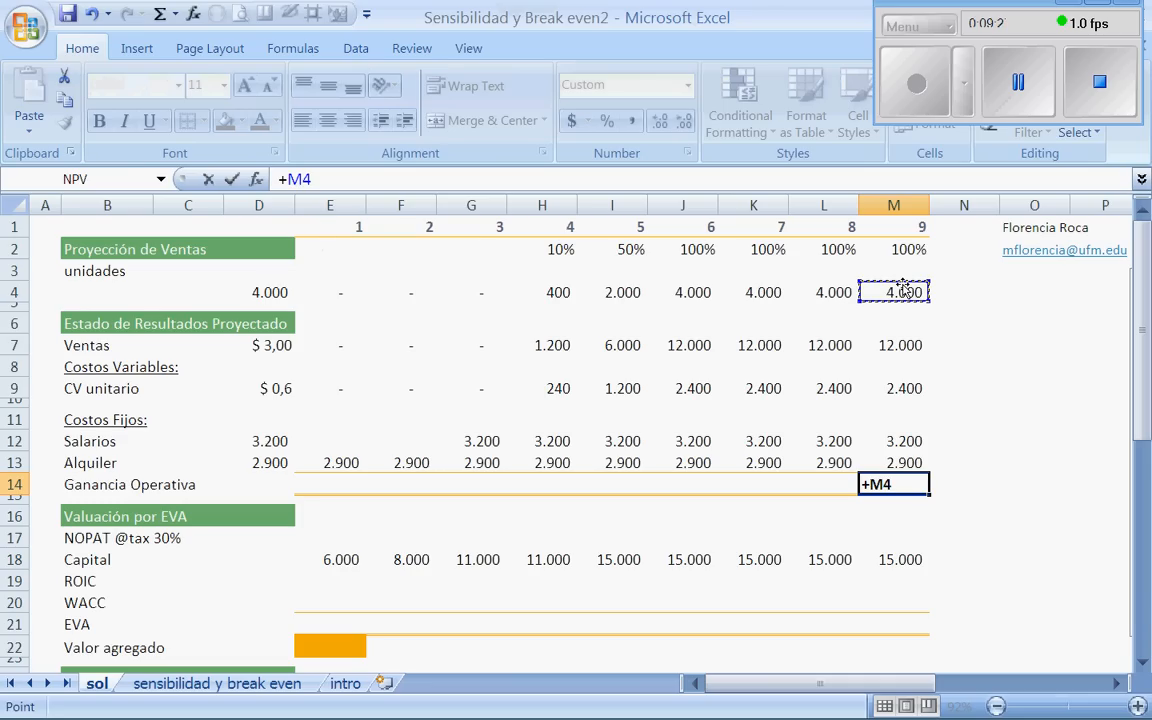
{"action": "type", "text": "-"}
{"action": "left_click", "coordinate": [907, 347]}
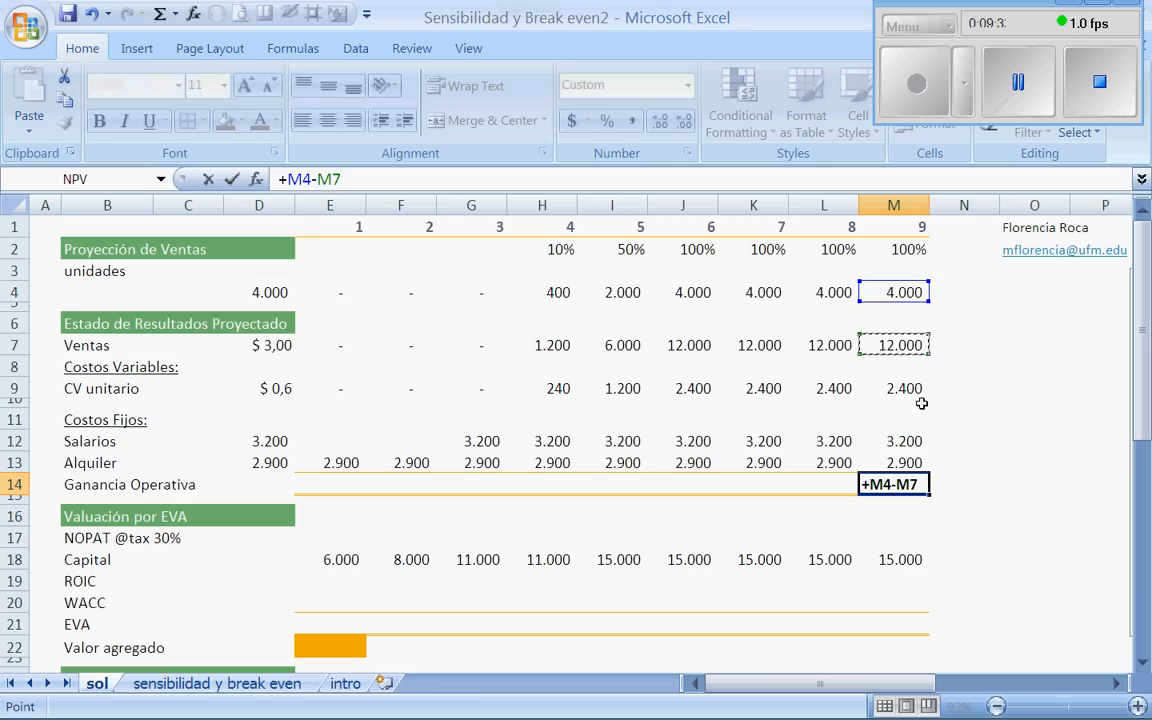
{"action": "key", "text": "BackSpace"}
{"action": "key", "text": "BackSpace"}
{"action": "key", "text": "BackSpace"}
{"action": "key", "text": "BackSpace"}
{"action": "key", "text": "BackSpace"}
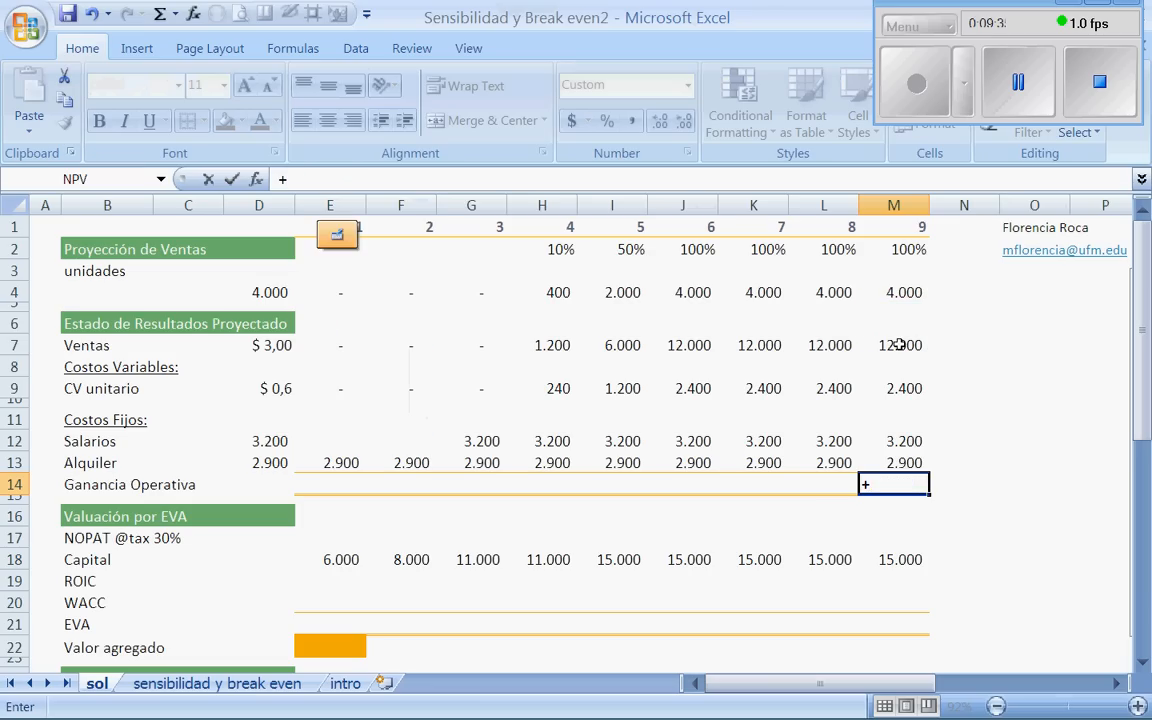
- Complete the year 9 Ganancia Operativa formula in M14 as sales minus variable and fixed costs: =+M7-M9-M12-M13
{"action": "left_click", "coordinate": [899, 344]}
{"action": "type", "text": "-"}
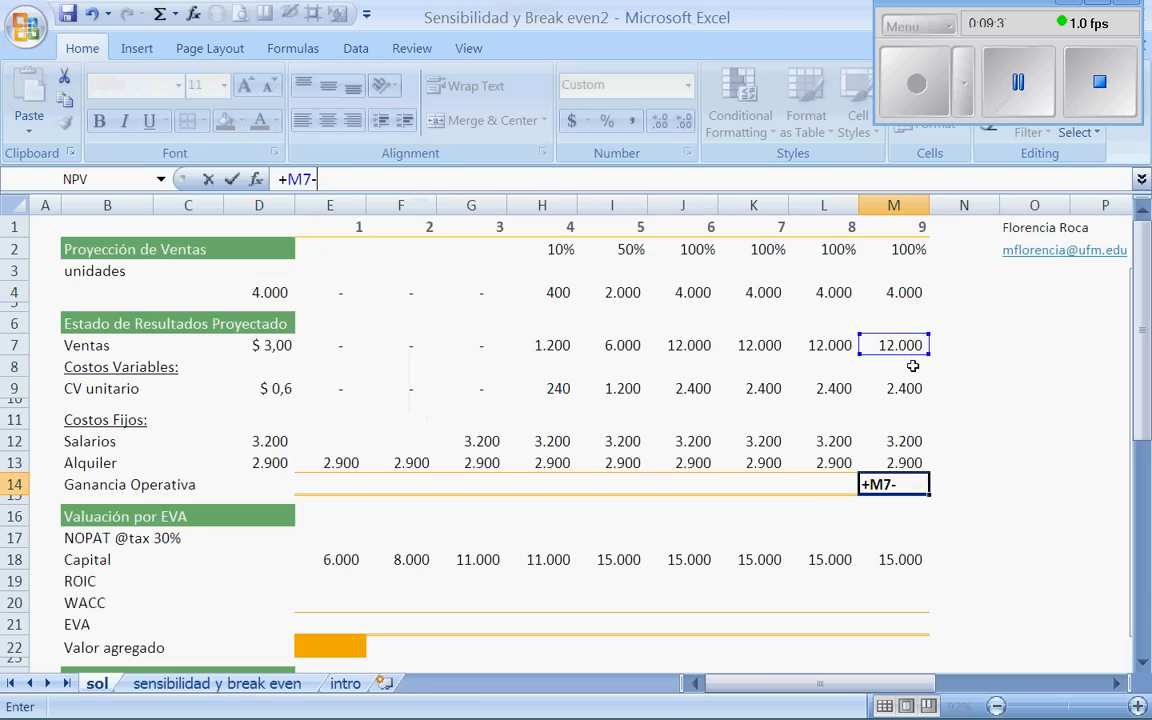
{"action": "left_click", "coordinate": [887, 387]}
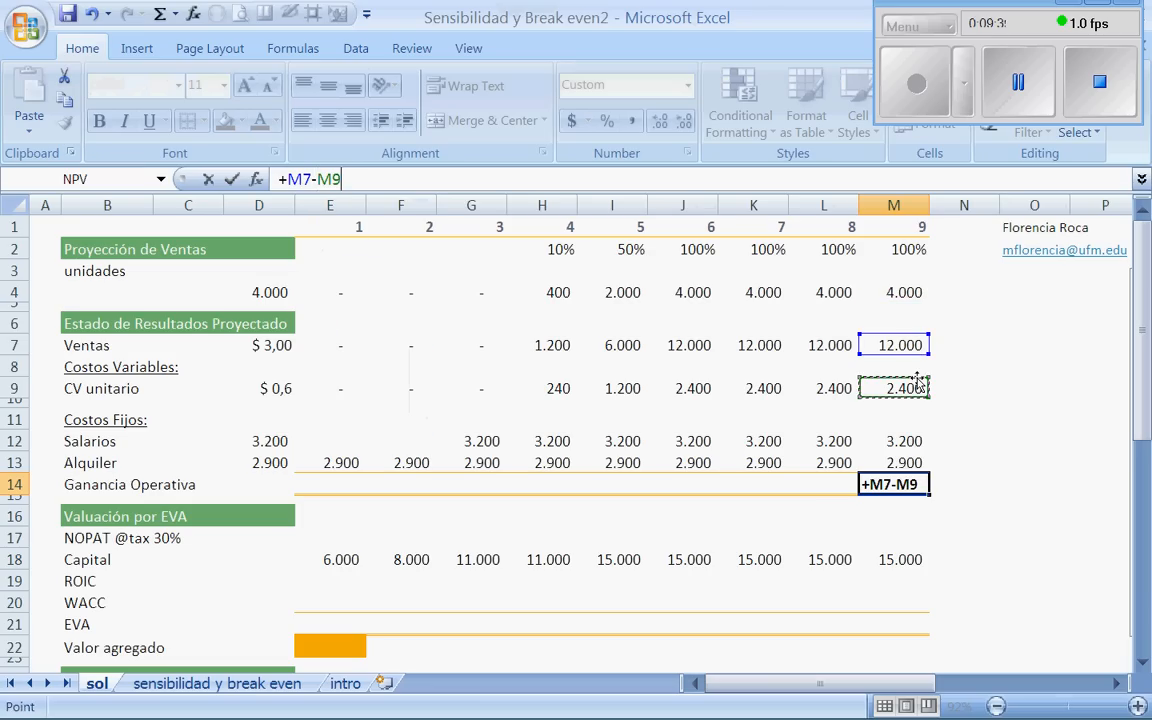
{"action": "type", "text": "-"}
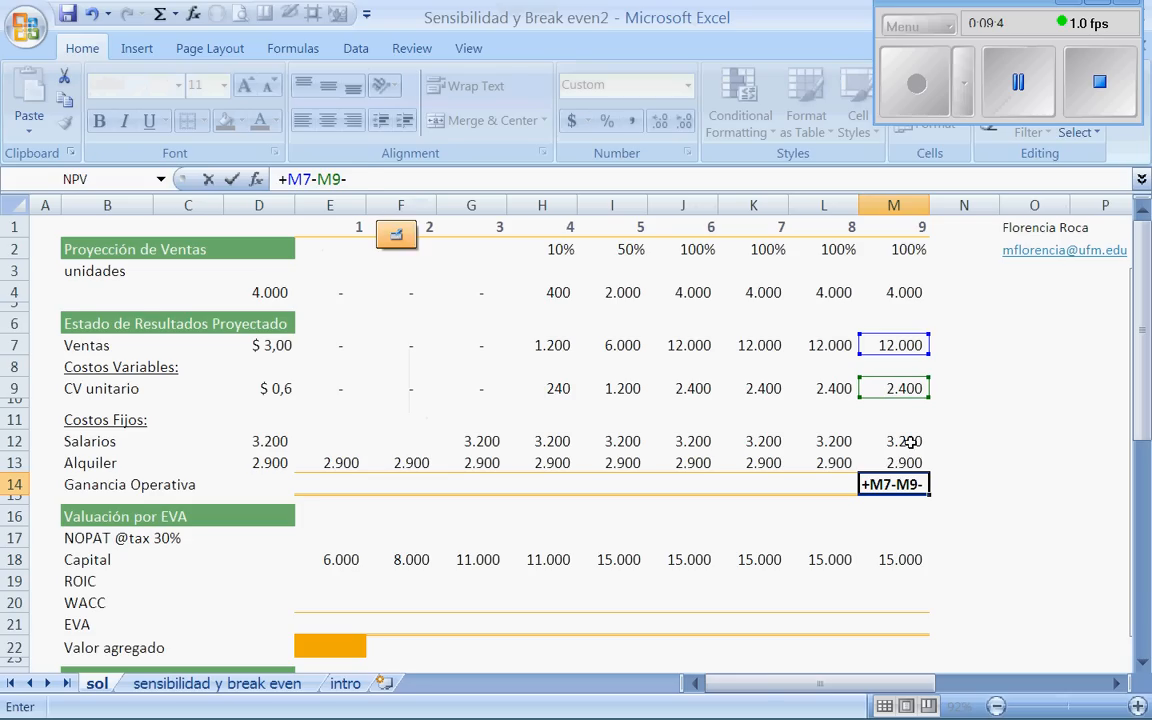
{"action": "left_click", "coordinate": [912, 441]}
{"action": "type", "text": "-"}
{"action": "left_click", "coordinate": [915, 461]}
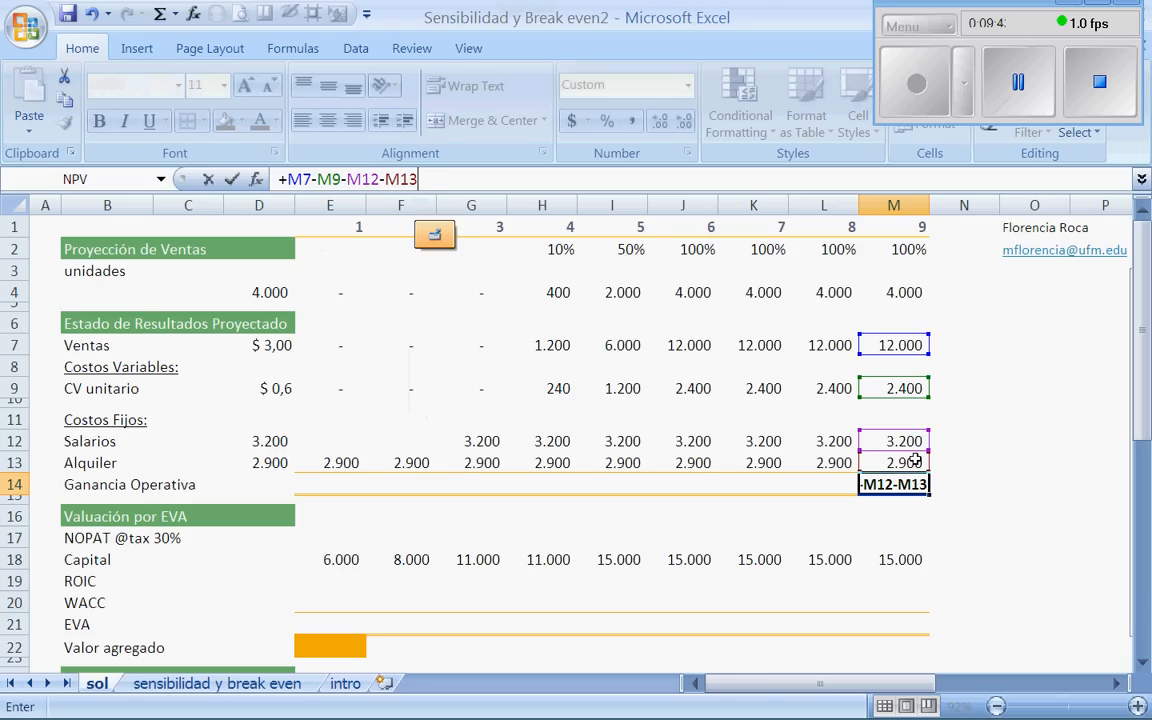
{"action": "key", "text": "Return"}
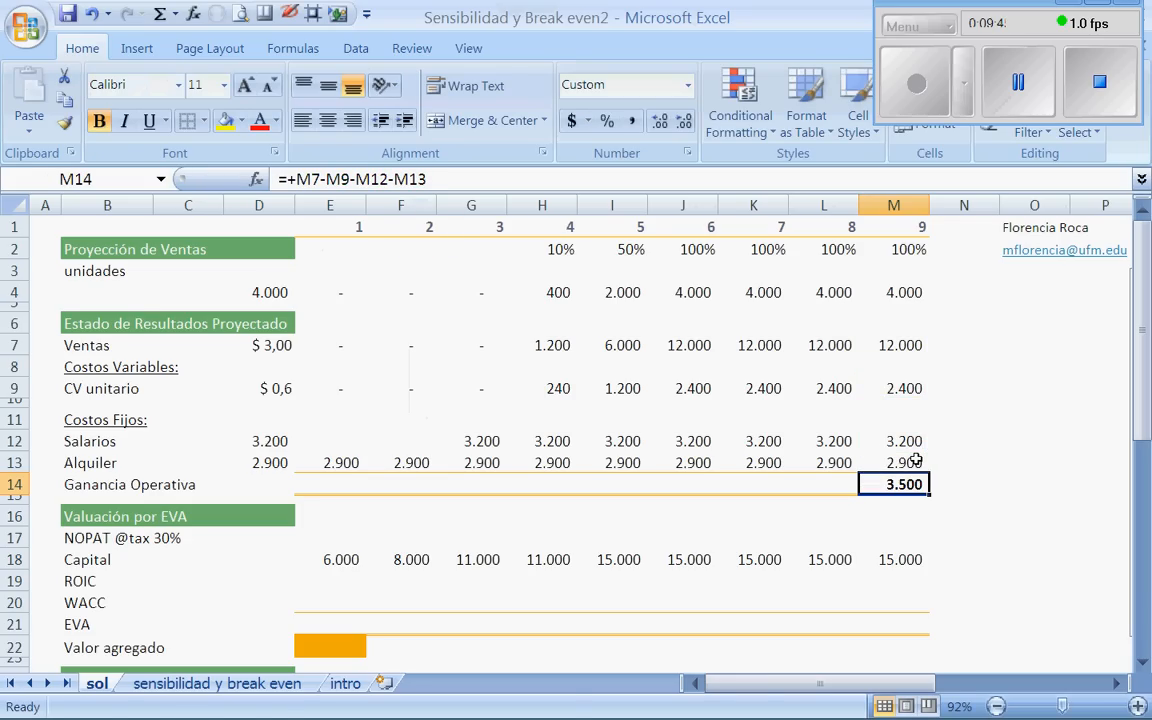
- Copy the Ganancia Operativa formula from M14 back across years 8 to 1, through E14
{"action": "key", "text": "ctrl+c"}
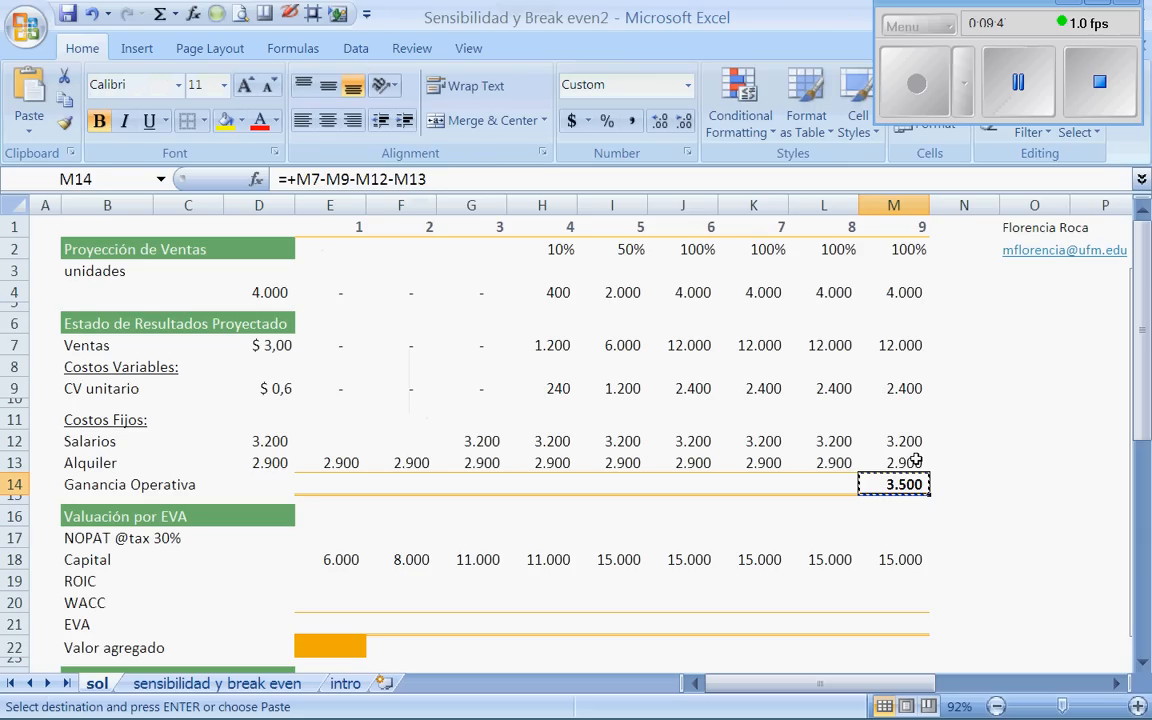
{"action": "key", "text": "shift+Left"}
{"action": "key", "text": "shift+Left"}
{"action": "key", "text": "shift+Left"}
{"action": "key", "text": "shift+Left"}
{"action": "key", "text": "shift+Left"}
{"action": "key", "text": "shift+Left"}
{"action": "key", "text": "shift+Left"}
{"action": "key", "text": "shift+Left"}
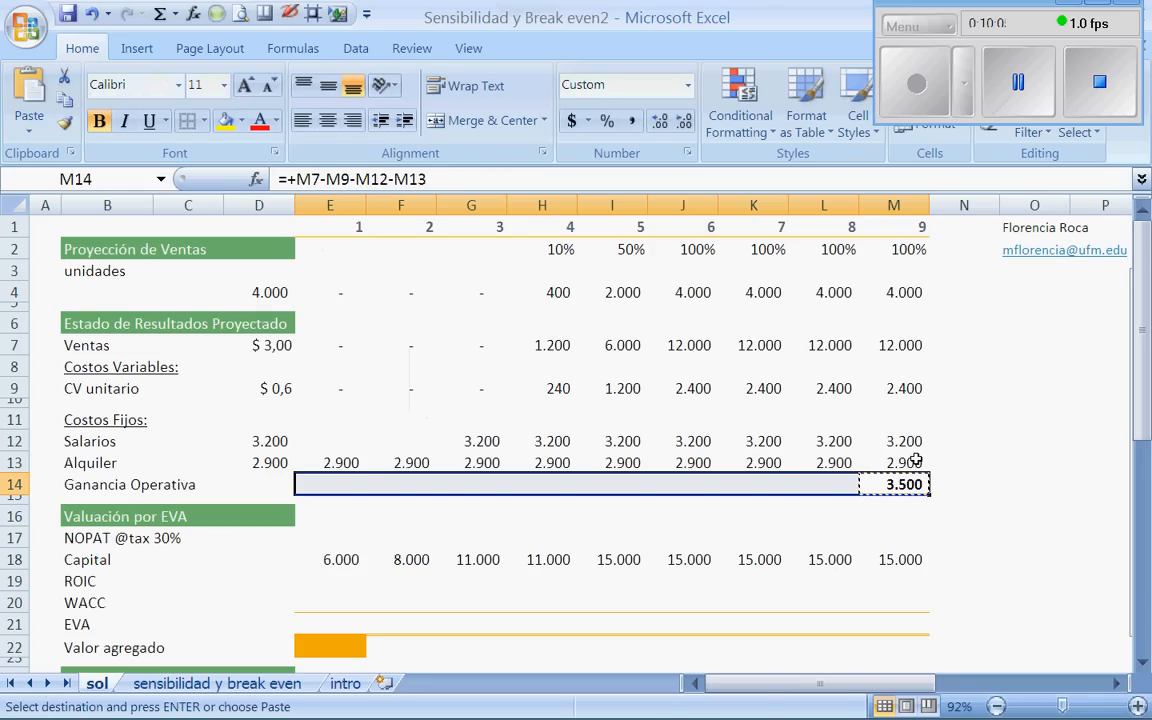
{"action": "key", "text": "Return"}
{"action": "key", "text": "Down"}
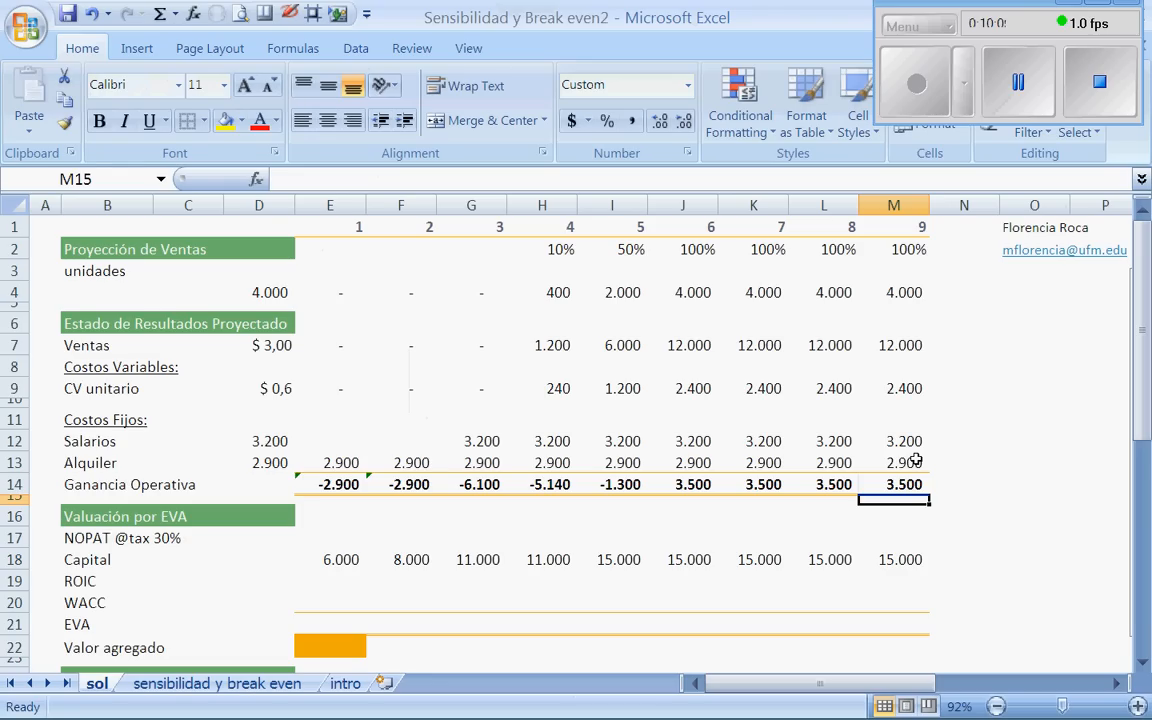
- Enter 0 as the Salarios for years 1 and 2 in E12 and F12
{"action": "left_click", "coordinate": [355, 443]}
{"action": "type", "text": "0"}
{"action": "key", "text": "Right"}
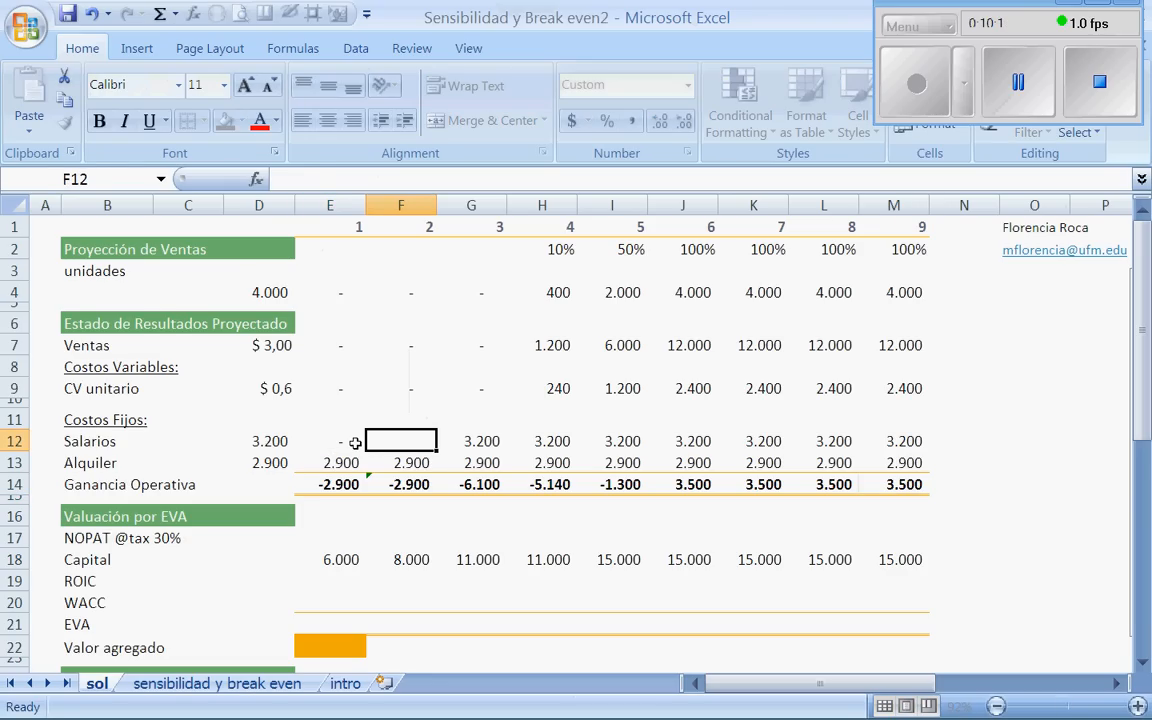
{"action": "type", "text": "0"}
{"action": "key", "text": "Right"}
{"action": "key", "text": "Down"}
{"action": "key", "text": "Down"}
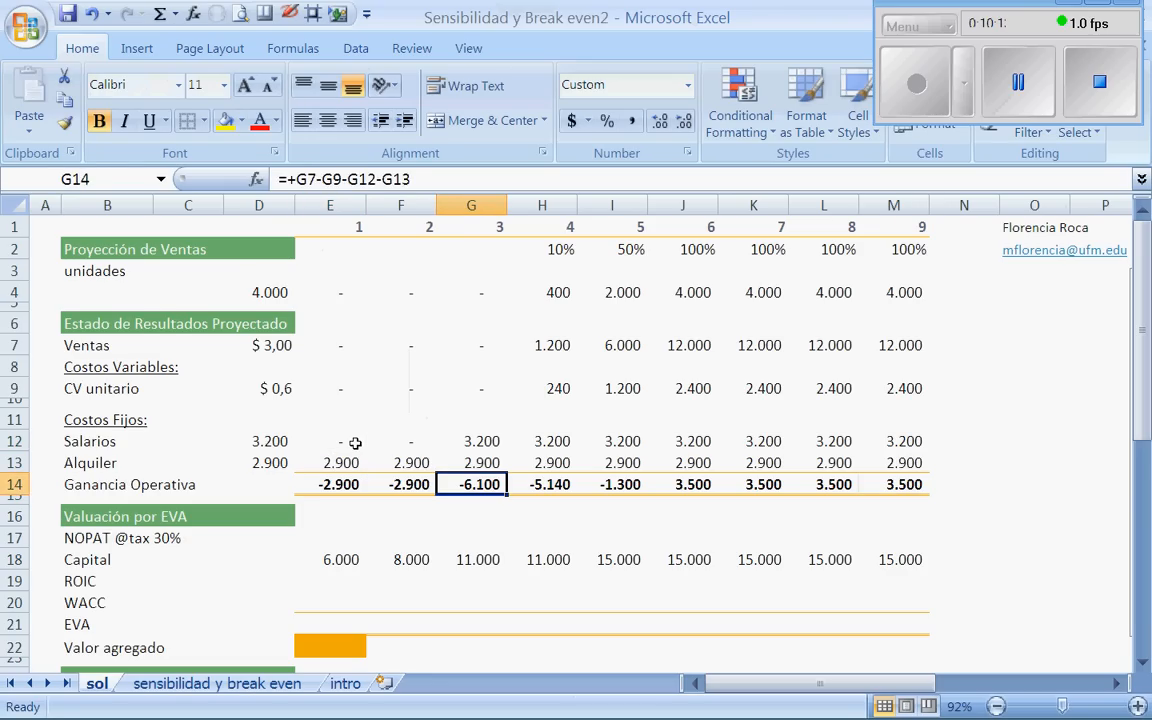
{"action": "key", "text": "Down"}
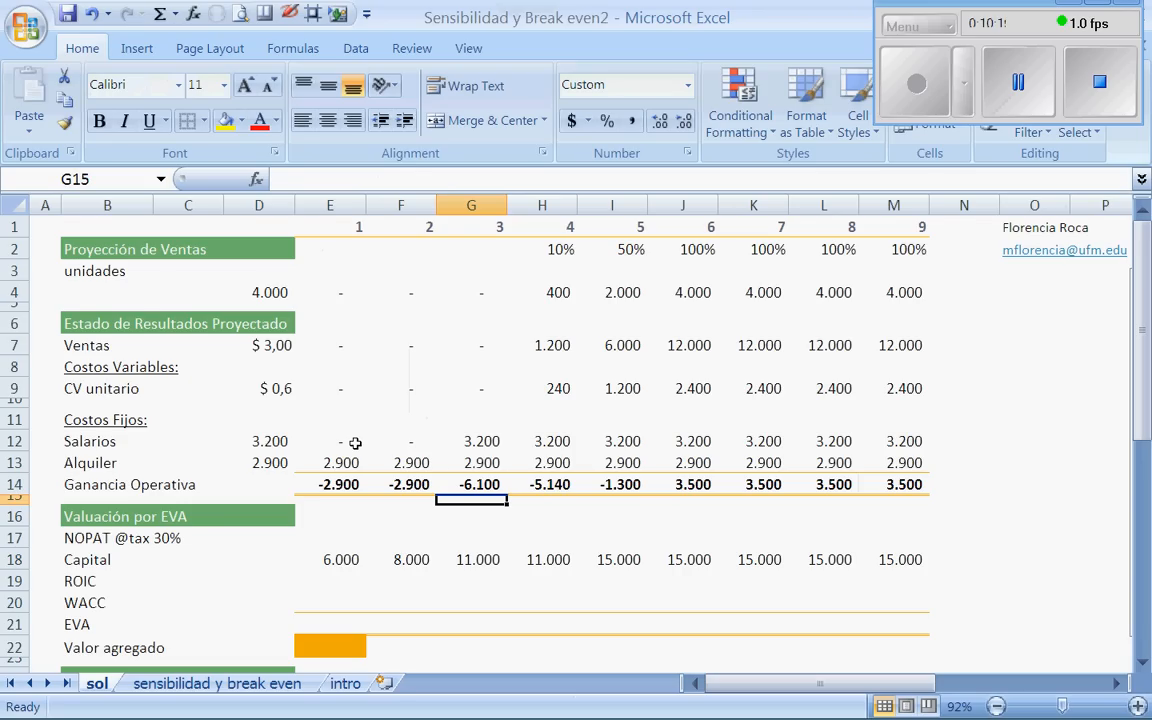
{"action": "key", "text": "Down"}
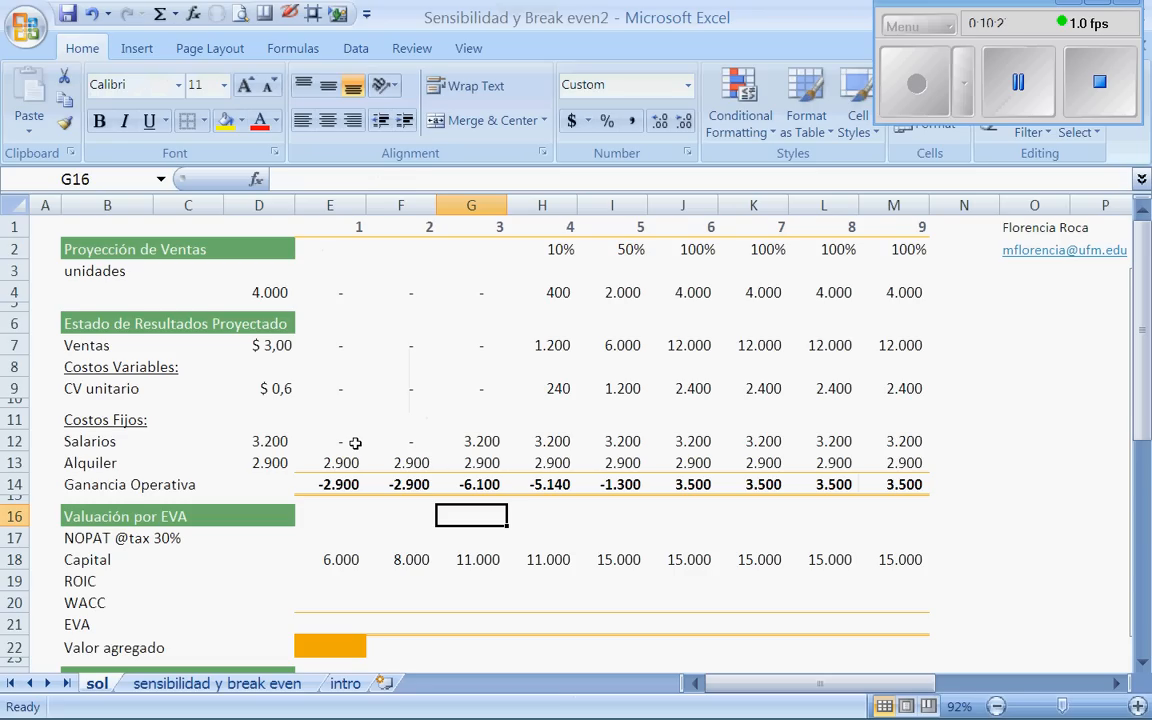
{"action": "left_click", "coordinate": [922, 82]}
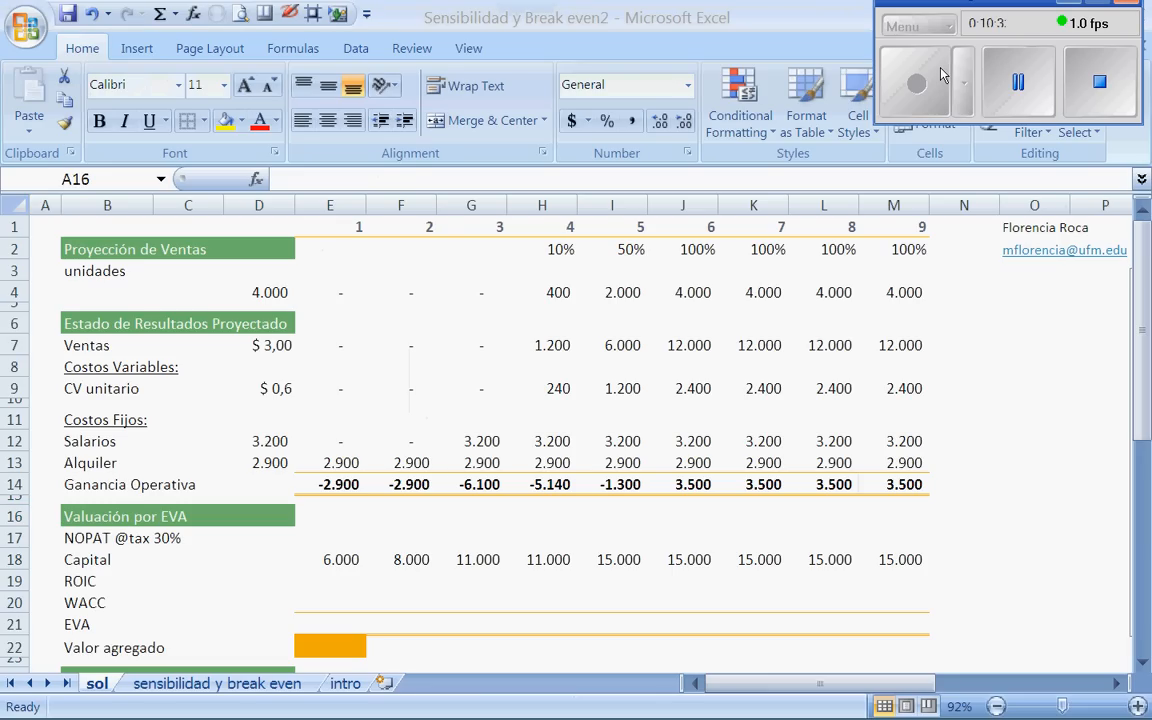
- Examine the line chart of Ventas, Costos Variables, Salarios and Alquileres located beside the projection table
{"action": "left_click", "coordinate": [961, 511]}
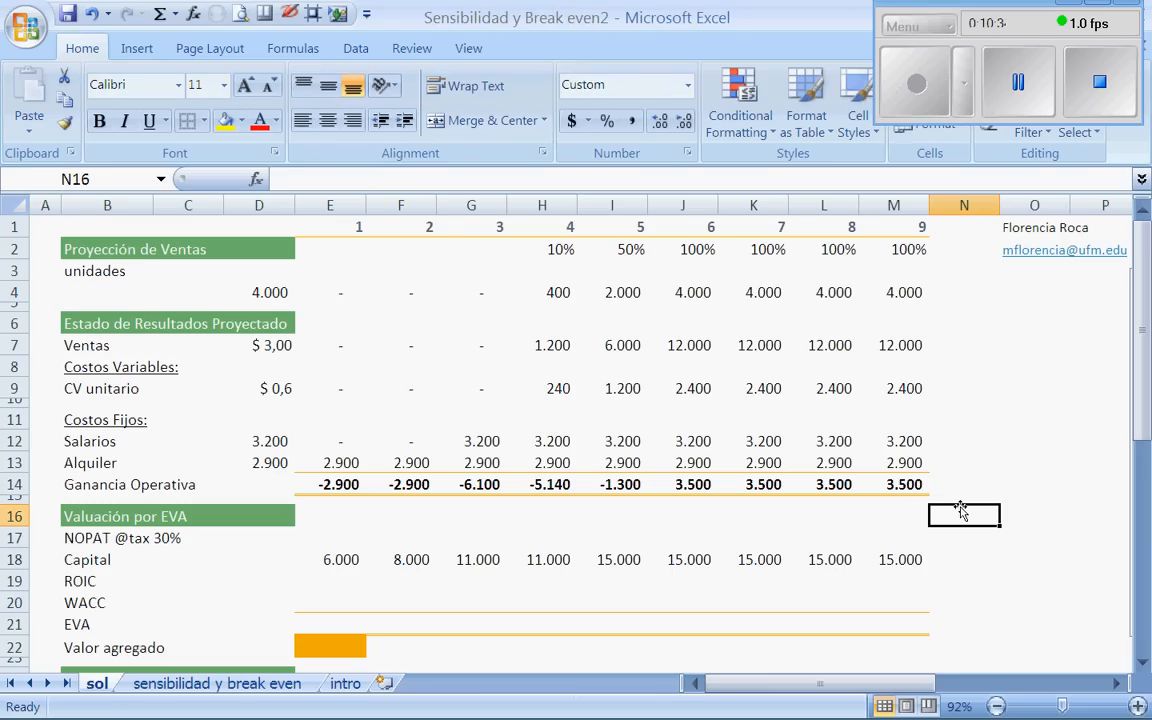
{"action": "key", "text": "Right"}
{"action": "key", "text": "Right"}
{"action": "key", "text": "Right"}
{"action": "key", "text": "Right"}
{"action": "key", "text": "Right"}
{"action": "key", "text": "Right"}
{"action": "key", "text": "Right"}
{"action": "key", "text": "Right"}
{"action": "key", "text": "Right"}
{"action": "key", "text": "Right"}
{"action": "key", "text": "Right"}
{"action": "key", "text": "Right"}
{"action": "key", "text": "Right"}
{"action": "key", "text": "Right"}
{"action": "key", "text": "Right"}
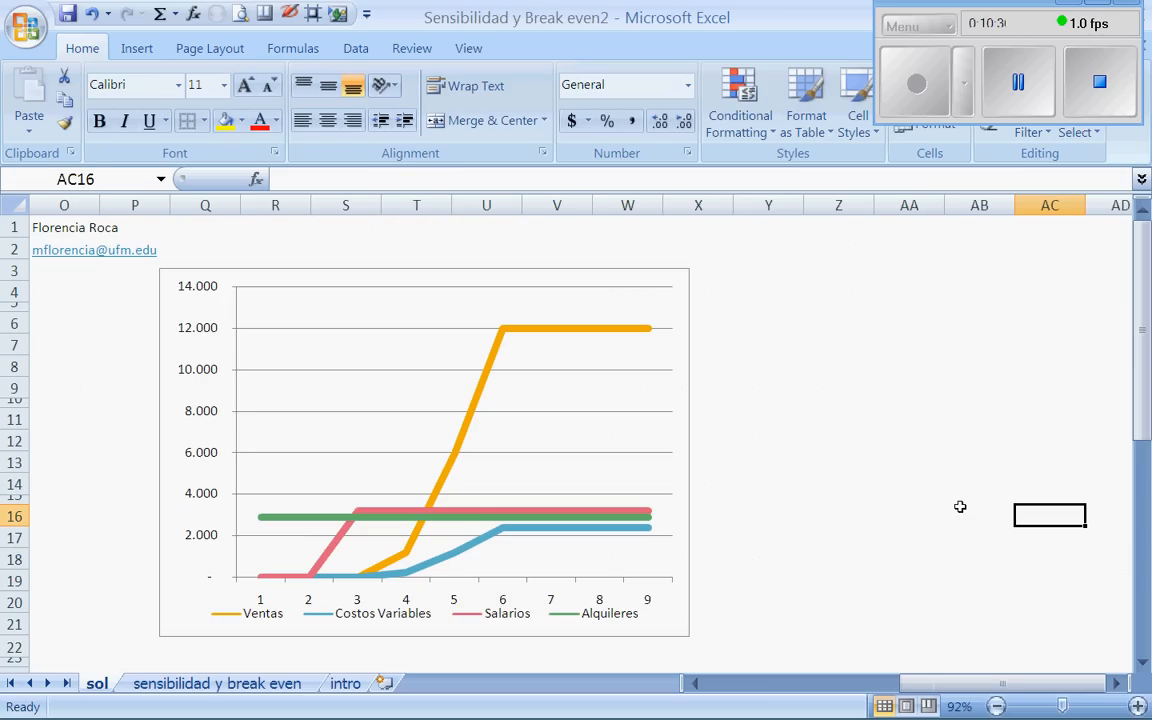
- Annotate the chart in black ballpoint ink: arrow at the Ventas plateau, circle around 12.000, and bracket beside the flat cost lines
{"action": "left_click", "coordinate": [289, 13]}
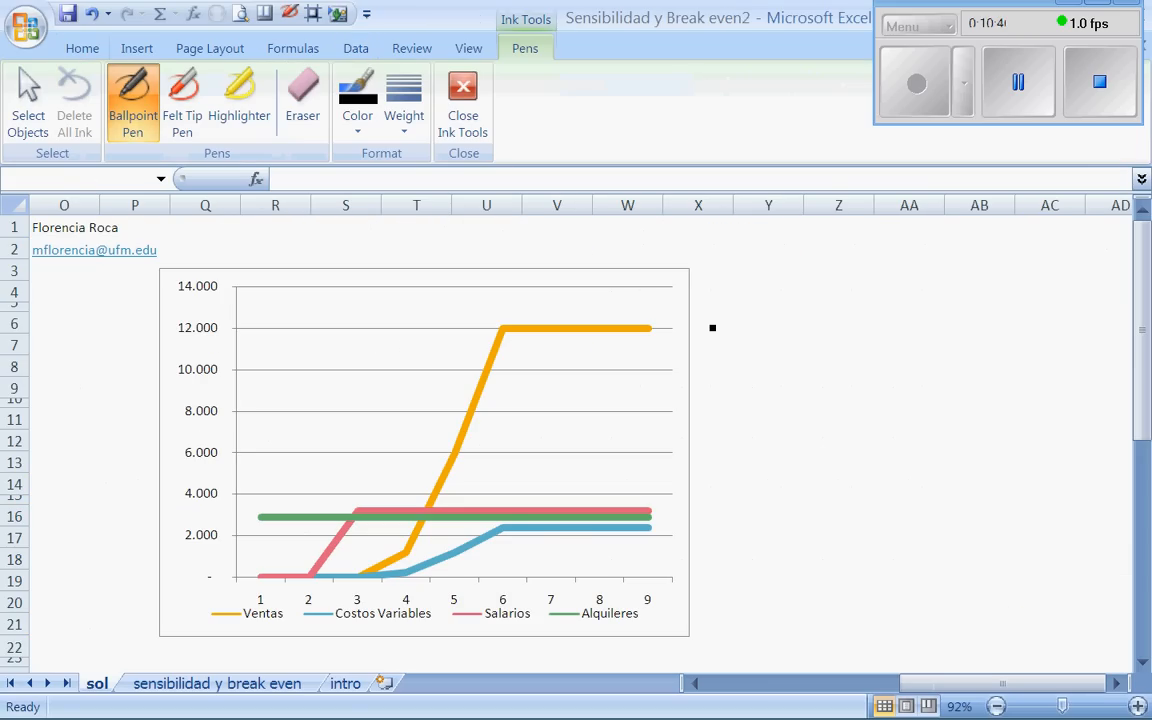
{"action": "mouse_move", "coordinate": [729, 330]}
{"action": "left_mouse_down"}
{"action": "mouse_move", "coordinate": [672, 327]}
{"action": "mouse_move", "coordinate": [670, 342]}
{"action": "left_mouse_up"}
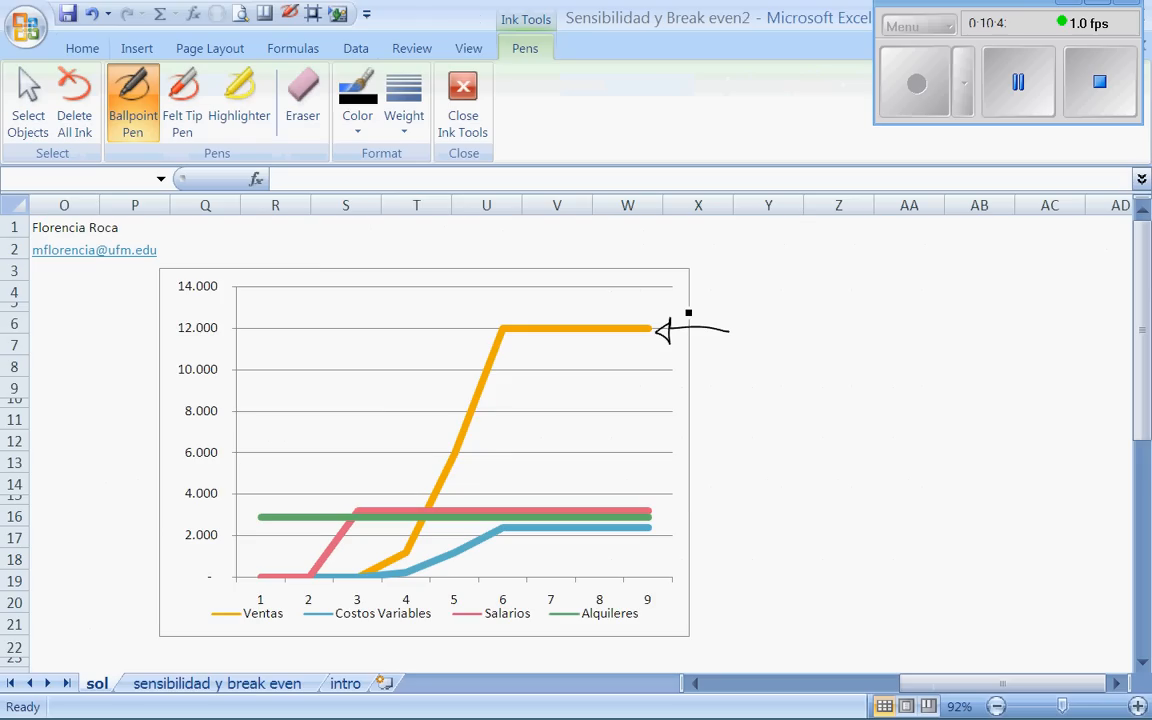
{"action": "left_click_drag", "start_coordinate": [225, 311], "coordinate": [217, 315]}
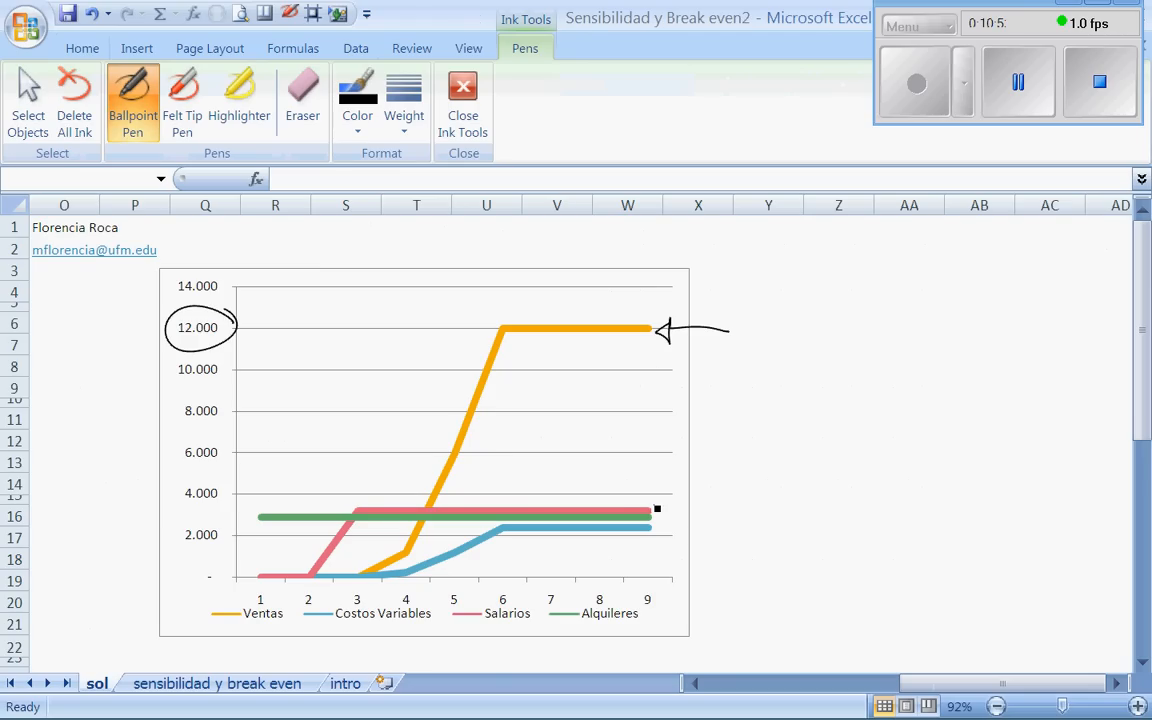
{"action": "left_click_drag", "start_coordinate": [655, 506], "coordinate": [657, 547]}
- Ink a large circle around years 1 to 6, an arrow along rising Ventas, a brace under early Alquileres and an oval around the Salarios increase
{"action": "mouse_move", "coordinate": [508, 330]}
{"action": "left_mouse_down"}
{"action": "mouse_move", "coordinate": [477, 573]}
{"action": "mouse_move", "coordinate": [488, 305]}
{"action": "left_mouse_up"}
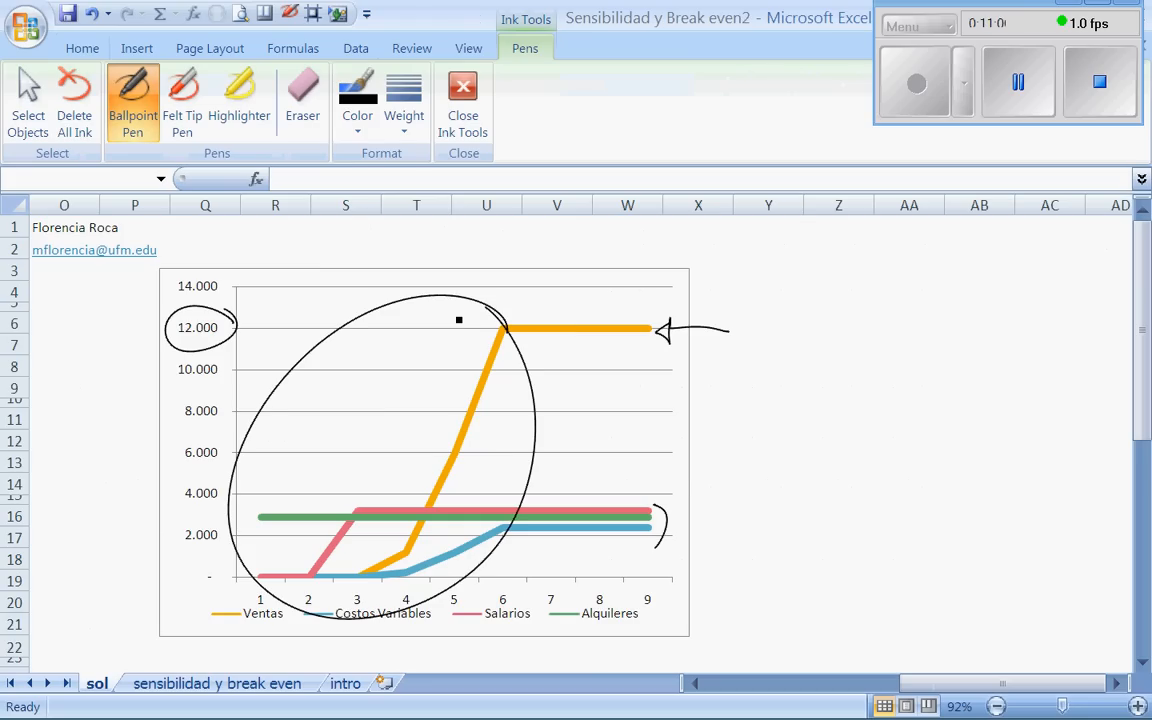
{"action": "left_click_drag", "start_coordinate": [423, 463], "coordinate": [474, 359]}
{"action": "left_click_drag", "start_coordinate": [256, 533], "coordinate": [352, 524]}
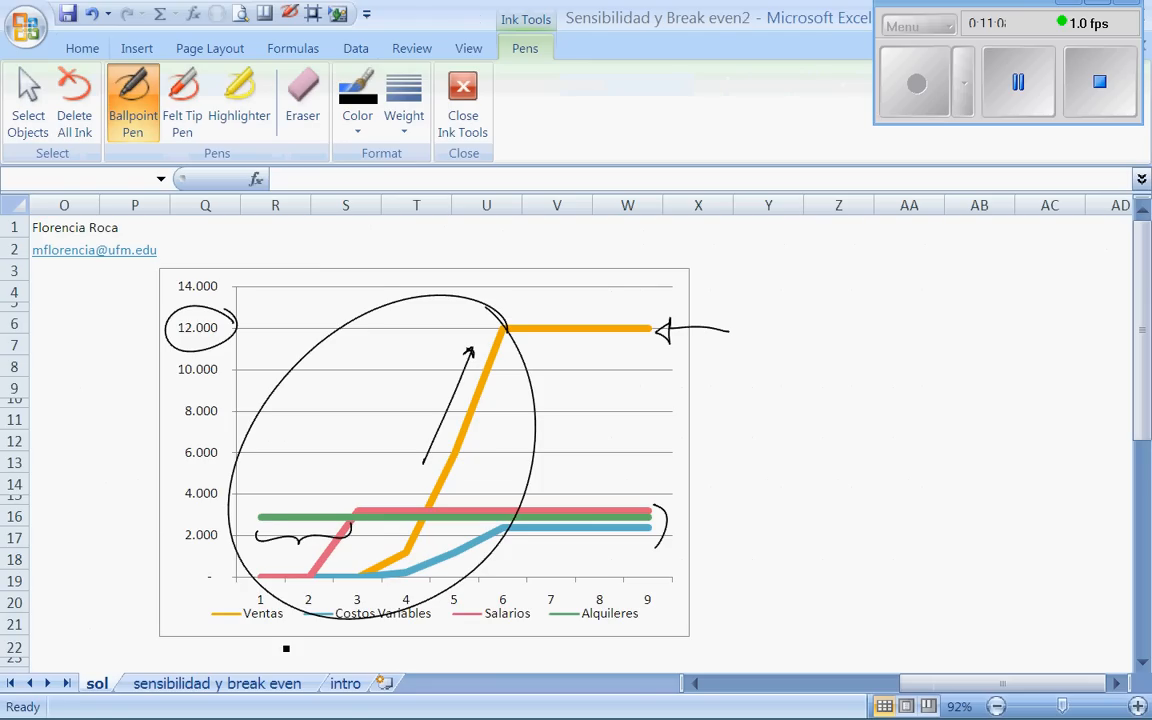
{"action": "left_click_drag", "start_coordinate": [360, 505], "coordinate": [366, 507]}
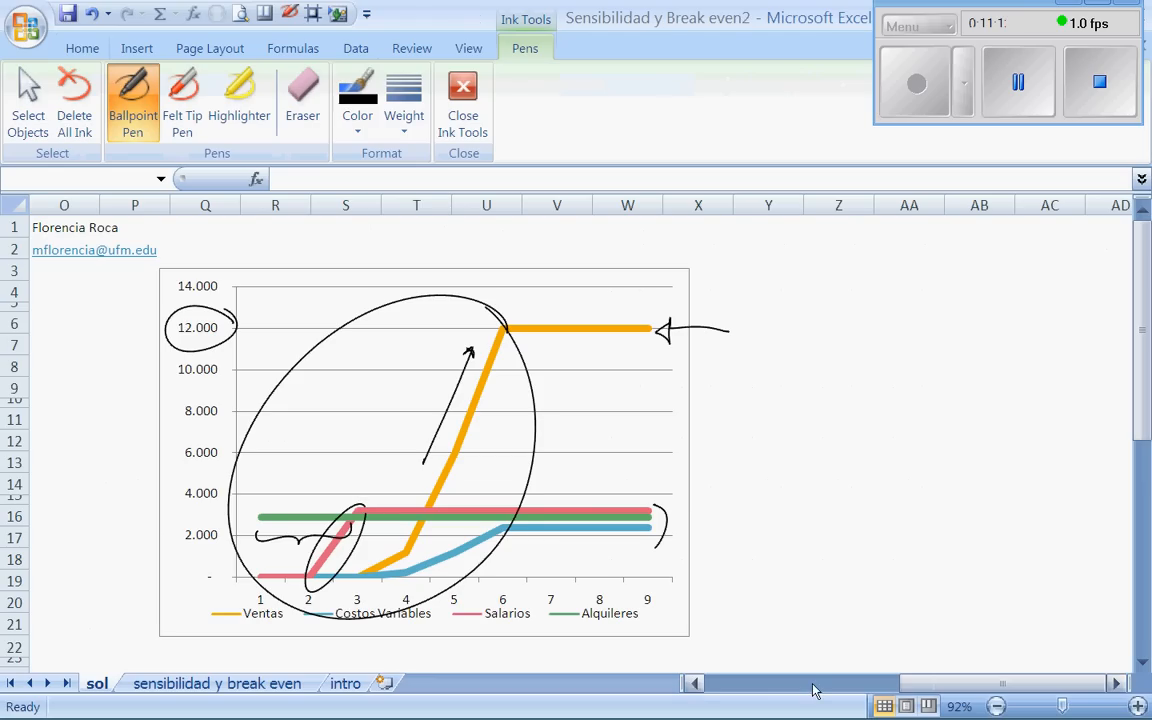
- Erase all ink marks from the chart and leave ink mode back at the projection table
{"action": "left_click", "coordinate": [303, 100]}
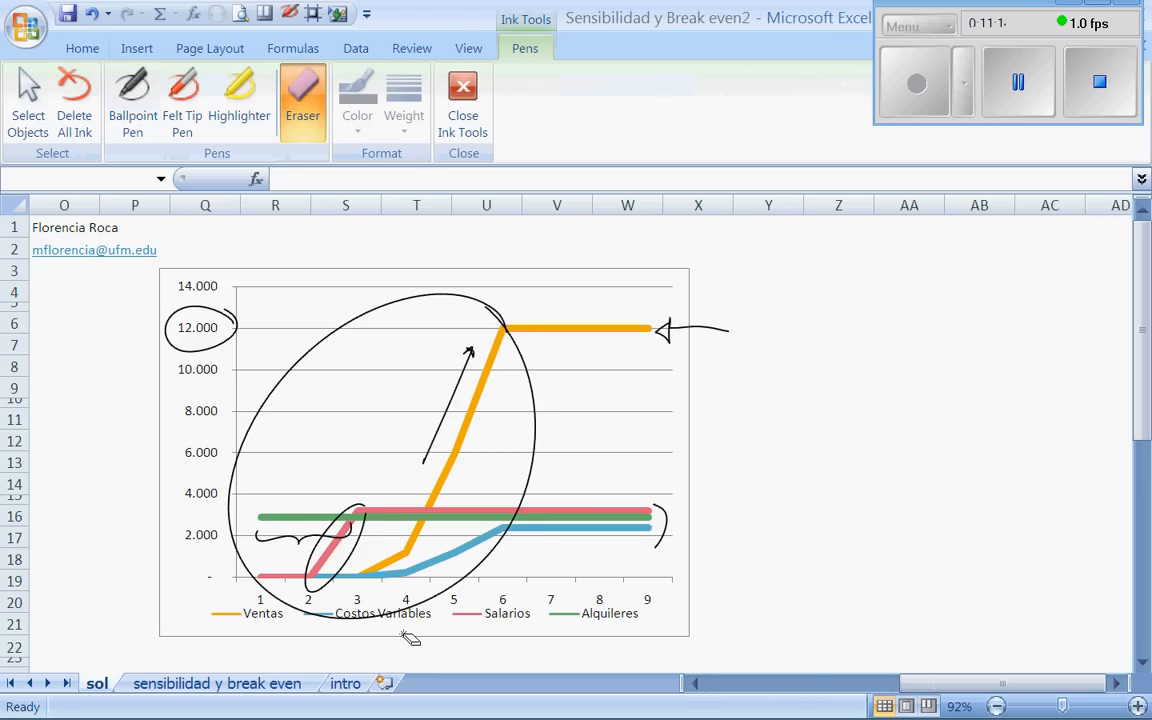
{"action": "mouse_move", "coordinate": [410, 638]}
{"action": "left_mouse_down"}
{"action": "mouse_move", "coordinate": [300, 517]}
{"action": "mouse_move", "coordinate": [468, 372]}
{"action": "mouse_move", "coordinate": [667, 533]}
{"action": "left_mouse_up"}
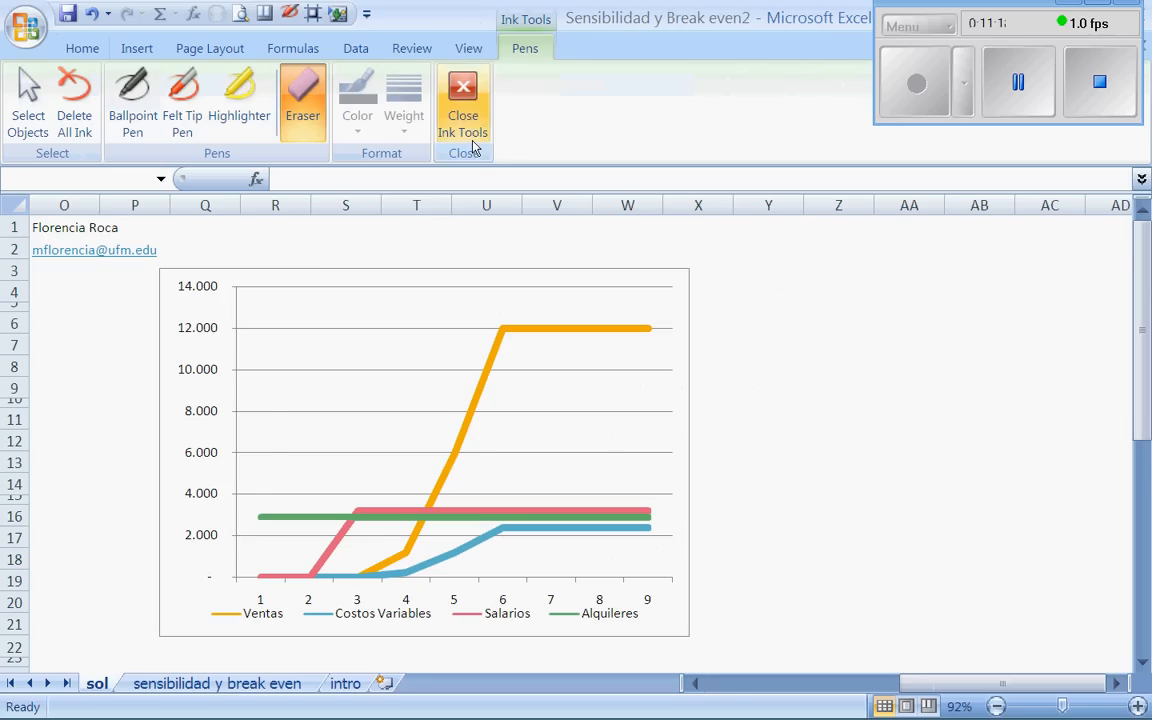
{"action": "left_click", "coordinate": [733, 686]}
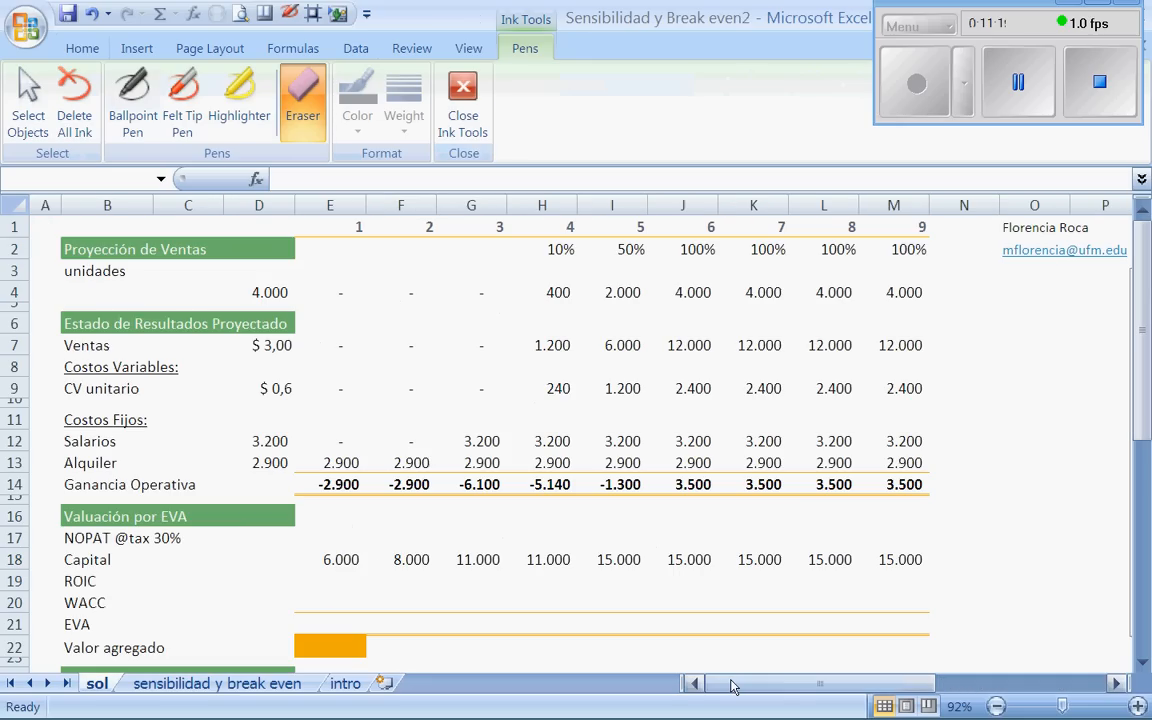
{"action": "left_click", "coordinate": [478, 132]}
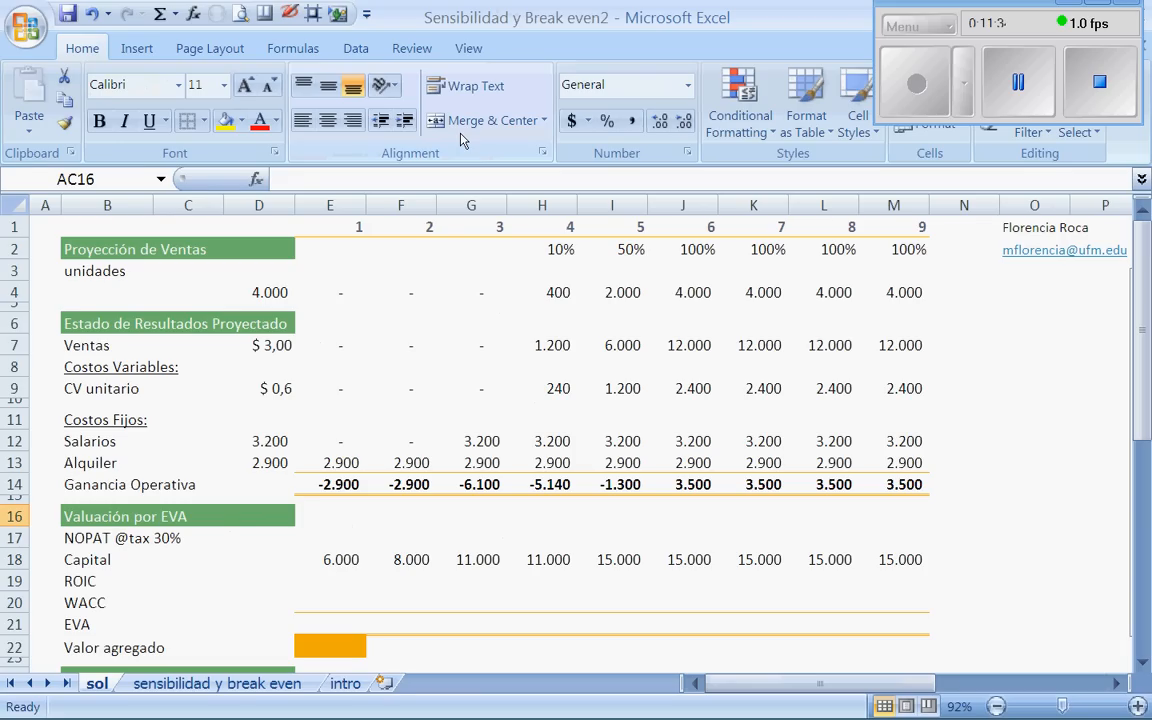
- Enter the 30% tax rate in D17 beside the NOPAT label
{"action": "left_click", "coordinate": [280, 537]}
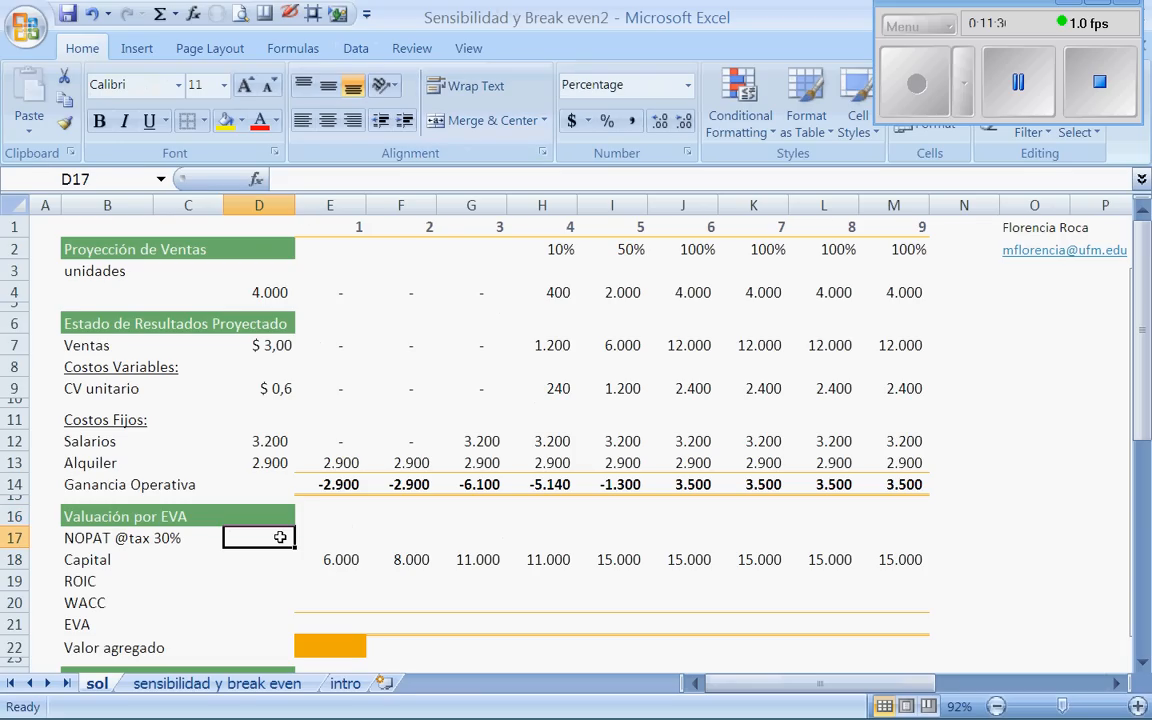
{"action": "type", "text": "30"}
{"action": "key", "text": "Return"}
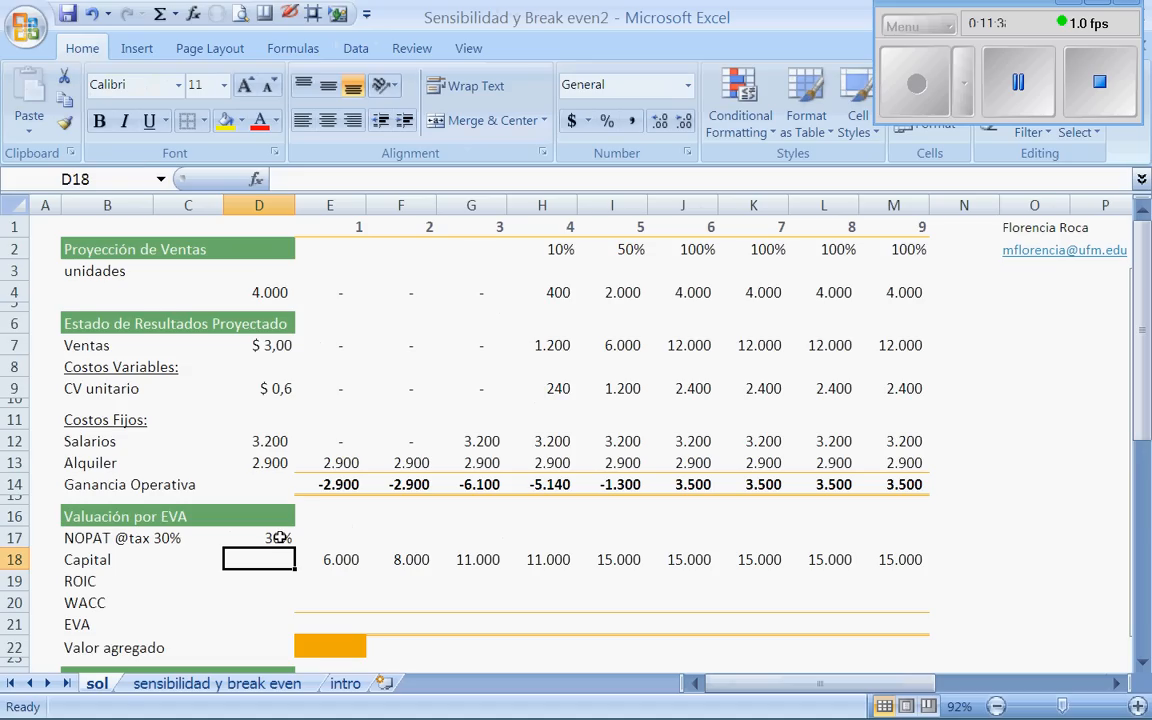
- Calculate year 1 NOPAT in E17 as operating profit after tax, with the tax rate reference fixed: +E14*(1-$D$17)
{"action": "left_click", "coordinate": [343, 537]}
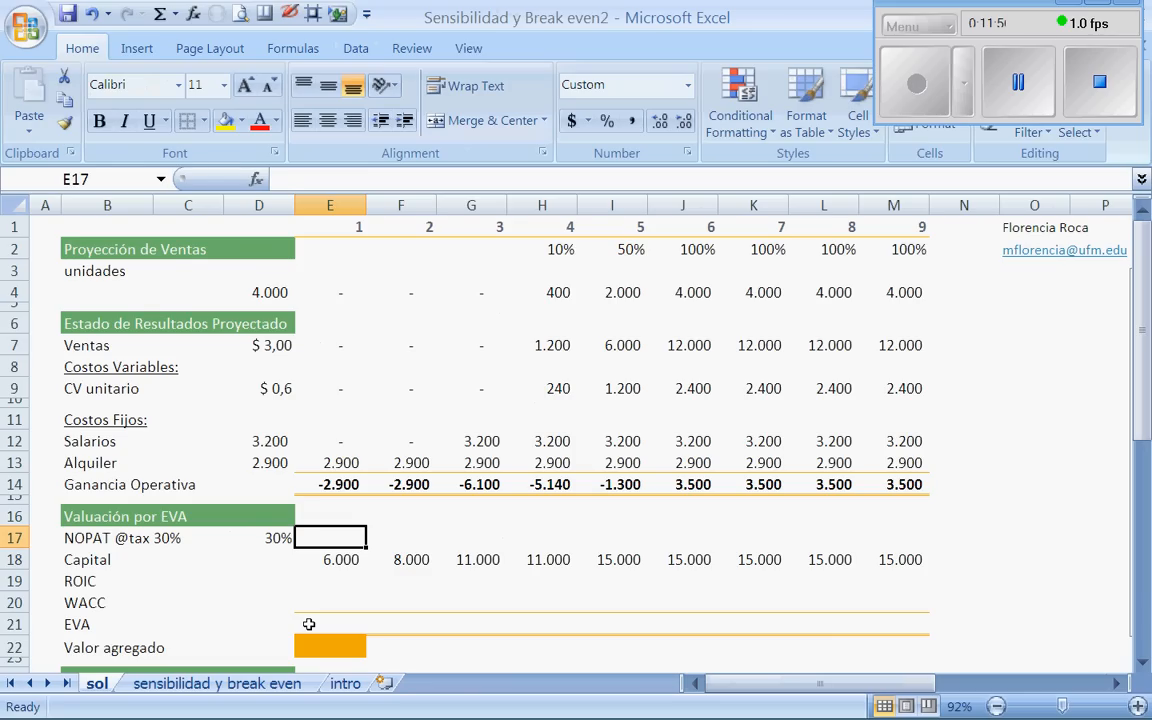
{"action": "type", "text": "+"}
{"action": "key", "text": "Up"}
{"action": "key", "text": "Up"}
{"action": "key", "text": "Up"}
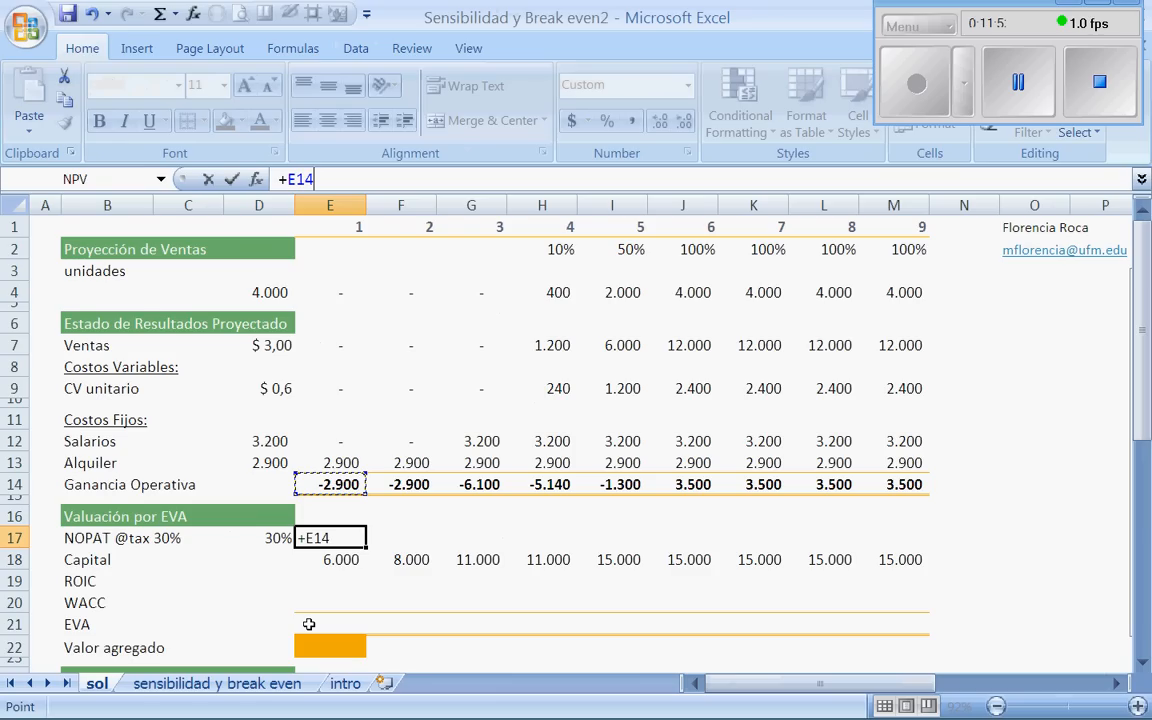
{"action": "type", "text": "*(1"}
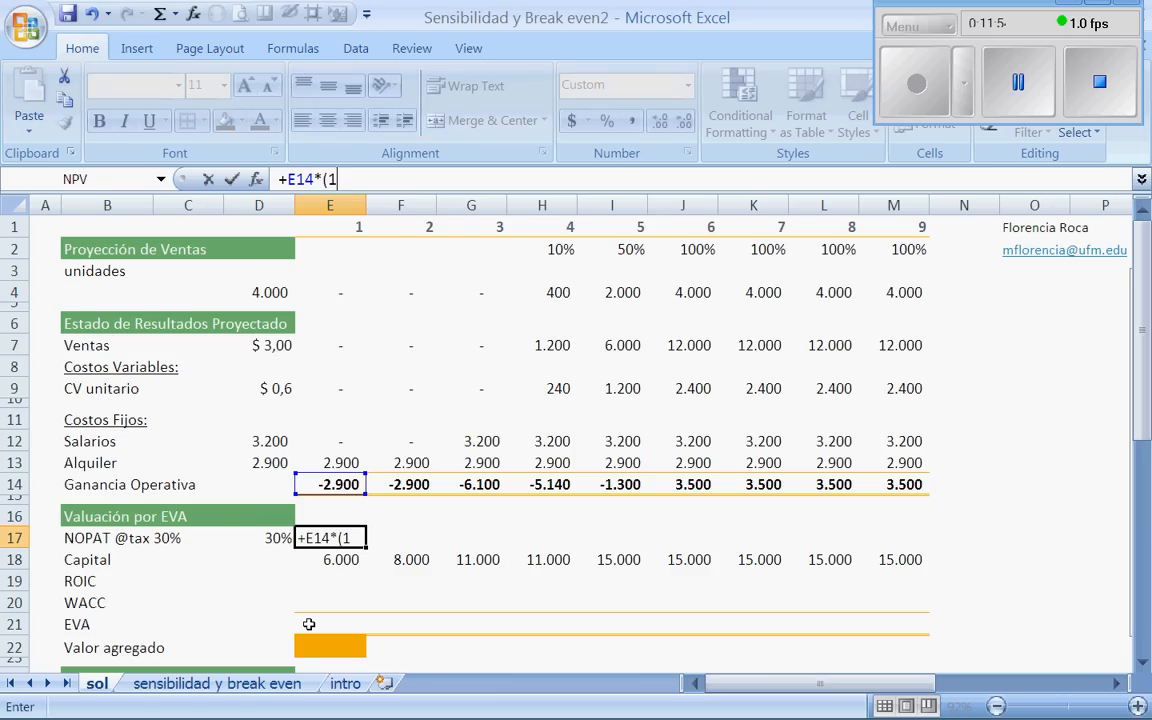
{"action": "type", "text": "-"}
{"action": "left_click", "coordinate": [272, 538]}
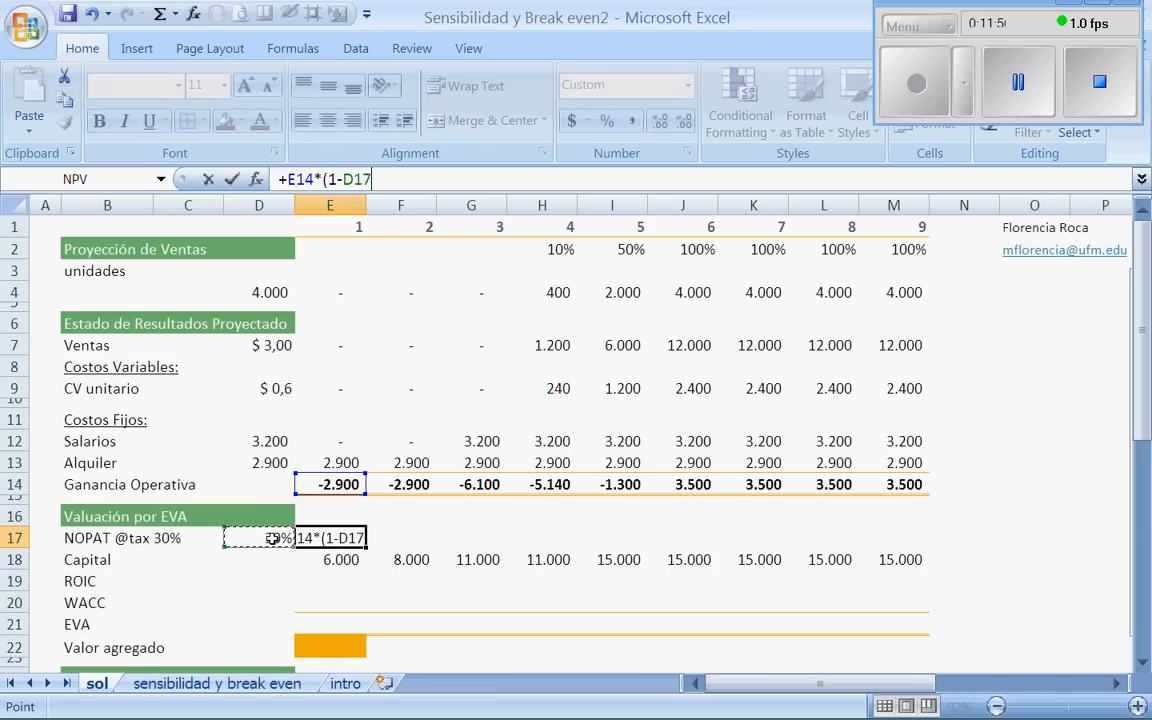
{"action": "key", "text": "F4"}
{"action": "type", "text": ")"}
{"action": "key", "text": "Return"}
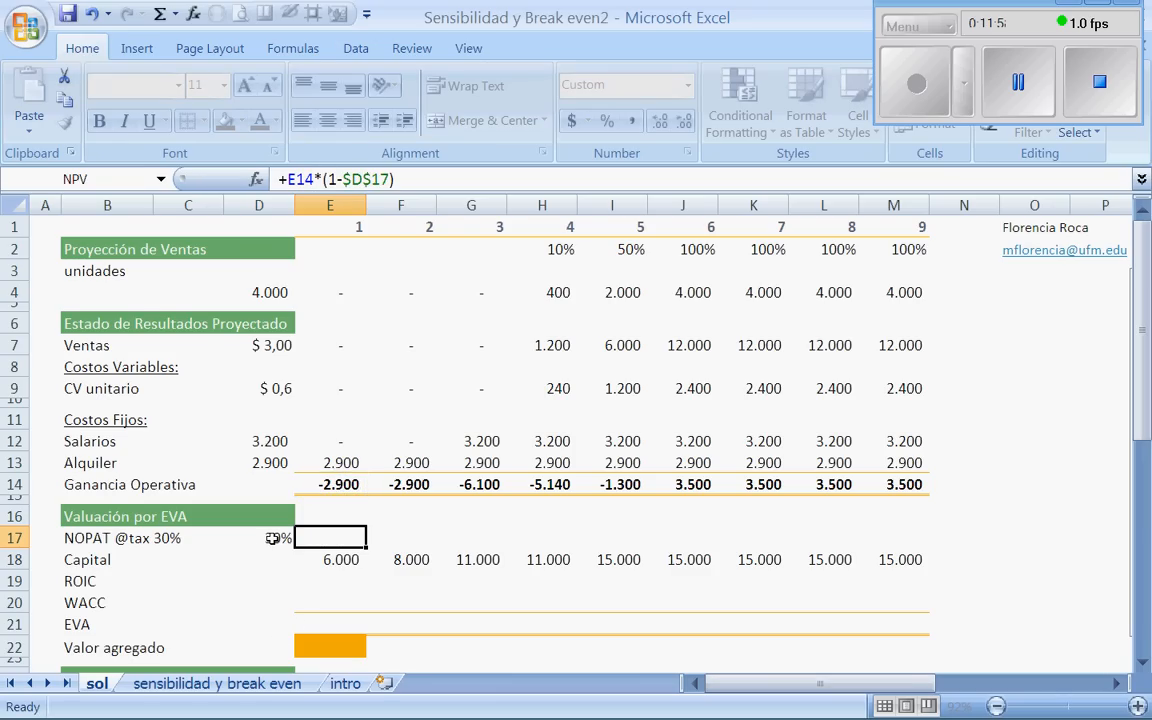
- Copy the NOPAT formula from E17 across years 2 to 9, through M17
{"action": "key", "text": "ctrl+c"}
{"action": "key", "text": "shift+Right"}
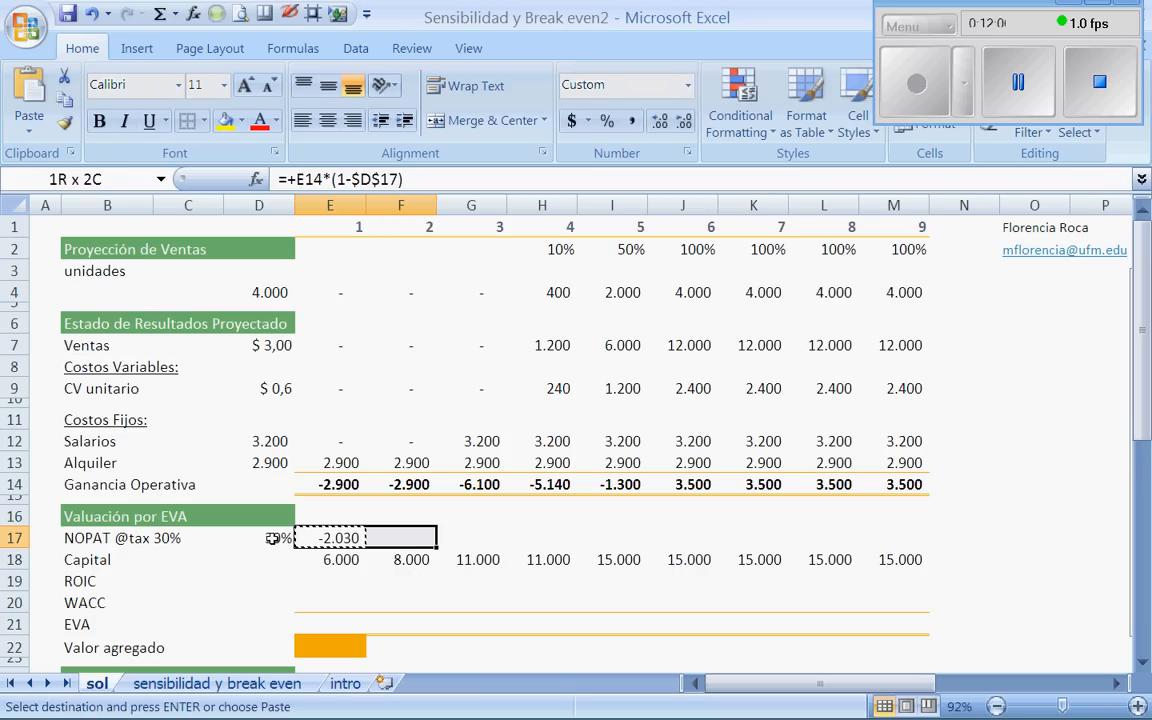
{"action": "key", "text": "shift+Right"}
{"action": "key", "text": "shift+Right"}
{"action": "key", "text": "shift+Right"}
{"action": "key", "text": "shift+Right"}
{"action": "key", "text": "shift+Right"}
{"action": "key", "text": "shift+Right"}
{"action": "key", "text": "shift+Right"}
{"action": "key", "text": "Return"}
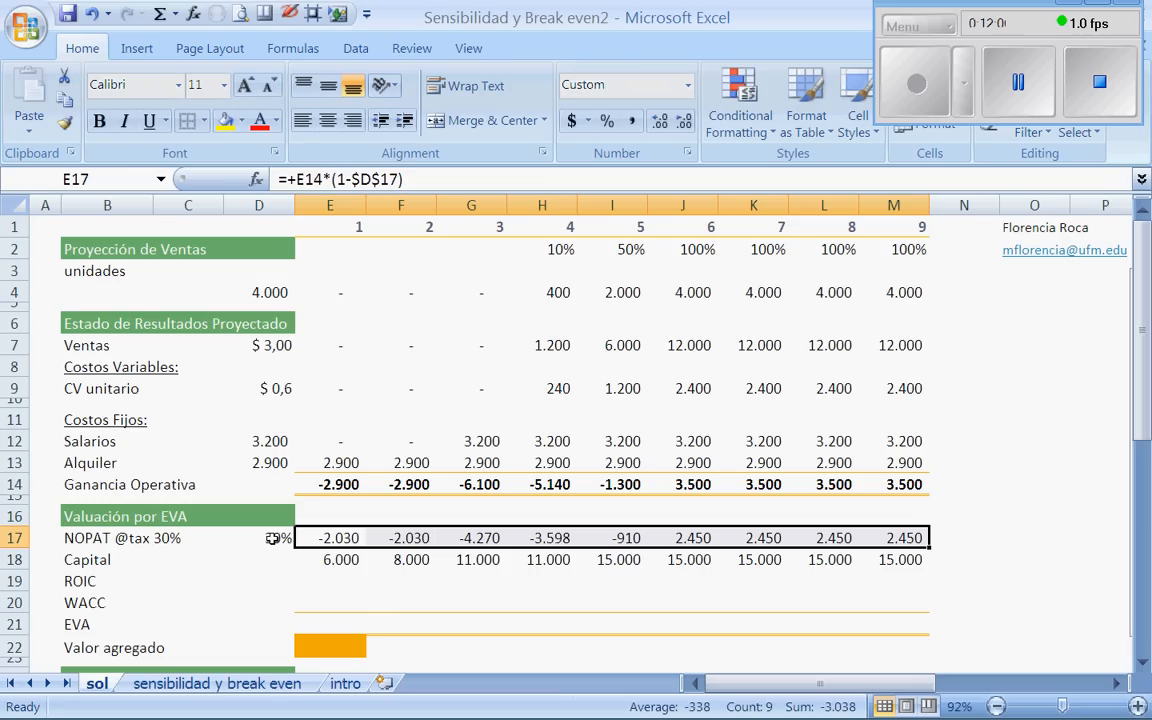
- Examine the remaining rows of Valuación por EVA and the start of Valuación por DCF
{"action": "key", "text": "Down"}
{"action": "key", "text": "Down"}
{"action": "key", "text": "Down"}
{"action": "key", "text": "Down"}
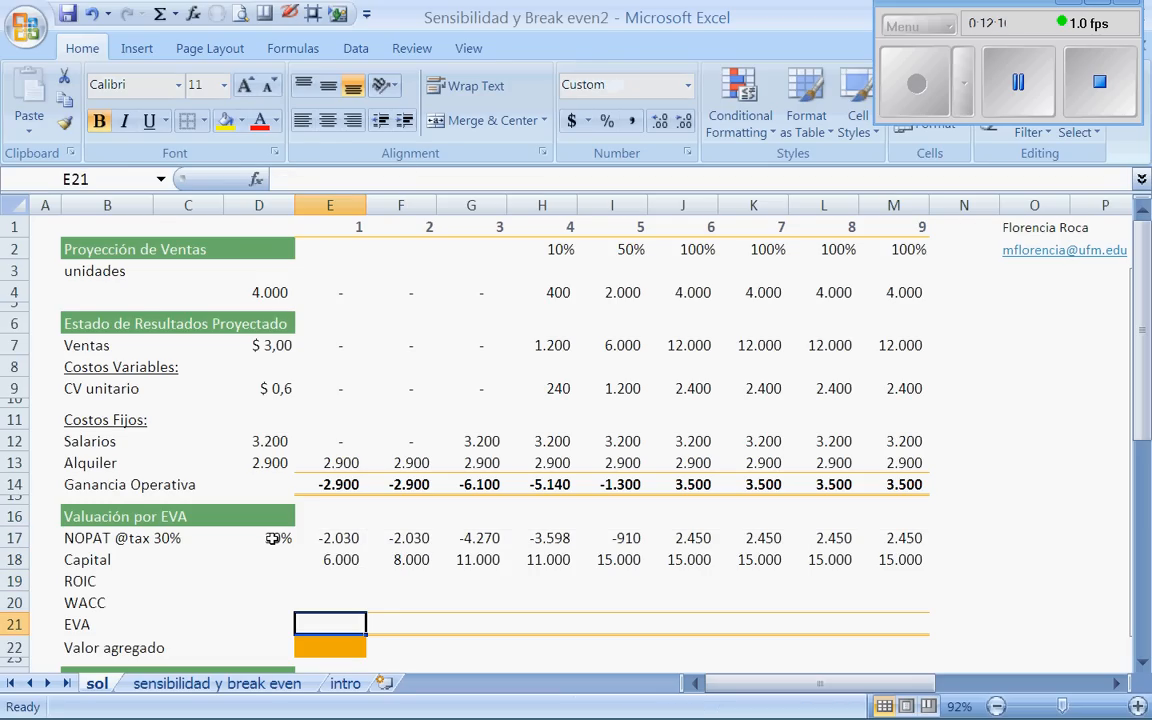
{"action": "key", "text": "Down"}
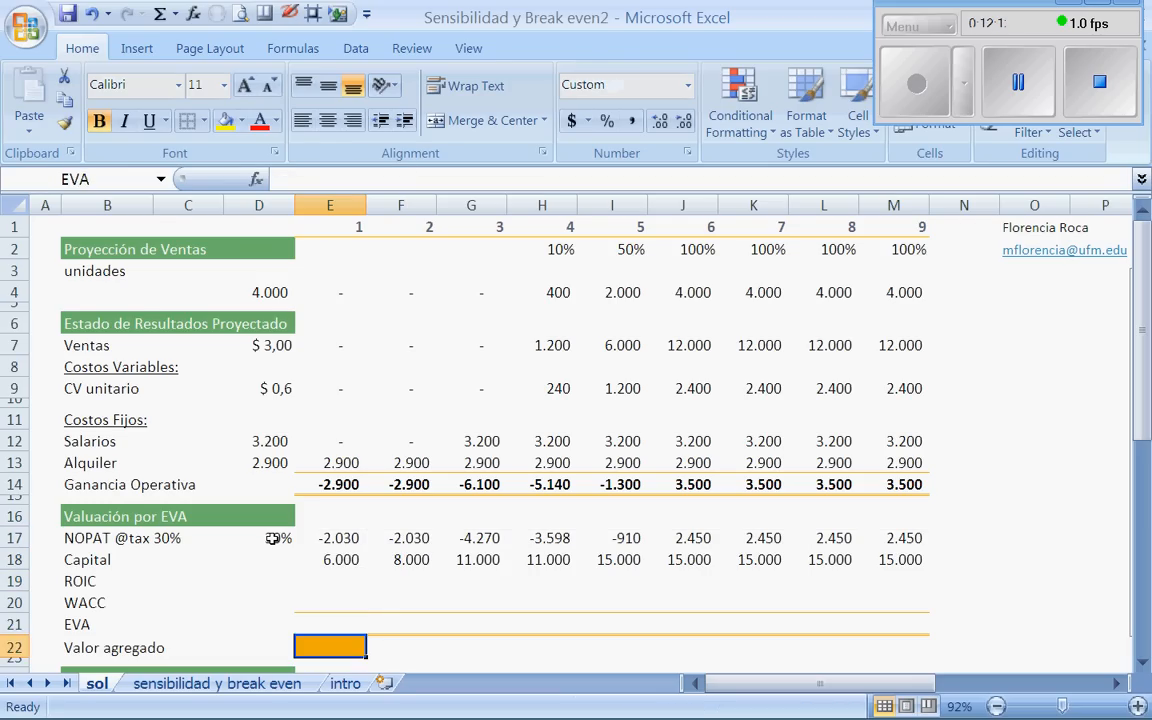
{"action": "key", "text": "Down"}
{"action": "key", "text": "Down"}
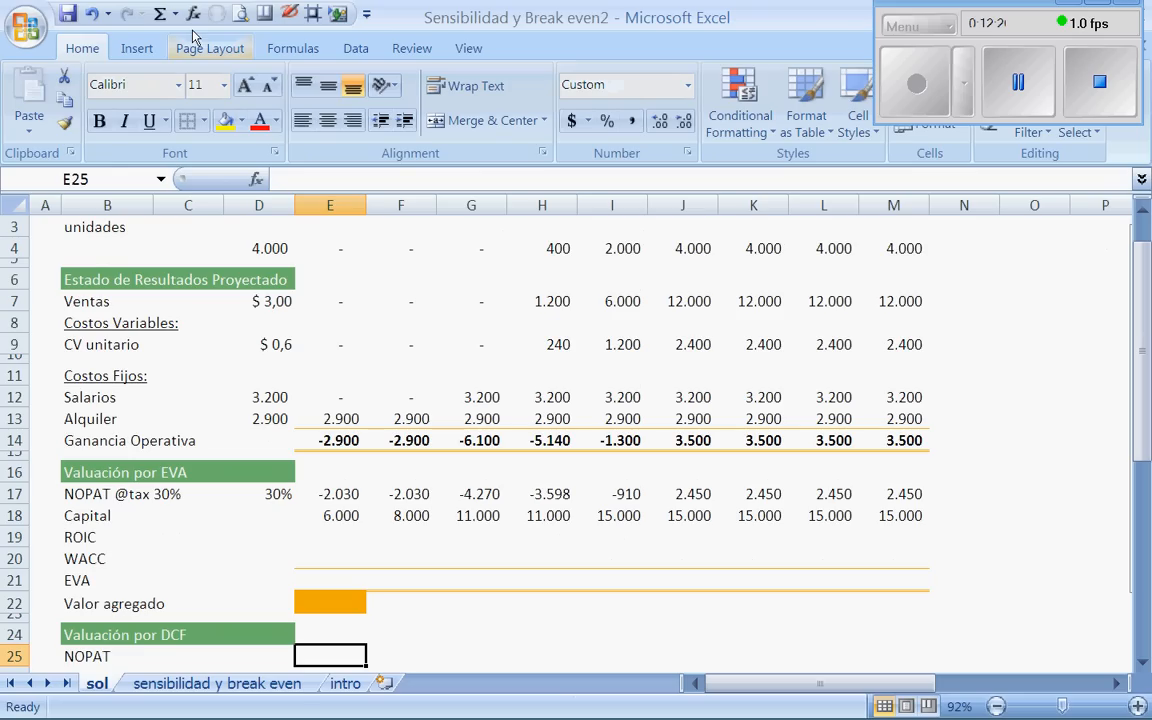
- Circle the ROIC label in ink and handwrite the formula ROIC = NOPAT / Capital beside the table
{"action": "left_click", "coordinate": [292, 14]}
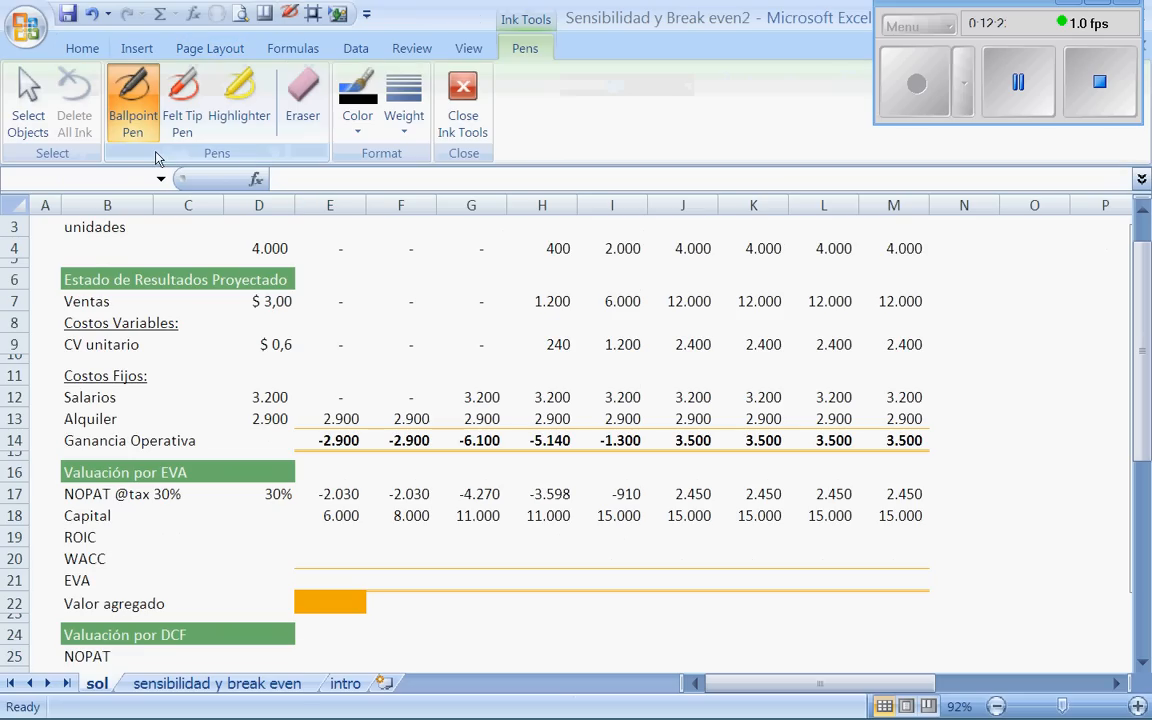
{"action": "left_click_drag", "start_coordinate": [60, 521], "coordinate": [52, 550]}
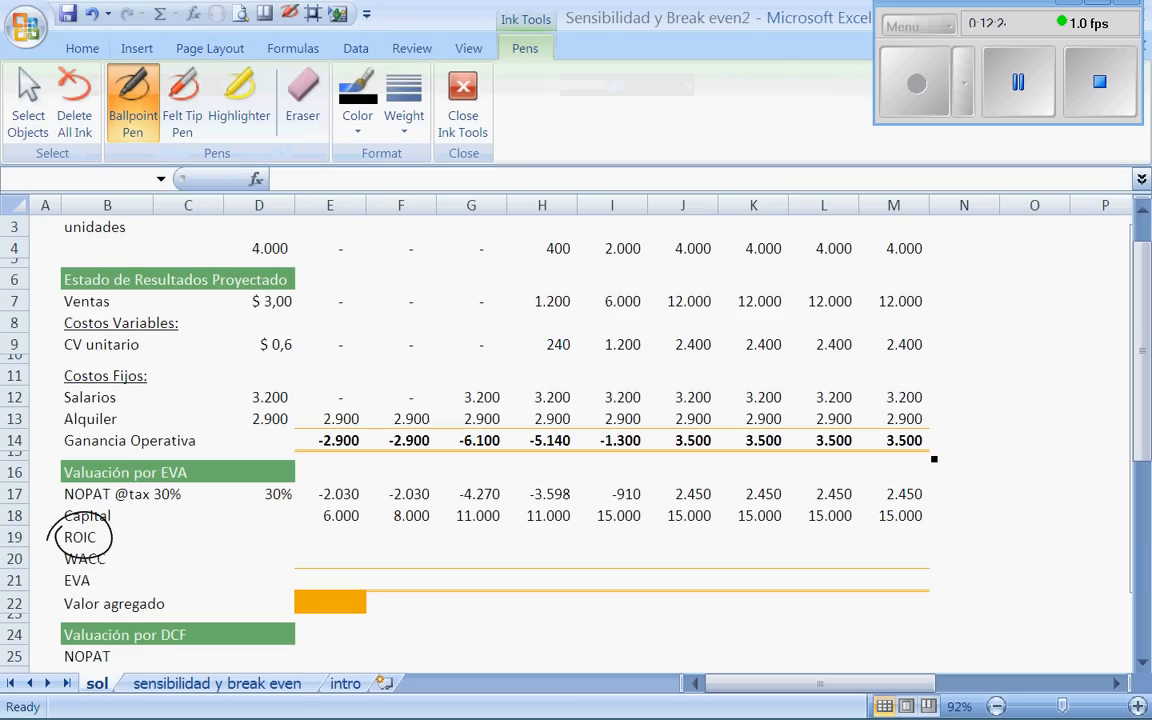
{"action": "mouse_move", "coordinate": [941, 418]}
{"action": "left_mouse_down"}
{"action": "mouse_move", "coordinate": [942, 392]}
{"action": "mouse_move", "coordinate": [954, 414]}
{"action": "left_mouse_up"}
{"action": "left_click_drag", "start_coordinate": [958, 400], "coordinate": [957, 401]}
{"action": "mouse_move", "coordinate": [968, 391]}
{"action": "left_mouse_down"}
{"action": "mouse_move", "coordinate": [968, 412]}
{"action": "mouse_move", "coordinate": [990, 408]}
{"action": "left_mouse_up"}
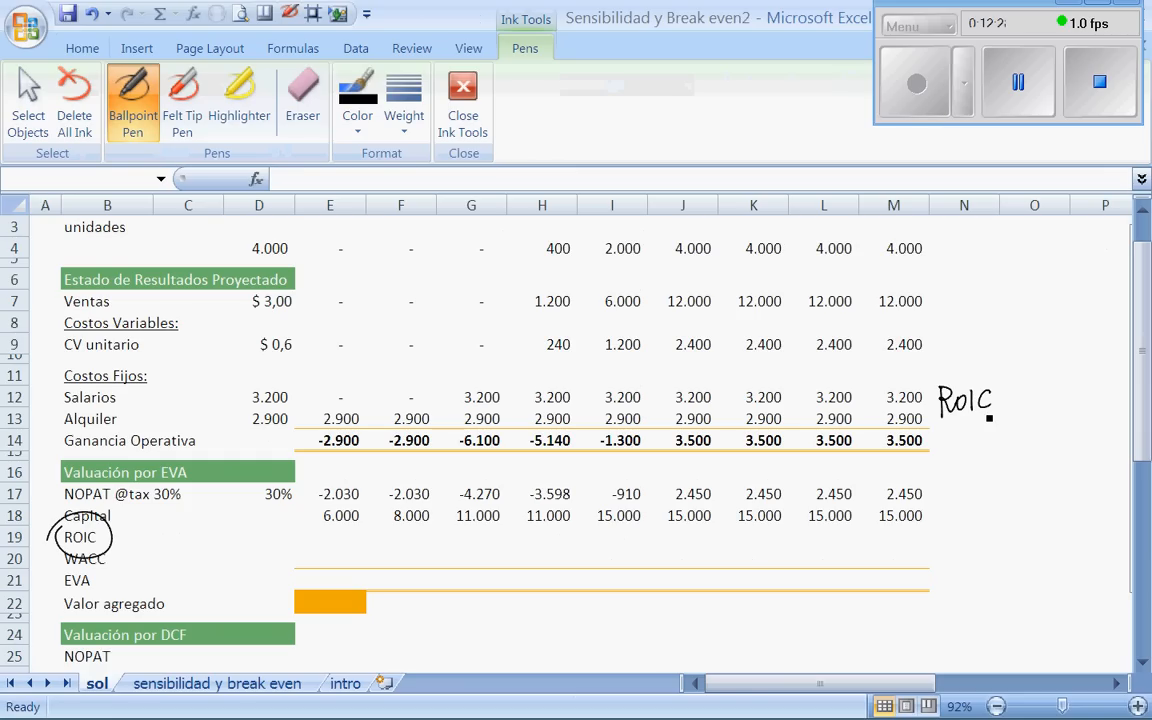
{"action": "left_click_drag", "start_coordinate": [1004, 404], "coordinate": [1013, 404]}
{"action": "left_click_drag", "start_coordinate": [1004, 409], "coordinate": [1015, 409]}
{"action": "mouse_move", "coordinate": [1040, 386]}
{"action": "left_mouse_down"}
{"action": "mouse_move", "coordinate": [1043, 402]}
{"action": "mouse_move", "coordinate": [1055, 386]}
{"action": "left_mouse_up"}
{"action": "left_click_drag", "start_coordinate": [1068, 401], "coordinate": [1068, 392]}
{"action": "left_click_drag", "start_coordinate": [1077, 404], "coordinate": [1086, 392]}
{"action": "left_click_drag", "start_coordinate": [1091, 404], "coordinate": [1115, 382]}
{"action": "left_click_drag", "start_coordinate": [1033, 413], "coordinate": [1125, 411]}
{"action": "mouse_move", "coordinate": [1062, 430]}
{"action": "left_mouse_down"}
{"action": "mouse_move", "coordinate": [1043, 447]}
{"action": "mouse_move", "coordinate": [1121, 441]}
{"action": "left_mouse_up"}
{"action": "left_click_drag", "start_coordinate": [1093, 430], "coordinate": [1083, 432]}
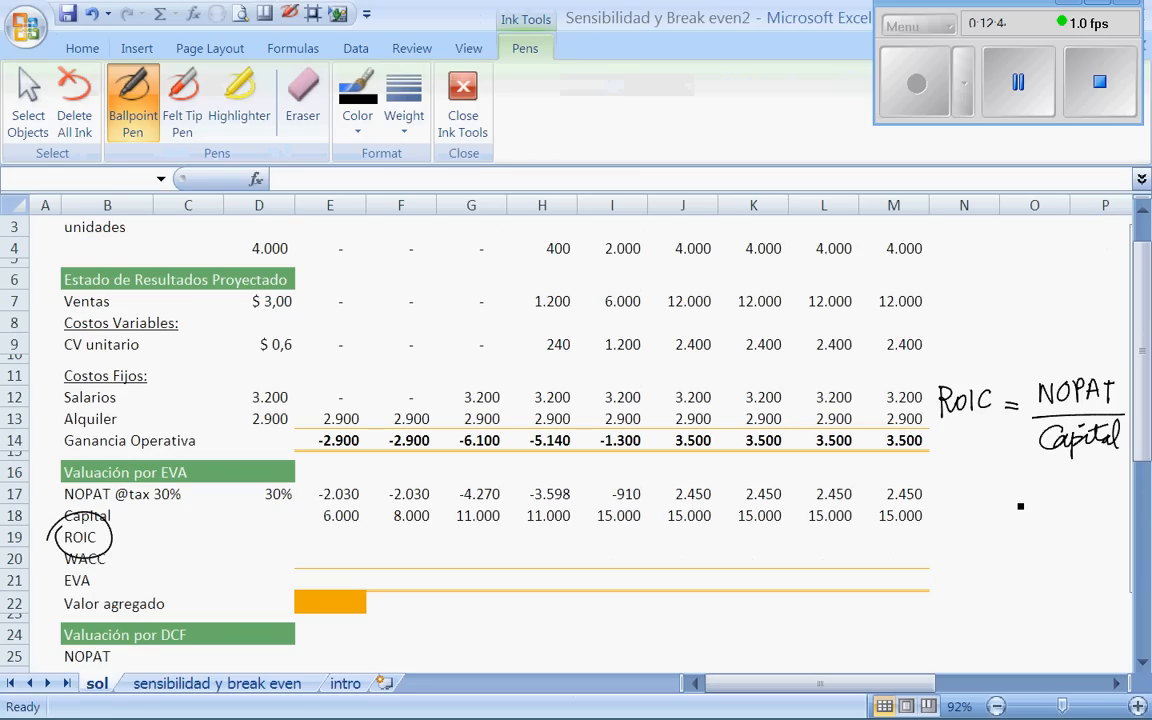
- Handwrite the numeric example = $20 / $100 = 20% in ink below the ROIC formula
{"action": "left_click_drag", "start_coordinate": [1001, 509], "coordinate": [1015, 508]}
{"action": "left_click_drag", "start_coordinate": [1001, 515], "coordinate": [1040, 514]}
{"action": "mouse_move", "coordinate": [1047, 488]}
{"action": "left_mouse_down"}
{"action": "mouse_move", "coordinate": [1047, 524]}
{"action": "mouse_move", "coordinate": [1080, 510]}
{"action": "left_mouse_up"}
{"action": "left_click_drag", "start_coordinate": [1093, 497], "coordinate": [1093, 497]}
{"action": "mouse_move", "coordinate": [1026, 525]}
{"action": "left_mouse_down"}
{"action": "mouse_move", "coordinate": [1110, 527]}
{"action": "mouse_move", "coordinate": [1043, 572]}
{"action": "left_mouse_up"}
{"action": "mouse_move", "coordinate": [1063, 552]}
{"action": "left_mouse_down"}
{"action": "mouse_move", "coordinate": [1067, 566]}
{"action": "mouse_move", "coordinate": [1096, 553]}
{"action": "left_mouse_up"}
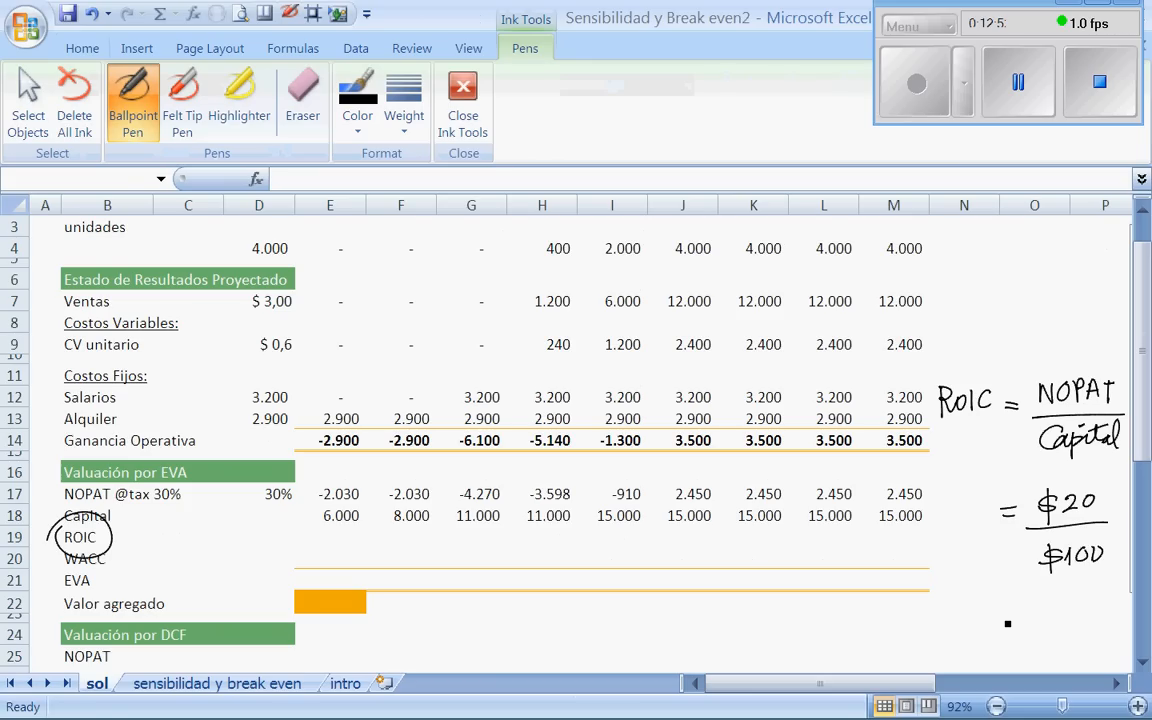
{"action": "left_click_drag", "start_coordinate": [1002, 615], "coordinate": [1012, 615]}
{"action": "mouse_move", "coordinate": [1002, 620]}
{"action": "left_mouse_down"}
{"action": "mouse_move", "coordinate": [1066, 628]}
{"action": "mouse_move", "coordinate": [1066, 609]}
{"action": "left_mouse_up"}
{"action": "left_click_drag", "start_coordinate": [1083, 604], "coordinate": [1083, 606]}
{"action": "left_click_drag", "start_coordinate": [1096, 601], "coordinate": [1079, 631]}
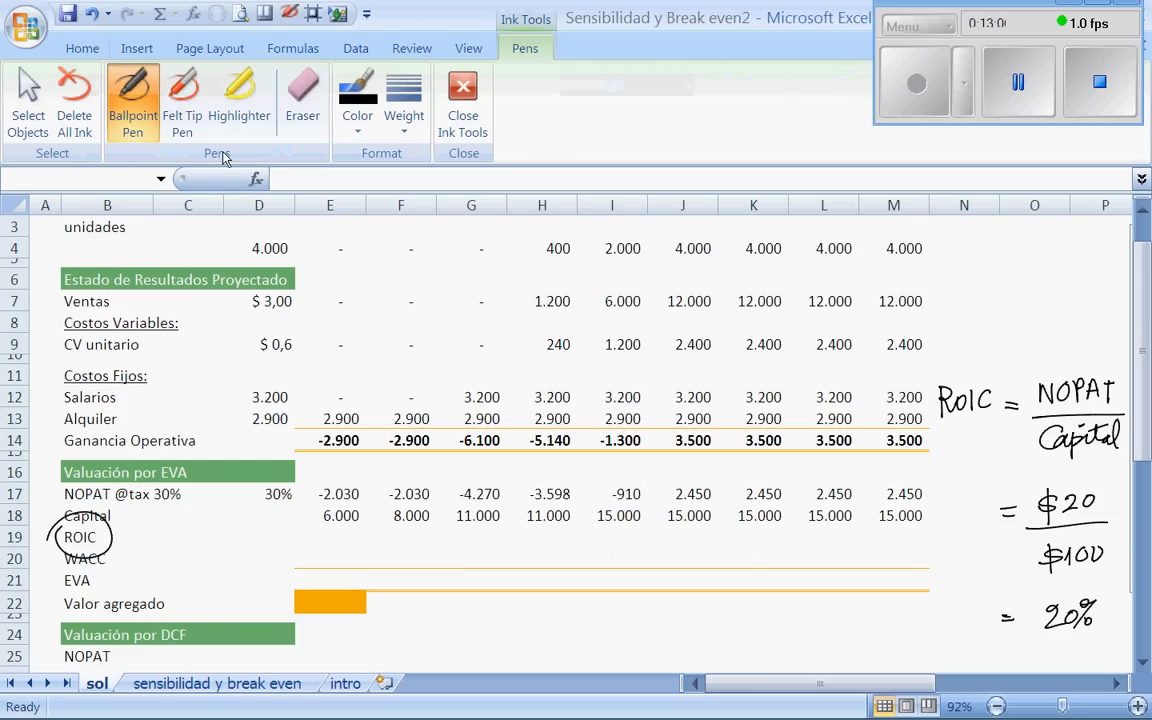
- Erase the handwritten ROIC formula, its example and the circle around the ROIC label, and leave ink mode
{"action": "left_click", "coordinate": [302, 100]}
{"action": "mouse_move", "coordinate": [982, 442]}
{"action": "left_mouse_down"}
{"action": "mouse_move", "coordinate": [1028, 643]}
{"action": "mouse_move", "coordinate": [1067, 515]}
{"action": "mouse_move", "coordinate": [1097, 639]}
{"action": "mouse_move", "coordinate": [1074, 423]}
{"action": "mouse_move", "coordinate": [1094, 423]}
{"action": "mouse_move", "coordinate": [1079, 398]}
{"action": "mouse_move", "coordinate": [1015, 417]}
{"action": "mouse_move", "coordinate": [997, 383]}
{"action": "left_mouse_up"}
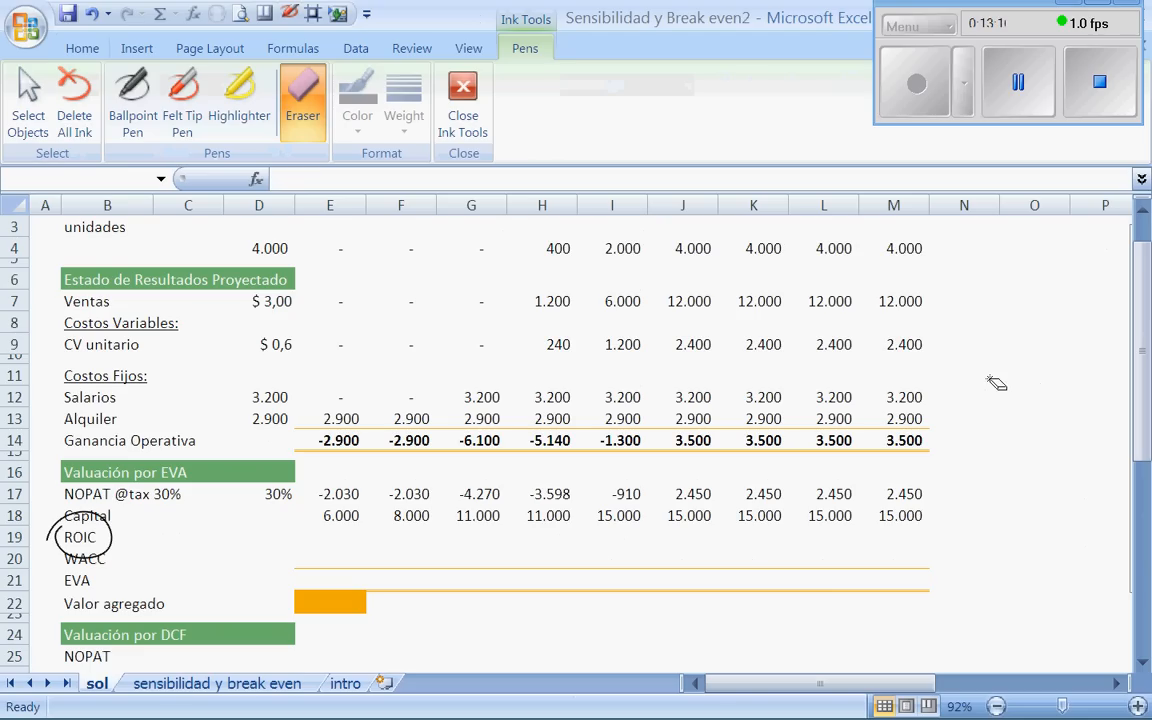
{"action": "left_click", "coordinate": [132, 100]}
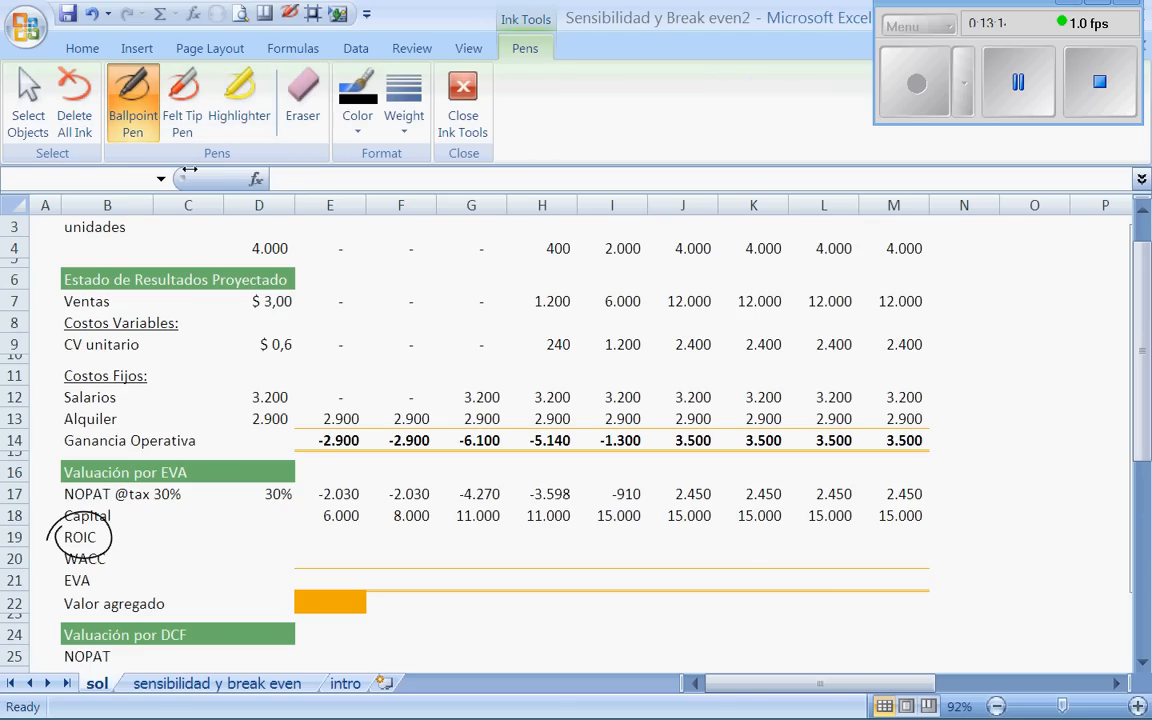
{"action": "left_click", "coordinate": [302, 98]}
{"action": "left_click", "coordinate": [104, 540]}
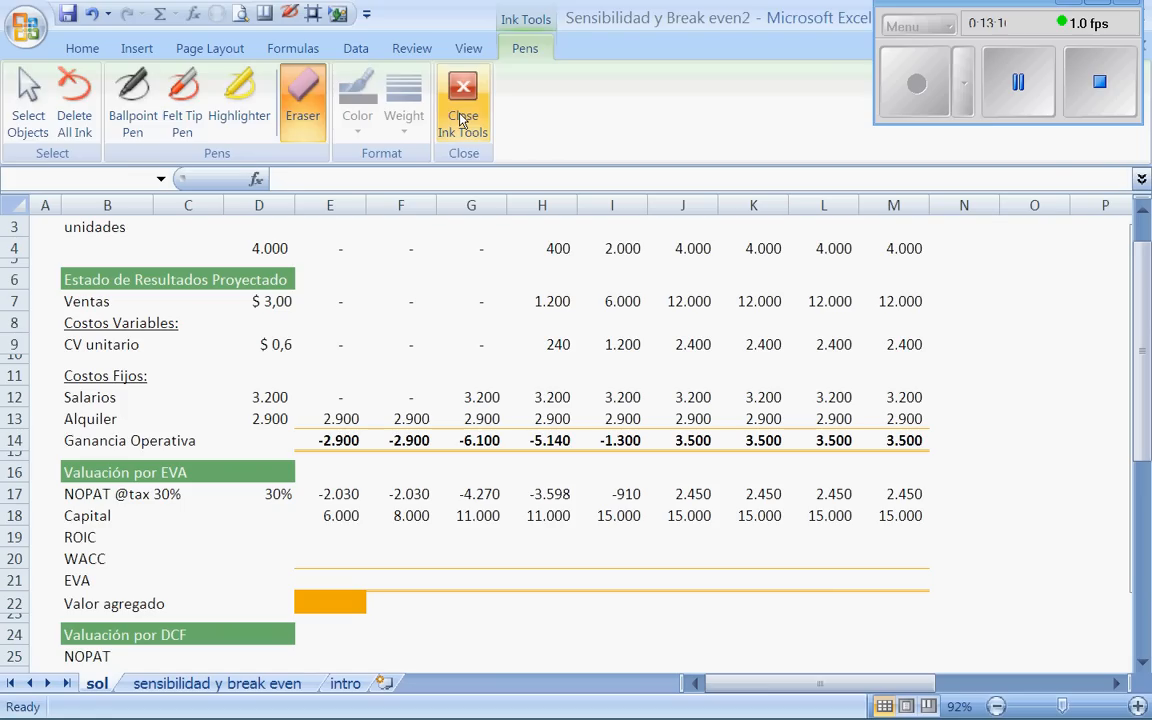
{"action": "left_click", "coordinate": [463, 121]}
- Calculate year 1 ROIC in E19 as NOPAT divided by Capital: +E17/E18
{"action": "left_click", "coordinate": [344, 537]}
{"action": "type", "text": "+"}
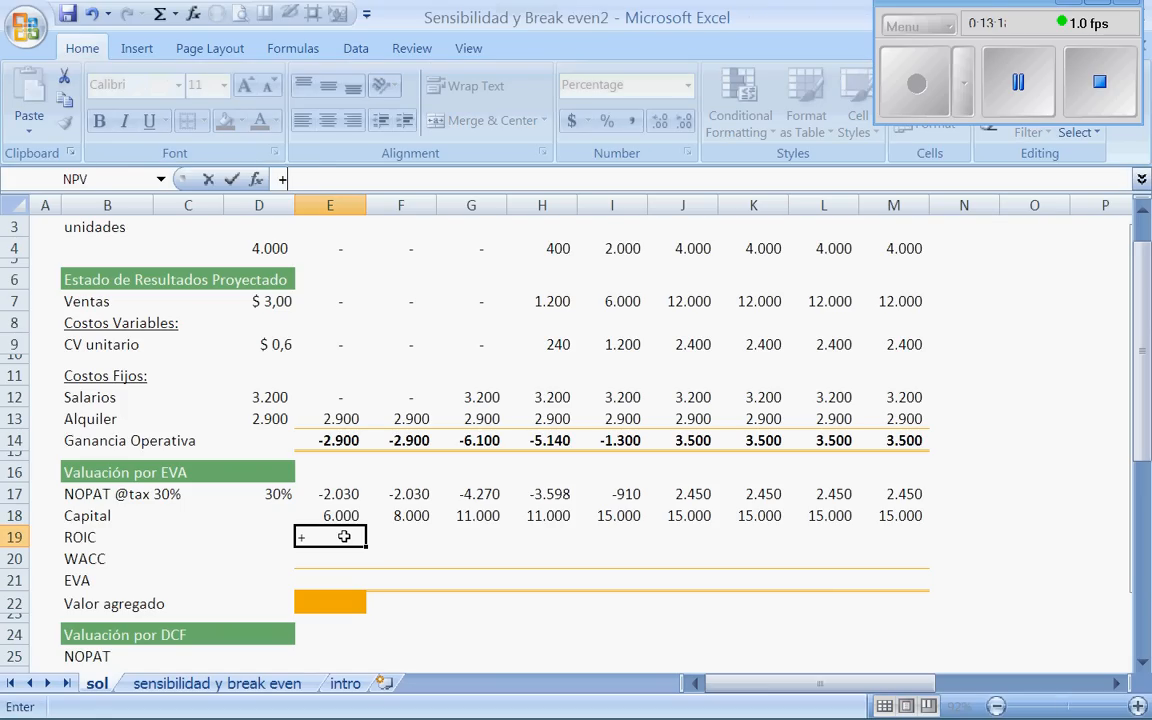
{"action": "left_click", "coordinate": [355, 495]}
{"action": "type", "text": "/"}
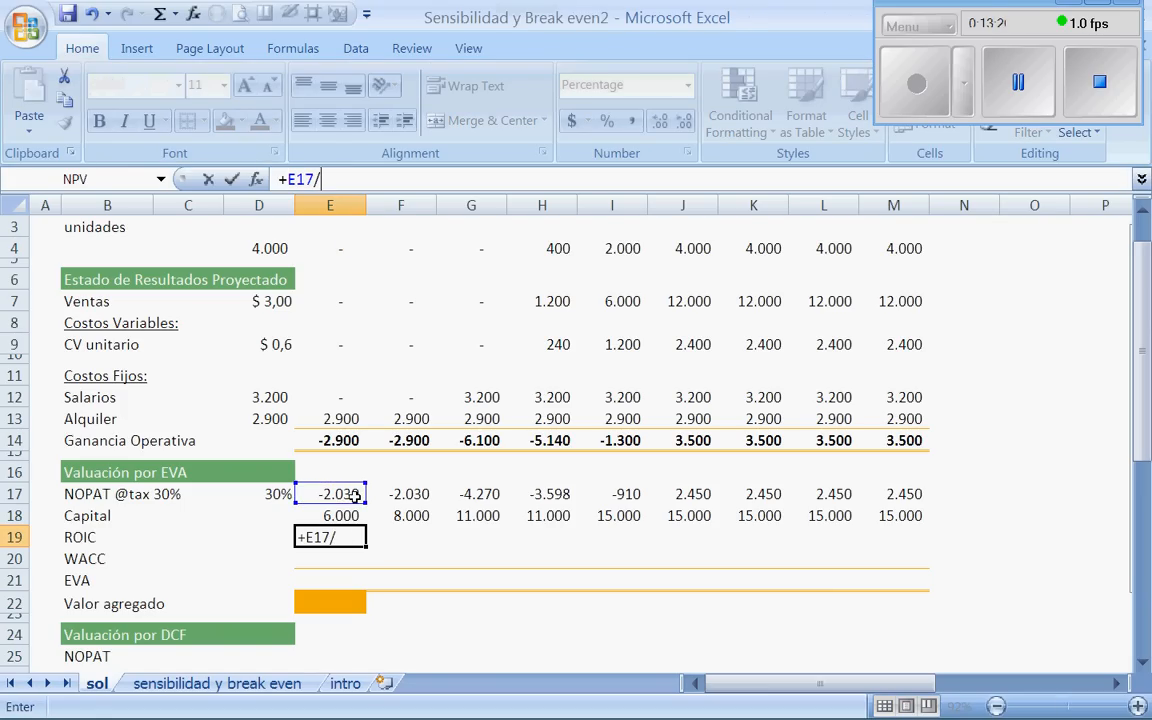
{"action": "left_click", "coordinate": [355, 516]}
{"action": "key", "text": "ctrl+Return"}
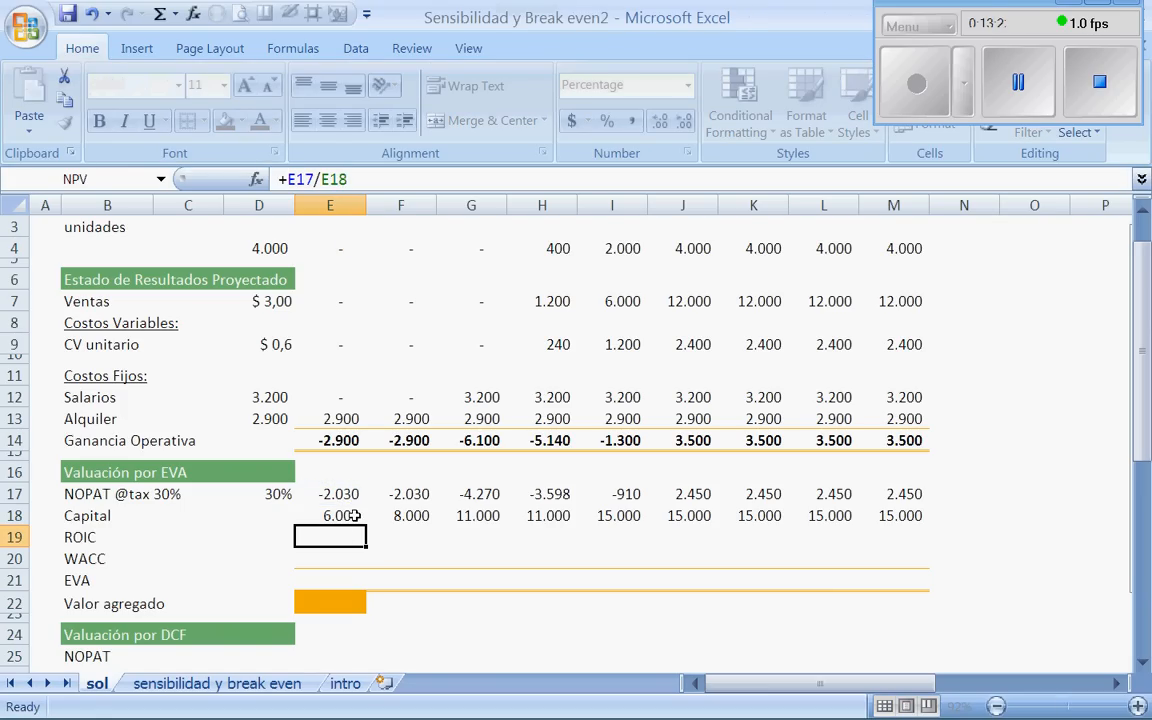
- Copy the year 1 ROIC formula in E19 across the row through M19
{"action": "key", "text": "ctrl+c"}
{"action": "key", "text": "shift+Right"}
{"action": "key", "text": "shift+Right"}
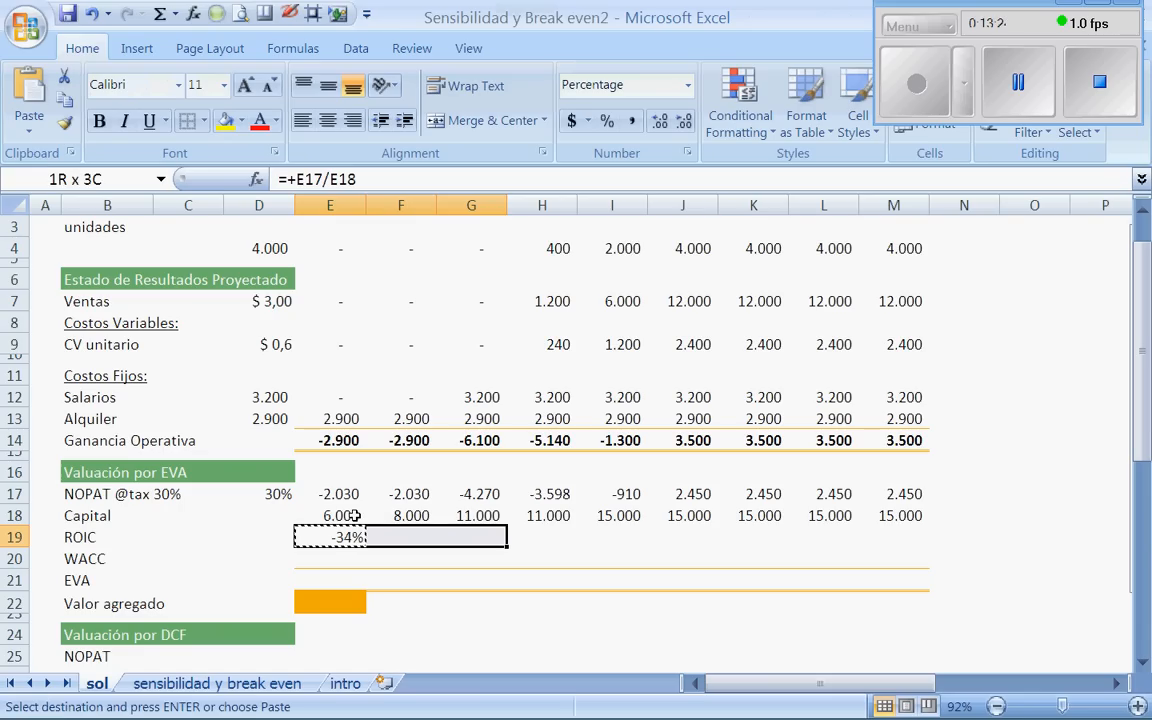
{"action": "key", "text": "shift+Right"}
{"action": "key", "text": "shift+Right"}
{"action": "key", "text": "shift+Right"}
{"action": "key", "text": "shift+Right"}
{"action": "key", "text": "shift+Right"}
{"action": "key", "text": "shift+Right"}
{"action": "key", "text": "Return"}
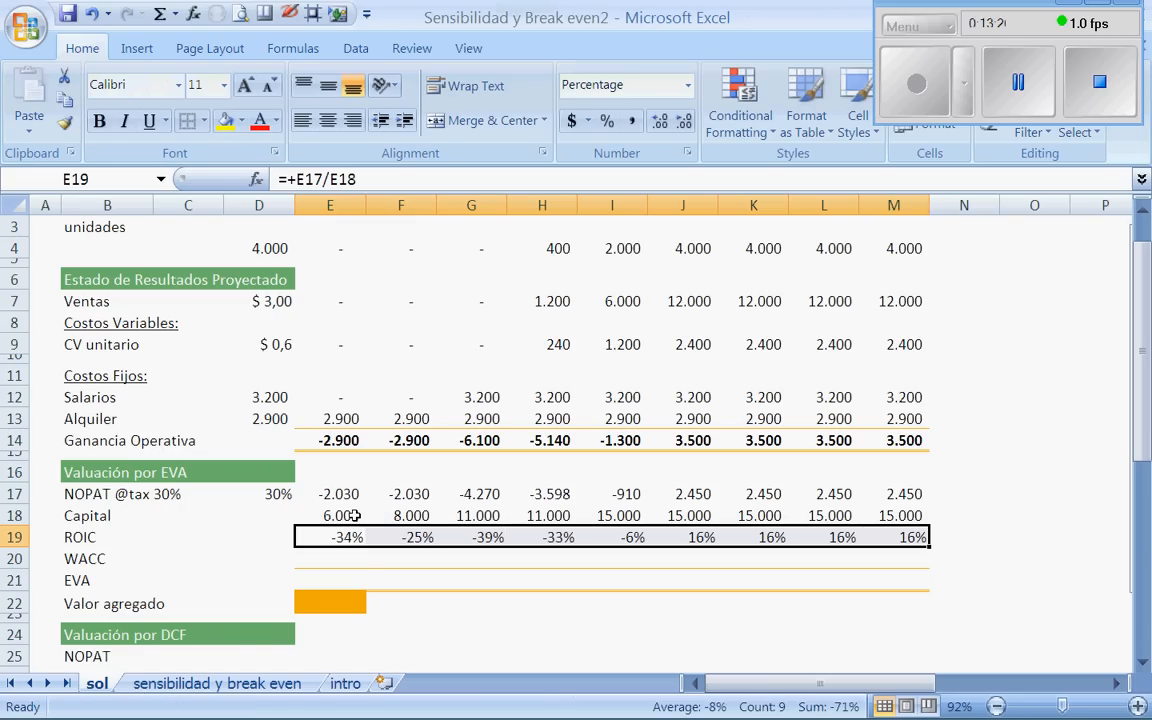
- Enter 10% as the WACC rate in D20
{"action": "key", "text": "Down"}
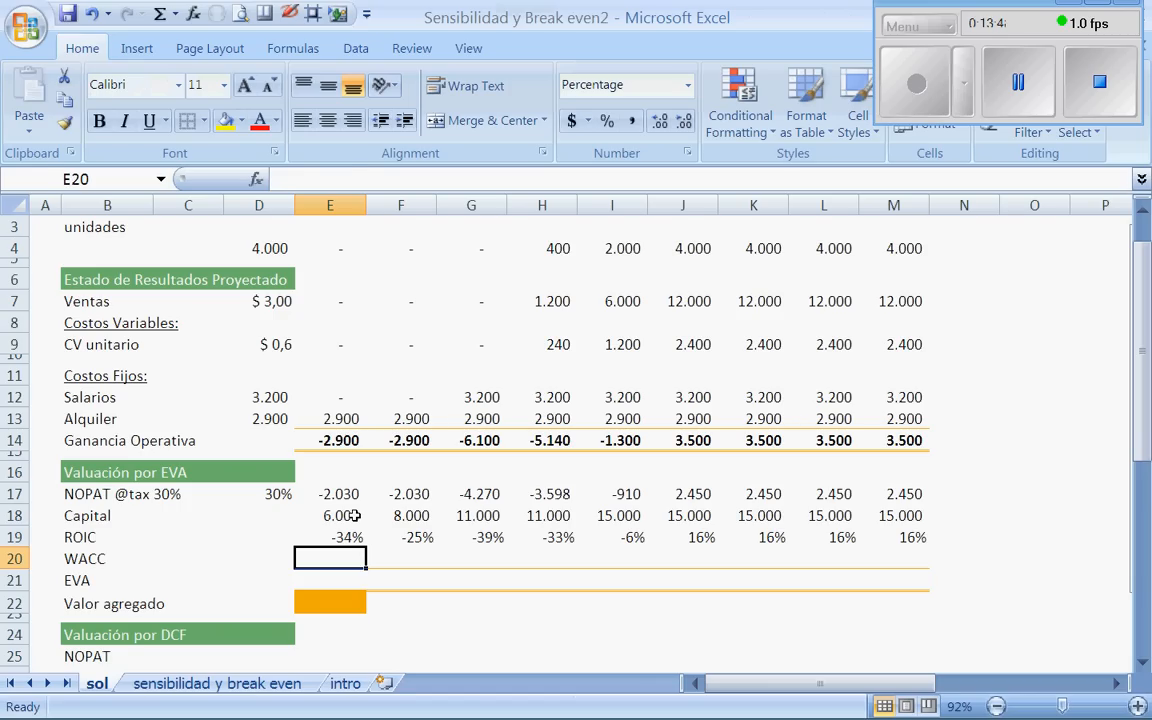
{"action": "key", "text": "Left"}
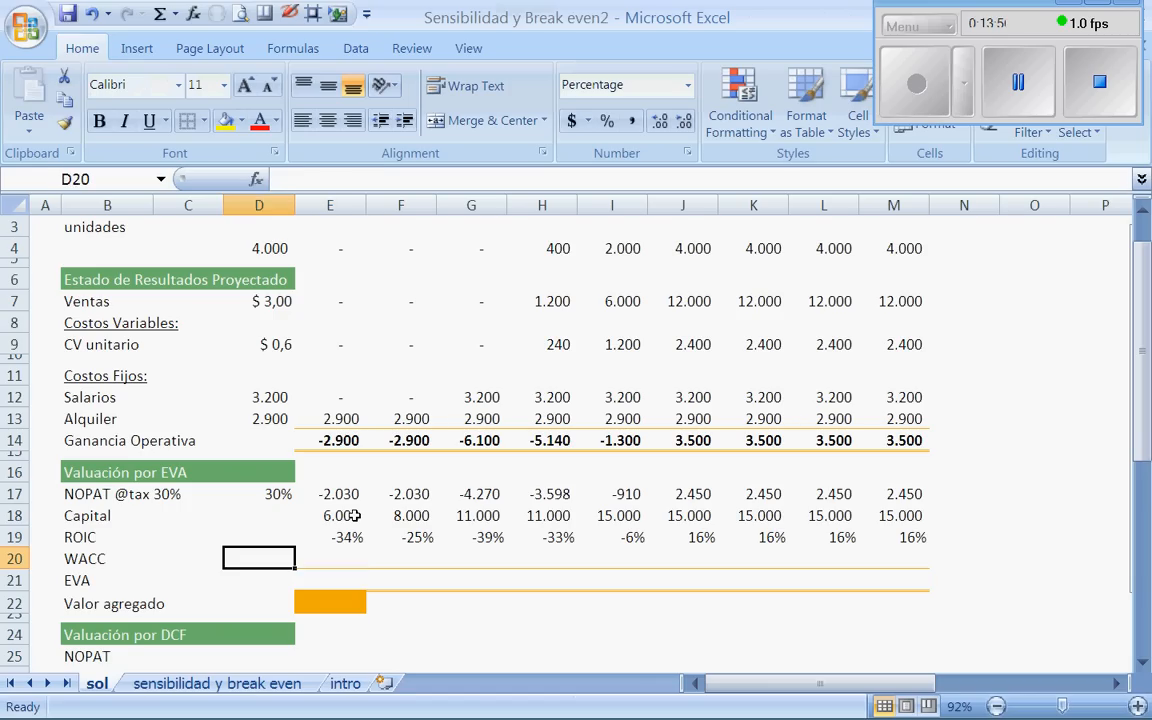
{"action": "type", "text": "1"}
{"action": "type", "text": "0"}
{"action": "key", "text": "Return"}
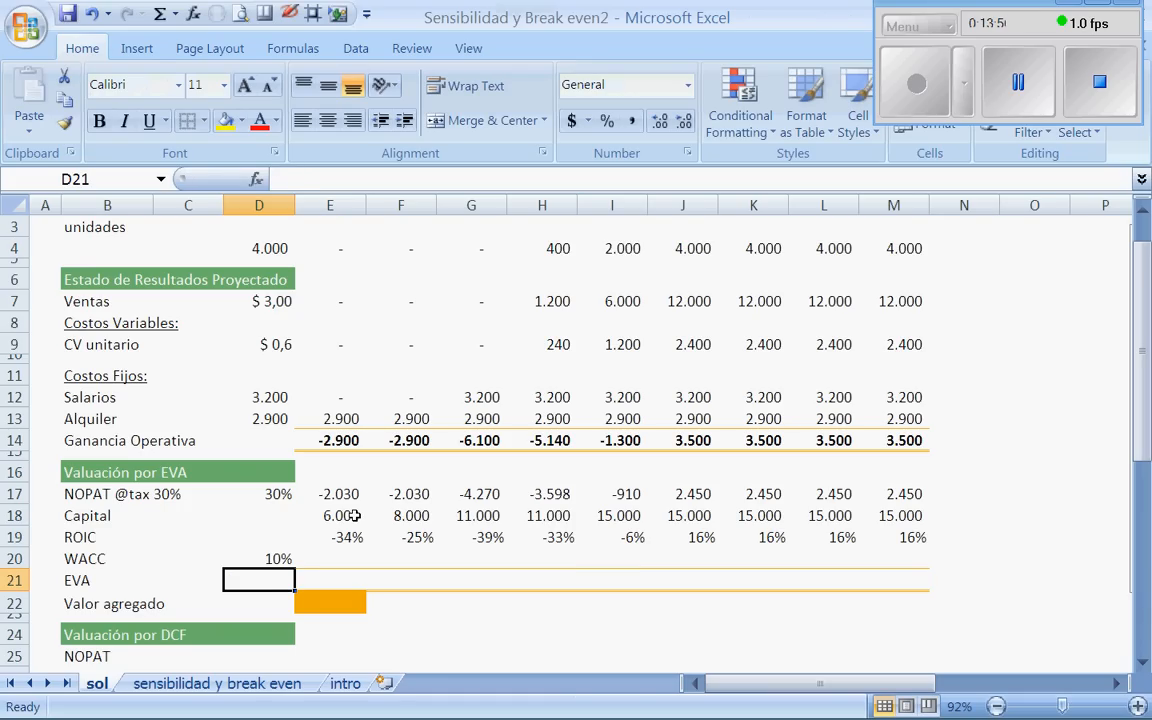
- Draw a pie in ink beside the table, split into a small D portion and a large E portion, and underline both letters
{"action": "left_click", "coordinate": [290, 14]}
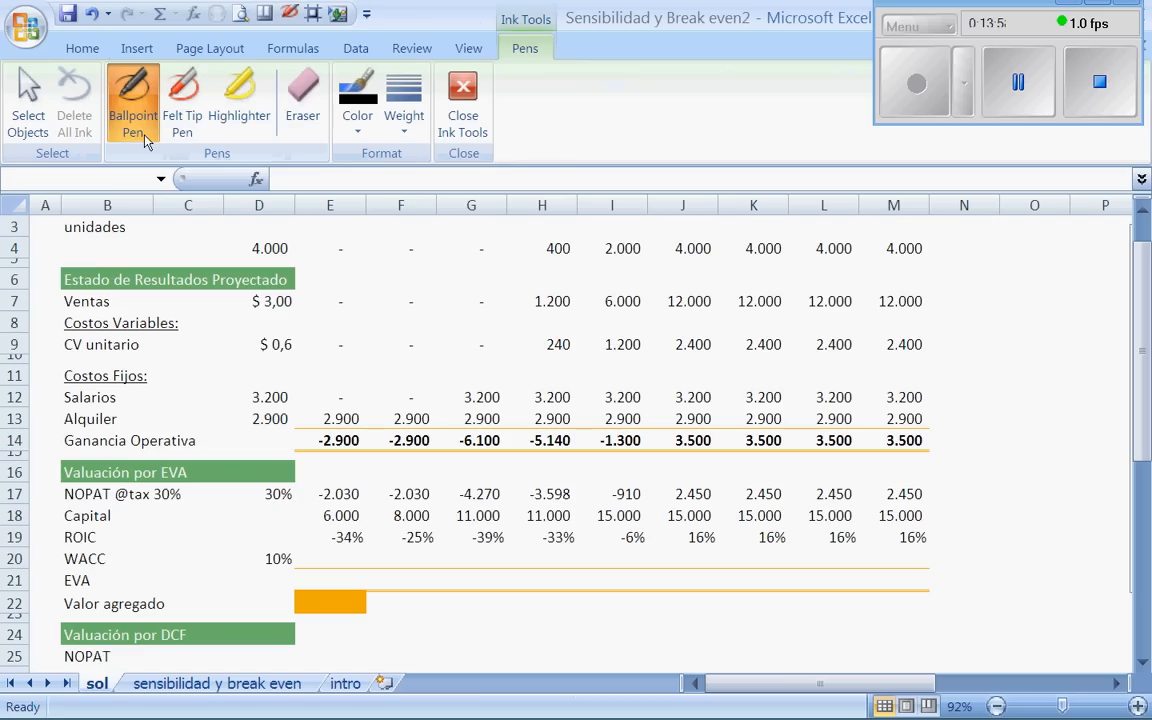
{"action": "mouse_move", "coordinate": [985, 285]}
{"action": "left_mouse_down"}
{"action": "mouse_move", "coordinate": [1086, 339]}
{"action": "mouse_move", "coordinate": [1015, 384]}
{"action": "mouse_move", "coordinate": [1076, 328]}
{"action": "mouse_move", "coordinate": [1049, 266]}
{"action": "mouse_move", "coordinate": [1065, 263]}
{"action": "left_mouse_up"}
{"action": "mouse_move", "coordinate": [1008, 423]}
{"action": "left_mouse_down"}
{"action": "mouse_move", "coordinate": [1012, 529]}
{"action": "mouse_move", "coordinate": [1007, 514]}
{"action": "left_mouse_up"}
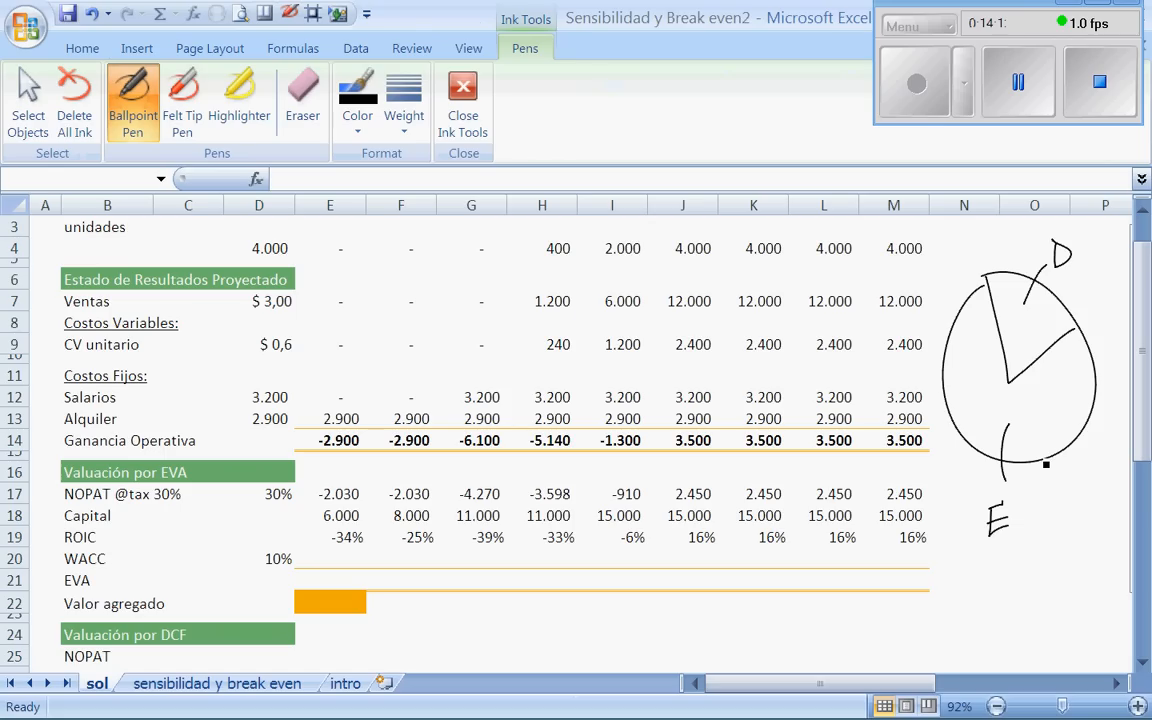
{"action": "left_click_drag", "start_coordinate": [1056, 266], "coordinate": [1094, 275]}
{"action": "left_click_drag", "start_coordinate": [986, 558], "coordinate": [1020, 543]}
- Erase the D and E pie drawing, leave ink mode and select the year 1 WACC cell
{"action": "left_click", "coordinate": [303, 100]}
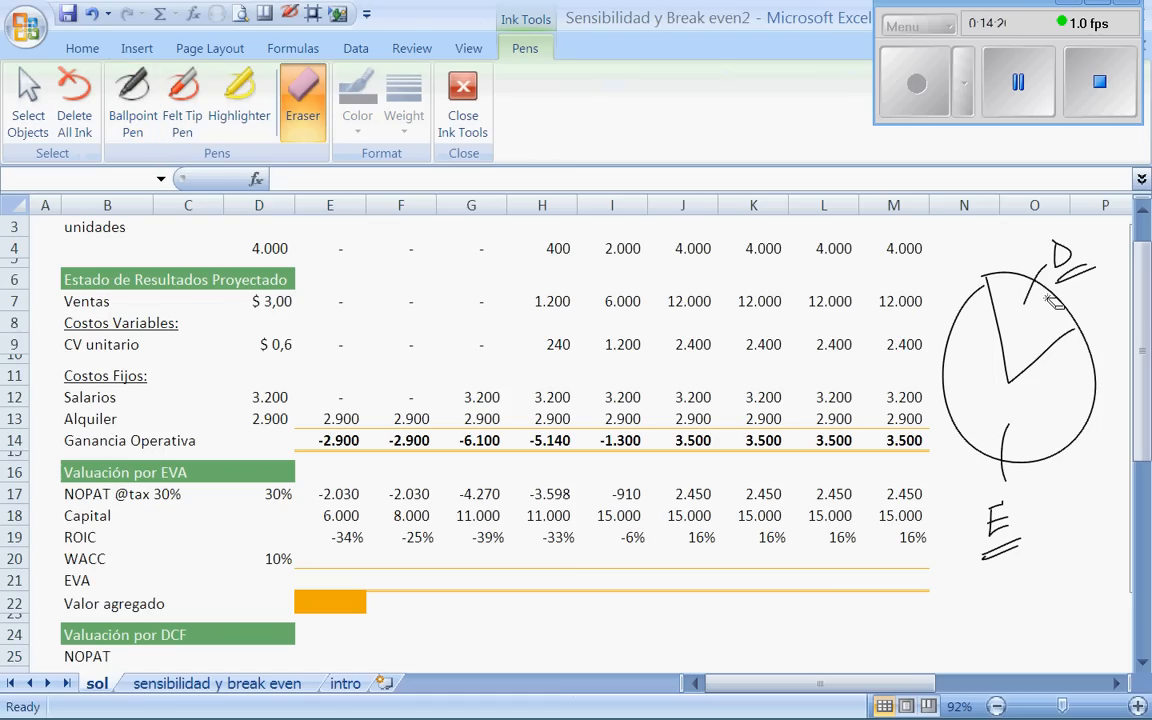
{"action": "mouse_move", "coordinate": [1052, 300]}
{"action": "left_mouse_down"}
{"action": "mouse_move", "coordinate": [1035, 281]}
{"action": "mouse_move", "coordinate": [1006, 496]}
{"action": "mouse_move", "coordinate": [1023, 512]}
{"action": "left_mouse_up"}
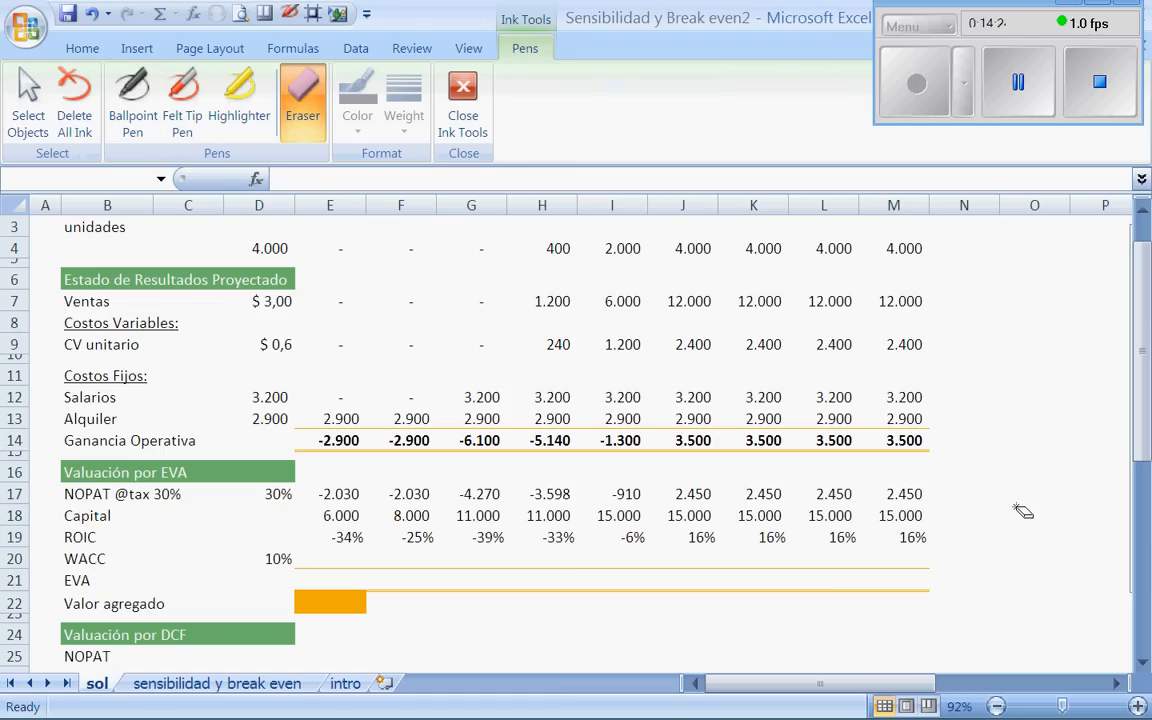
{"action": "left_click", "coordinate": [465, 110]}
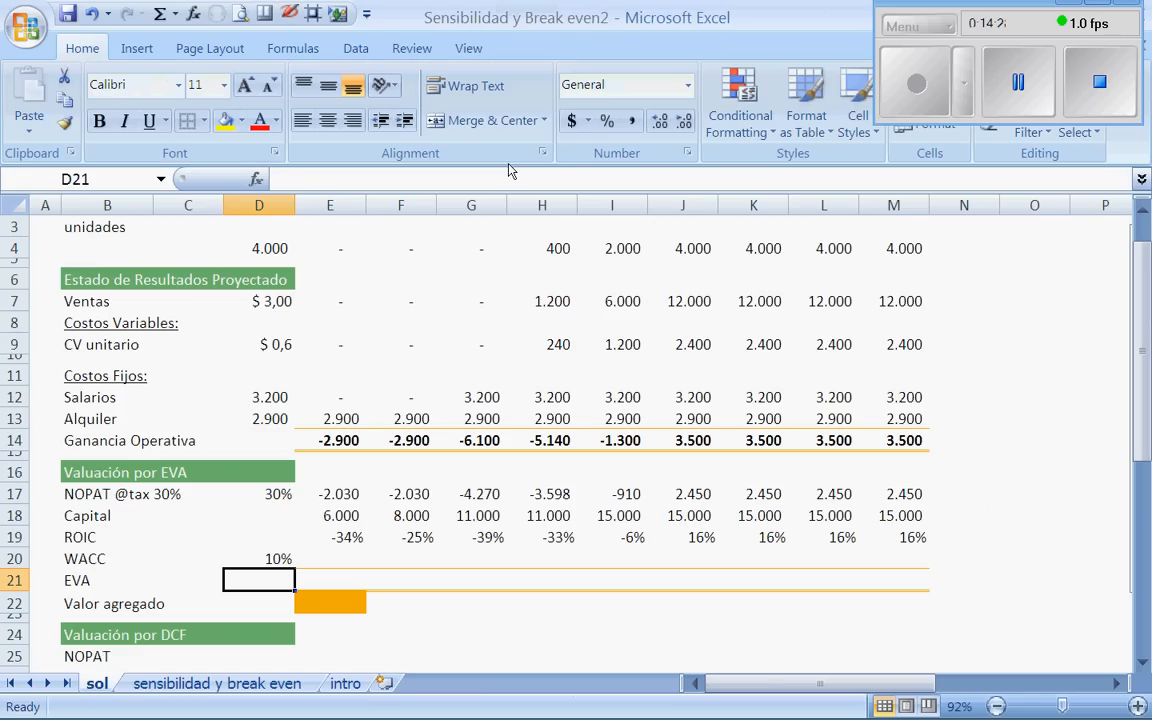
{"action": "key", "text": "Up"}
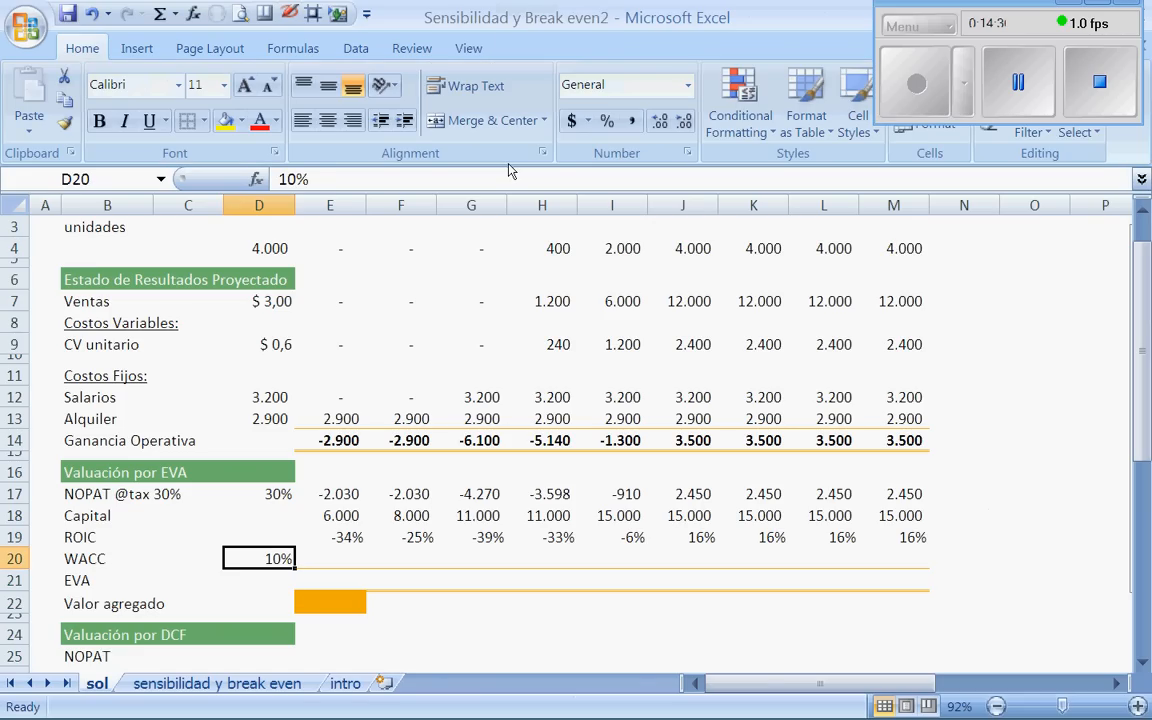
{"action": "key", "text": "Right"}
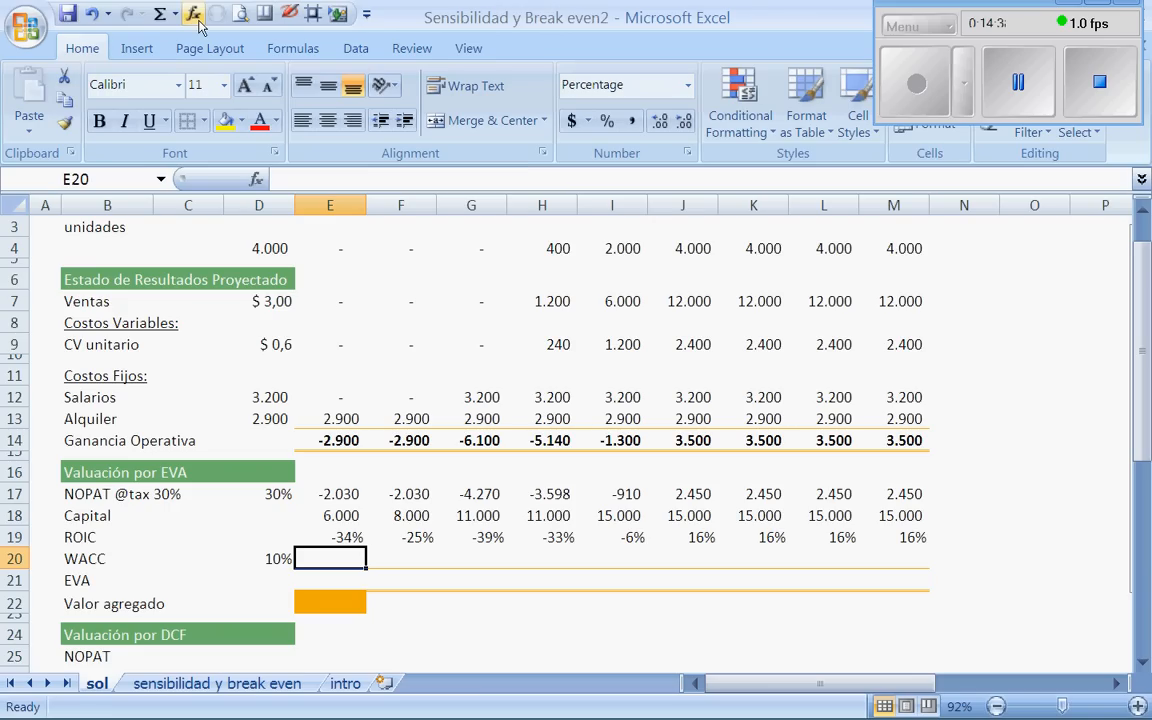
- Bracket the WACC and EVA labels in ink, erase that bracket and return to the ballpoint pen
{"action": "left_click", "coordinate": [290, 13]}
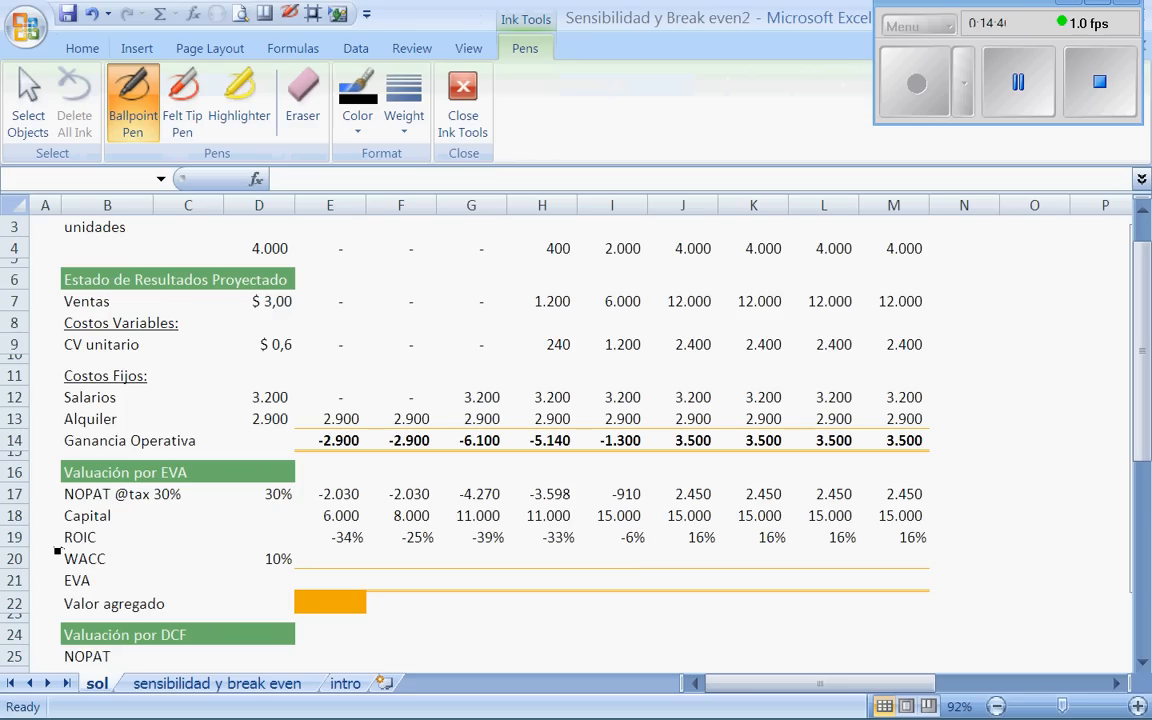
{"action": "left_click_drag", "start_coordinate": [57, 549], "coordinate": [63, 593]}
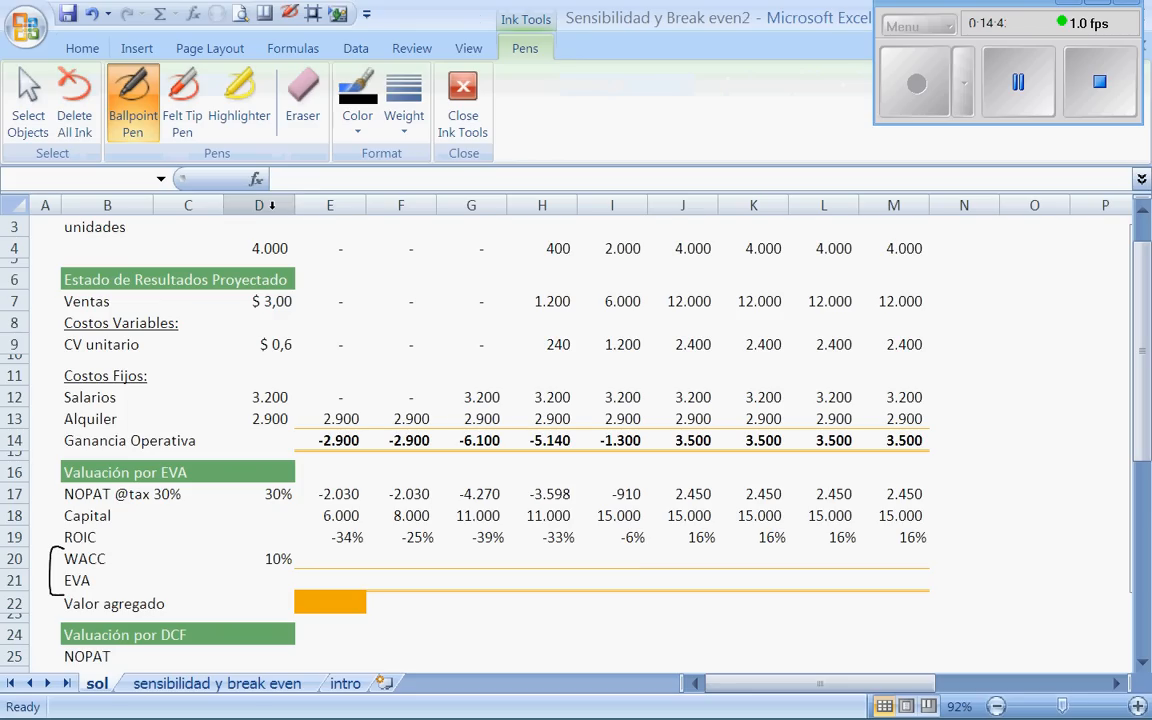
{"action": "left_click", "coordinate": [302, 100]}
{"action": "left_click", "coordinate": [51, 572]}
{"action": "left_click", "coordinate": [133, 101]}
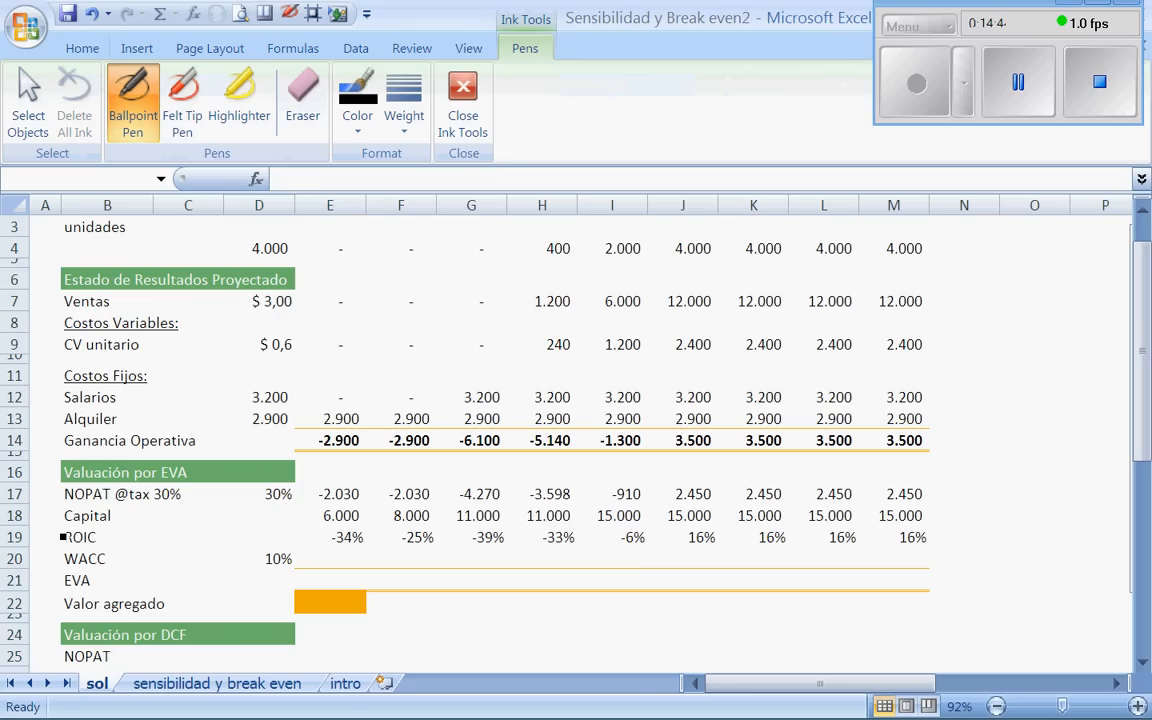
- Bracket the ROIC and WACC labels together in ink and put a check mark beside each
{"action": "left_click_drag", "start_coordinate": [58, 531], "coordinate": [63, 573]}
{"action": "left_click_drag", "start_coordinate": [104, 541], "coordinate": [128, 517]}
{"action": "left_click_drag", "start_coordinate": [113, 561], "coordinate": [141, 541]}
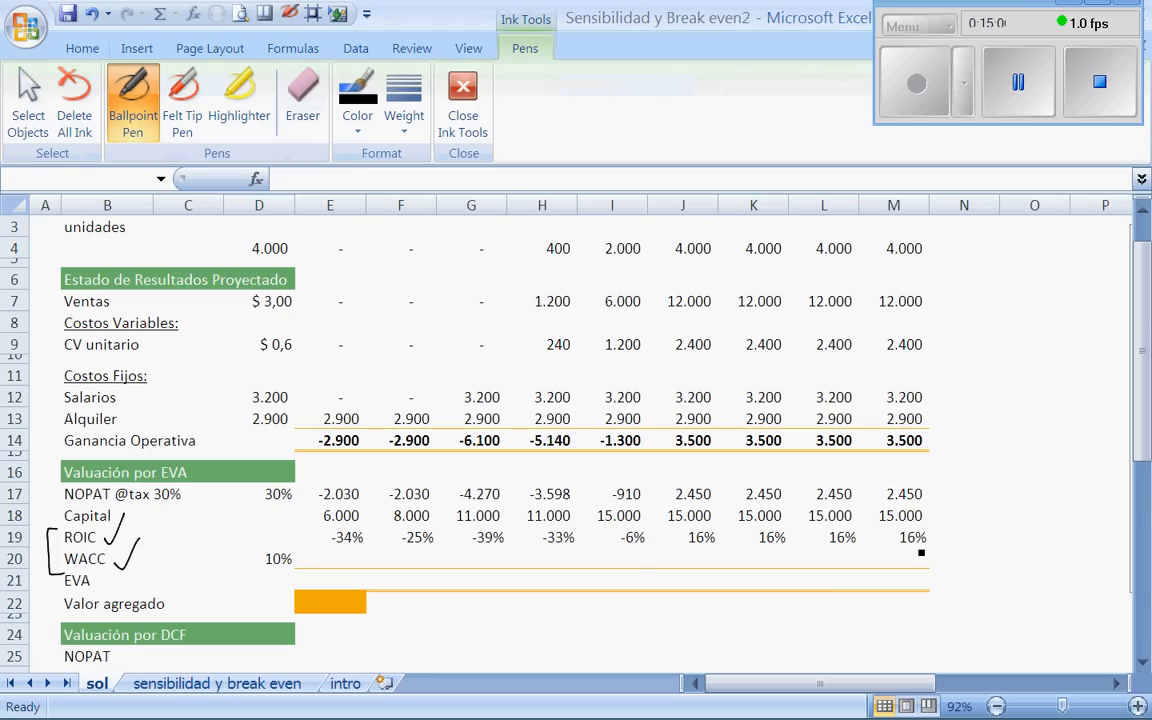
- Mark the WACC rate, the last-year ROIC and the early-year ROIC and sales in ink, and clear the annotations
{"action": "left_click_drag", "start_coordinate": [921, 537], "coordinate": [936, 527]}
{"action": "left_click_drag", "start_coordinate": [294, 546], "coordinate": [299, 550]}
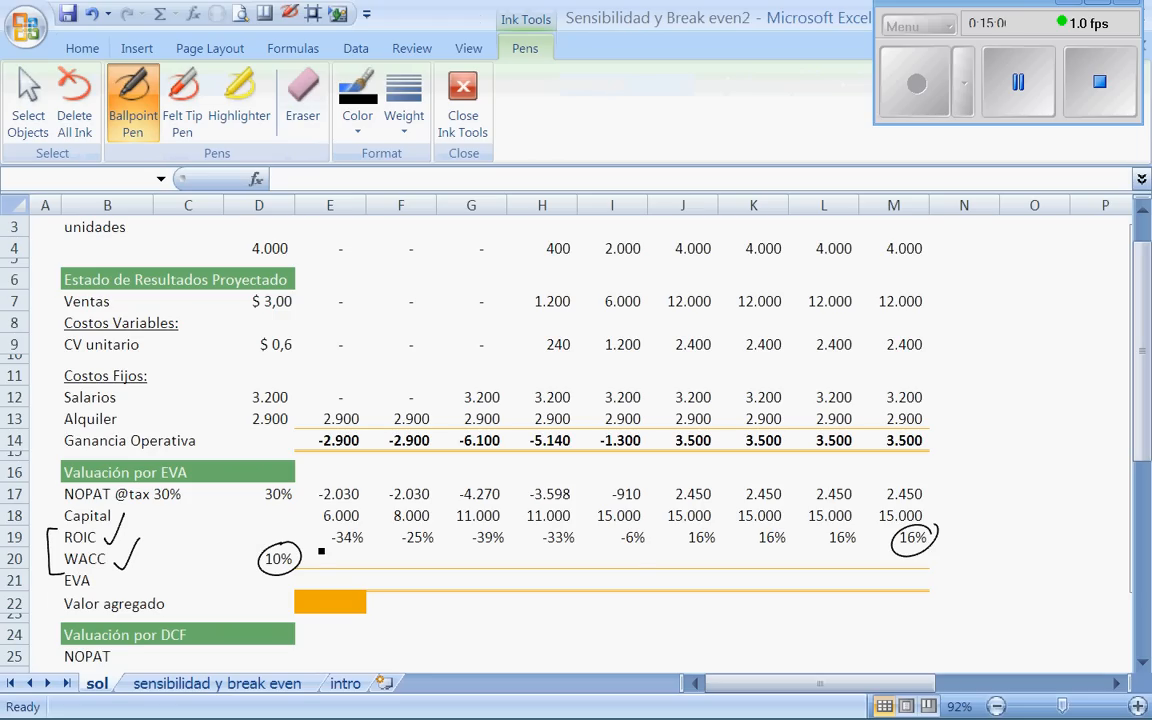
{"action": "left_click_drag", "start_coordinate": [315, 548], "coordinate": [654, 546]}
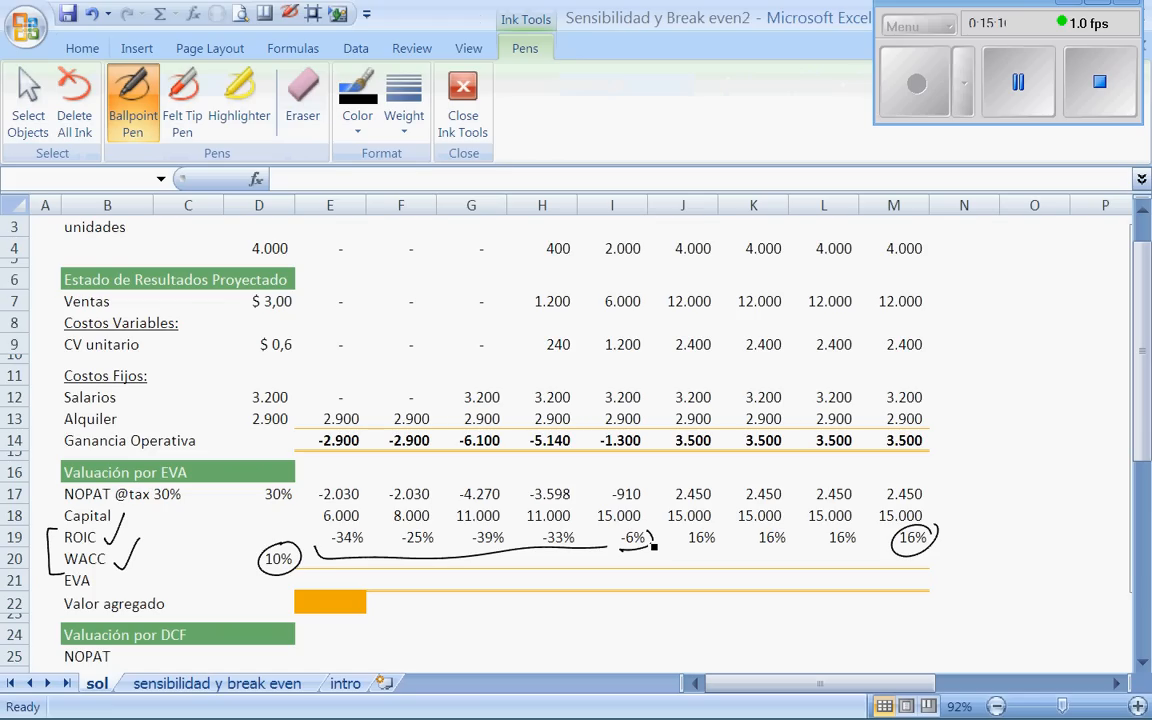
{"action": "left_click_drag", "start_coordinate": [321, 325], "coordinate": [577, 329]}
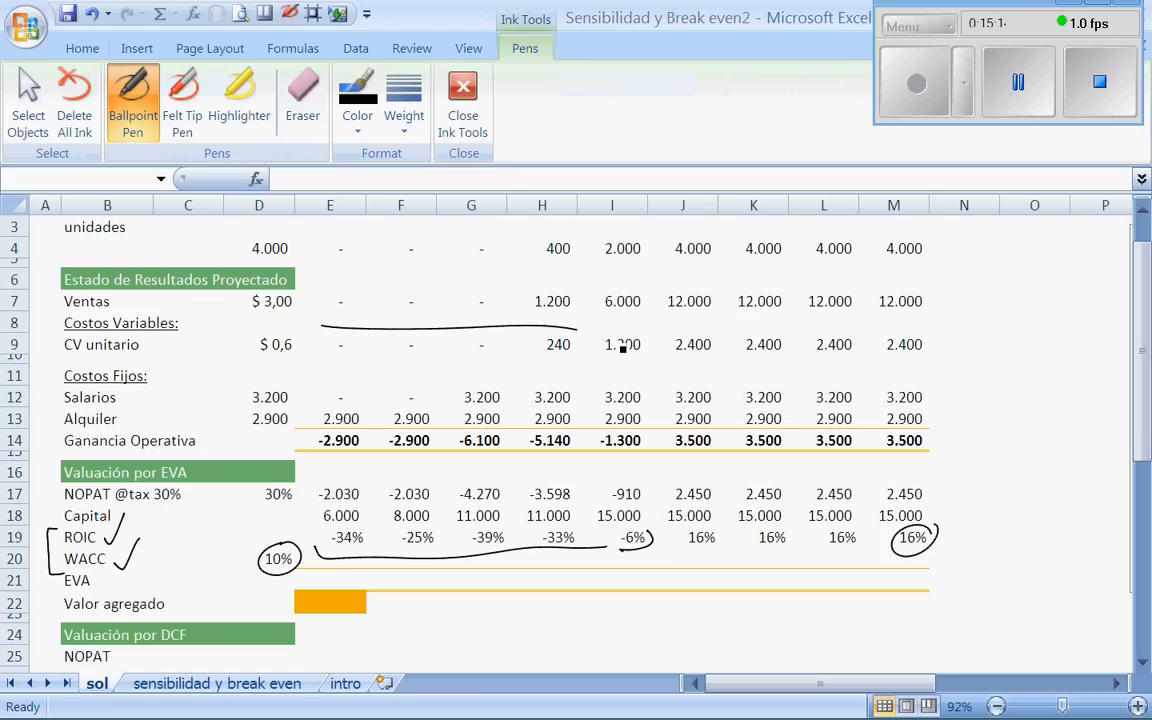
{"action": "mouse_move", "coordinate": [945, 526]}
{"action": "left_mouse_down"}
{"action": "mouse_move", "coordinate": [960, 564]}
{"action": "mouse_move", "coordinate": [947, 559]}
{"action": "left_mouse_up"}
{"action": "left_click_drag", "start_coordinate": [952, 518], "coordinate": [951, 566]}
{"action": "left_click", "coordinate": [1020, 84]}
{"action": "left_click", "coordinate": [920, 82]}
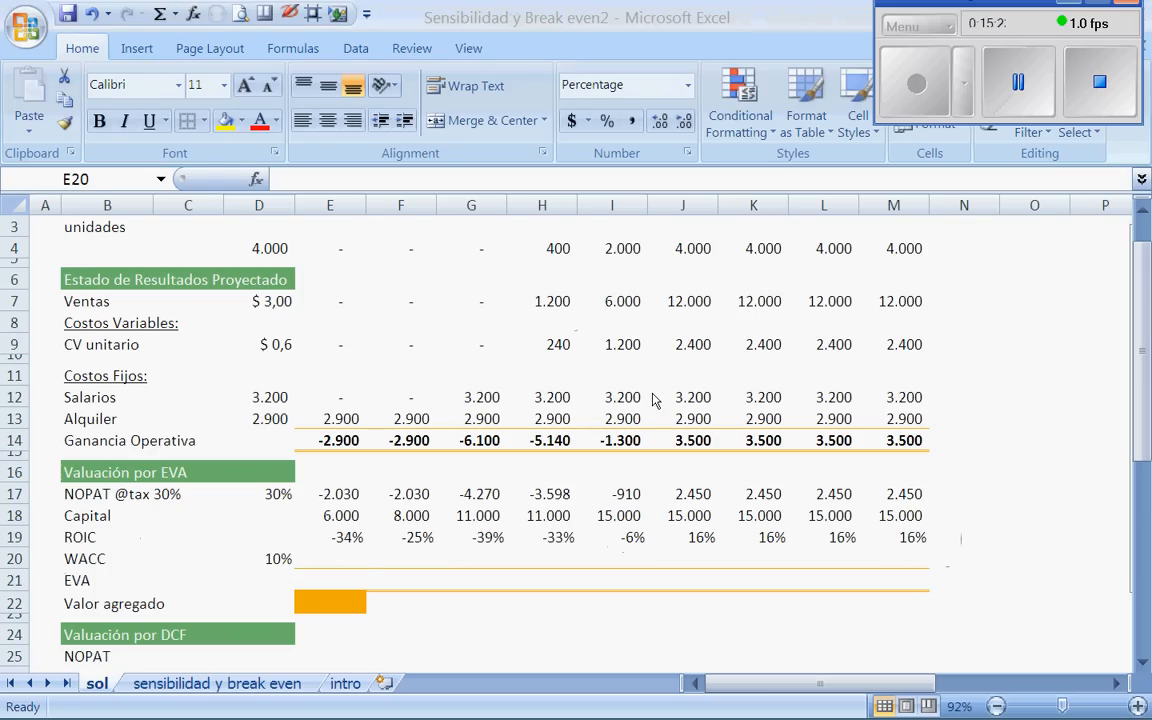
- Link the year 1 WACC in E20 to the rate beside it: +D20
{"action": "left_click", "coordinate": [352, 557]}
{"action": "type", "text": "+"}
{"action": "key", "text": "Left"}
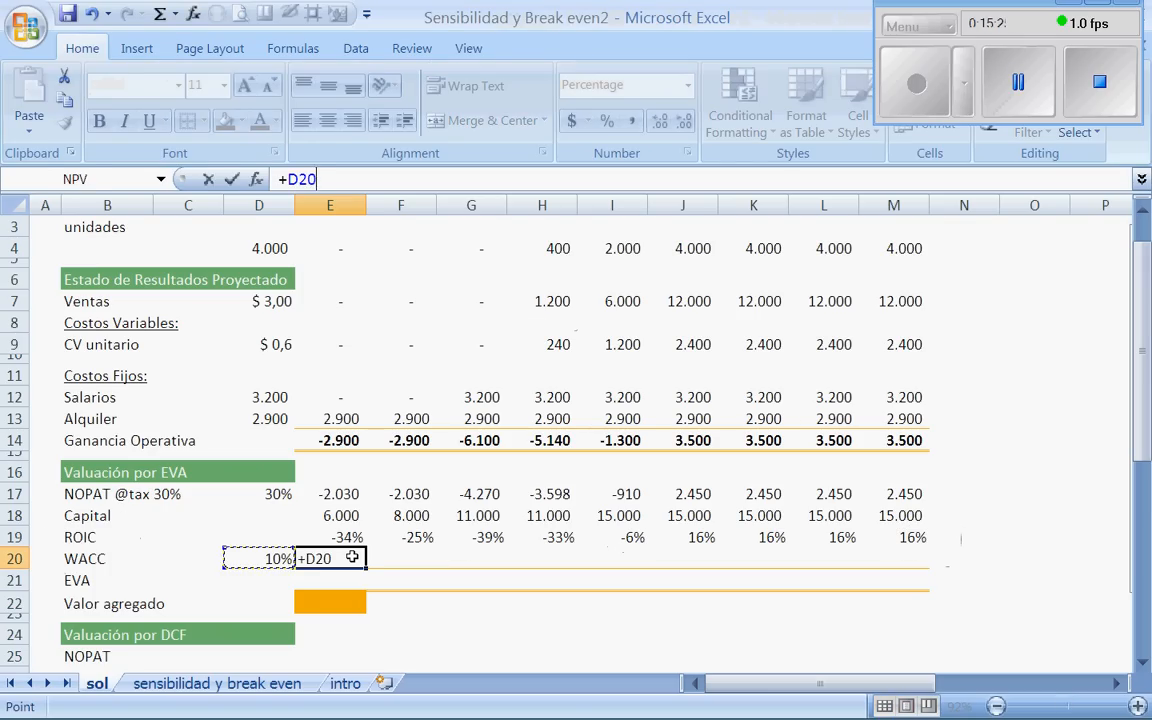
{"action": "key", "text": "ctrl+Return"}
- Copy the year 1 WACC formula in E20 across the row through M20
{"action": "key", "text": "ctrl+c"}
{"action": "key", "text": "shift+Right"}
{"action": "key", "text": "shift+Right"}
{"action": "key", "text": "shift+Right"}
{"action": "key", "text": "shift+Right"}
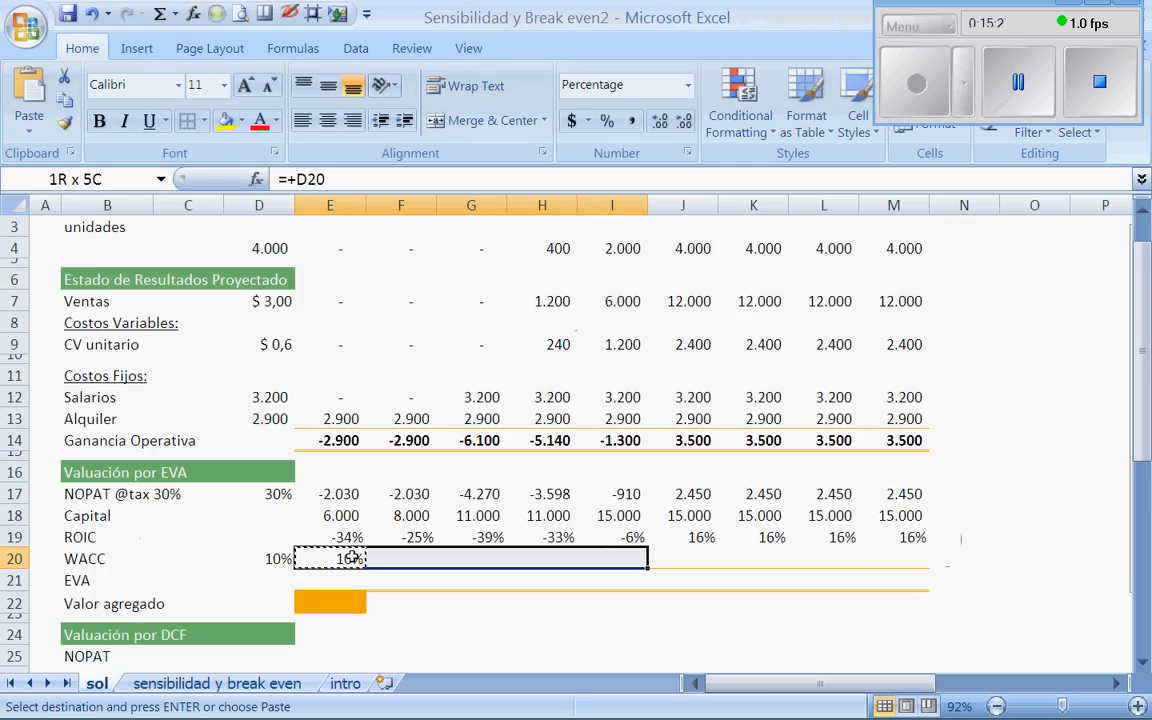
{"action": "key", "text": "shift+Right"}
{"action": "key", "text": "shift+Right"}
{"action": "key", "text": "shift+Right"}
{"action": "key", "text": "shift+Right"}
{"action": "key", "text": "Return"}
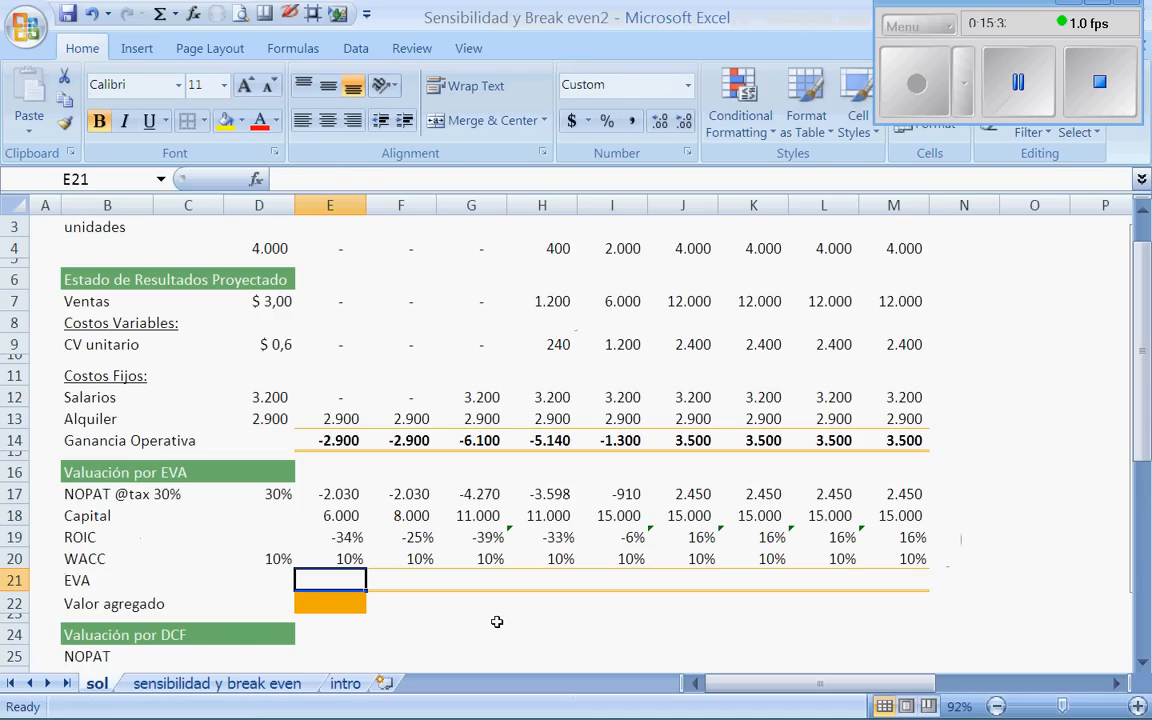
- Circle the EVA label and handwrite EVA = Capital (ROIC - WACC) in ink, underlining Capital and bracketing the last-year ROIC and WACC
{"action": "left_click", "coordinate": [290, 14]}
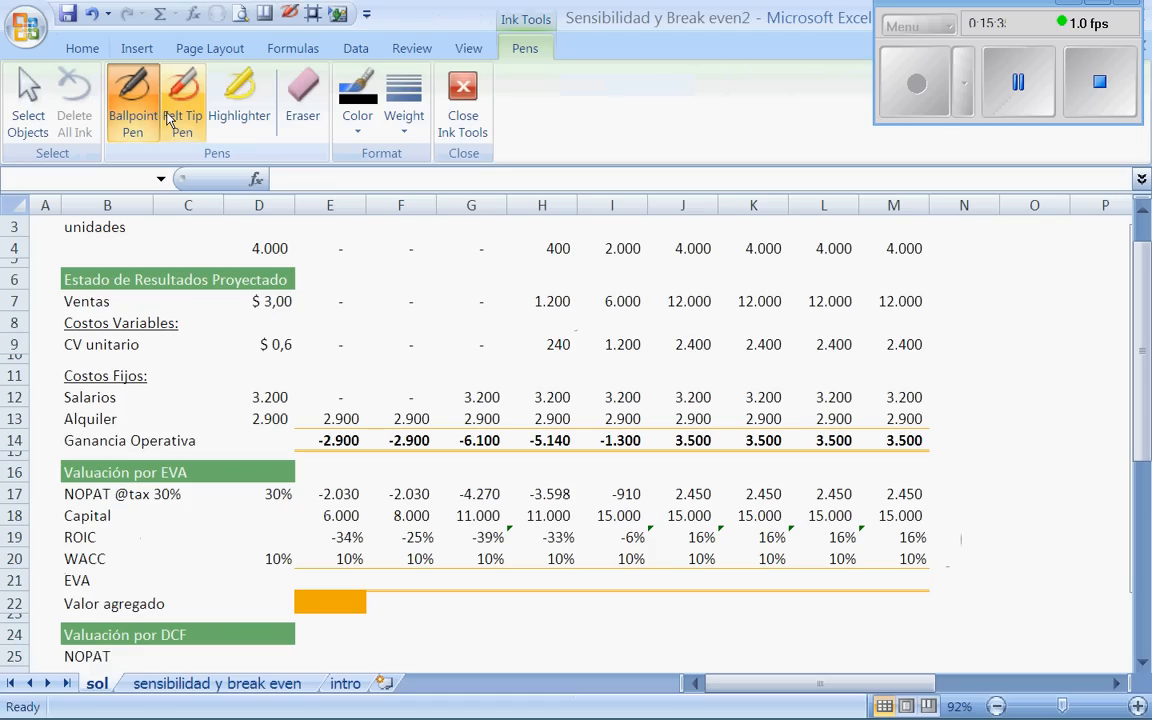
{"action": "mouse_move", "coordinate": [72, 566]}
{"action": "left_mouse_down"}
{"action": "mouse_move", "coordinate": [103, 593]}
{"action": "mouse_move", "coordinate": [70, 567]}
{"action": "left_mouse_up"}
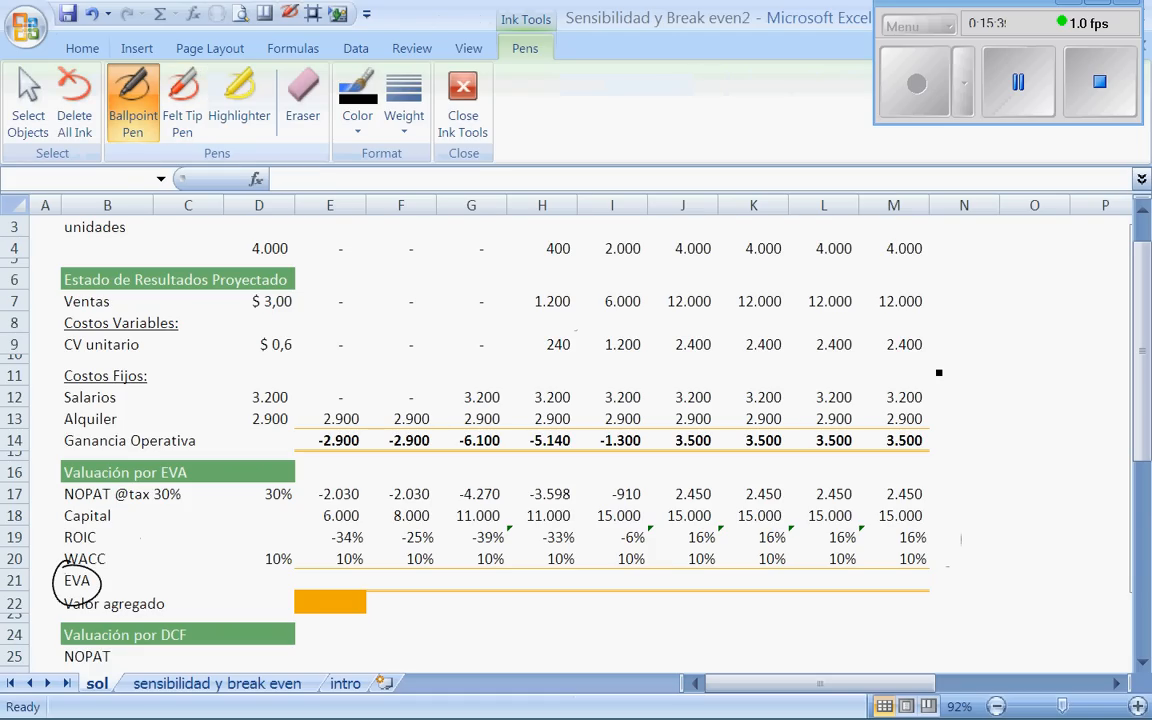
{"action": "left_click_drag", "start_coordinate": [427, 636], "coordinate": [476, 642]}
{"action": "mouse_move", "coordinate": [487, 636]}
{"action": "left_mouse_down"}
{"action": "mouse_move", "coordinate": [538, 651]}
{"action": "mouse_move", "coordinate": [666, 637]}
{"action": "mouse_move", "coordinate": [662, 649]}
{"action": "mouse_move", "coordinate": [688, 650]}
{"action": "left_mouse_up"}
{"action": "left_click_drag", "start_coordinate": [693, 643], "coordinate": [774, 652]}
{"action": "left_click_drag", "start_coordinate": [790, 635], "coordinate": [802, 655]}
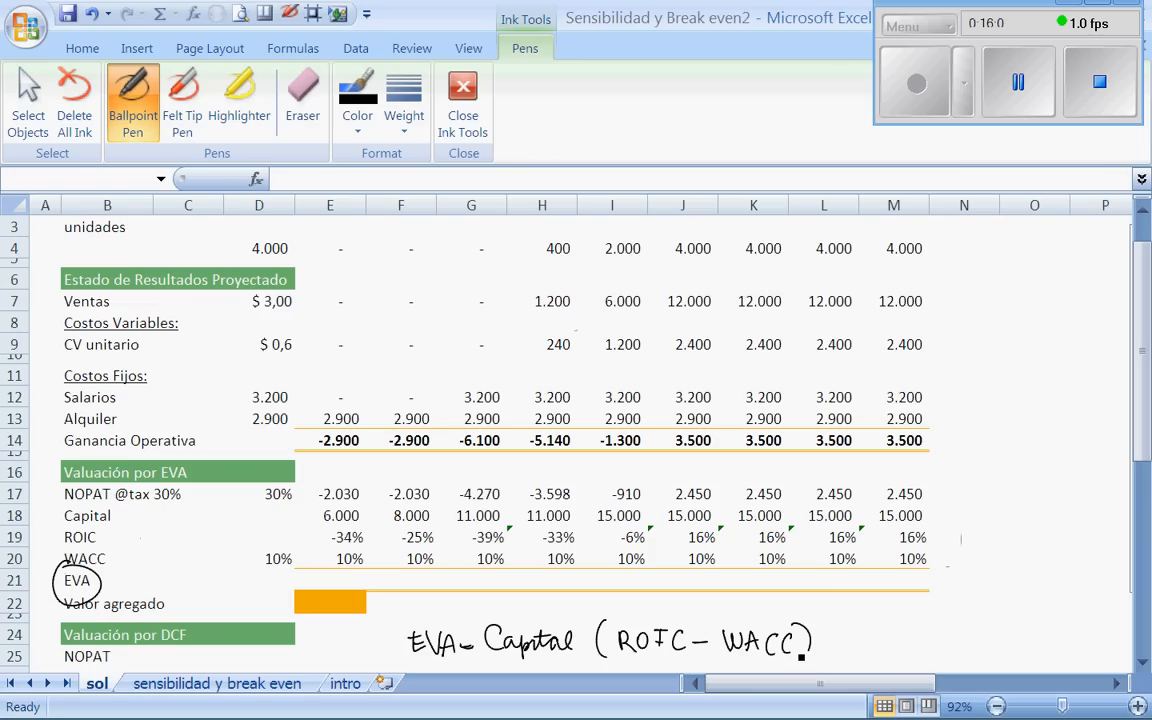
{"action": "left_click_drag", "start_coordinate": [929, 535], "coordinate": [944, 550]}
{"action": "left_click_drag", "start_coordinate": [483, 654], "coordinate": [597, 655]}
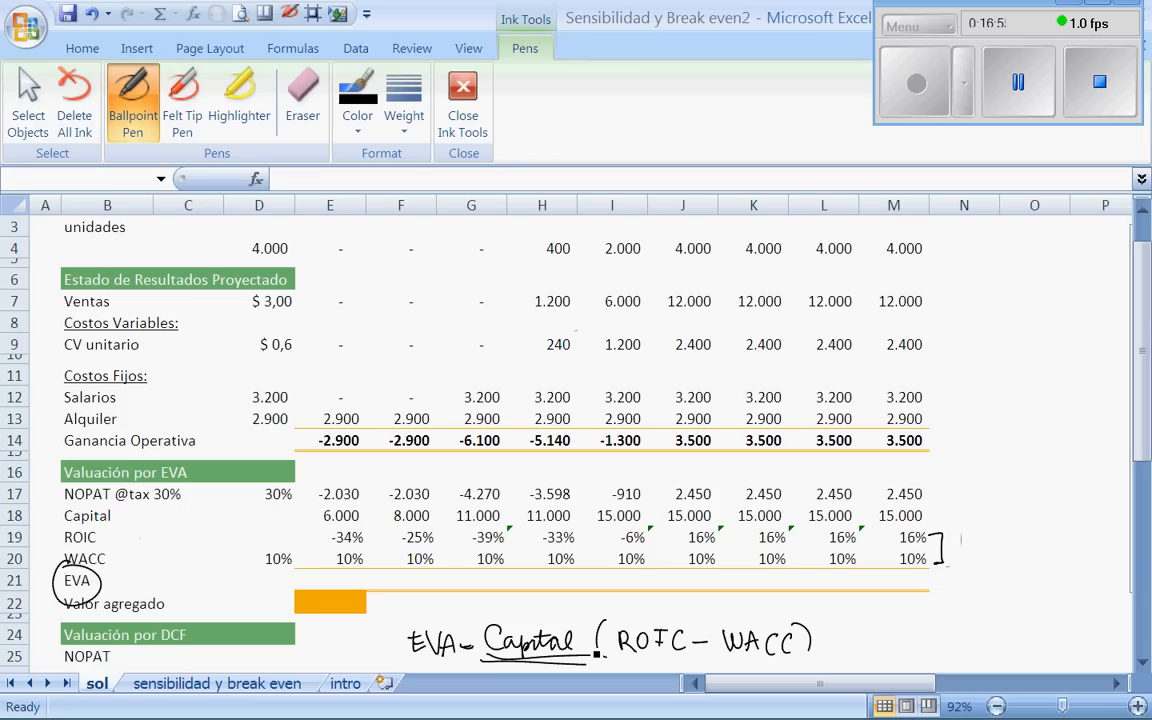
- Erase the handwritten EVA formula and the bracket beside ROIC and WACC, and leave ink mode
{"action": "left_click", "coordinate": [303, 100]}
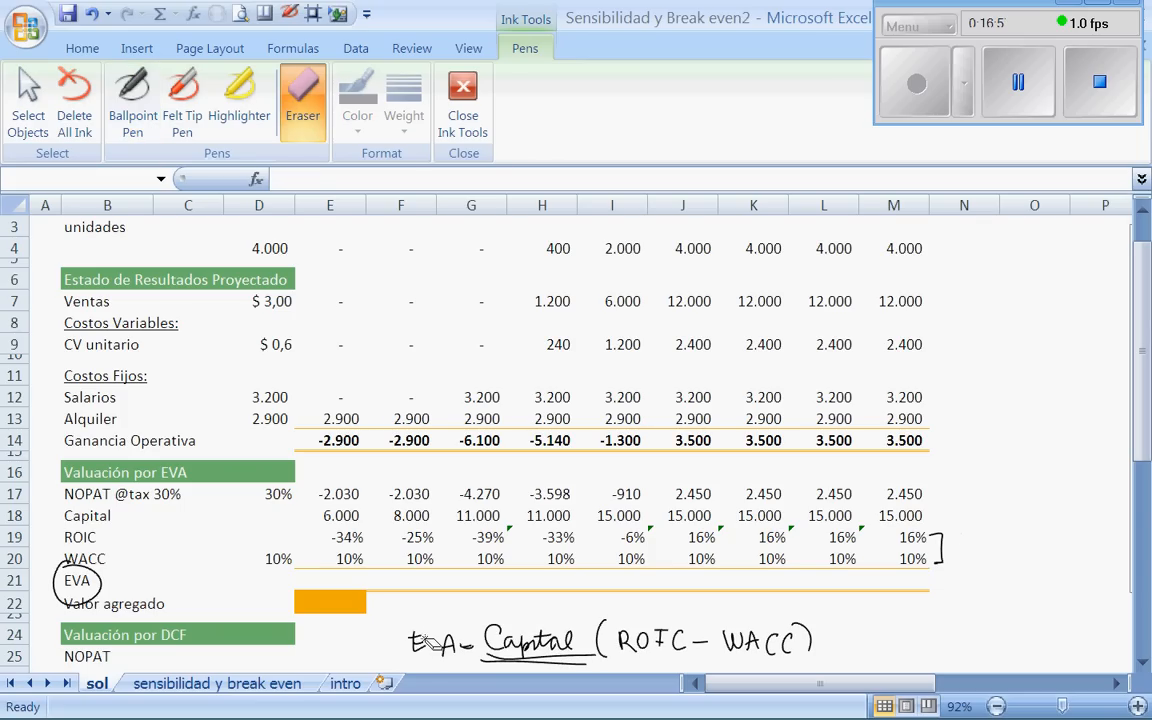
{"action": "mouse_move", "coordinate": [429, 641]}
{"action": "left_mouse_down"}
{"action": "mouse_move", "coordinate": [499, 658]}
{"action": "mouse_move", "coordinate": [625, 641]}
{"action": "mouse_move", "coordinate": [660, 659]}
{"action": "mouse_move", "coordinate": [728, 640]}
{"action": "mouse_move", "coordinate": [790, 646]}
{"action": "mouse_move", "coordinate": [836, 621]}
{"action": "left_mouse_up"}
{"action": "left_click", "coordinate": [940, 538]}
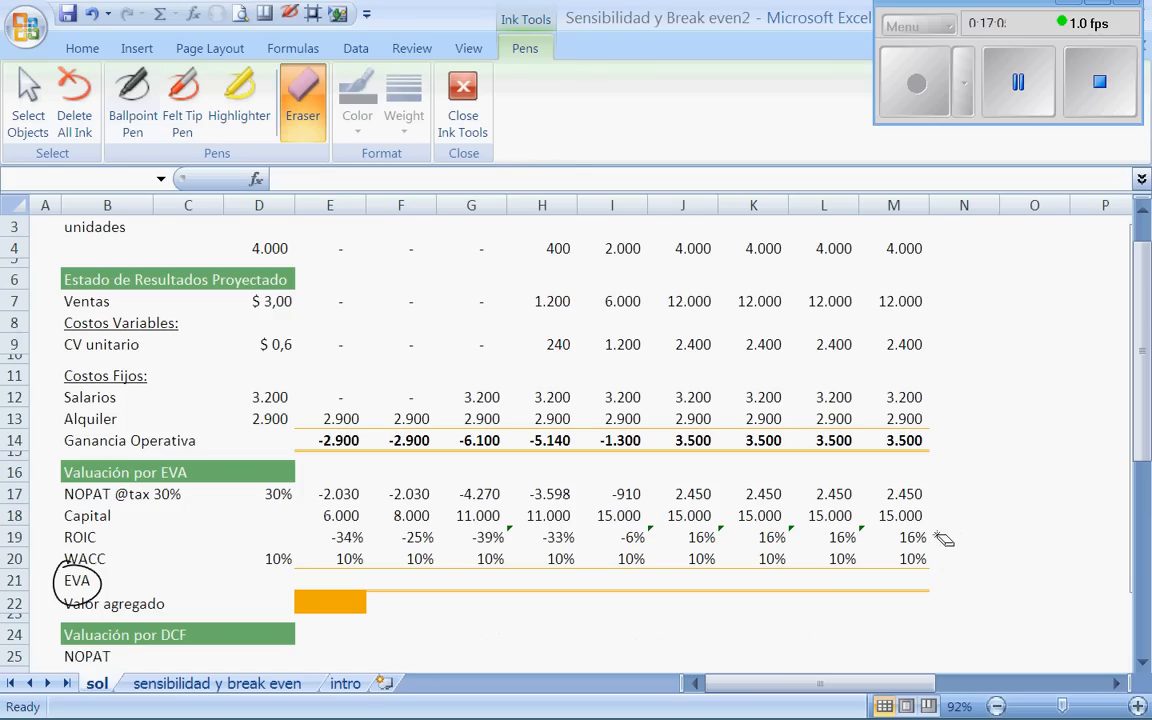
{"action": "left_click", "coordinate": [482, 115]}
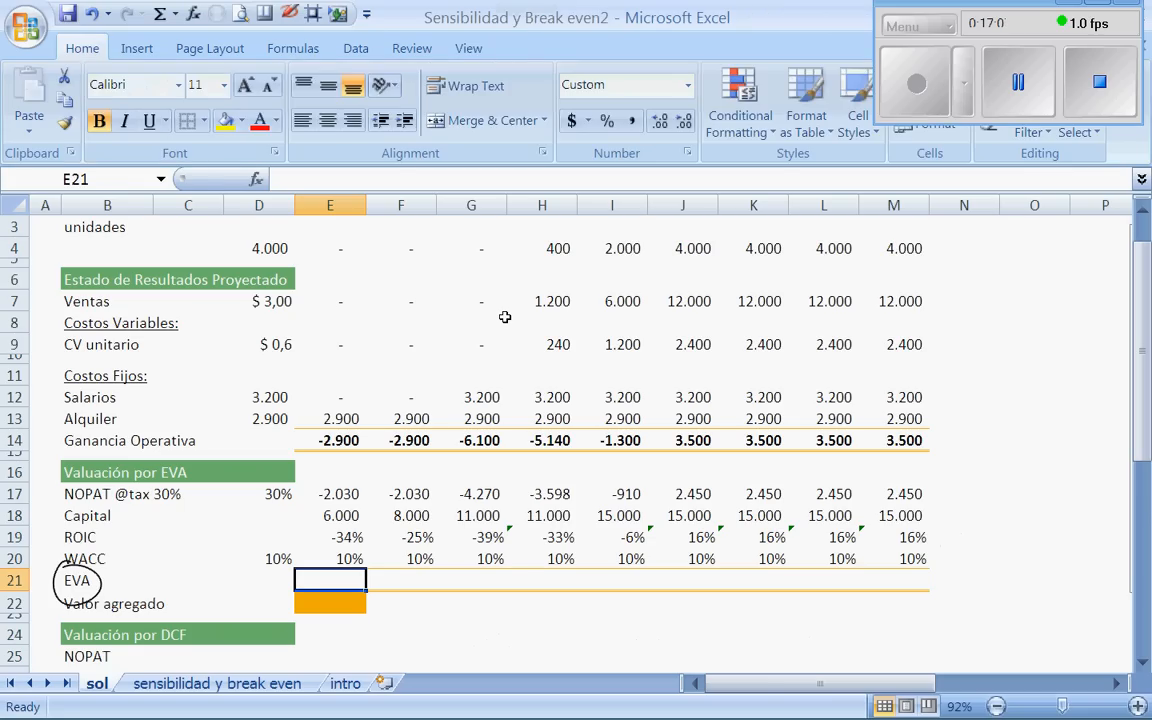
- Calculate year 1 EVA in E21 as Capital times the ROIC minus WACC spread: +E18*(E19-E20)
{"action": "type", "text": "+"}
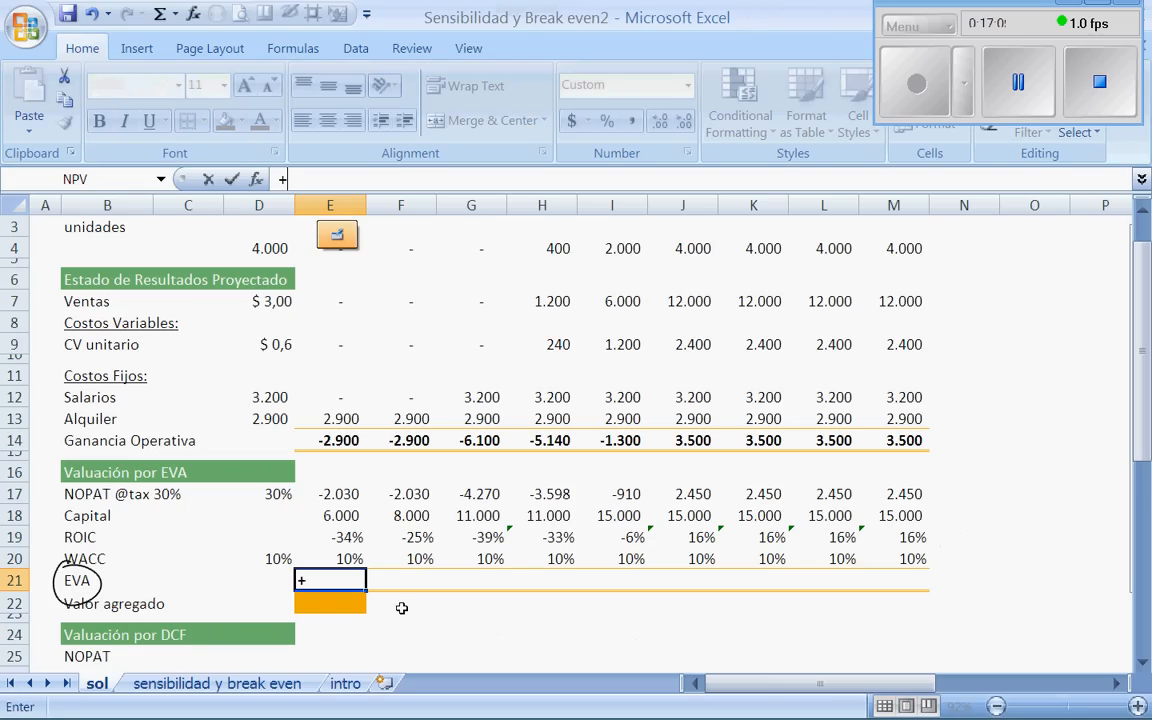
{"action": "left_click", "coordinate": [352, 515]}
{"action": "type", "text": "*"}
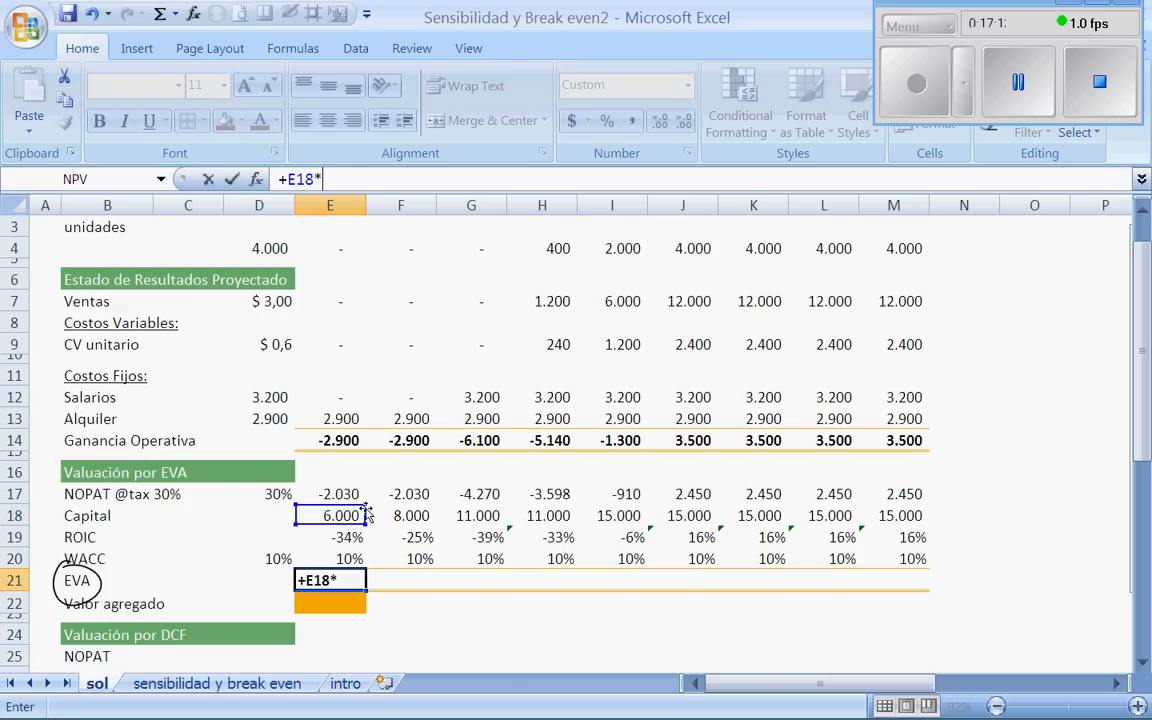
{"action": "type", "text": "("}
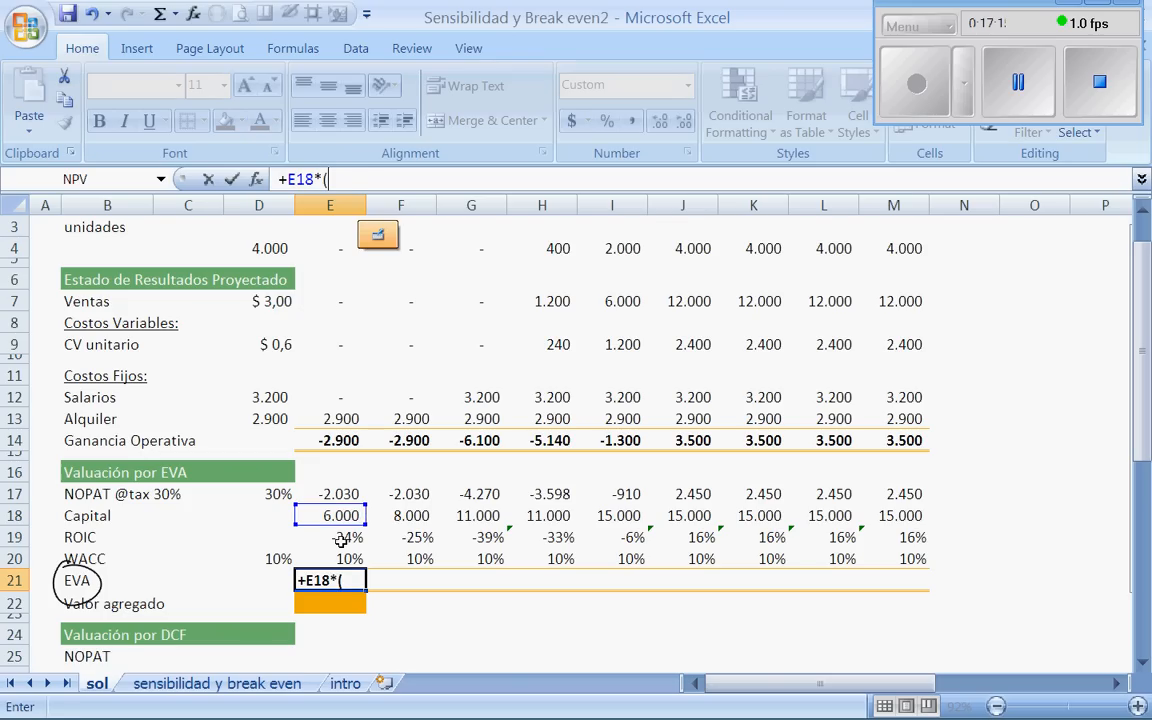
{"action": "left_click", "coordinate": [343, 539]}
{"action": "type", "text": "-"}
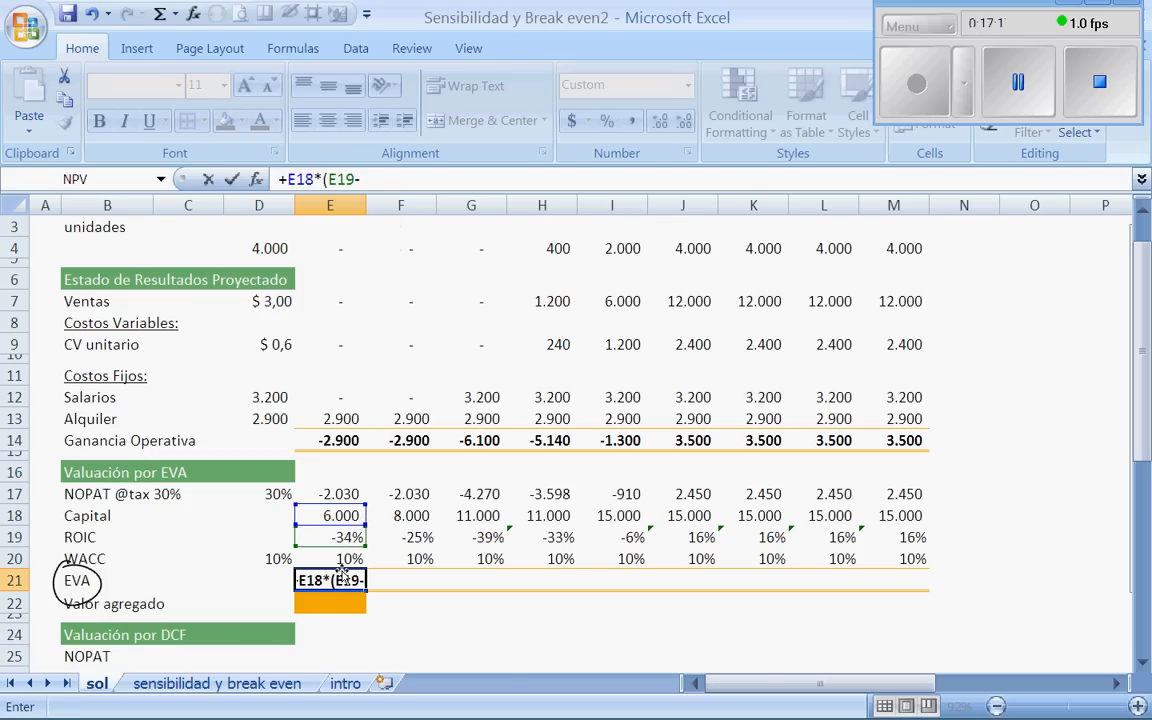
{"action": "left_click", "coordinate": [350, 560]}
{"action": "key", "text": "Return"}
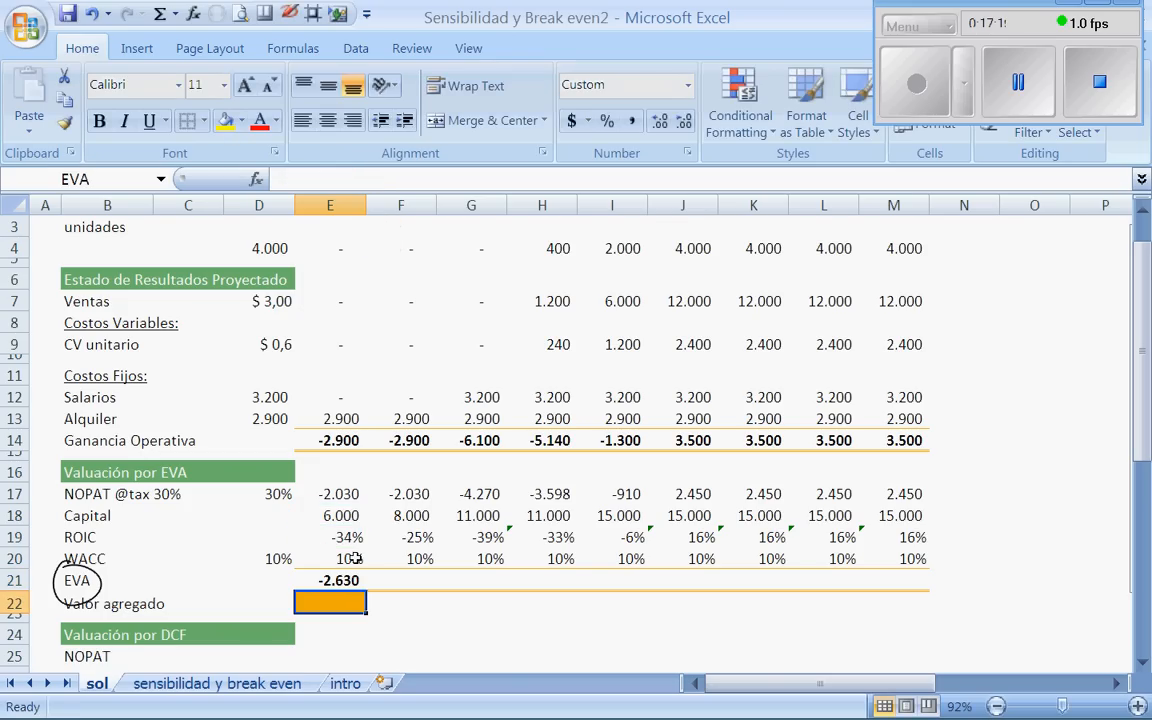
- Copy the year 1 EVA formula in E21 across the row through M21
{"action": "key", "text": "Up"}
{"action": "key", "text": "ctrl+c"}
{"action": "key", "text": "shift+Right"}
{"action": "key", "text": "shift+Right"}
{"action": "key", "text": "shift+Right"}
{"action": "key", "text": "shift+Right"}
{"action": "key", "text": "shift+Right"}
{"action": "key", "text": "shift+Right"}
{"action": "key", "text": "shift+Right"}
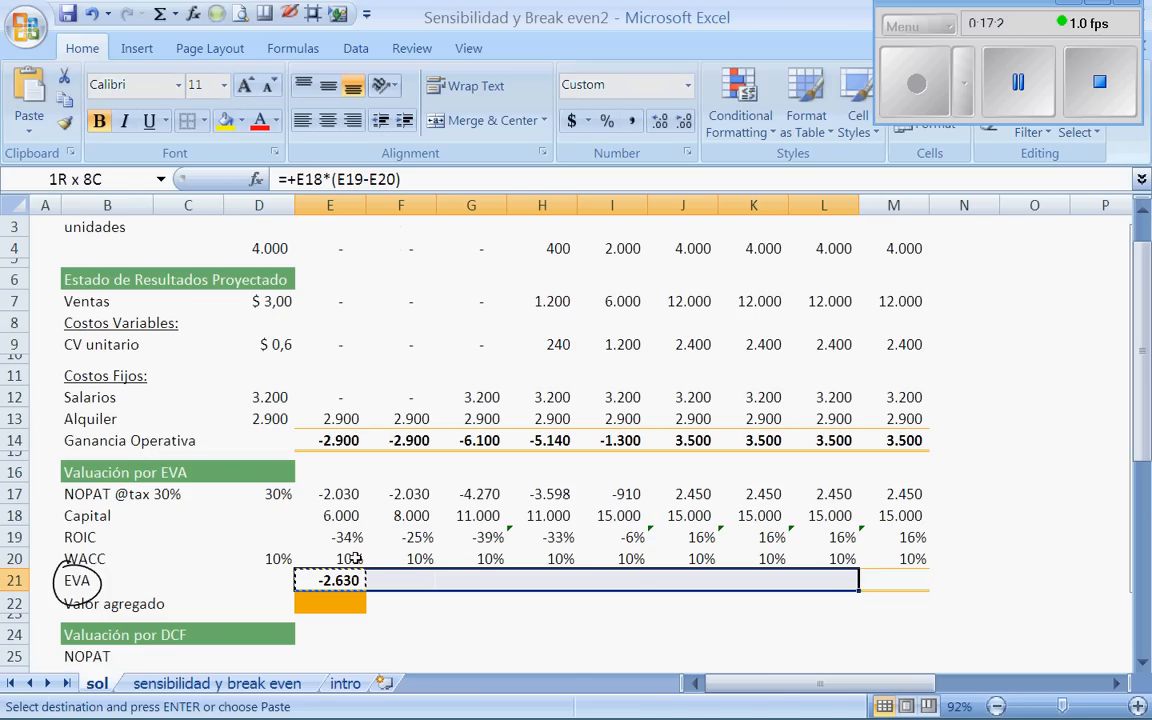
{"action": "key", "text": "shift+Right"}
{"action": "key", "text": "Return"}
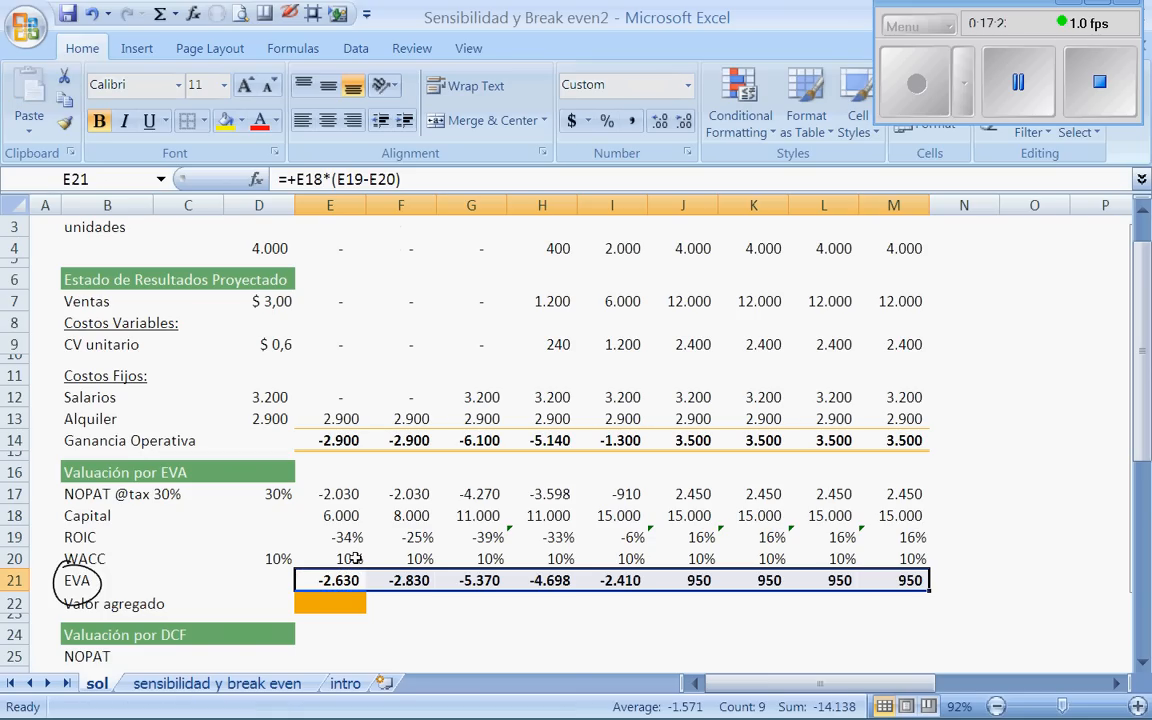
- Erase the ink circle around the EVA label and leave ink mode
{"action": "left_click", "coordinate": [289, 13]}
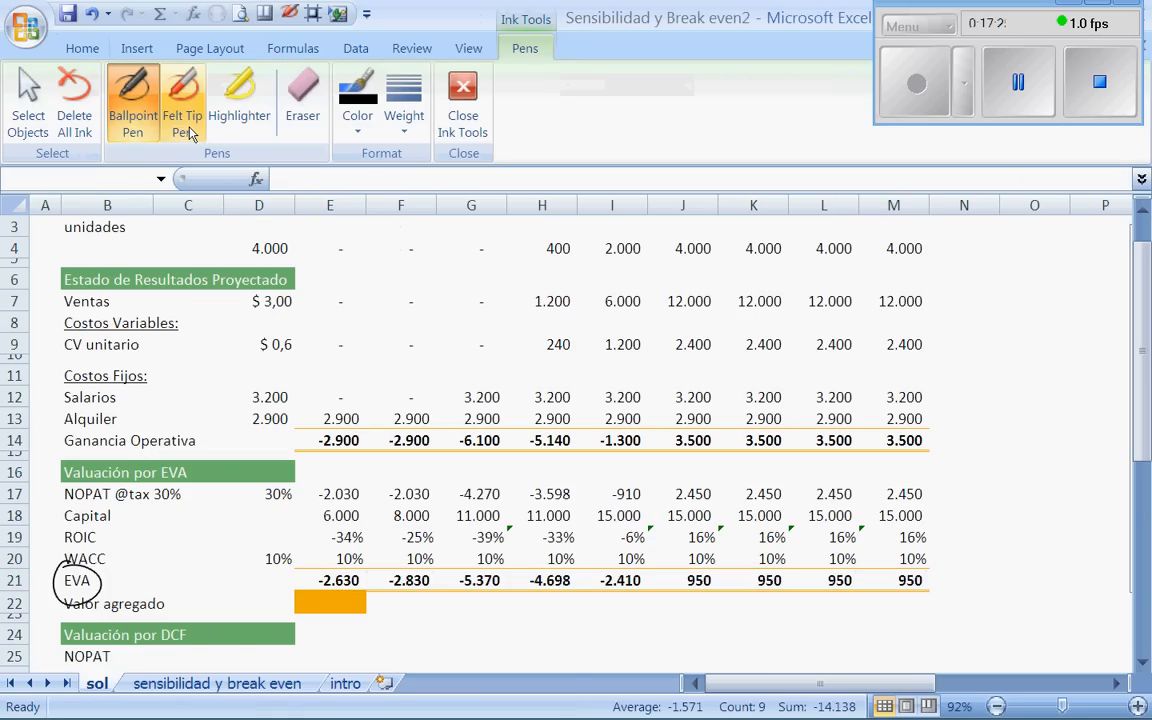
{"action": "left_click", "coordinate": [302, 100]}
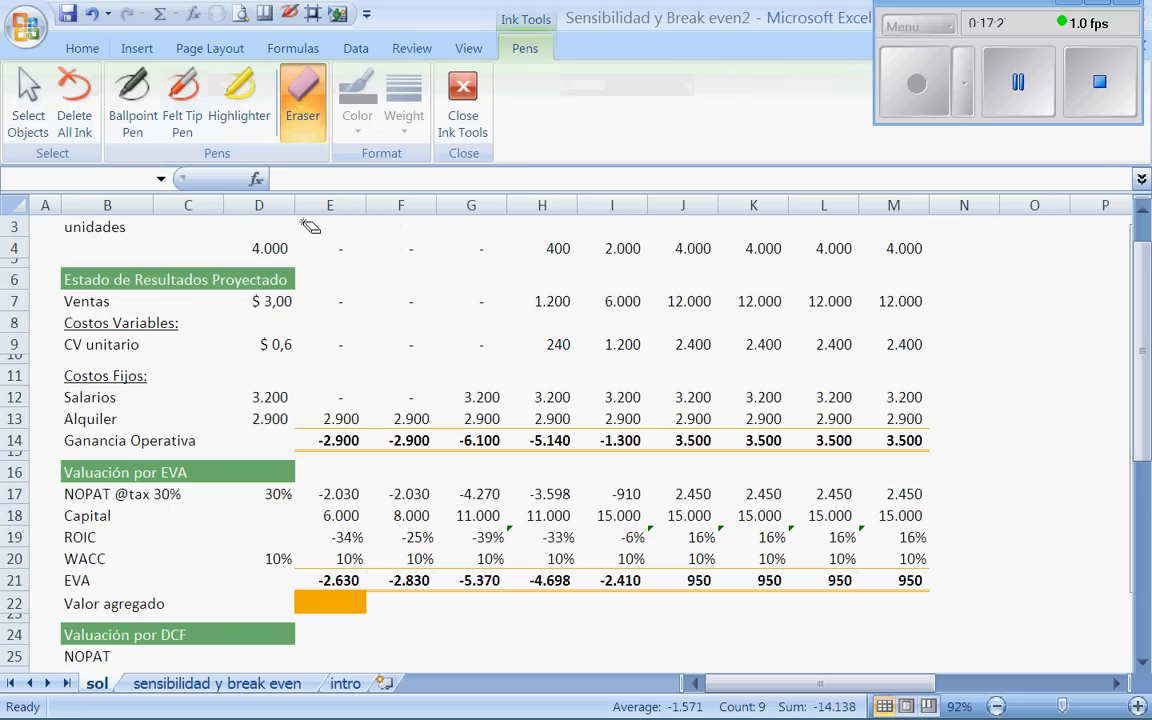
{"action": "left_click", "coordinate": [462, 95]}
{"action": "left_click", "coordinate": [984, 612]}
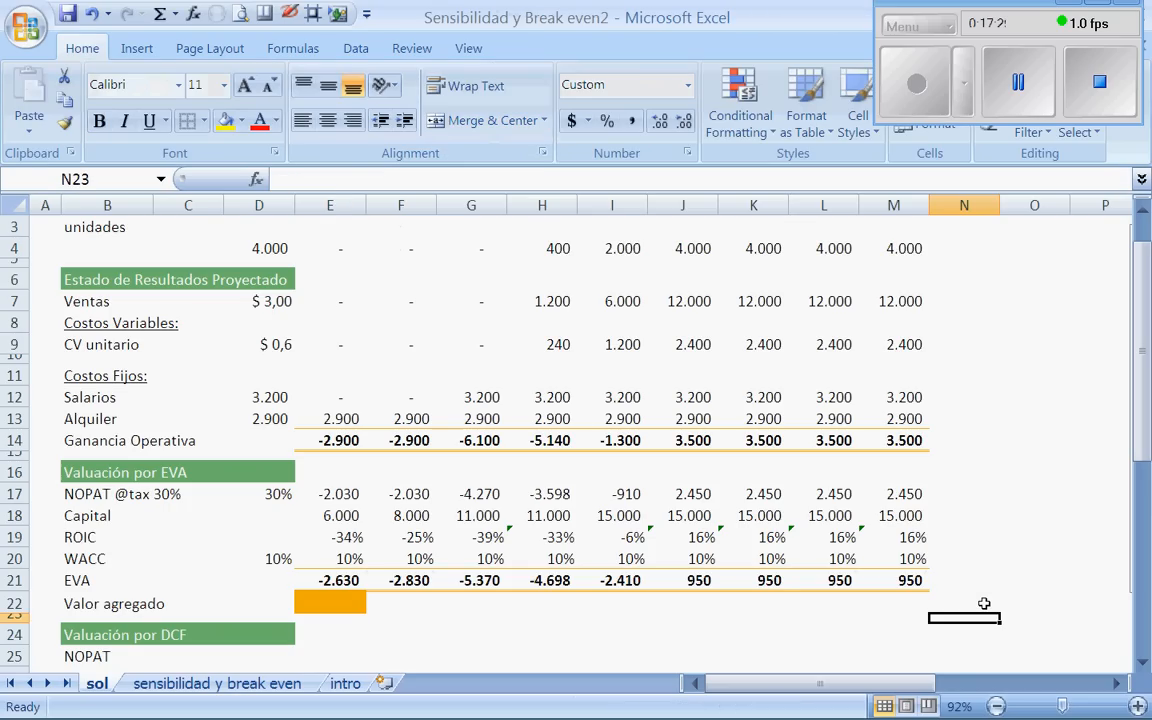
- Circle the last-year EVA in M21 in ink with a $ sign, tick its ROIC and WACC, and underline its Capital
{"action": "left_click", "coordinate": [291, 14]}
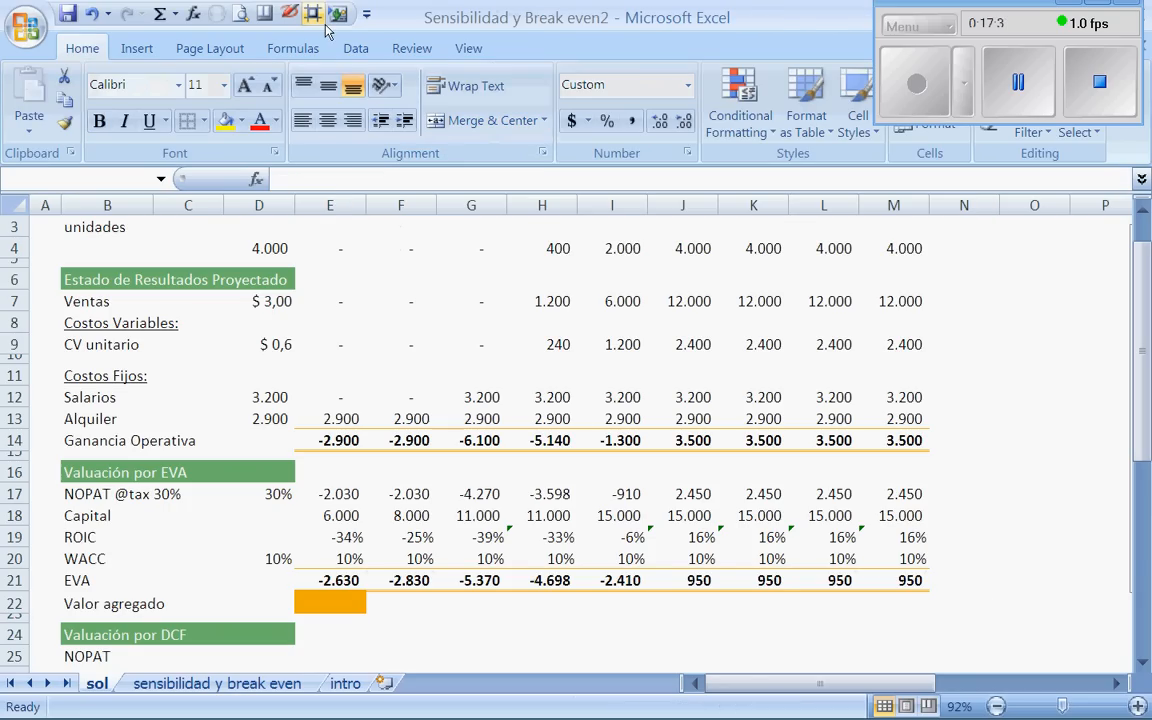
{"action": "mouse_move", "coordinate": [934, 575]}
{"action": "left_mouse_down"}
{"action": "mouse_move", "coordinate": [900, 569]}
{"action": "mouse_move", "coordinate": [936, 608]}
{"action": "left_mouse_up"}
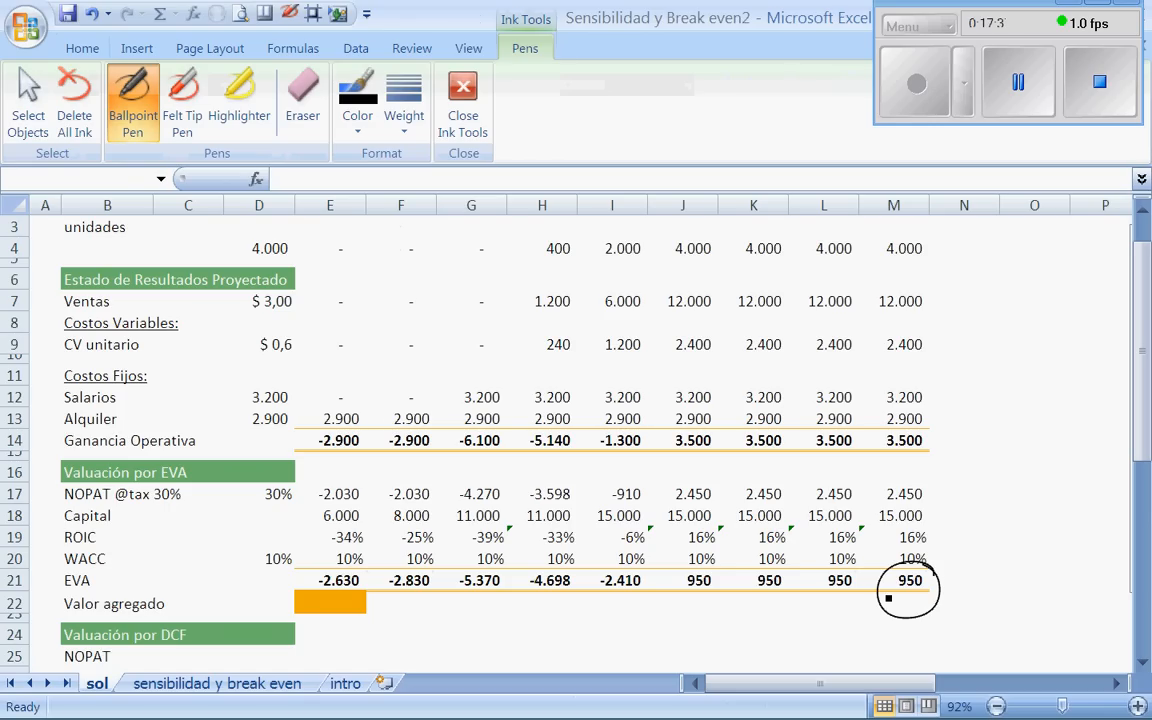
{"action": "left_click_drag", "start_coordinate": [888, 598], "coordinate": [882, 620]}
{"action": "mouse_move", "coordinate": [935, 531]}
{"action": "left_mouse_down"}
{"action": "mouse_move", "coordinate": [958, 521]}
{"action": "mouse_move", "coordinate": [965, 541]}
{"action": "left_mouse_up"}
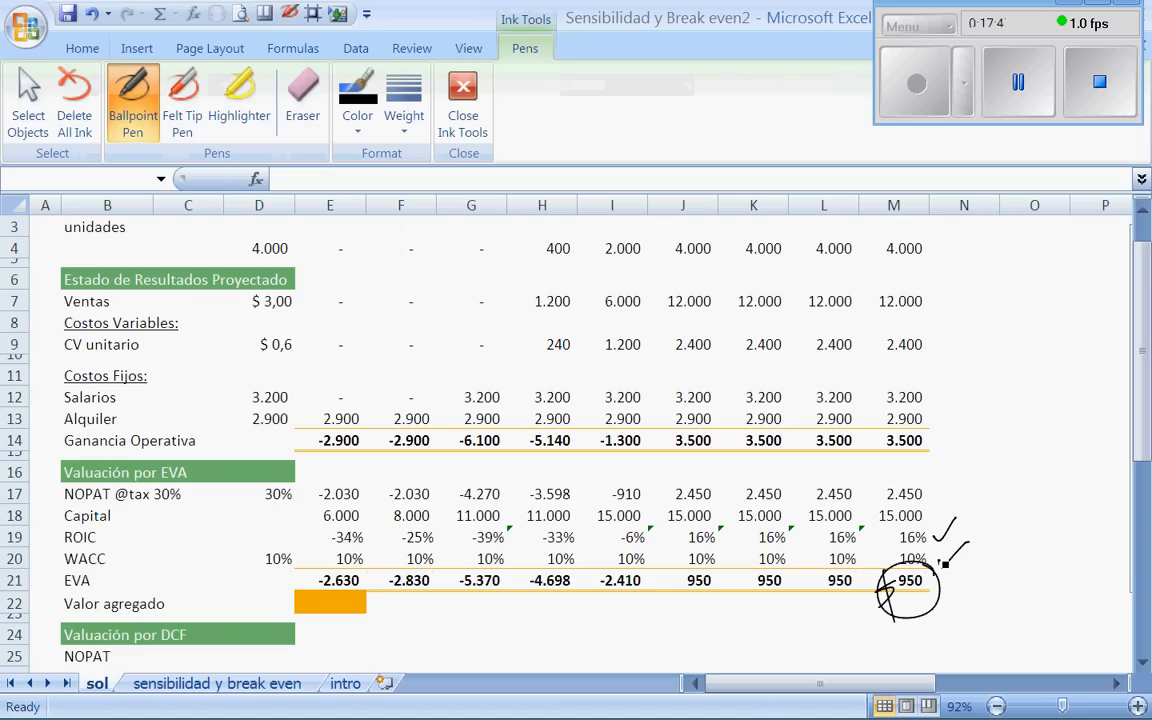
{"action": "left_click_drag", "start_coordinate": [875, 533], "coordinate": [937, 523]}
- Circle the EVA values in F21 to H21 in ink, loop the whole EVA row, double-underline K21 and L21, and circle the WACC rate in D20
{"action": "left_click_drag", "start_coordinate": [570, 578], "coordinate": [578, 568]}
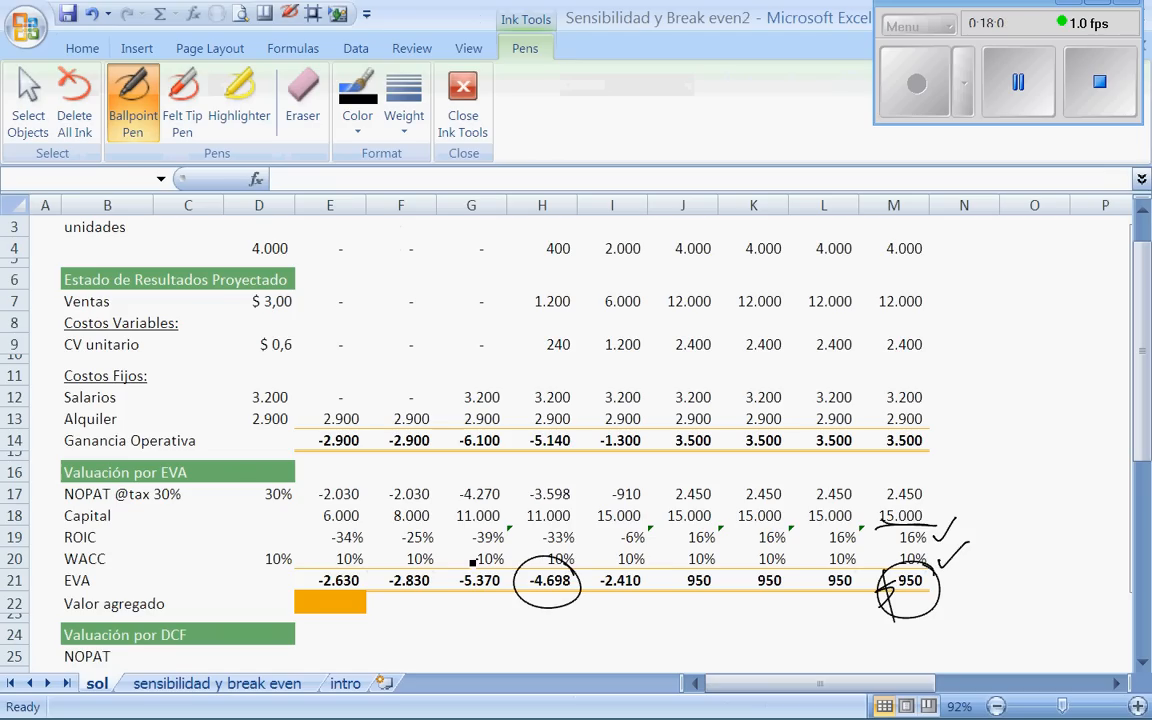
{"action": "left_click_drag", "start_coordinate": [472, 563], "coordinate": [468, 556]}
{"action": "left_click_drag", "start_coordinate": [400, 561], "coordinate": [449, 583]}
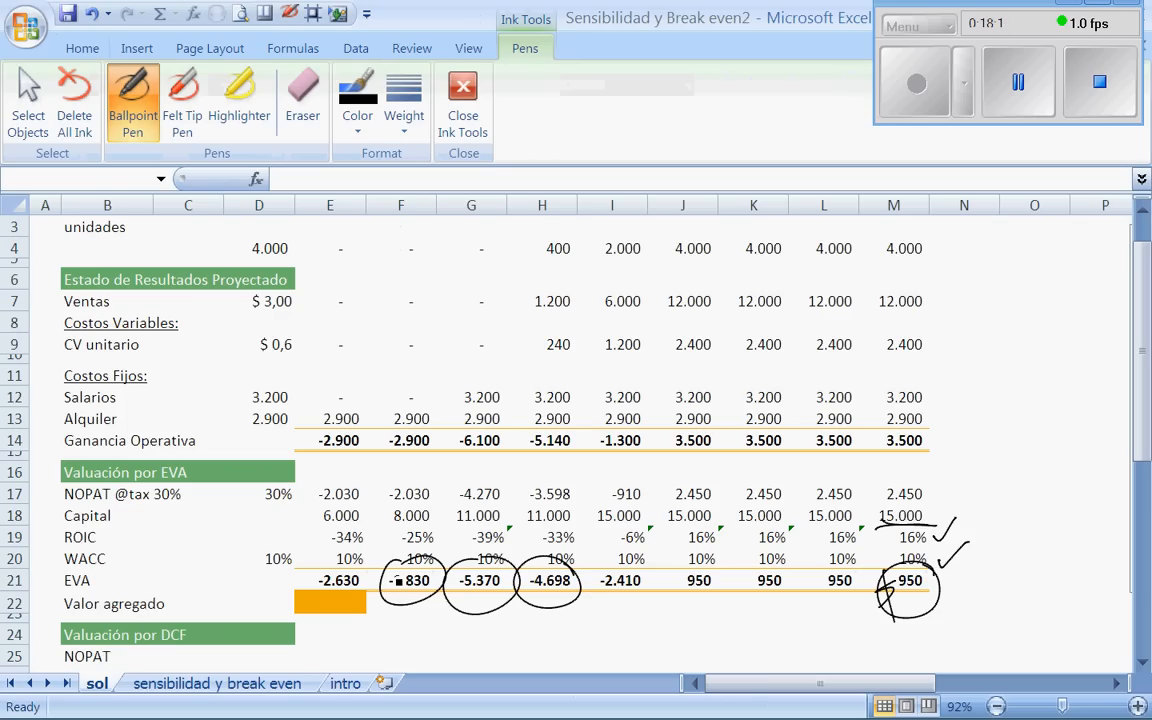
{"action": "mouse_move", "coordinate": [295, 558]}
{"action": "left_mouse_down"}
{"action": "mouse_move", "coordinate": [547, 616]}
{"action": "mouse_move", "coordinate": [388, 551]}
{"action": "mouse_move", "coordinate": [340, 606]}
{"action": "left_mouse_up"}
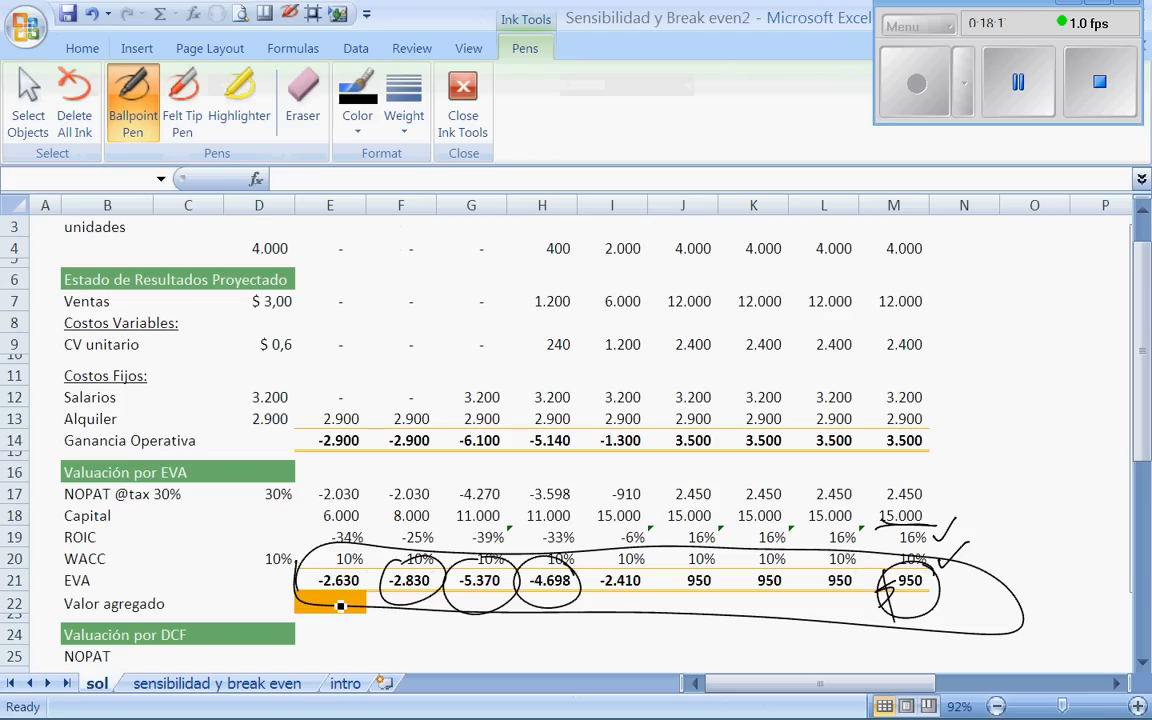
{"action": "left_click_drag", "start_coordinate": [866, 595], "coordinate": [820, 598]}
{"action": "left_click_drag", "start_coordinate": [868, 603], "coordinate": [820, 606]}
{"action": "left_click_drag", "start_coordinate": [746, 593], "coordinate": [794, 592]}
{"action": "left_click_drag", "start_coordinate": [746, 602], "coordinate": [794, 601]}
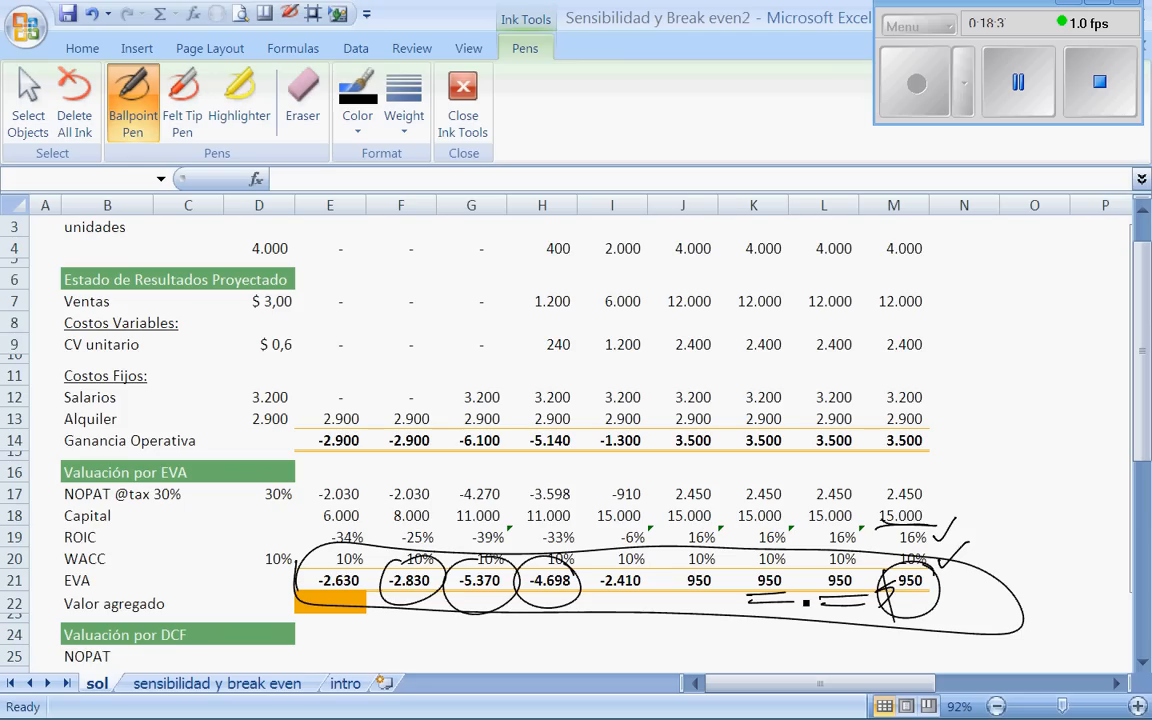
{"action": "mouse_move", "coordinate": [249, 533]}
{"action": "left_mouse_down"}
{"action": "mouse_move", "coordinate": [297, 584]}
{"action": "mouse_move", "coordinate": [251, 517]}
{"action": "left_mouse_up"}
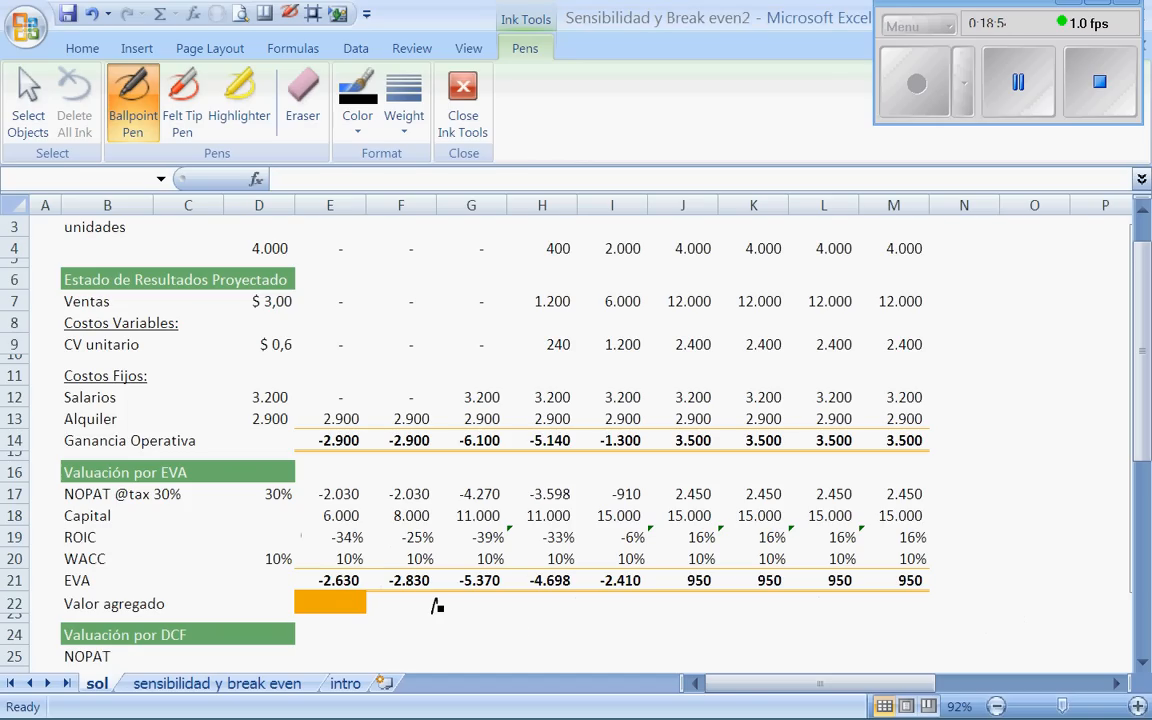
- Handwrite the discount factor 1/(1+r)^1 below the EVA row, circle the year 1 valuation column, and add continuation dots
{"action": "left_click_drag", "start_coordinate": [437, 606], "coordinate": [434, 616]}
{"action": "left_click_drag", "start_coordinate": [396, 626], "coordinate": [490, 620]}
{"action": "mouse_move", "coordinate": [417, 637]}
{"action": "left_mouse_down"}
{"action": "mouse_move", "coordinate": [415, 662]}
{"action": "mouse_move", "coordinate": [427, 656]}
{"action": "left_mouse_up"}
{"action": "left_click_drag", "start_coordinate": [441, 639], "coordinate": [440, 657]}
{"action": "left_click_drag", "start_coordinate": [434, 646], "coordinate": [477, 660]}
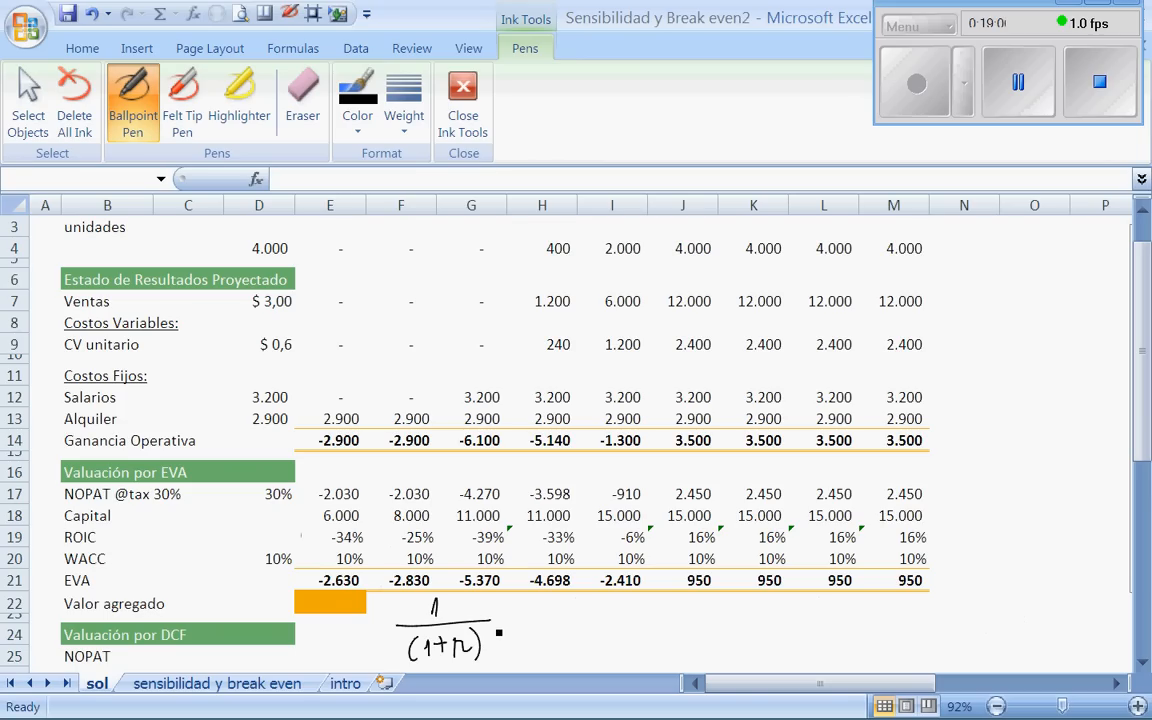
{"action": "left_click_drag", "start_coordinate": [482, 625], "coordinate": [487, 636]}
{"action": "left_click_drag", "start_coordinate": [352, 466], "coordinate": [358, 477]}
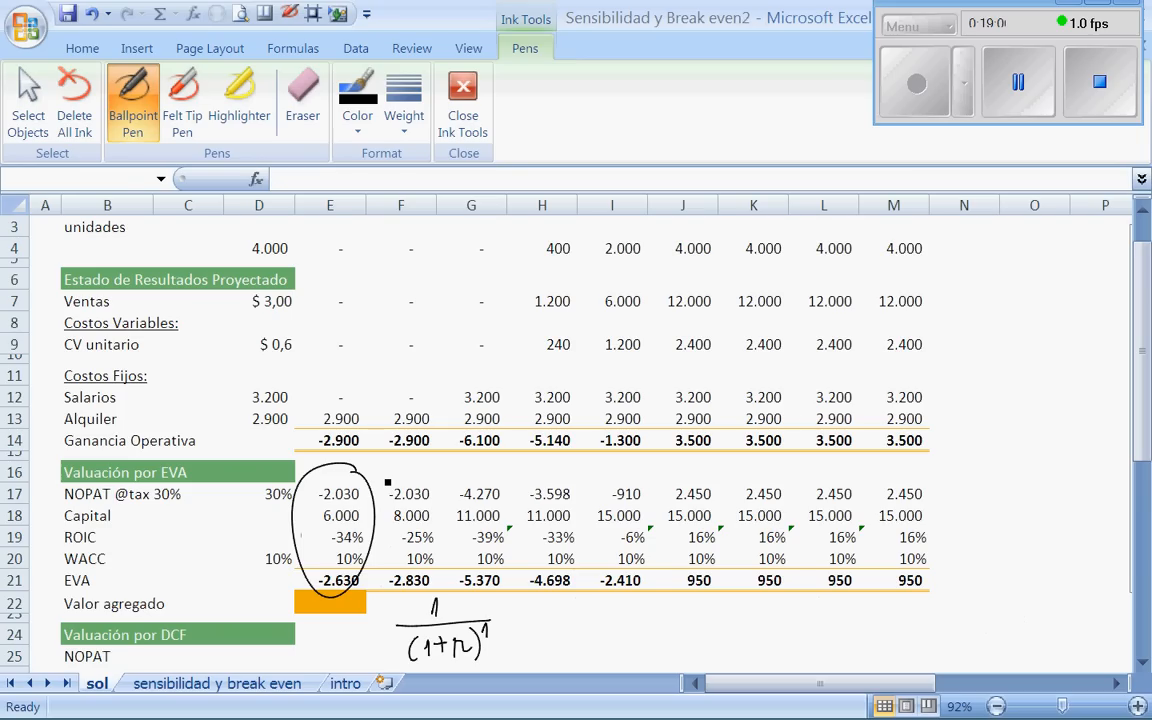
{"action": "left_click", "coordinate": [524, 632]}
{"action": "left_click", "coordinate": [534, 632]}
{"action": "left_click", "coordinate": [546, 633]}
{"action": "left_click", "coordinate": [556, 630]}
- Circle the year 8 valuation figures in column L and handwrite the discount factor 1/(1+r)^8 beneath them
{"action": "left_click_drag", "start_coordinate": [838, 465], "coordinate": [862, 478]}
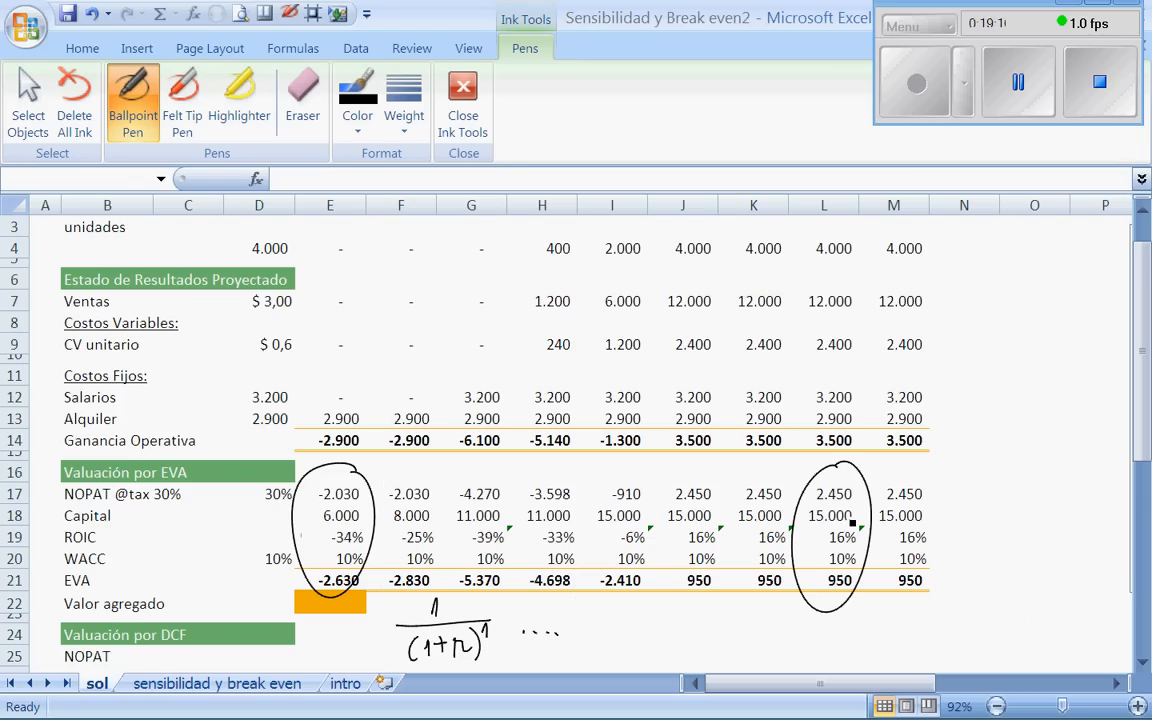
{"action": "mouse_move", "coordinate": [822, 613]}
{"action": "left_mouse_down"}
{"action": "mouse_move", "coordinate": [856, 631]}
{"action": "mouse_move", "coordinate": [793, 666]}
{"action": "left_mouse_up"}
{"action": "left_click_drag", "start_coordinate": [803, 652], "coordinate": [810, 663]}
{"action": "left_click_drag", "start_coordinate": [822, 650], "coordinate": [831, 655]}
{"action": "left_click_drag", "start_coordinate": [834, 651], "coordinate": [850, 667]}
{"action": "left_click_drag", "start_coordinate": [868, 637], "coordinate": [868, 629]}
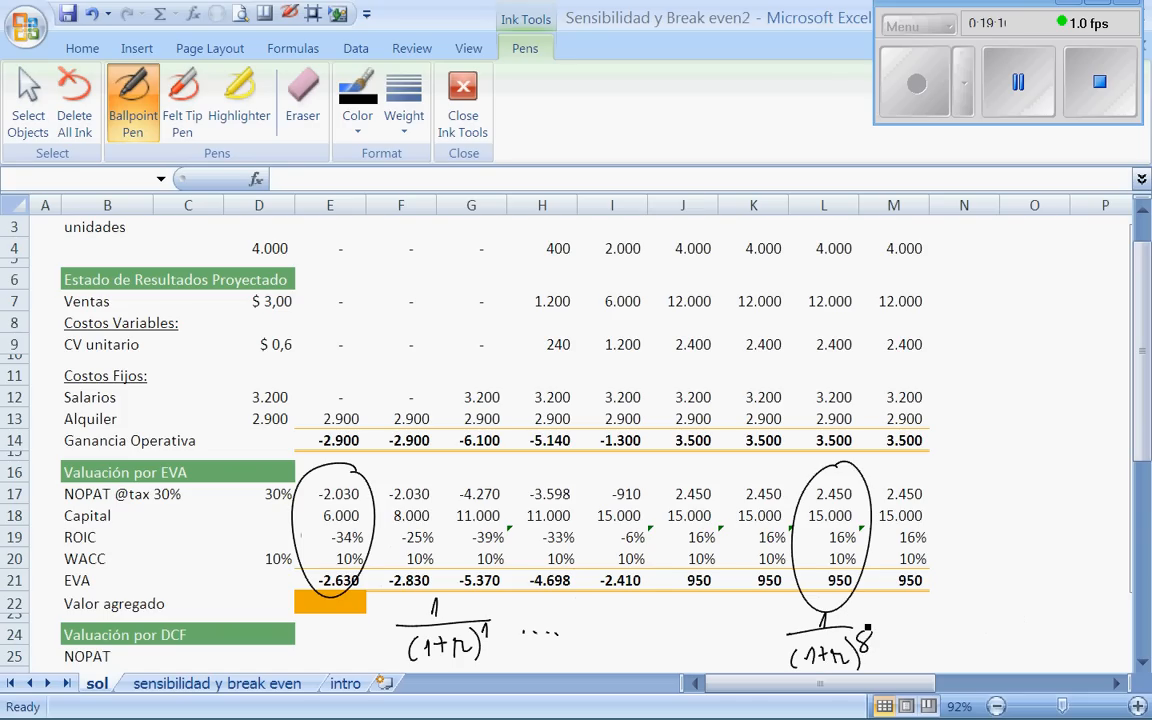
{"action": "left_click", "coordinate": [1018, 82]}
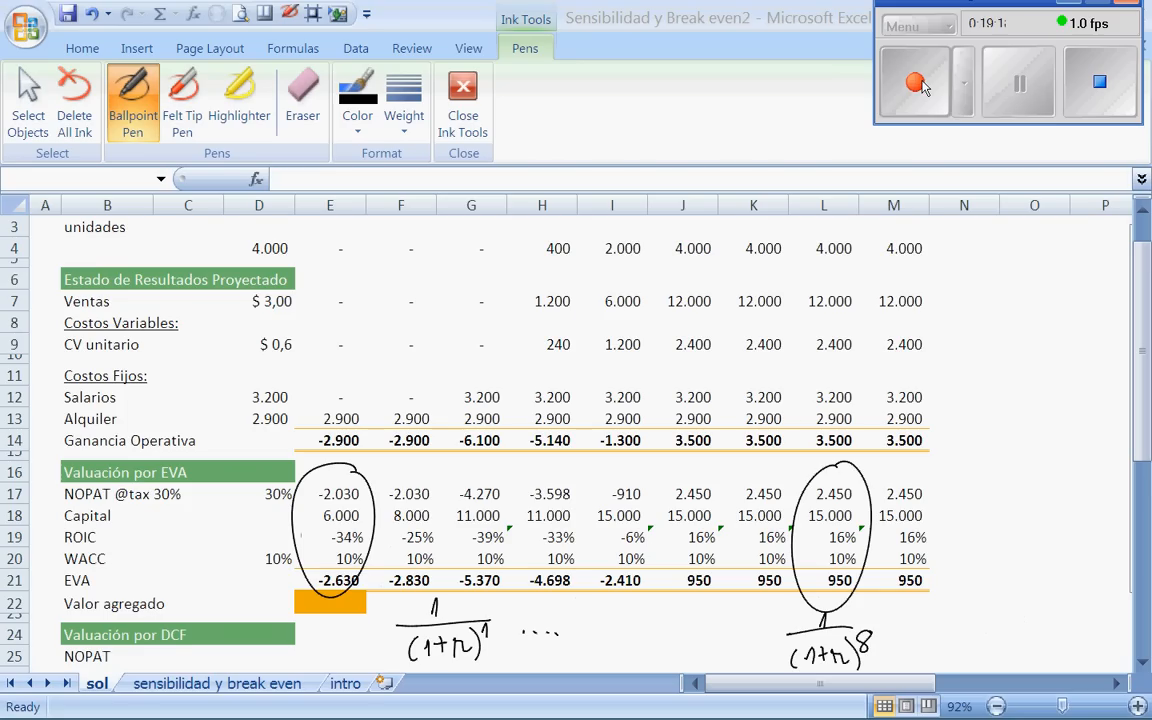
{"action": "left_click", "coordinate": [921, 87]}
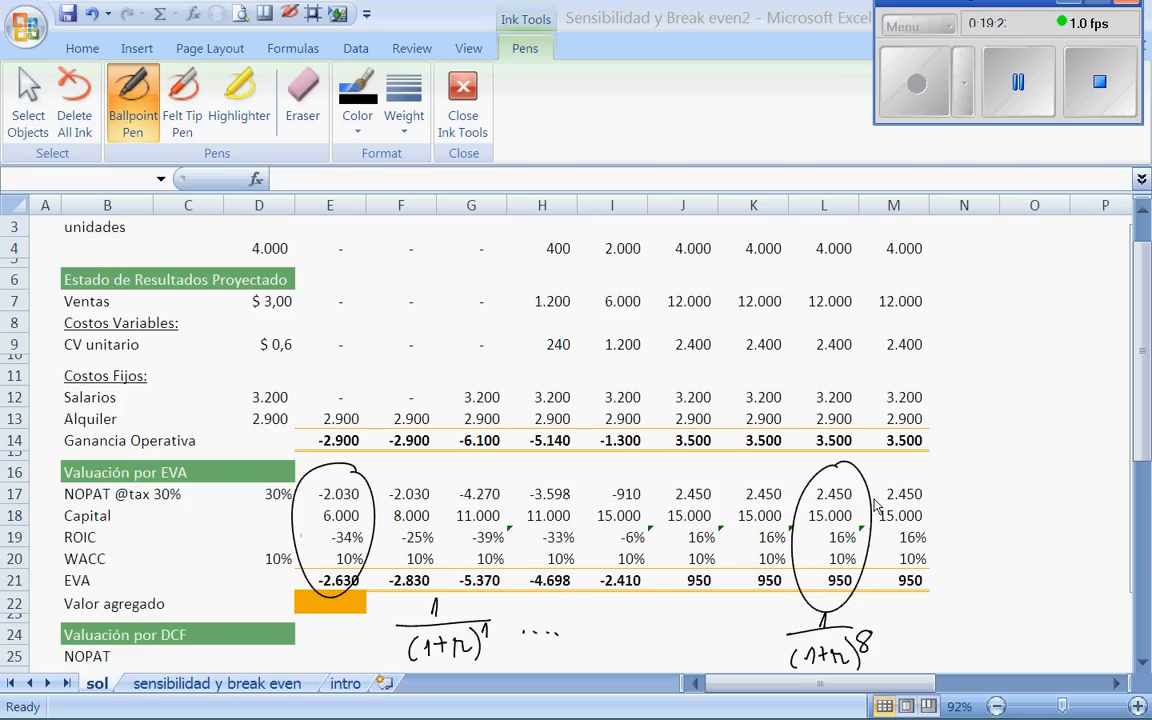
- Box the column M figures with an outgoing arrow, and handwrite the perpetuity factor 1/r beneath, multiplied by the bracketed 1/(1+r)^8
{"action": "left_click_drag", "start_coordinate": [878, 478], "coordinate": [887, 472]}
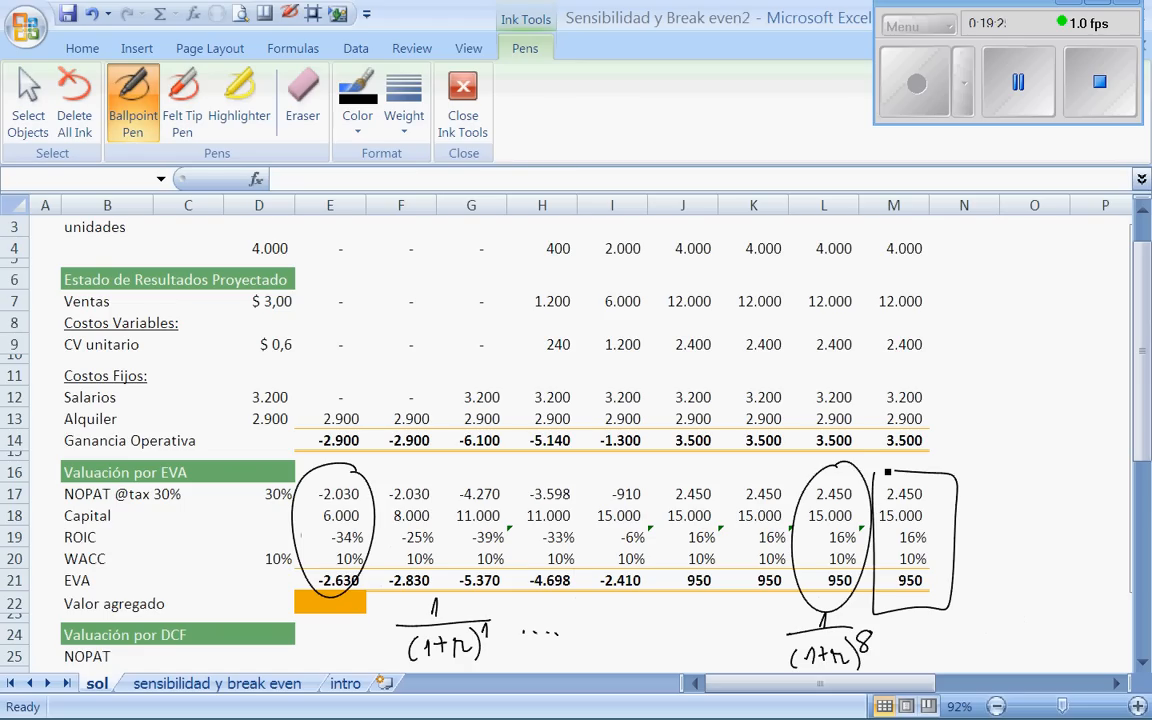
{"action": "mouse_move", "coordinate": [952, 533]}
{"action": "left_mouse_down"}
{"action": "mouse_move", "coordinate": [1010, 534]}
{"action": "mouse_move", "coordinate": [997, 543]}
{"action": "left_mouse_up"}
{"action": "left_click_drag", "start_coordinate": [936, 619], "coordinate": [940, 633]}
{"action": "mouse_move", "coordinate": [908, 637]}
{"action": "left_mouse_down"}
{"action": "mouse_move", "coordinate": [998, 640]}
{"action": "mouse_move", "coordinate": [958, 658]}
{"action": "left_mouse_up"}
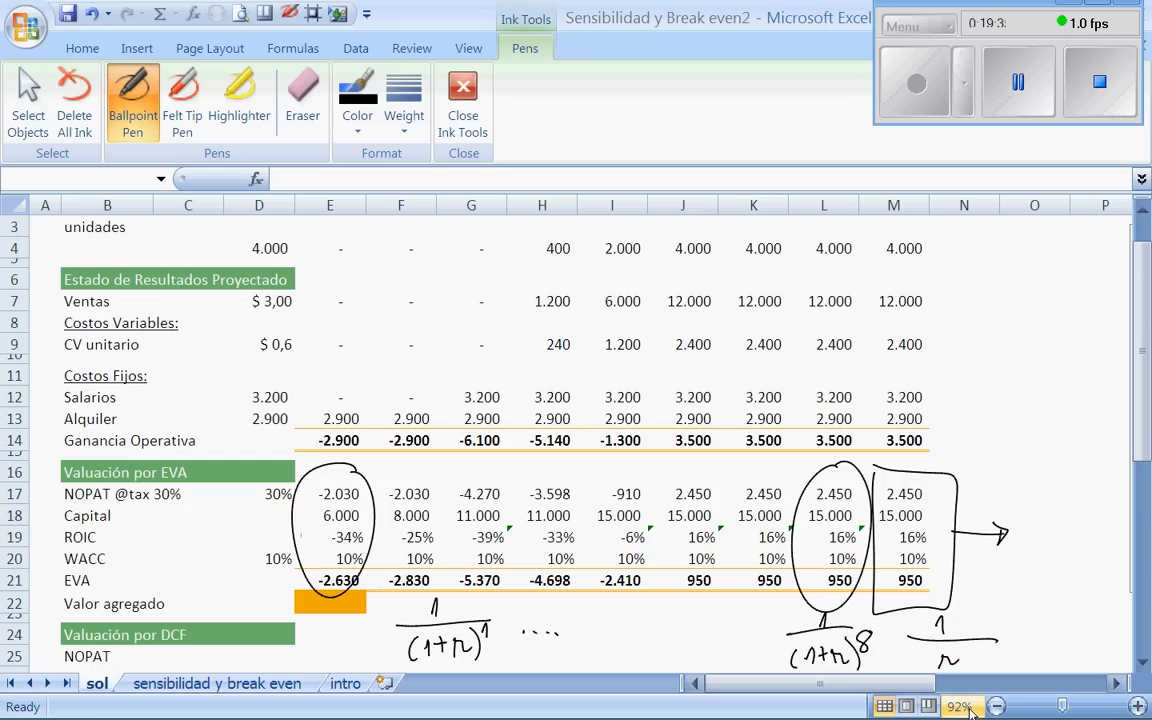
{"action": "left_click_drag", "start_coordinate": [998, 604], "coordinate": [1000, 662]}
{"action": "mouse_move", "coordinate": [905, 617]}
{"action": "left_mouse_down"}
{"action": "mouse_move", "coordinate": [900, 666]}
{"action": "mouse_move", "coordinate": [891, 653]}
{"action": "left_mouse_up"}
{"action": "left_click_drag", "start_coordinate": [862, 603], "coordinate": [880, 672]}
{"action": "left_click_drag", "start_coordinate": [782, 601], "coordinate": [779, 668]}
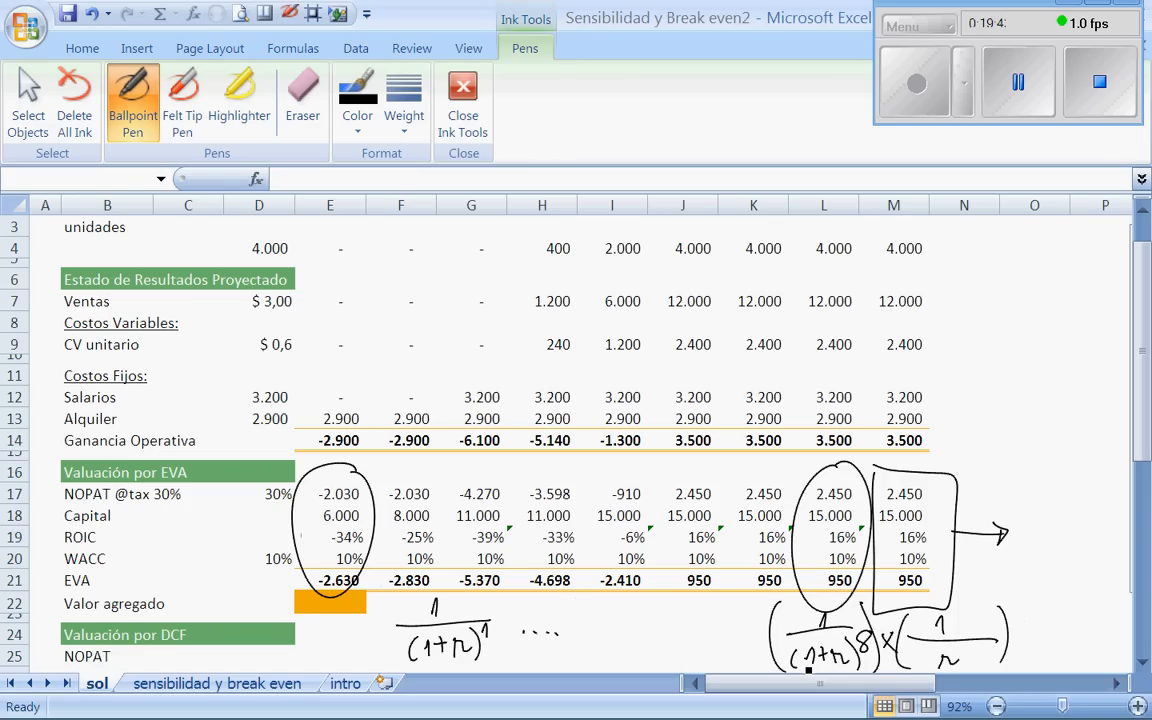
{"action": "mouse_move", "coordinate": [358, 588]}
{"action": "left_mouse_down"}
{"action": "mouse_move", "coordinate": [297, 615]}
{"action": "mouse_move", "coordinate": [349, 600]}
{"action": "left_mouse_up"}
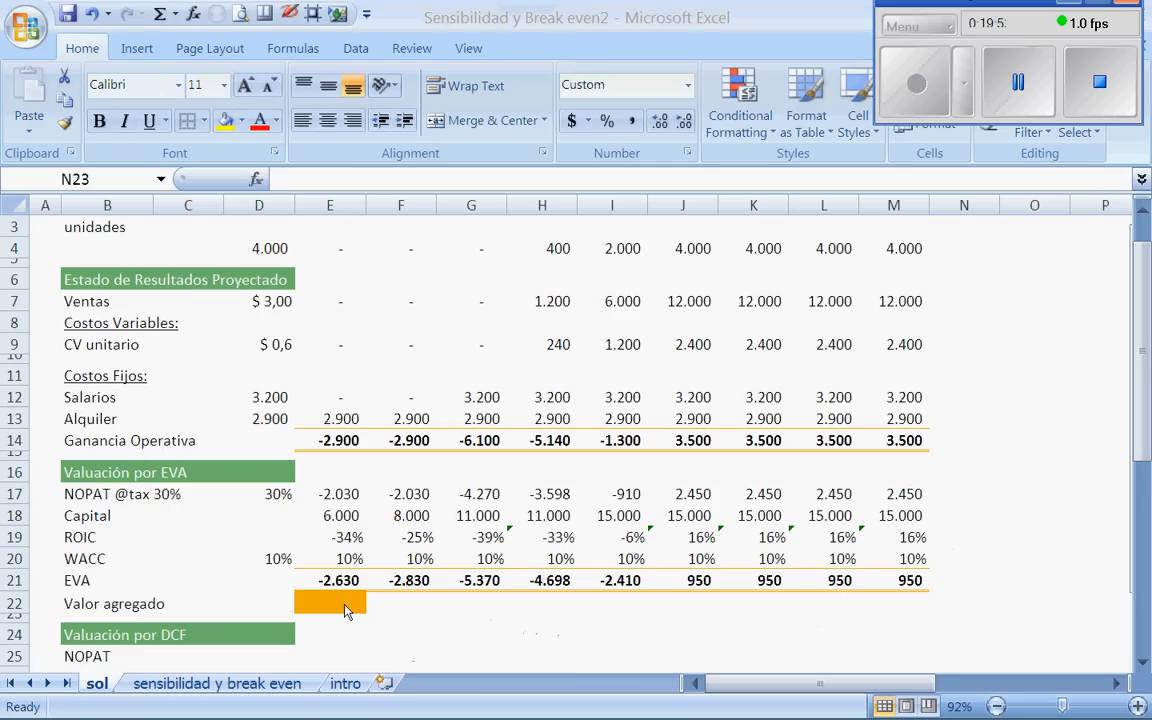
{"action": "left_click", "coordinate": [357, 596]}
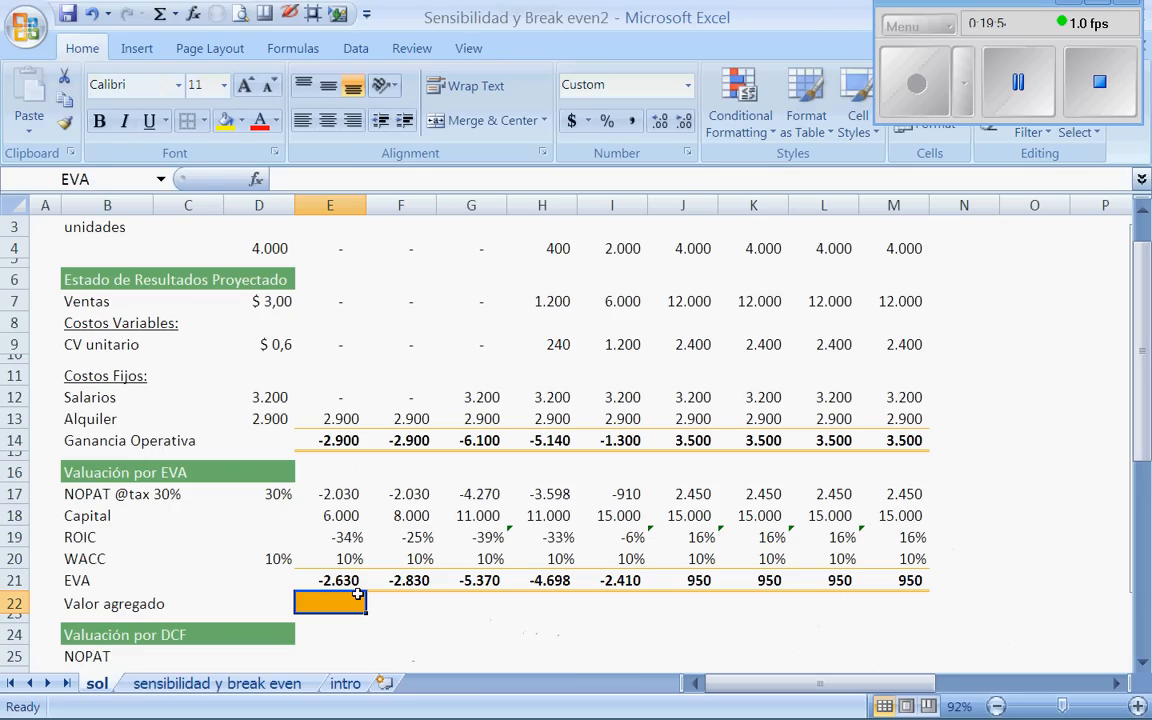
{"action": "type", "text": "+v"}
{"action": "key", "text": "BackSpace"}
{"action": "type", "text": "n"}
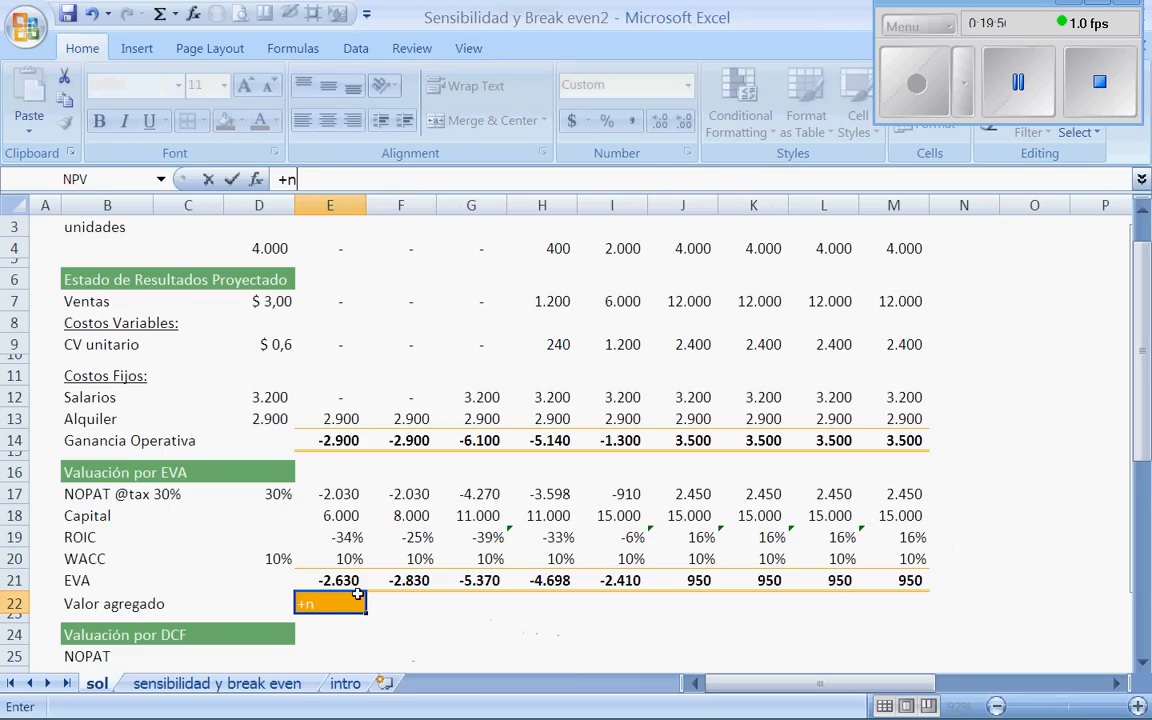
{"action": "type", "text": "pv"}
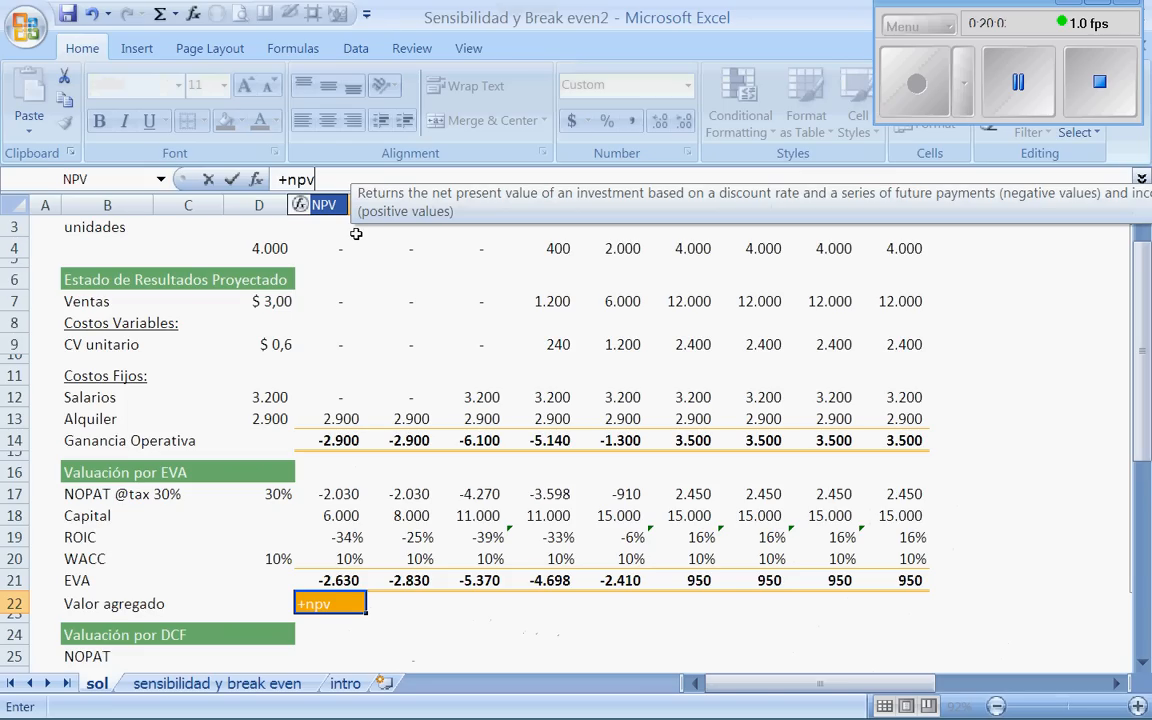
{"action": "key", "text": "Escape"}
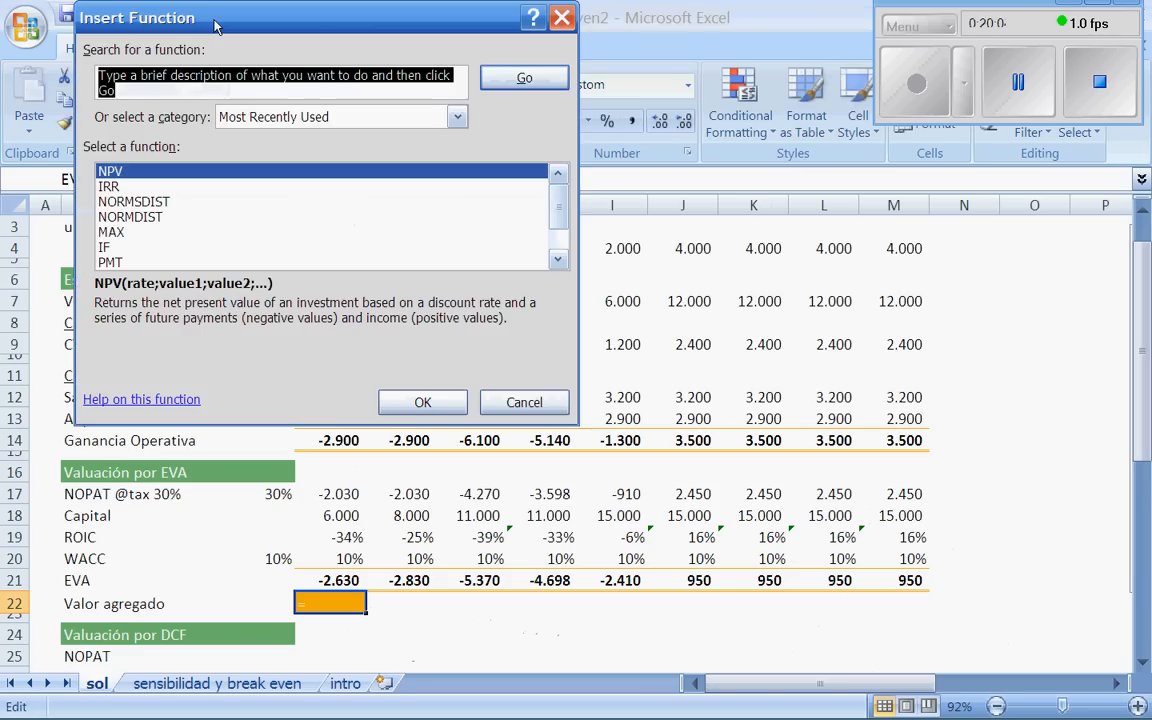
- Insert the NPV function in E22 with D20 as the rate and E21:L21 as the values
{"action": "left_click", "coordinate": [422, 402]}
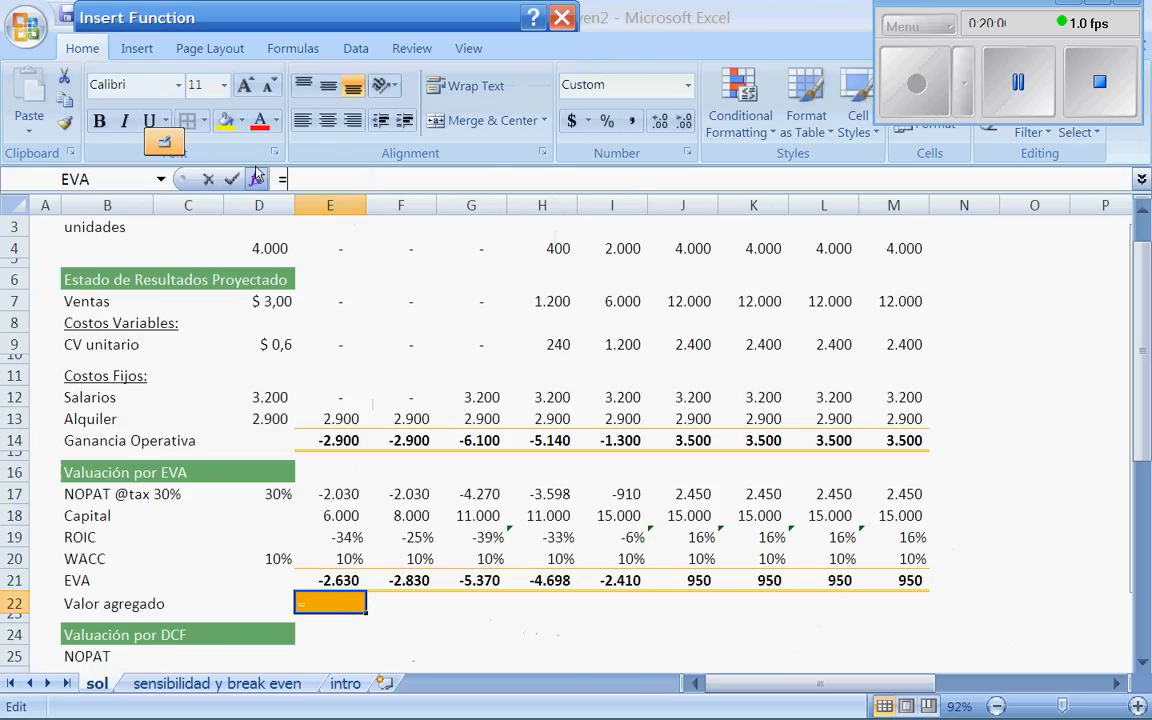
{"action": "left_click", "coordinate": [260, 559]}
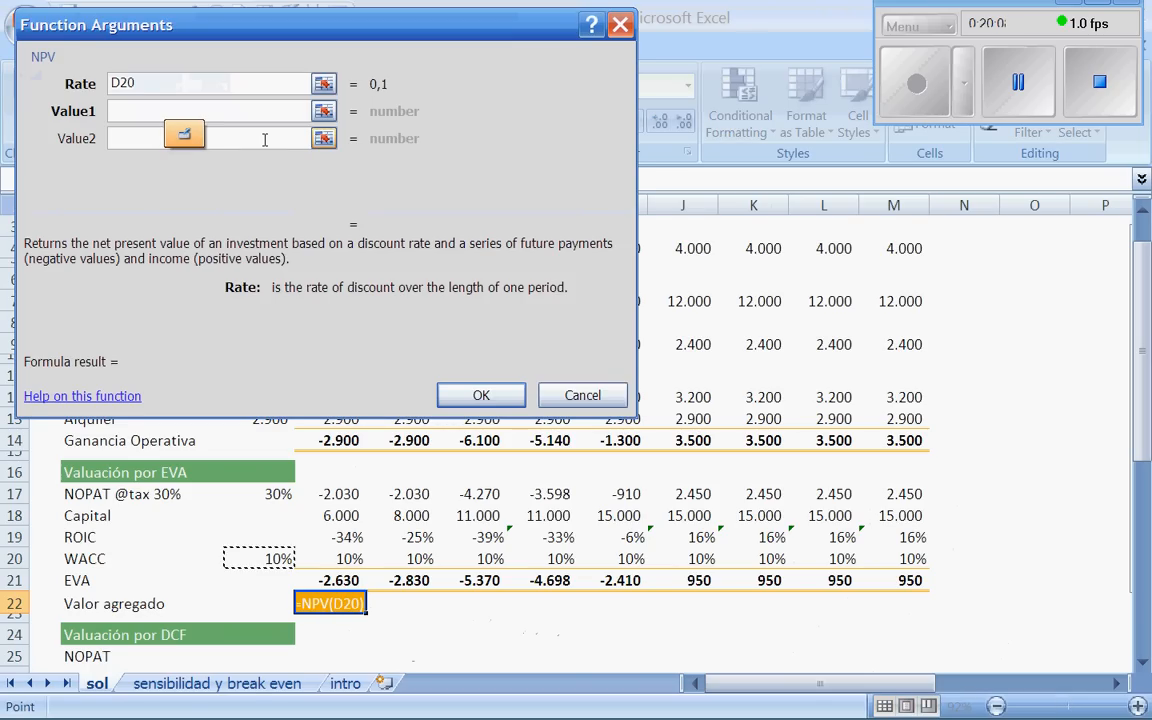
{"action": "key", "text": "Tab"}
{"action": "left_click", "coordinate": [325, 112]}
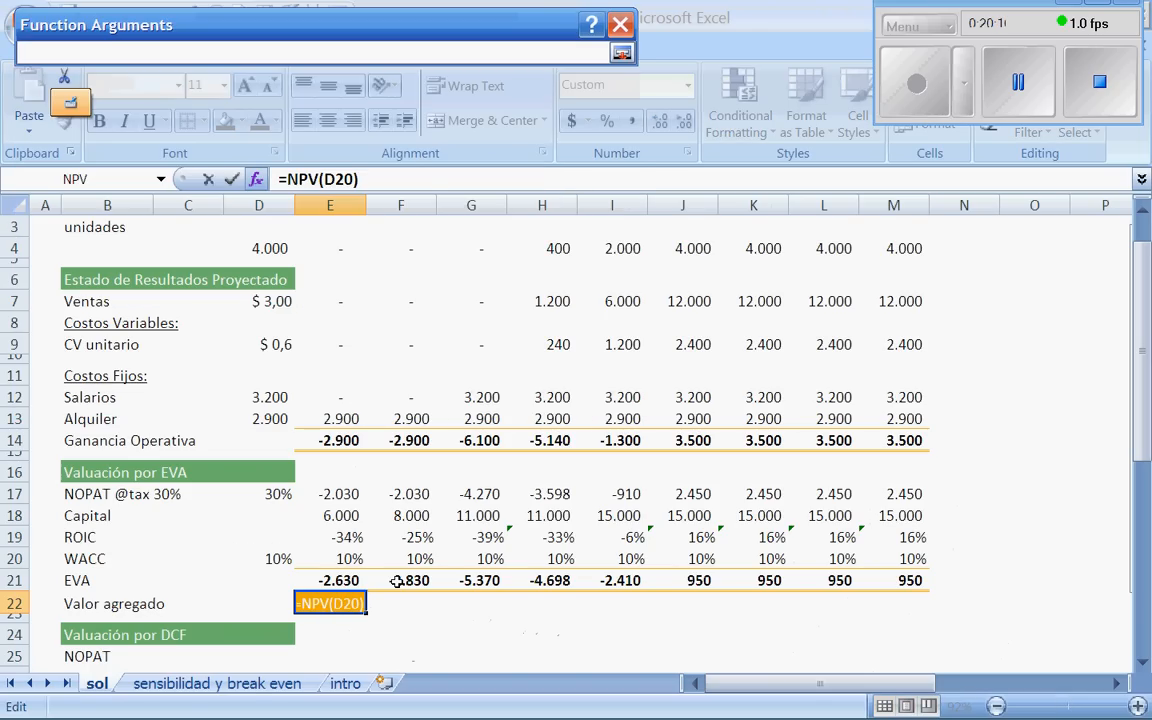
{"action": "left_click_drag", "start_coordinate": [338, 580], "coordinate": [787, 602]}
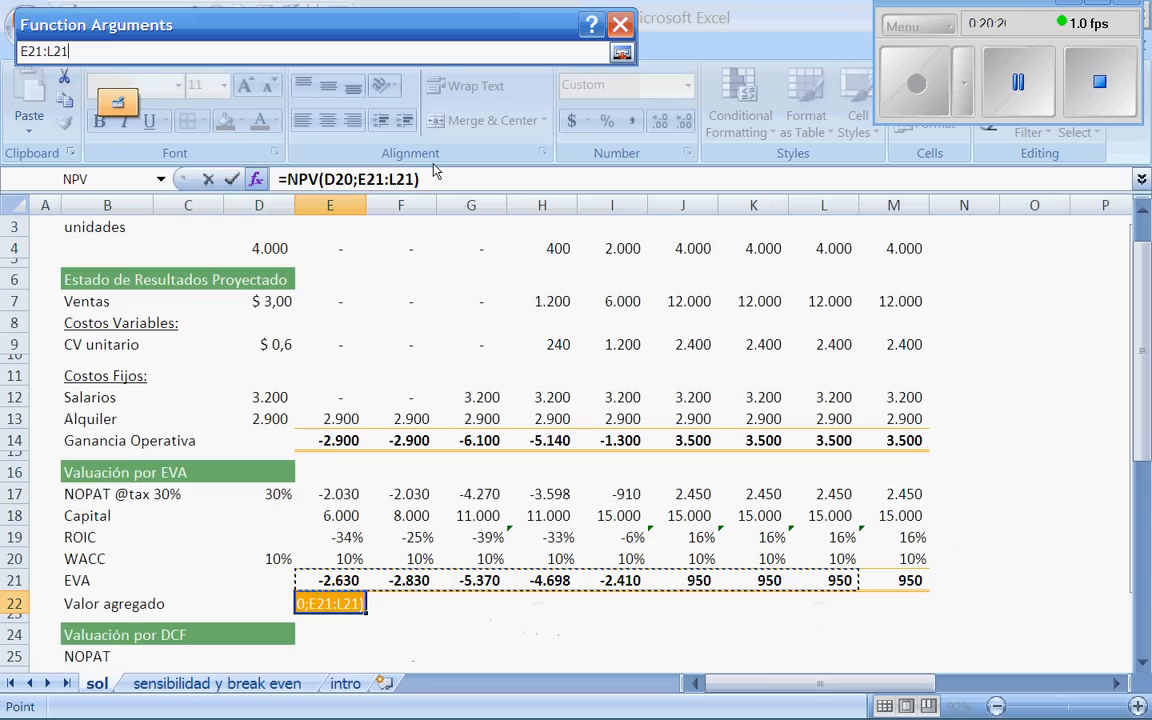
{"action": "key", "text": "Return"}
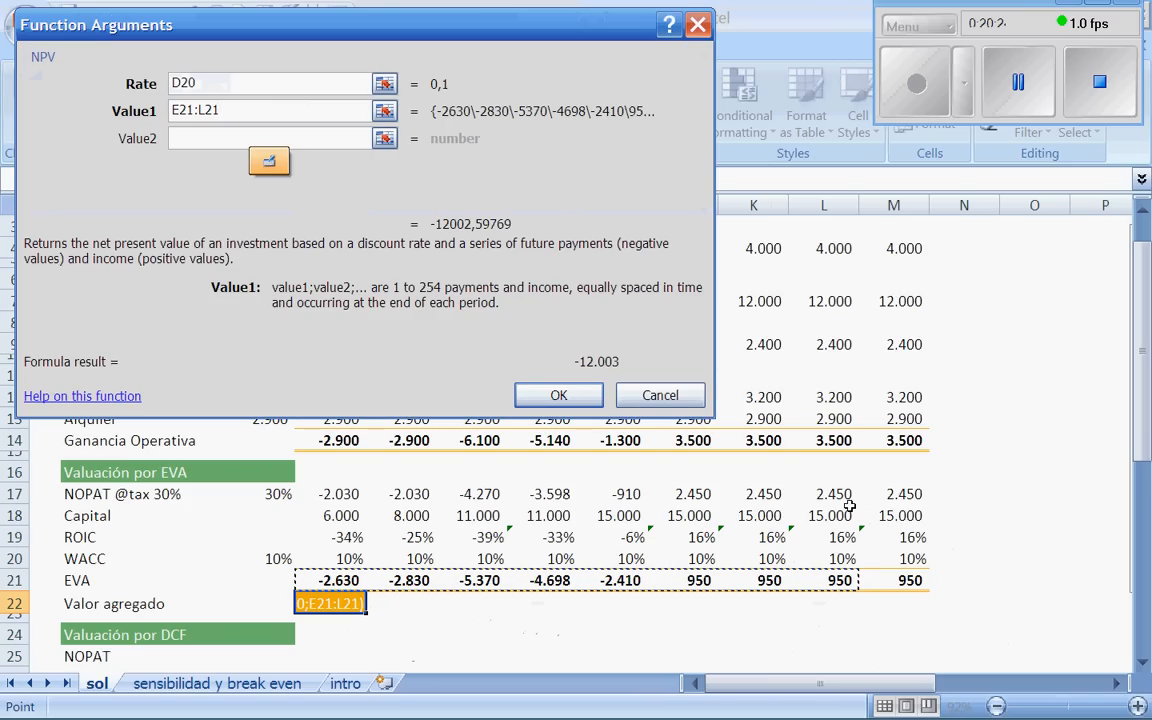
{"action": "left_click", "coordinate": [558, 396]}
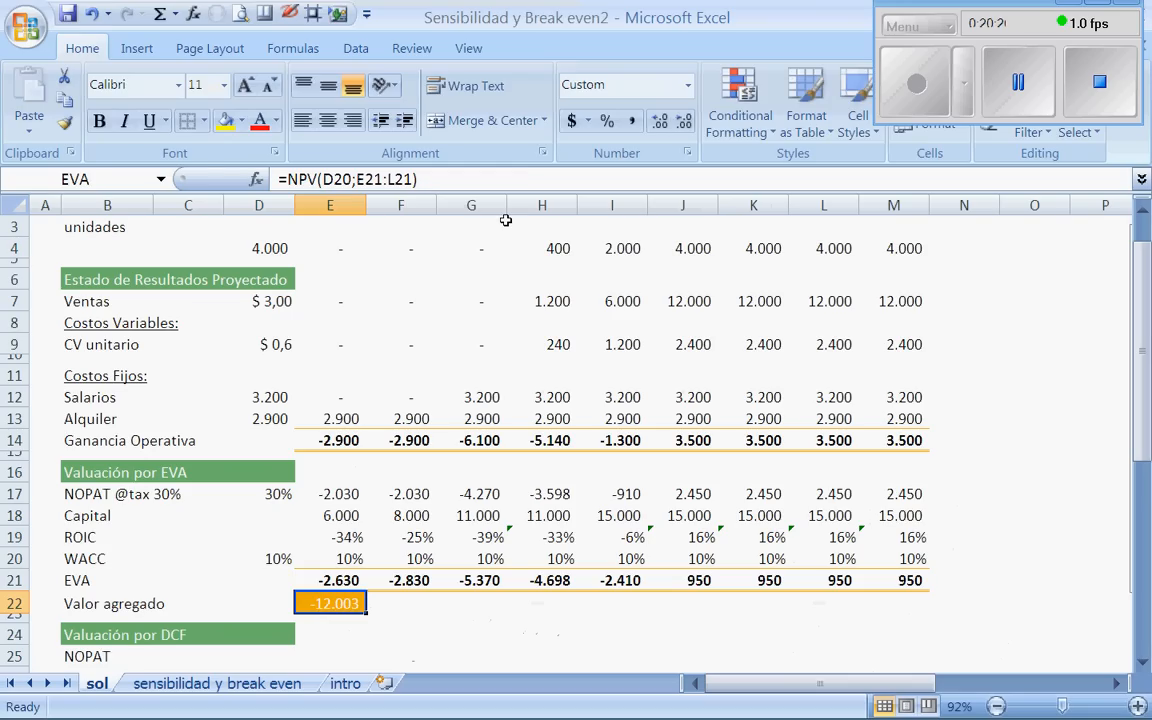
- Append a perpetuity term beginning with 1/D20 to the NPV formula in E22
{"action": "left_click", "coordinate": [523, 178]}
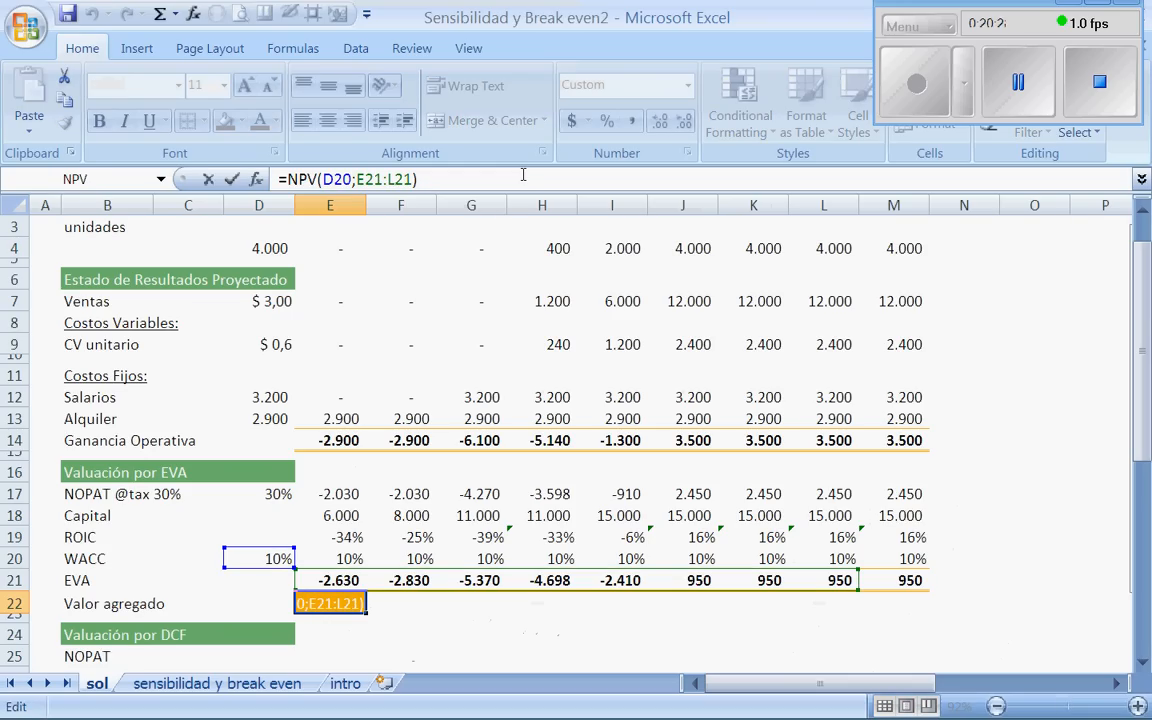
{"action": "type", "text": "+(1"}
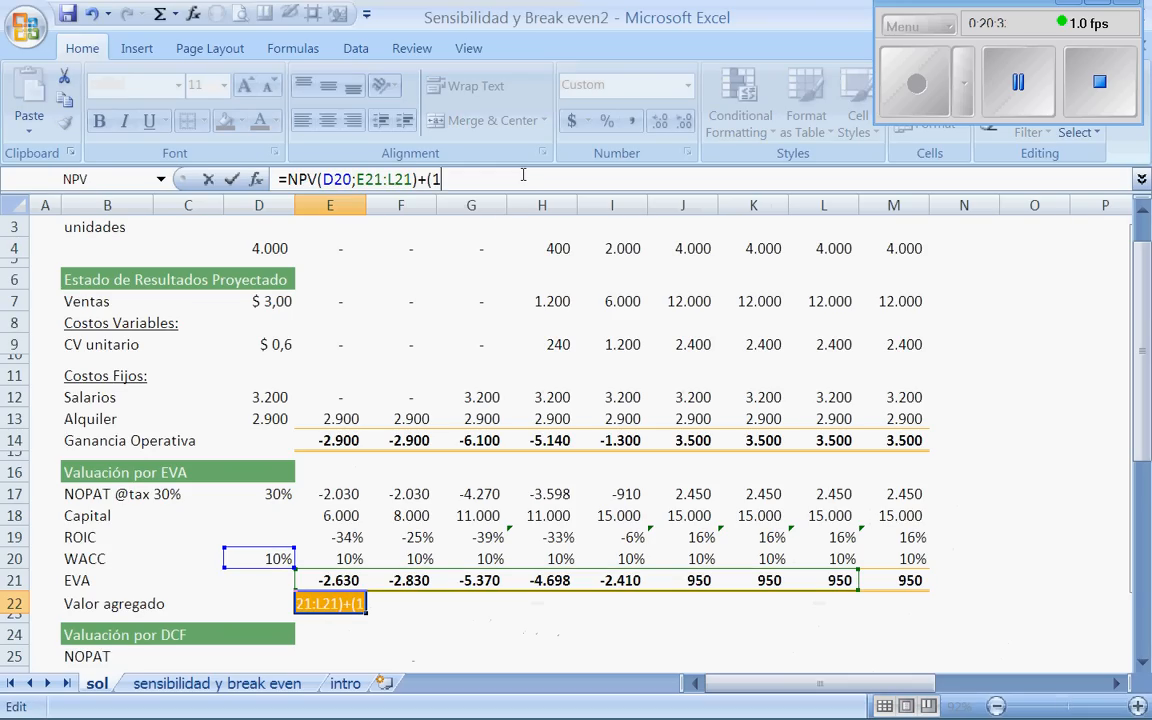
{"action": "type", "text": "/"}
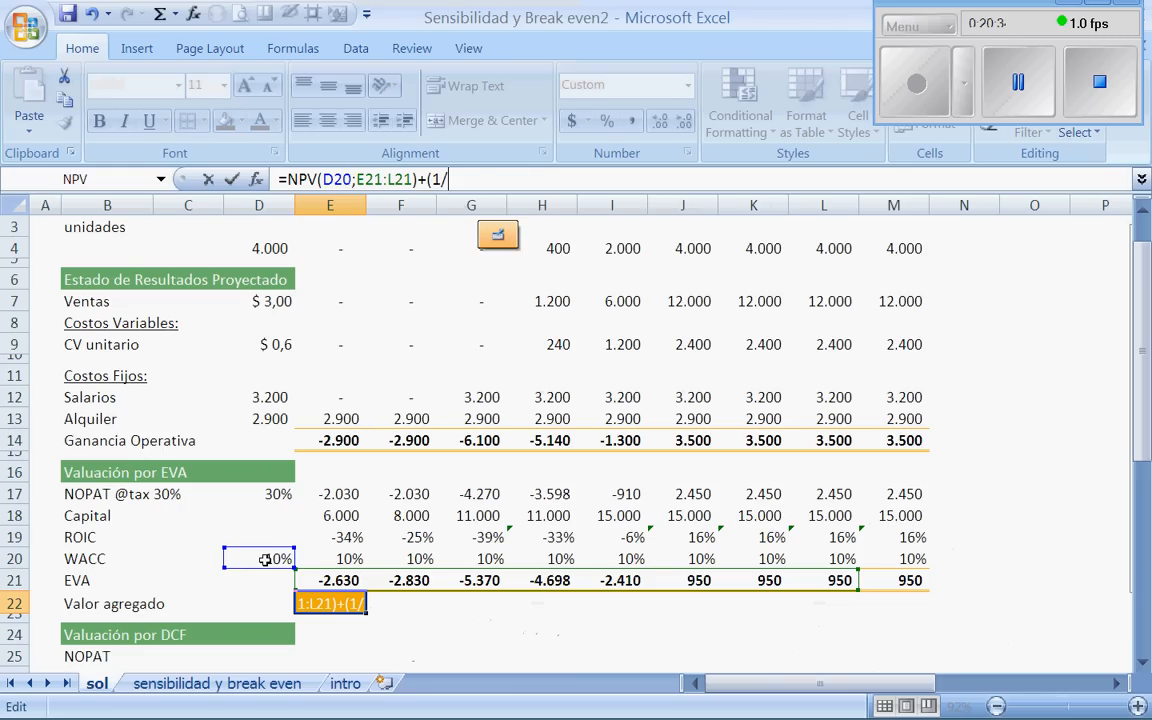
{"action": "left_click", "coordinate": [265, 560]}
{"action": "type", "text": ")"}
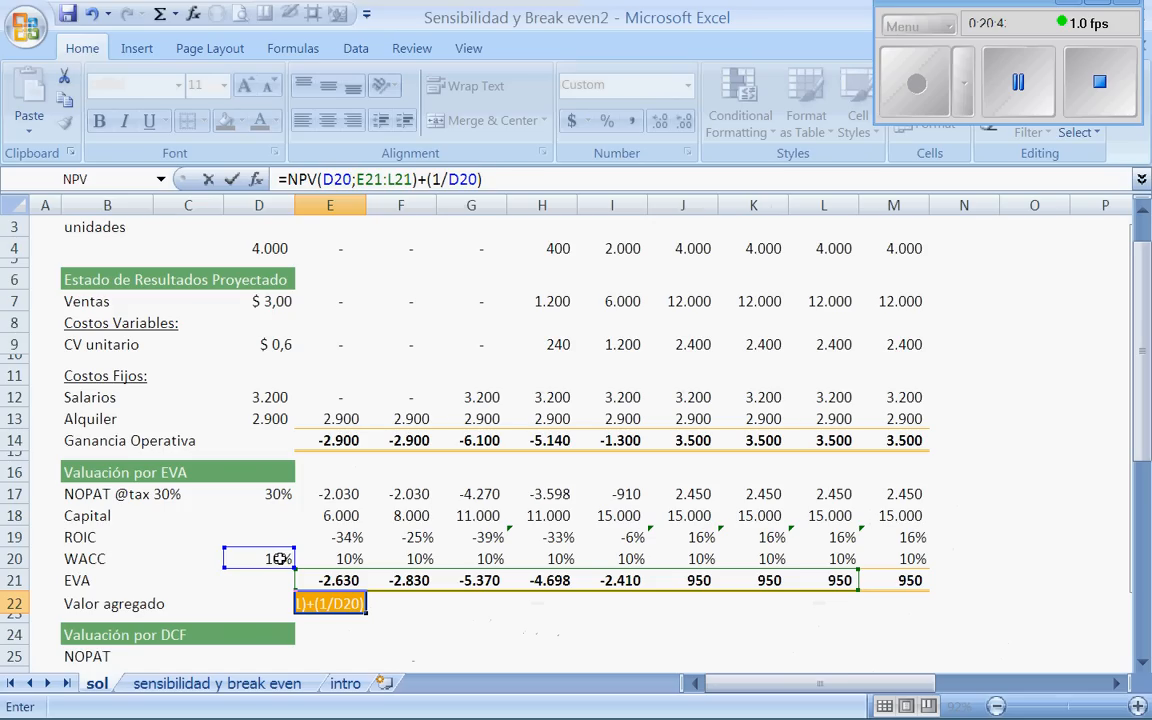
{"action": "key", "text": "BackSpace"}
- Multiply the perpetuity factor in the E22 formula by the year 8 discount factor (1/(1+D20)^8) and complete the formula
{"action": "type", "text": "*(1/("}
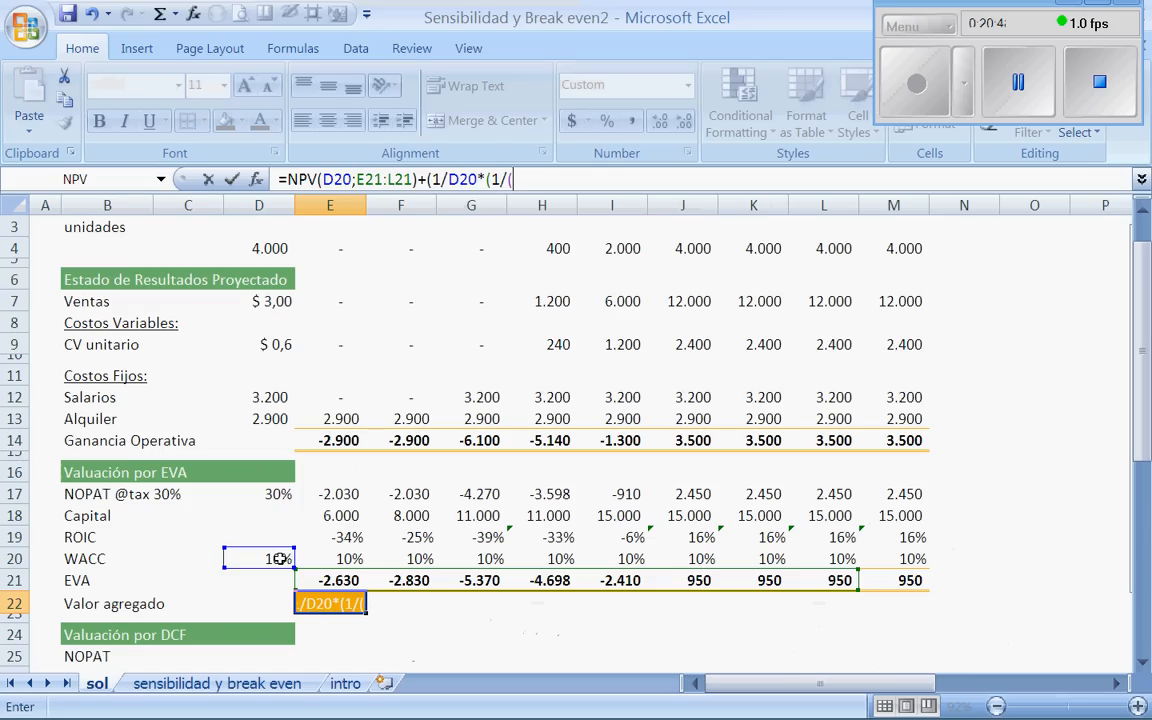
{"action": "type", "text": "1+"}
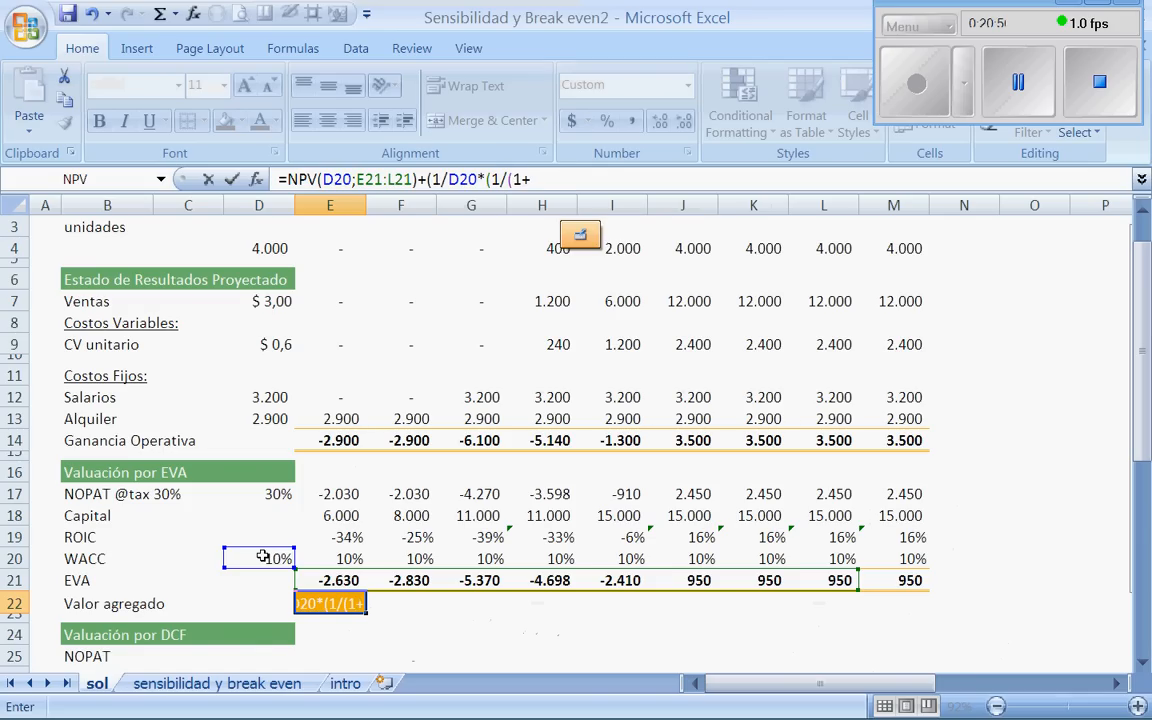
{"action": "left_click", "coordinate": [262, 557]}
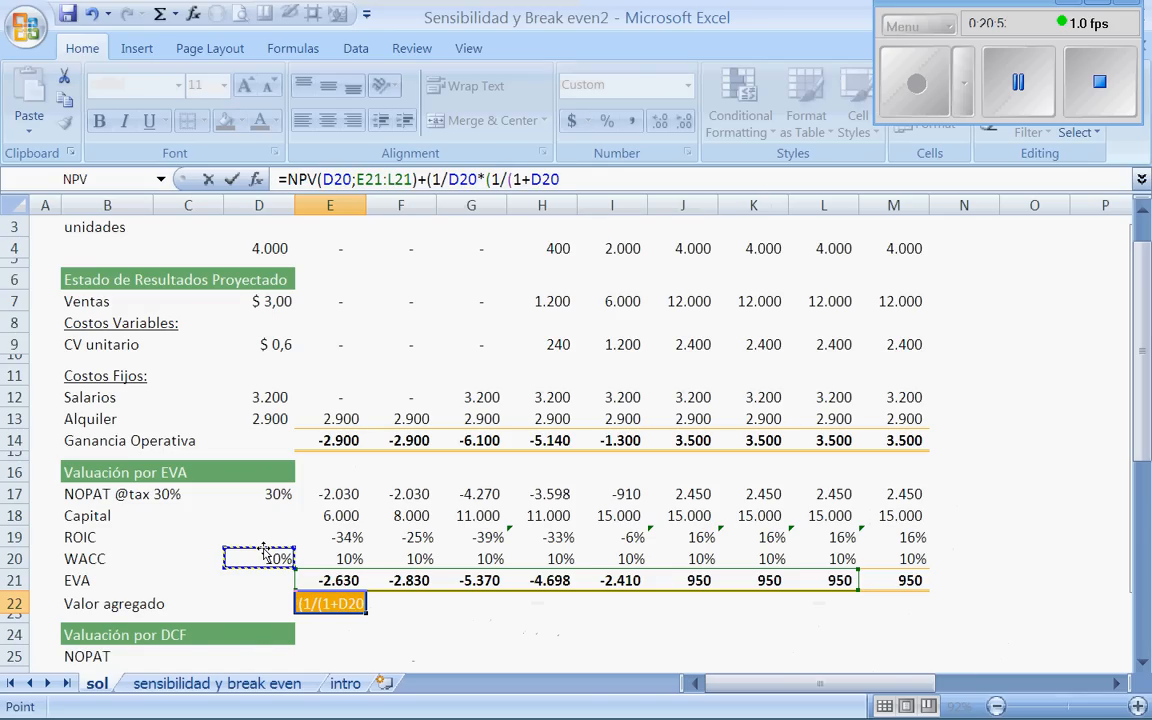
{"action": "type", "text": ")^"}
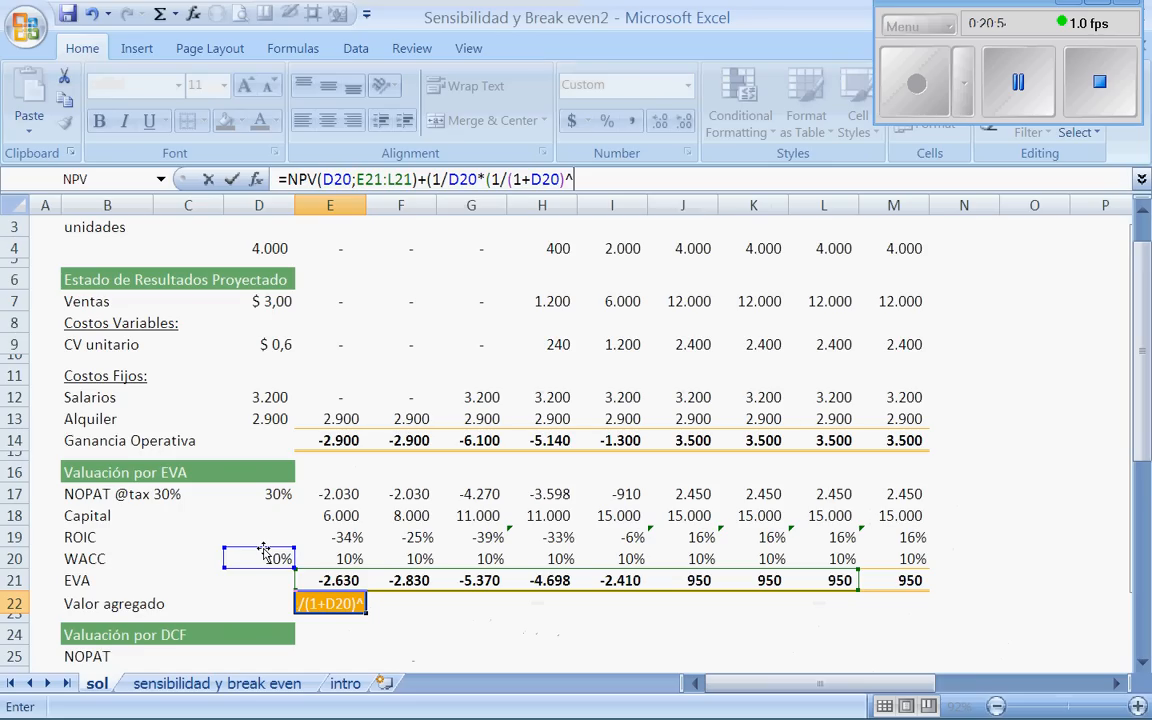
{"action": "type", "text": "8"}
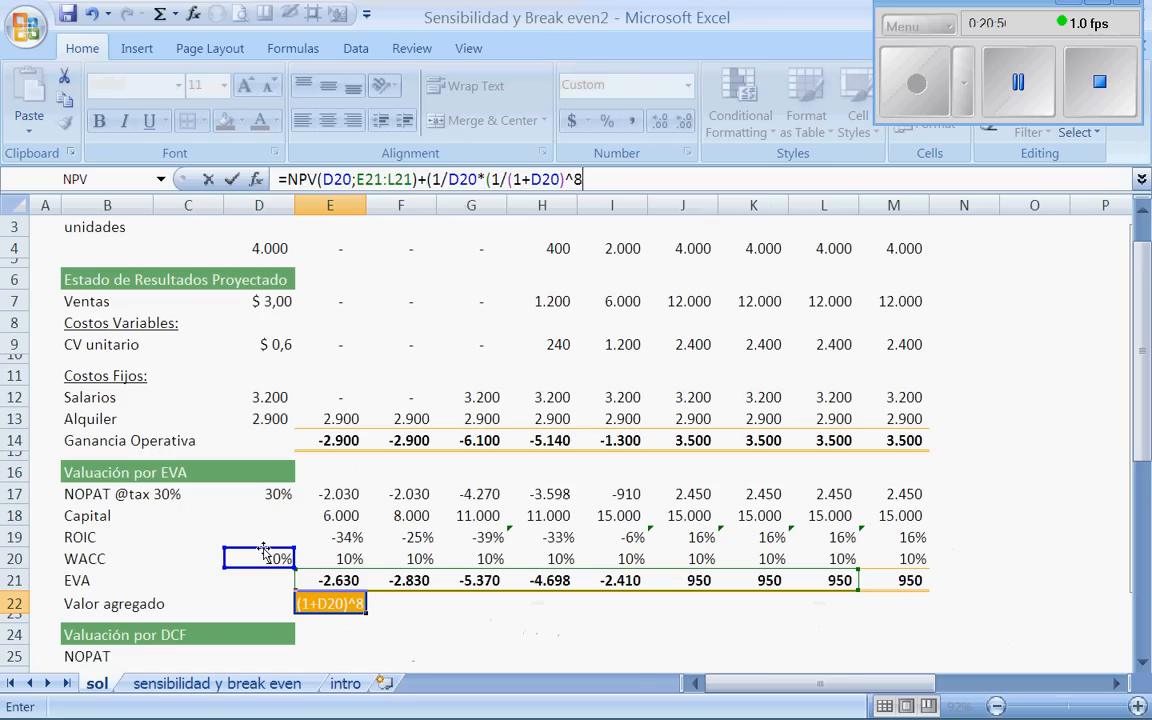
{"action": "type", "text": "="}
{"action": "key", "text": "BackSpace"}
{"action": "type", "text": "))"}
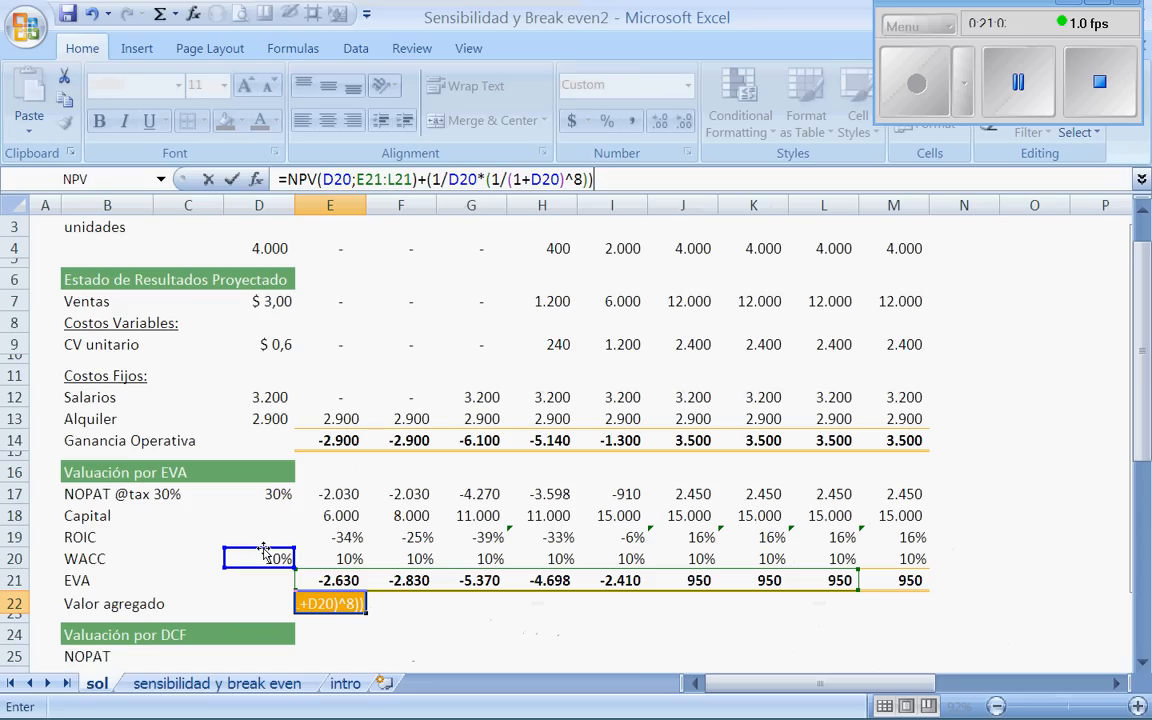
{"action": "key", "text": "Return"}
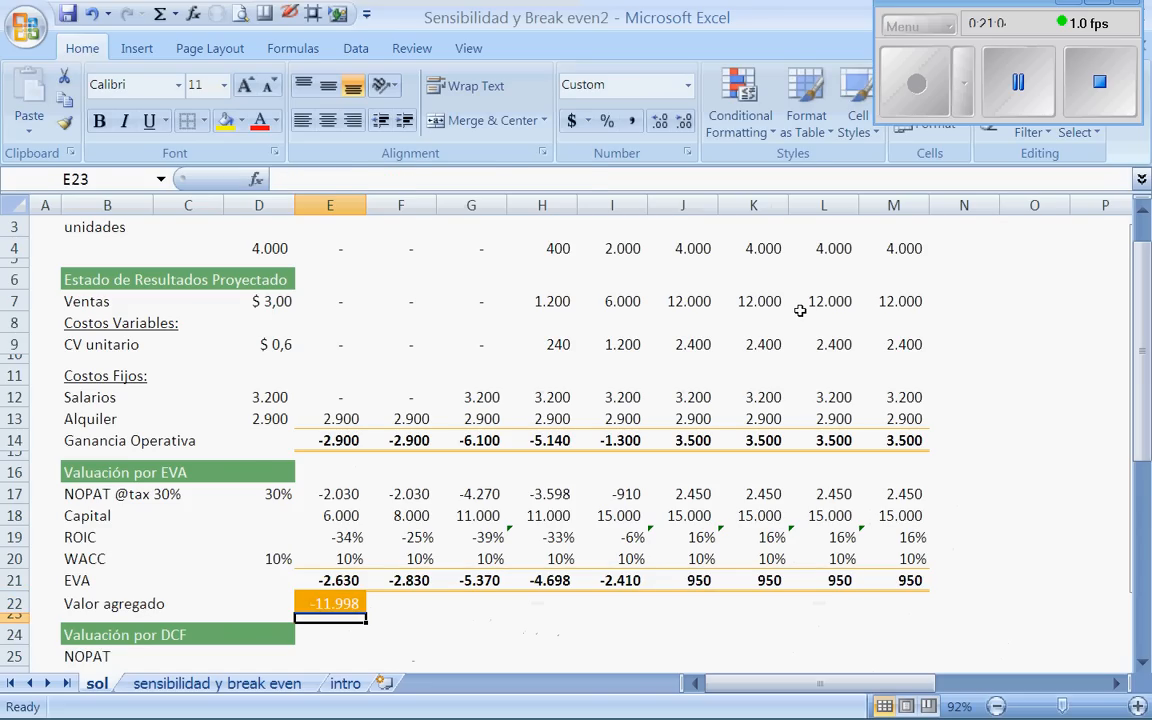
{"action": "left_click", "coordinate": [910, 113]}
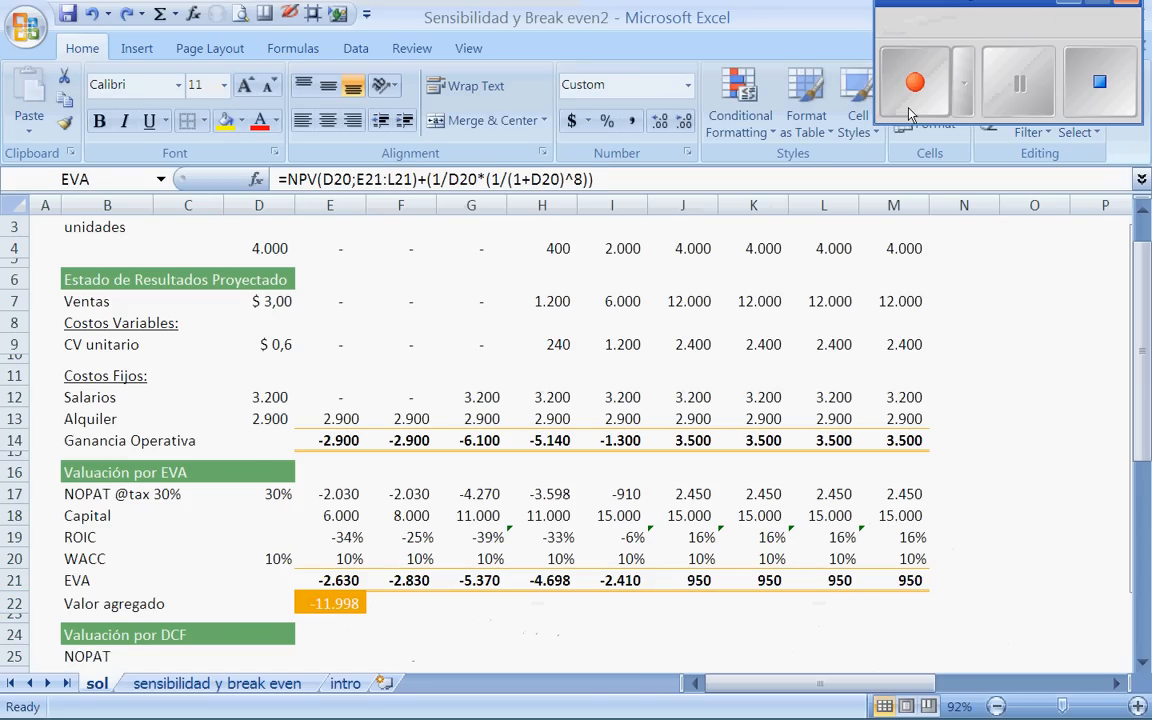
{"action": "left_click", "coordinate": [910, 113]}
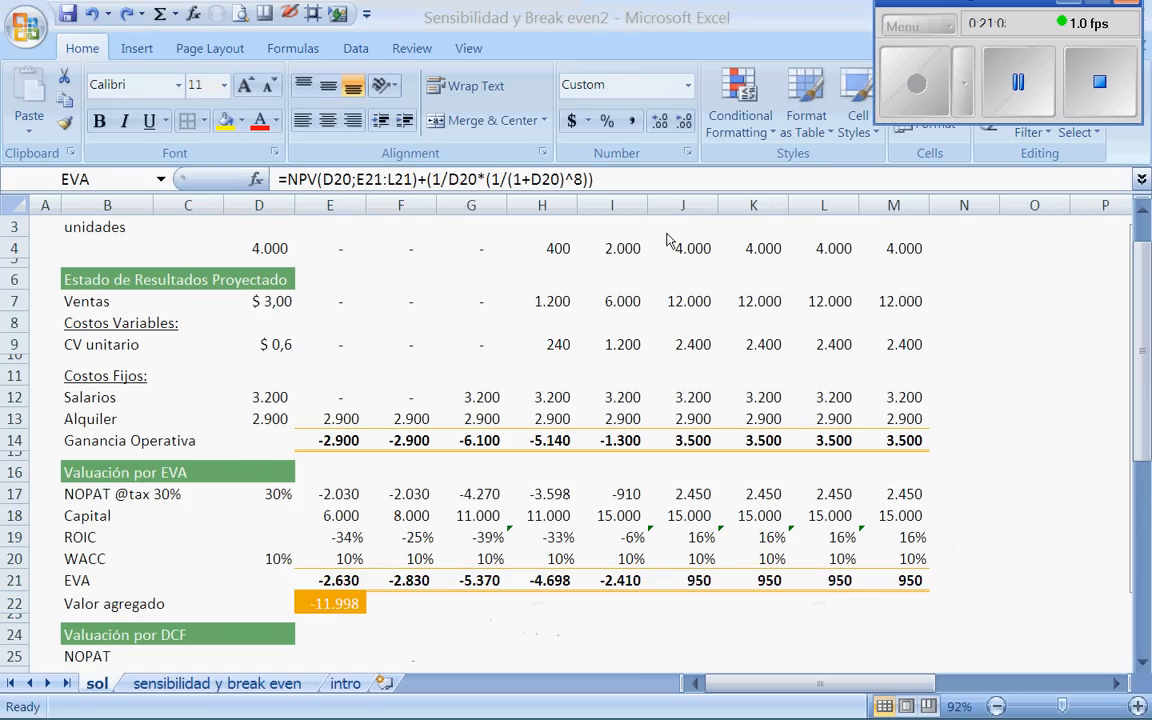
- Replace the numerator 1 of the year 8 discount factor in the E22 formula with the perpetual EVA in M21
{"action": "left_click", "coordinate": [439, 180]}
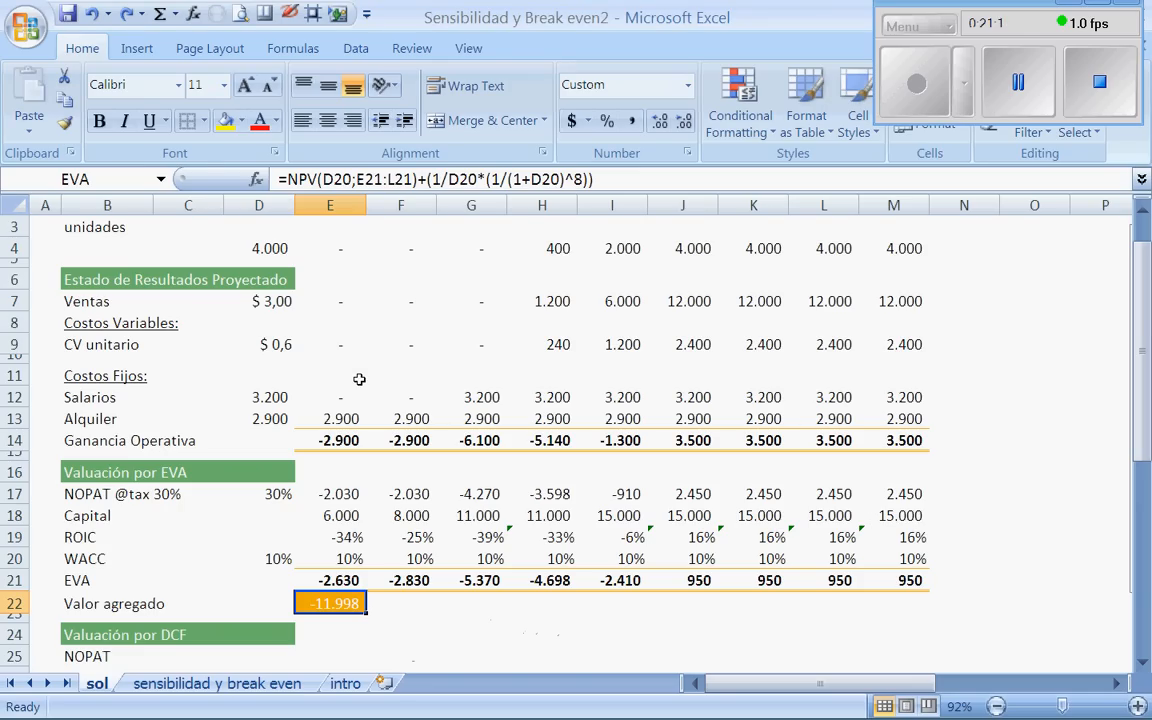
{"action": "key", "text": "F2"}
{"action": "key", "text": "Escape"}
{"action": "left_click", "coordinate": [502, 179]}
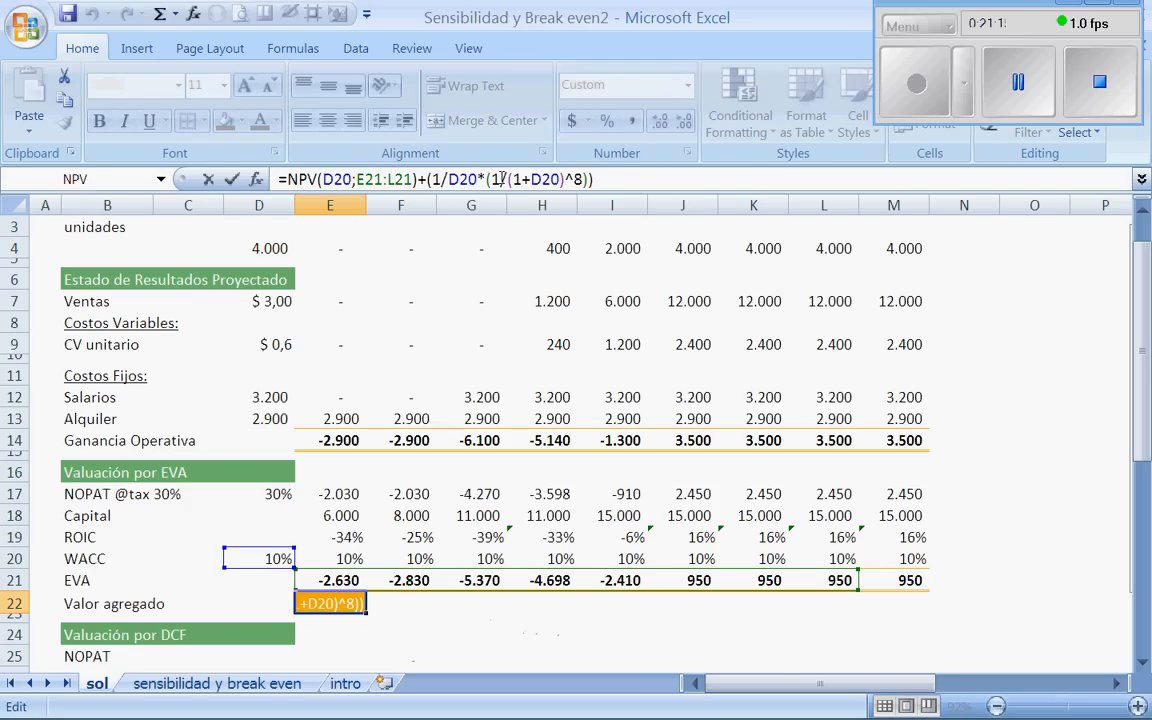
{"action": "key", "text": "BackSpace"}
{"action": "left_click", "coordinate": [903, 581]}
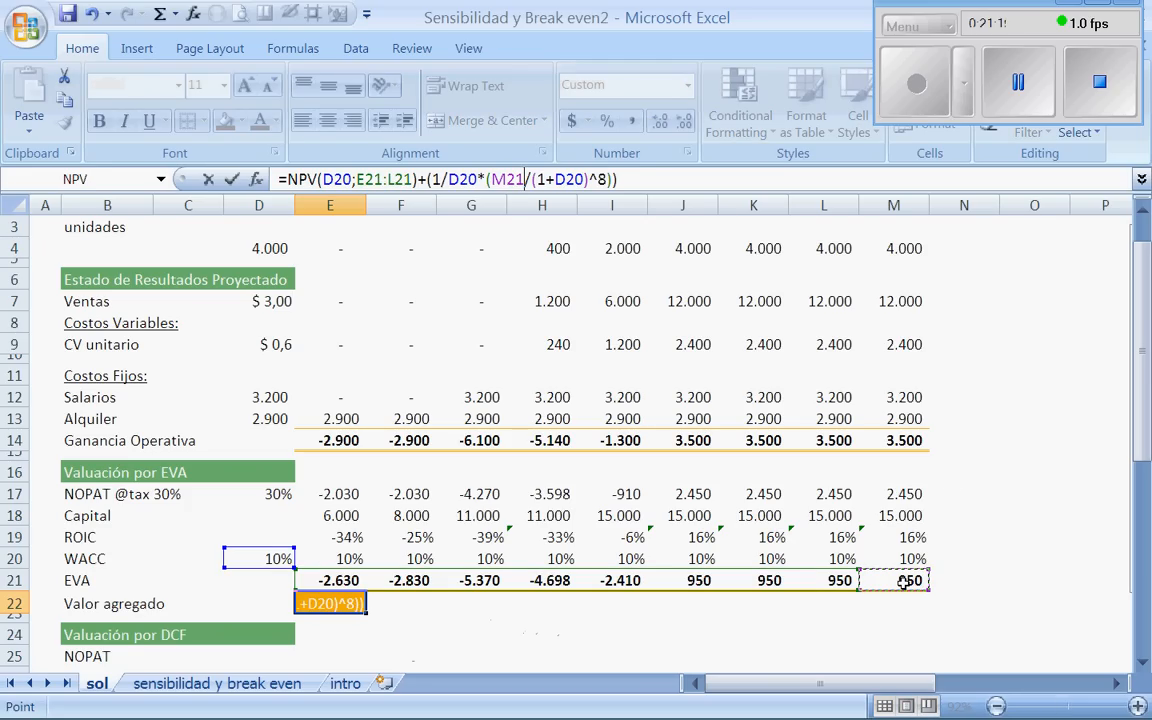
{"action": "key", "text": "Return"}
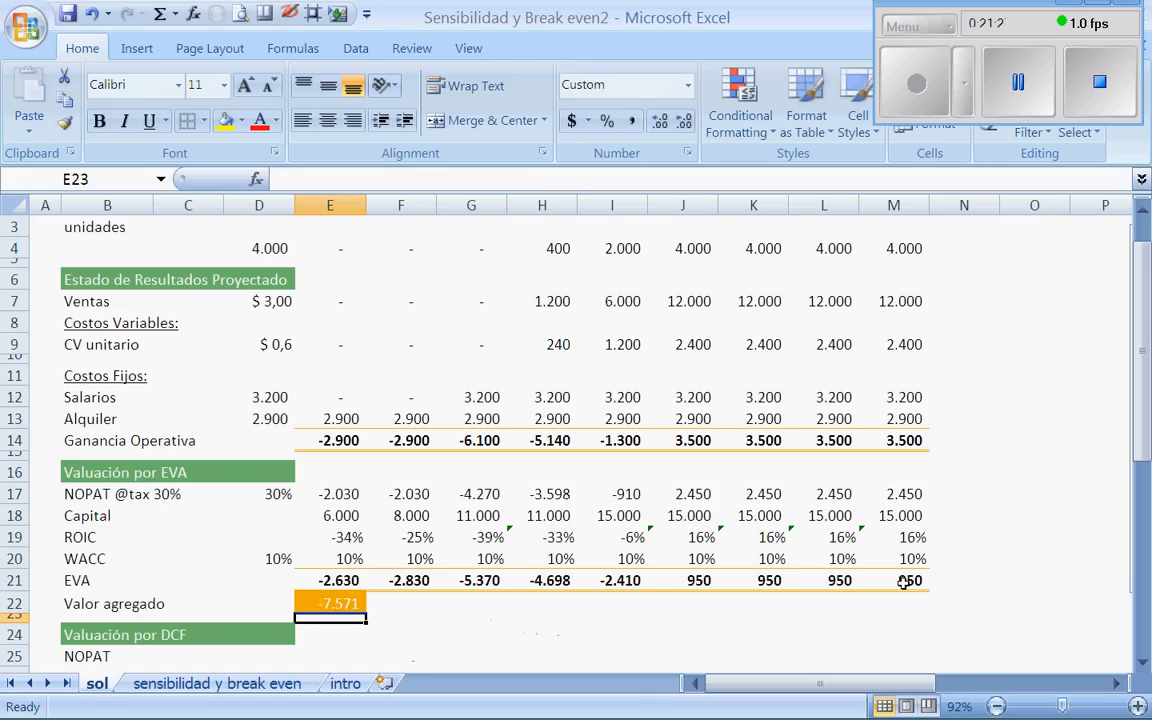
- Link the first NOPAT cell of the DCF valuation, E25, to the EVA section's NOPAT in E17
{"action": "key", "text": "Down"}
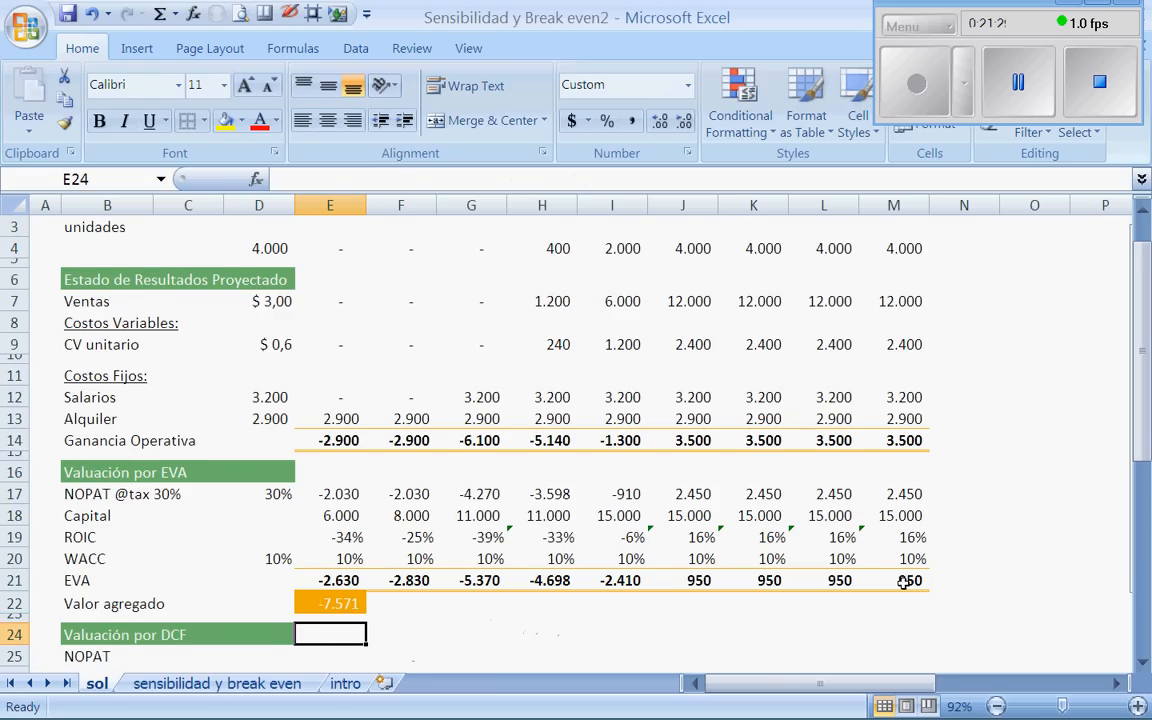
{"action": "key", "text": "Down"}
{"action": "key", "text": "Down"}
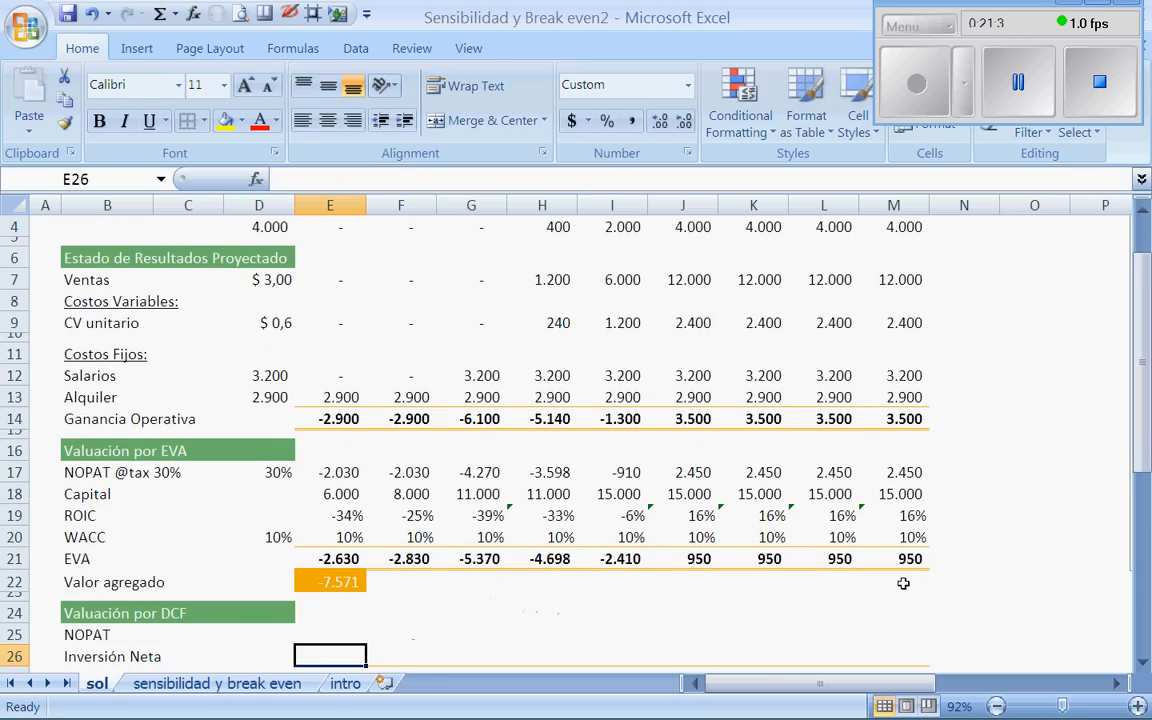
{"action": "key", "text": "Down"}
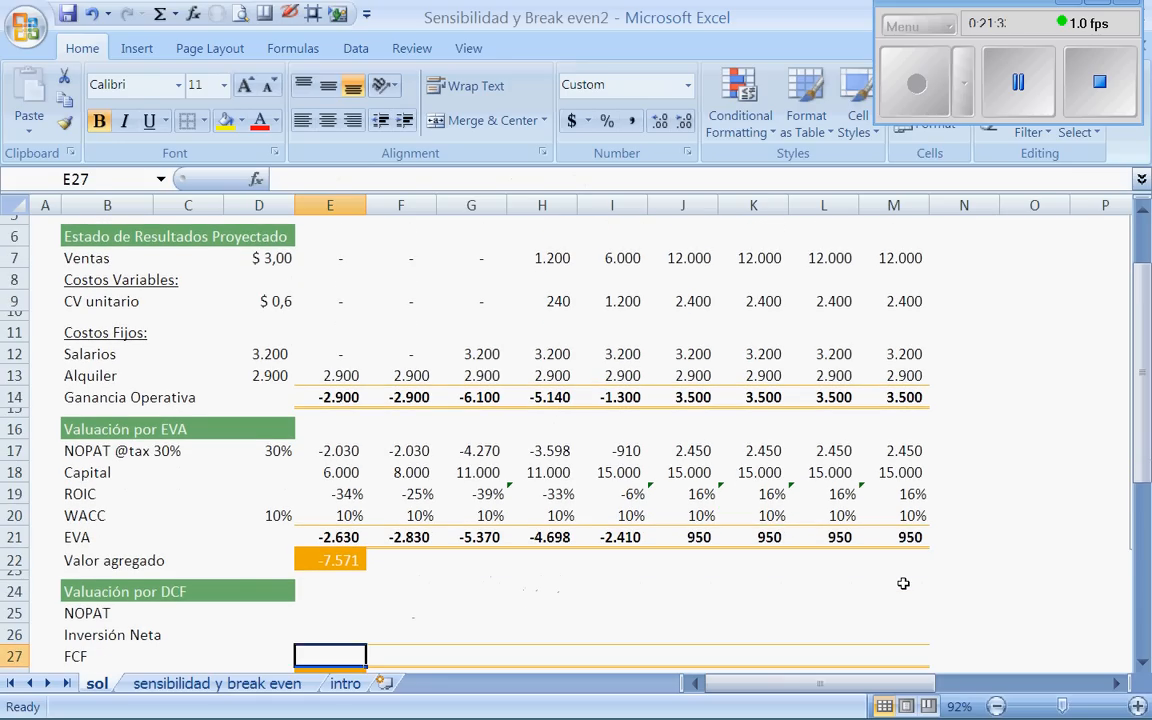
{"action": "key", "text": "Down"}
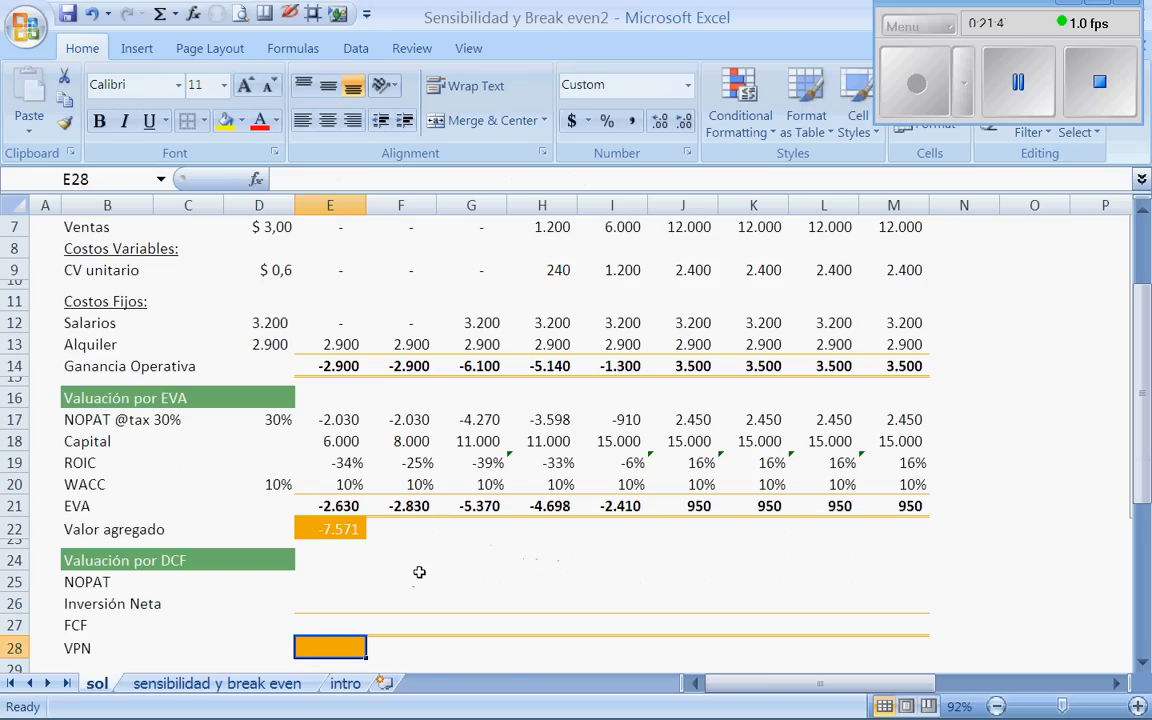
{"action": "left_click", "coordinate": [314, 580]}
{"action": "type", "text": "+"}
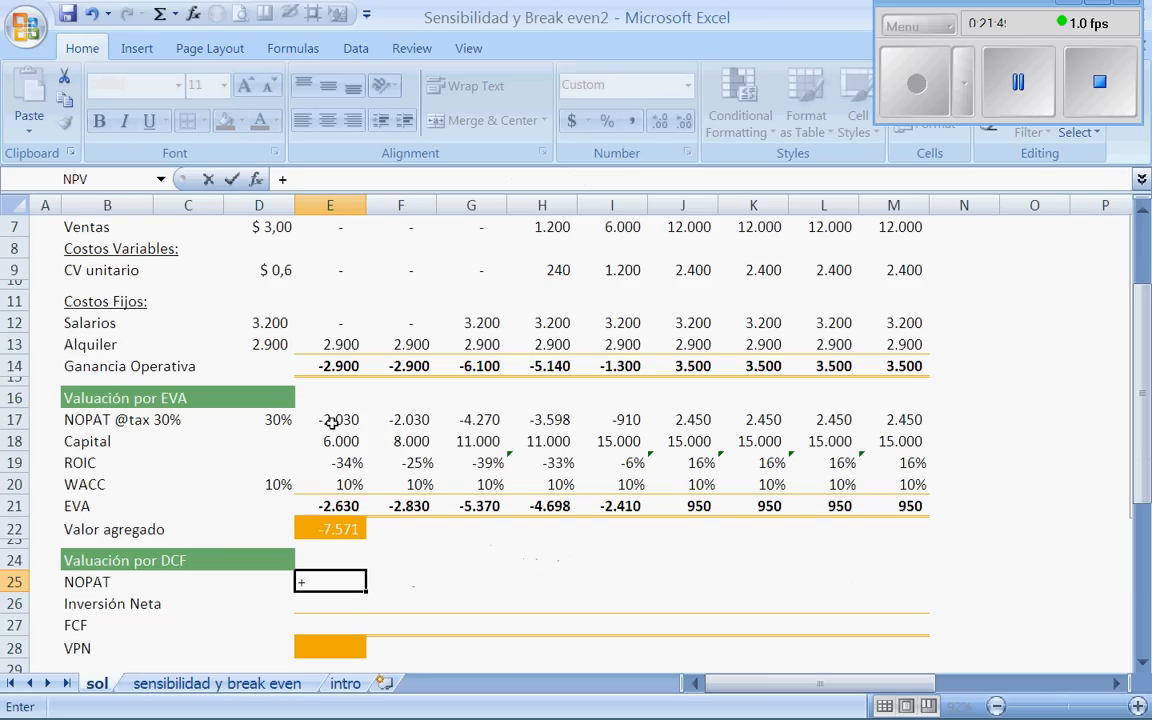
{"action": "left_click", "coordinate": [331, 421]}
{"action": "key", "text": "Return"}
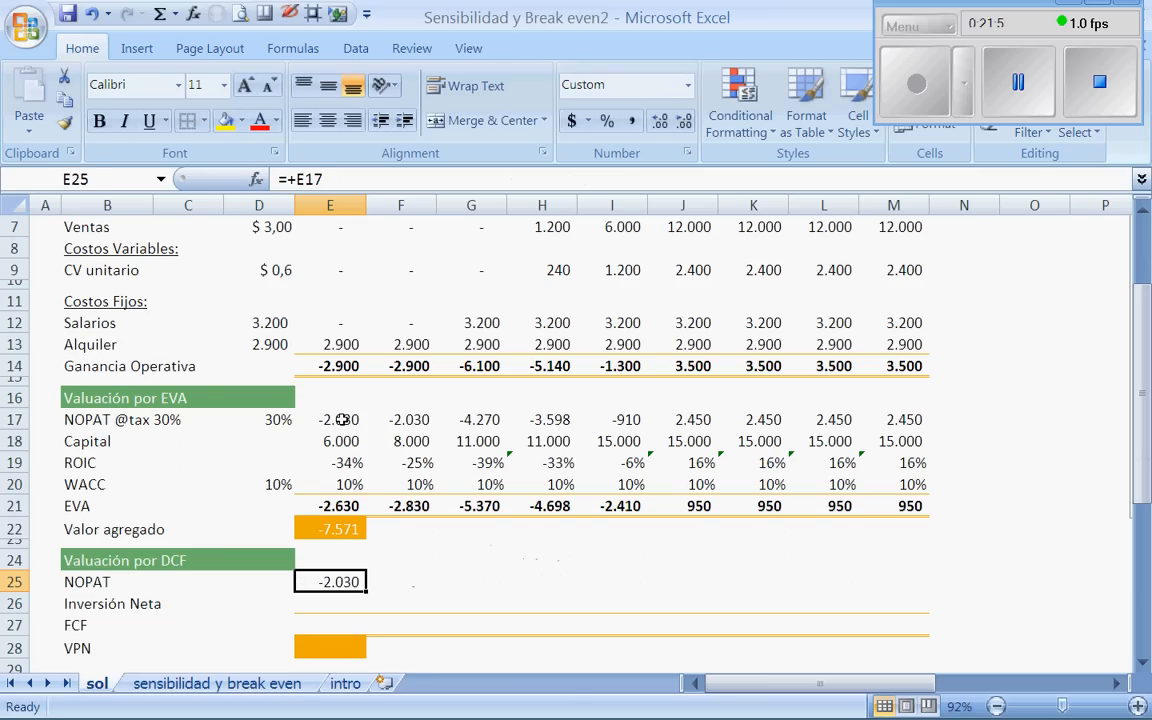
- Copy the NOPAT link in E25 across the DCF row through M25
{"action": "key", "text": "ctrl+c"}
{"action": "key", "text": "shift+Right"}
{"action": "key", "text": "shift+Right"}
{"action": "key", "text": "shift+Right"}
{"action": "key", "text": "shift+Right"}
{"action": "key", "text": "shift+Right"}
{"action": "key", "text": "shift+Right"}
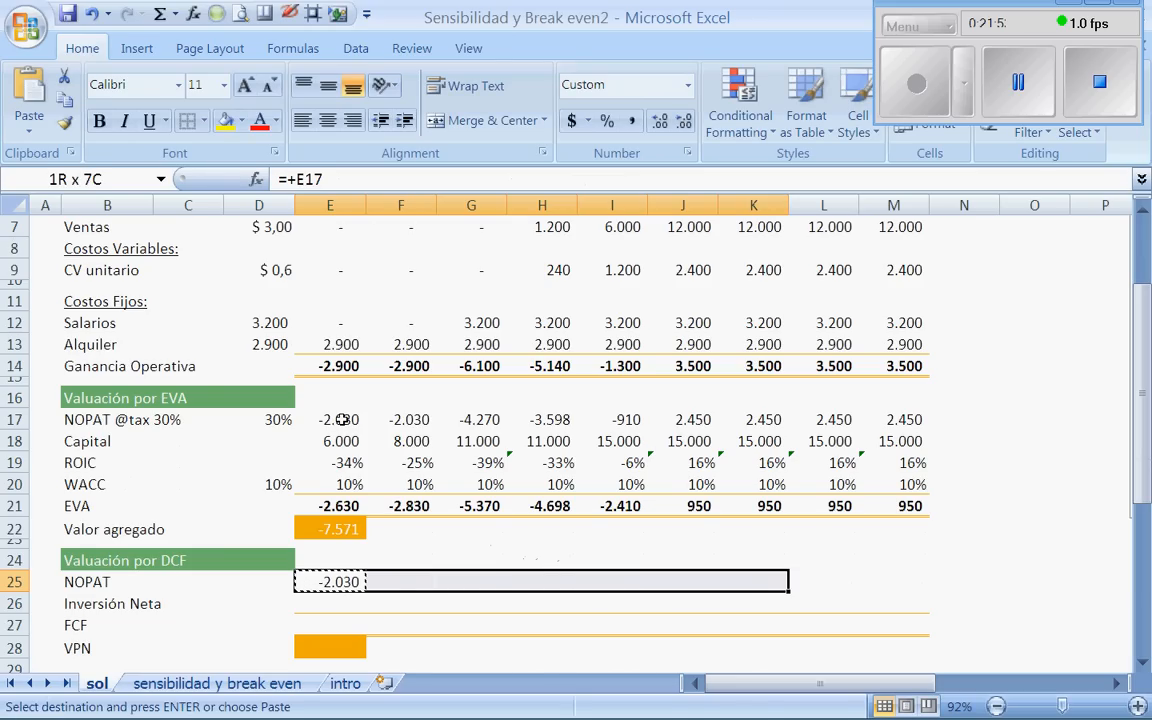
{"action": "key", "text": "shift+Right"}
{"action": "key", "text": "shift+Right"}
{"action": "key", "text": "Return"}
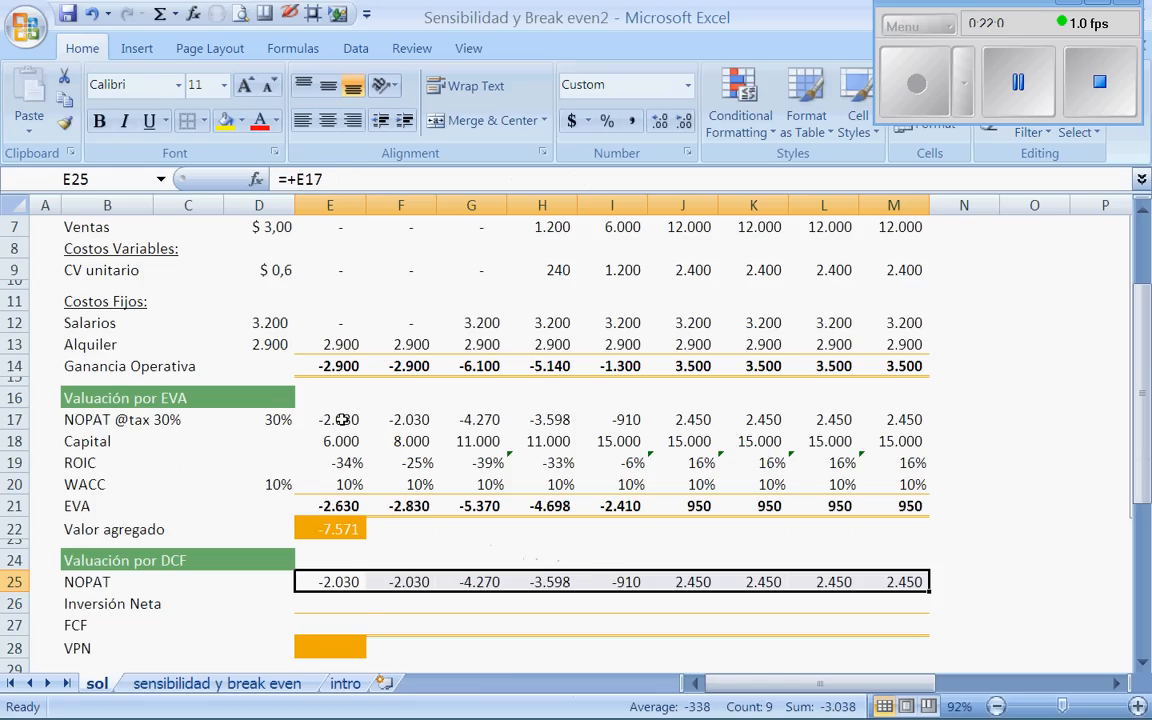
- Extend the Capital row by one period by setting N18 equal to M18
{"action": "key", "text": "Down"}
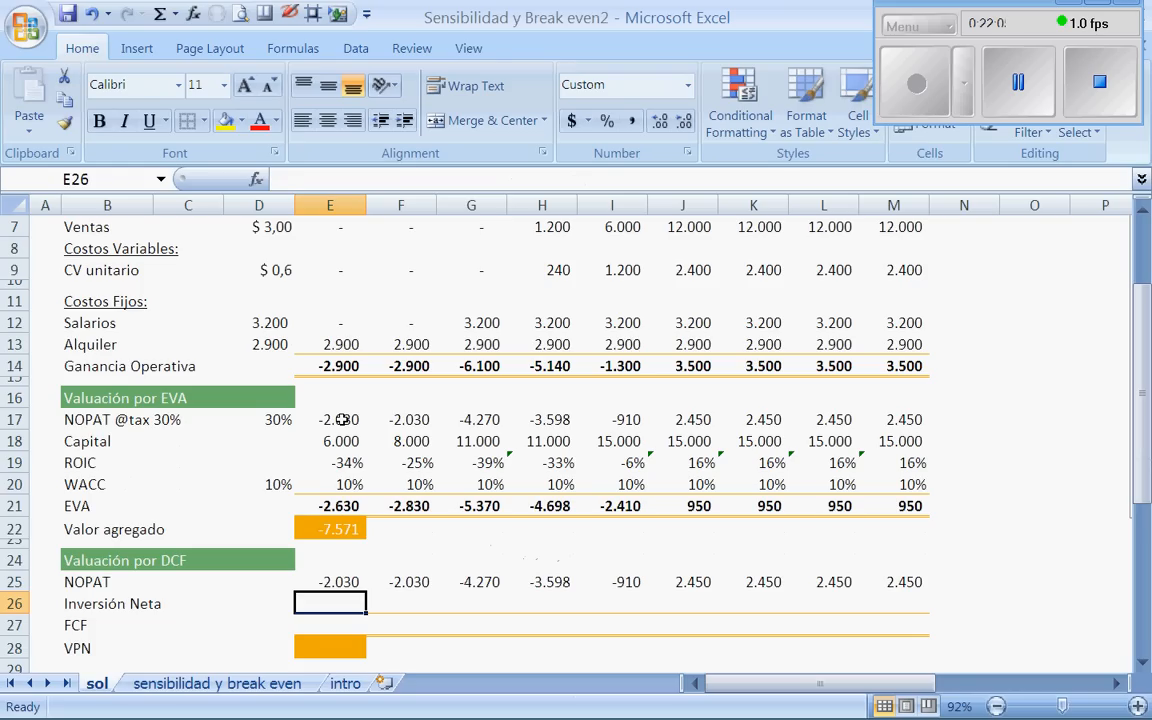
{"action": "left_click", "coordinate": [15, 441]}
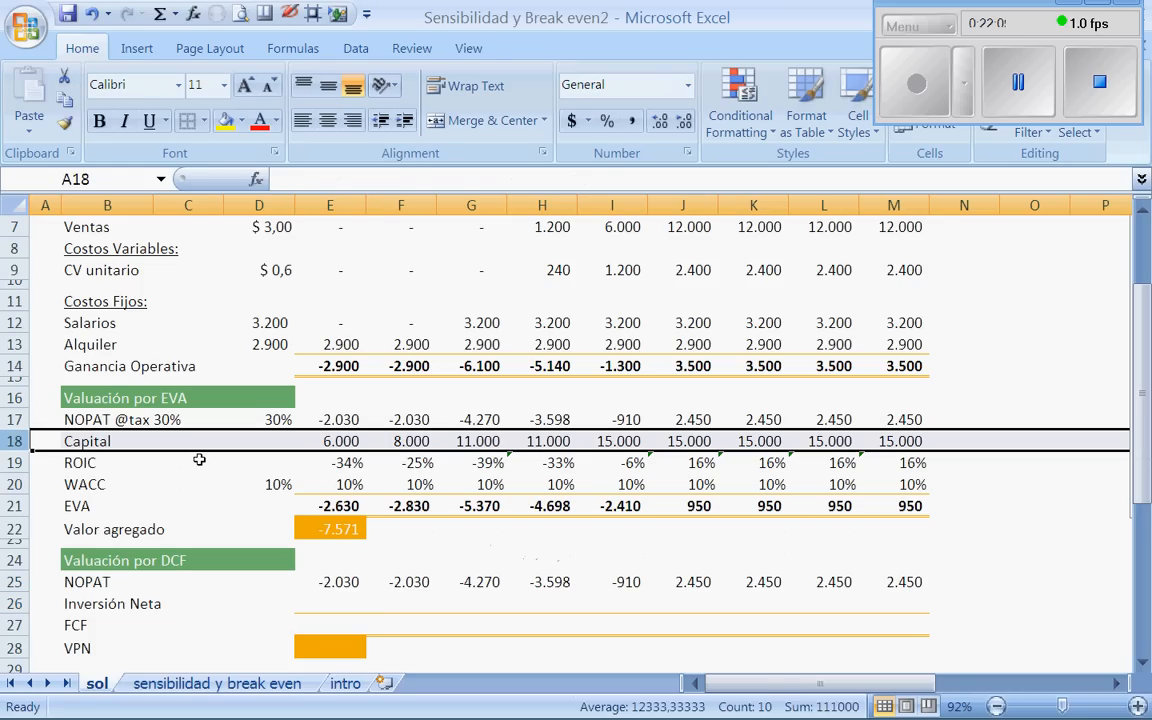
{"action": "left_click", "coordinate": [947, 440]}
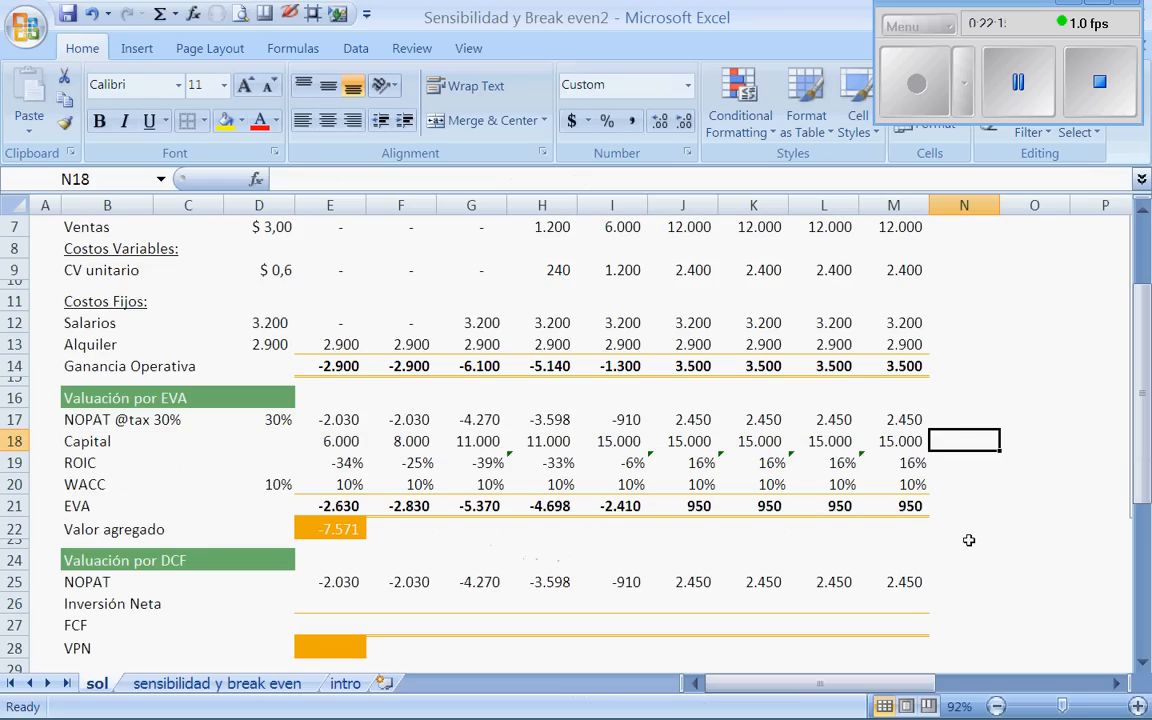
{"action": "type", "text": "+"}
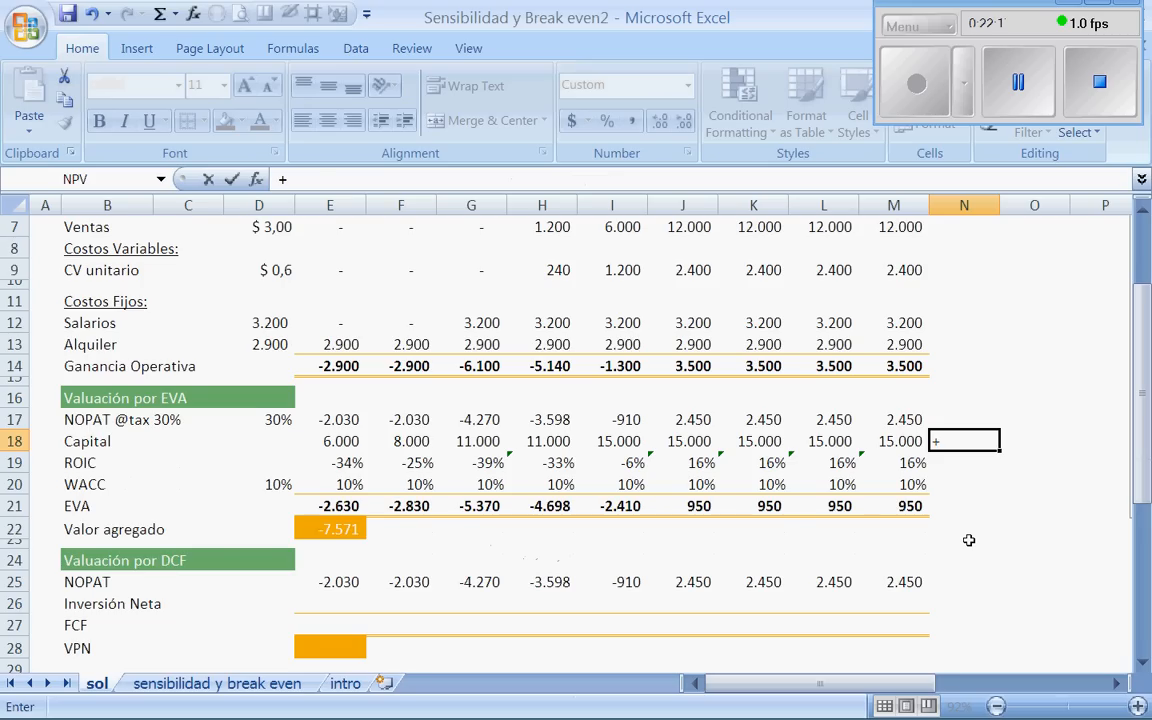
{"action": "key", "text": "Left"}
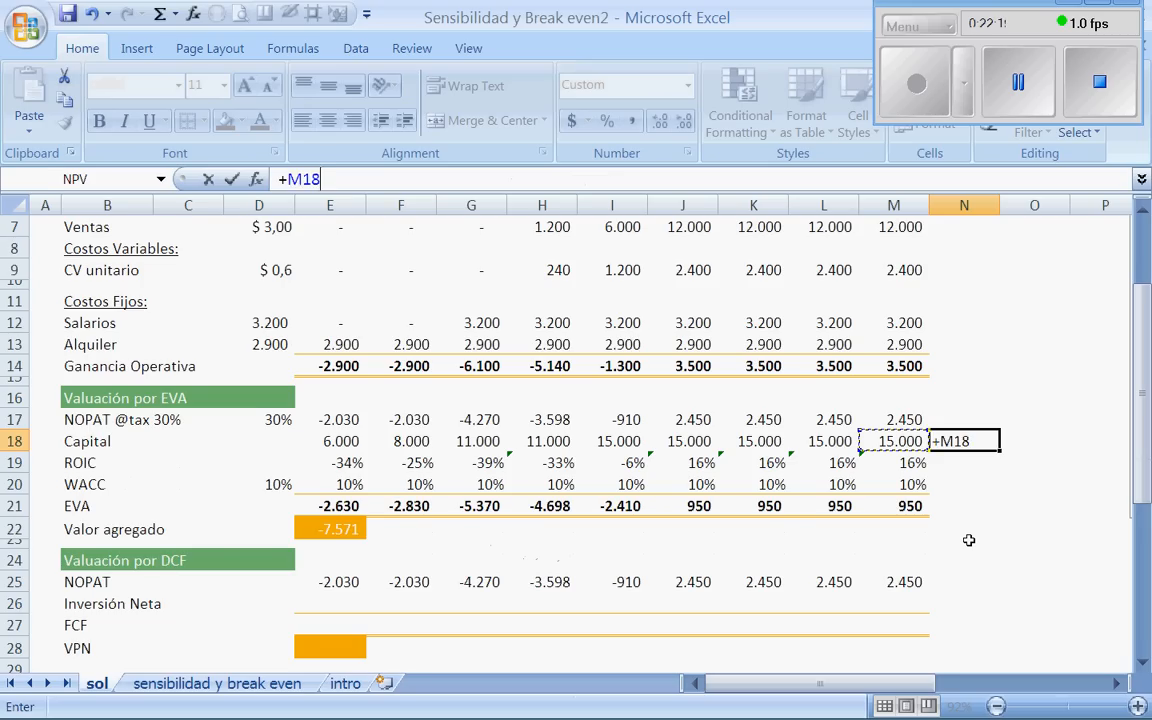
{"action": "key", "text": "Return"}
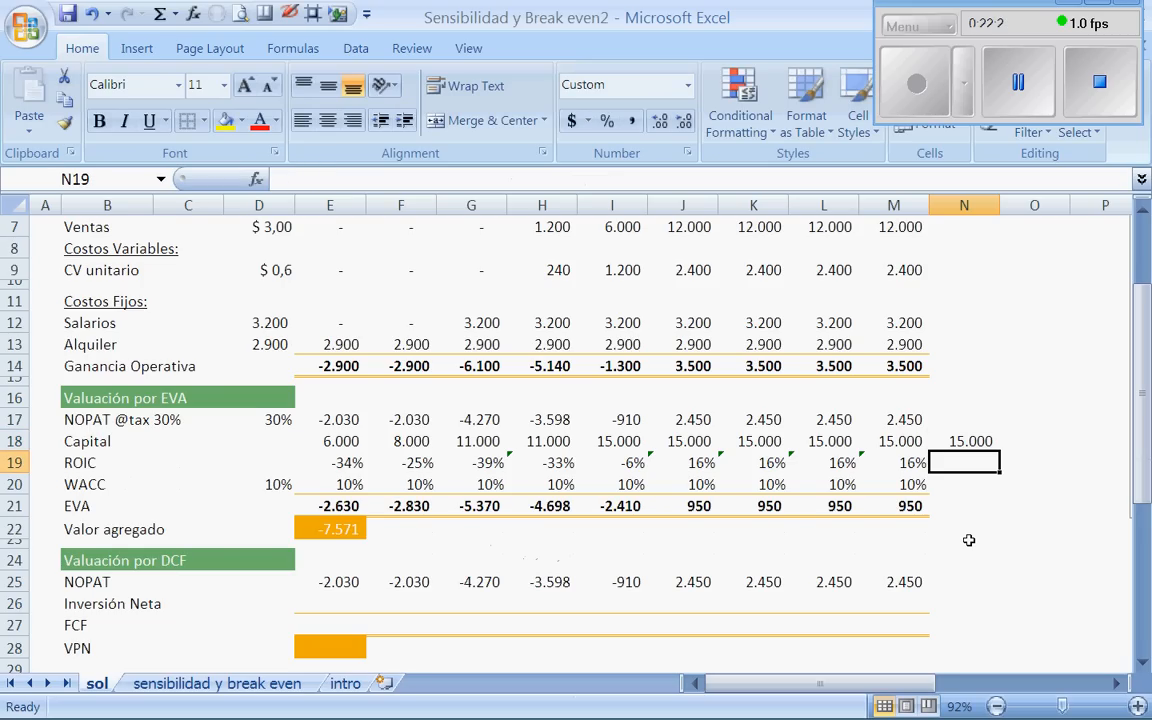
- Calculate the first Inversión Neta value in E26 as the change in capital, F18-E18
{"action": "left_click", "coordinate": [356, 602]}
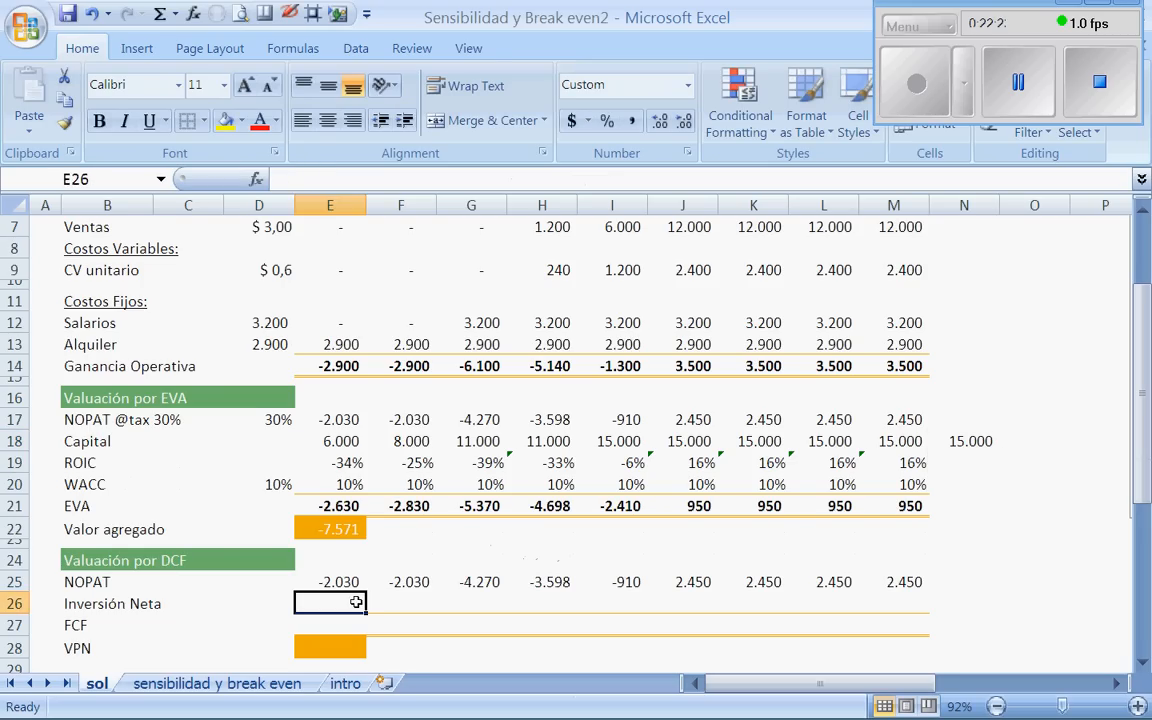
{"action": "type", "text": "+"}
{"action": "left_click", "coordinate": [418, 441]}
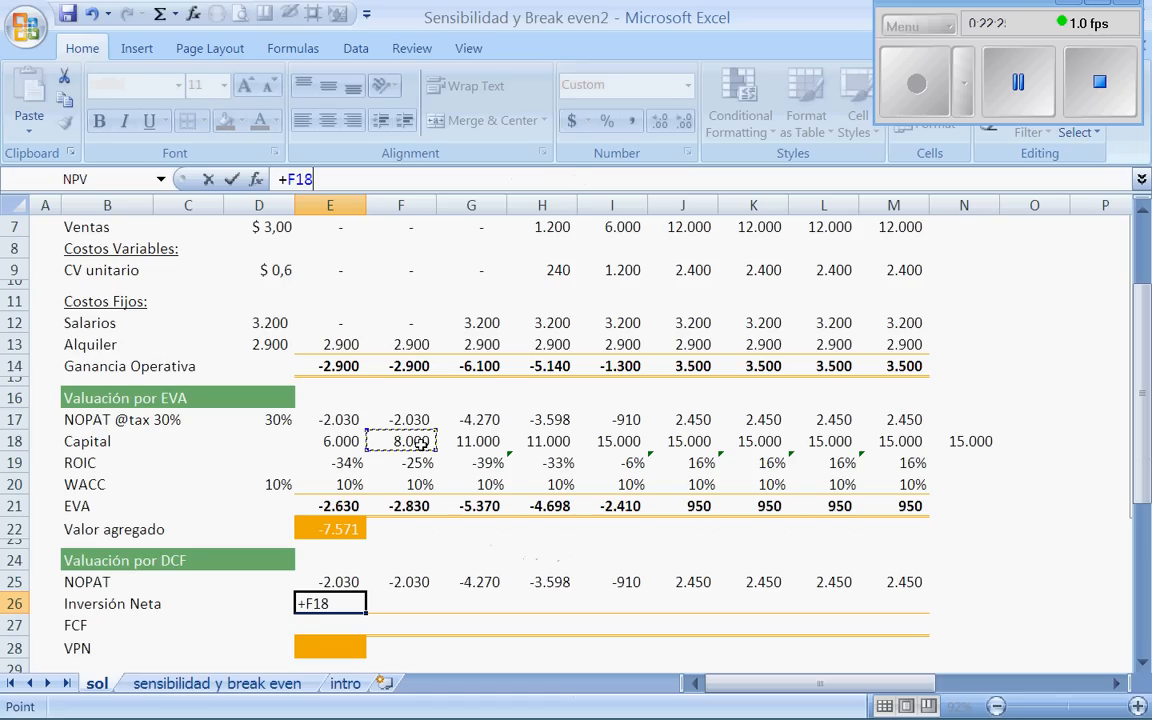
{"action": "type", "text": "-"}
{"action": "left_click", "coordinate": [340, 441]}
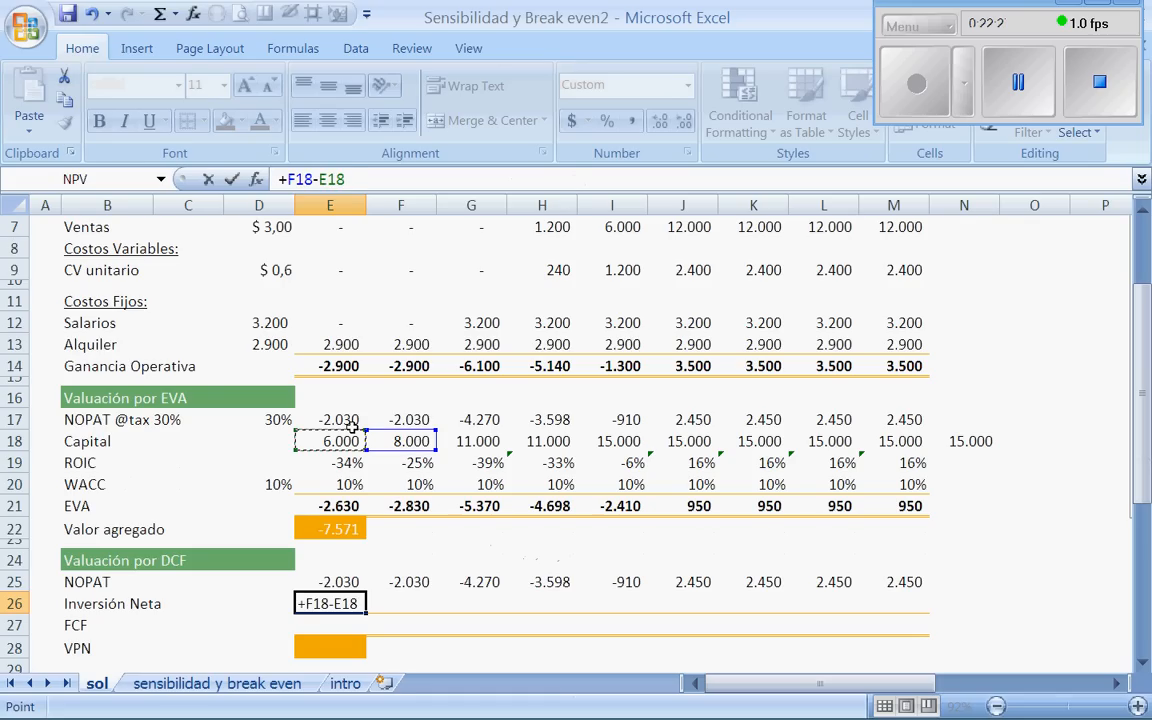
{"action": "key", "text": "ctrl+Return"}
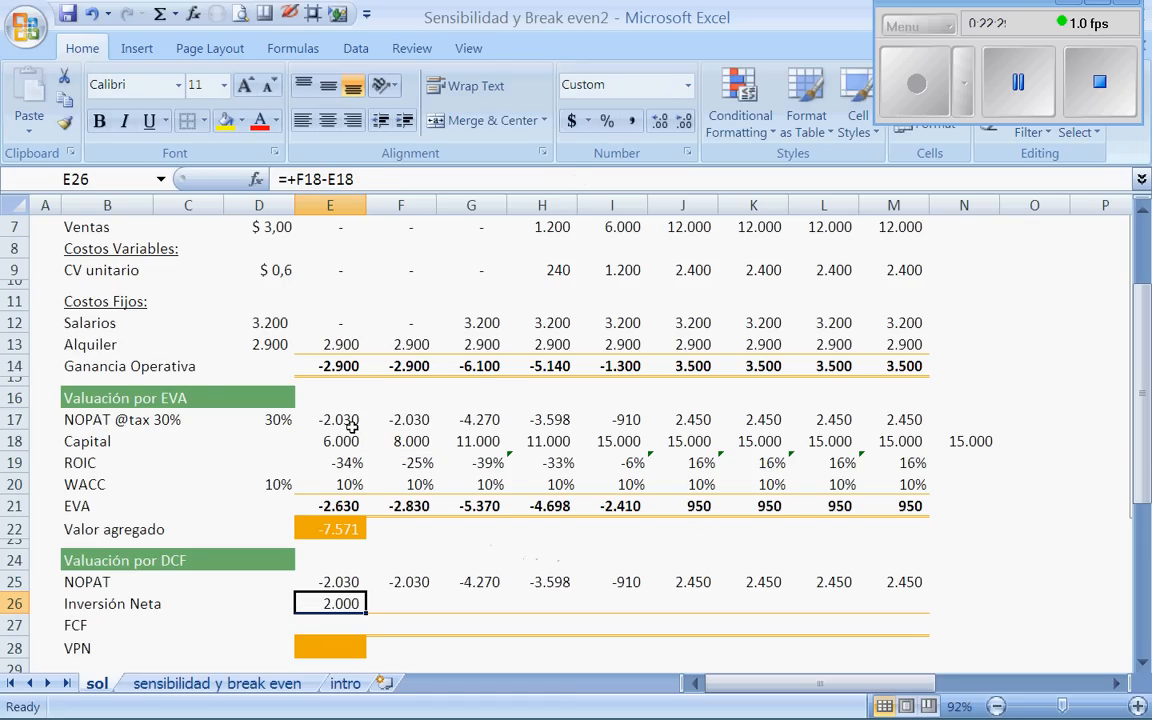
- Copy the Inversión Neta formula from E26 across the row through M26
{"action": "left_click", "coordinate": [376, 179]}
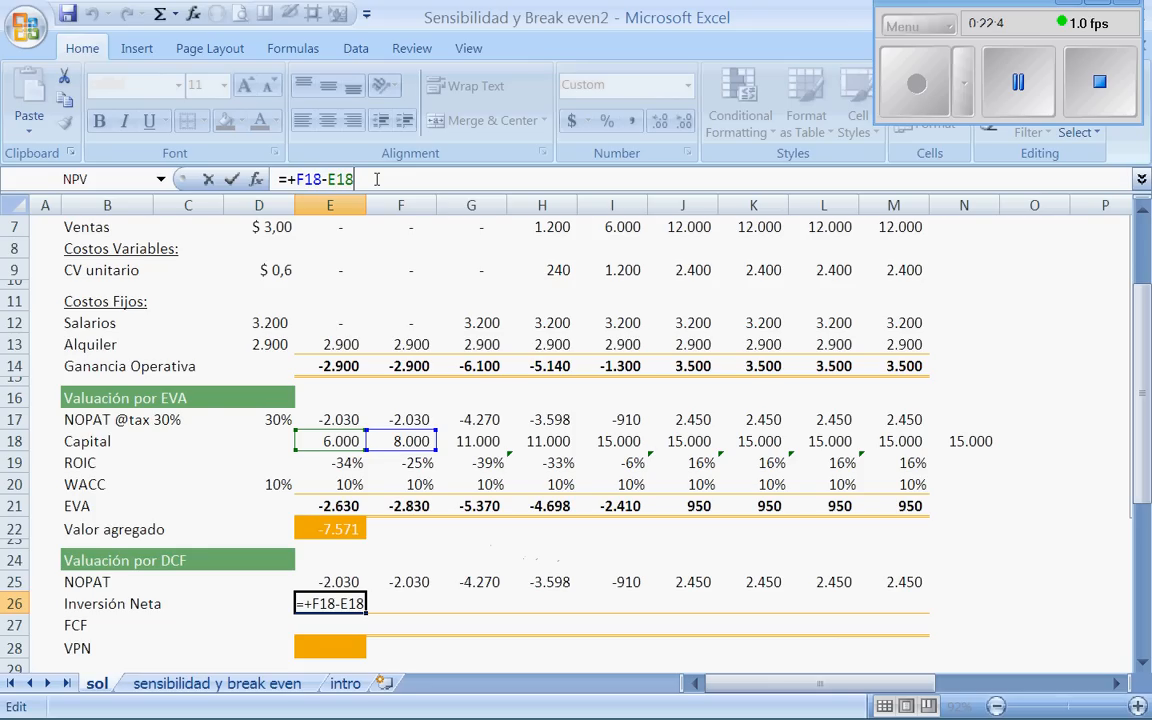
{"action": "key", "text": "ctrl+Return"}
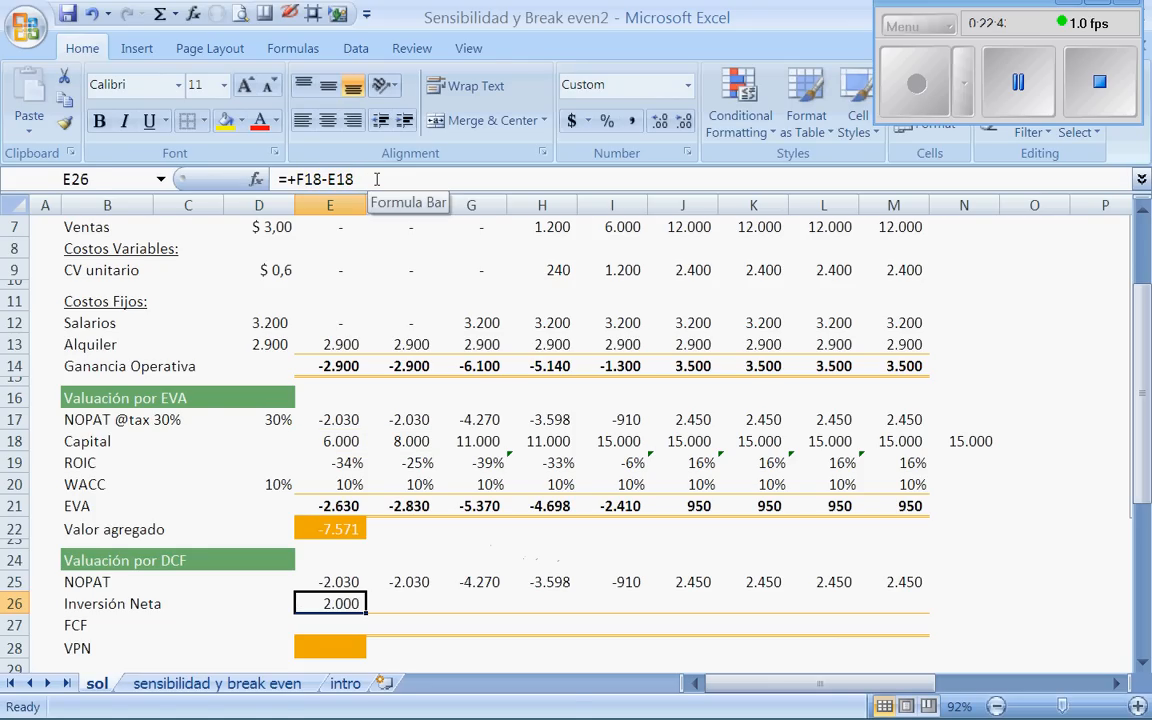
{"action": "key", "text": "ctrl+c"}
{"action": "key", "text": "shift+Right"}
{"action": "key", "text": "shift+Right"}
{"action": "key", "text": "shift+Right"}
{"action": "key", "text": "shift+Right"}
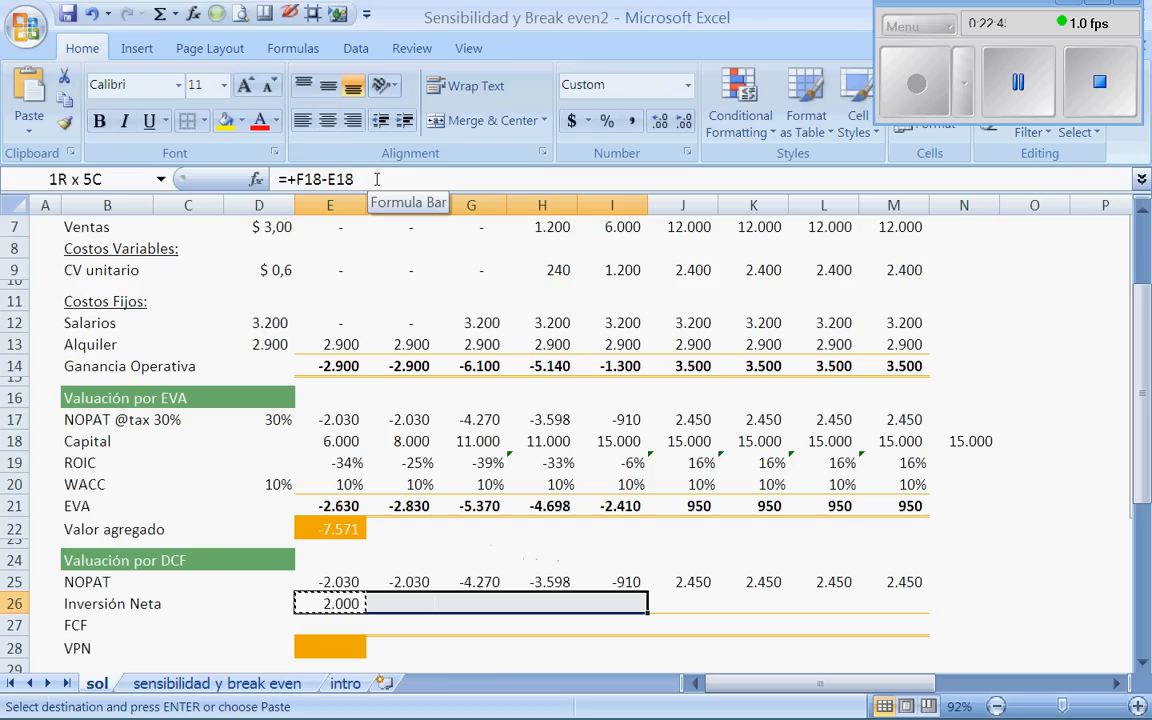
{"action": "key", "text": "shift+Right"}
{"action": "key", "text": "shift+Right"}
{"action": "key", "text": "shift+Right"}
{"action": "key", "text": "shift+Right"}
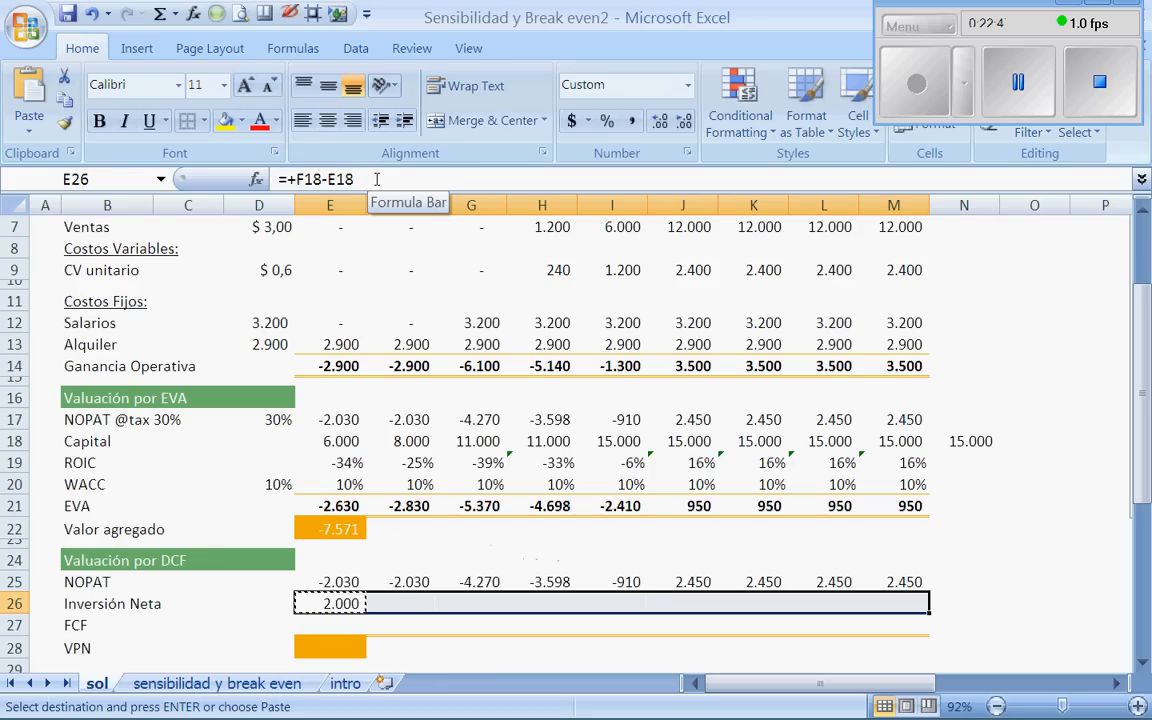
{"action": "key", "text": "Return"}
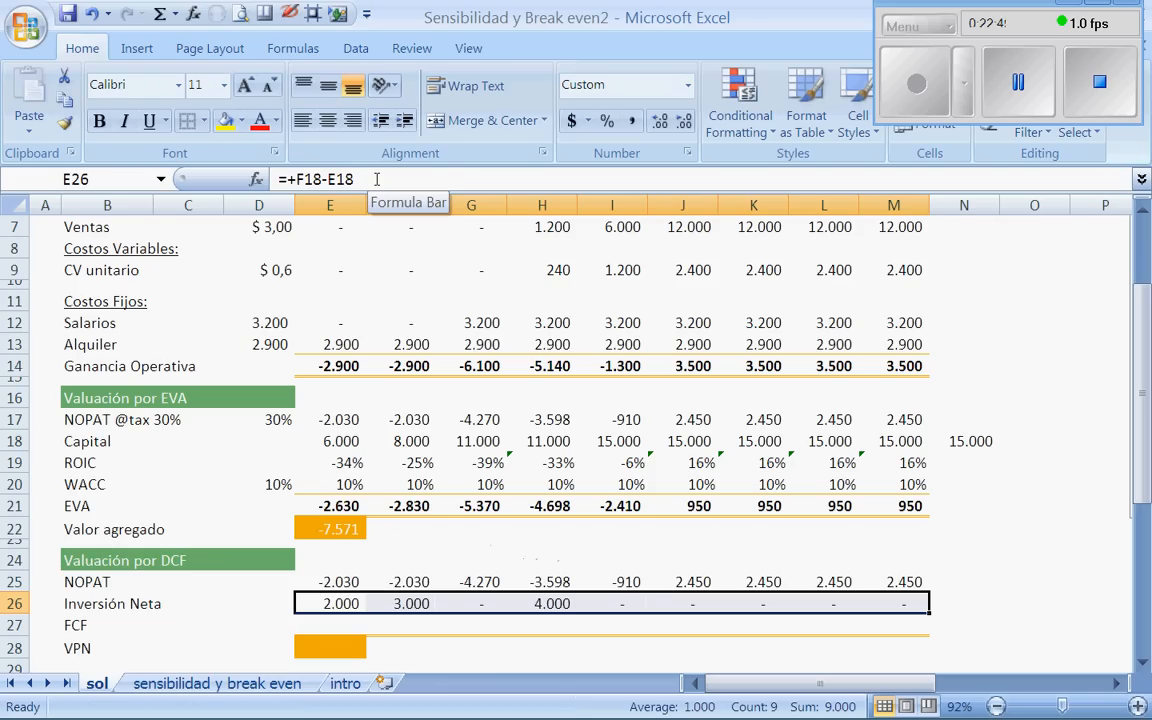
- Examine the copied Inversión Neta formulas in H26, J26 and M26 and the Capital cells they reference
{"action": "key", "text": "Left"}
{"action": "key", "text": "Right"}
{"action": "key", "text": "Right"}
{"action": "key", "text": "Right"}
{"action": "key", "text": "Right"}
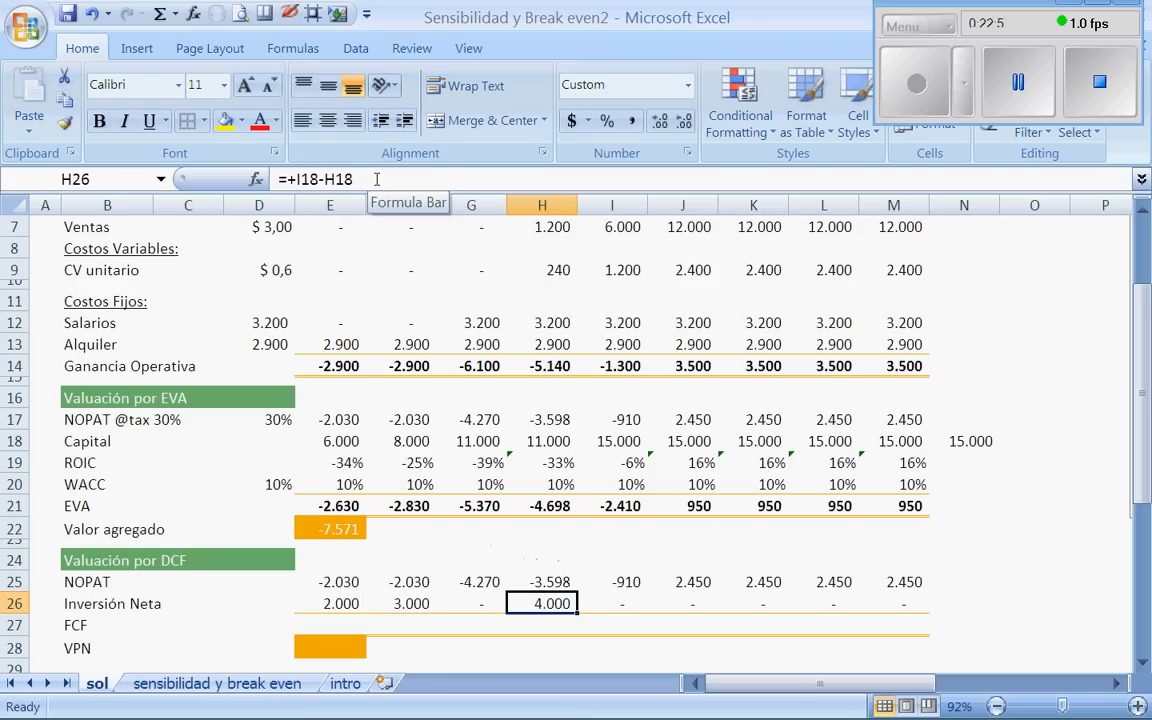
{"action": "left_click", "coordinate": [387, 180]}
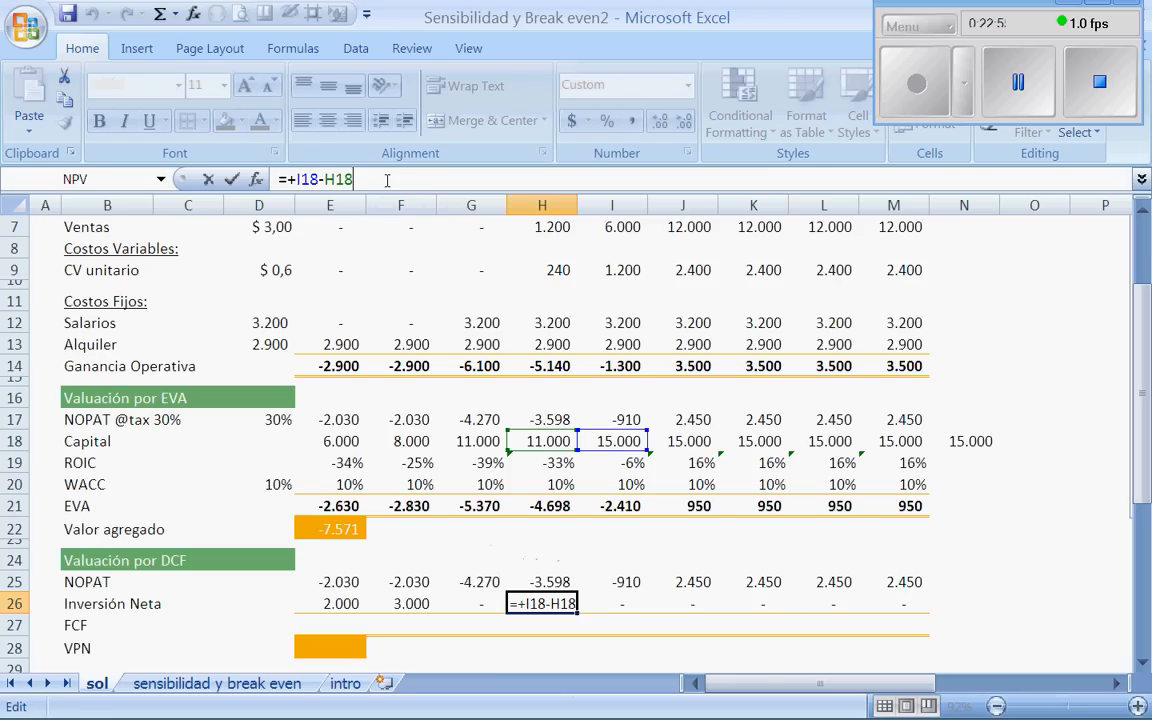
{"action": "key", "text": "ctrl+Return"}
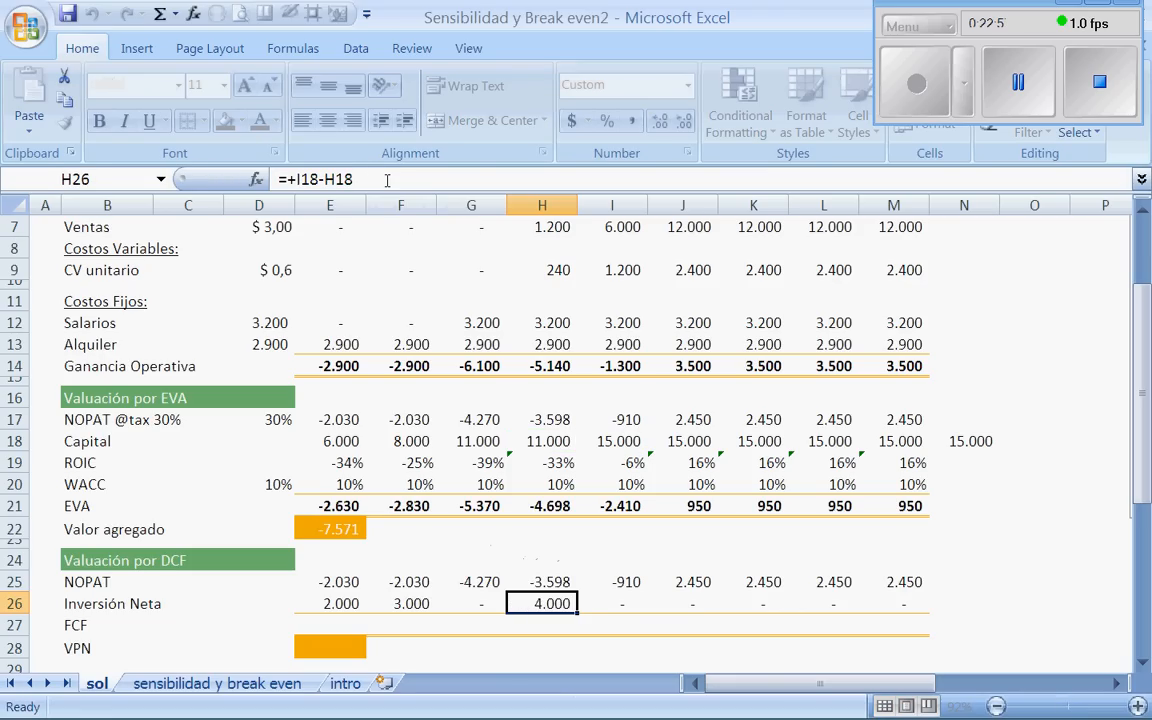
{"action": "key", "text": "Right"}
{"action": "key", "text": "Right"}
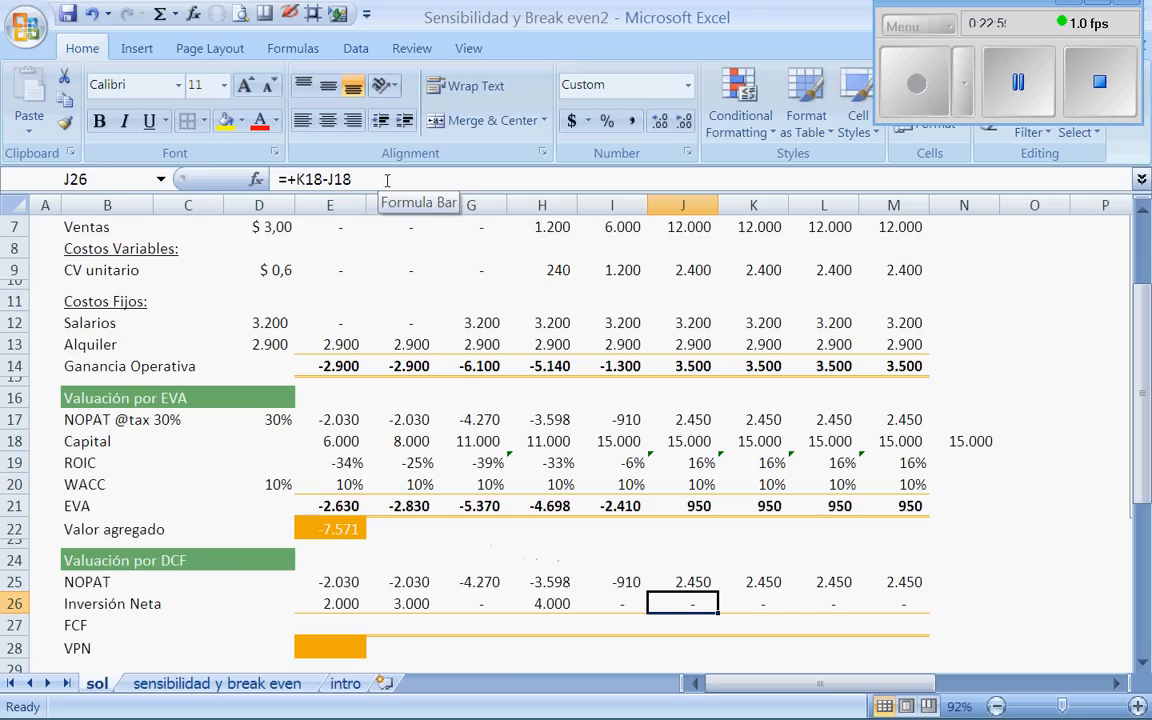
{"action": "left_click", "coordinate": [387, 180]}
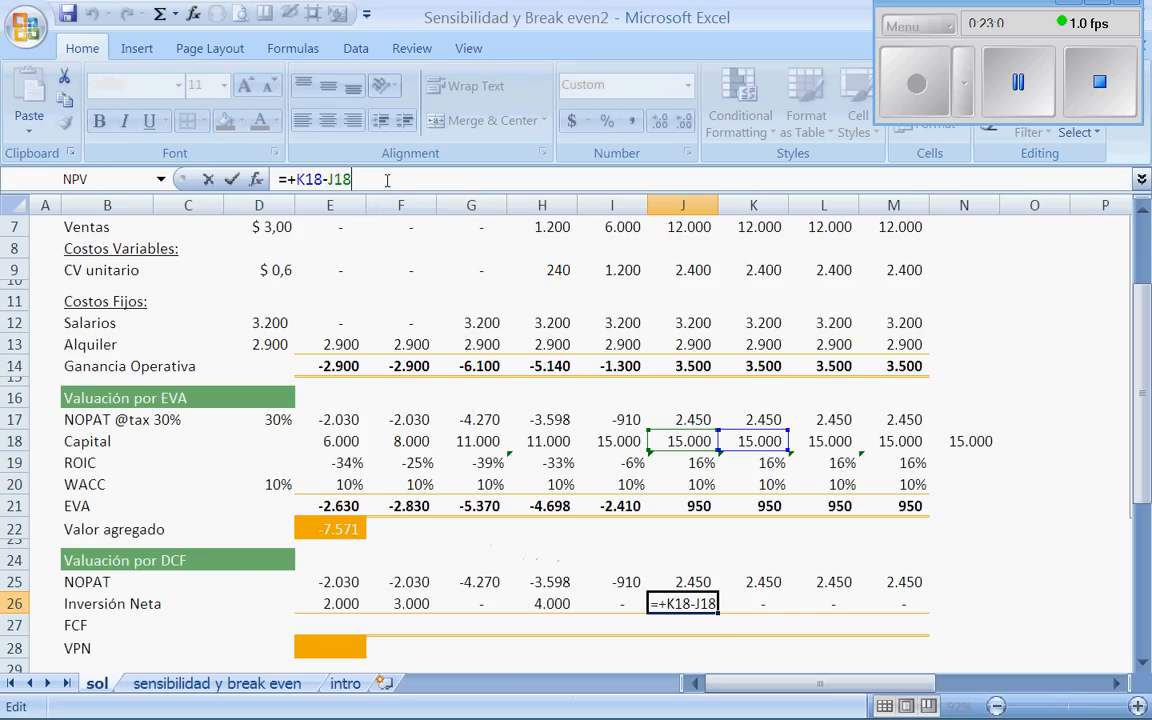
{"action": "key", "text": "Return"}
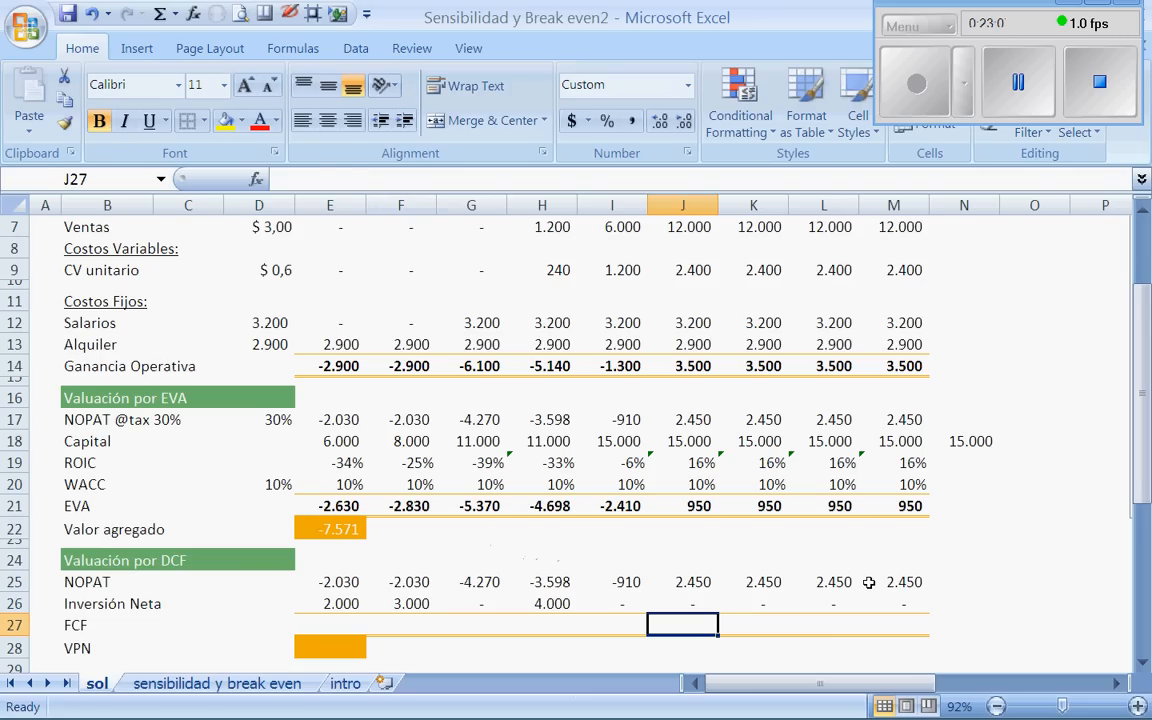
{"action": "left_click", "coordinate": [910, 600]}
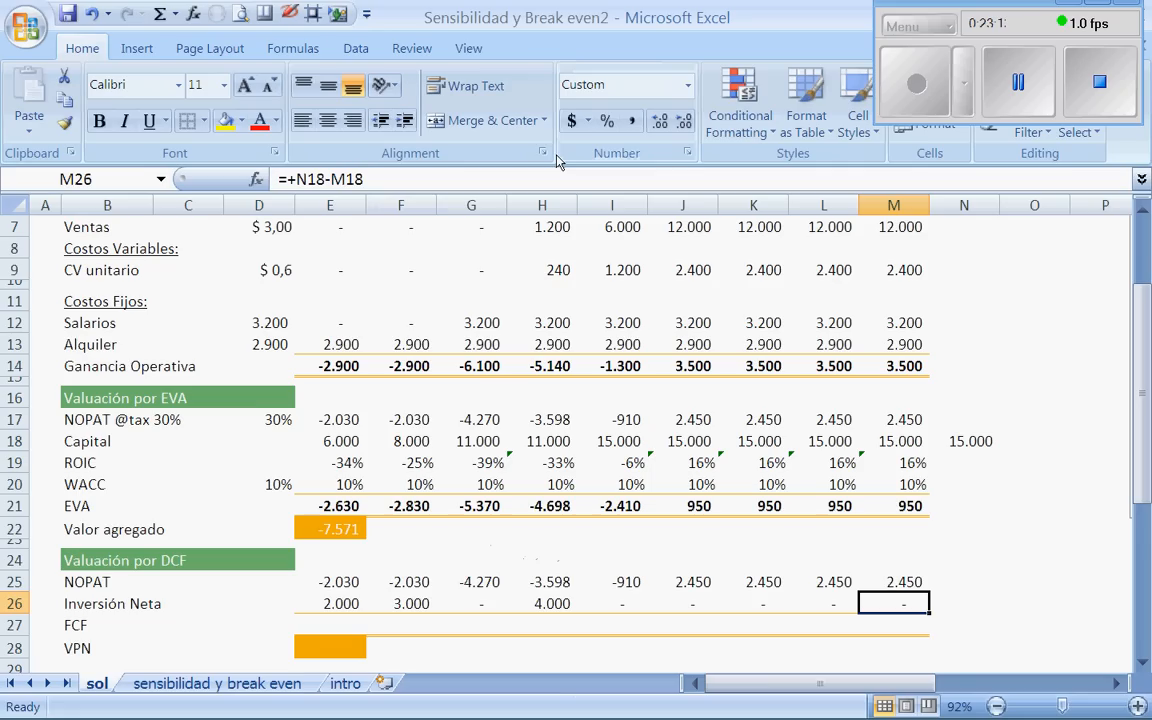
{"action": "left_click", "coordinate": [305, 176]}
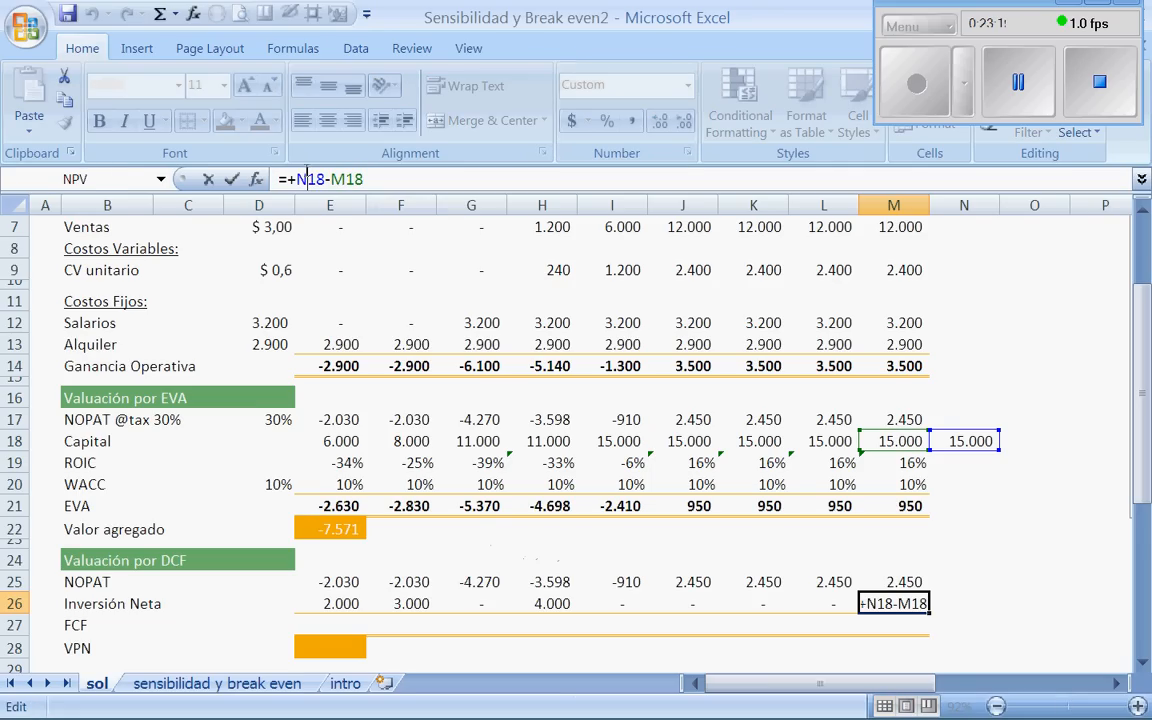
{"action": "key", "text": "Escape"}
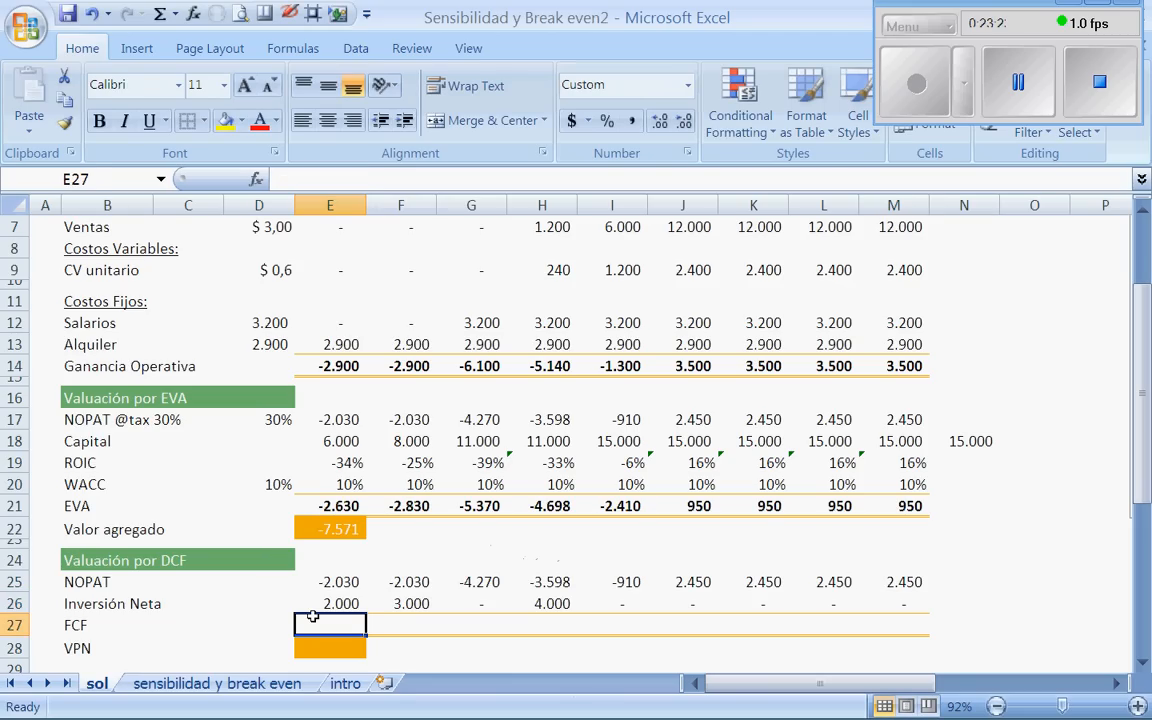
- Calculate the first FCF value in E27, in bold, as NOPAT minus net investment, E25-E26
{"action": "key", "text": "ctrl+b"}
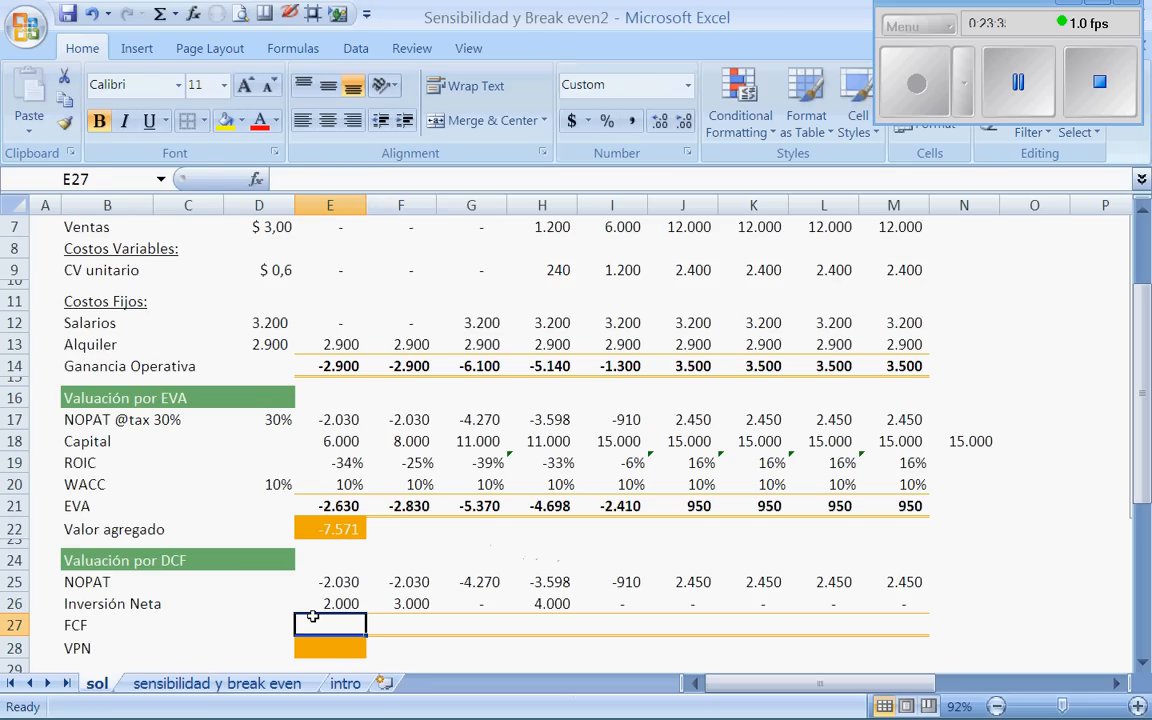
{"action": "type", "text": "+"}
{"action": "key", "text": "Up"}
{"action": "key", "text": "Up"}
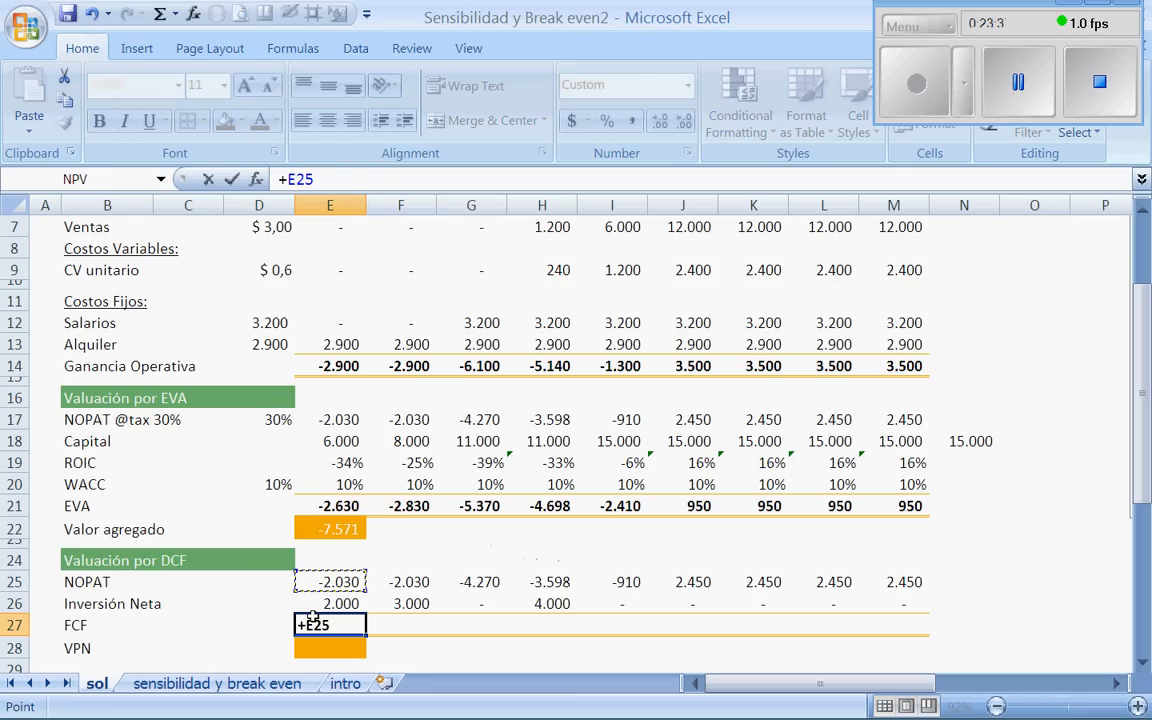
{"action": "type", "text": "-"}
{"action": "key", "text": "Up"}
{"action": "key", "text": "Return"}
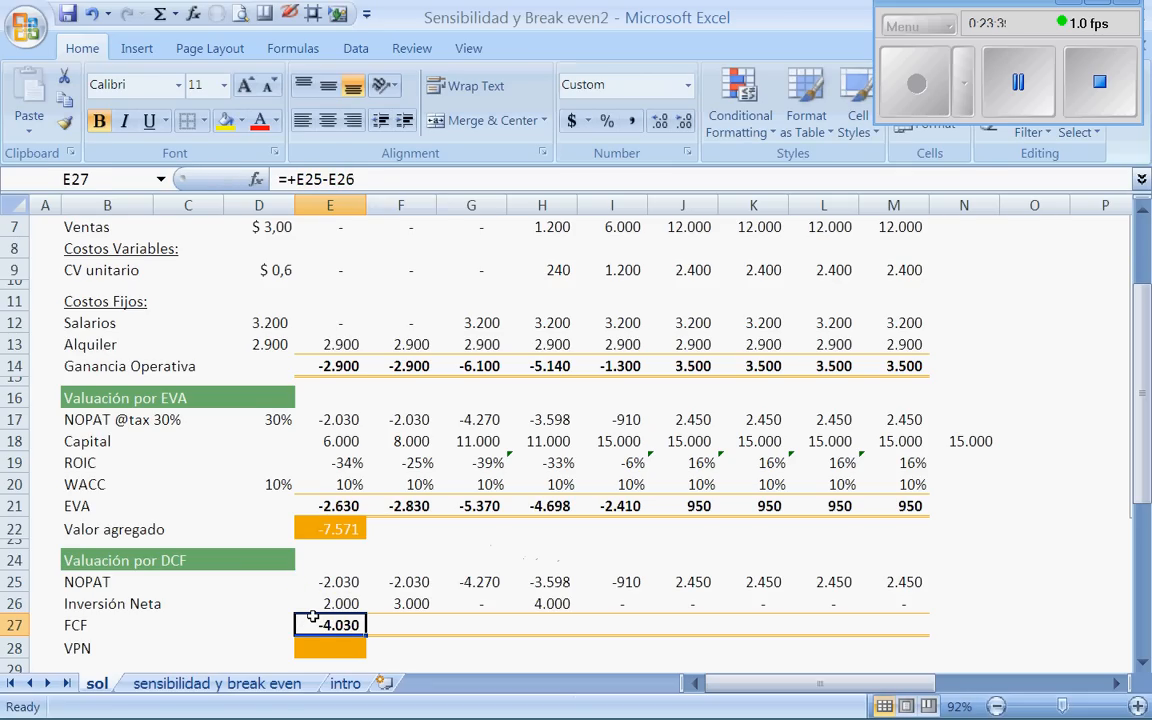
- Copy the FCF formula from E27 across the FCF row of the DCF valuation
{"action": "key", "text": "ctrl+c"}
{"action": "key", "text": "shift+Right"}
{"action": "key", "text": "shift+Right"}
{"action": "key", "text": "shift+Right"}
{"action": "key", "text": "shift+Right"}
{"action": "key", "text": "shift+Right"}
{"action": "key", "text": "shift+Right"}
{"action": "key", "text": "shift+Right"}
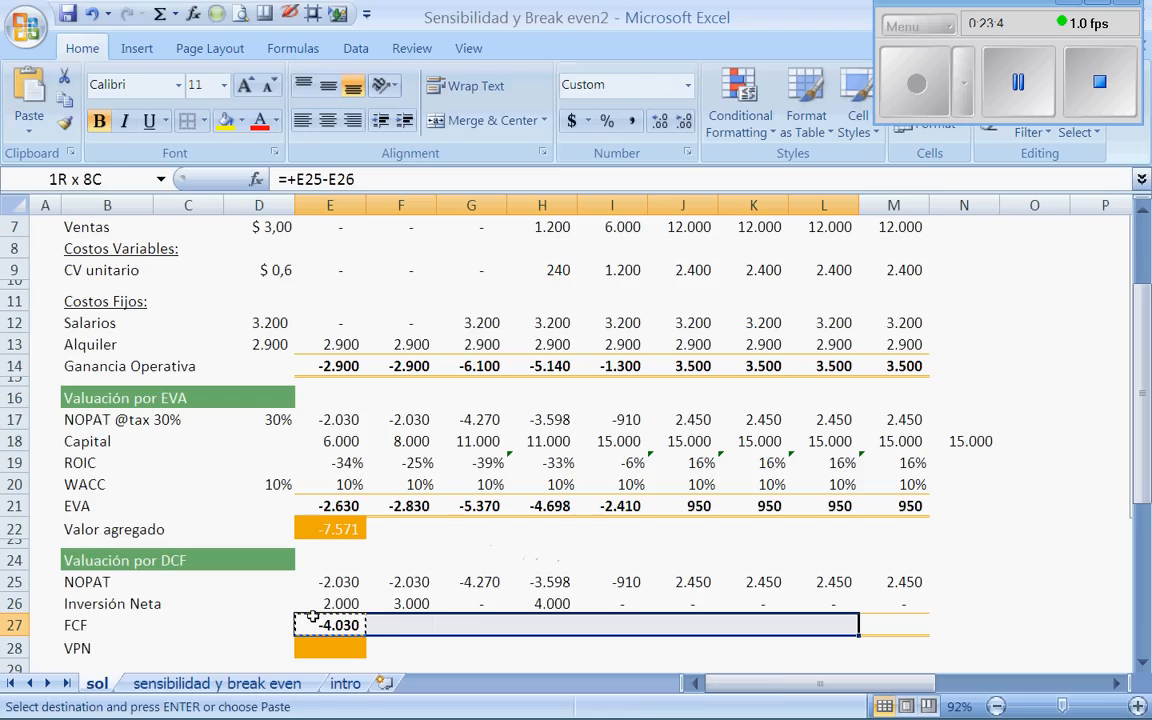
- Paste the copied FCF formula across row 27 through column M
{"action": "key", "text": "shift+Right"}
{"action": "key", "text": "Return"}
{"action": "key", "text": "Down"}
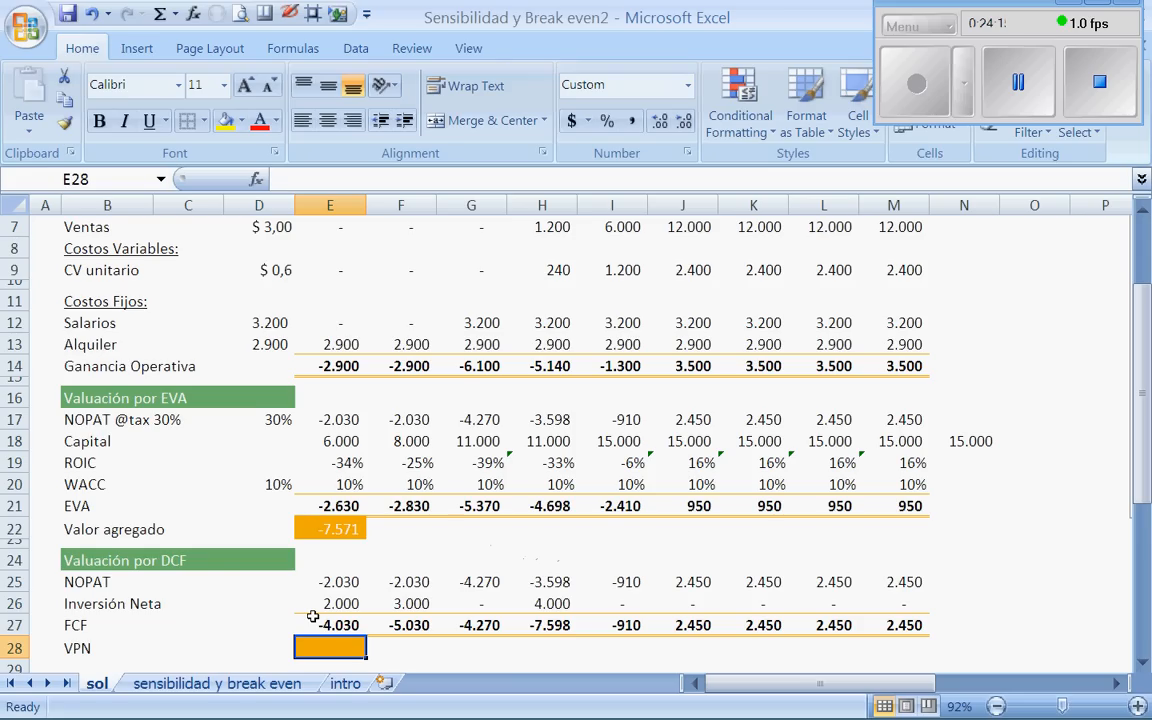
- Insert an NPV function in the VPN cell E28 with rate D20 and the free cash flows E27:L27 as values
{"action": "left_click", "coordinate": [193, 14]}
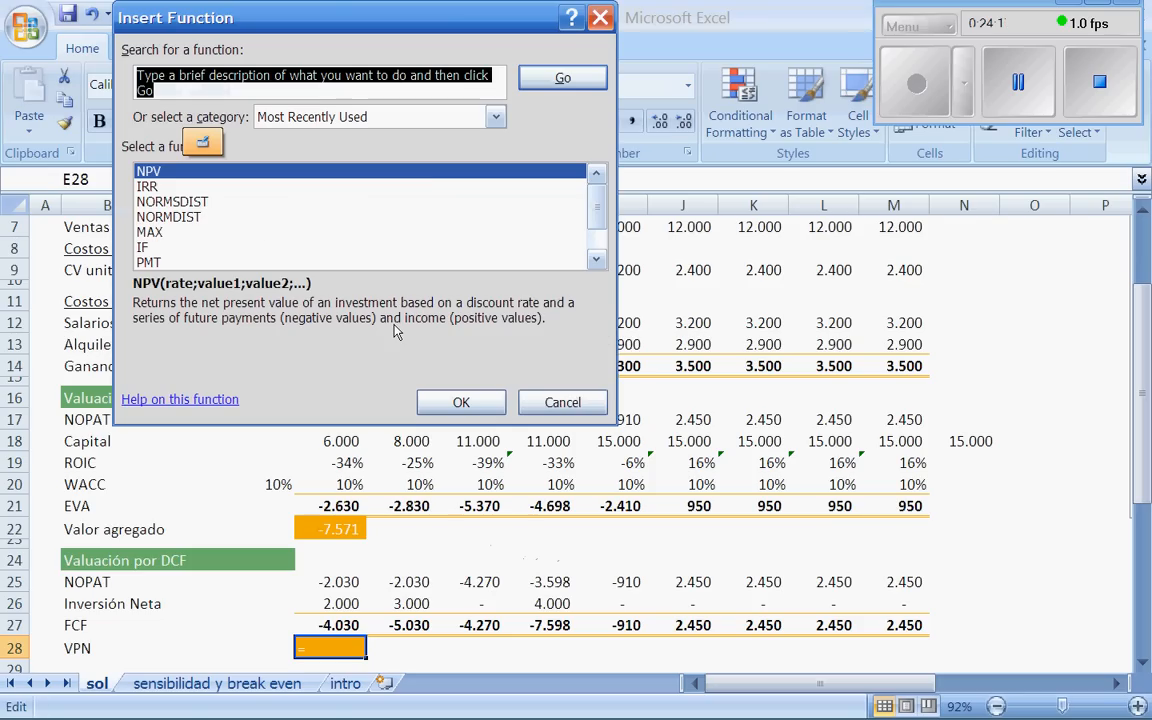
{"action": "double_click", "coordinate": [428, 185]}
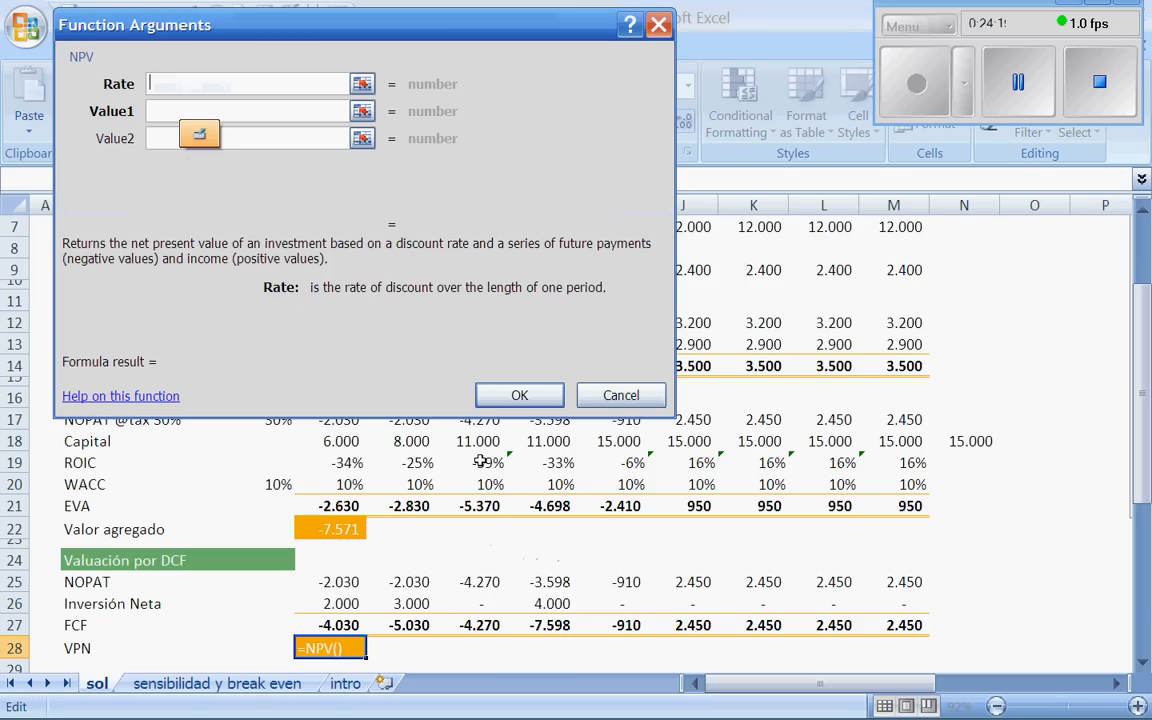
{"action": "left_click", "coordinate": [259, 484]}
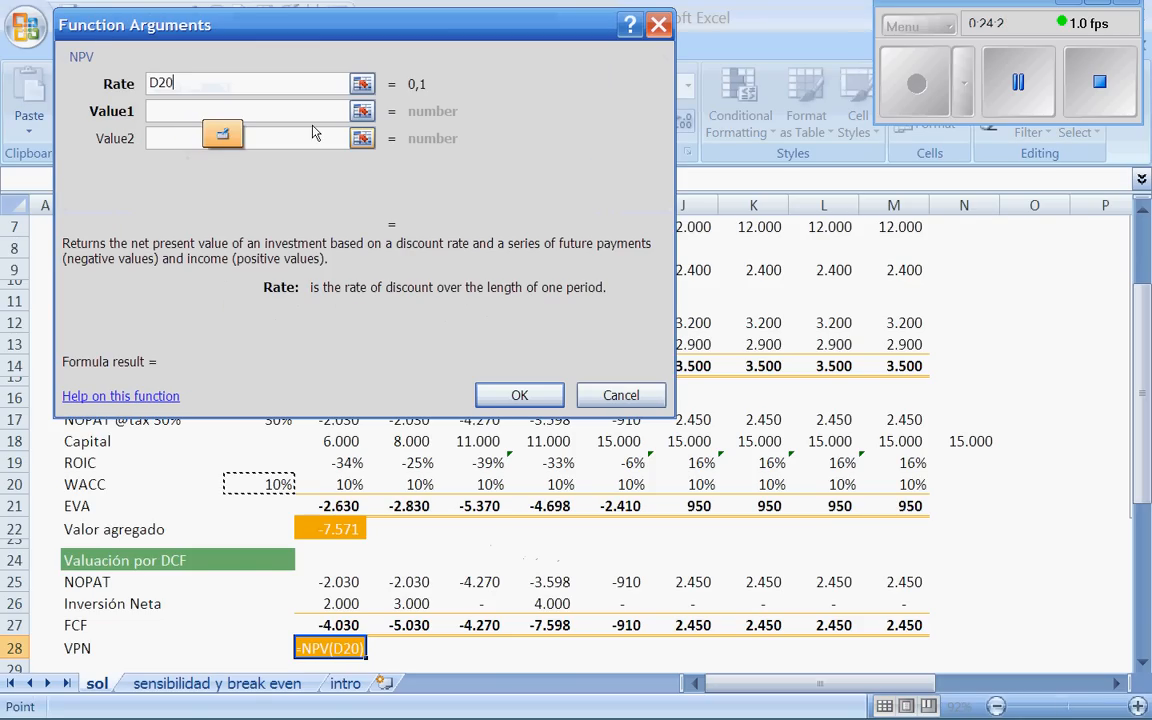
{"action": "key", "text": "Tab"}
{"action": "left_click_drag", "start_coordinate": [340, 604], "coordinate": [600, 610]}
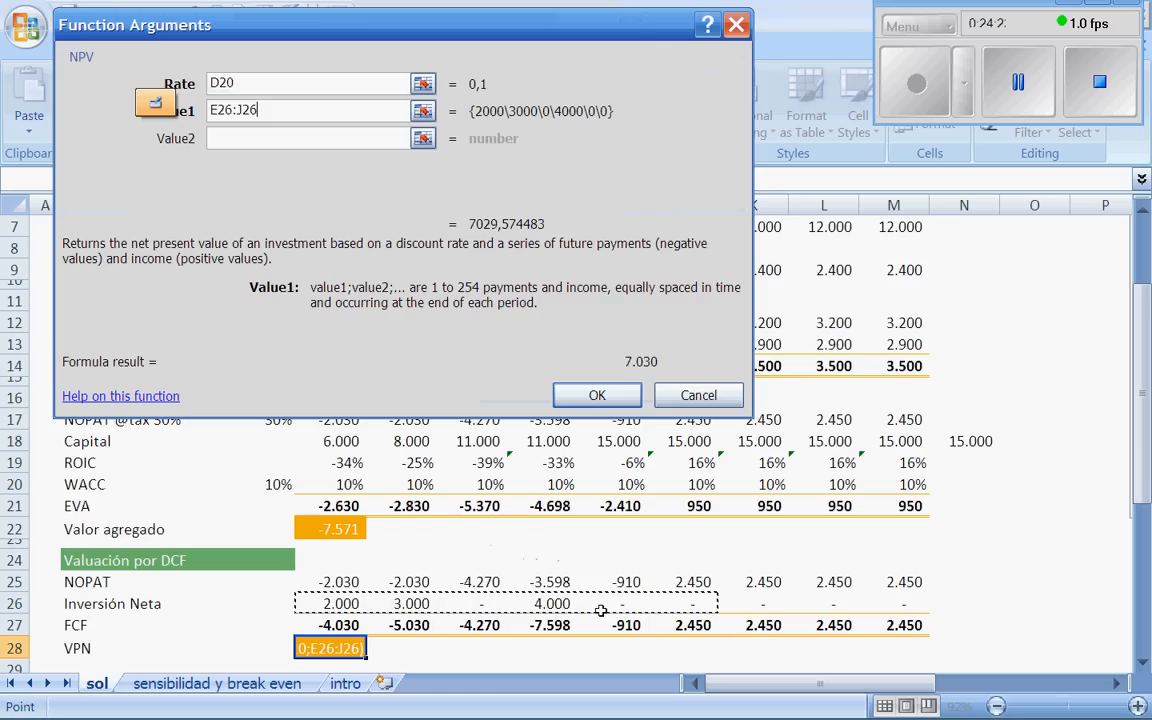
{"action": "left_click_drag", "start_coordinate": [330, 625], "coordinate": [806, 622]}
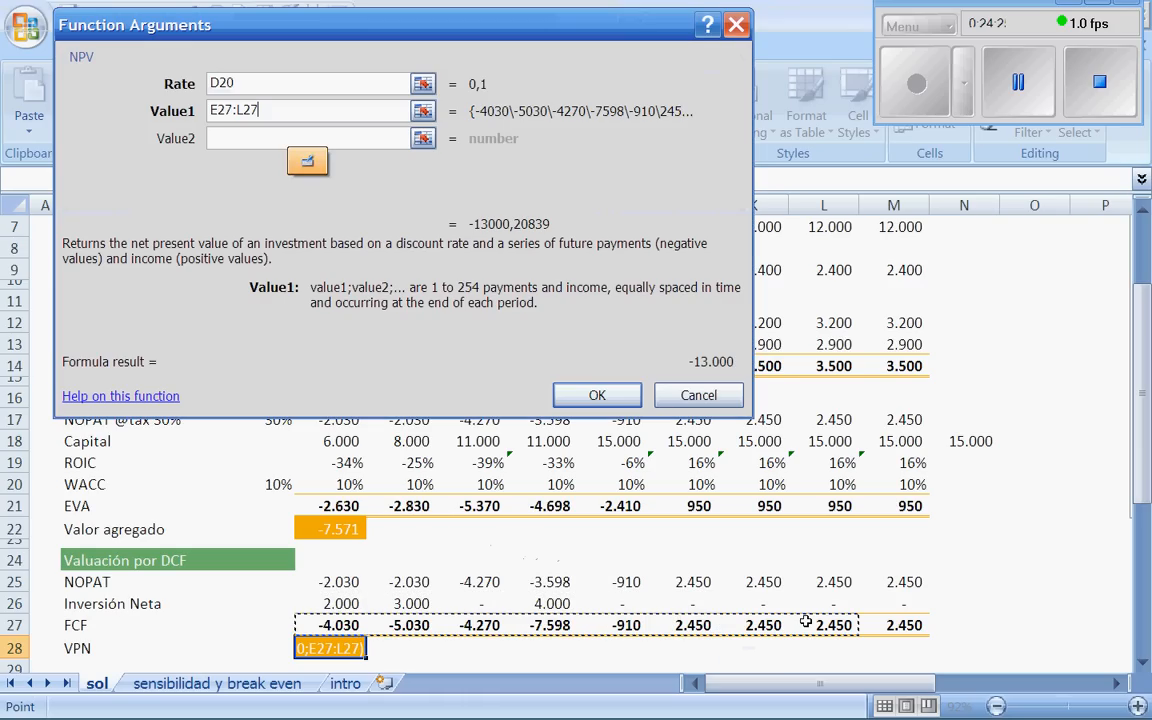
{"action": "left_click", "coordinate": [597, 396]}
- Extend the VPN formula with the perpetuity value of the last free cash flow by appending +(M27/D20
{"action": "left_click", "coordinate": [448, 178]}
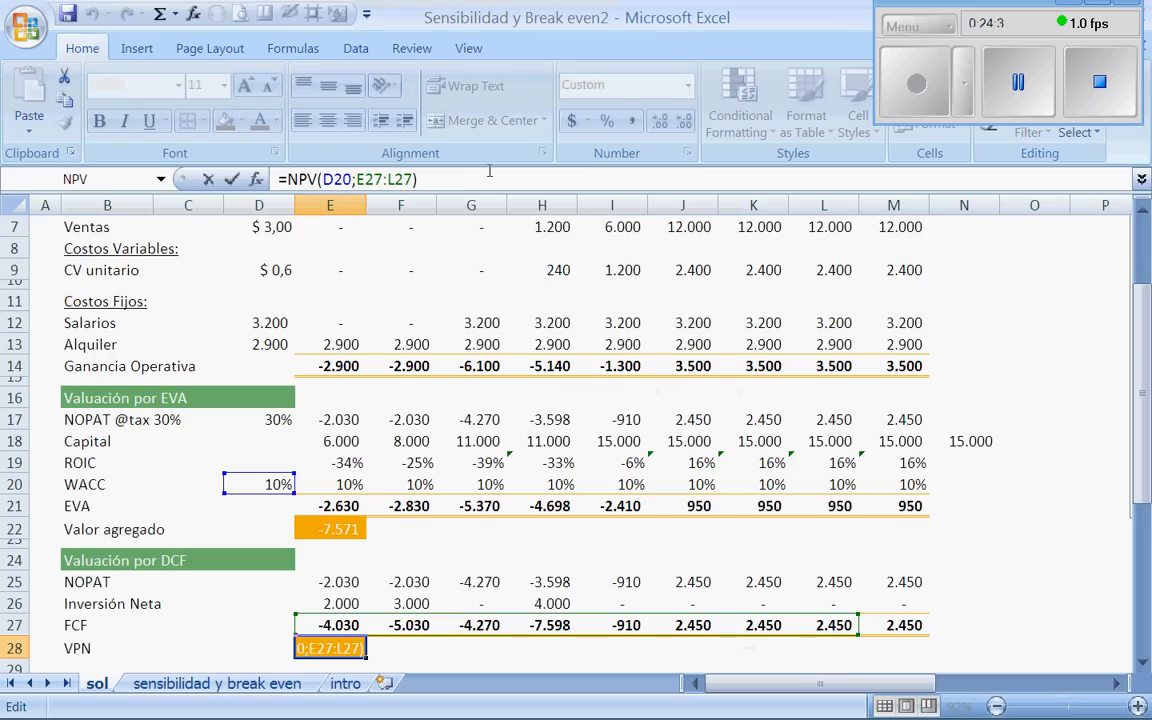
{"action": "type", "text": "+("}
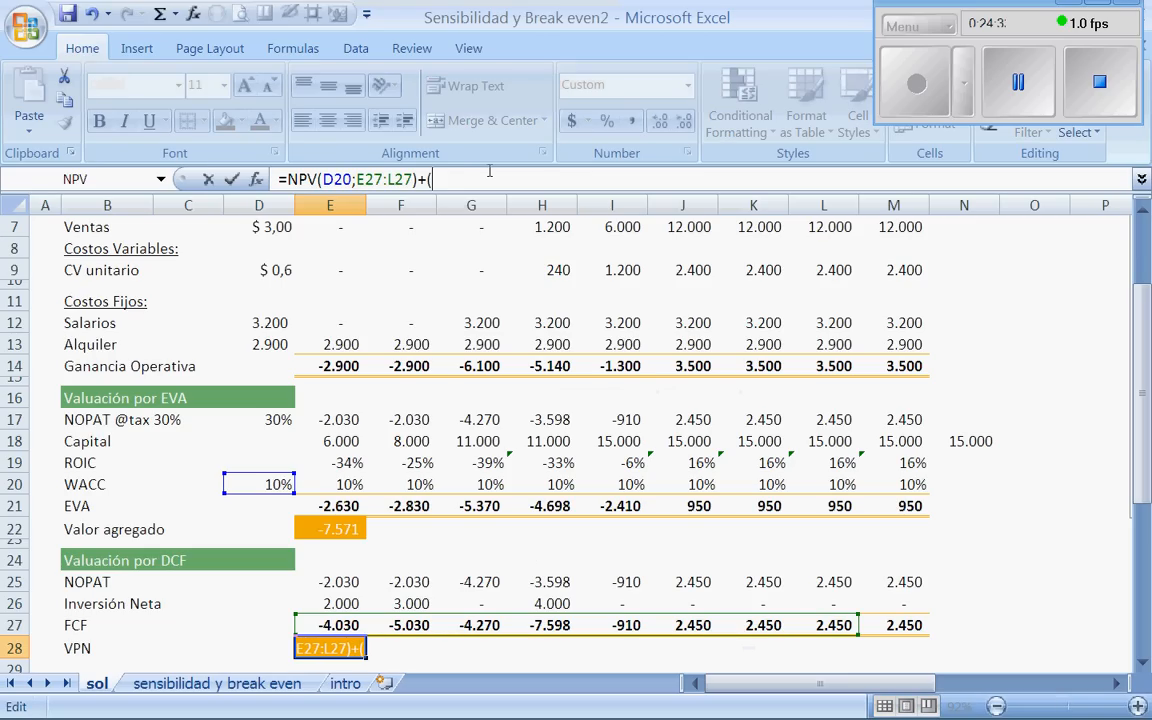
{"action": "left_click", "coordinate": [912, 621]}
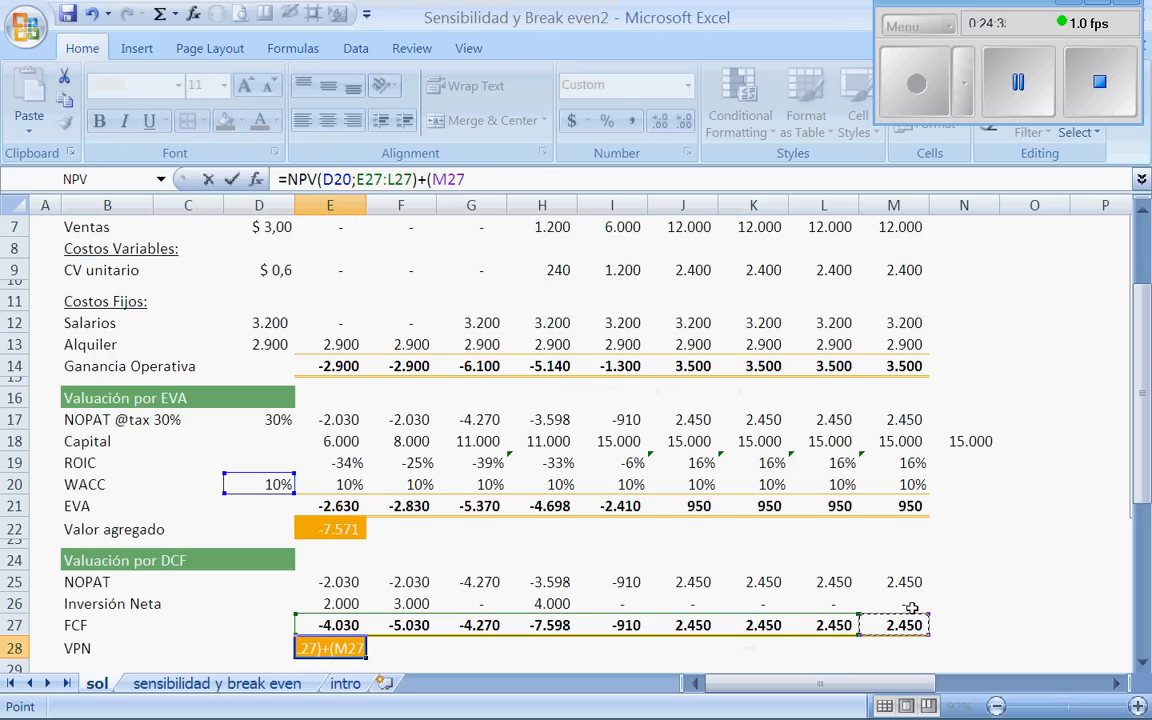
{"action": "type", "text": "/"}
{"action": "left_click", "coordinate": [287, 483]}
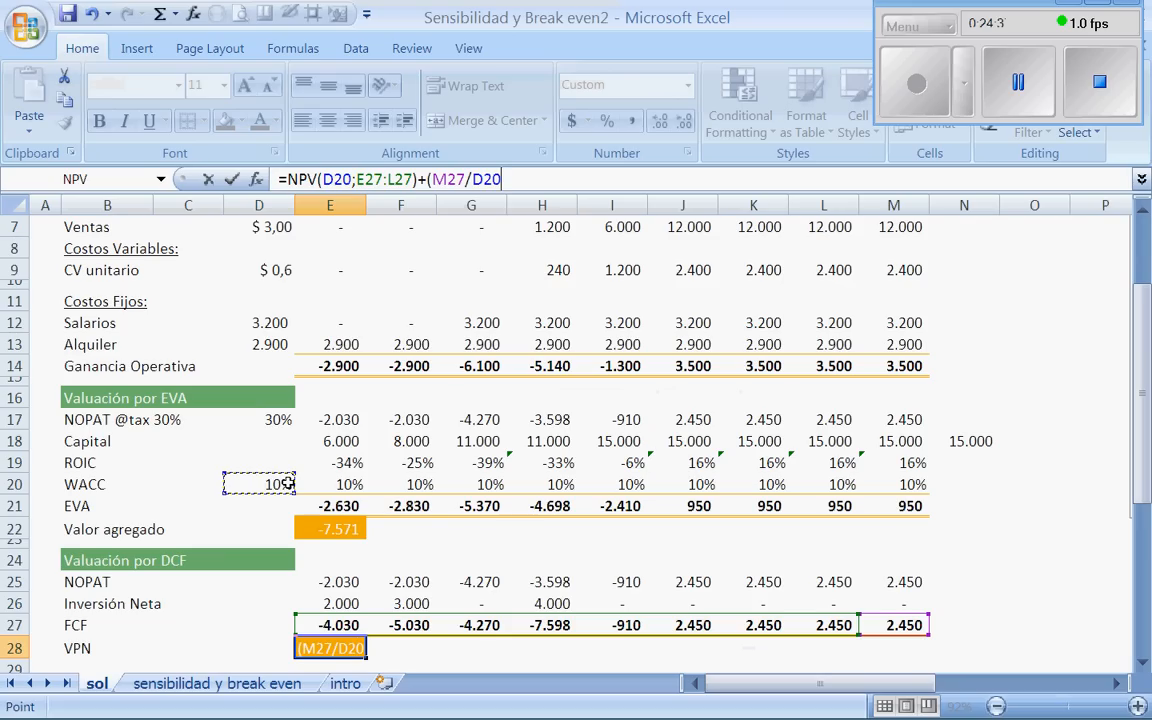
- Discount the perpetuity value over 8 periods by completing the VPN formula with *(1/(1+D20)^8))
{"action": "type", "text": "*("}
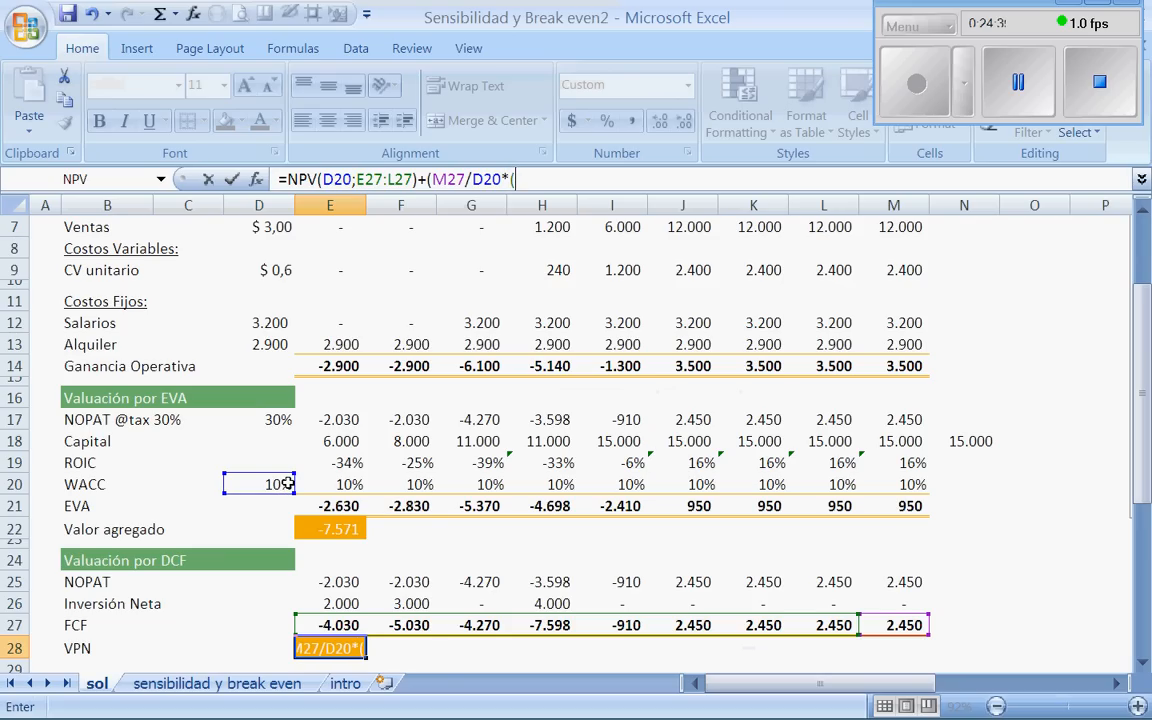
{"action": "type", "text": "1//"}
{"action": "key", "text": "BackSpace"}
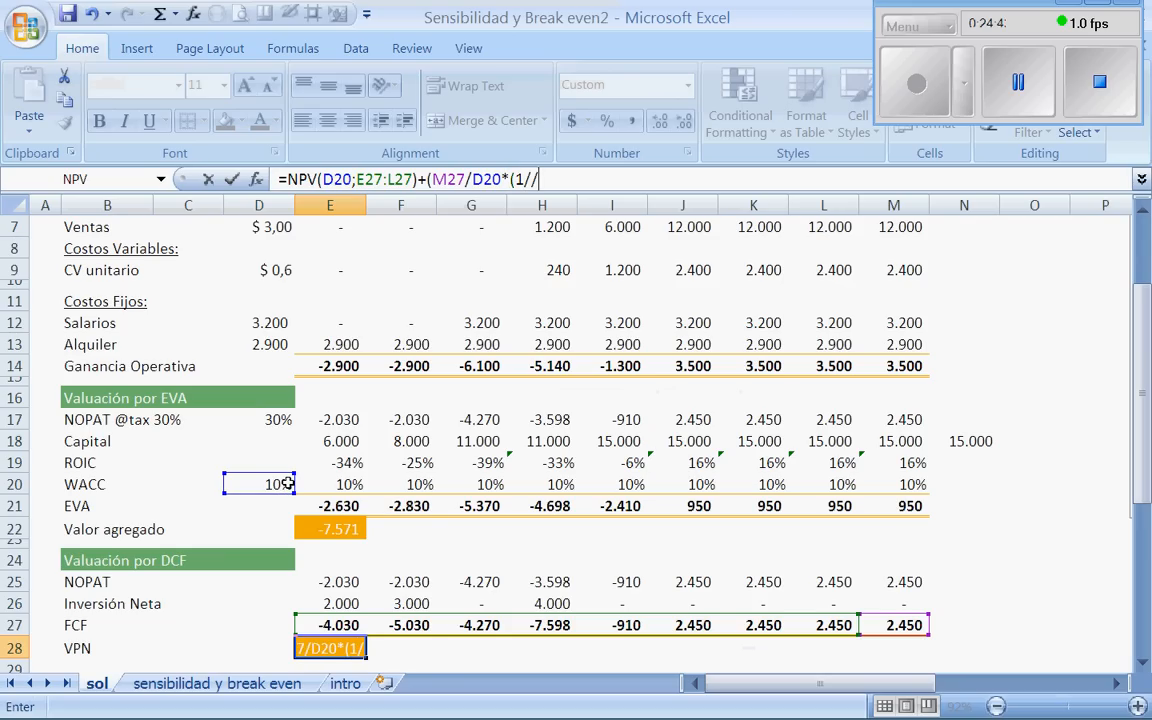
{"action": "key", "text": "BackSpace"}
{"action": "type", "text": "/"}
{"action": "key", "text": "BackSpace"}
{"action": "type", "text": "(1+"}
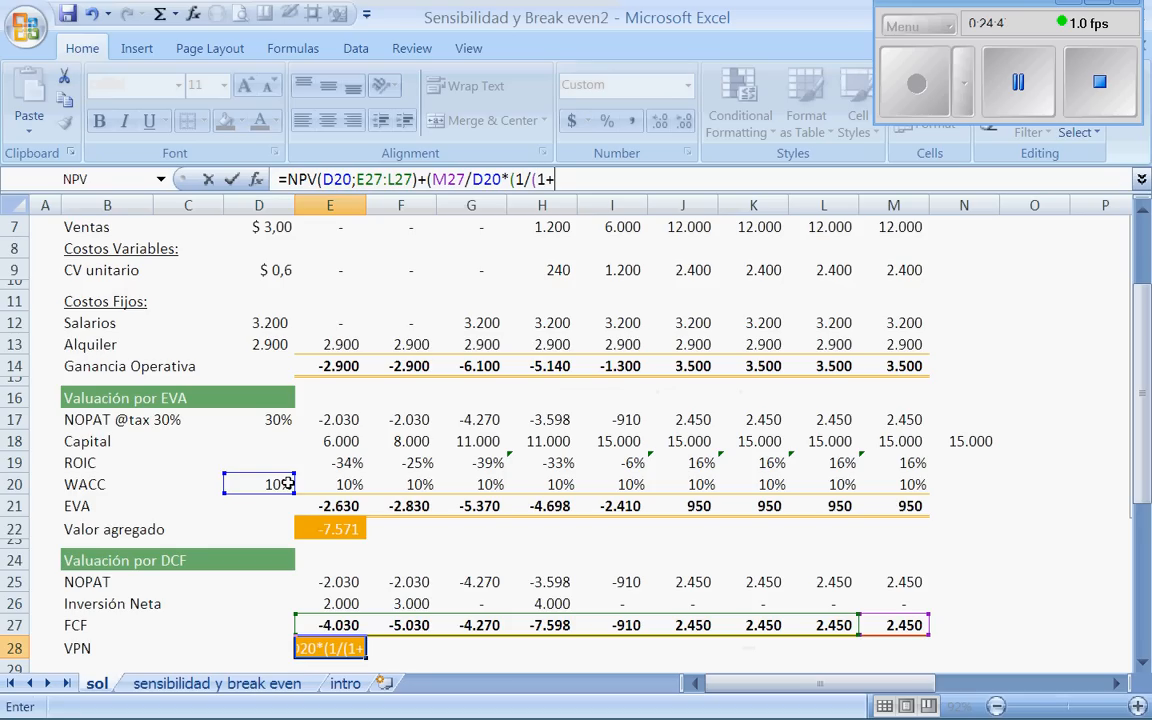
{"action": "left_click", "coordinate": [262, 485]}
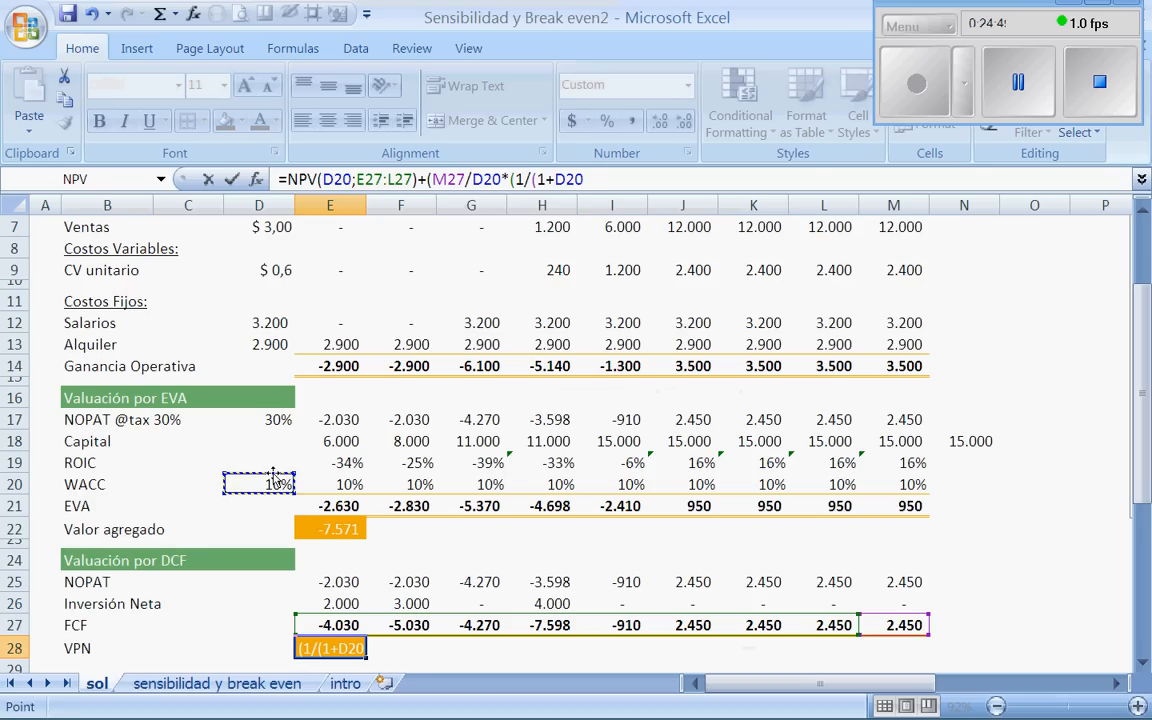
{"action": "type", "text": ")"}
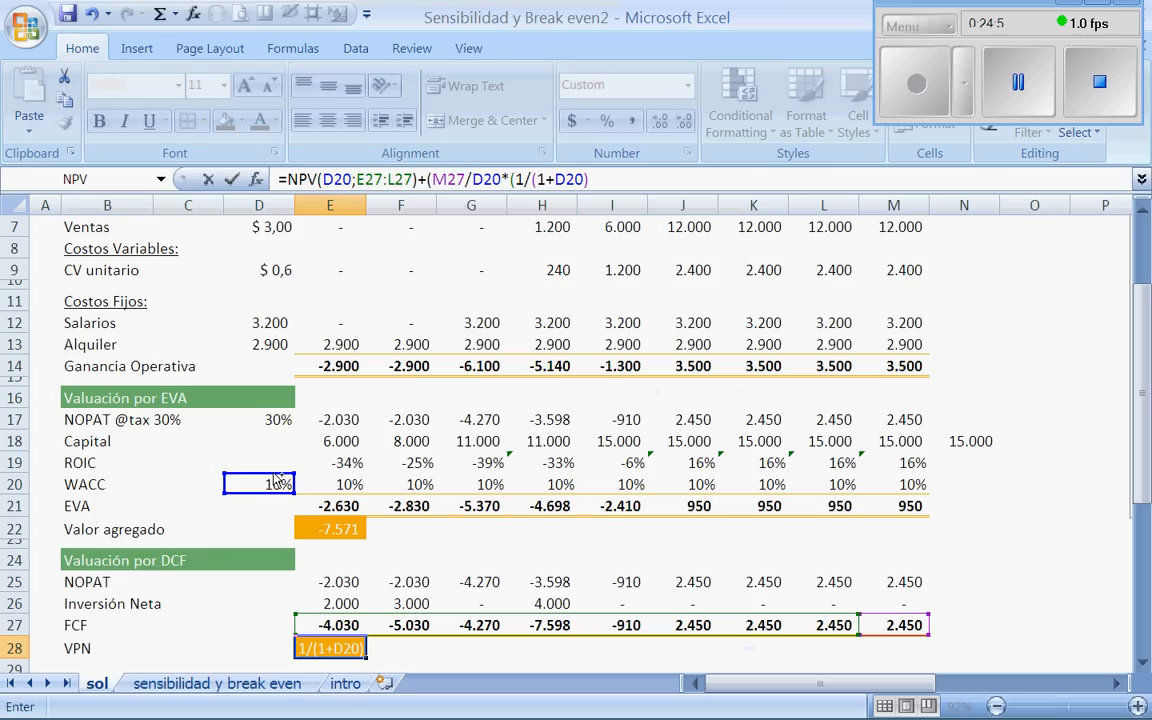
{"action": "type", "text": "^8"}
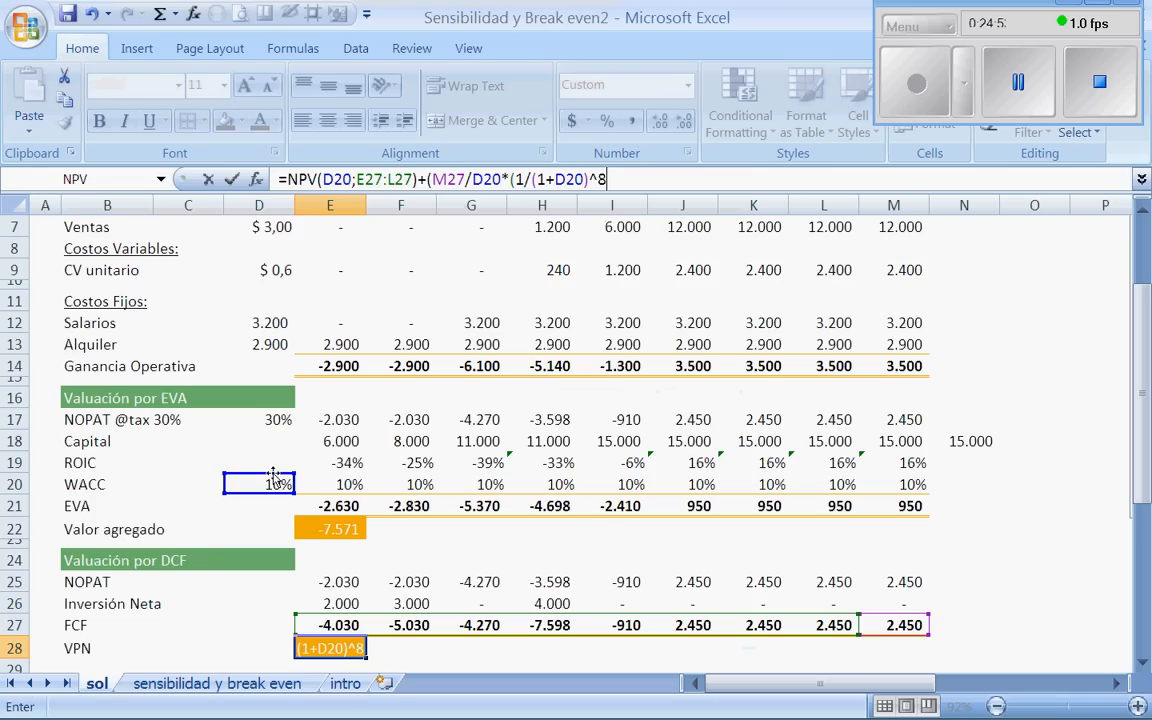
{"action": "type", "text": "))"}
{"action": "key", "text": "Return"}
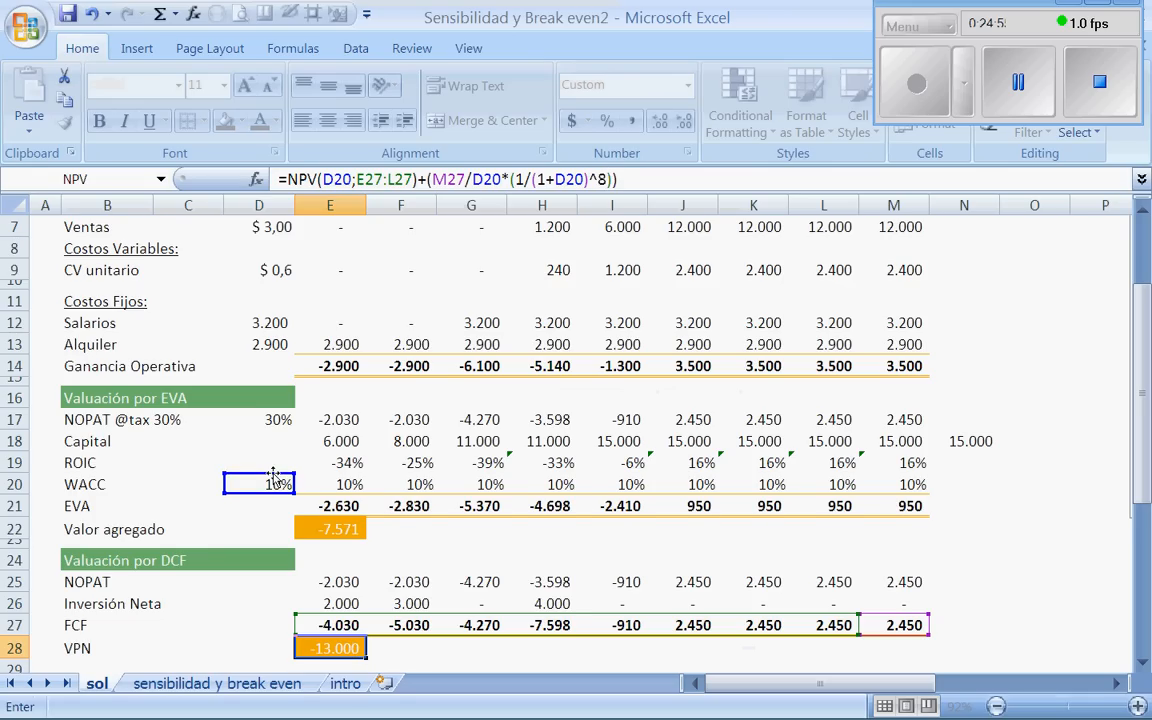
{"action": "key", "text": "Up"}
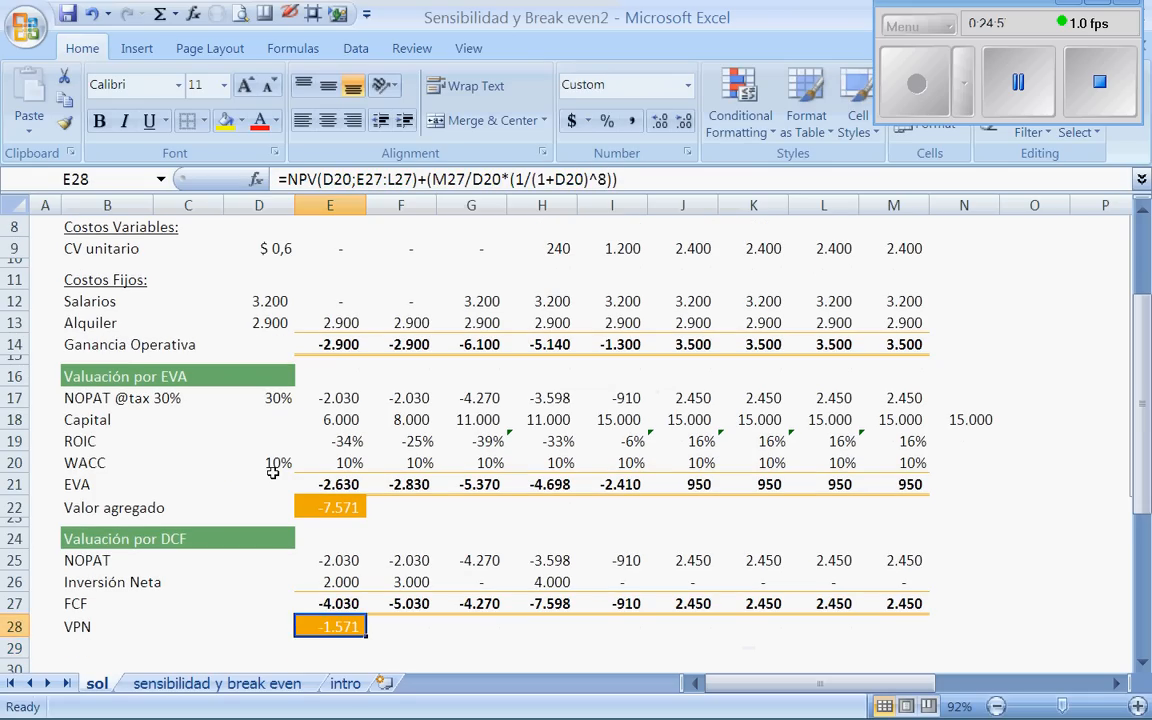
- Subtract the initial capital in E18 at the end of the VPN formula in E28
{"action": "left_click", "coordinate": [663, 181]}
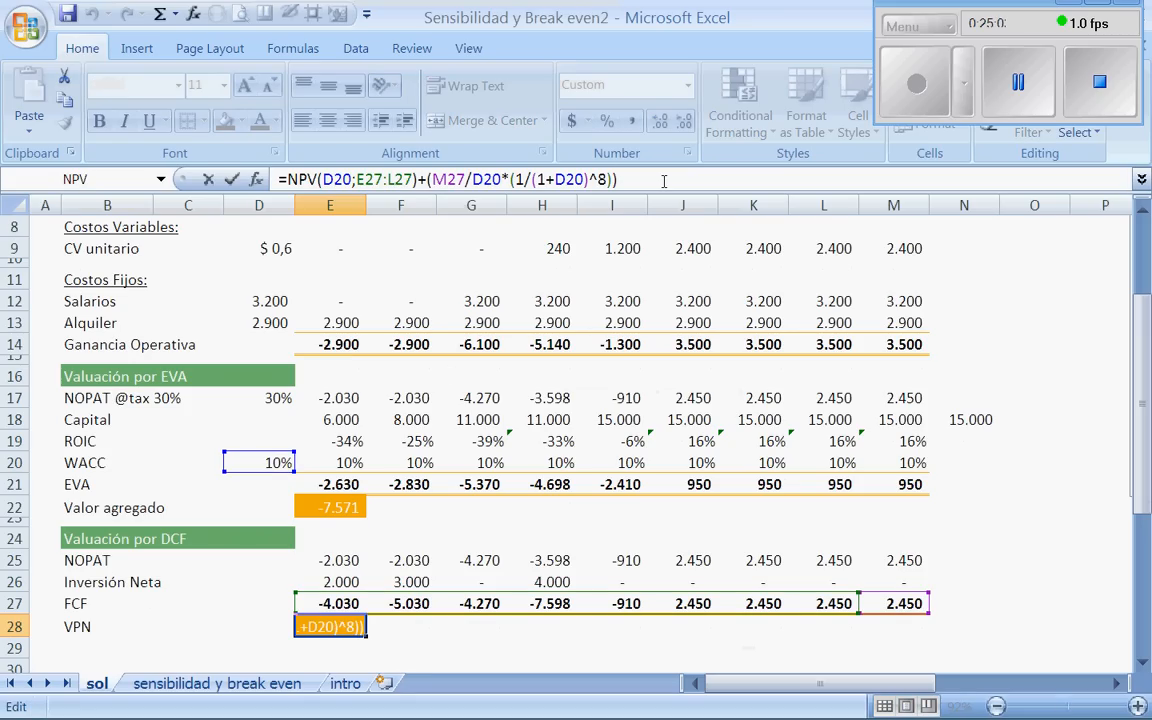
{"action": "key", "text": "Escape"}
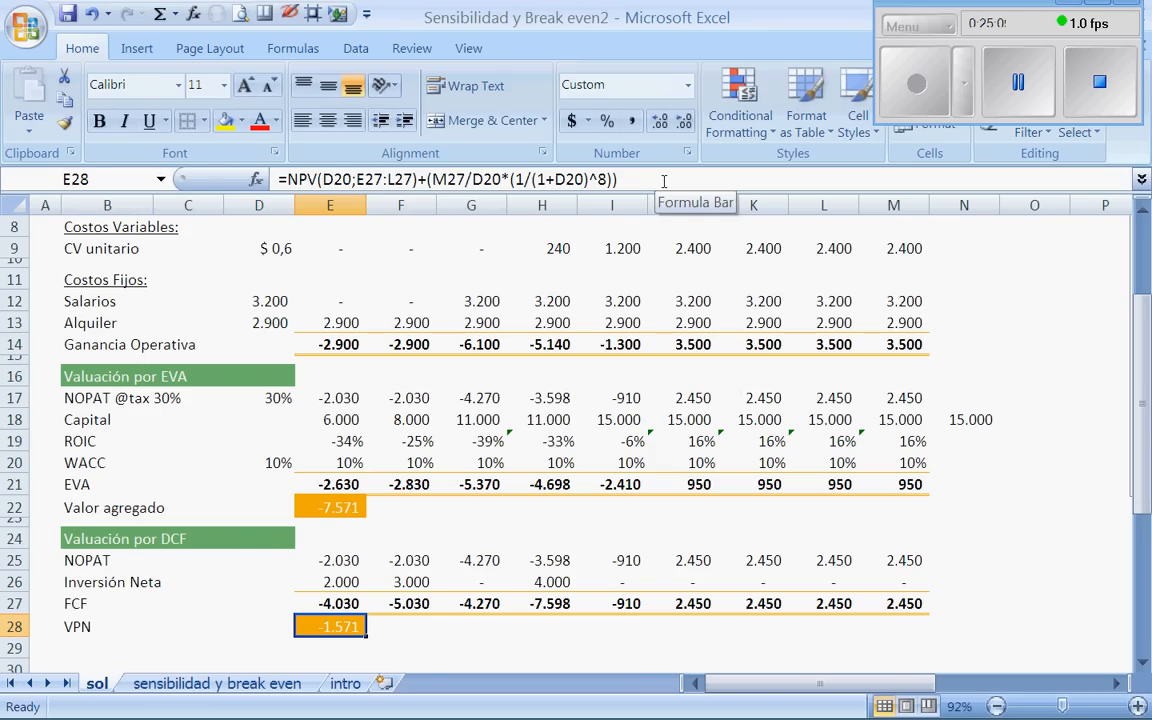
{"action": "key", "text": "F2"}
{"action": "left_click", "coordinate": [663, 180]}
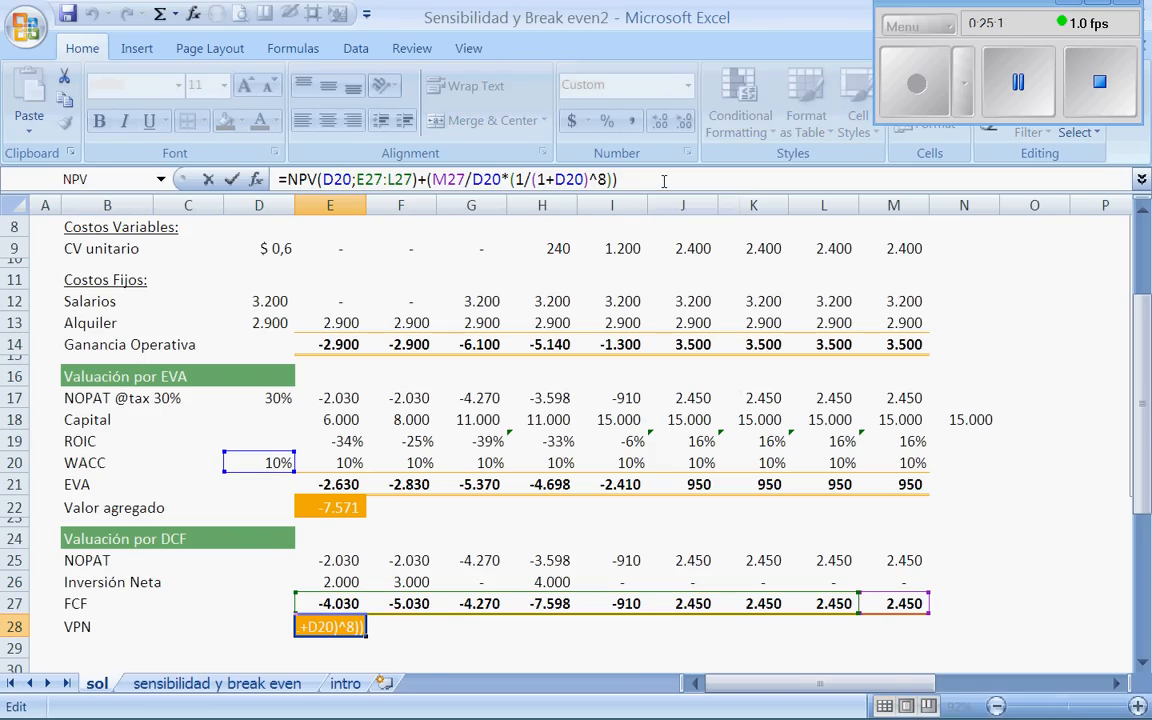
{"action": "type", "text": "-"}
{"action": "left_click", "coordinate": [302, 420]}
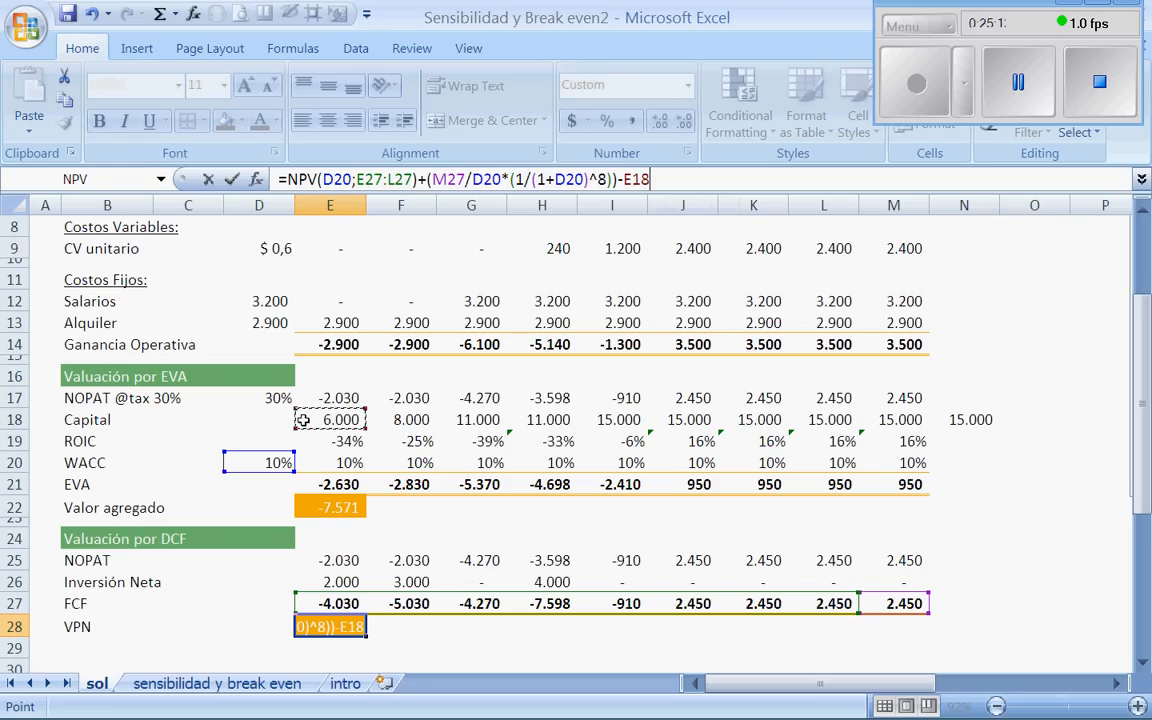
{"action": "key", "text": "Return"}
{"action": "key", "text": "Return"}
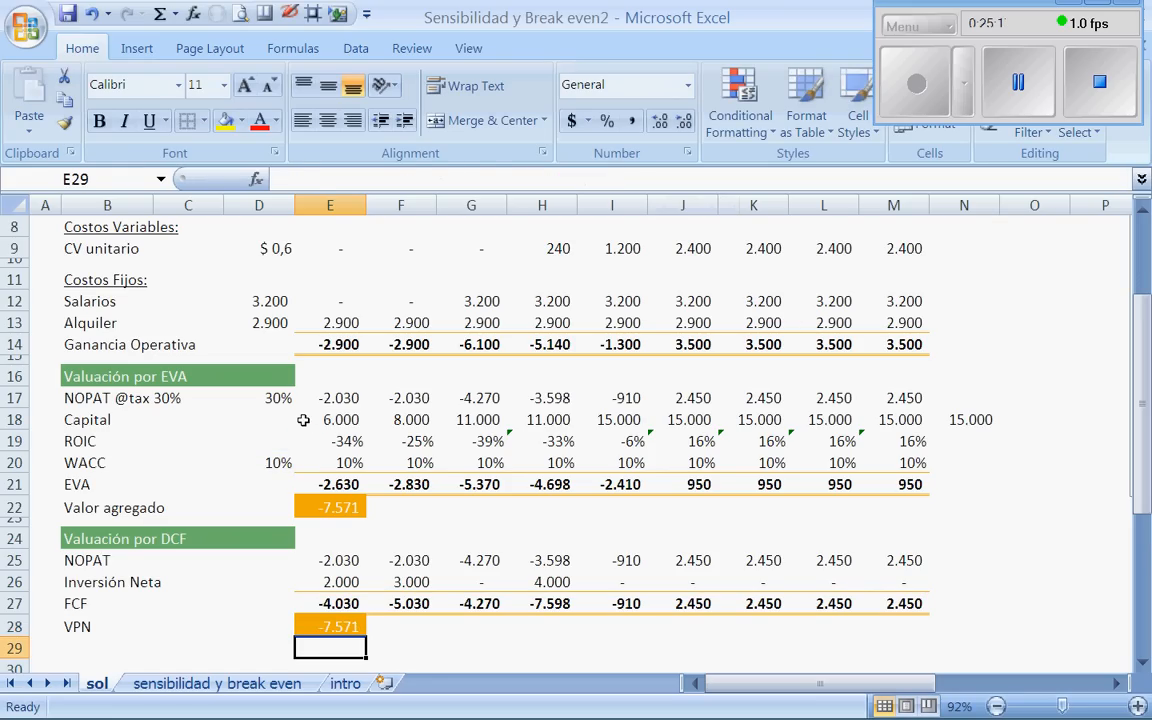
{"action": "key", "text": "Up"}
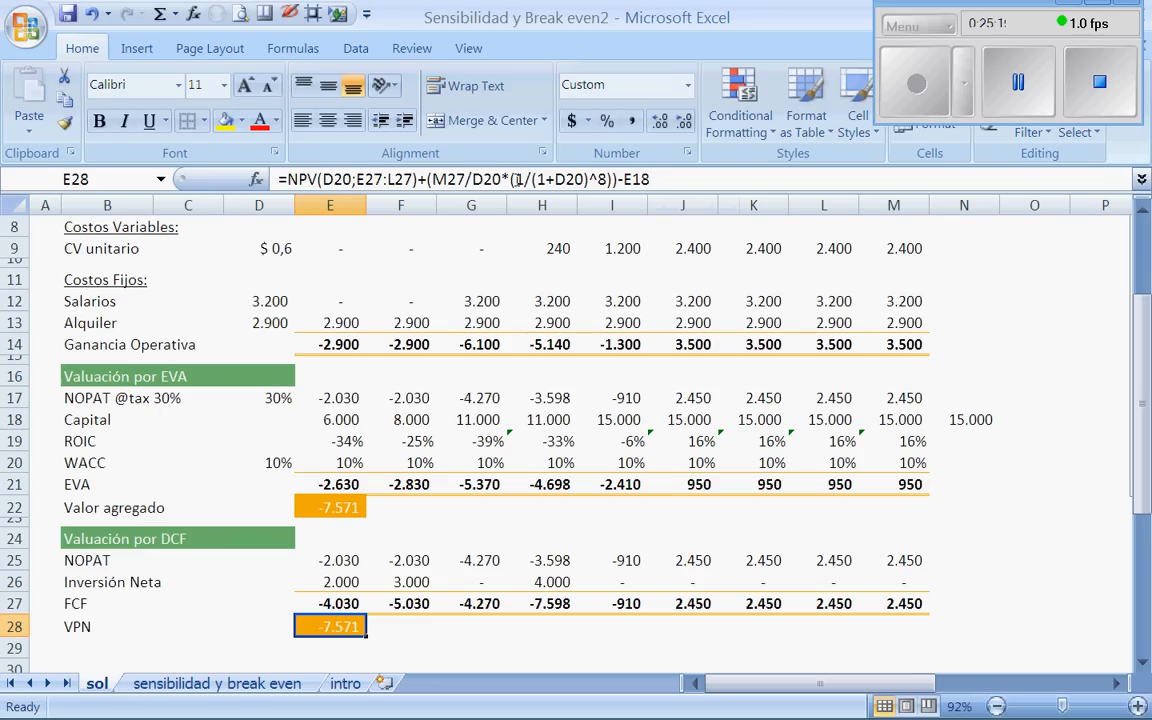
- Review the VPN formula in E28 and go back up column E through both valuations to the projected income statement header
{"action": "left_click", "coordinate": [516, 179]}
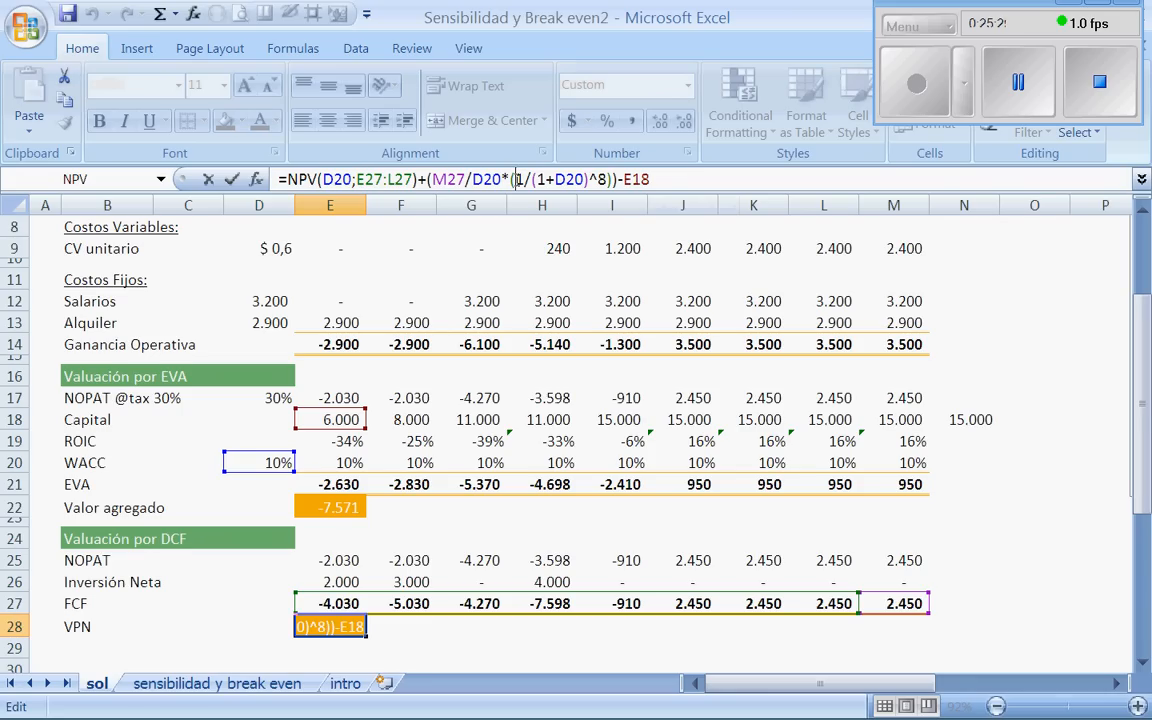
{"action": "key", "text": "Return"}
{"action": "key", "text": "Return"}
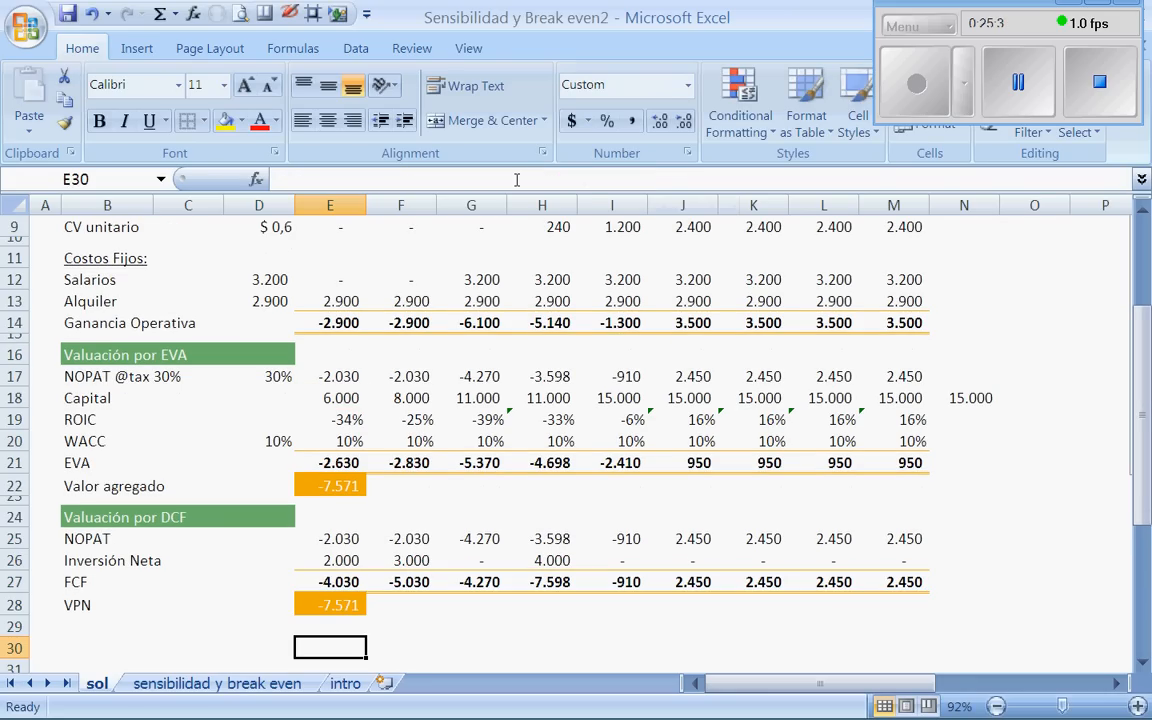
{"action": "key", "text": "Up"}
{"action": "key", "text": "Up"}
{"action": "key", "text": "Up"}
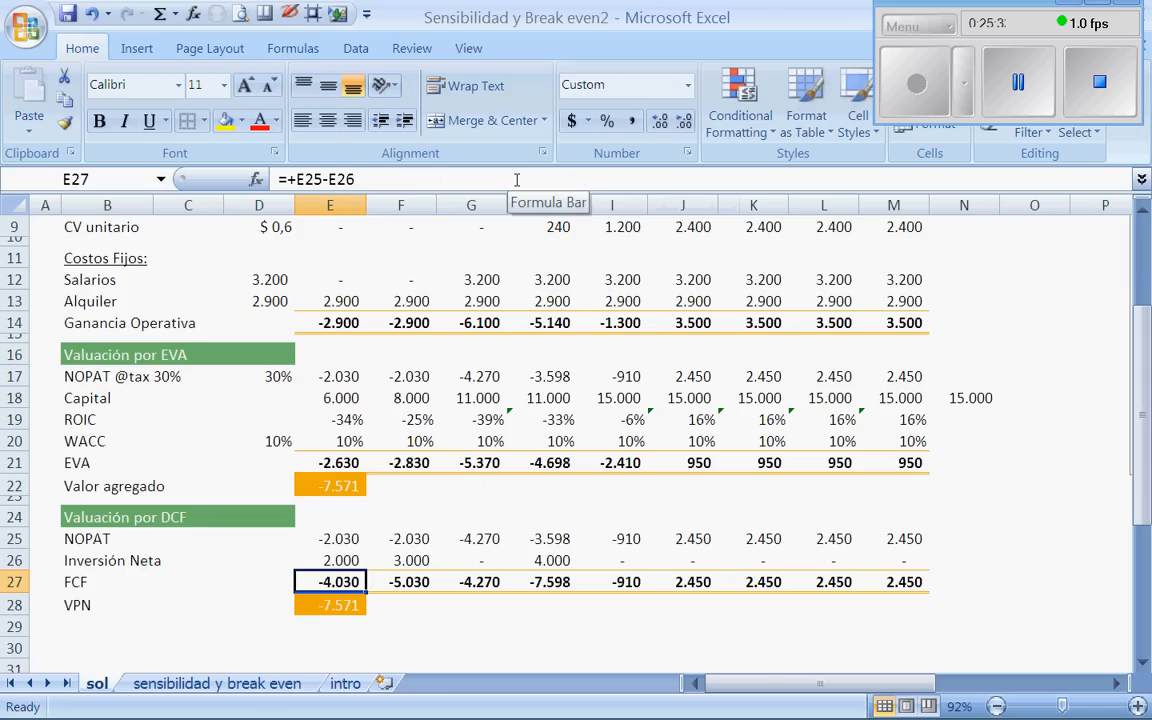
{"action": "key", "text": "Up"}
{"action": "key", "text": "Up"}
{"action": "key", "text": "Up"}
{"action": "key", "text": "Up"}
{"action": "key", "text": "Up"}
{"action": "key", "text": "Up"}
{"action": "key", "text": "Up"}
{"action": "key", "text": "Up"}
{"action": "key", "text": "Up"}
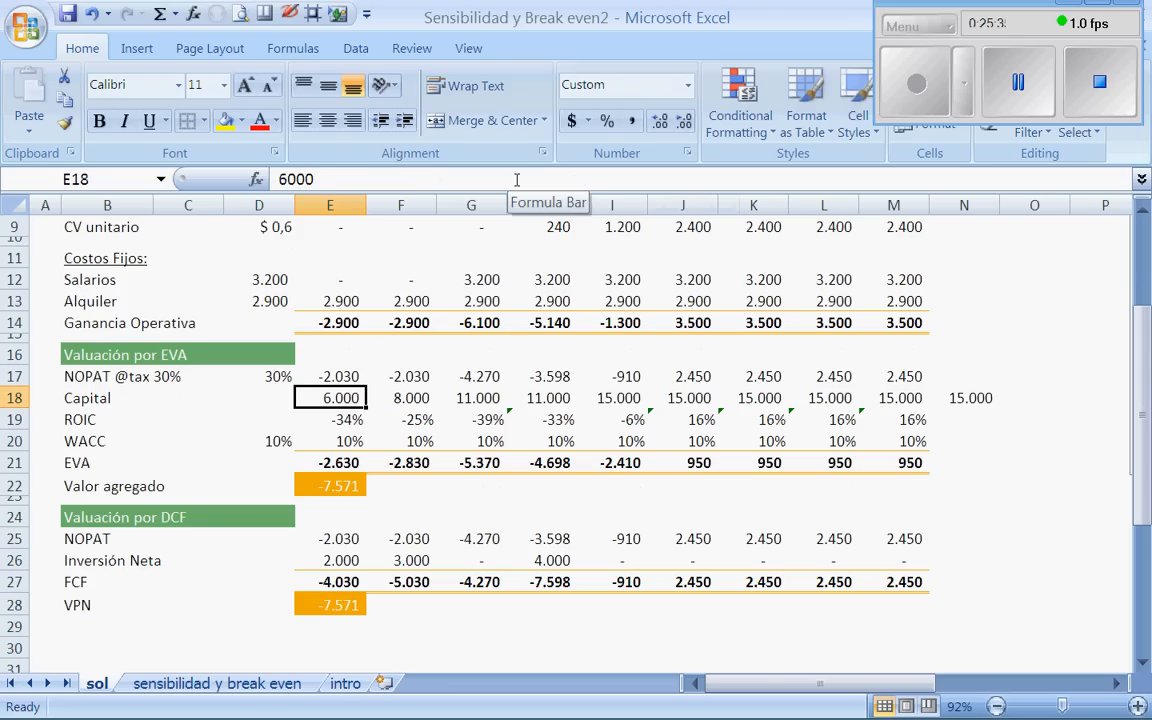
{"action": "key", "text": "Up"}
{"action": "key", "text": "Up"}
{"action": "key", "text": "Up"}
{"action": "key", "text": "Up"}
{"action": "key", "text": "Up"}
{"action": "key", "text": "Up"}
{"action": "key", "text": "Up"}
{"action": "key", "text": "Up"}
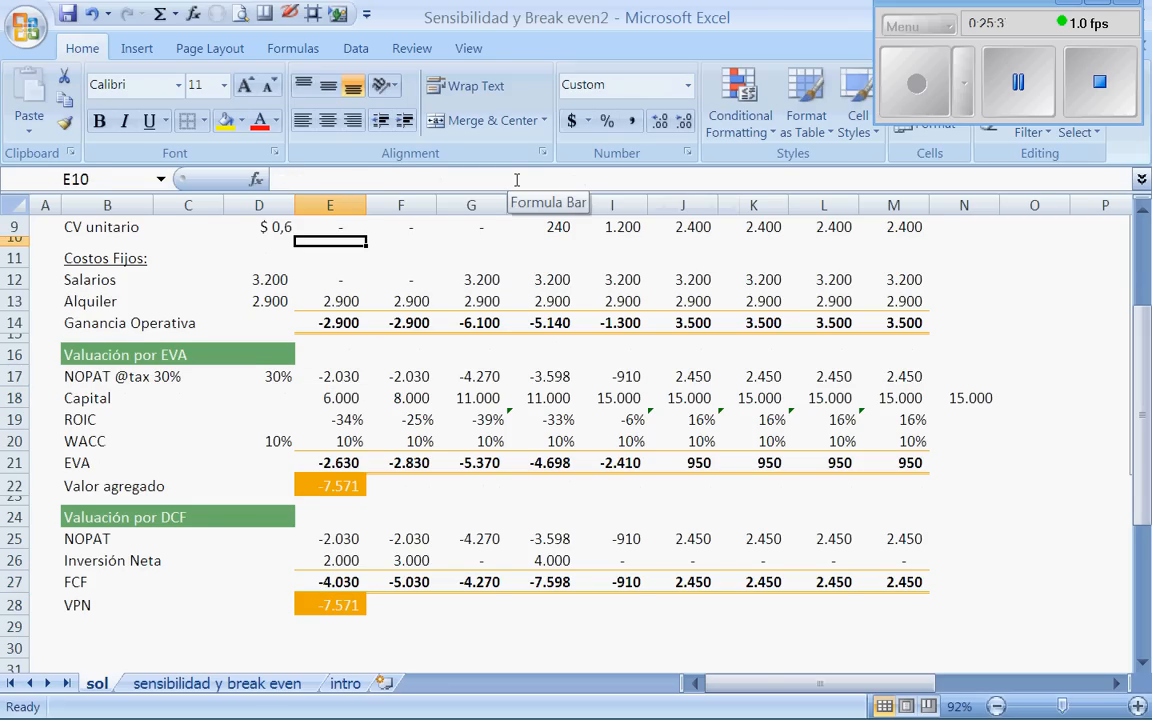
{"action": "key", "text": "Up"}
{"action": "key", "text": "Up"}
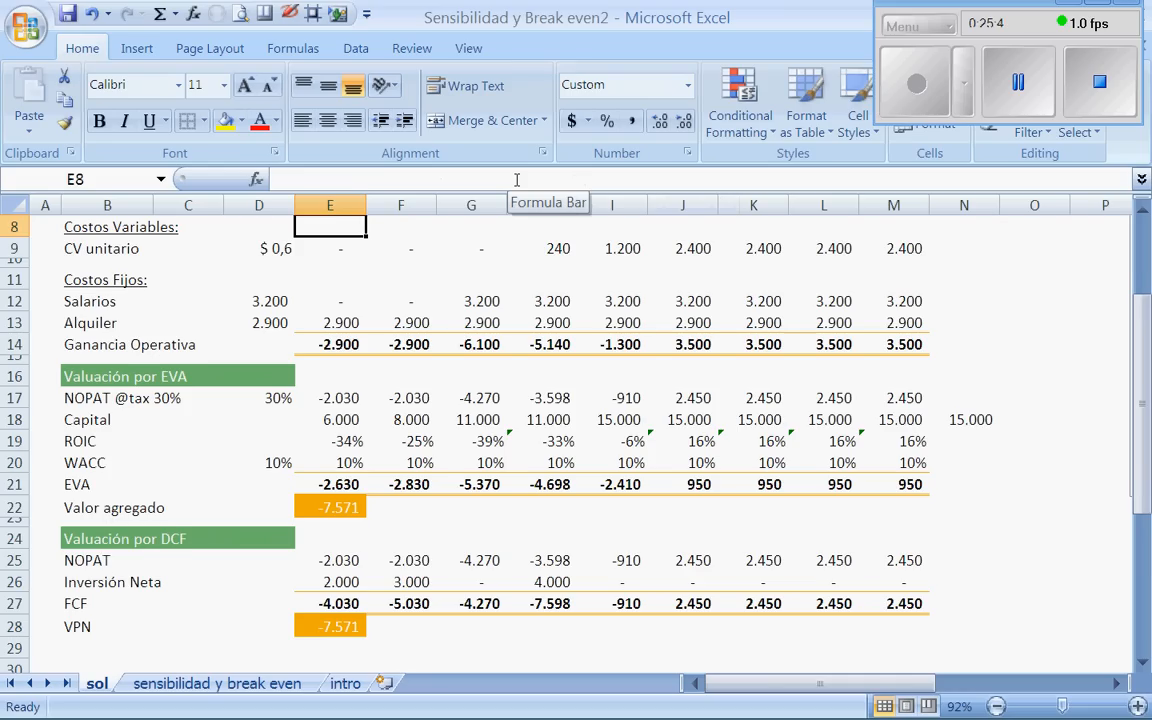
{"action": "key", "text": "Up"}
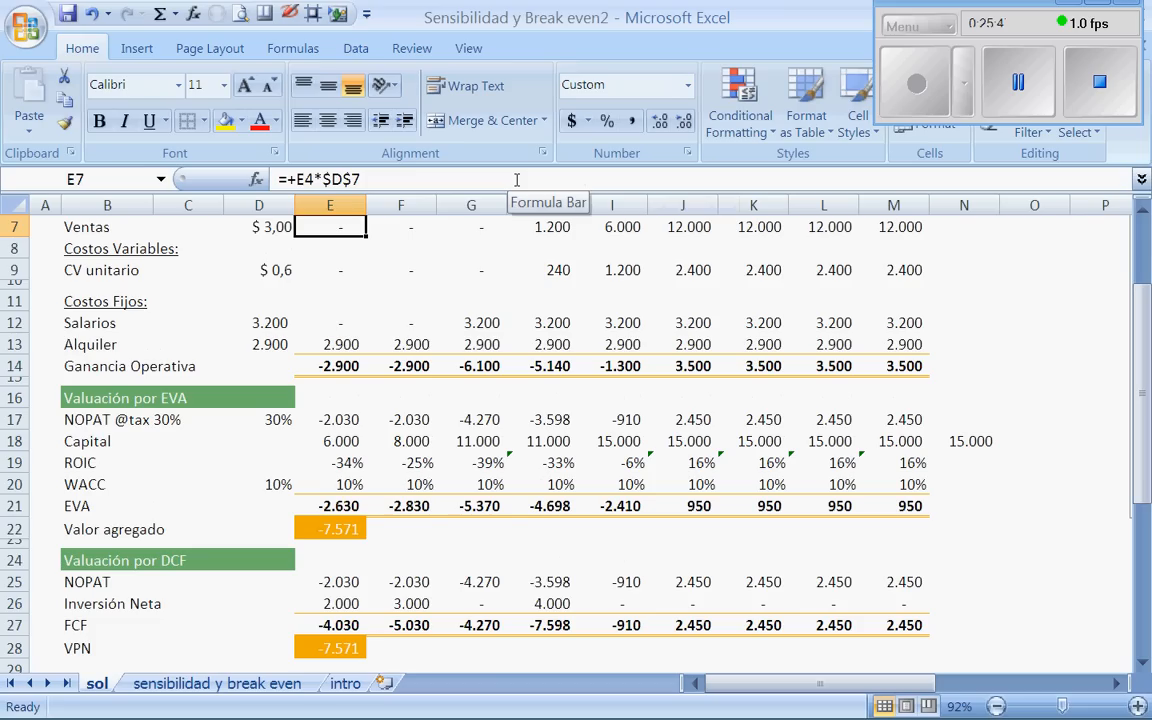
{"action": "key", "text": "Up"}
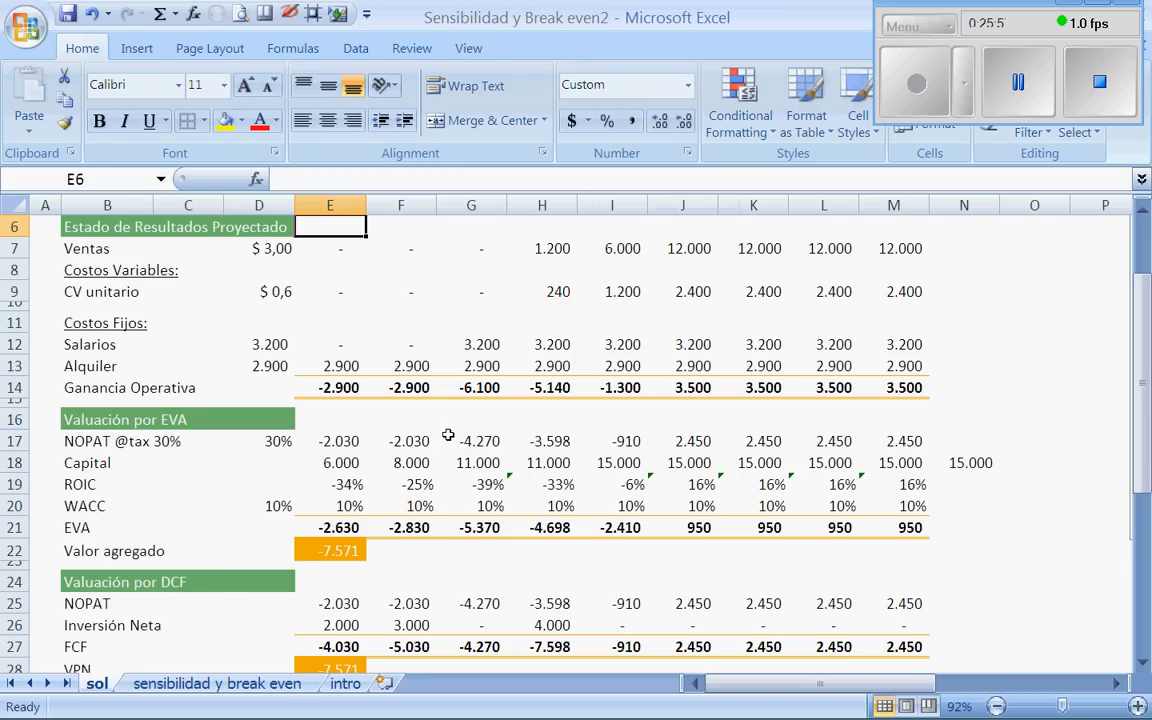
- Annotate the EVA row with the ballpoint pen, circling the value in M21 and bracketing the values in E21:I21
{"action": "left_click", "coordinate": [192, 15]}
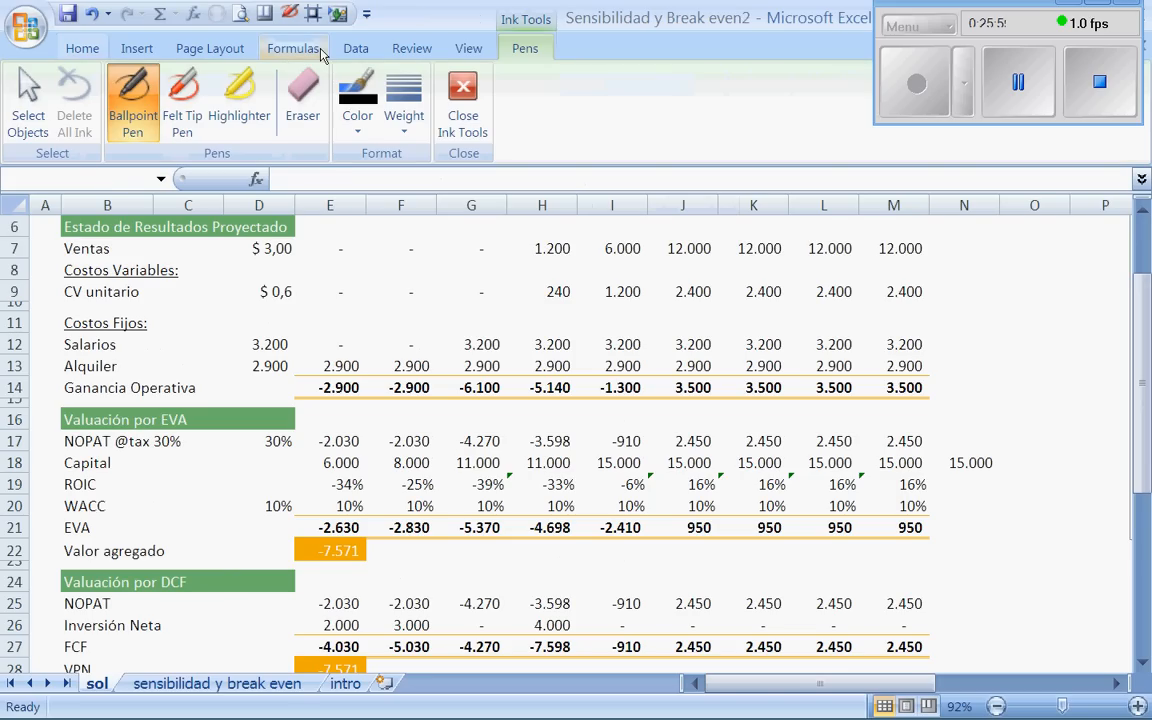
{"action": "left_click_drag", "start_coordinate": [912, 505], "coordinate": [950, 512]}
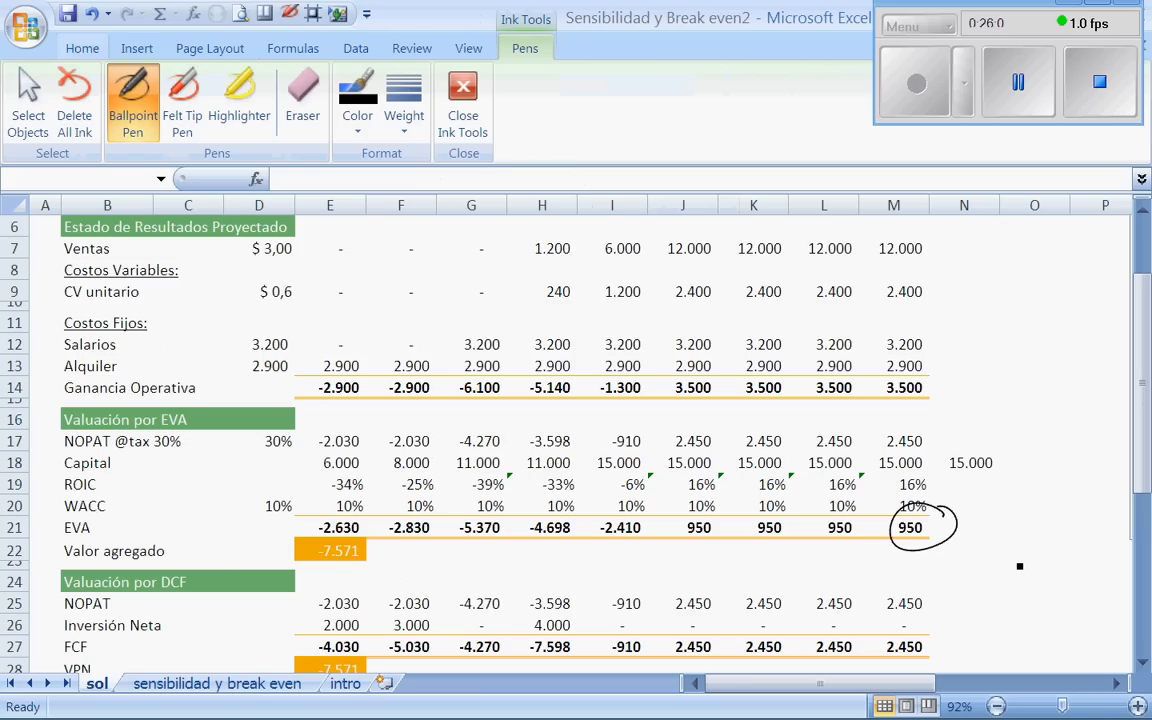
{"action": "left_click_drag", "start_coordinate": [308, 527], "coordinate": [655, 549]}
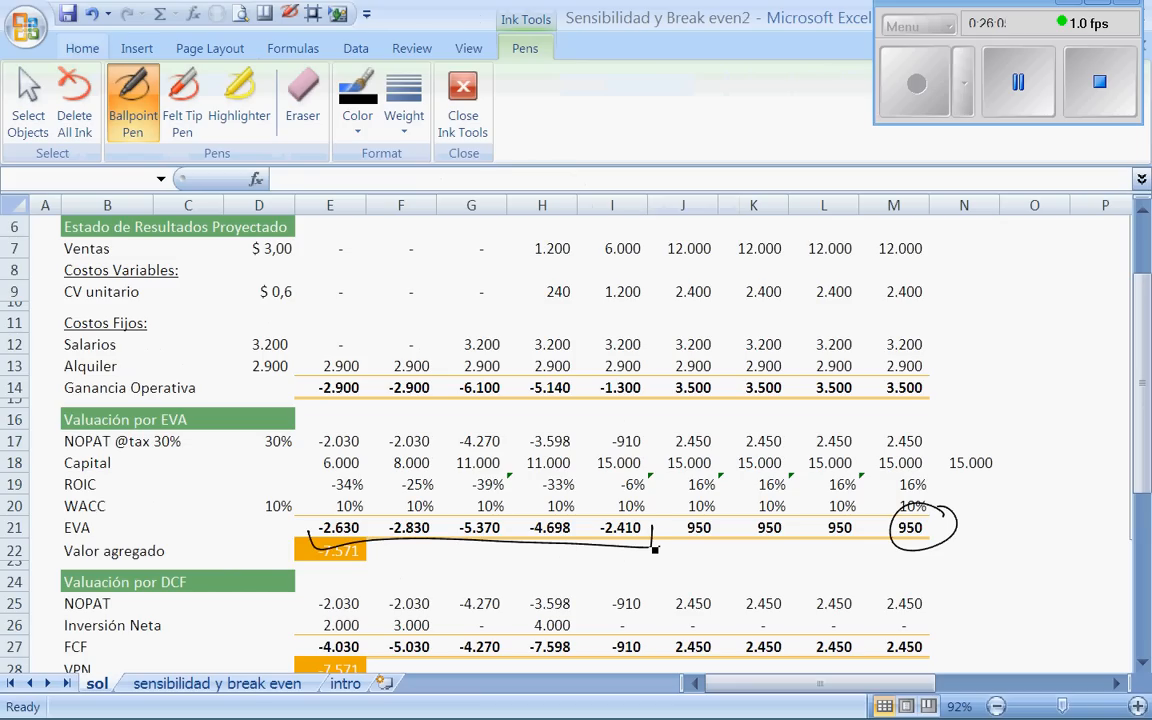
- Circle the FCF value in M27 and underline the FCF row from E27 with the pen, and delete all ink in the workbook
{"action": "left_click_drag", "start_coordinate": [908, 614], "coordinate": [903, 616]}
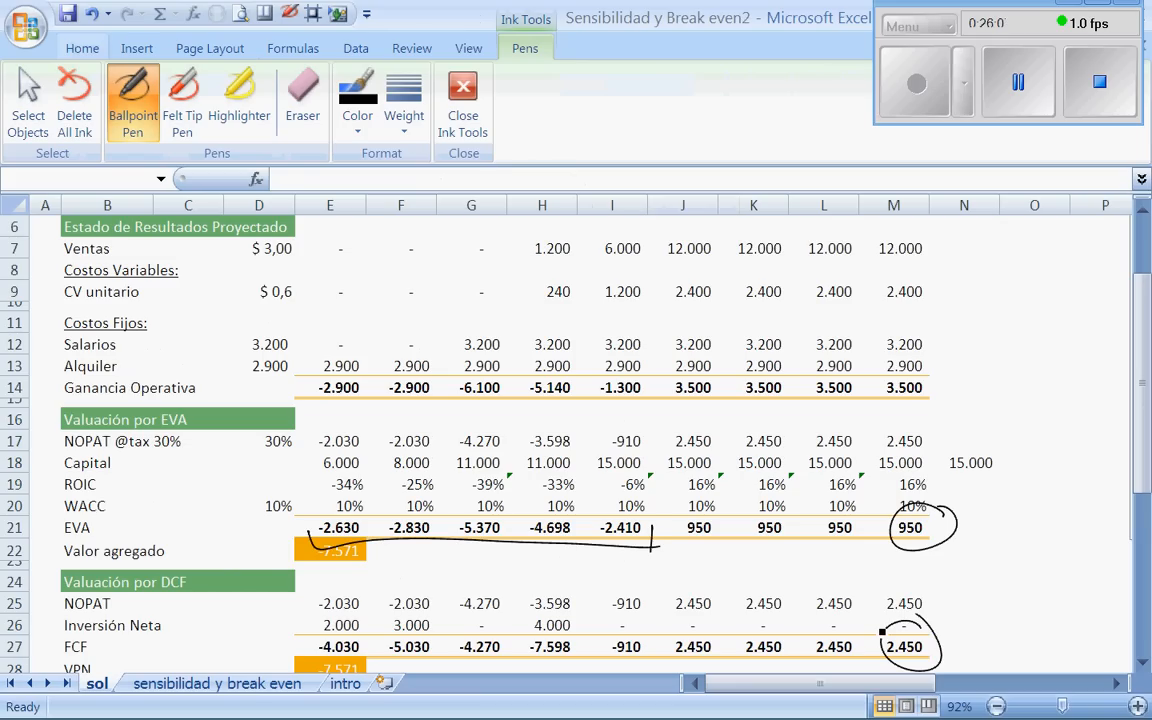
{"action": "mouse_move", "coordinate": [316, 645]}
{"action": "left_mouse_down"}
{"action": "mouse_move", "coordinate": [658, 675]}
{"action": "mouse_move", "coordinate": [677, 657]}
{"action": "left_mouse_up"}
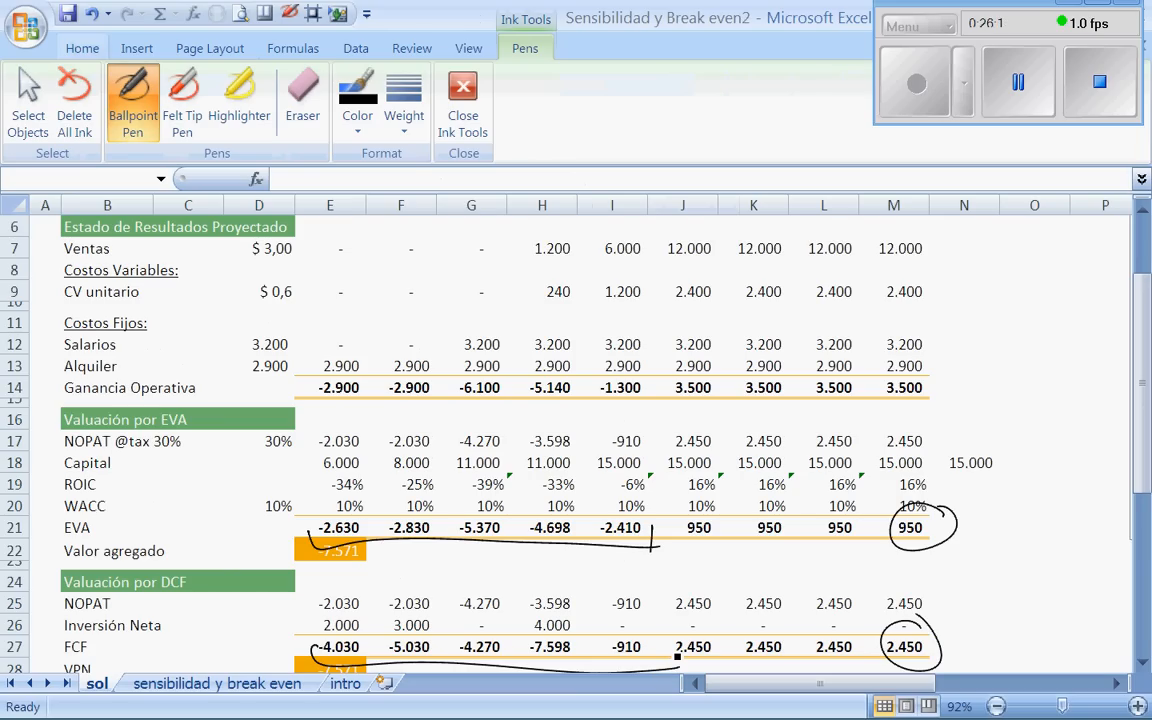
{"action": "left_click", "coordinate": [74, 103]}
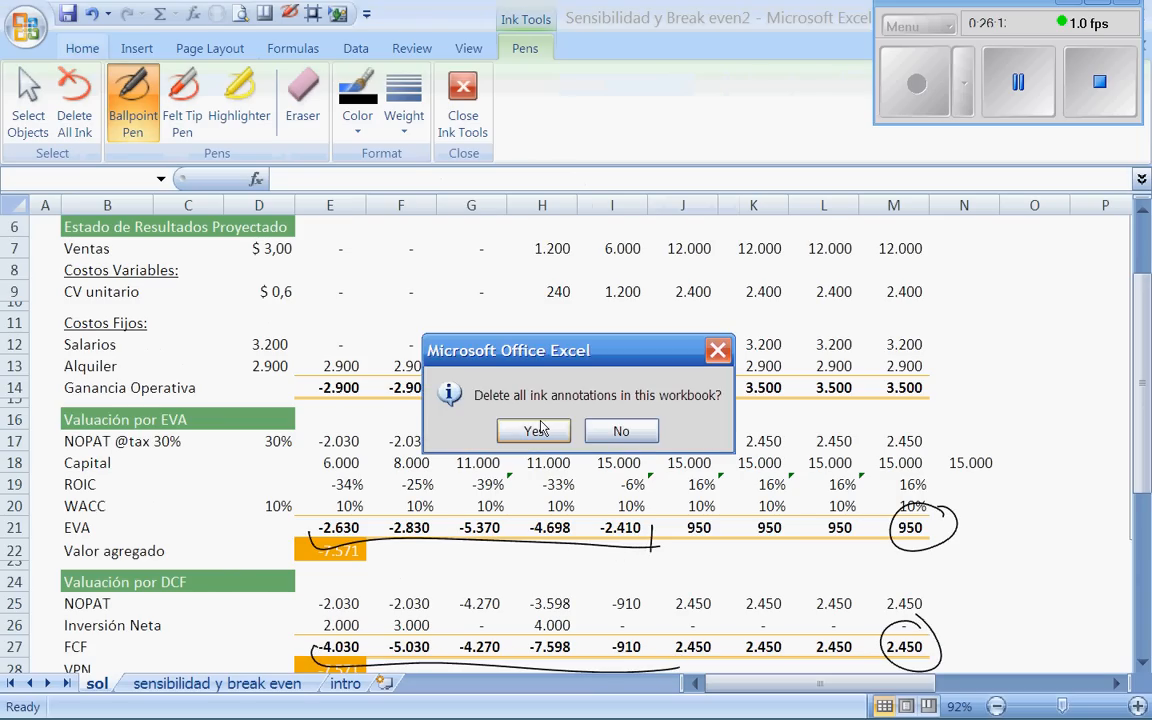
{"action": "left_click", "coordinate": [538, 430]}
- On the sensibilidad y break even sheet, circle the price in C17, box 100% in D21, and draw arrows towards 60% and 140%
{"action": "left_click", "coordinate": [293, 684]}
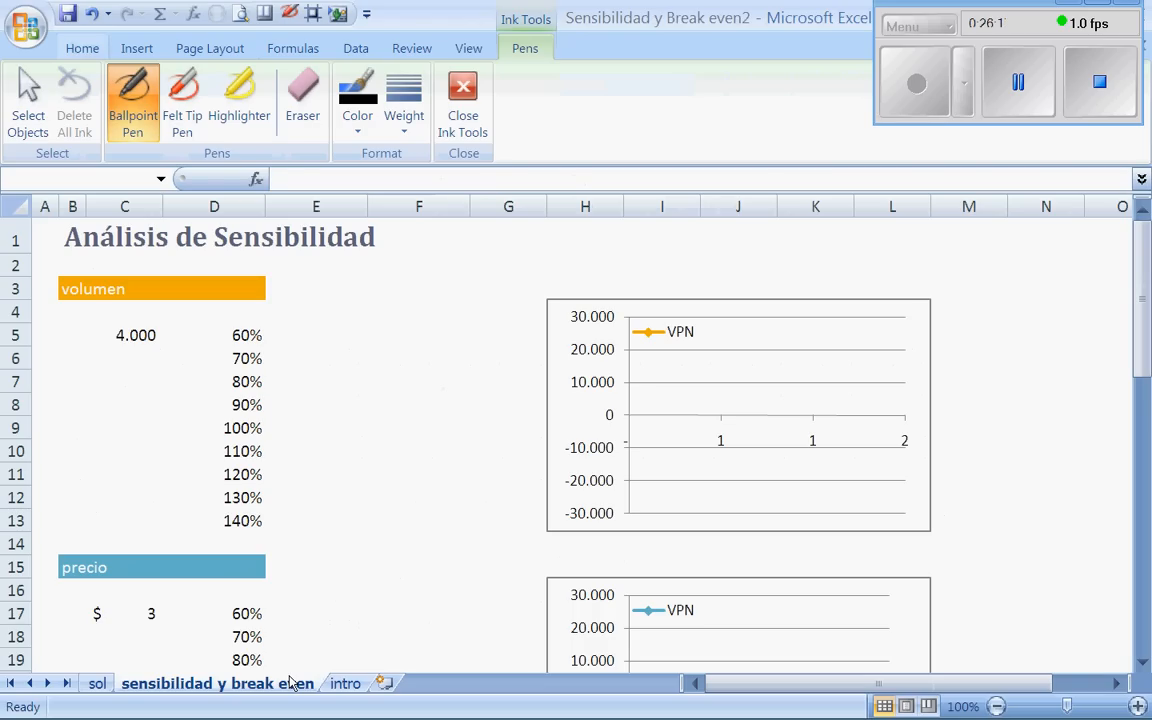
{"action": "left_click_drag", "start_coordinate": [1143, 300], "coordinate": [1127, 394]}
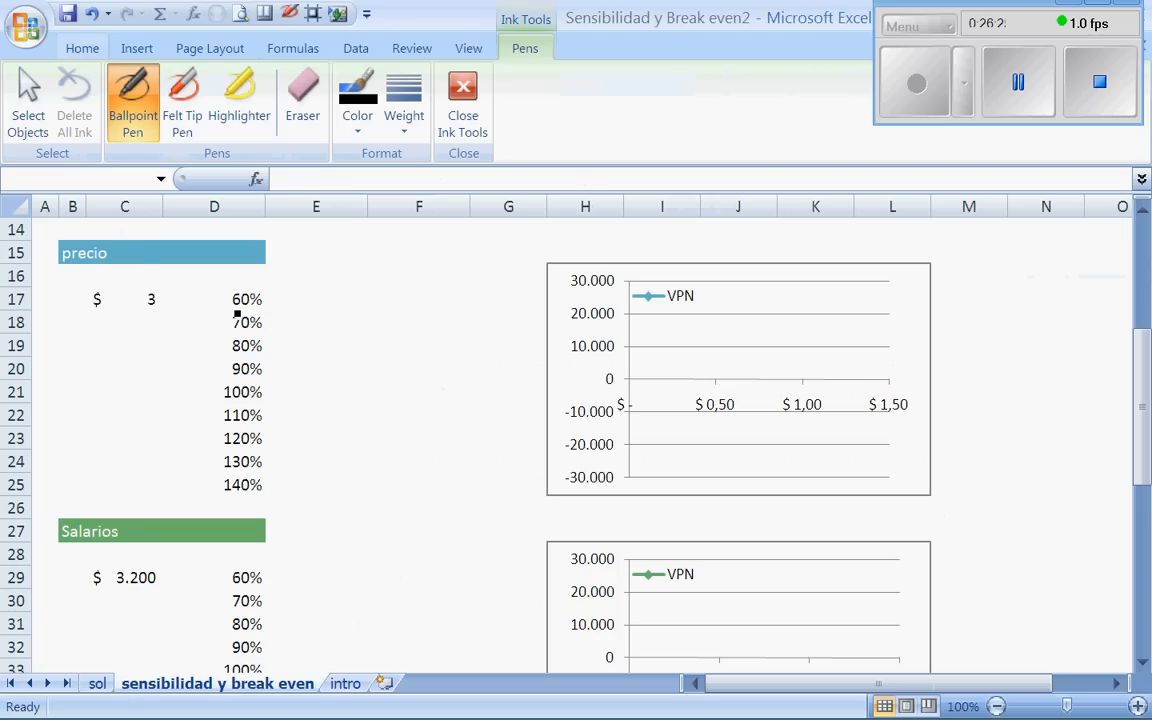
{"action": "mouse_move", "coordinate": [157, 279]}
{"action": "left_mouse_down"}
{"action": "mouse_move", "coordinate": [99, 286]}
{"action": "mouse_move", "coordinate": [136, 283]}
{"action": "left_mouse_up"}
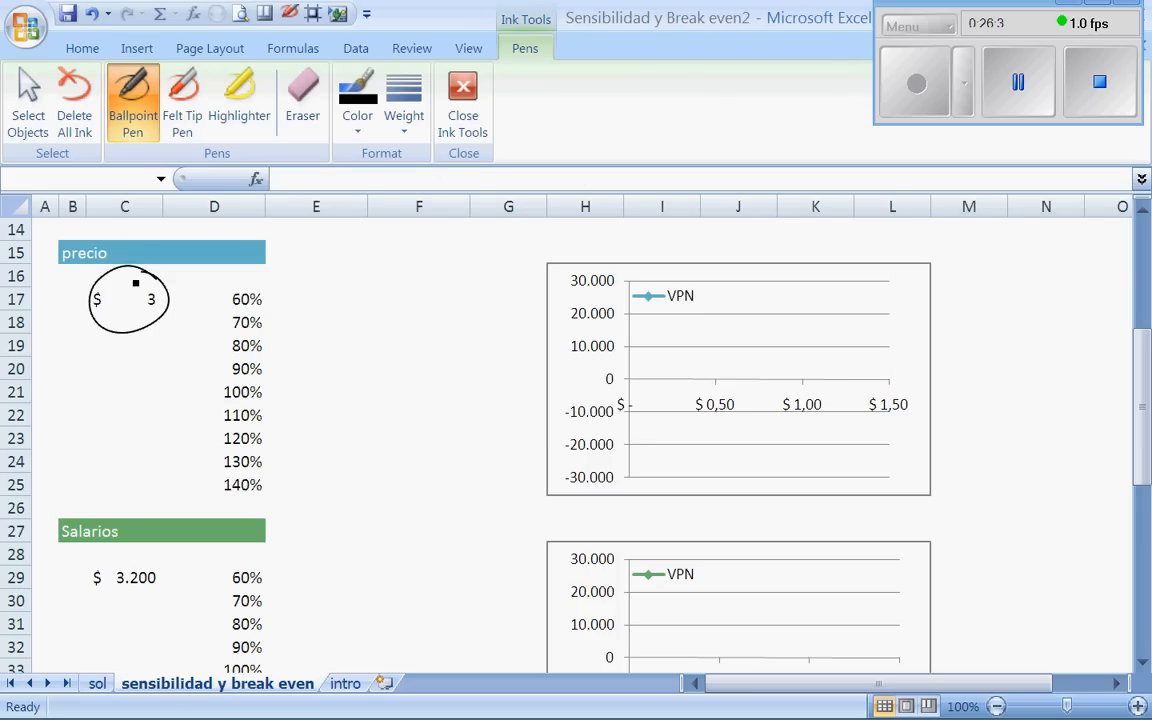
{"action": "mouse_move", "coordinate": [213, 385]}
{"action": "left_mouse_down"}
{"action": "mouse_move", "coordinate": [269, 412]}
{"action": "mouse_move", "coordinate": [260, 382]}
{"action": "left_mouse_up"}
{"action": "left_click_drag", "start_coordinate": [227, 386], "coordinate": [226, 318]}
{"action": "left_click_drag", "start_coordinate": [218, 418], "coordinate": [212, 492]}
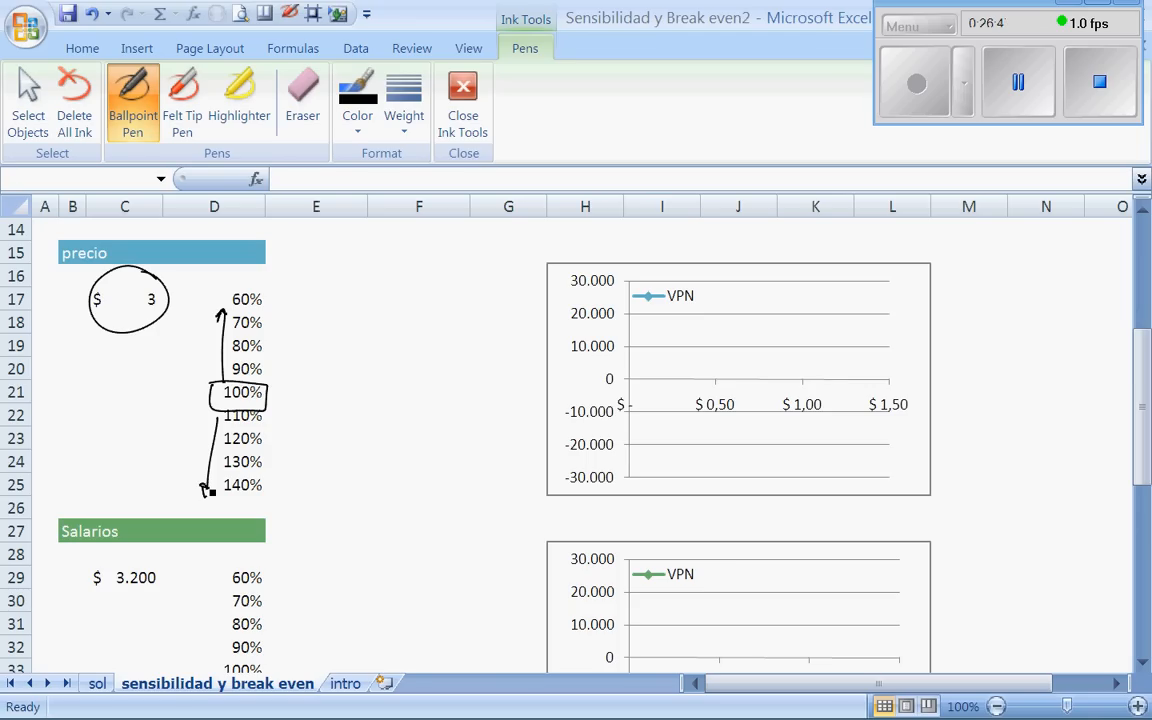
- Erase the pen marks around the price and the percentages in the precio block
{"action": "left_click", "coordinate": [302, 100]}
{"action": "left_click", "coordinate": [226, 366]}
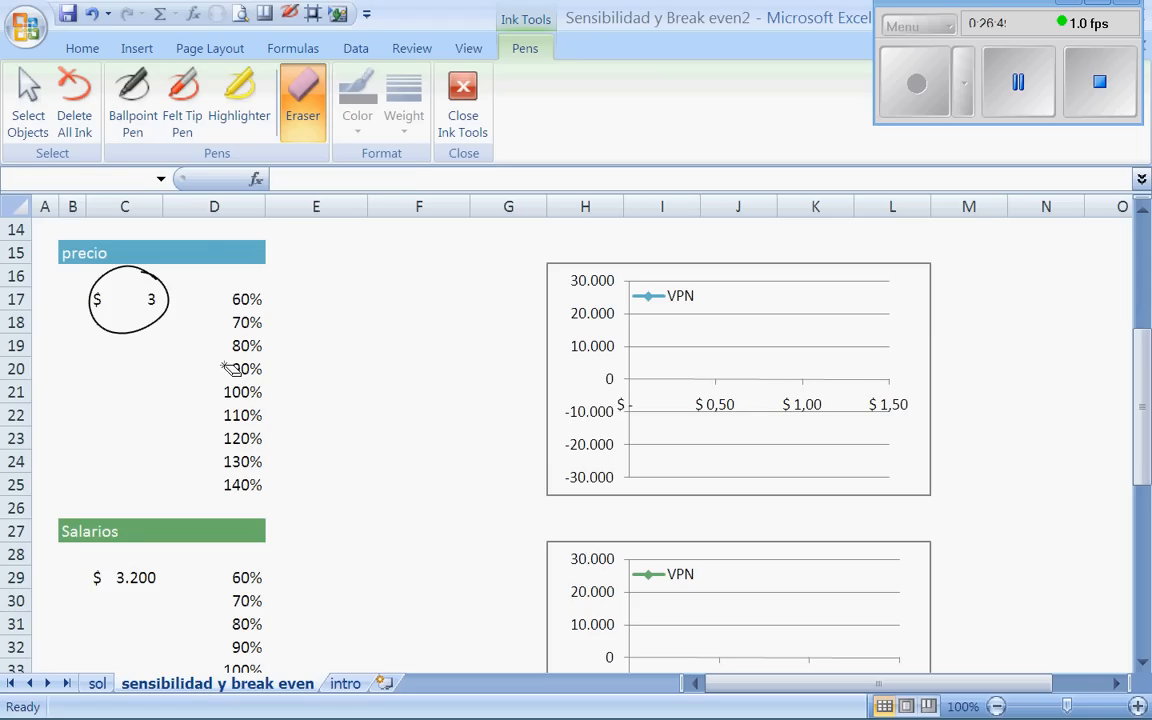
{"action": "left_click", "coordinate": [165, 316]}
- On the sol sheet, test sales prices of 4 and 5 in D7 and undo both changes
{"action": "left_click", "coordinate": [97, 683]}
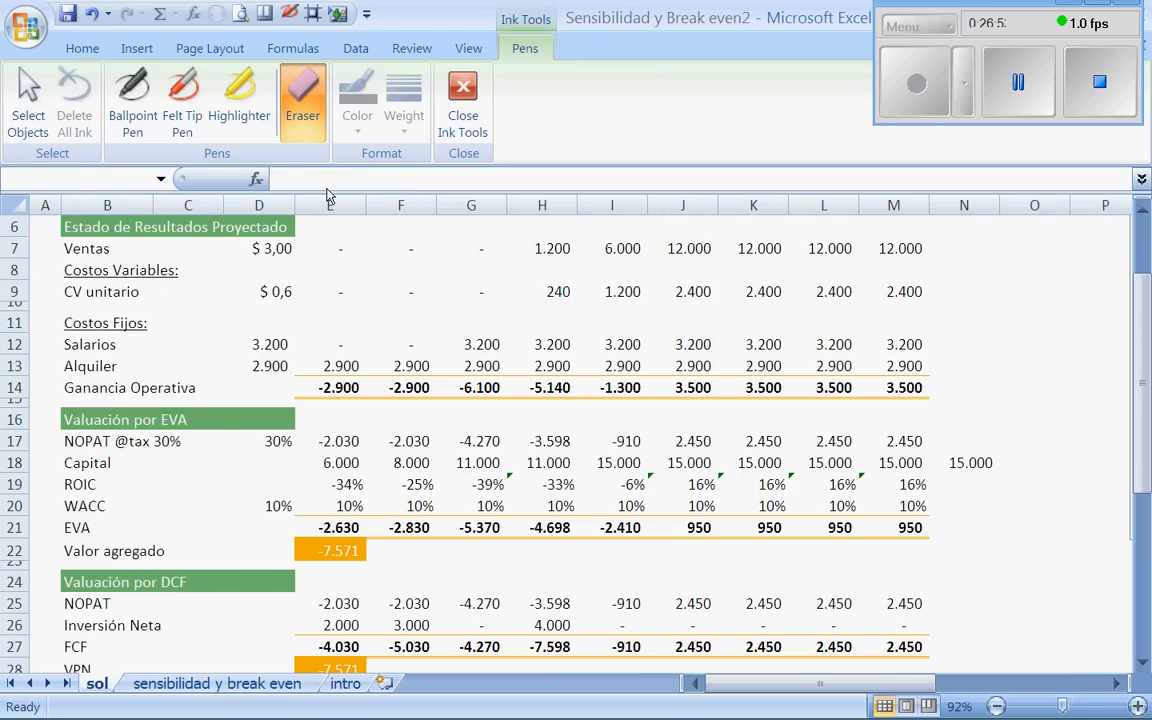
{"action": "left_click", "coordinate": [325, 226]}
{"action": "left_click", "coordinate": [271, 250]}
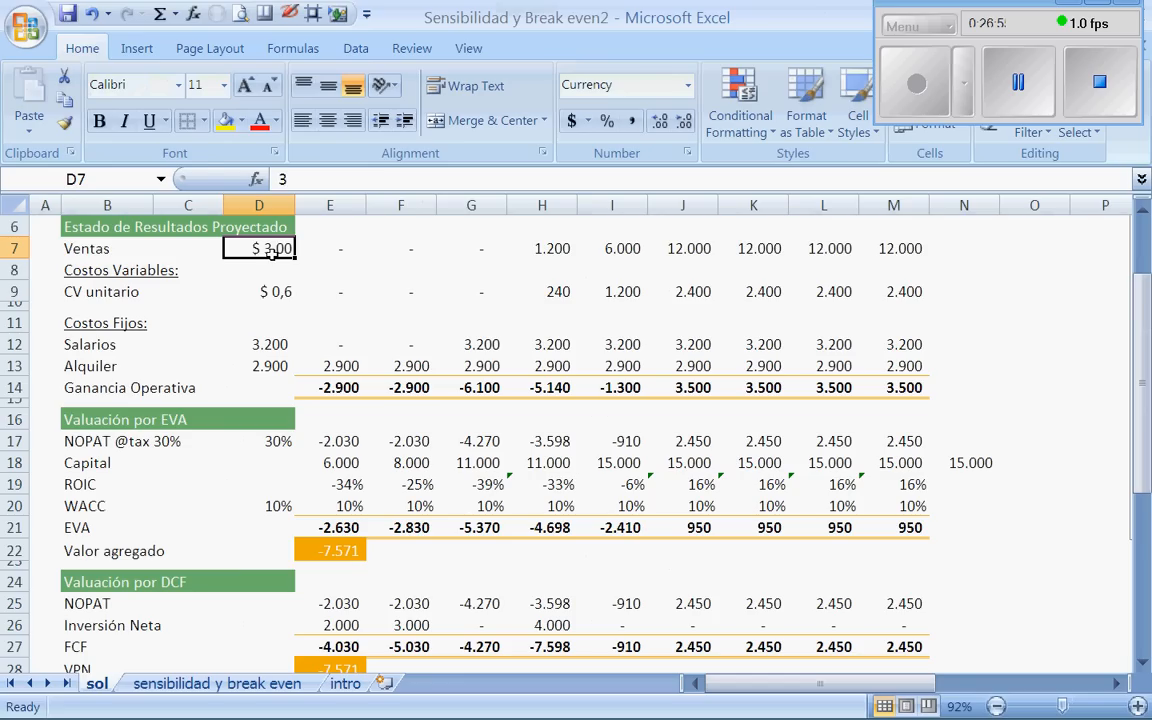
{"action": "type", "text": "4"}
{"action": "key", "text": "Return"}
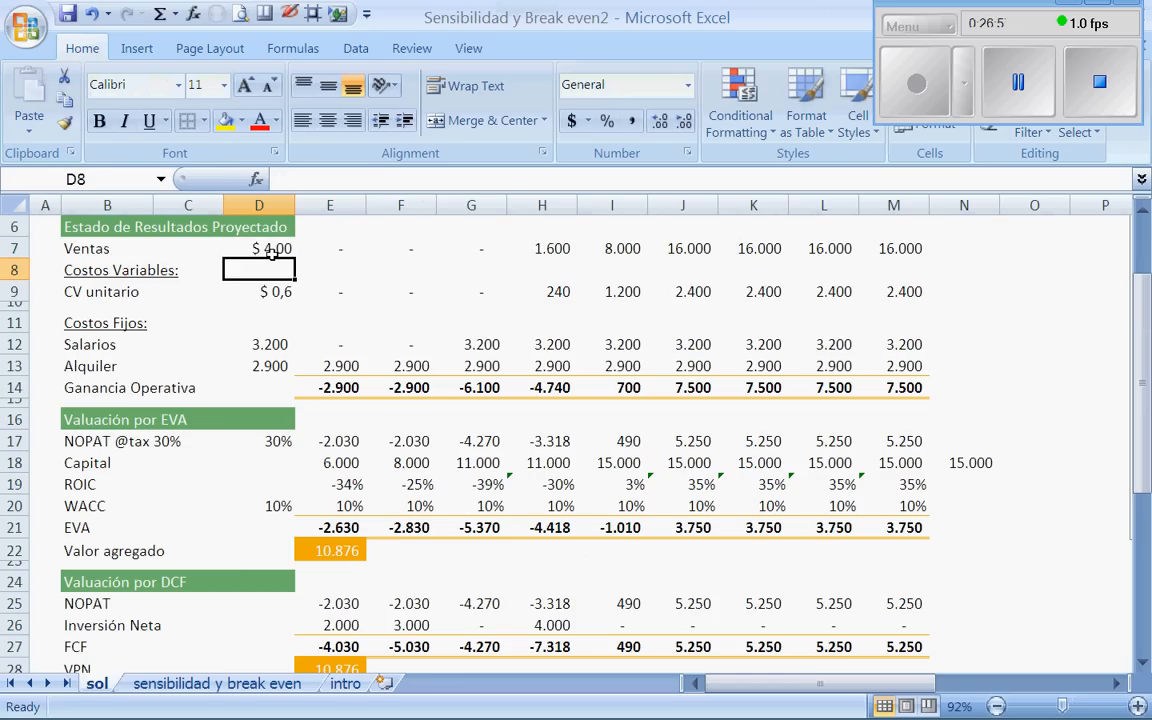
{"action": "left_click", "coordinate": [271, 254]}
{"action": "type", "text": "5"}
{"action": "key", "text": "Return"}
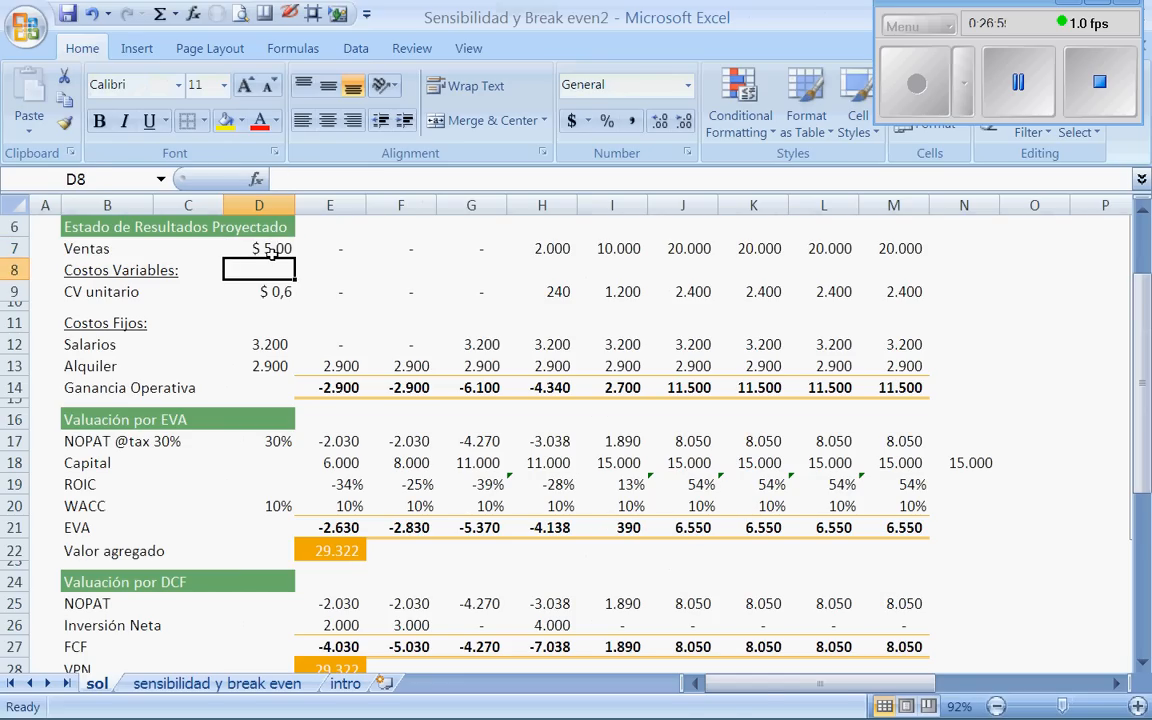
{"action": "key", "text": "ctrl+z"}
{"action": "key", "text": "ctrl+z"}
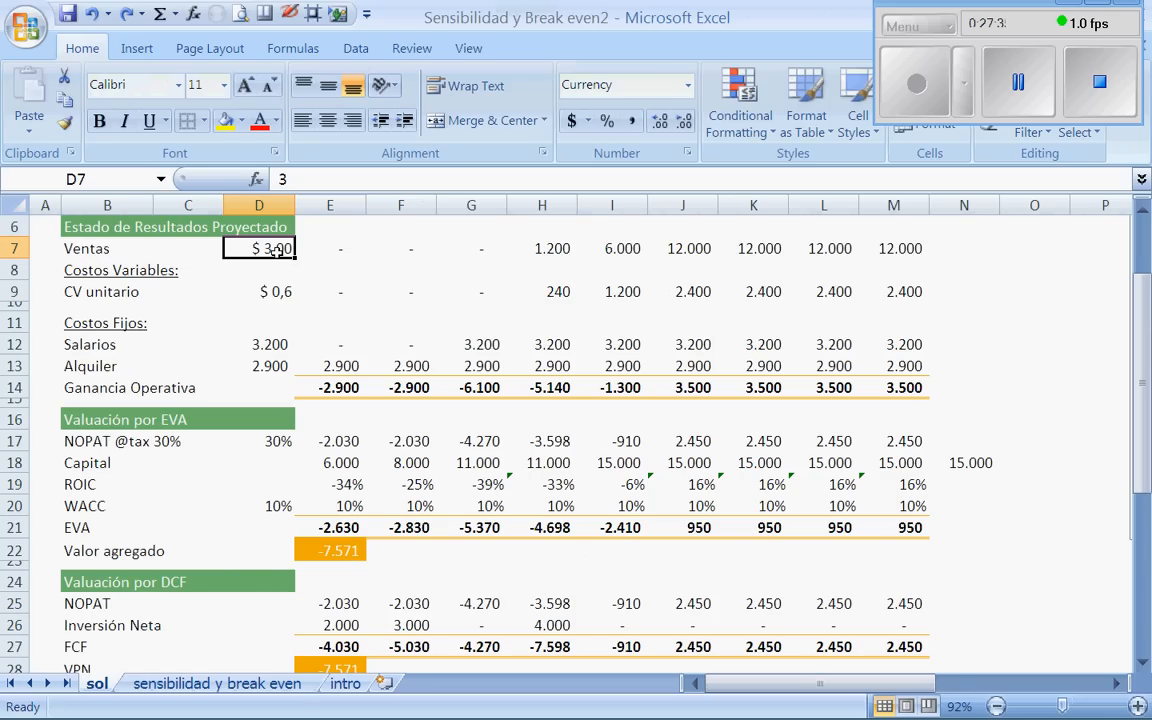
- Test a price of 4 in D7 once more, check the Valor agregado formula in E22, and undo the change
{"action": "type", "text": "4"}
{"action": "key", "text": "Return"}
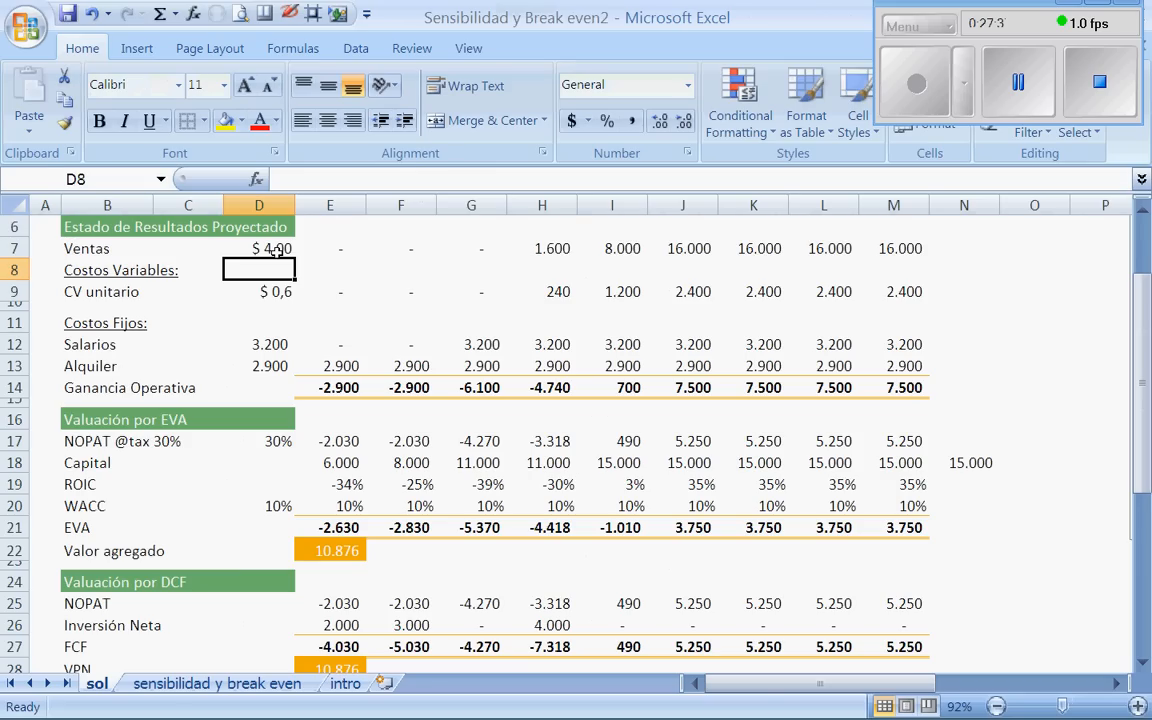
{"action": "left_click", "coordinate": [350, 549]}
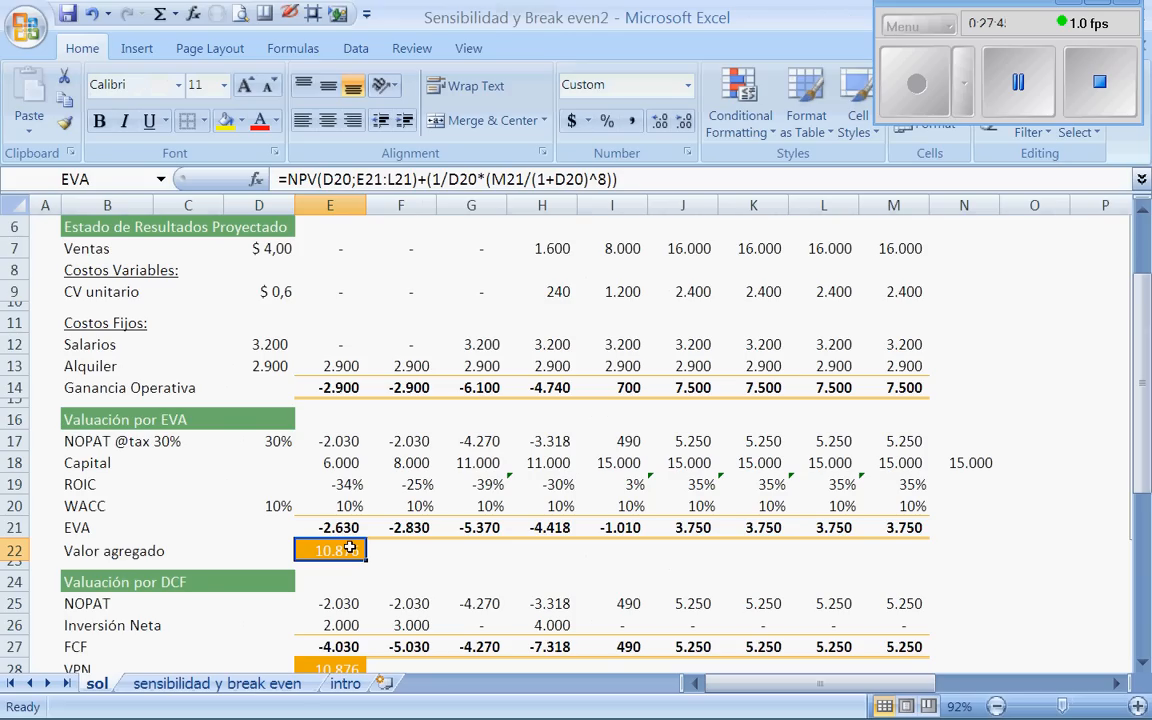
{"action": "key", "text": "ctrl+z"}
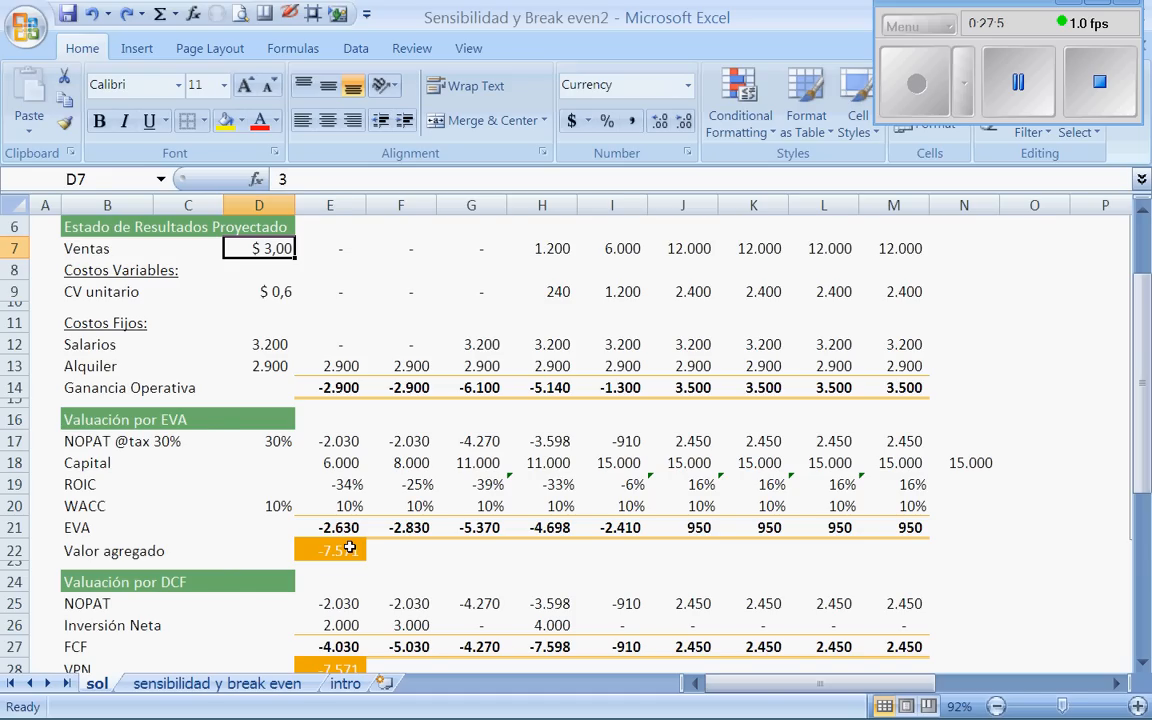
- Link the sales price in D7 of the sol sheet to the precio cell C17 on the sensibilidad y break even sheet
{"action": "left_click", "coordinate": [276, 684]}
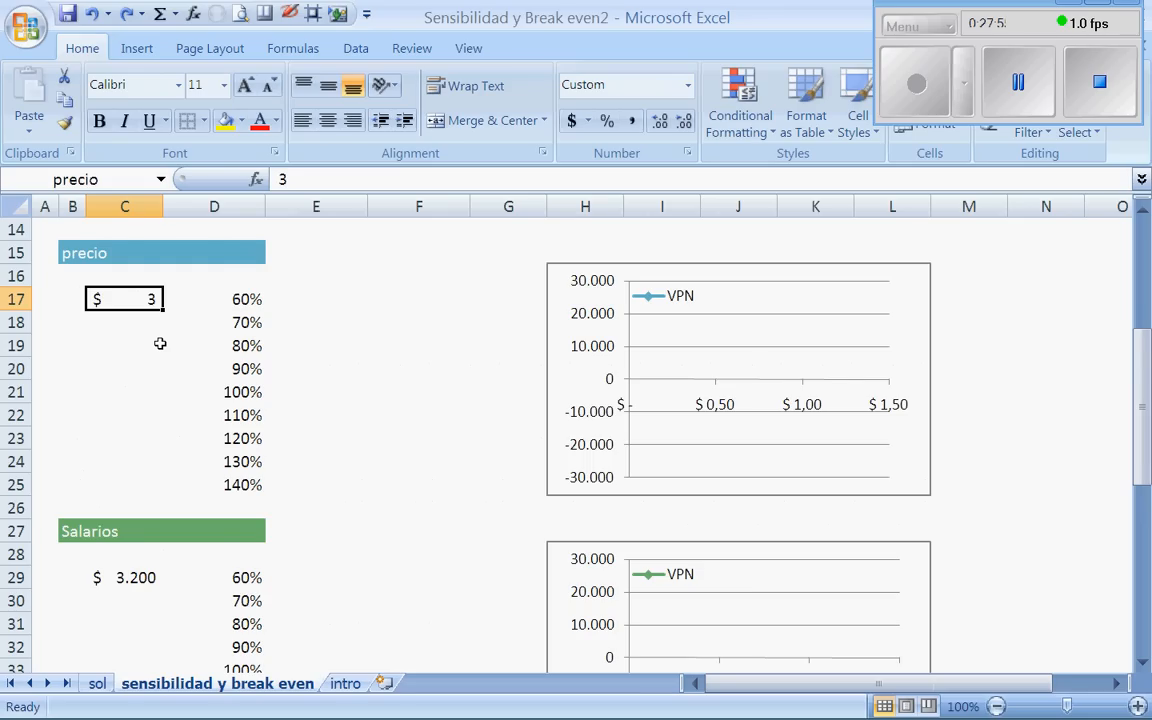
{"action": "left_click", "coordinate": [97, 684]}
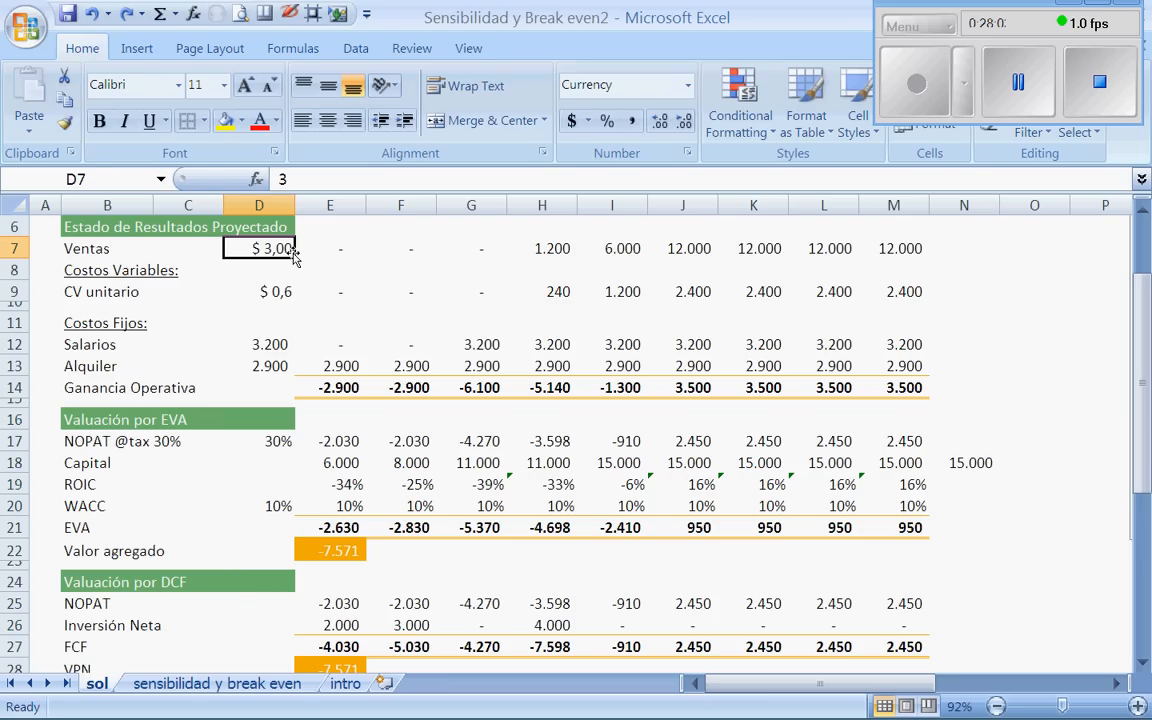
{"action": "type", "text": "+"}
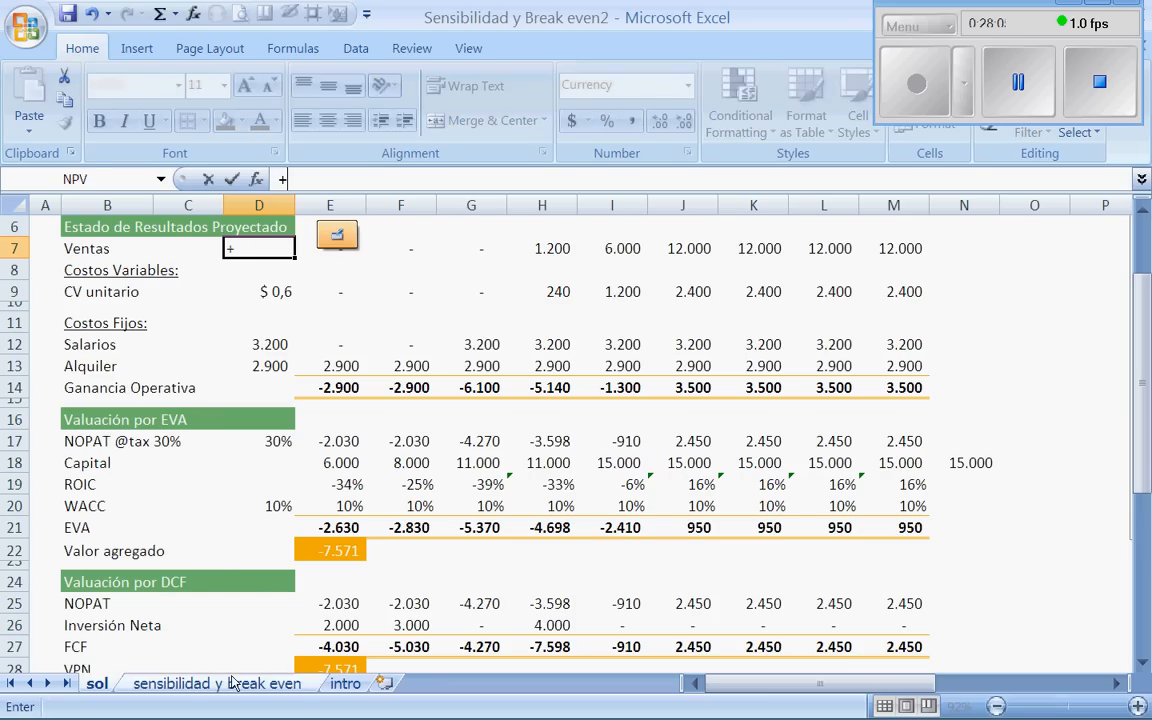
{"action": "left_click", "coordinate": [230, 683]}
{"action": "left_click", "coordinate": [146, 298]}
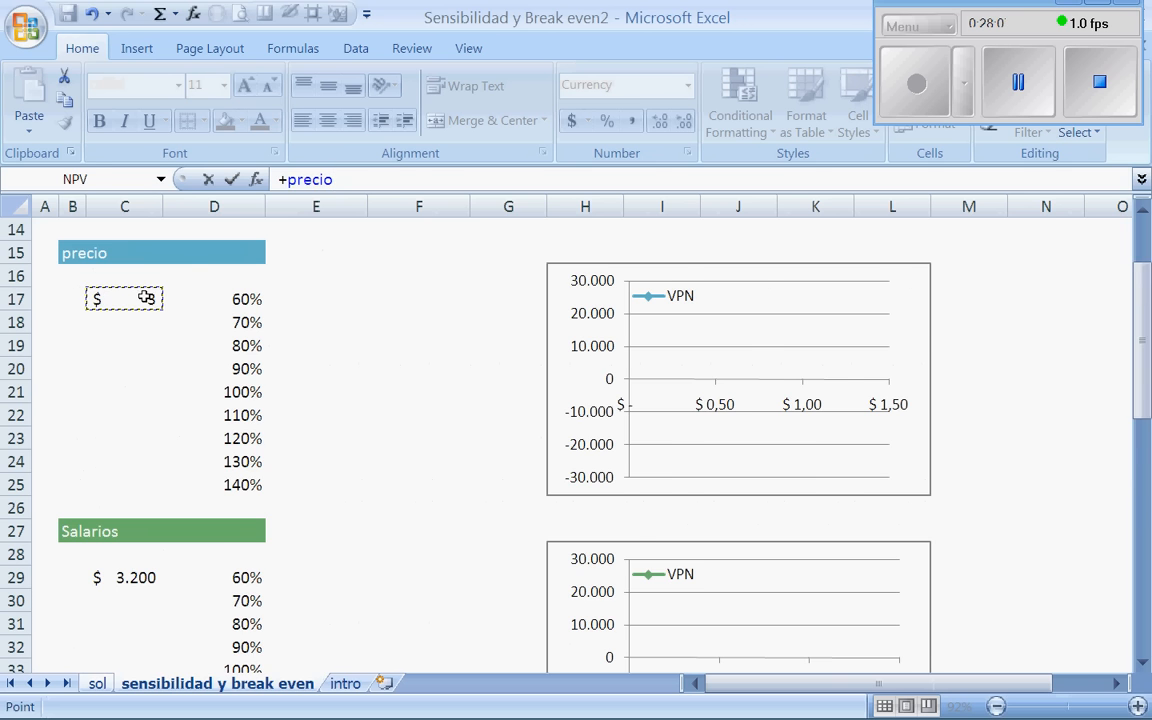
{"action": "key", "text": "Return"}
- Test the link by setting the precio cell C17 to 4, check the effect on the sol sheet, and undo the change
{"action": "key", "text": "ctrl+Page_Down"}
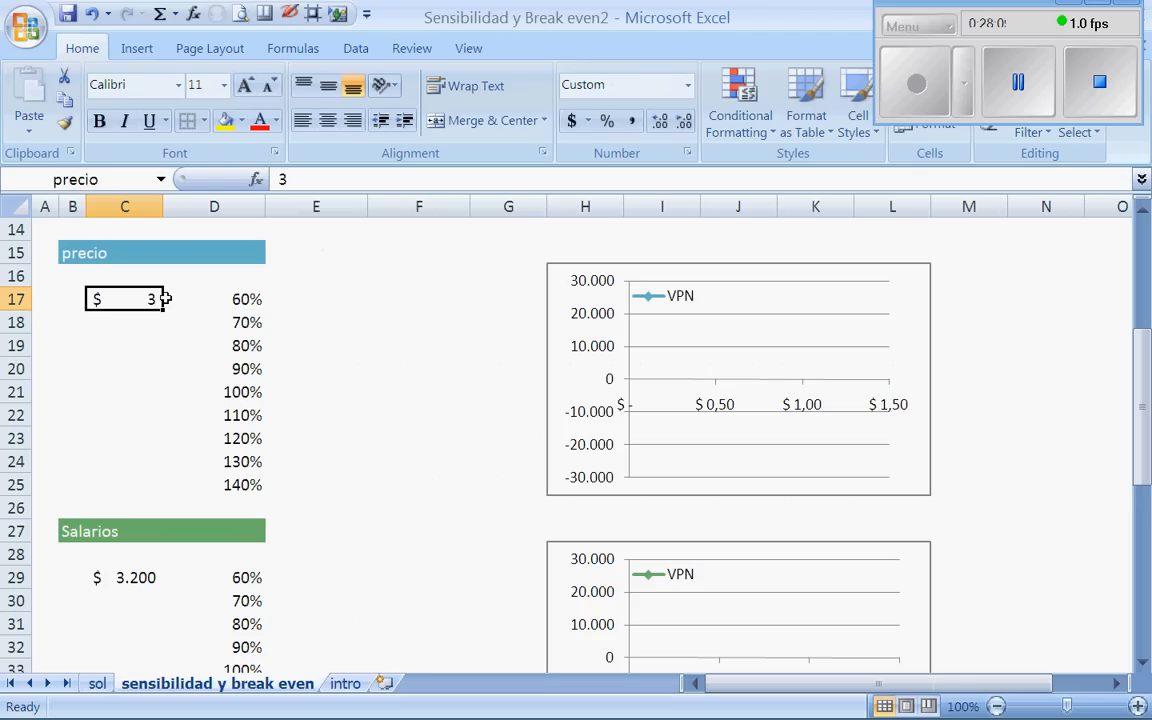
{"action": "type", "text": "4"}
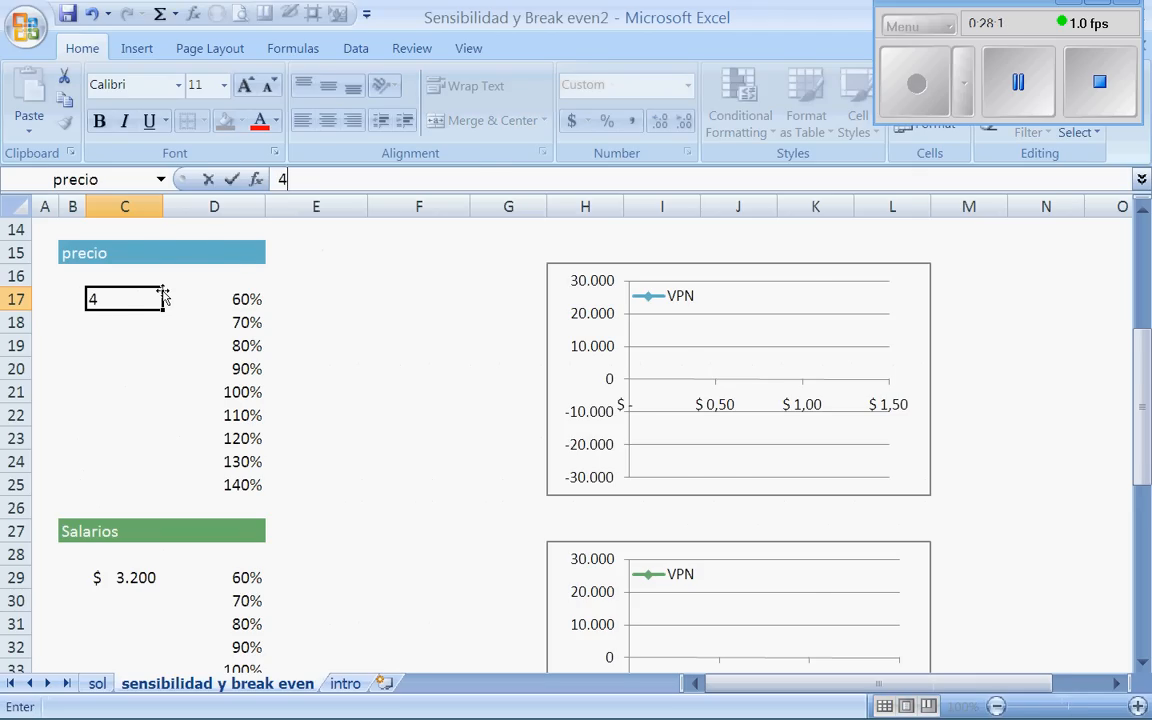
{"action": "key", "text": "Return"}
{"action": "key", "text": "ctrl+Page_Up"}
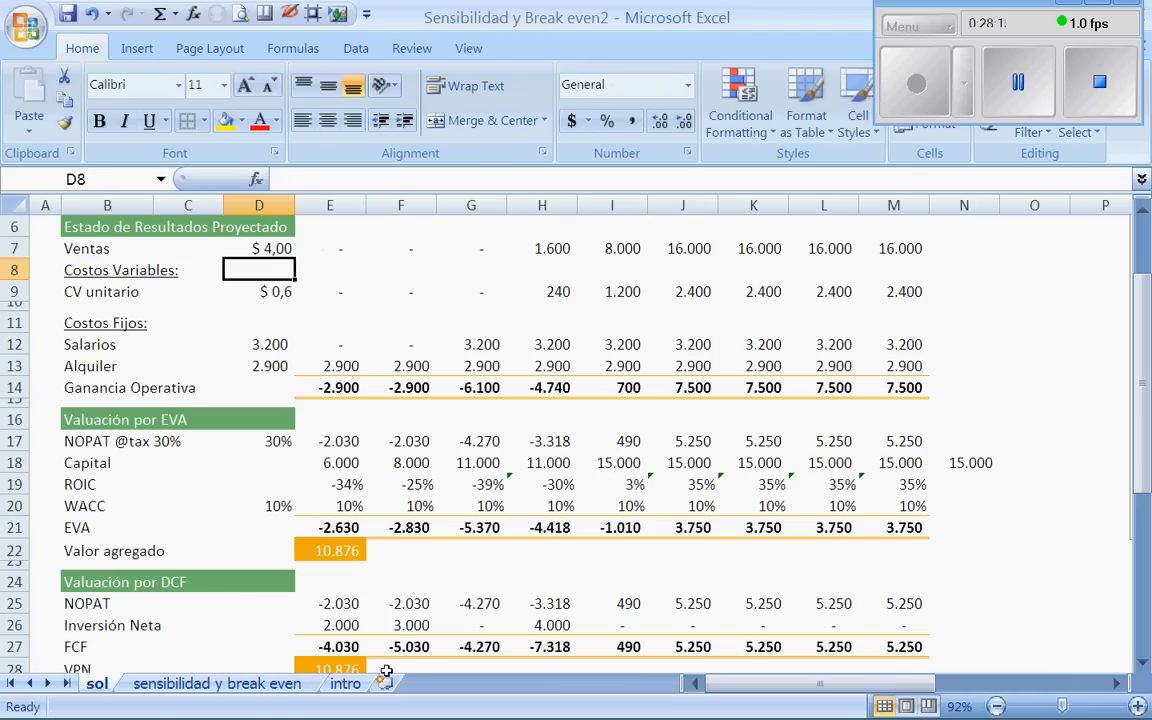
{"action": "key", "text": "ctrl+Page_Down"}
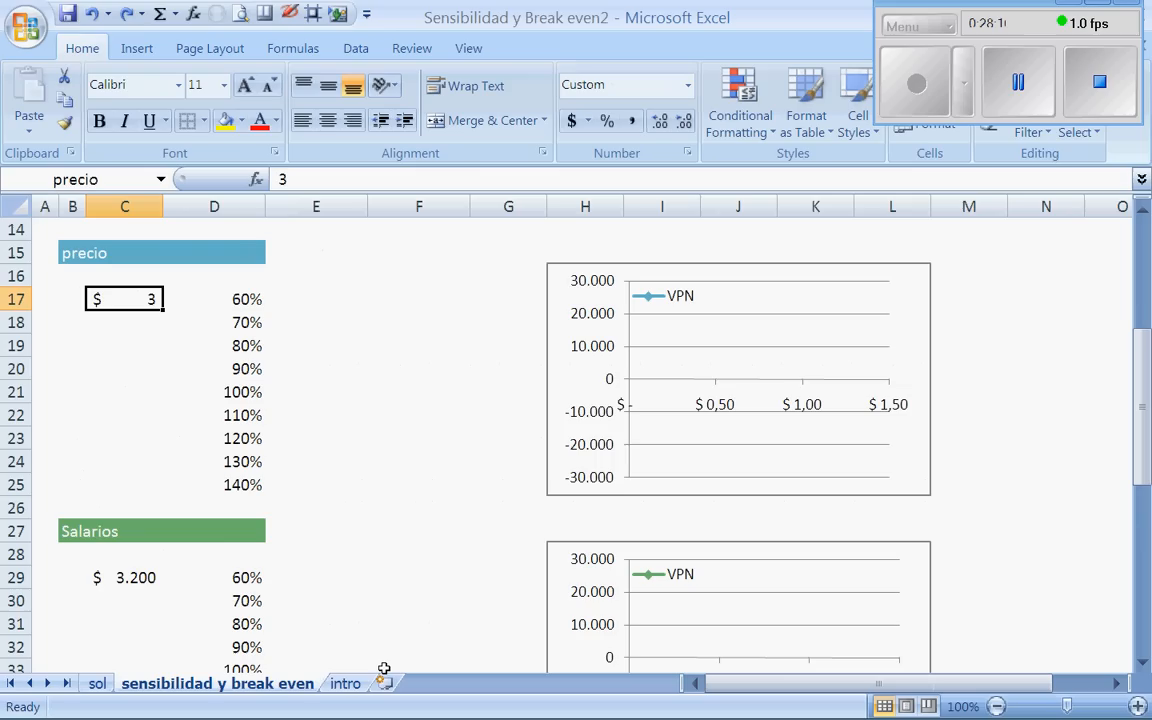
- In E17 of the precio block, enter the formula +precio*D17 to calculate the price at 60%
{"action": "left_click", "coordinate": [412, 440]}
{"action": "left_click_drag", "start_coordinate": [252, 300], "coordinate": [247, 484]}
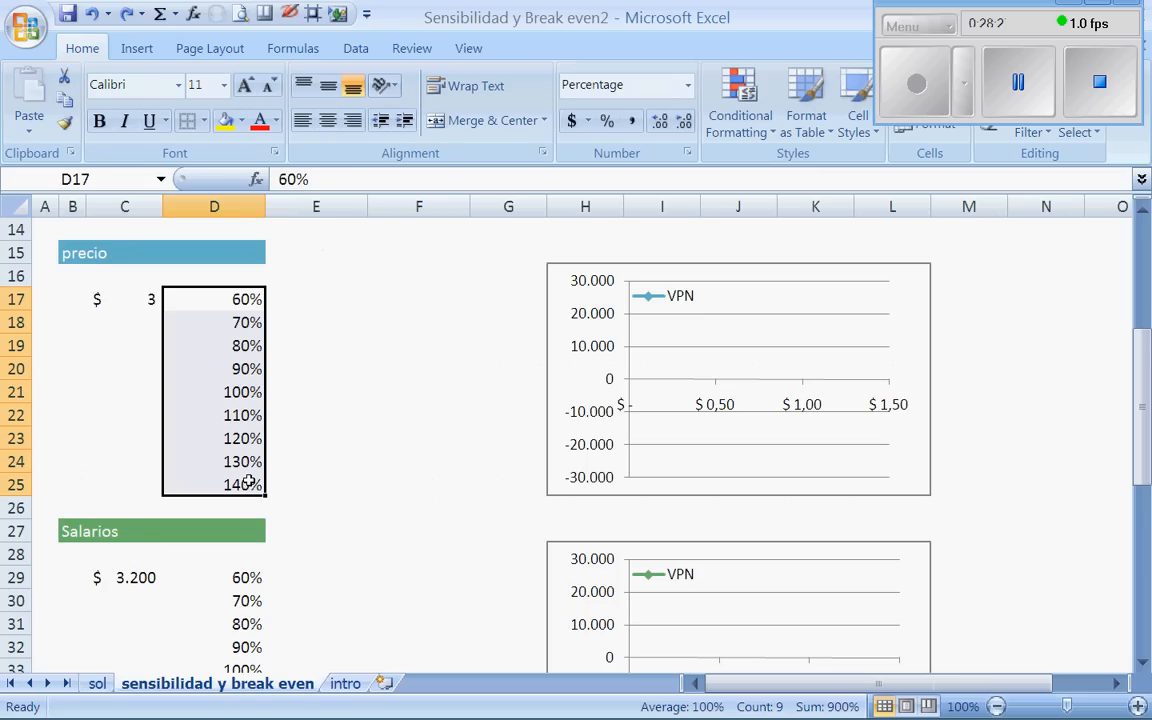
{"action": "left_click", "coordinate": [362, 318]}
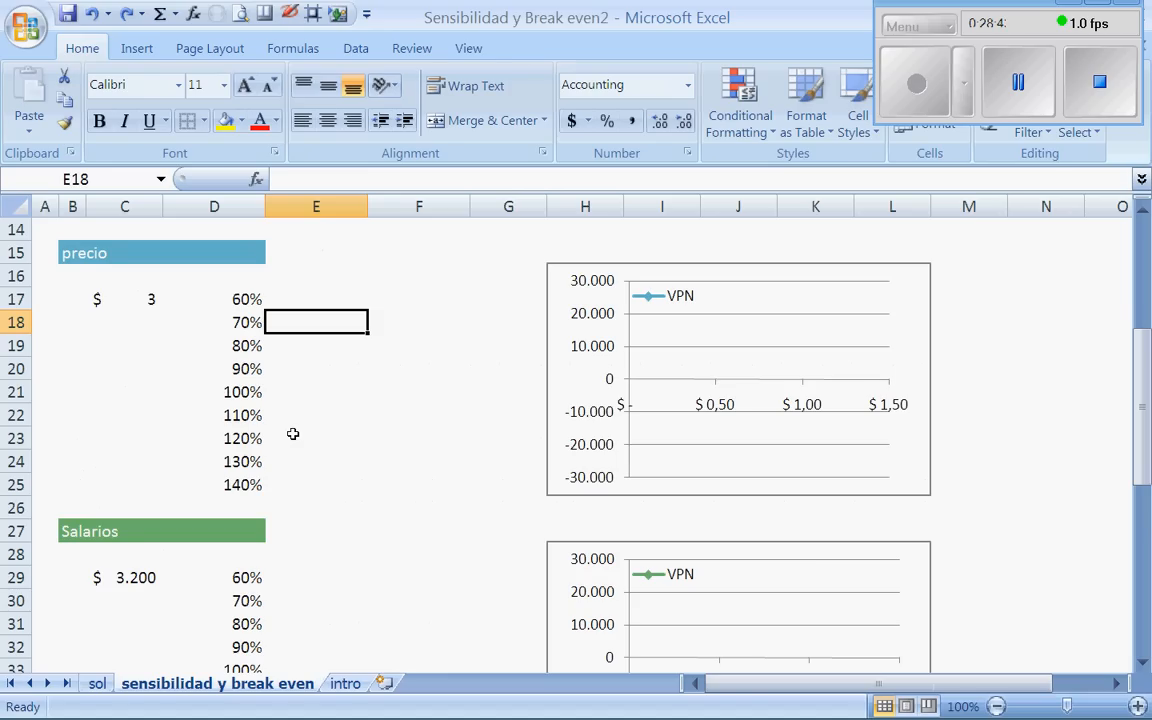
{"action": "left_click", "coordinate": [333, 304]}
{"action": "left_click", "coordinate": [326, 274]}
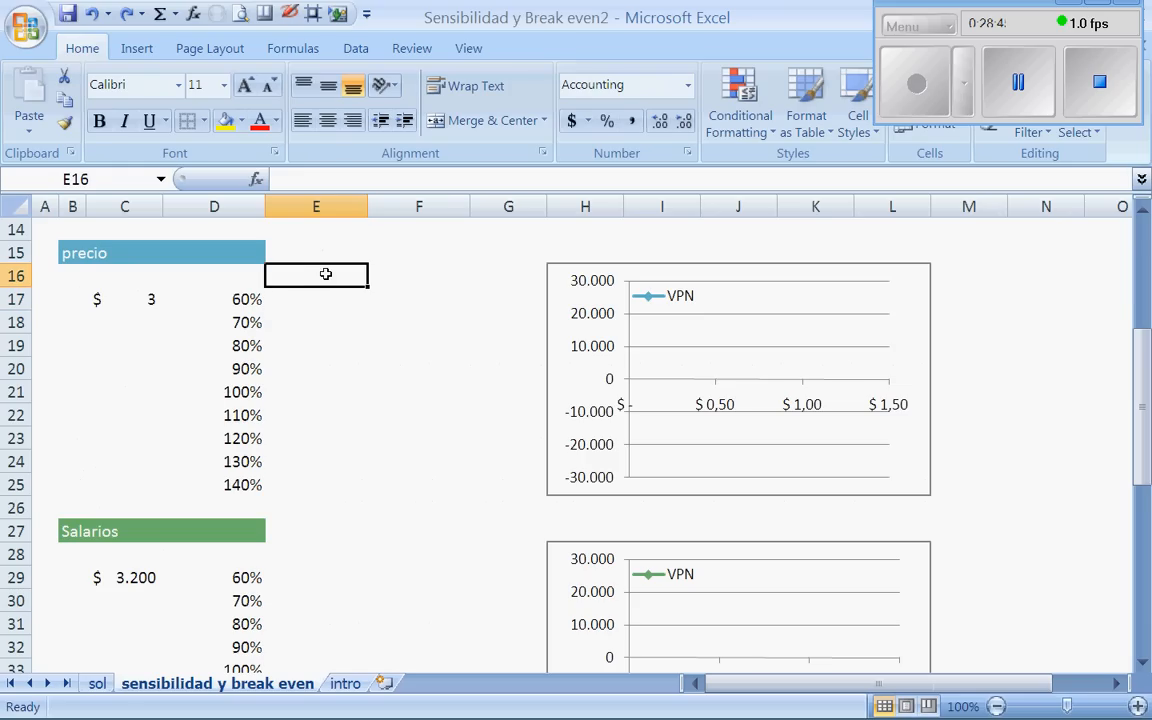
{"action": "key", "text": "Down"}
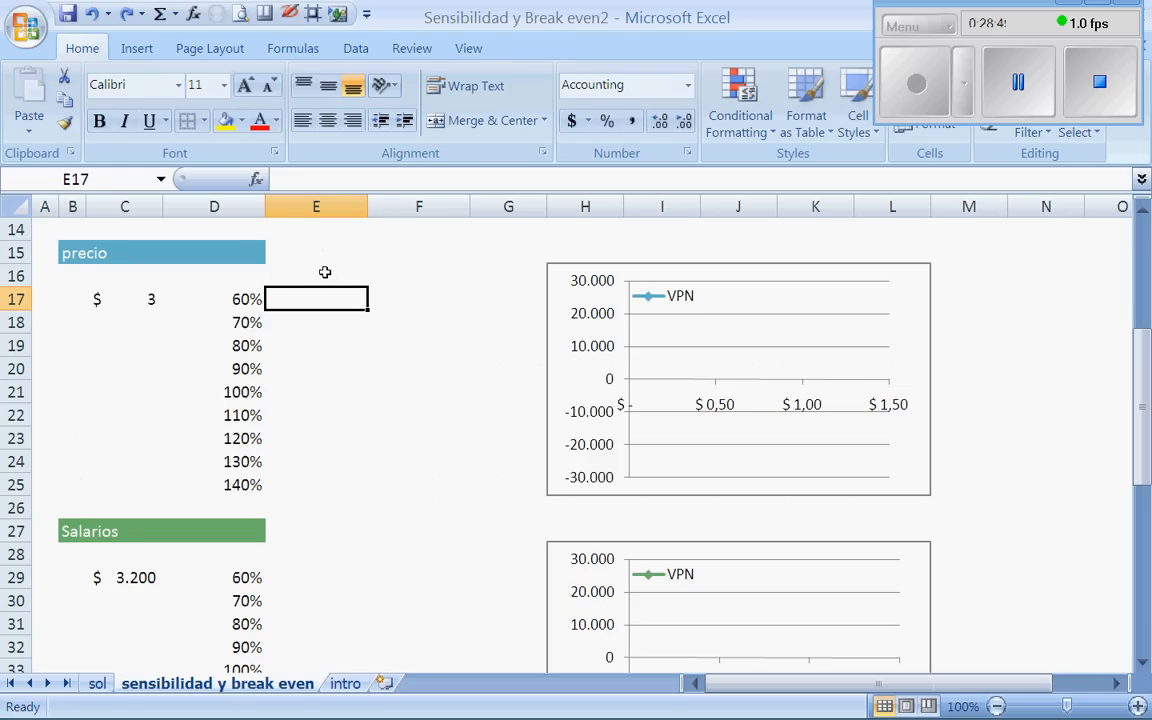
{"action": "type", "text": "+"}
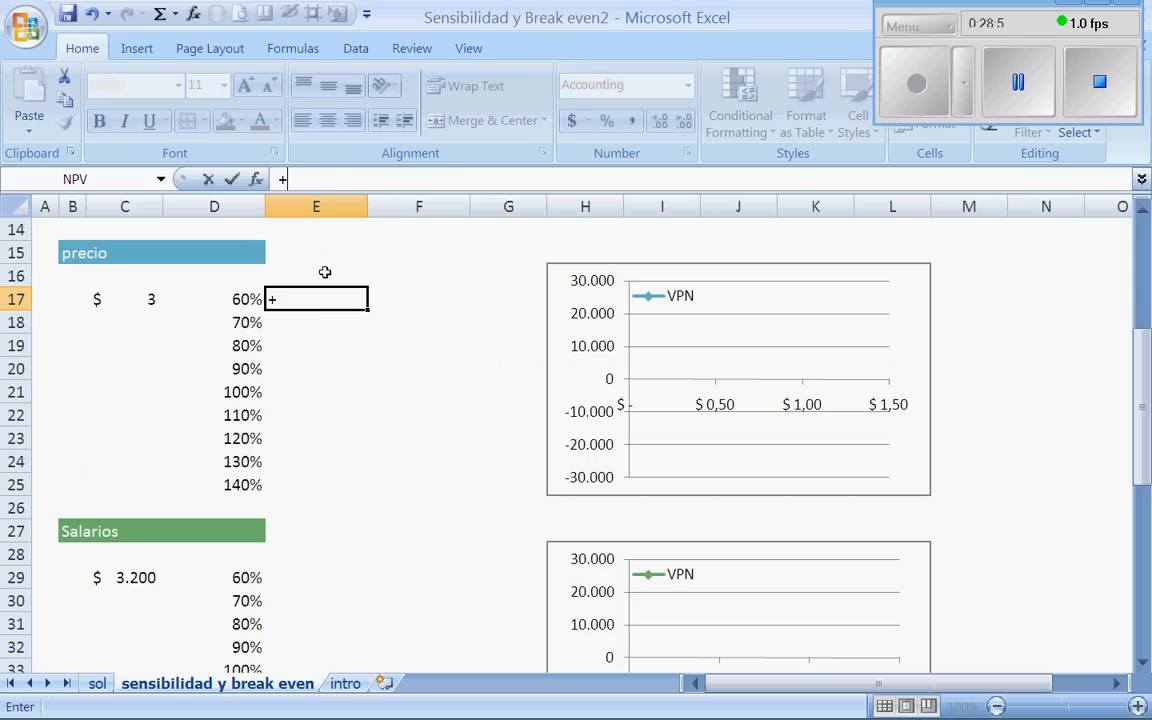
{"action": "left_click", "coordinate": [145, 296]}
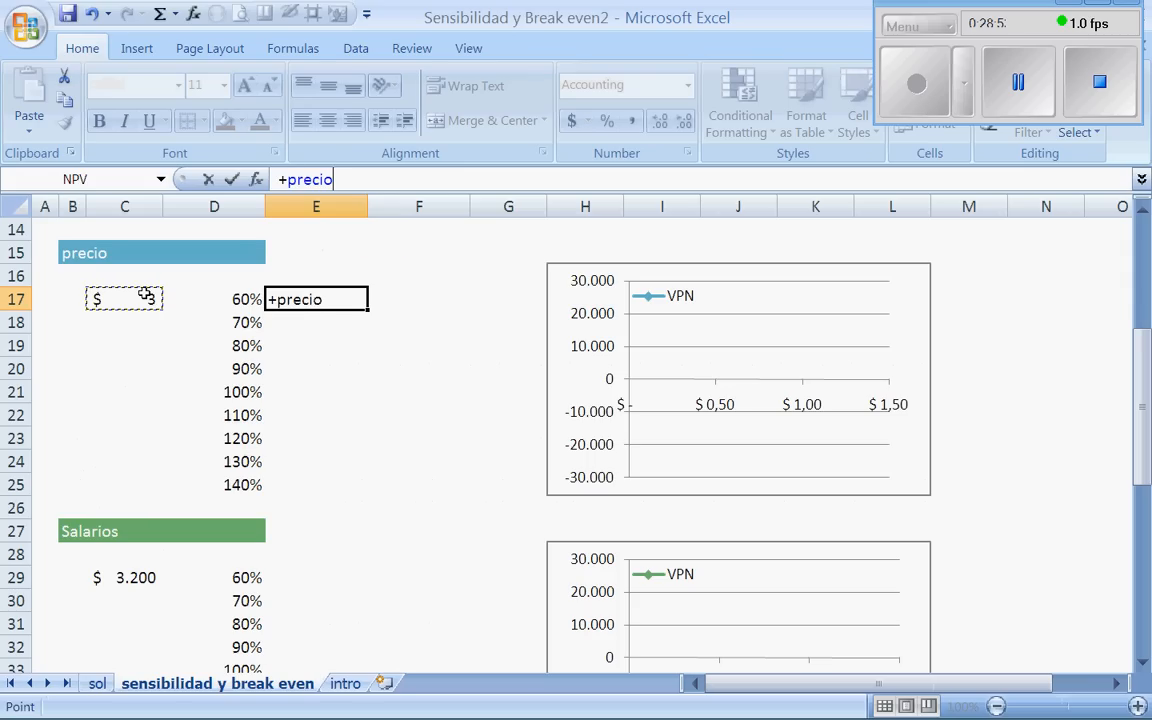
{"action": "type", "text": "*"}
{"action": "left_click", "coordinate": [245, 294]}
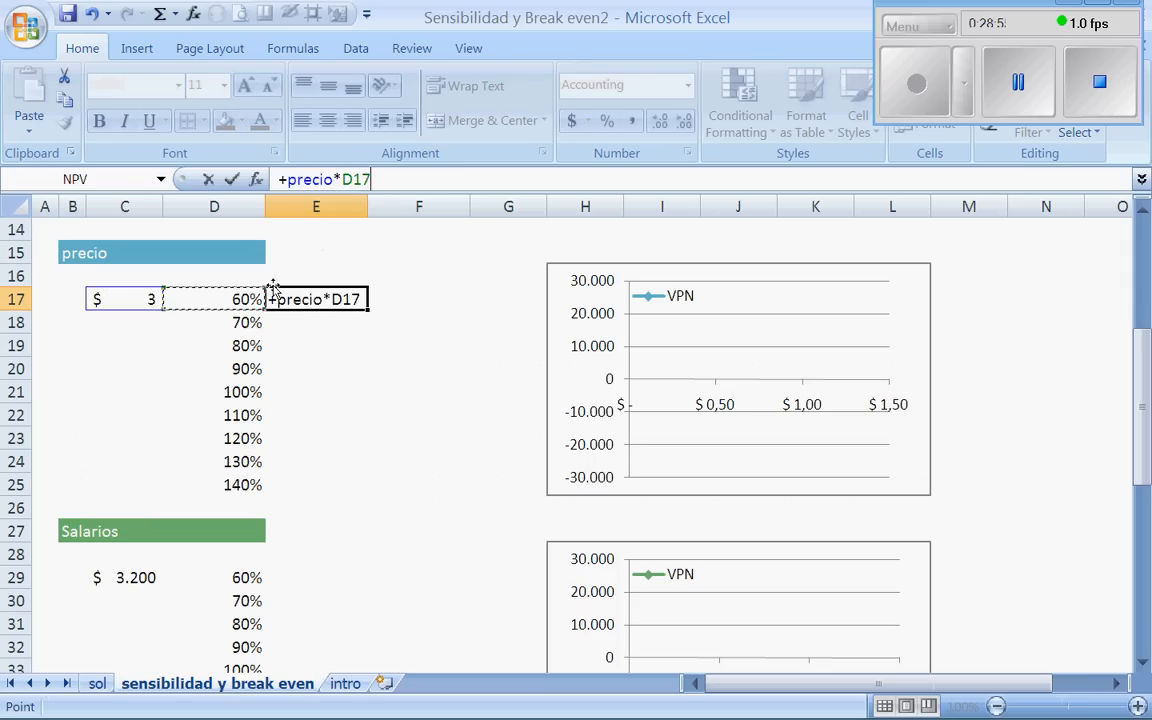
{"action": "key", "text": "Return"}
- Fill the price formula in E17 down to E25 and check the 100% row
{"action": "left_click", "coordinate": [346, 300]}
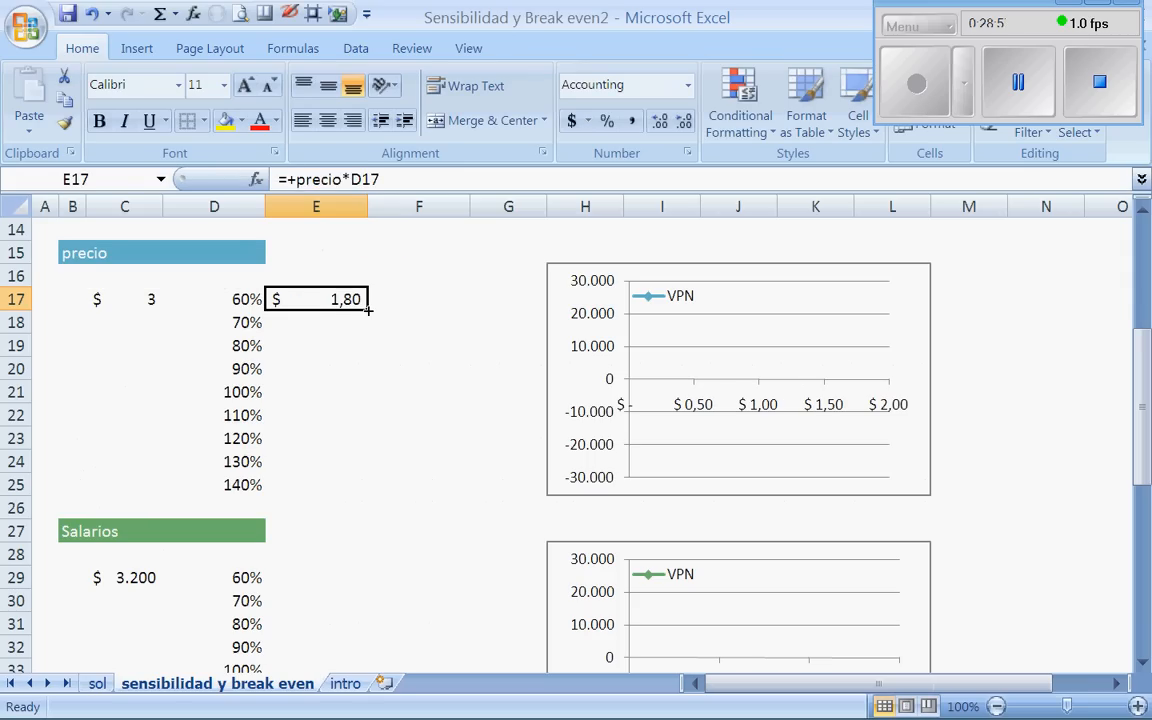
{"action": "double_click", "coordinate": [368, 310]}
{"action": "left_click", "coordinate": [354, 396]}
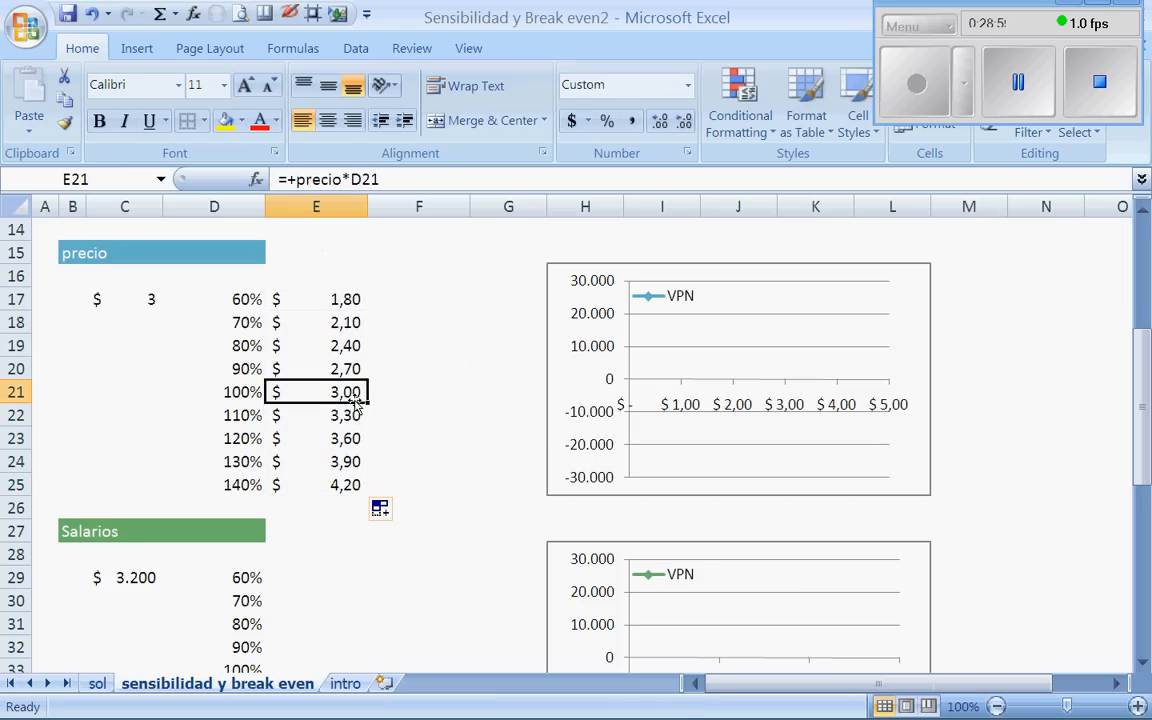
{"action": "key", "text": "shift+Left"}
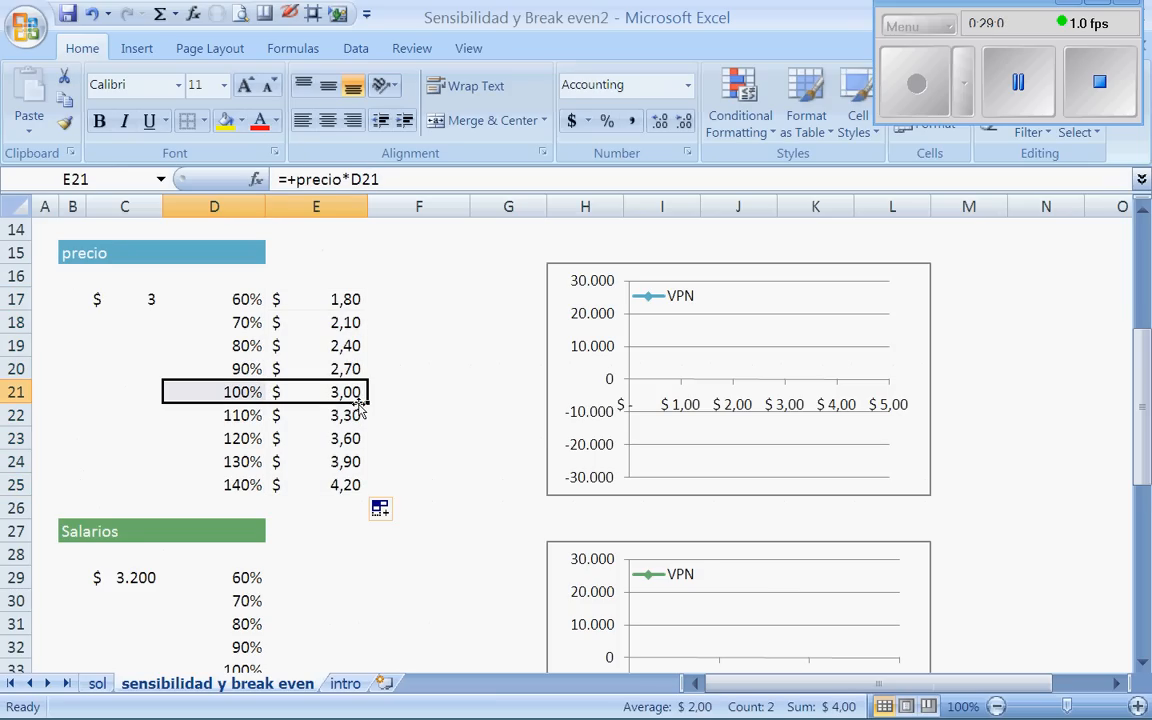
{"action": "key", "text": "Right"}
- Convert the price formulas in E17:E25 to fixed values by copying them and pasting only values in place
{"action": "left_click_drag", "start_coordinate": [340, 299], "coordinate": [340, 484]}
{"action": "key", "text": "ctrl+c"}
{"action": "left_click", "coordinate": [217, 14]}
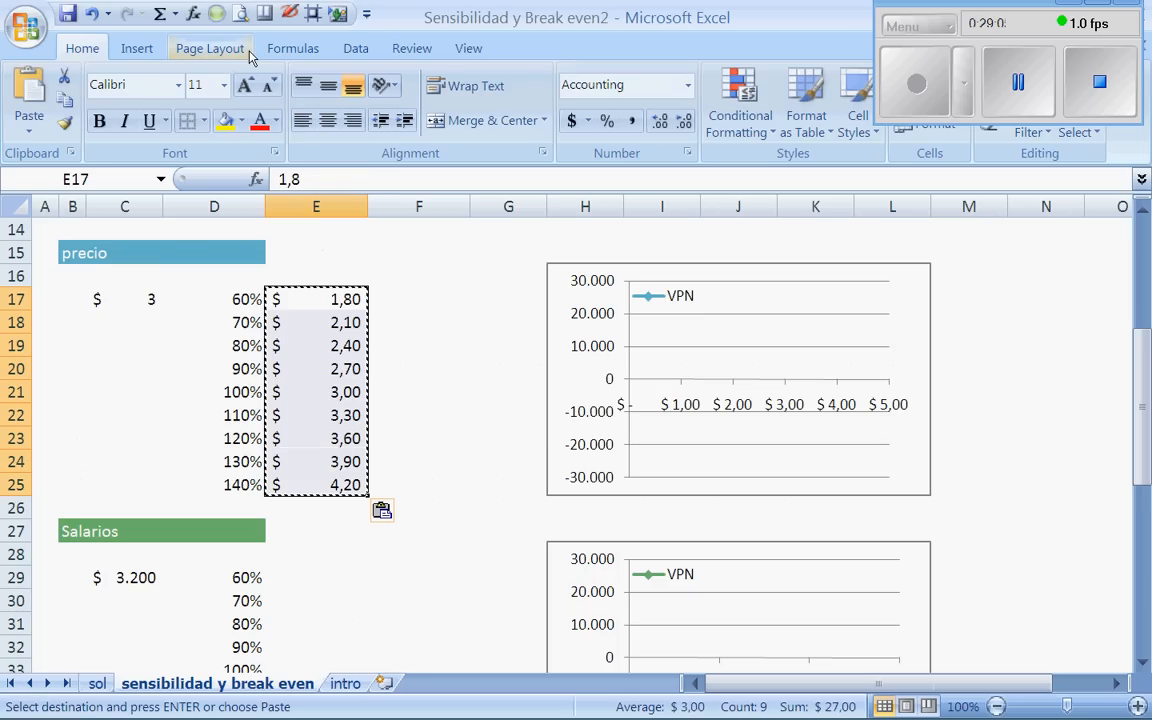
- In F16, above the empty result column of the precio block, enter the formula +EVA by referencing the Valor agregado cell on the sol sheet
{"action": "key", "text": "Escape"}
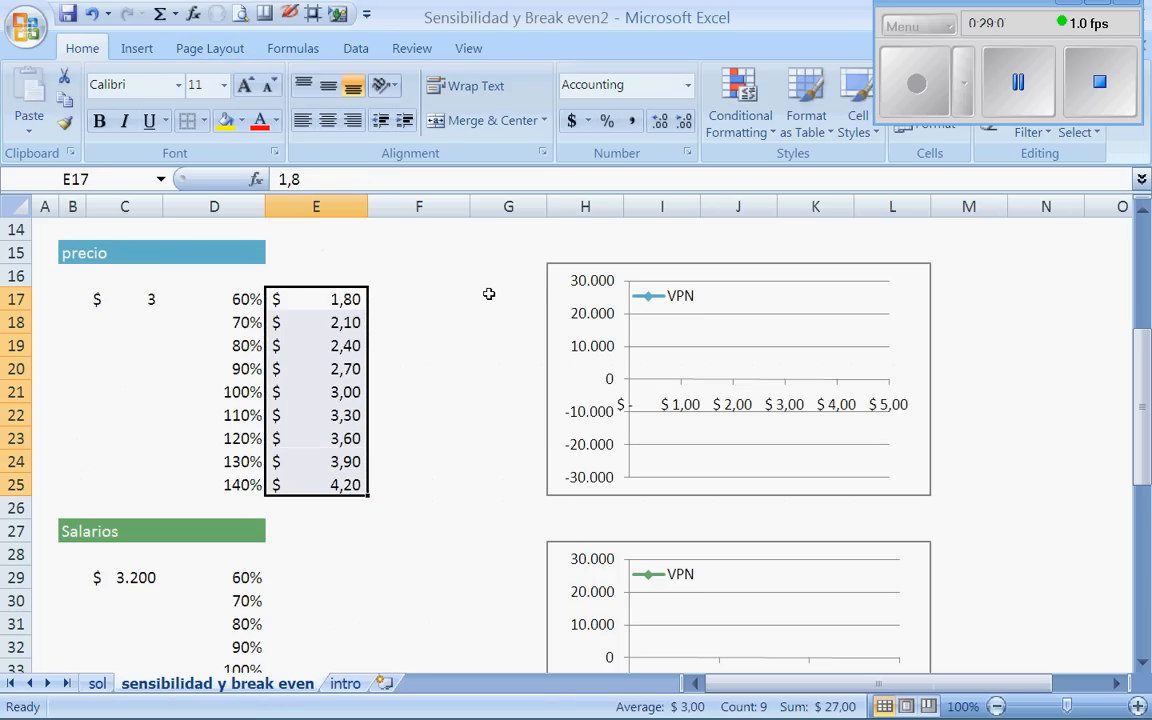
{"action": "left_click", "coordinate": [489, 294]}
{"action": "left_click", "coordinate": [427, 281]}
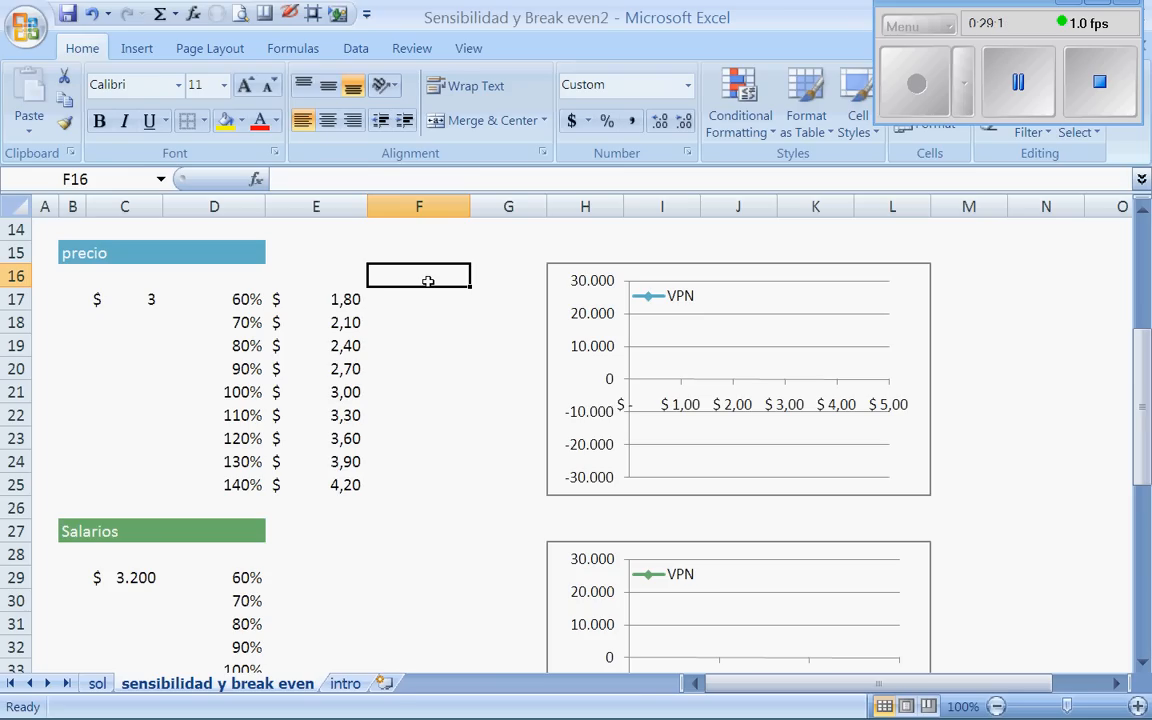
{"action": "type", "text": "+"}
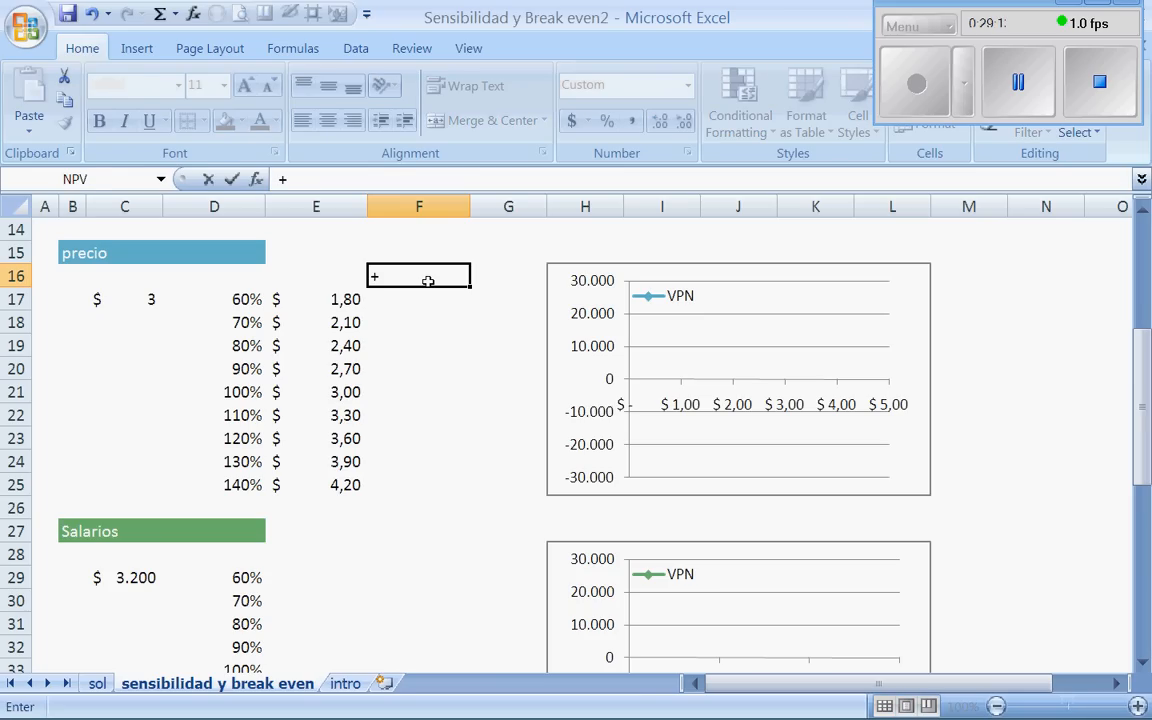
{"action": "left_click", "coordinate": [97, 683]}
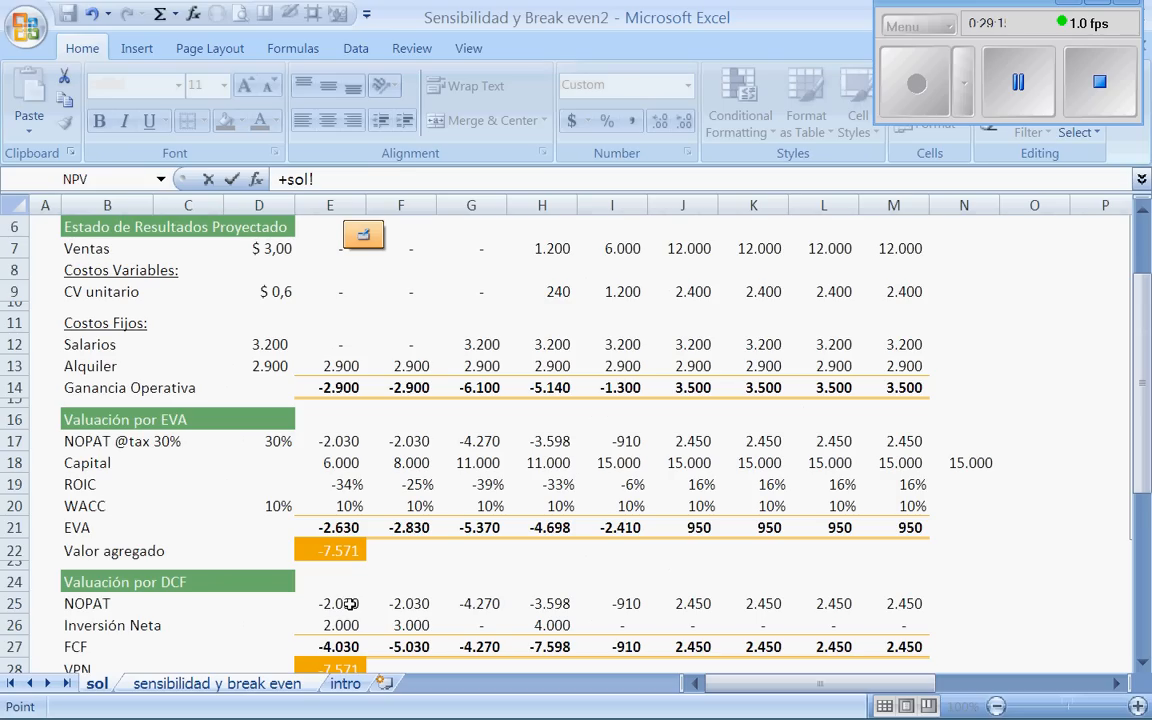
{"action": "left_click", "coordinate": [355, 665]}
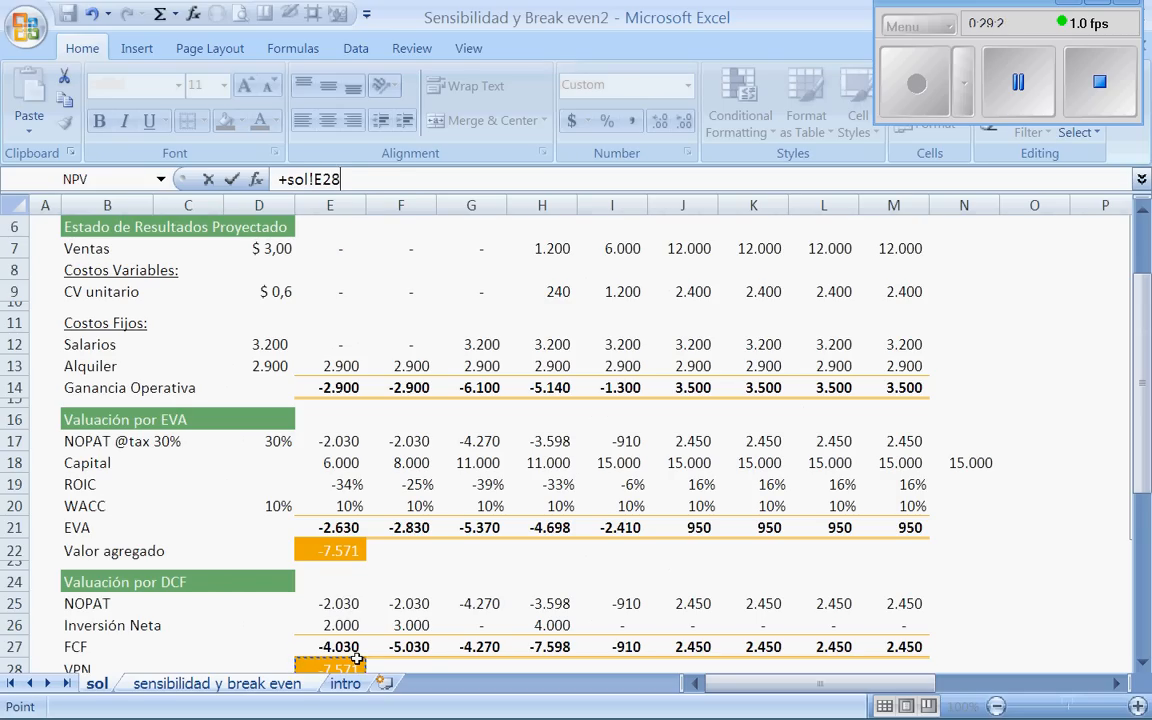
{"action": "left_click", "coordinate": [348, 548]}
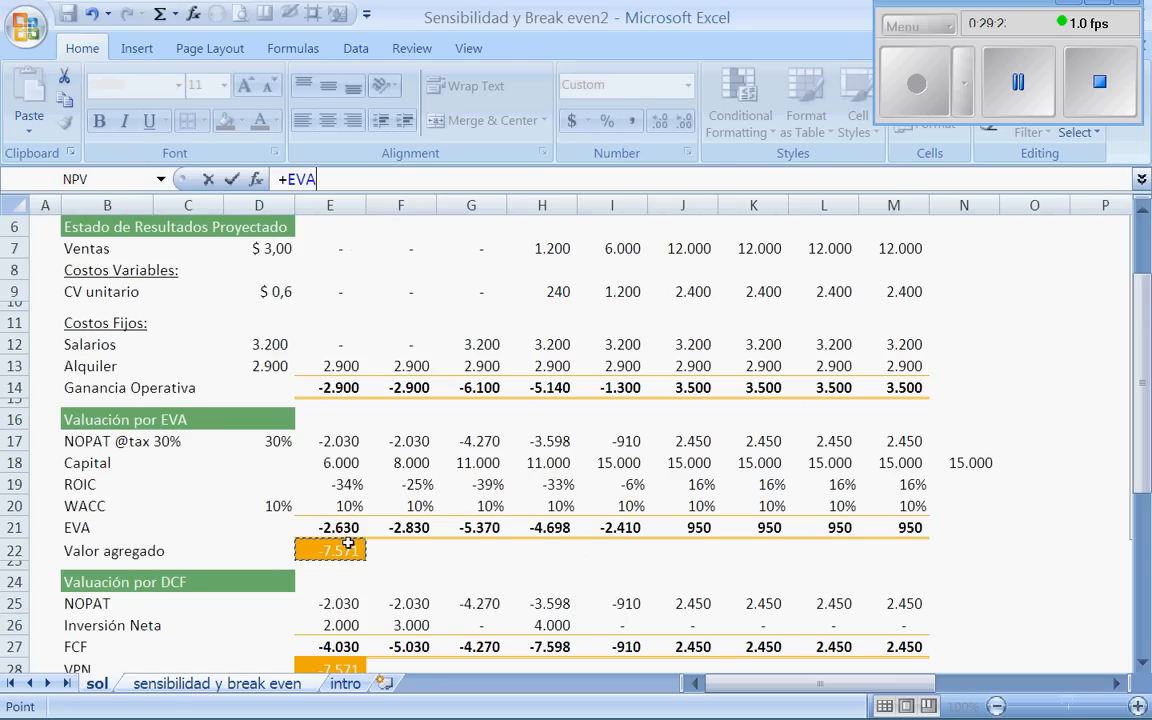
{"action": "key", "text": "Return"}
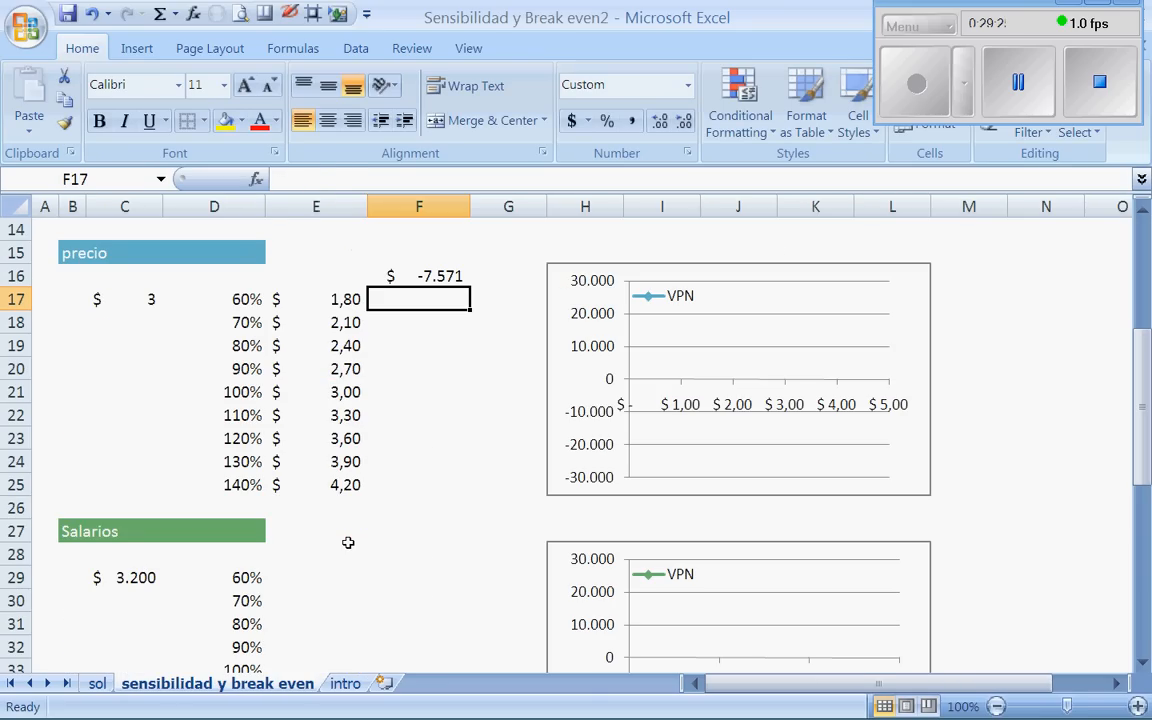
- Apply outside borders to the precio sensitivity range E16:F25
{"action": "left_click", "coordinate": [351, 277]}
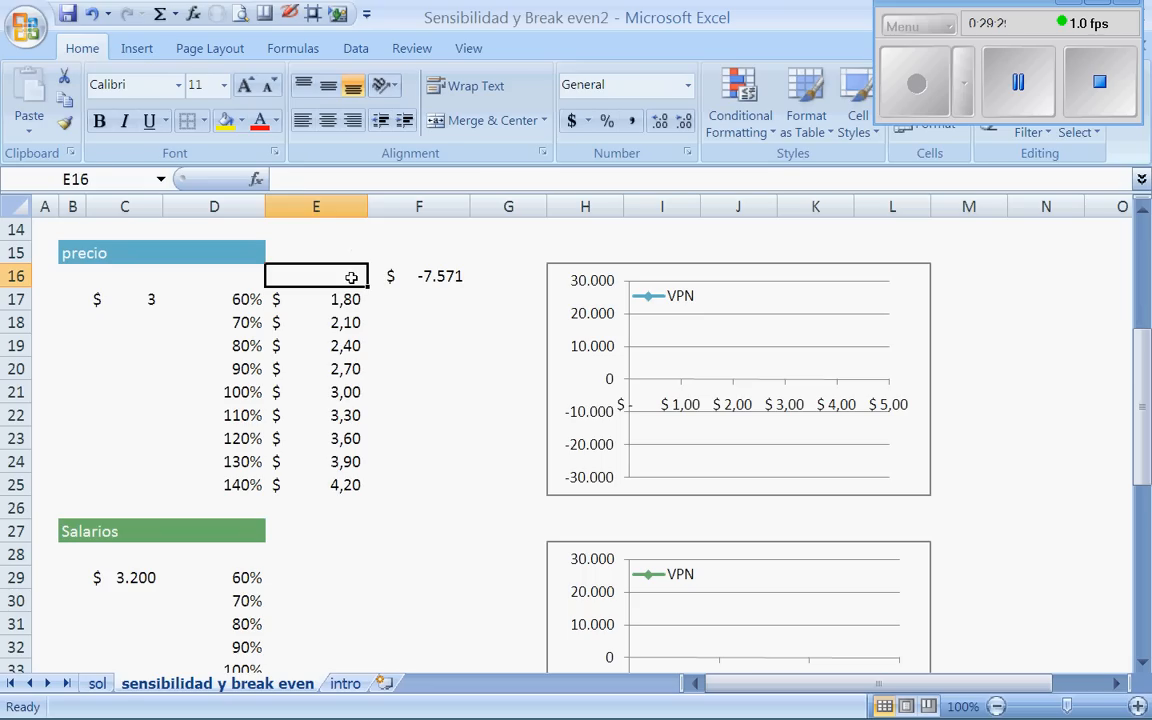
{"action": "left_click", "coordinate": [419, 415]}
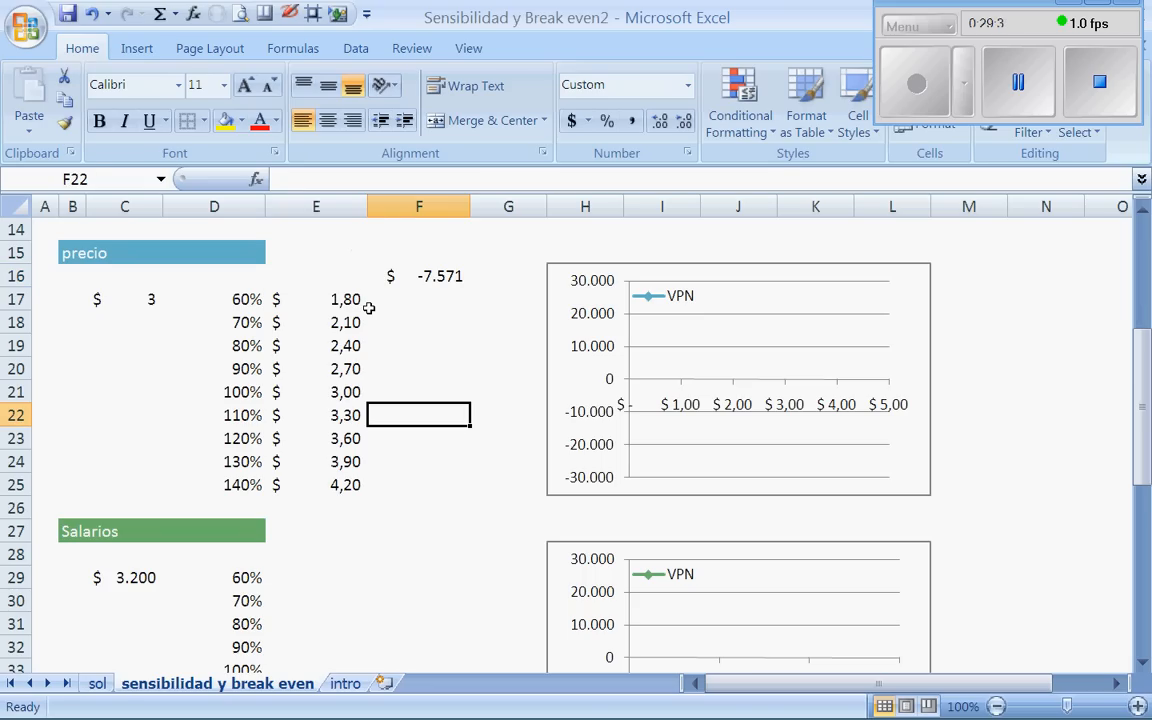
{"action": "left_click_drag", "start_coordinate": [347, 277], "coordinate": [452, 481]}
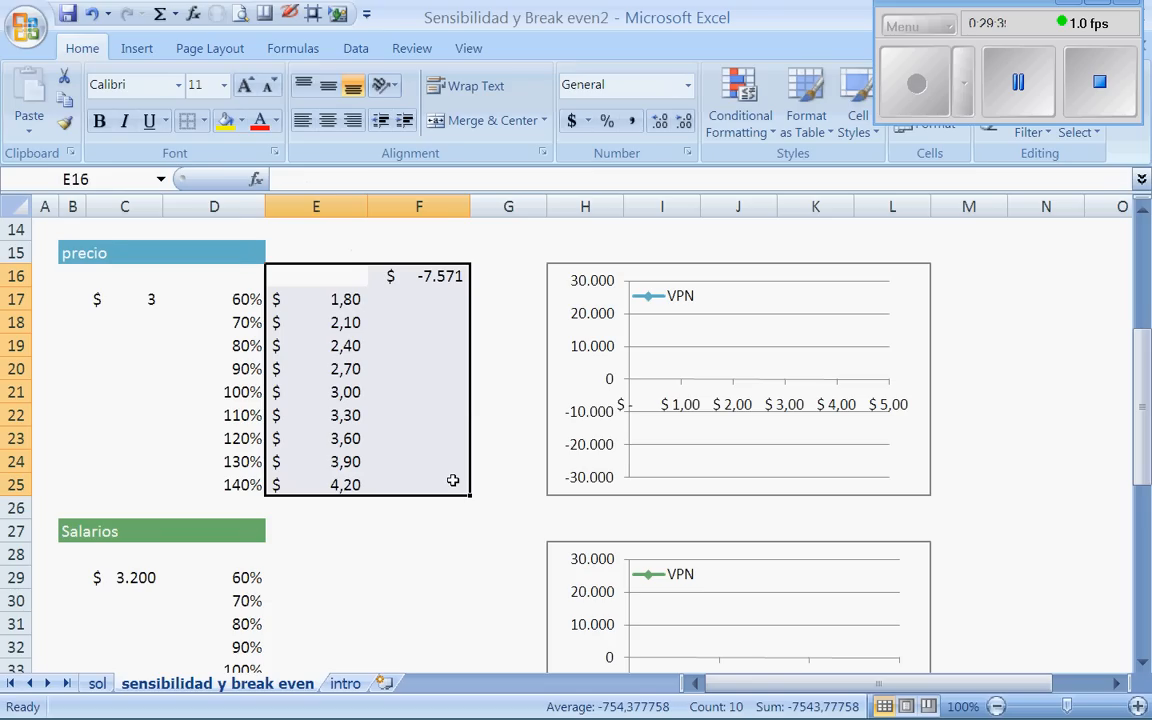
{"action": "left_click", "coordinate": [203, 120]}
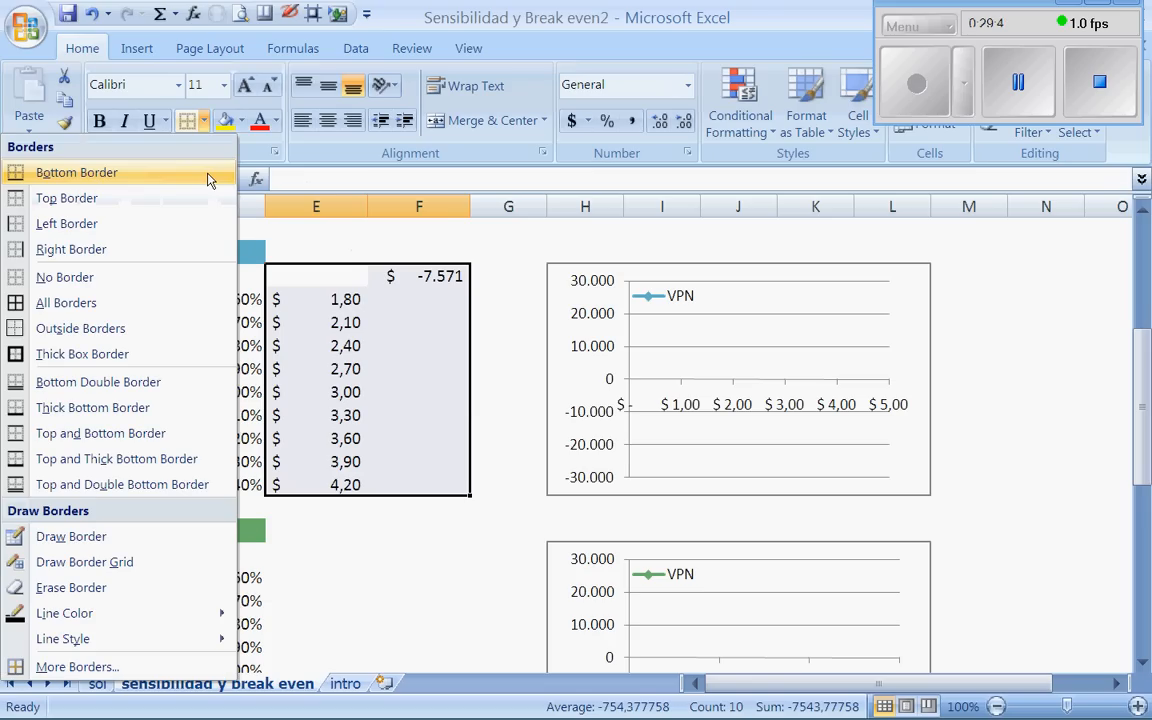
{"action": "left_click", "coordinate": [141, 330]}
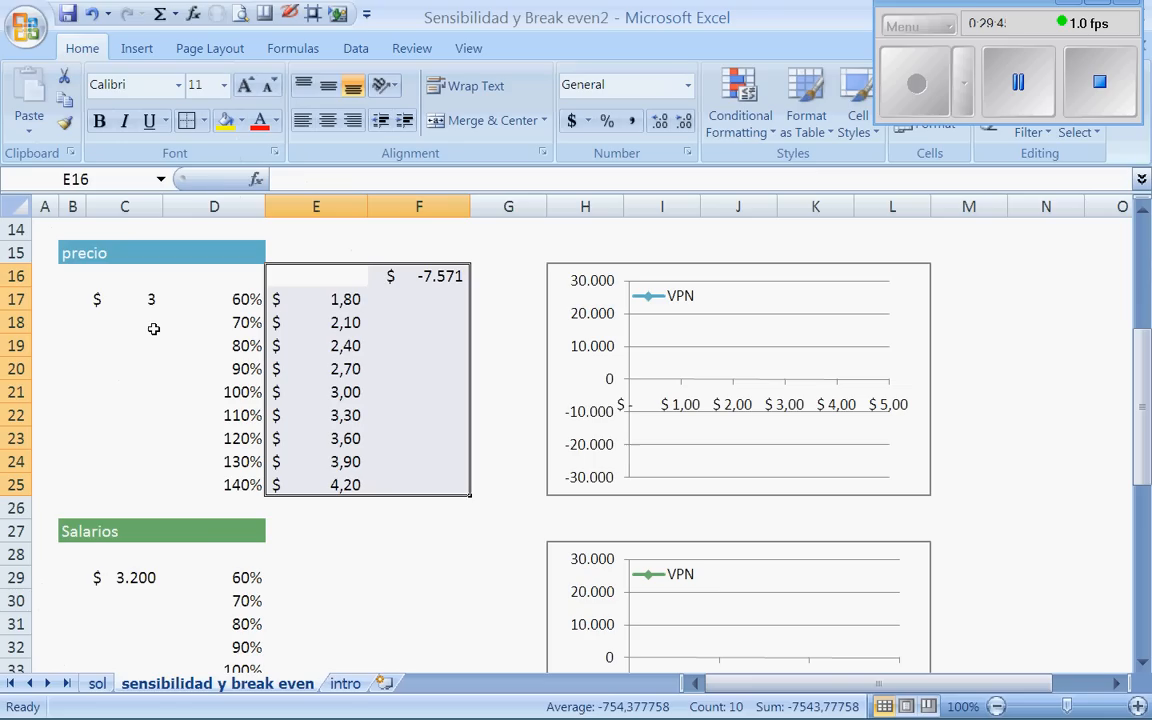
- Create a one-variable data table over E16:F25 using C17 as the column input cell
{"action": "left_click", "coordinate": [358, 50]}
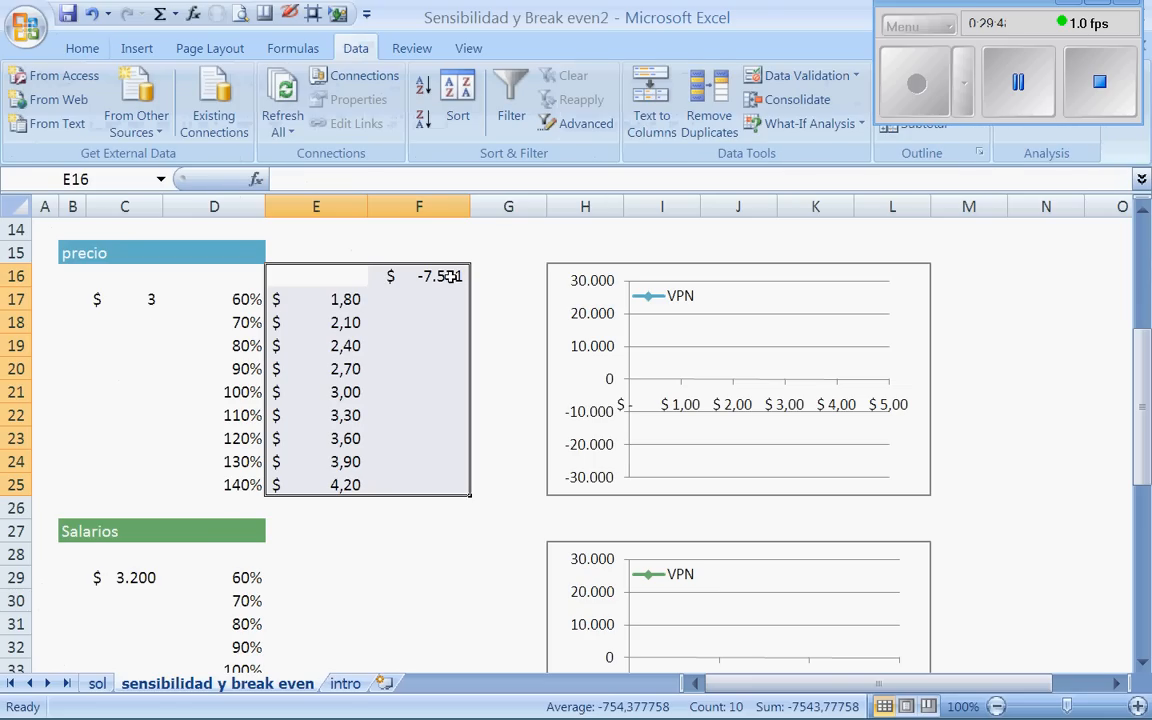
{"action": "left_click", "coordinate": [860, 124]}
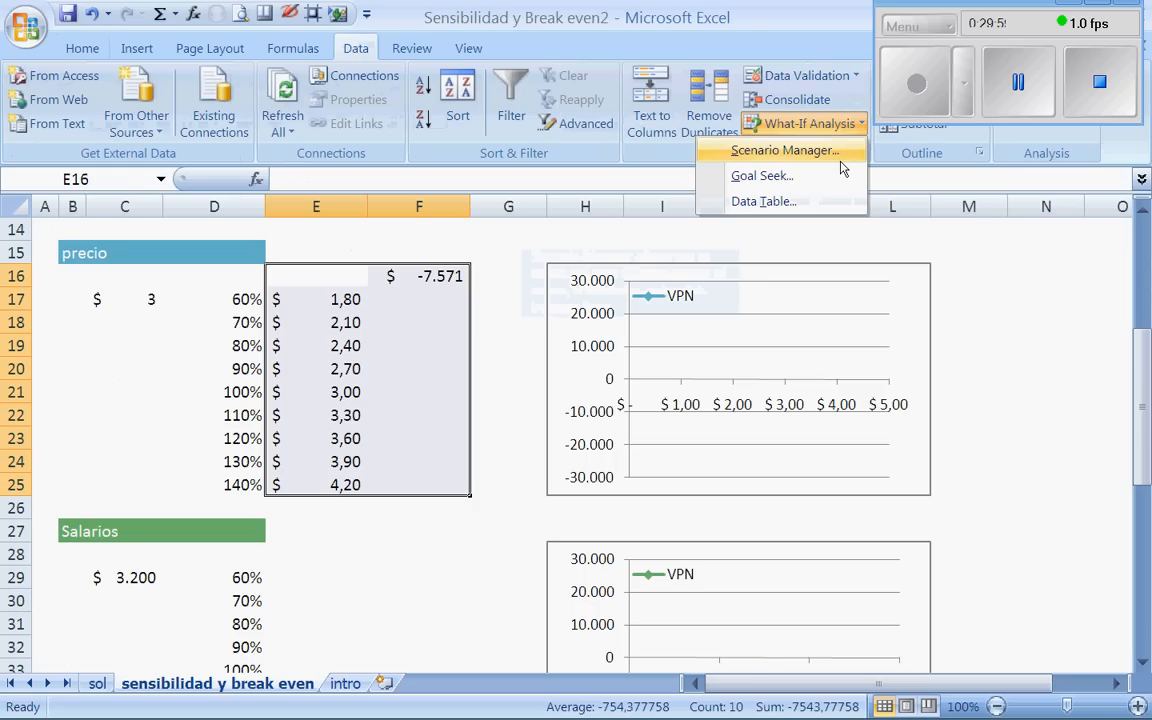
{"action": "left_click", "coordinate": [786, 204]}
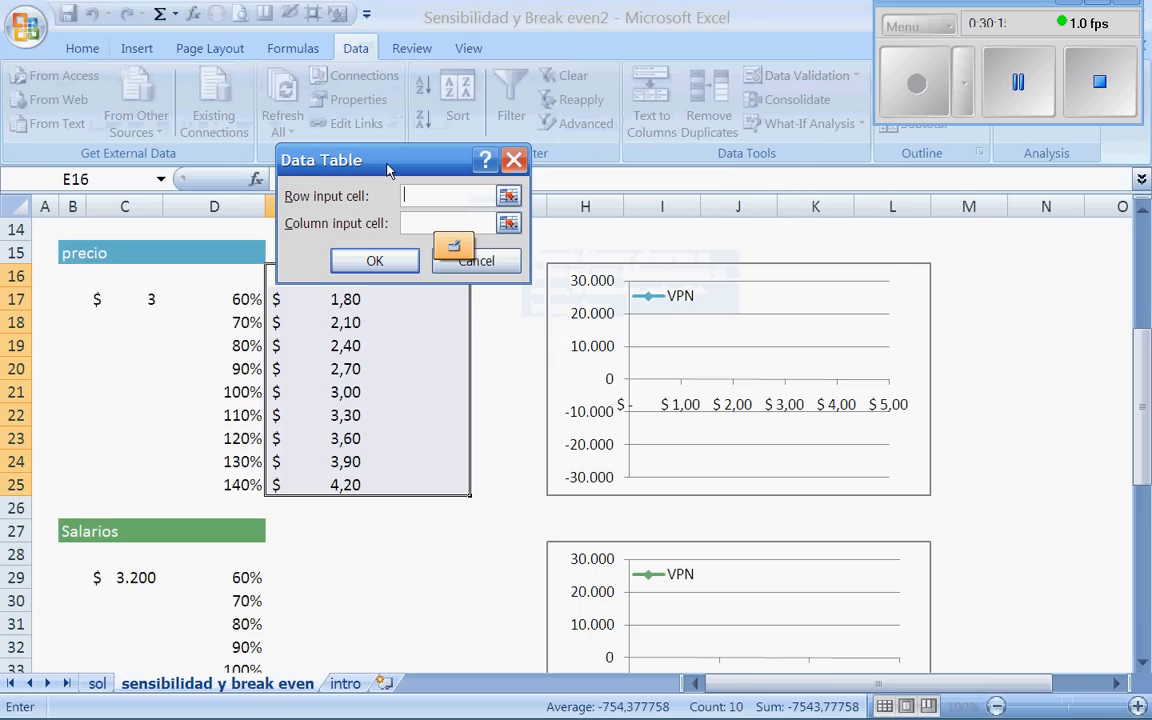
{"action": "left_click_drag", "start_coordinate": [388, 170], "coordinate": [753, 148]}
{"action": "left_click", "coordinate": [790, 200]}
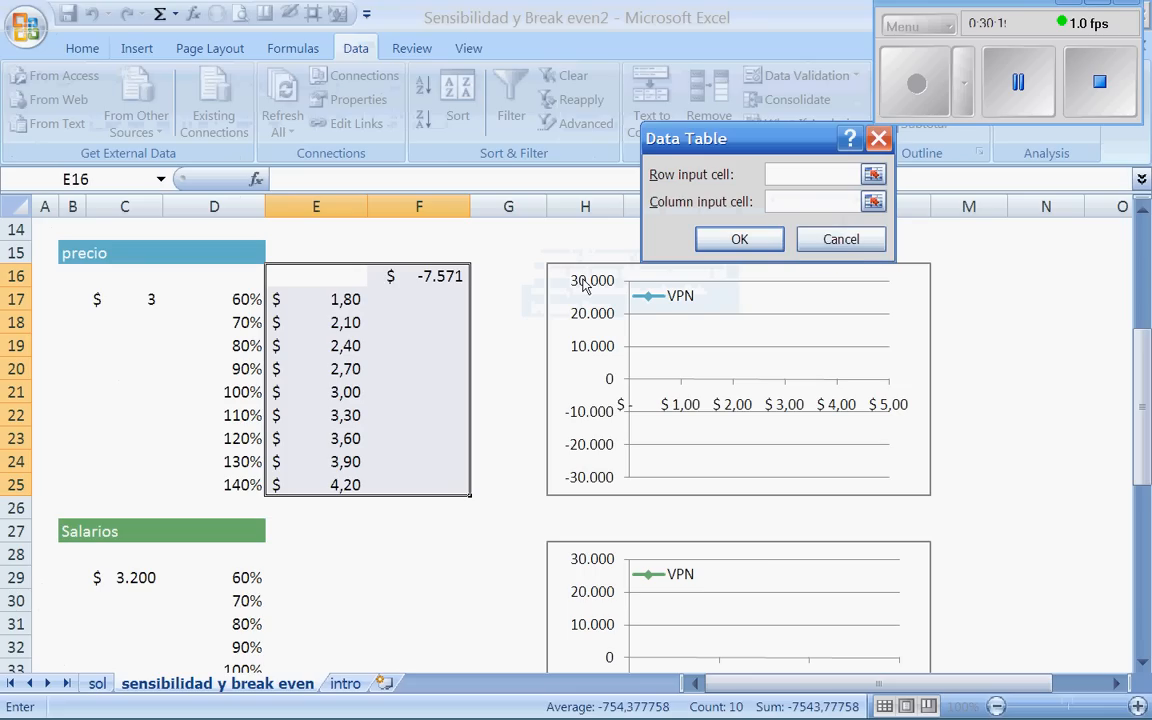
{"action": "left_click", "coordinate": [129, 303]}
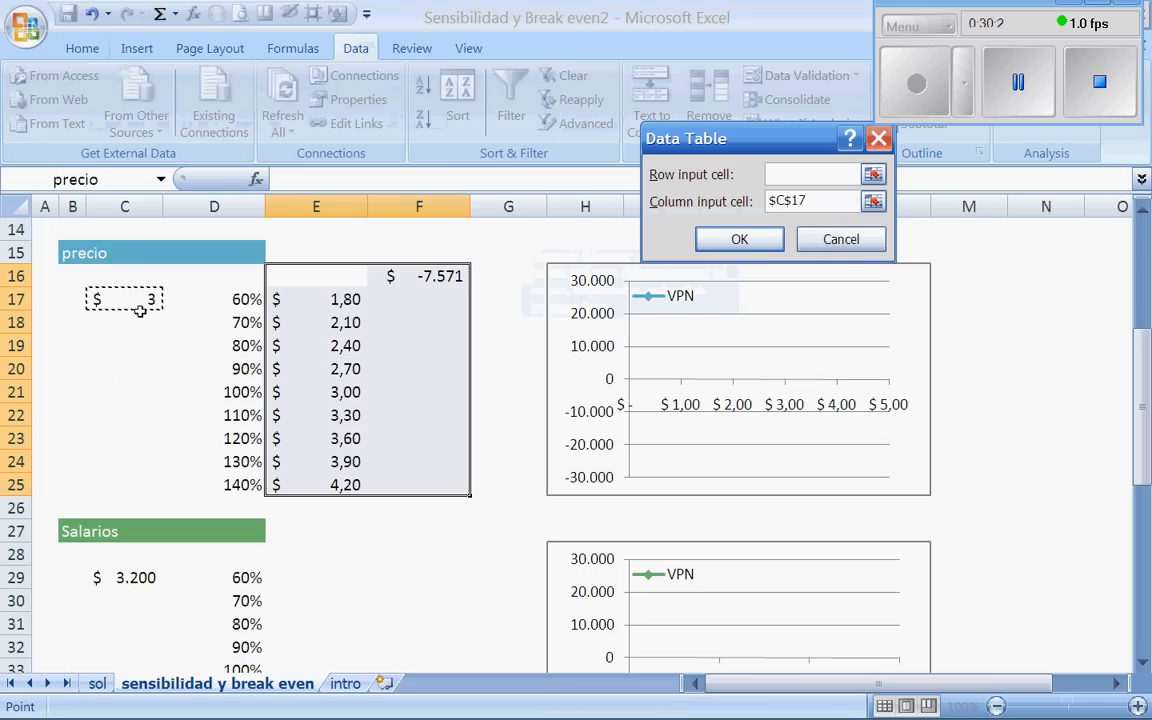
{"action": "left_click", "coordinate": [740, 241]}
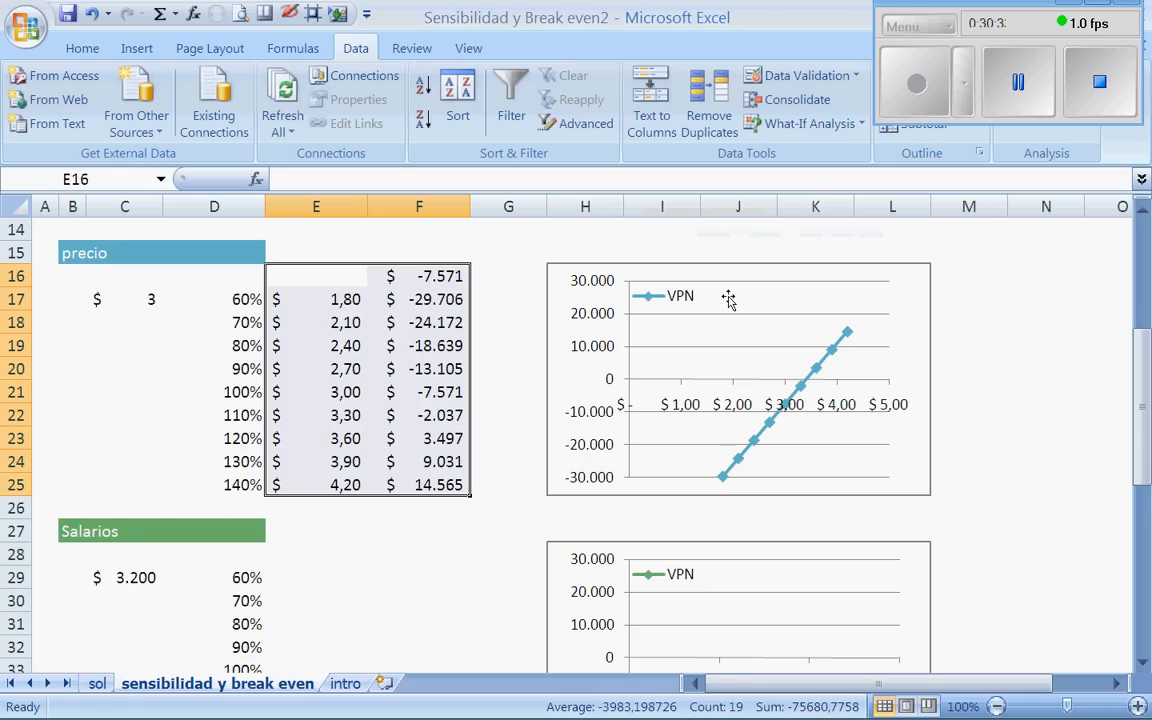
{"action": "left_click", "coordinate": [431, 534]}
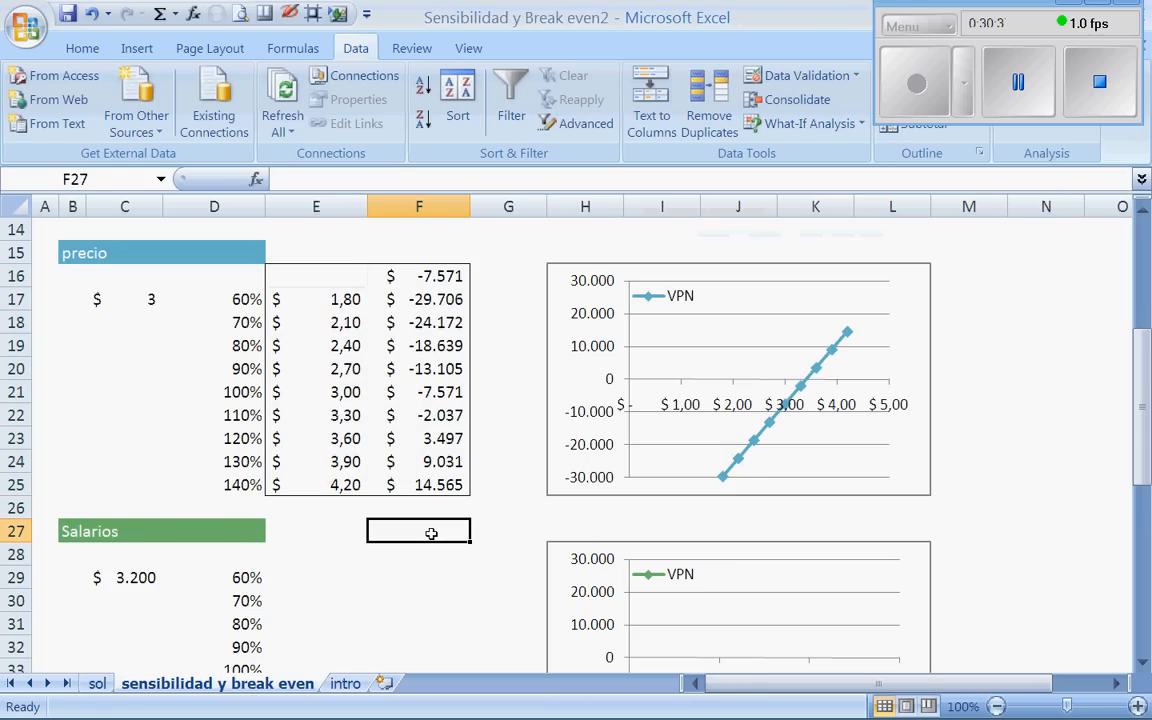
- Annotate the precio table with the ballpoint pen, circling the 100% row and the 110% price with its VPN, and adding arrows and check marks
{"action": "left_click", "coordinate": [289, 13]}
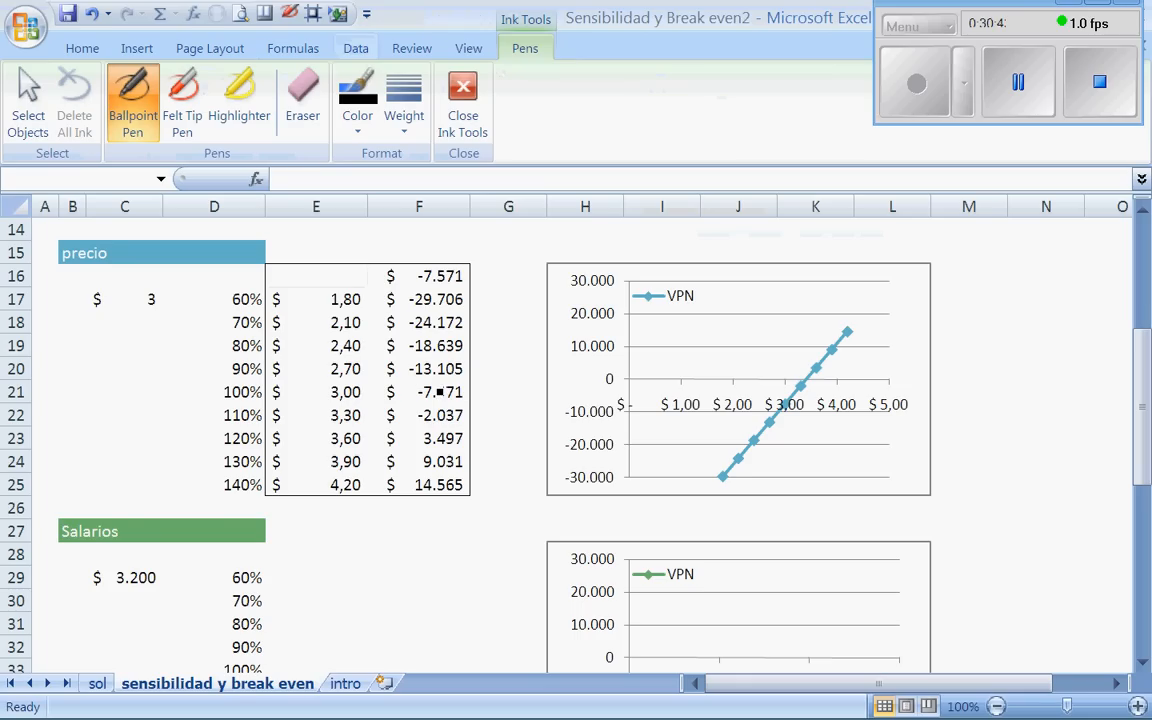
{"action": "mouse_move", "coordinate": [268, 383]}
{"action": "left_mouse_down"}
{"action": "mouse_move", "coordinate": [462, 407]}
{"action": "mouse_move", "coordinate": [260, 381]}
{"action": "left_mouse_up"}
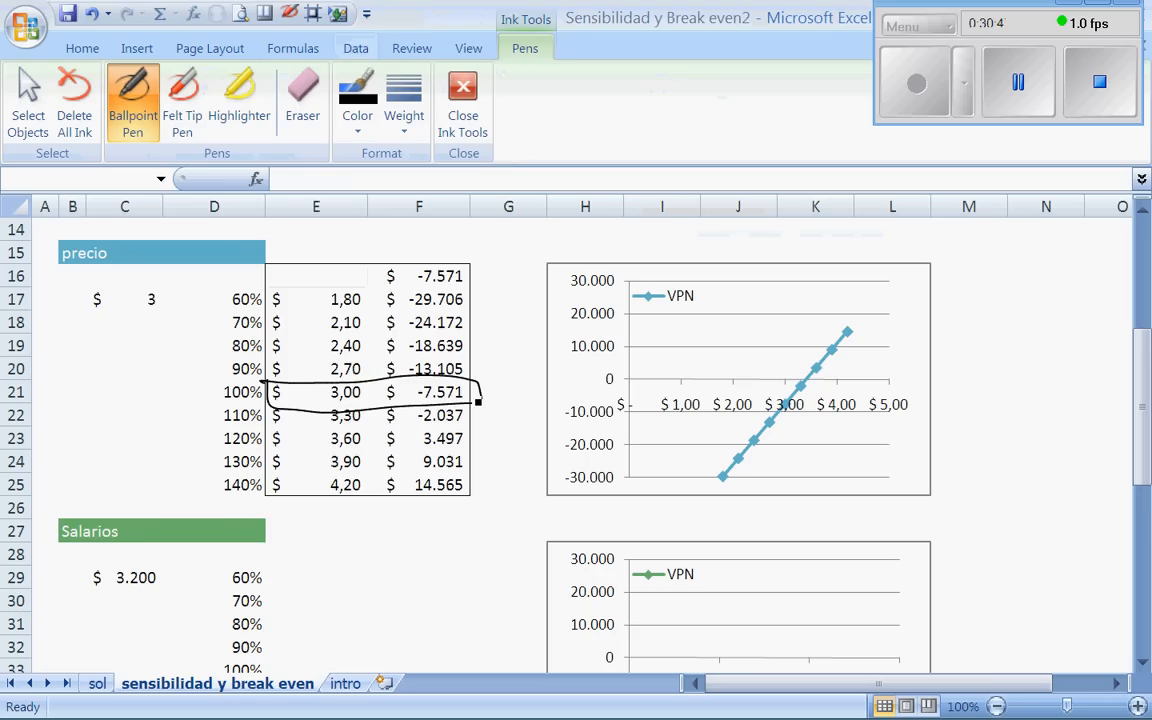
{"action": "left_click_drag", "start_coordinate": [479, 393], "coordinate": [501, 366]}
{"action": "left_click_drag", "start_coordinate": [225, 391], "coordinate": [219, 415]}
{"action": "mouse_move", "coordinate": [329, 391]}
{"action": "left_mouse_down"}
{"action": "mouse_move", "coordinate": [314, 422]}
{"action": "mouse_move", "coordinate": [364, 407]}
{"action": "left_mouse_up"}
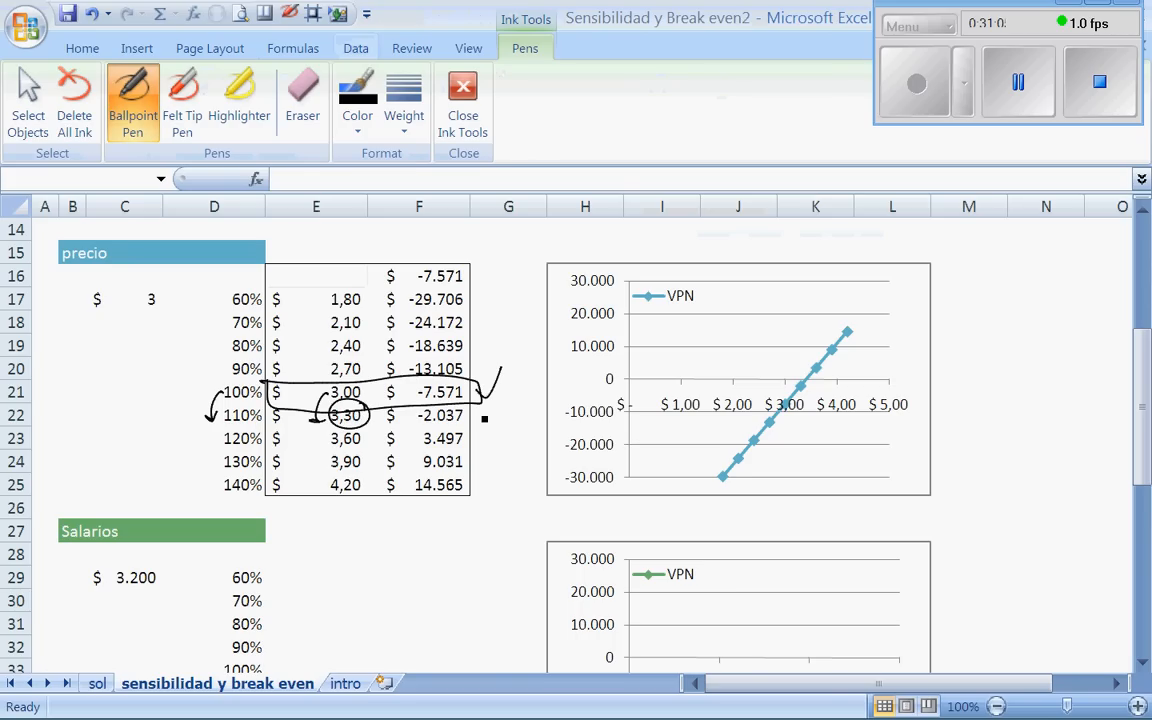
{"action": "left_click_drag", "start_coordinate": [478, 404], "coordinate": [502, 400]}
{"action": "left_click_drag", "start_coordinate": [403, 406], "coordinate": [480, 409]}
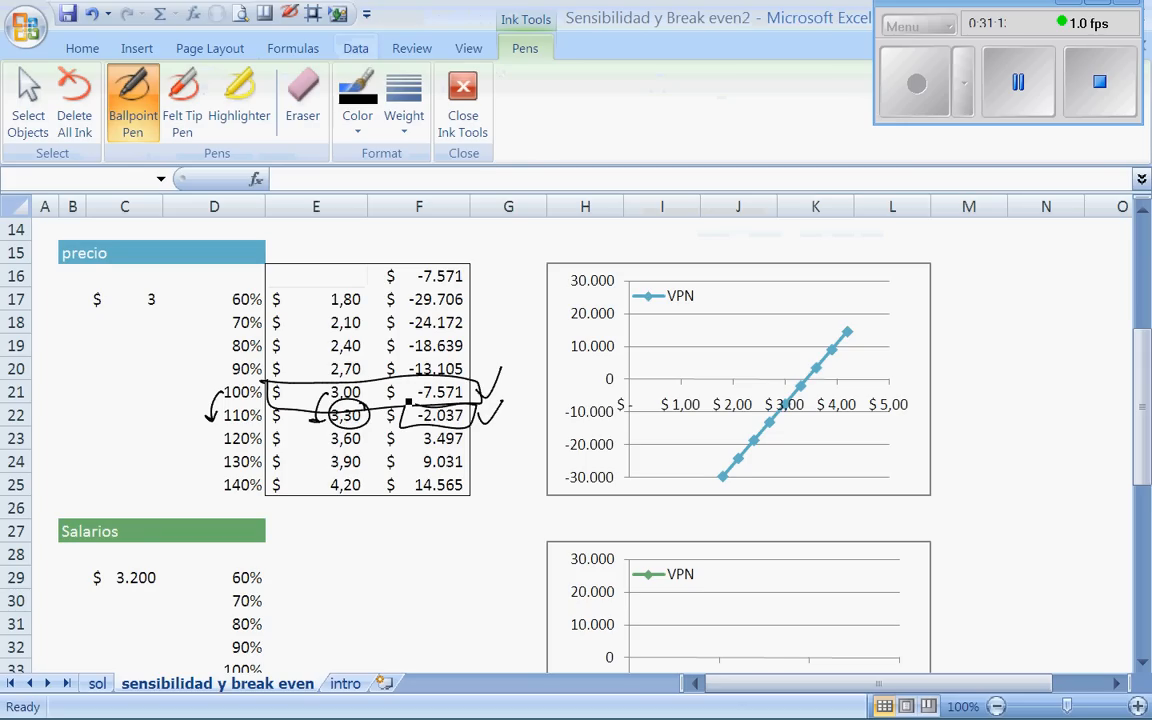
- Mark the 120% case with an arrow, circles around its price and VPN and a check mark, and underline the precio heading
{"action": "mouse_move", "coordinate": [224, 393]}
{"action": "left_mouse_down"}
{"action": "mouse_move", "coordinate": [216, 457]}
{"action": "mouse_move", "coordinate": [205, 452]}
{"action": "left_mouse_up"}
{"action": "mouse_move", "coordinate": [370, 432]}
{"action": "left_mouse_down"}
{"action": "mouse_move", "coordinate": [353, 461]}
{"action": "mouse_move", "coordinate": [374, 432]}
{"action": "left_mouse_up"}
{"action": "left_click_drag", "start_coordinate": [481, 436], "coordinate": [504, 431]}
{"action": "left_click_drag", "start_coordinate": [414, 428], "coordinate": [482, 437]}
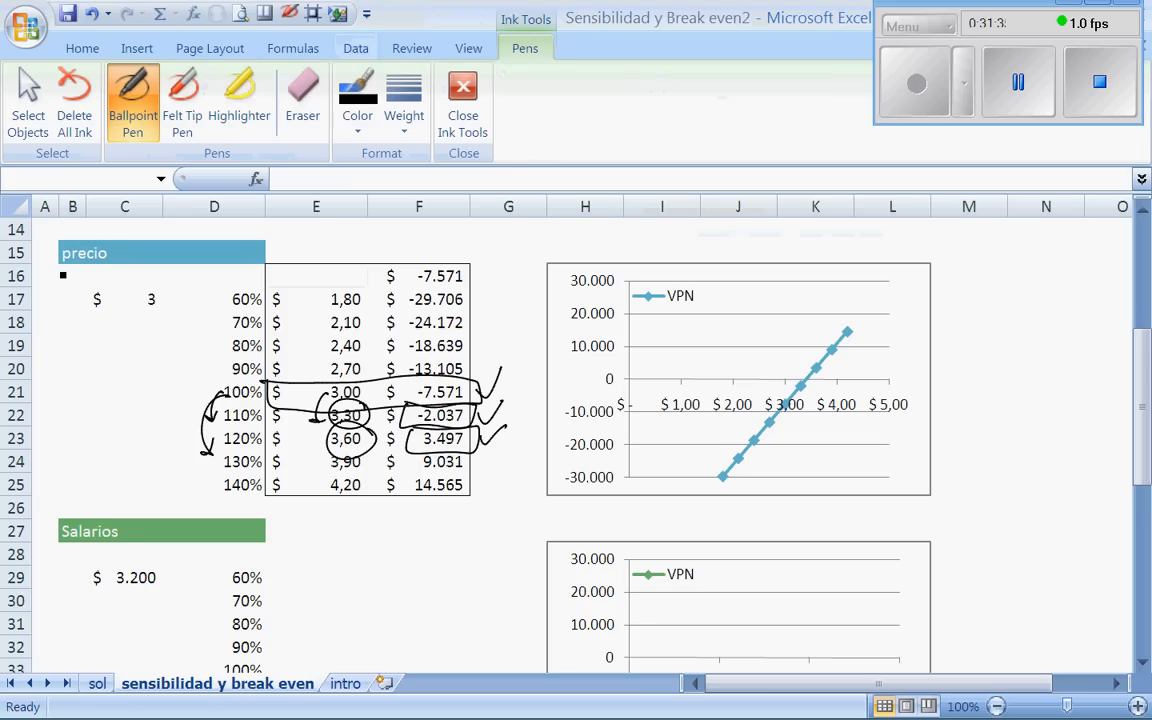
{"action": "left_click_drag", "start_coordinate": [57, 270], "coordinate": [126, 285]}
- Erase all the ink annotations from the precio table and heading
{"action": "left_click", "coordinate": [303, 103]}
{"action": "mouse_move", "coordinate": [207, 450]}
{"action": "left_mouse_down"}
{"action": "mouse_move", "coordinate": [215, 408]}
{"action": "mouse_move", "coordinate": [336, 412]}
{"action": "mouse_move", "coordinate": [506, 387]}
{"action": "left_mouse_up"}
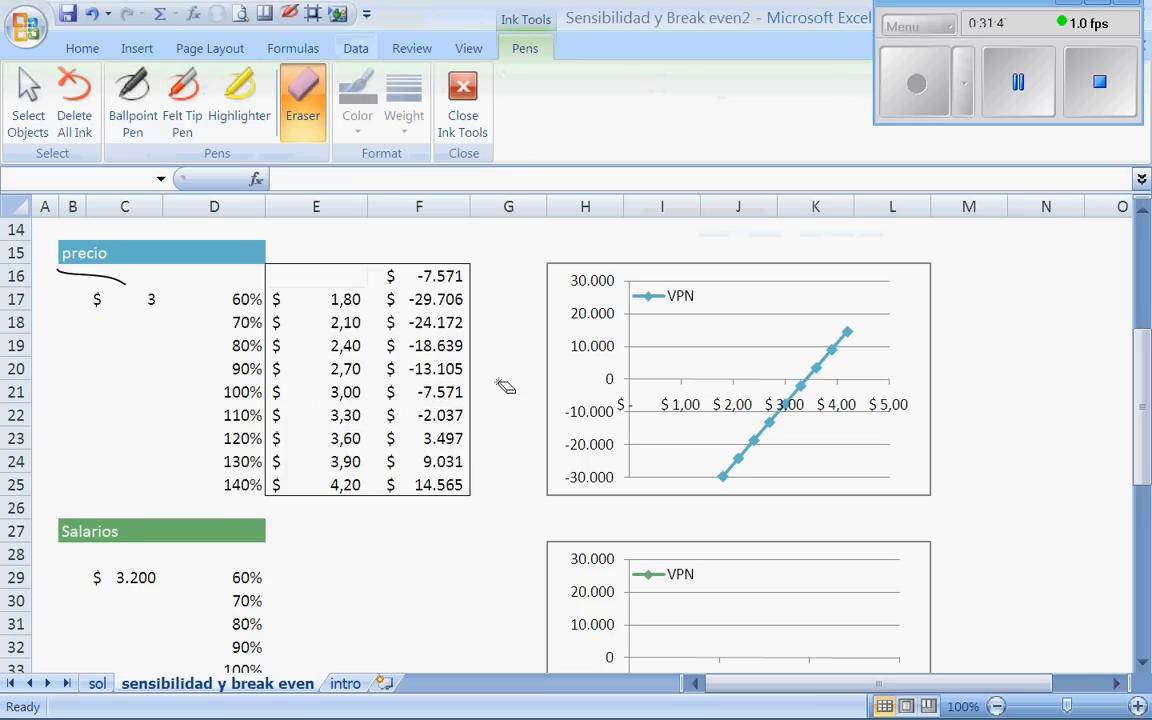
{"action": "left_click_drag", "start_coordinate": [58, 270], "coordinate": [145, 293]}
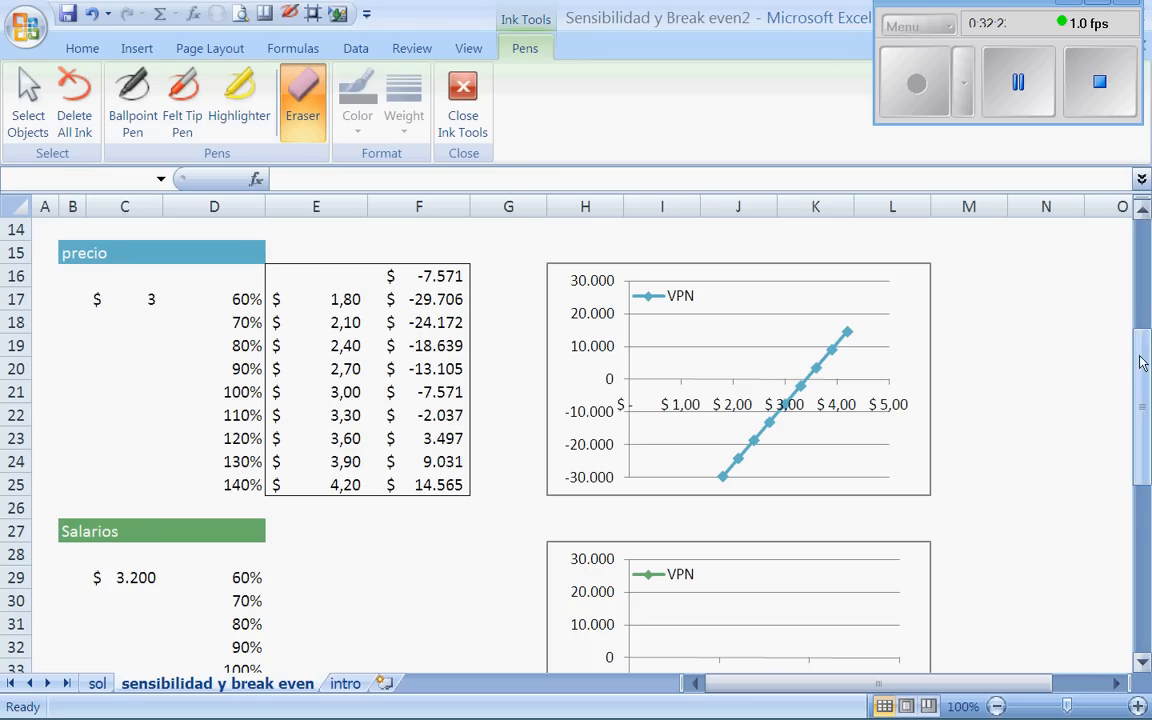
- Leave ink mode and enter the formula +salarios*D29 in E29 of the Salarios block to calculate salaries at 60%
{"action": "left_click_drag", "start_coordinate": [1142, 362], "coordinate": [1142, 396]}
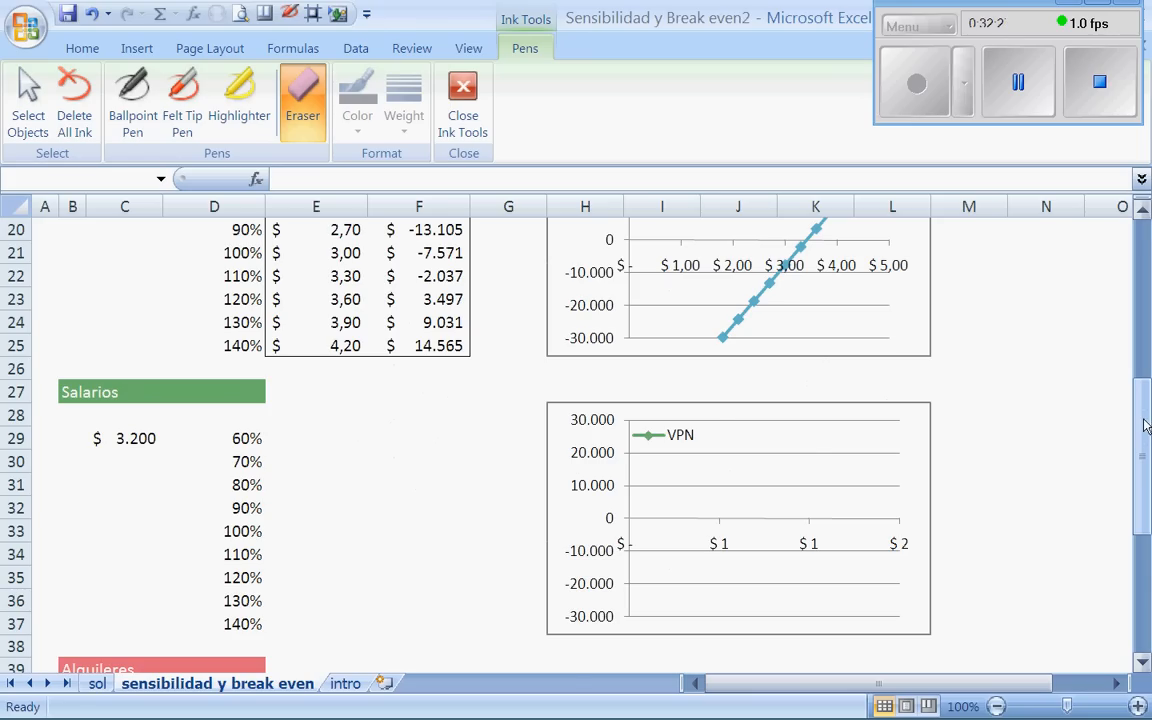
{"action": "left_click_drag", "start_coordinate": [1145, 418], "coordinate": [1124, 489]}
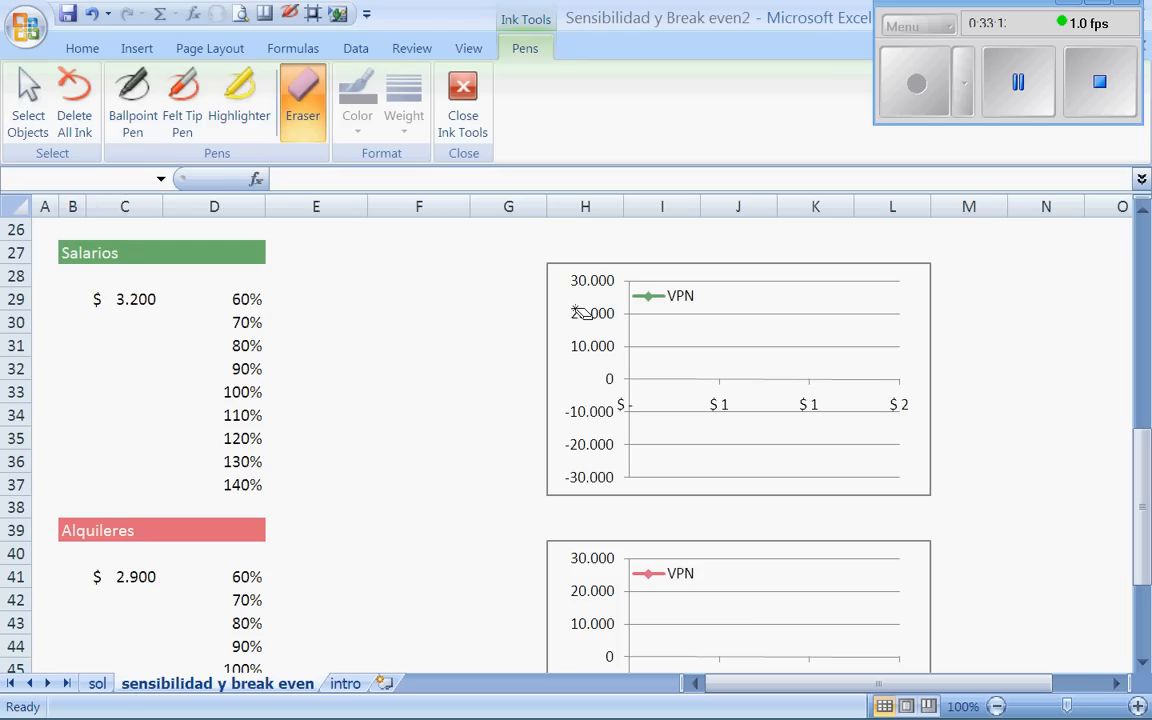
{"action": "key", "text": "Escape"}
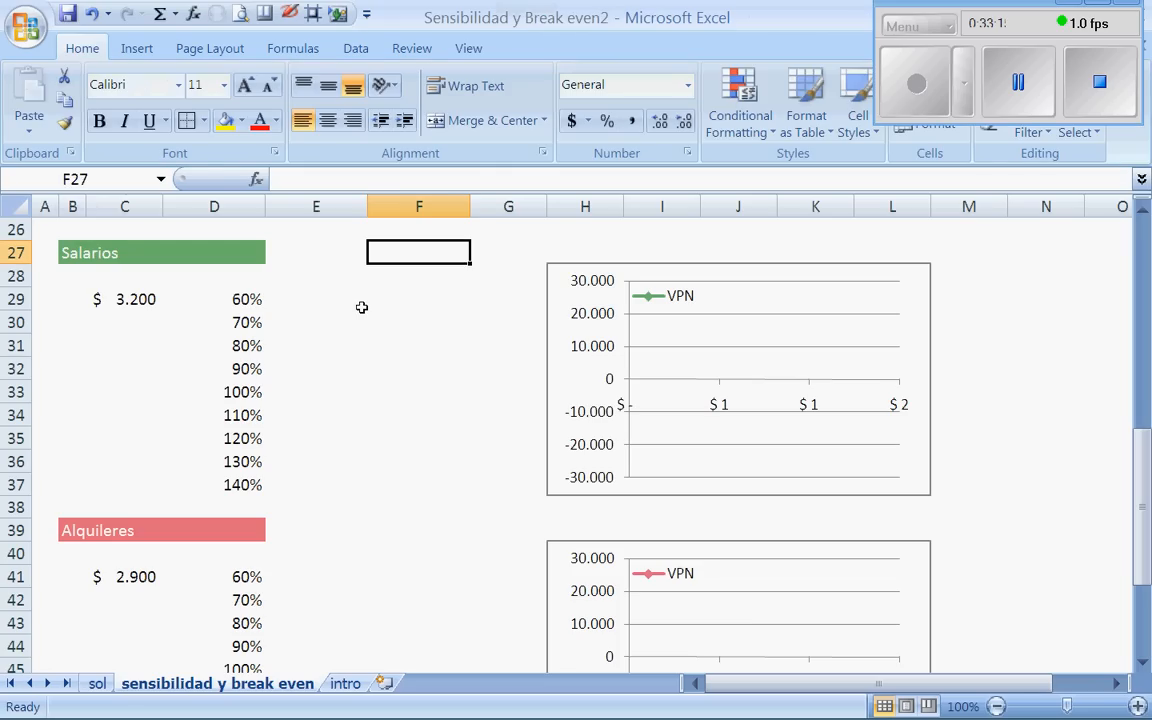
{"action": "left_click", "coordinate": [317, 294]}
{"action": "type", "text": "+"}
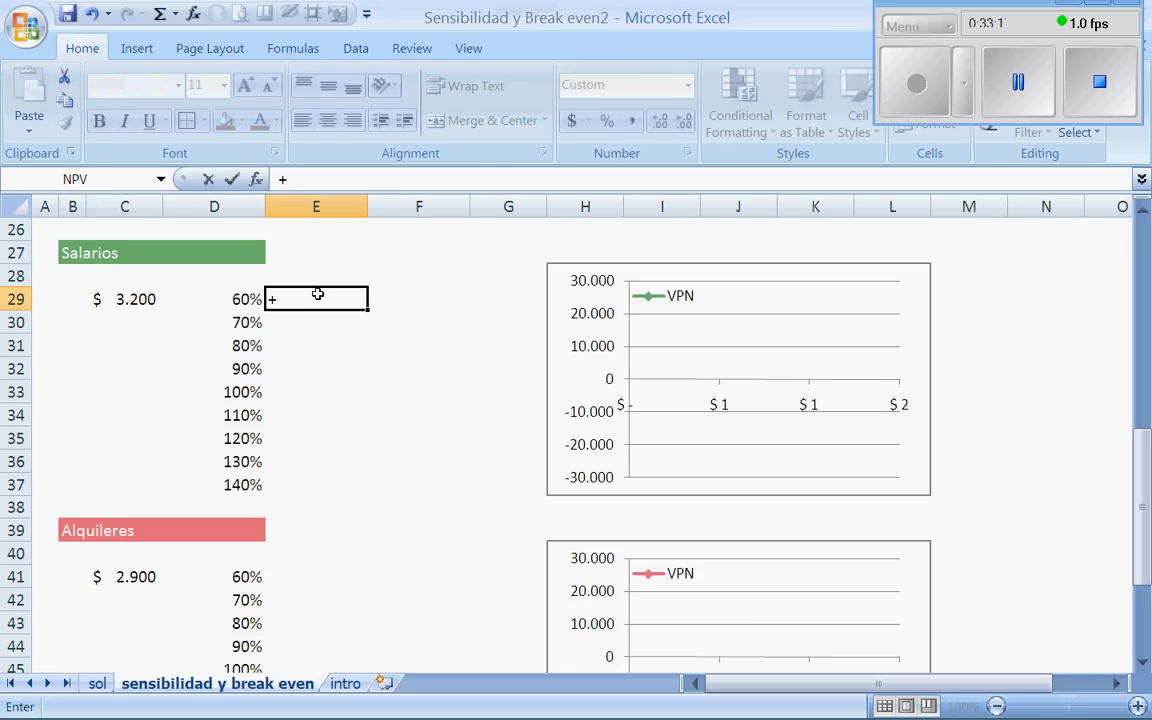
{"action": "left_click", "coordinate": [138, 300]}
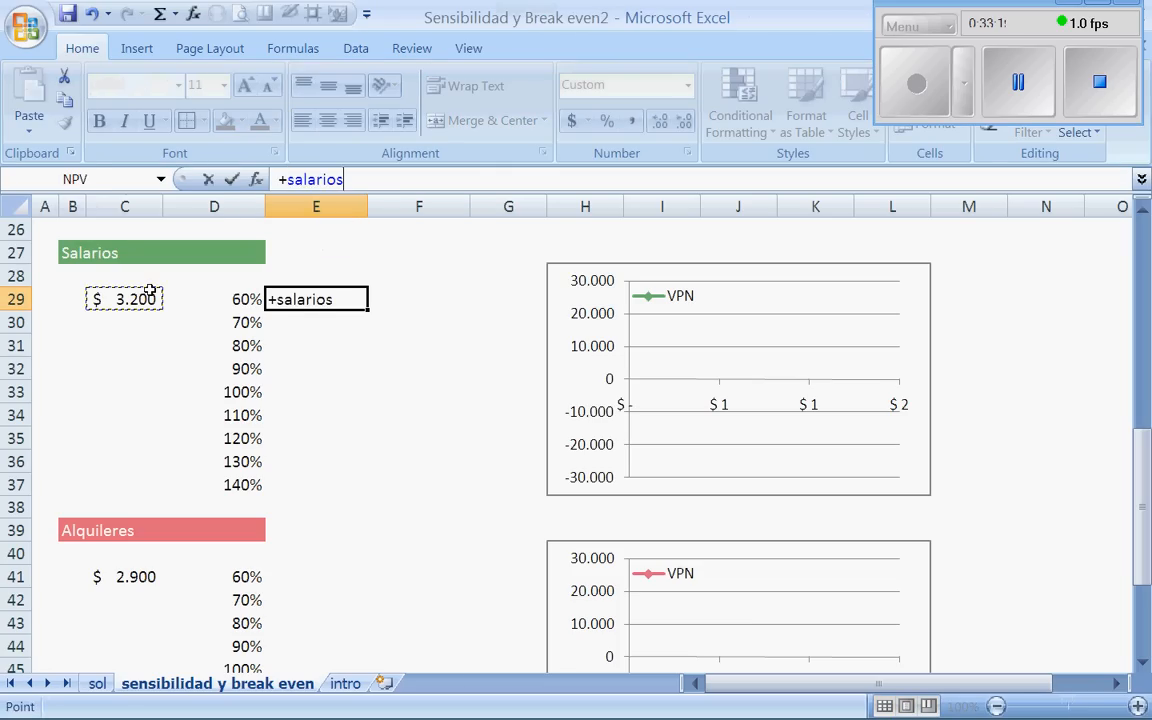
{"action": "type", "text": "*"}
{"action": "left_click", "coordinate": [247, 299]}
{"action": "key", "text": "Return"}
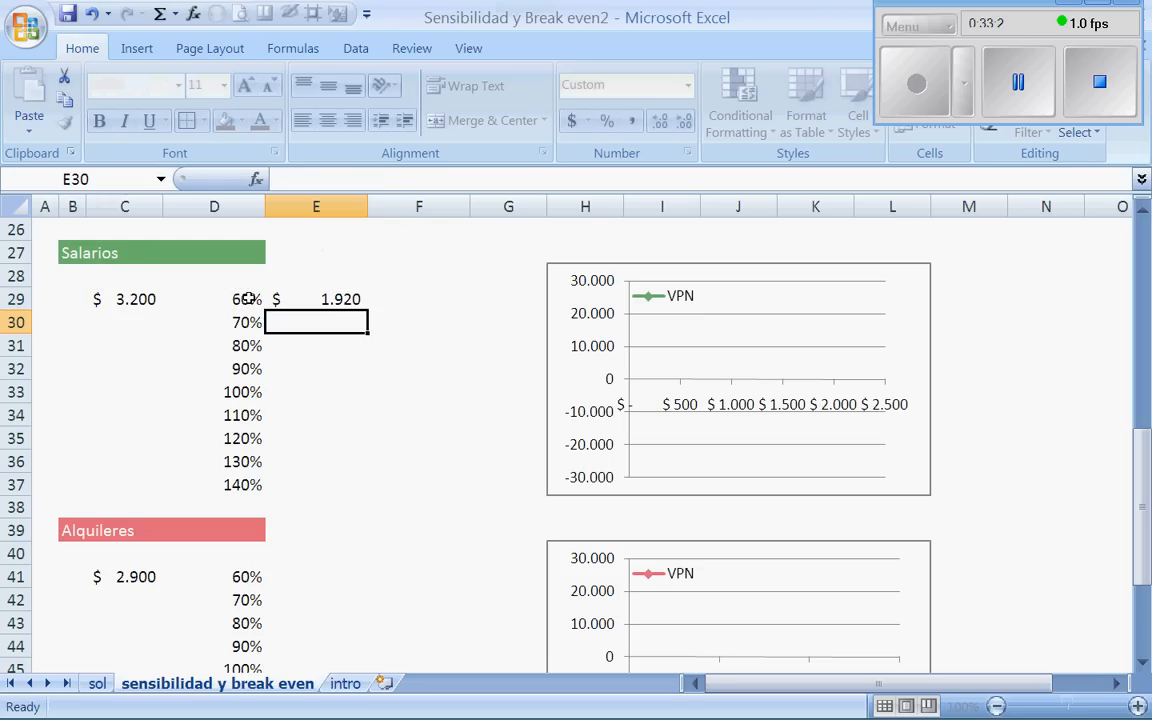
- Fill the salary formula in E29 down to E37, next to the 140% row
{"action": "left_click", "coordinate": [330, 301]}
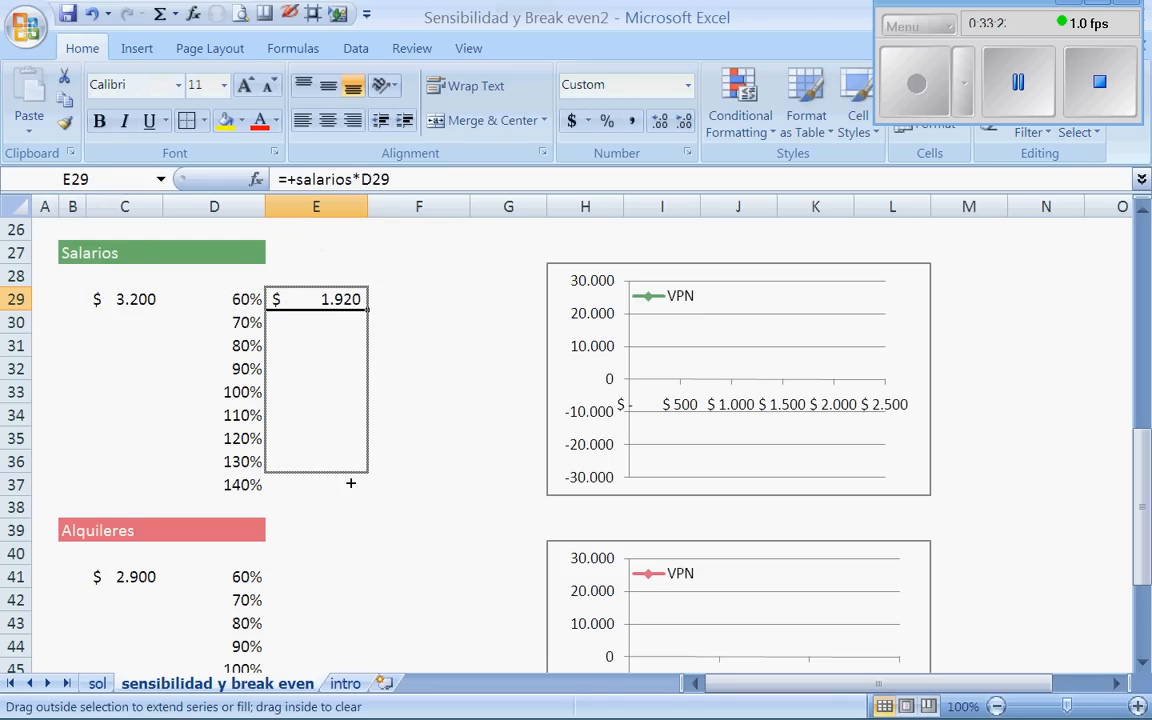
{"action": "left_click_drag", "start_coordinate": [350, 483], "coordinate": [350, 485]}
{"action": "left_click", "coordinate": [415, 383]}
- Convert the salary formulas in E29:E37 to fixed values by copying them and pasting only values in place
{"action": "left_click_drag", "start_coordinate": [330, 299], "coordinate": [342, 487]}
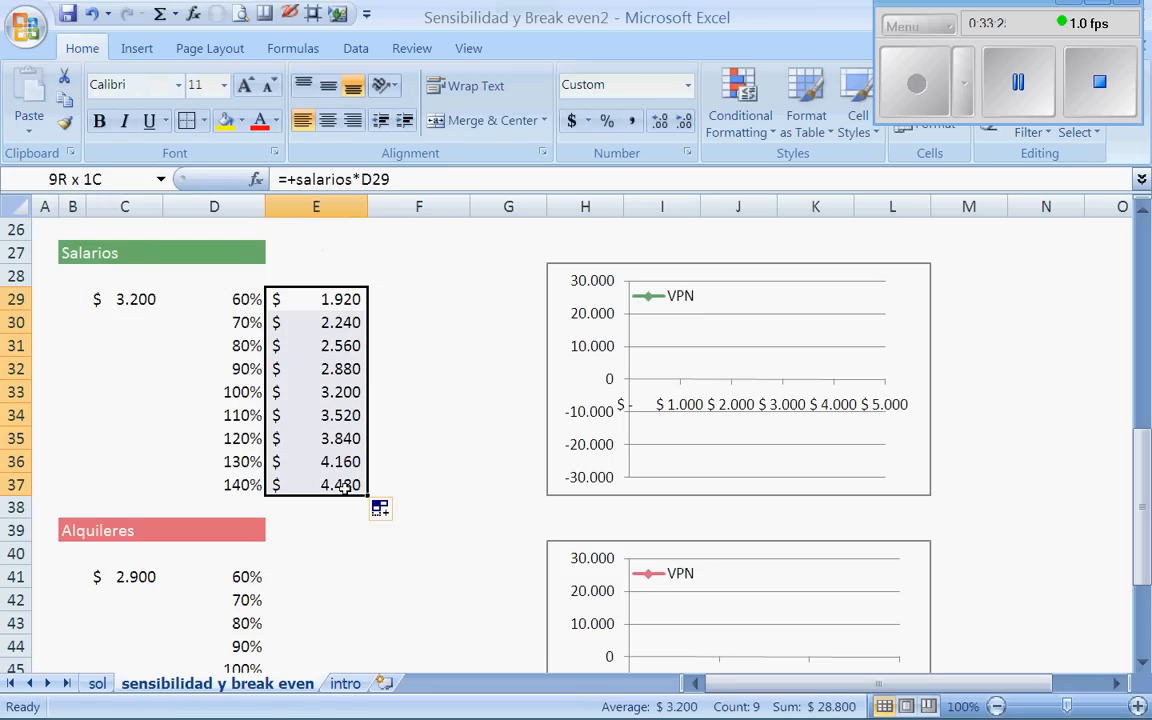
{"action": "key", "text": "ctrl+c"}
{"action": "left_click", "coordinate": [217, 14]}
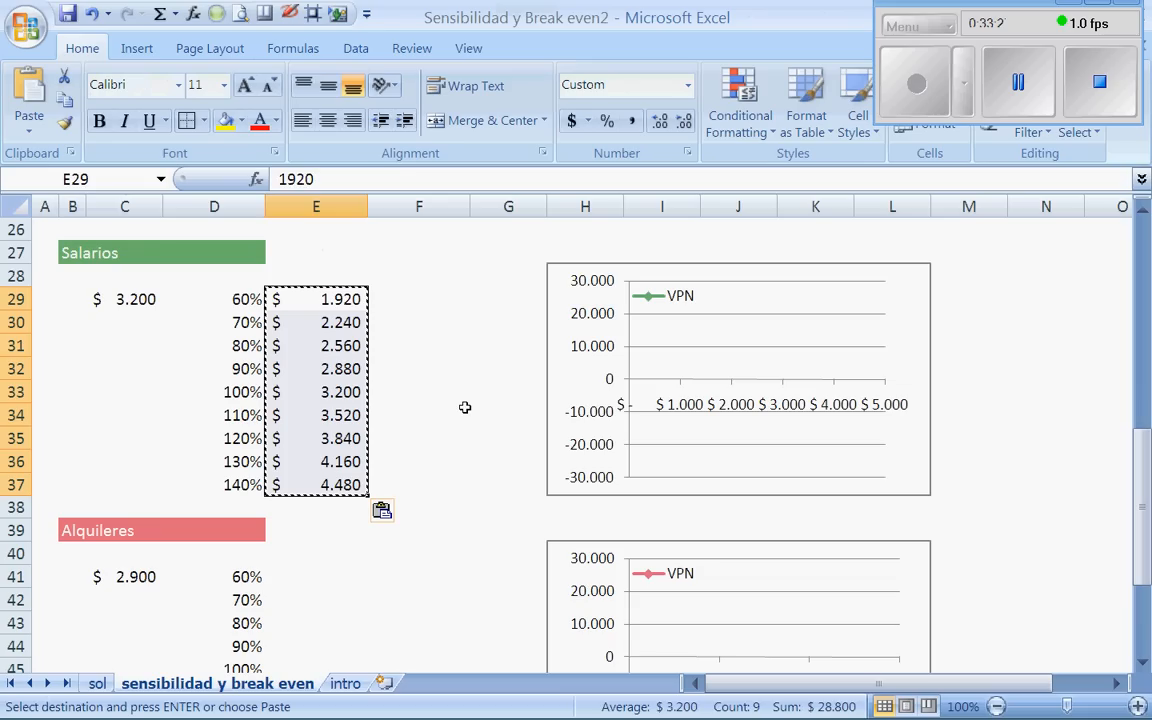
- Clear the copy marker from the salary values and compare the 100% row in D33:E33 with the base salary
{"action": "left_click", "coordinate": [458, 413]}
{"action": "key", "text": "Escape"}
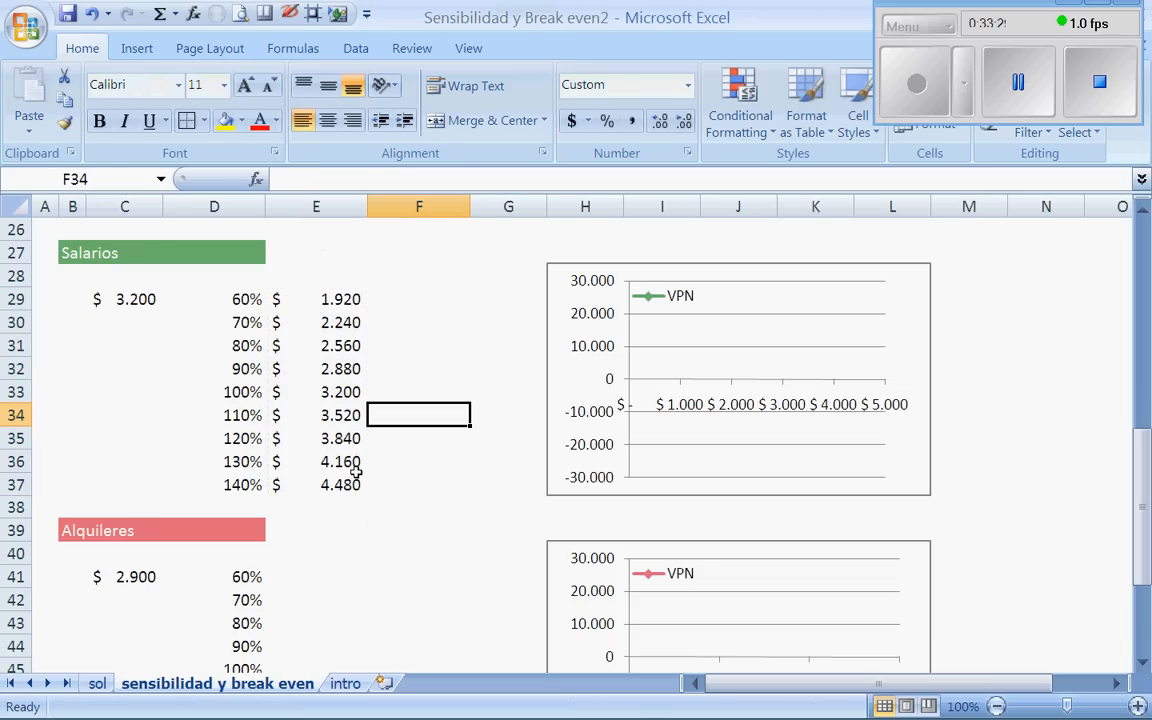
{"action": "left_click_drag", "start_coordinate": [250, 393], "coordinate": [340, 392]}
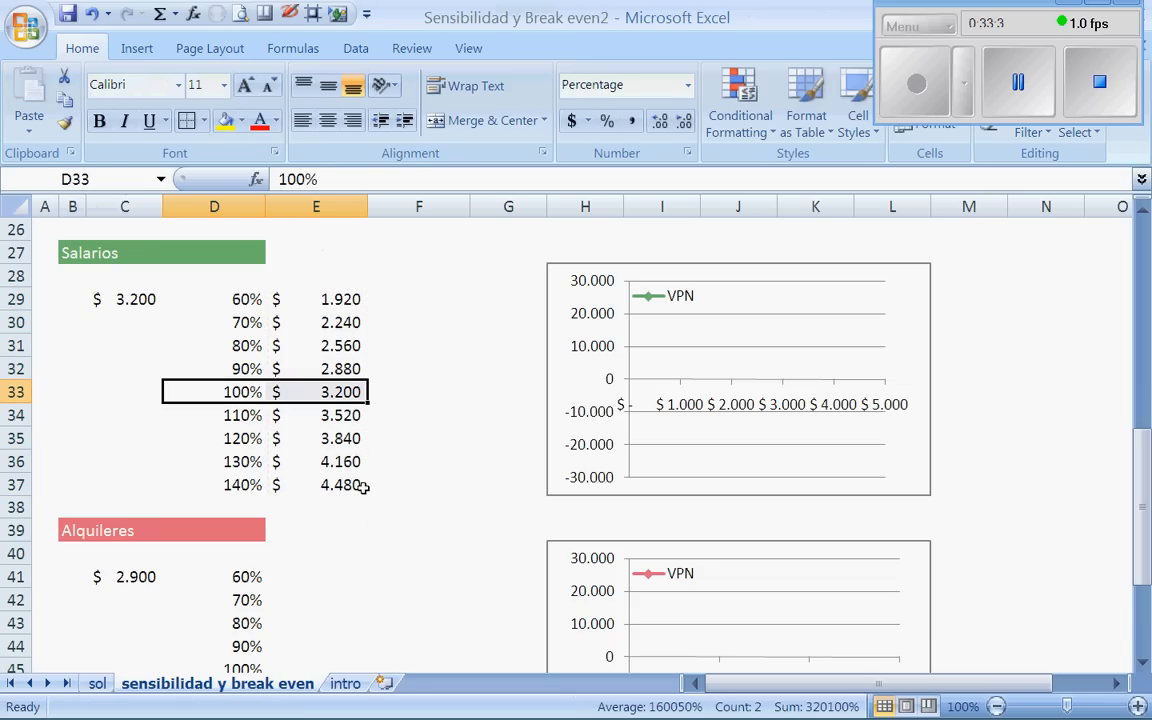
{"action": "left_click", "coordinate": [468, 458]}
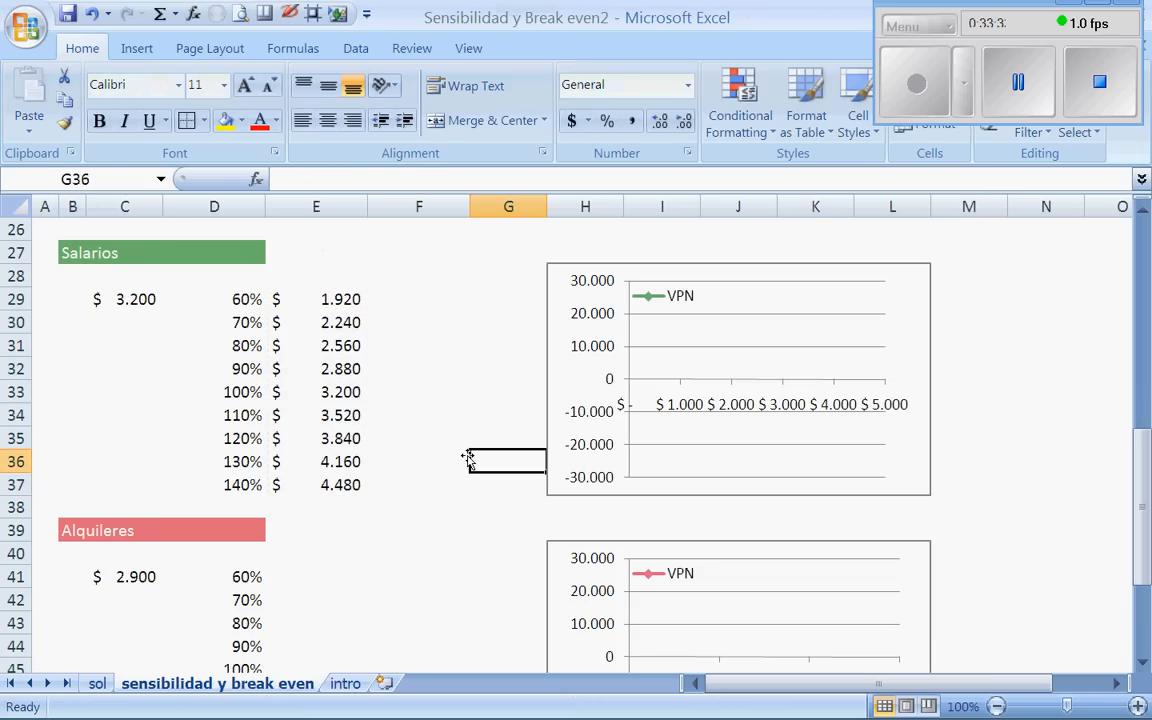
- Link the Salarios input in D12 of the sol sheet to the sensitivity block with the formula +salarios
{"action": "left_click", "coordinate": [124, 299]}
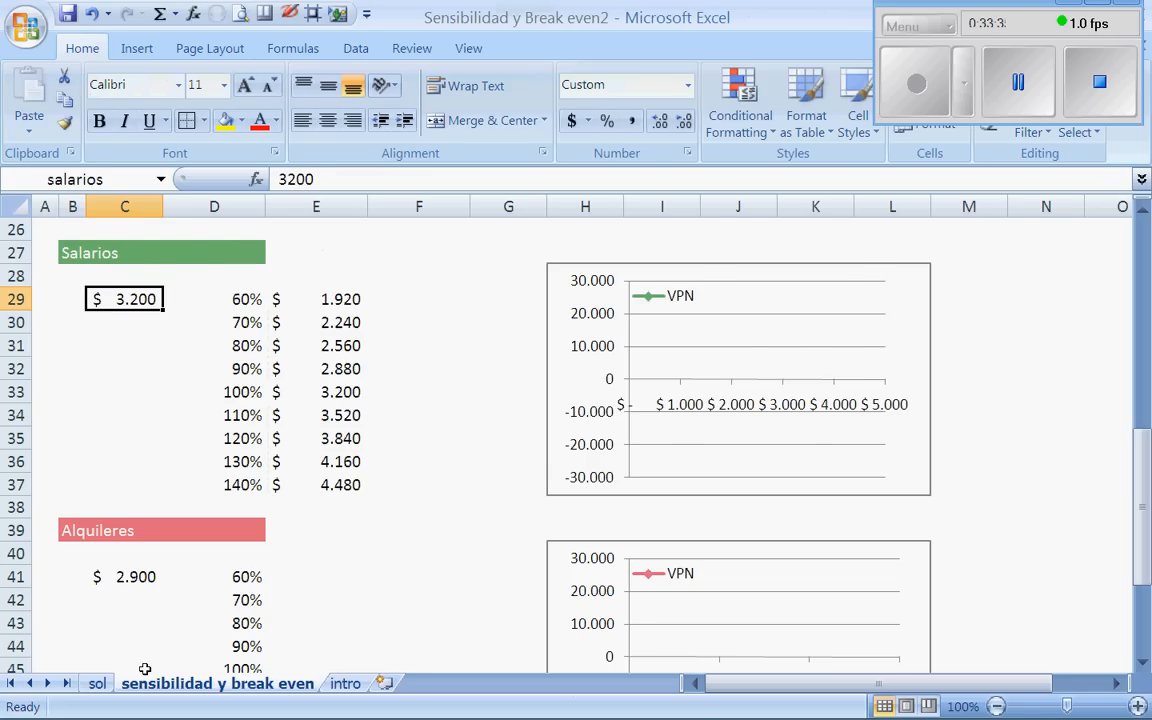
{"action": "left_click", "coordinate": [97, 683]}
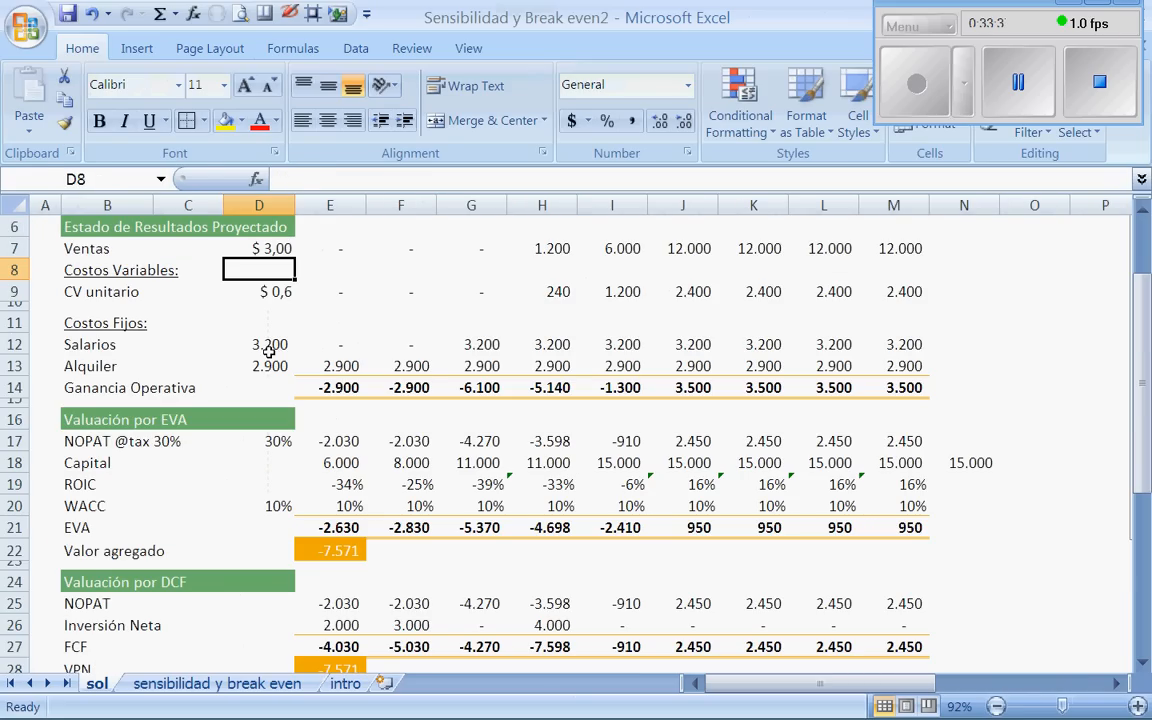
{"action": "left_click", "coordinate": [285, 343]}
{"action": "type", "text": "+s"}
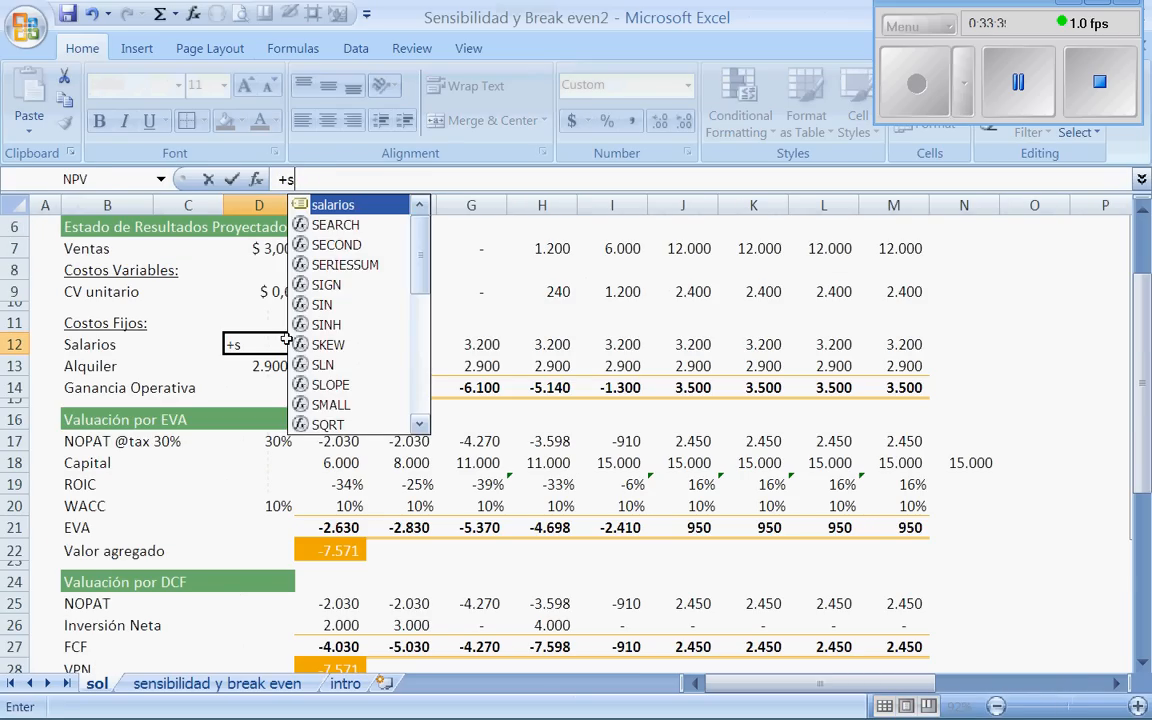
{"action": "type", "text": "alario"}
{"action": "type", "text": "s"}
{"action": "key", "text": "Return"}
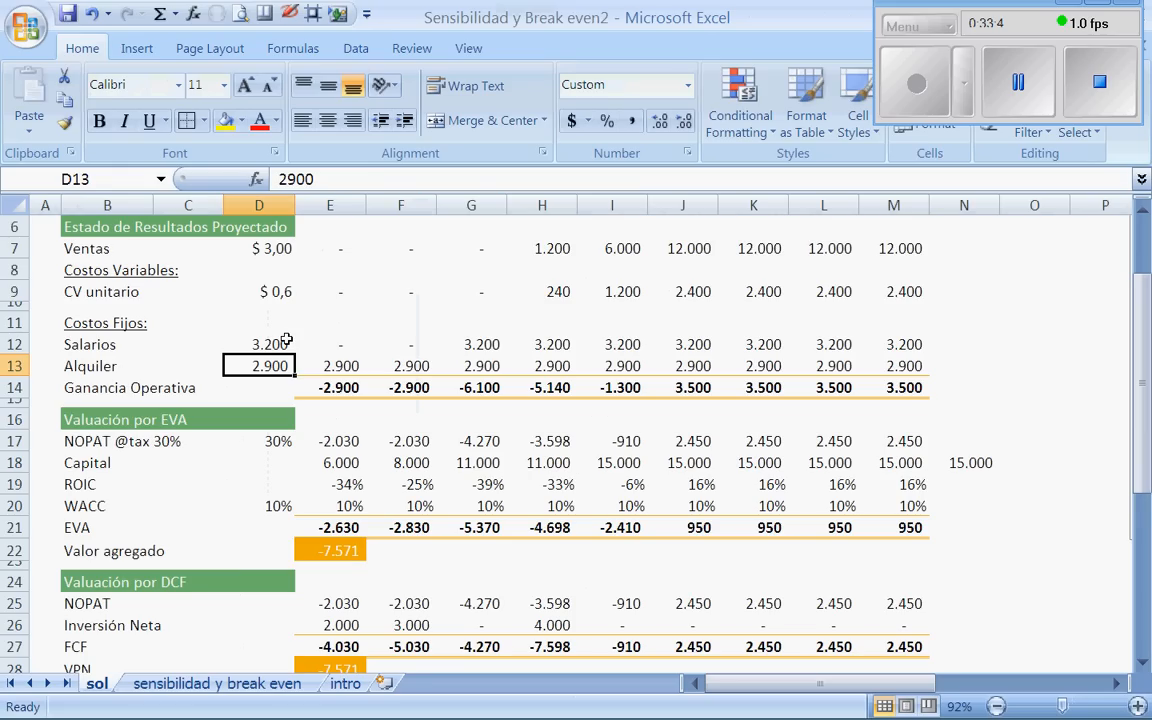
- Enter the formula +eva in F28 of the sensibilidad y break even sheet as the Salarios table's result heading
{"action": "left_click", "coordinate": [229, 686]}
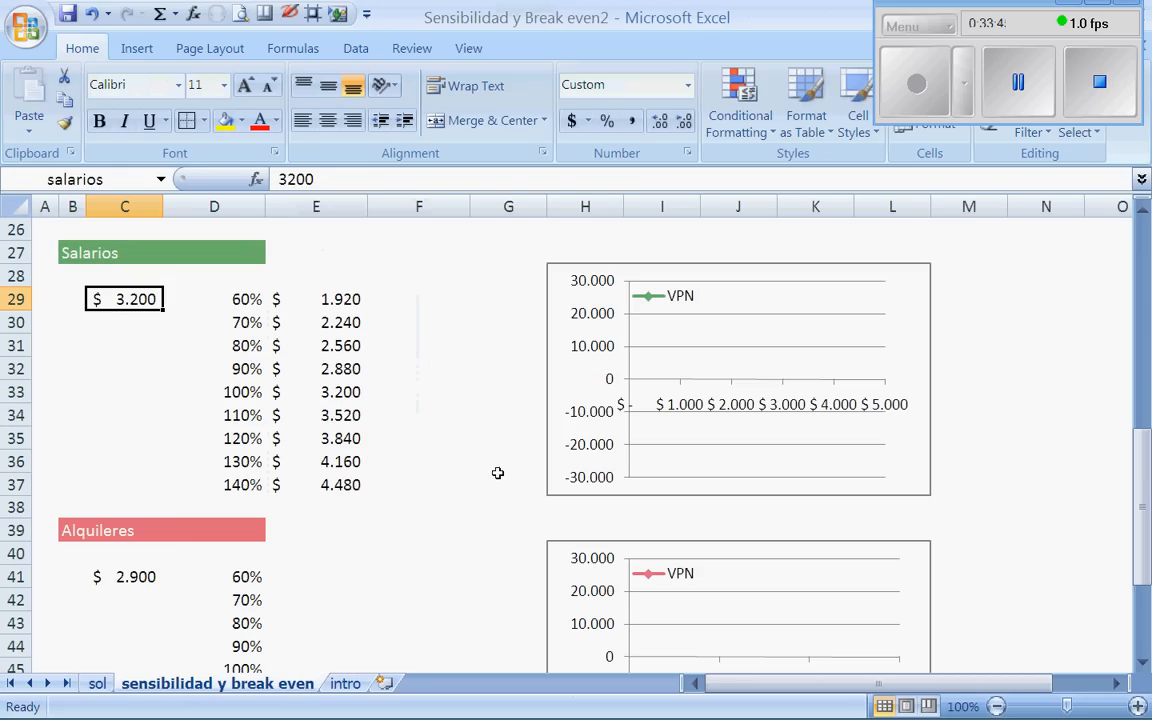
{"action": "left_click", "coordinate": [355, 277]}
{"action": "left_click", "coordinate": [429, 275]}
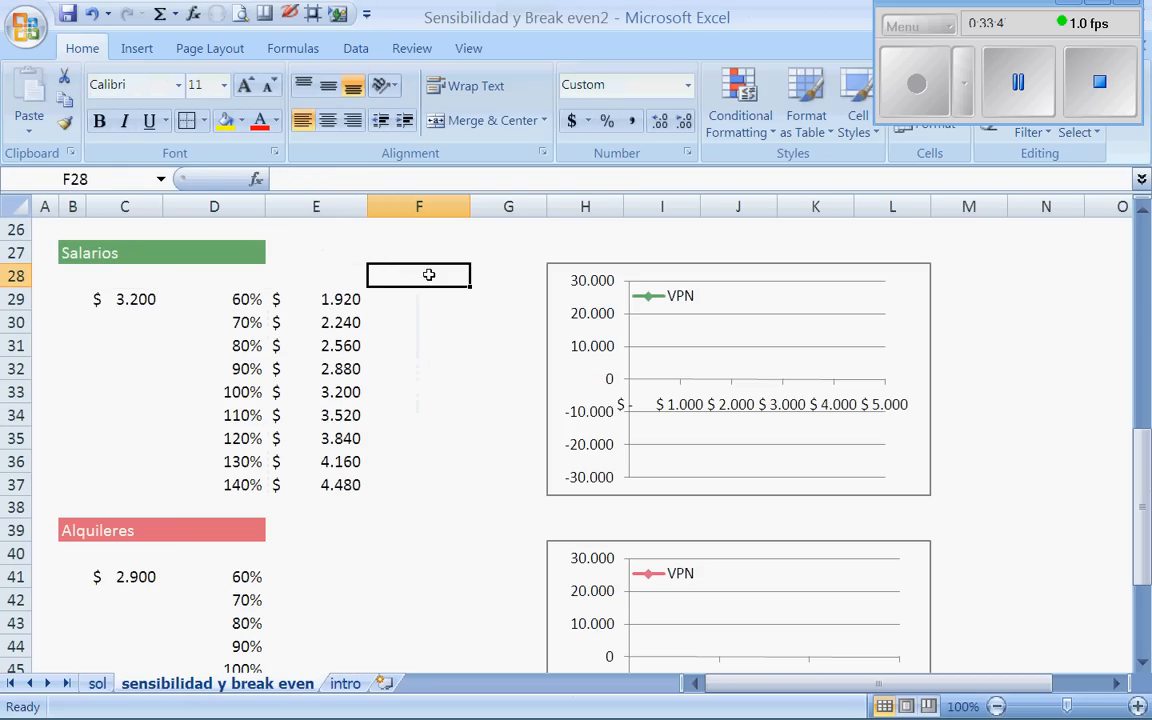
{"action": "type", "text": "+eva"}
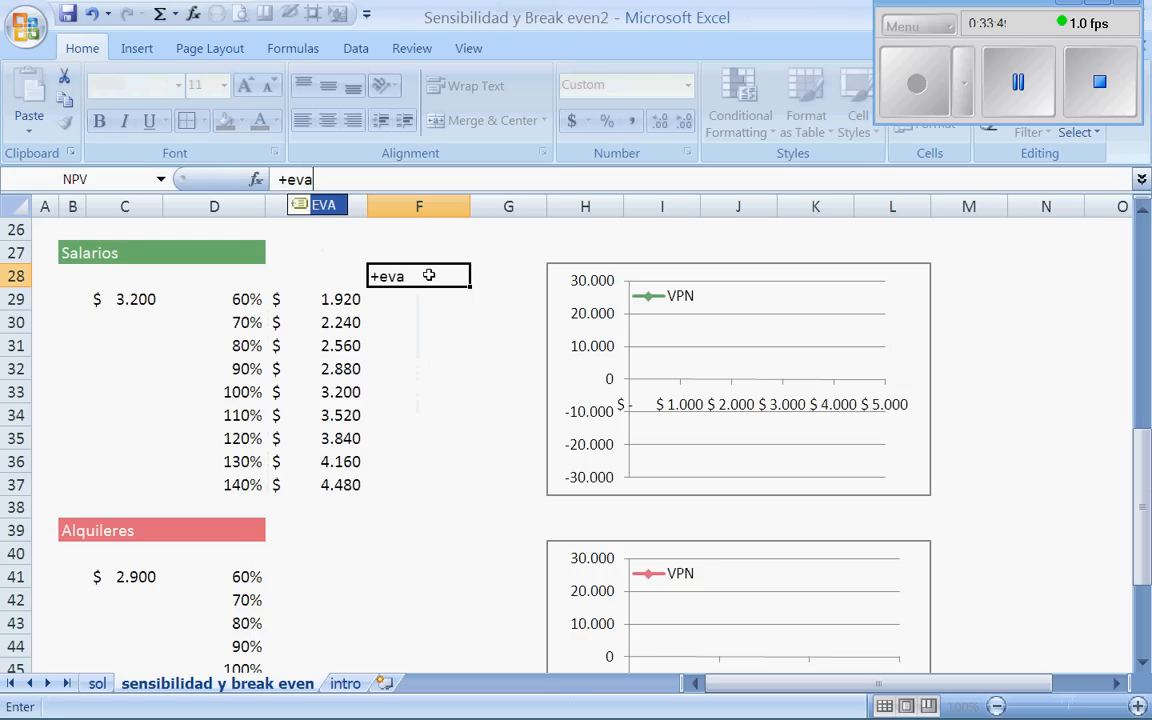
{"action": "key", "text": "Return"}
{"action": "left_click", "coordinate": [446, 406]}
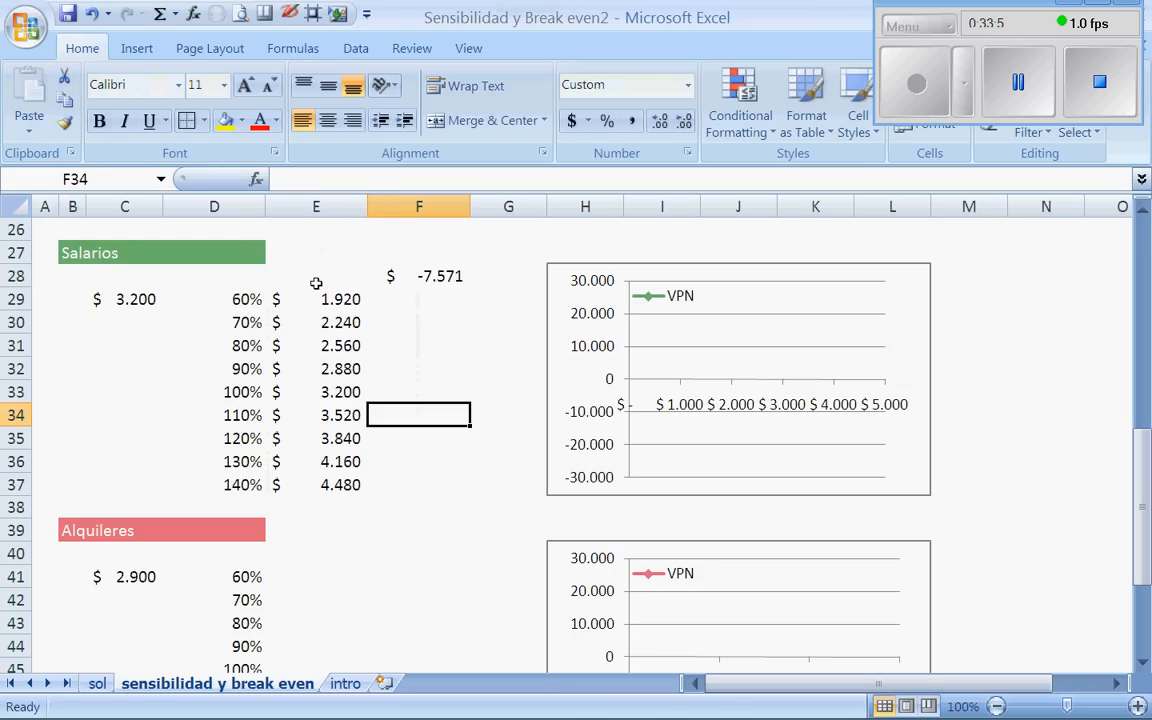
- Outline E28:F37 with a border and create a data table from it using C29 as the column input cell
{"action": "left_click_drag", "start_coordinate": [316, 283], "coordinate": [440, 484]}
{"action": "key", "text": "ctrl+c"}
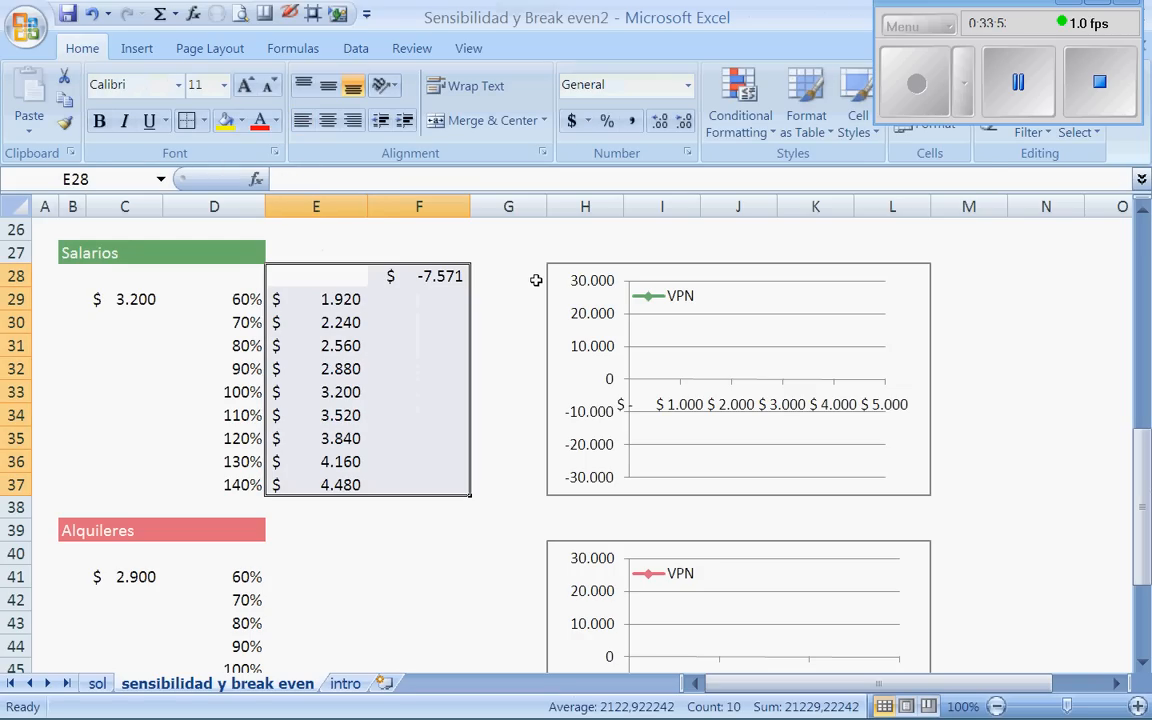
{"action": "left_click", "coordinate": [355, 48]}
{"action": "left_click", "coordinate": [810, 123]}
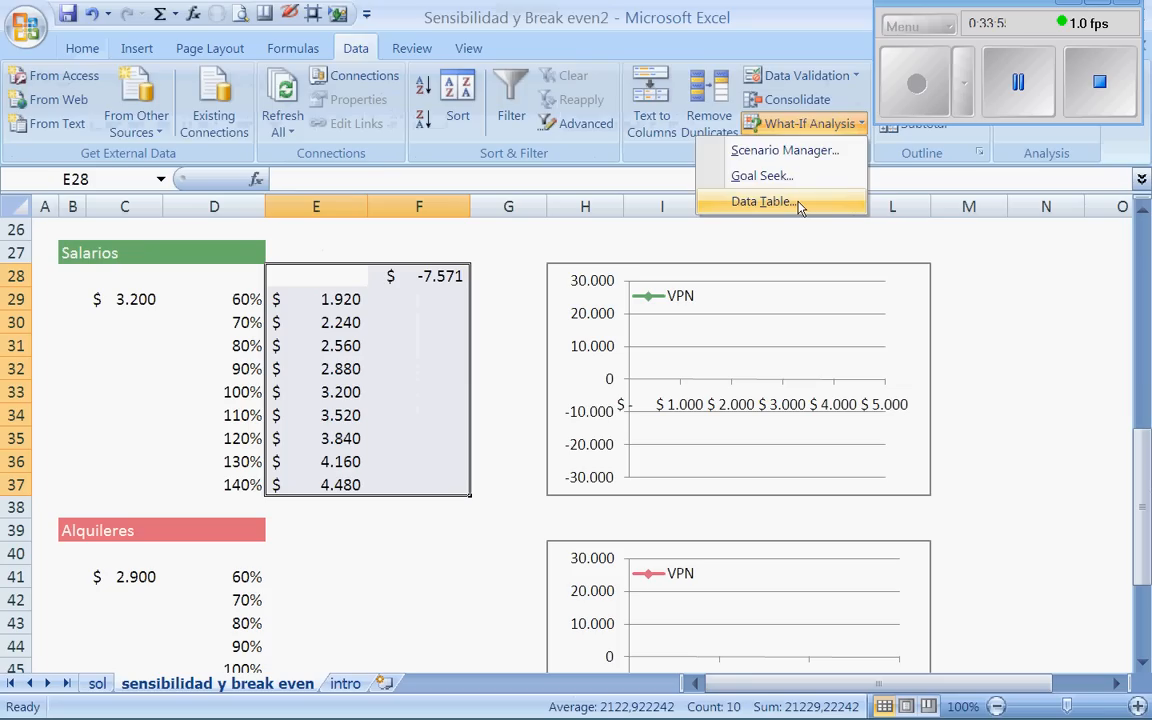
{"action": "left_click", "coordinate": [762, 201]}
{"action": "key", "text": "Tab"}
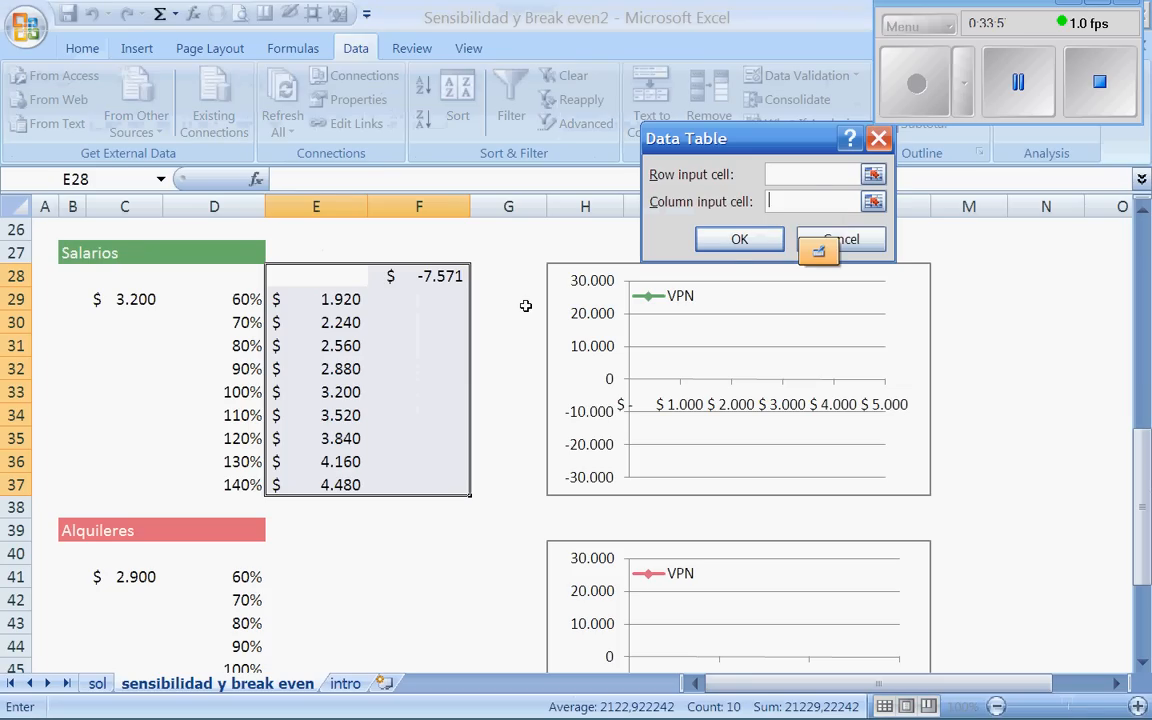
{"action": "left_click", "coordinate": [124, 299]}
{"action": "left_click", "coordinate": [739, 240]}
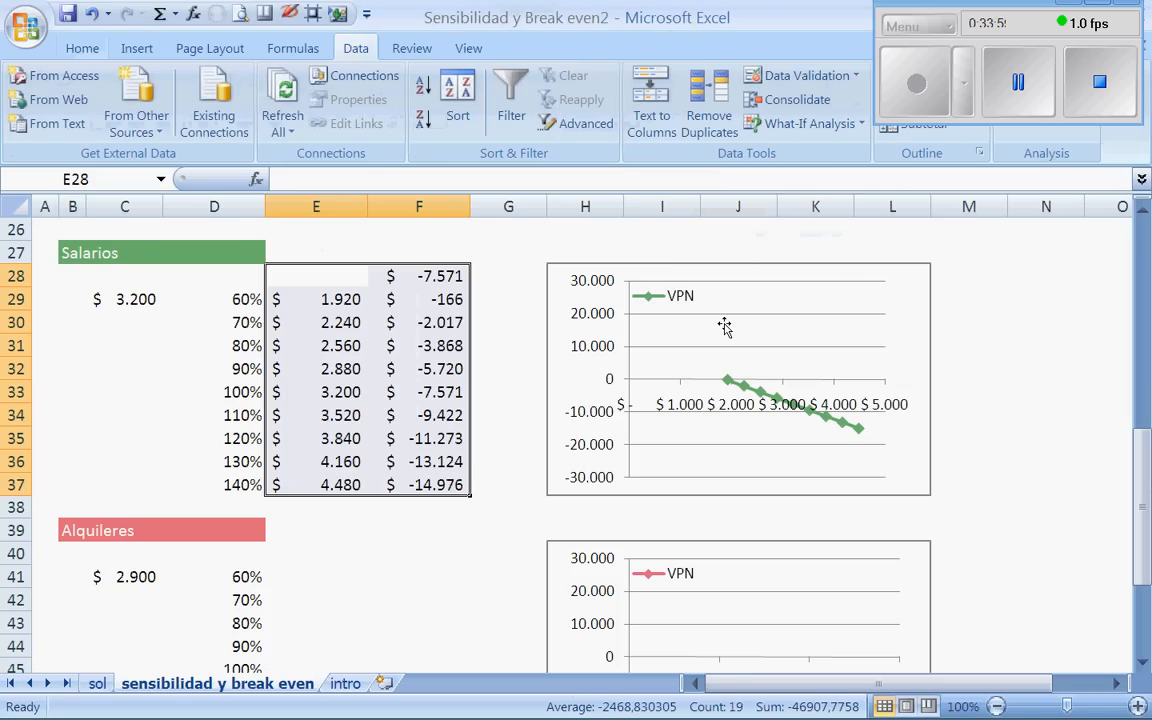
- Enter the formula +D41*alquileres in E41 of the Alquileres block to calculate the rent at 60%
{"action": "left_click", "coordinate": [466, 568]}
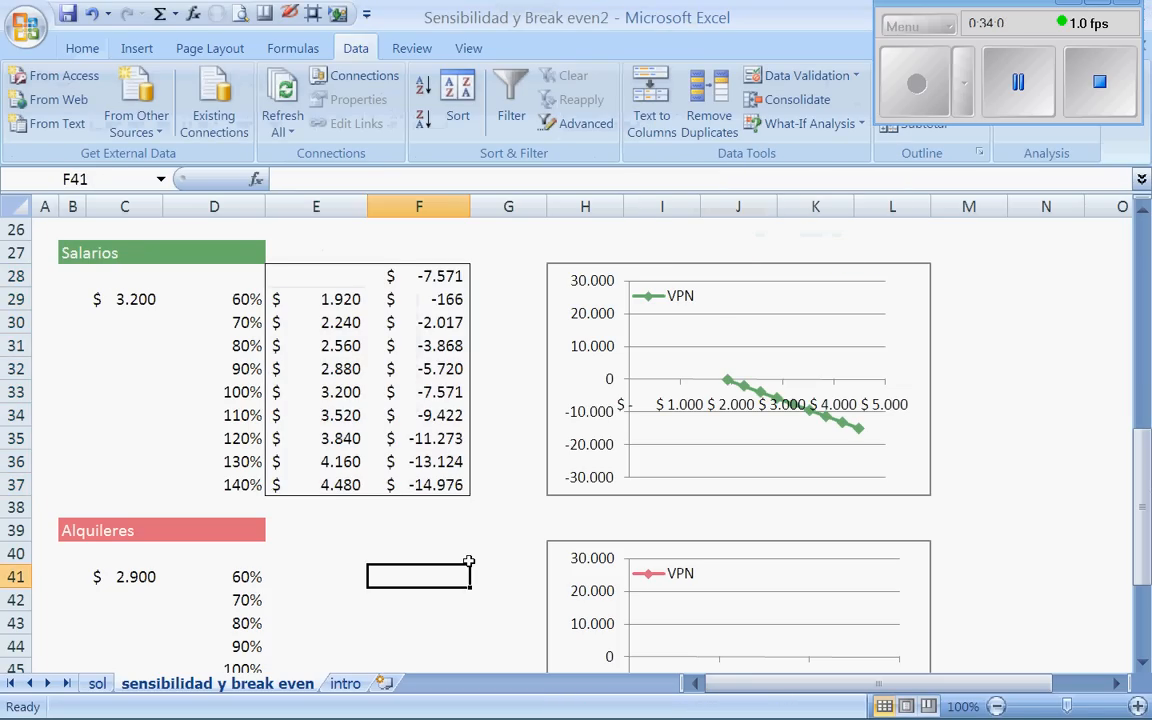
{"action": "key", "text": "Return"}
{"action": "key", "text": "Return"}
{"action": "key", "text": "Return"}
{"action": "key", "text": "Return"}
{"action": "key", "text": "Return"}
{"action": "key", "text": "Return"}
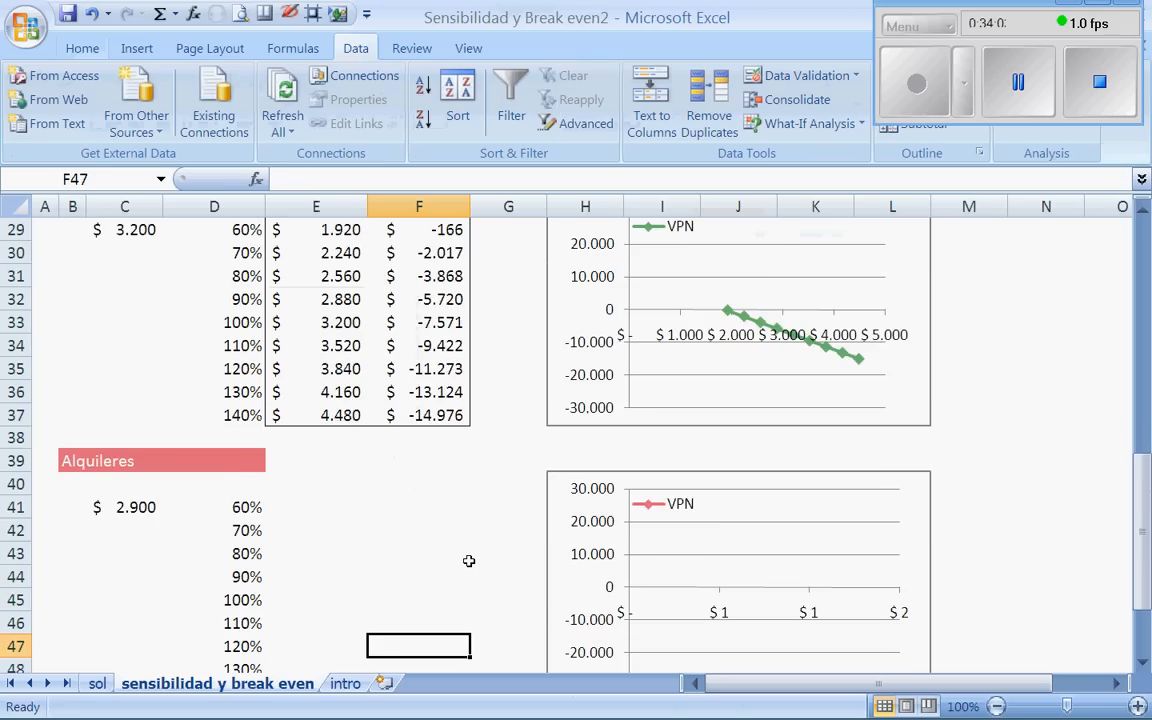
{"action": "key", "text": "Return"}
{"action": "key", "text": "Return"}
{"action": "key", "text": "Return"}
{"action": "left_click", "coordinate": [342, 440]}
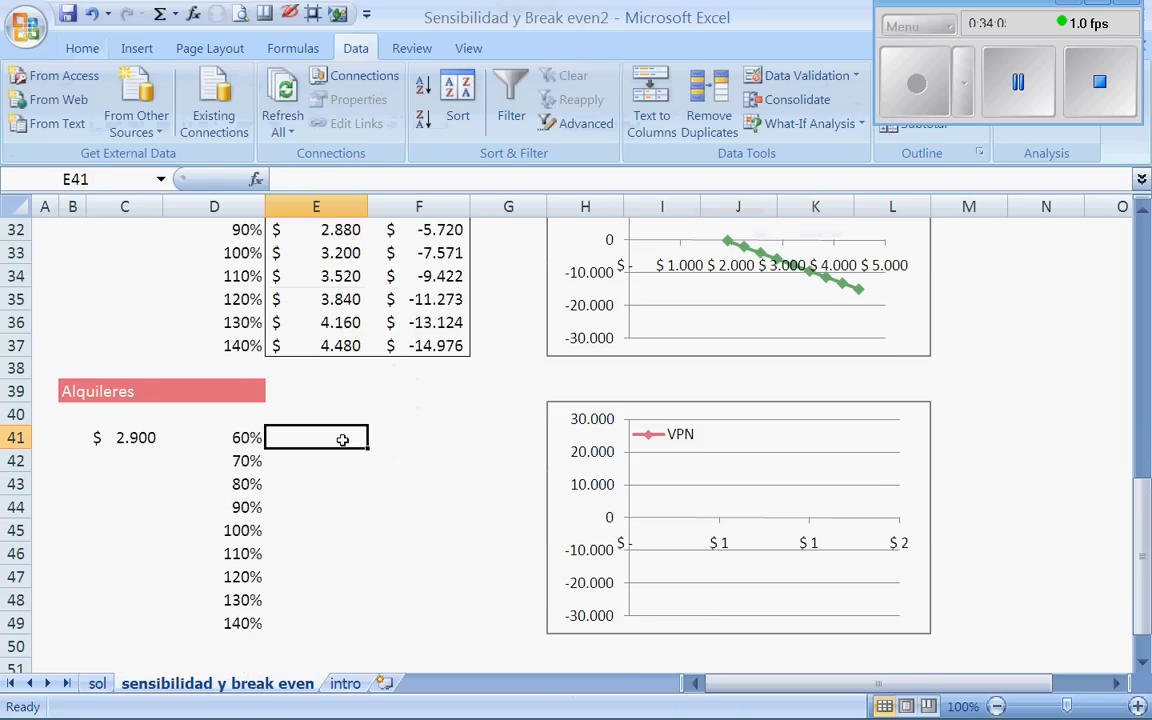
{"action": "type", "text": "+"}
{"action": "left_click", "coordinate": [247, 437]}
{"action": "type", "text": "*"}
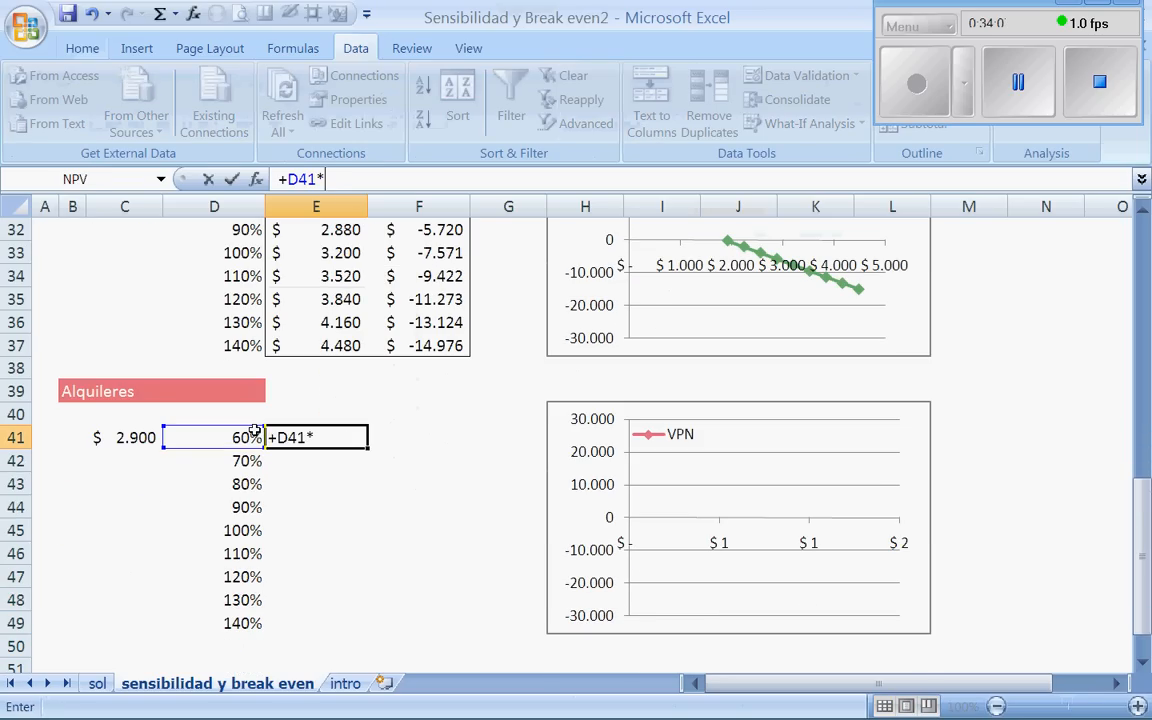
{"action": "left_click", "coordinate": [157, 437]}
{"action": "key", "text": "ctrl+Return"}
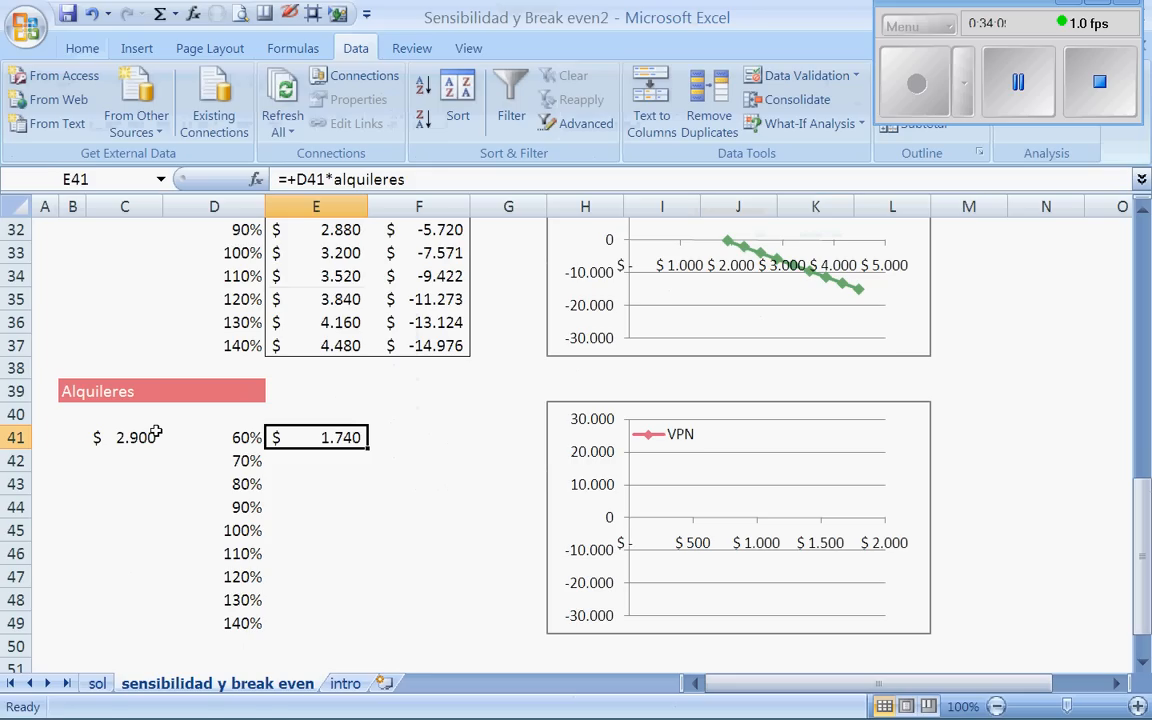
- Copy the rent formula from E41 down to E49, next to the 140% row
{"action": "key", "text": "ctrl+c"}
{"action": "key", "text": "shift+Down"}
{"action": "key", "text": "shift+Down"}
{"action": "key", "text": "shift+Down"}
{"action": "key", "text": "shift+Down"}
{"action": "key", "text": "shift+Down"}
{"action": "key", "text": "shift+Down"}
{"action": "key", "text": "shift+Down"}
{"action": "key", "text": "shift+Down"}
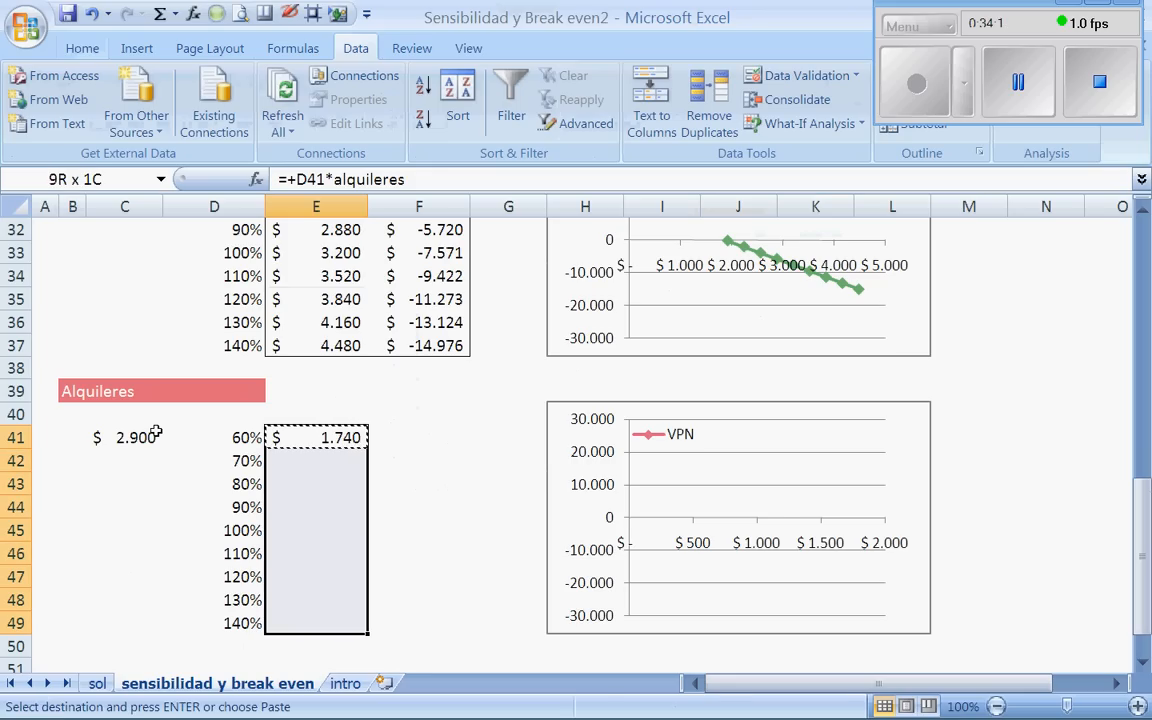
{"action": "key", "text": "Return"}
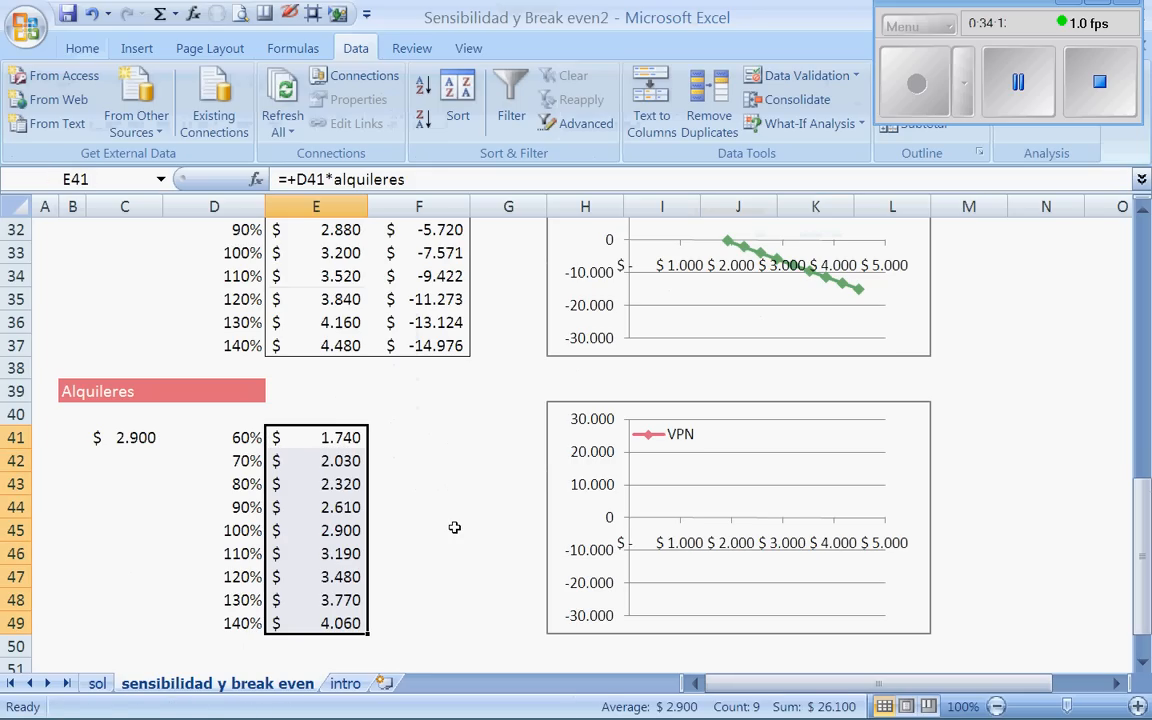
- Convert the rent formulas in E41:E49 to fixed values in place and check the content of E44
{"action": "key", "text": "ctrl+c"}
{"action": "left_click", "coordinate": [216, 14]}
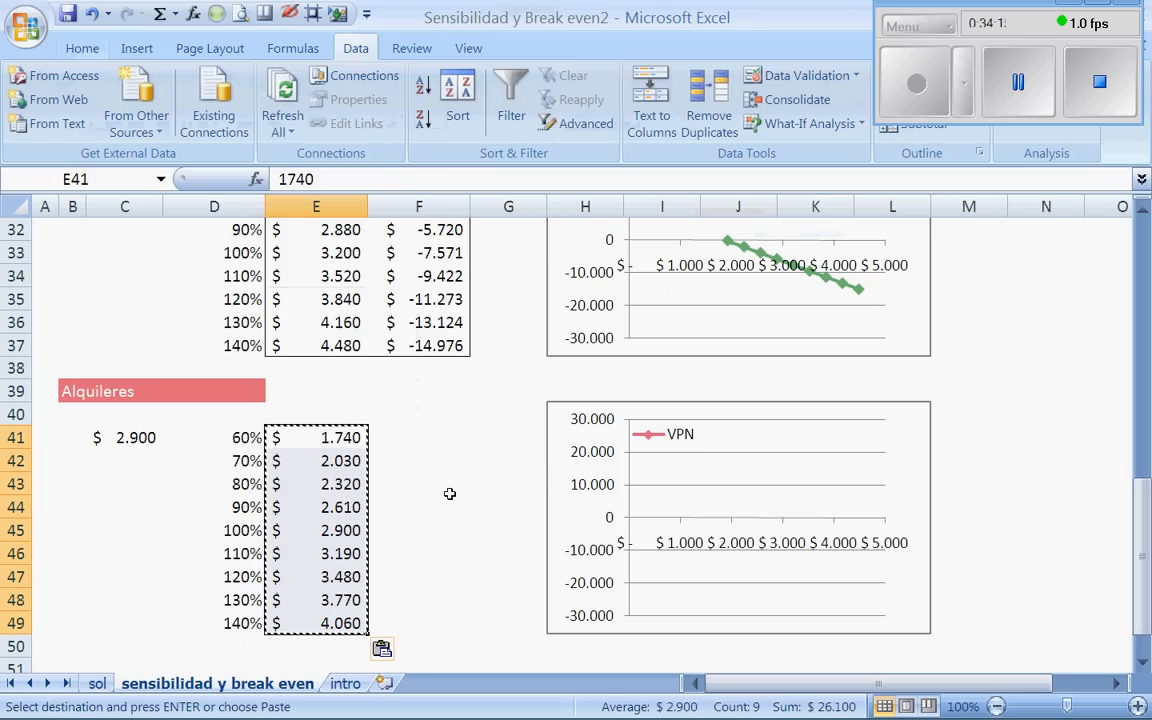
{"action": "left_click", "coordinate": [450, 497]}
{"action": "left_click", "coordinate": [447, 412]}
{"action": "key", "text": "Escape"}
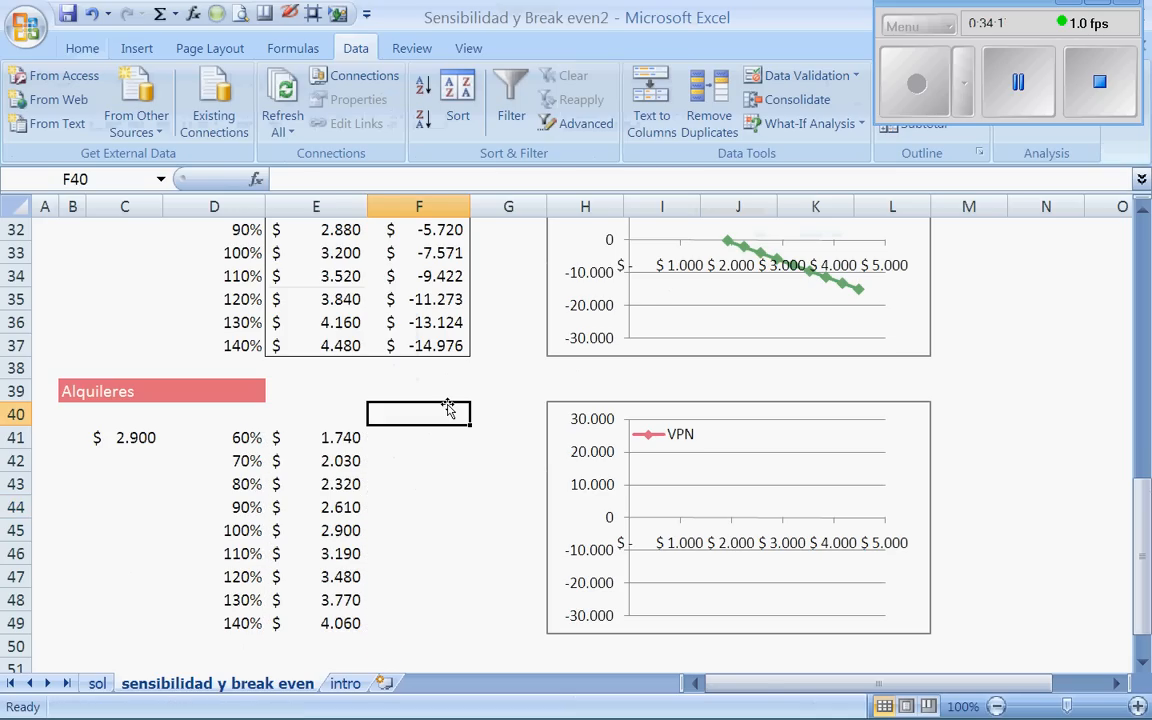
{"action": "left_click", "coordinate": [322, 507]}
{"action": "left_click", "coordinate": [309, 178]}
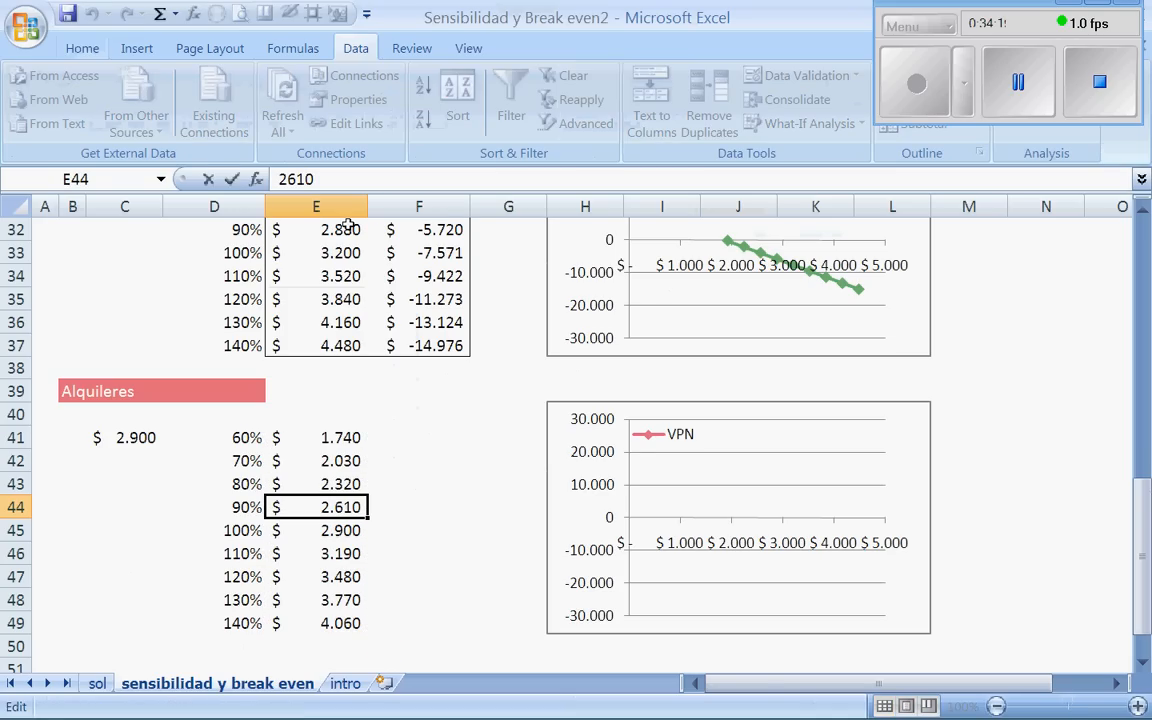
{"action": "key", "text": "Escape"}
{"action": "left_click", "coordinate": [454, 569]}
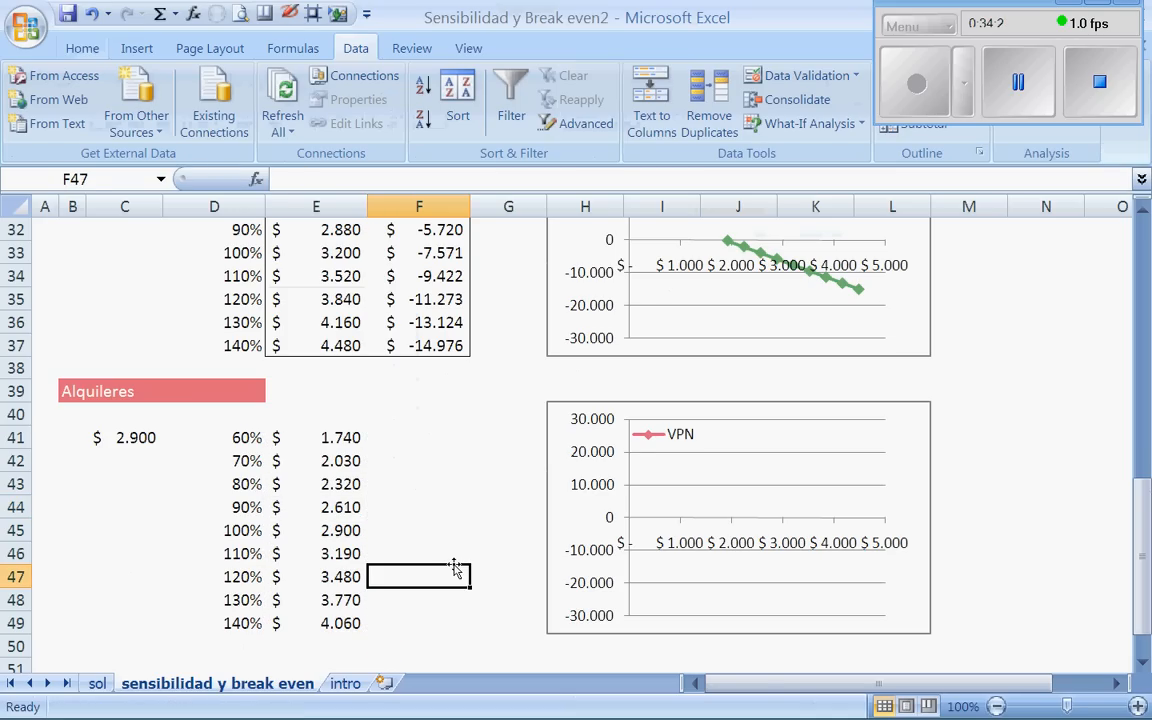
- Enter the formula +EVA in F40 by referencing the Valor agregado result in E22 of the sol sheet
{"action": "left_click", "coordinate": [446, 414]}
{"action": "type", "text": "+"}
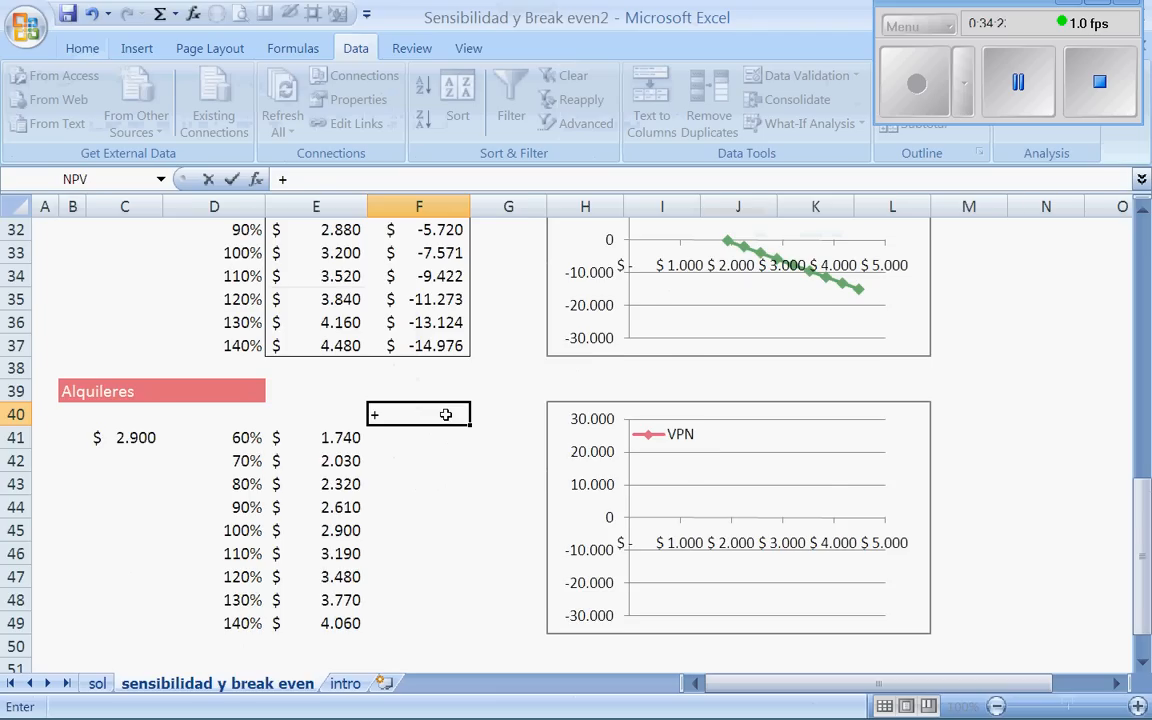
{"action": "key", "text": "ctrl+Page_Up"}
{"action": "left_click", "coordinate": [346, 550]}
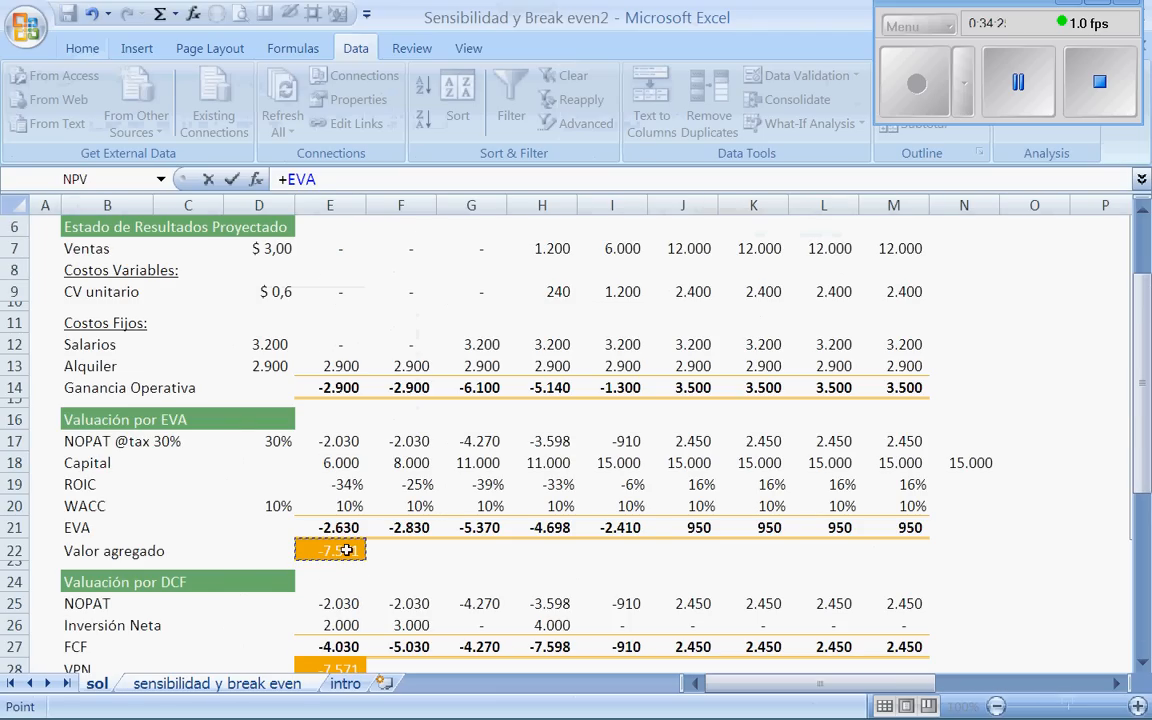
{"action": "key", "text": "Return"}
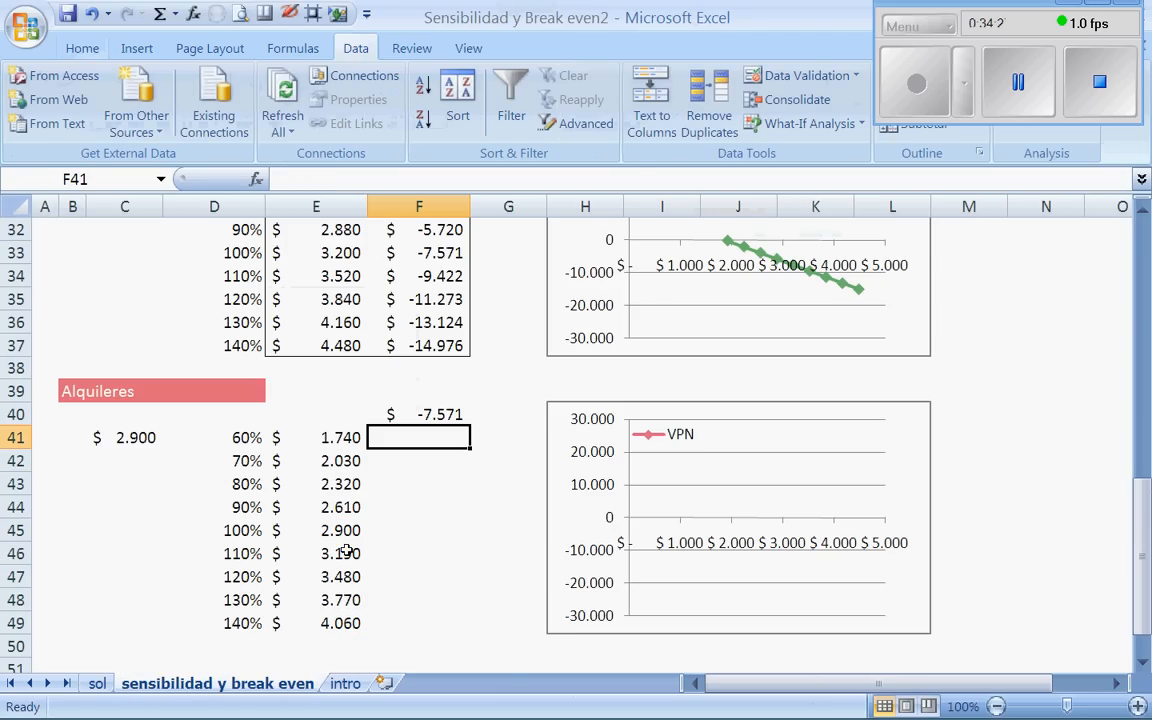
- Apply an outline border around the Alquileres table range E40:F49
{"action": "left_click_drag", "start_coordinate": [330, 414], "coordinate": [412, 615]}
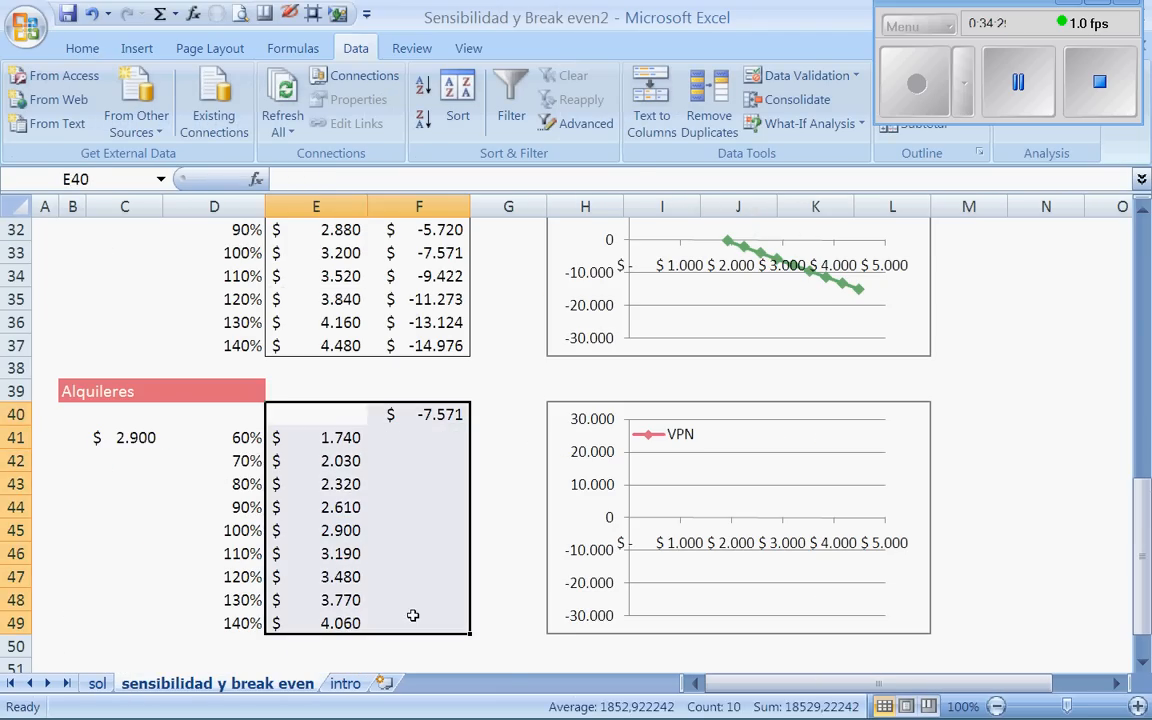
{"action": "left_click", "coordinate": [84, 48]}
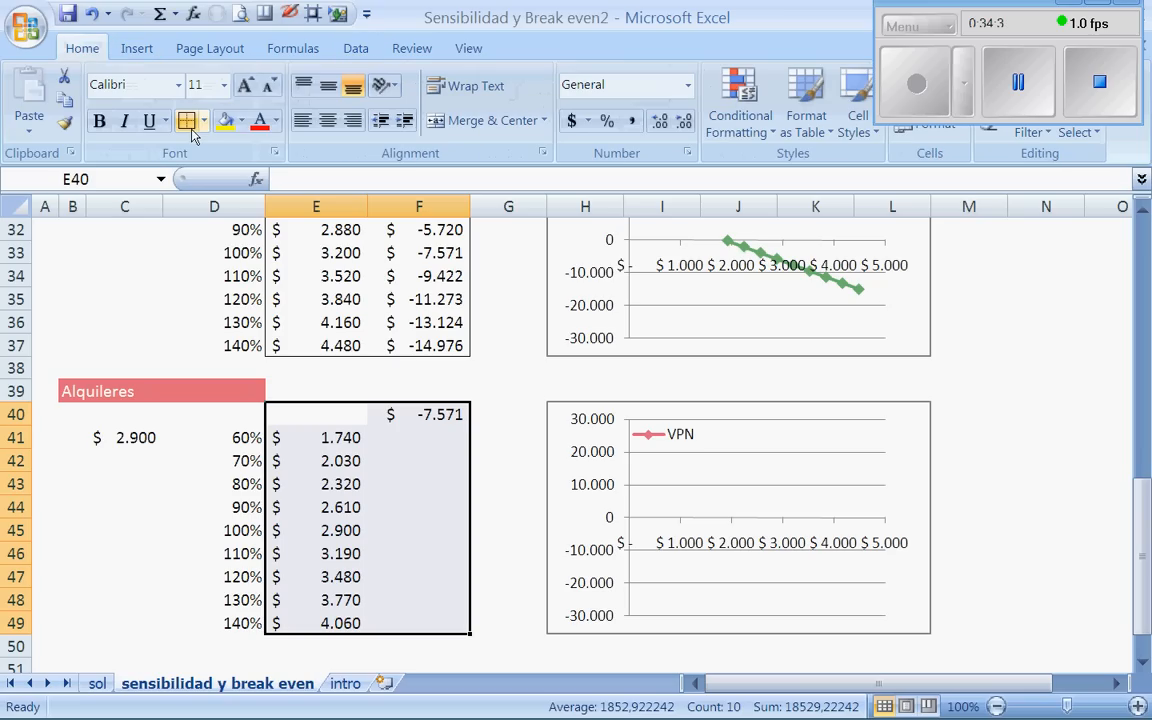
{"action": "left_click", "coordinate": [189, 124]}
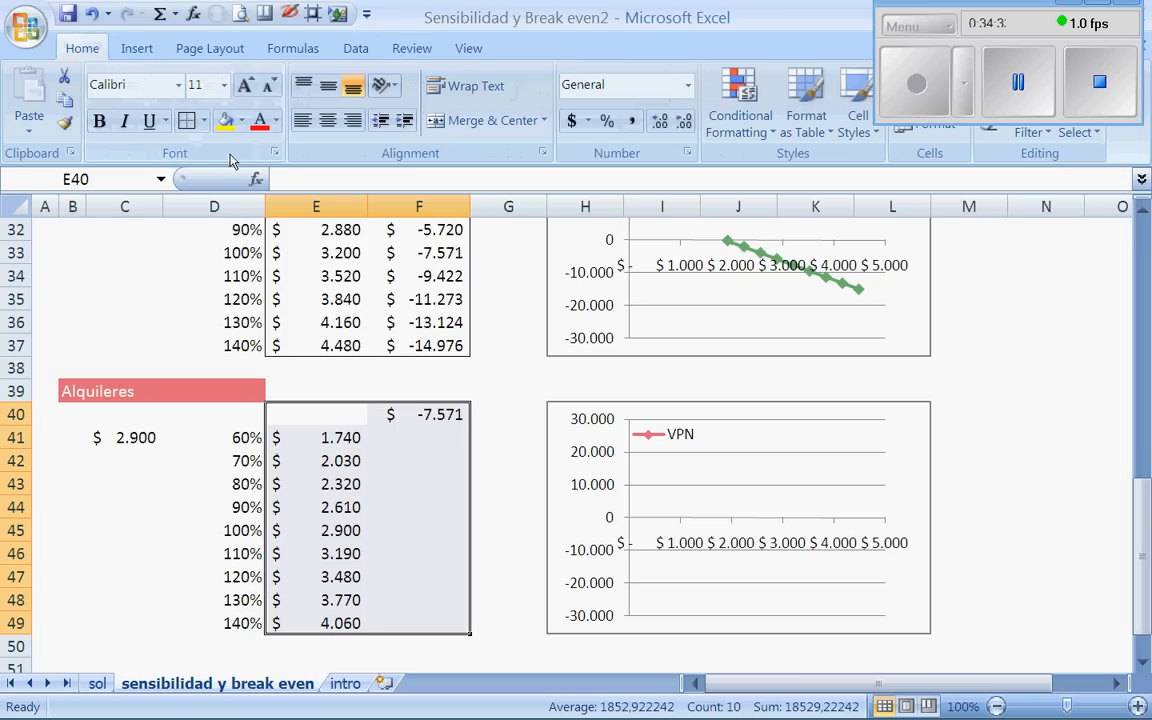
- Fill the Alquileres range E40:F49 with a one-variable data table using C41 as the column input cell
{"action": "scroll", "coordinate": [468, 108], "scroll_direction": "down", "scroll_amount": 4}
{"action": "left_click", "coordinate": [810, 123]}
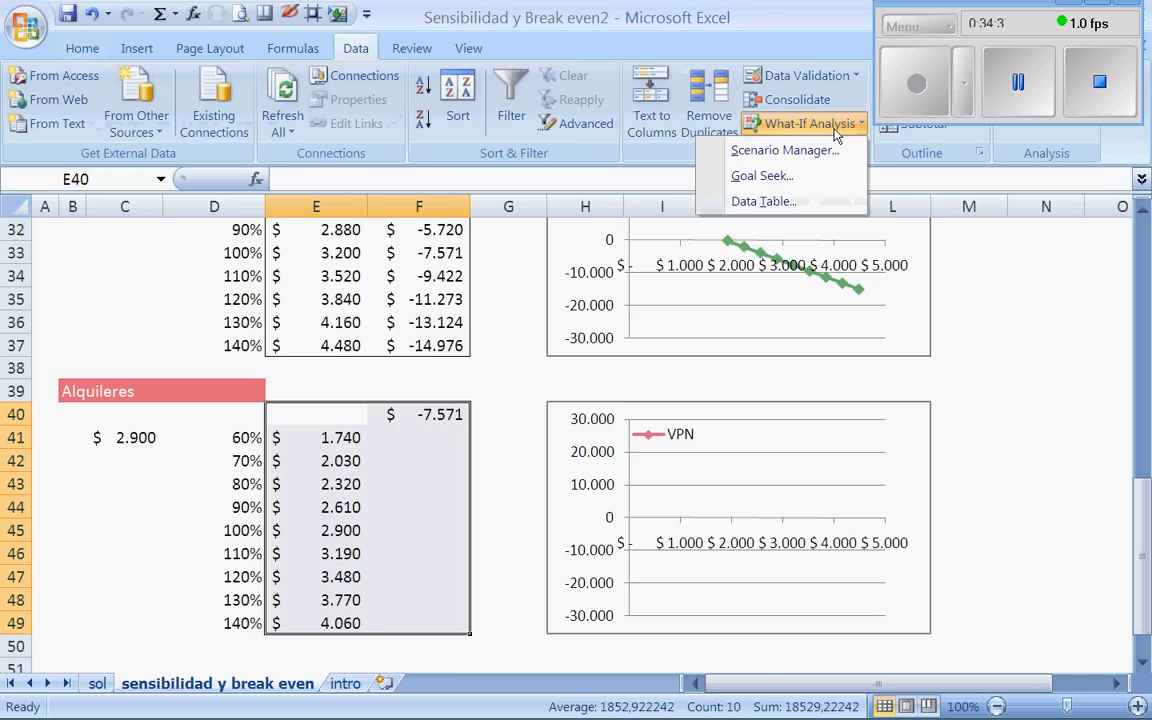
{"action": "left_click", "coordinate": [808, 202]}
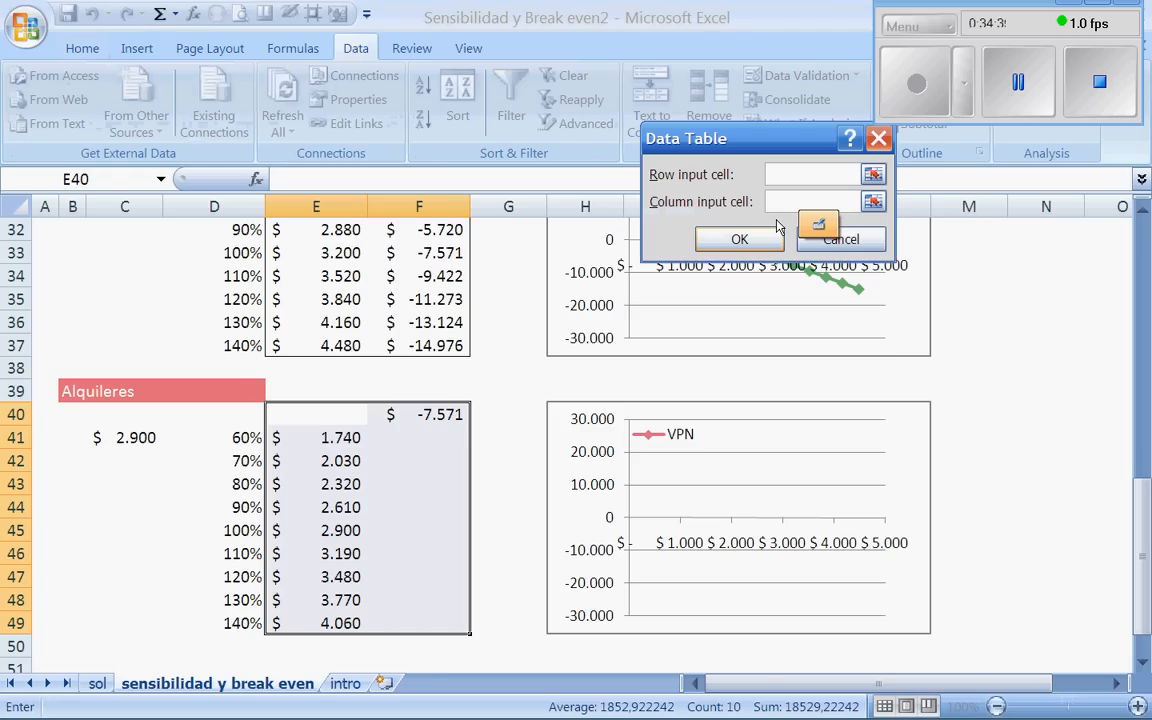
{"action": "key", "text": "Tab"}
{"action": "left_click", "coordinate": [124, 437]}
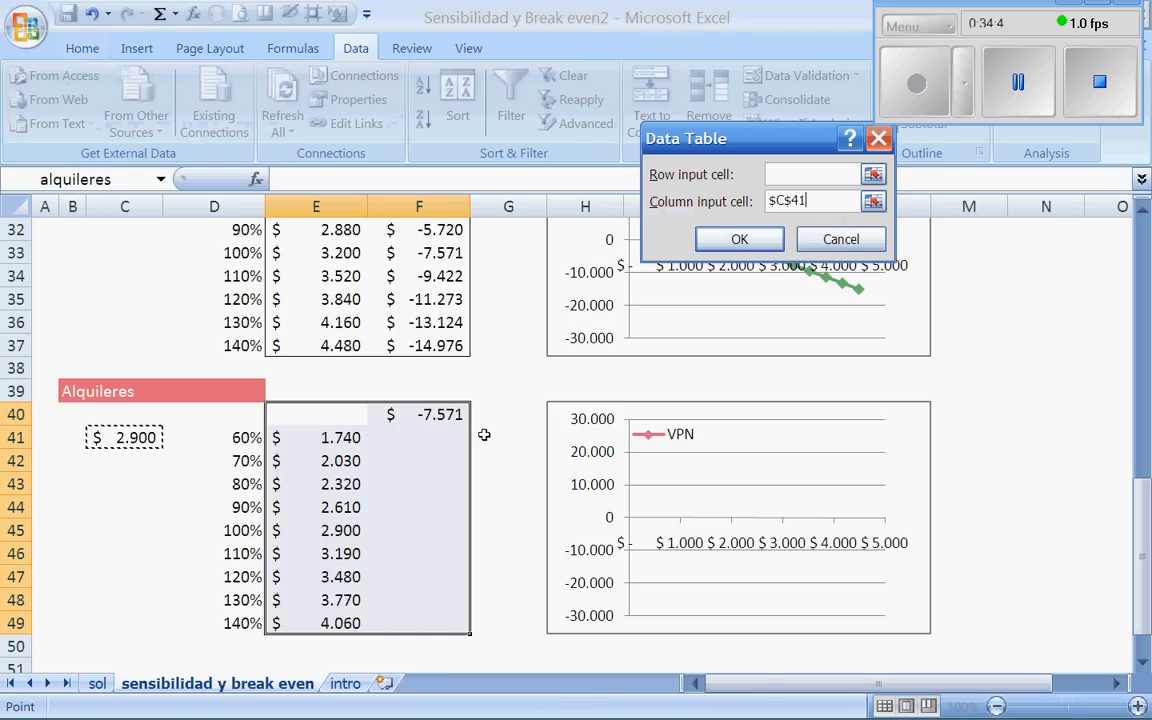
{"action": "left_click", "coordinate": [740, 241]}
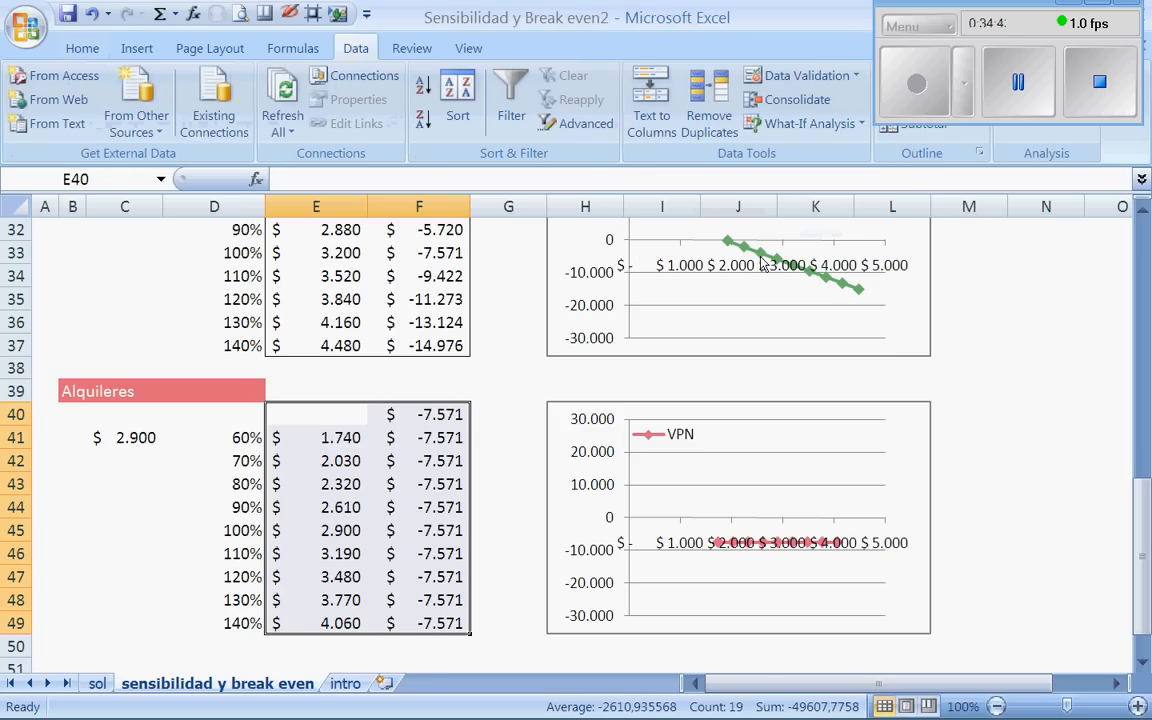
{"action": "left_click", "coordinate": [493, 560]}
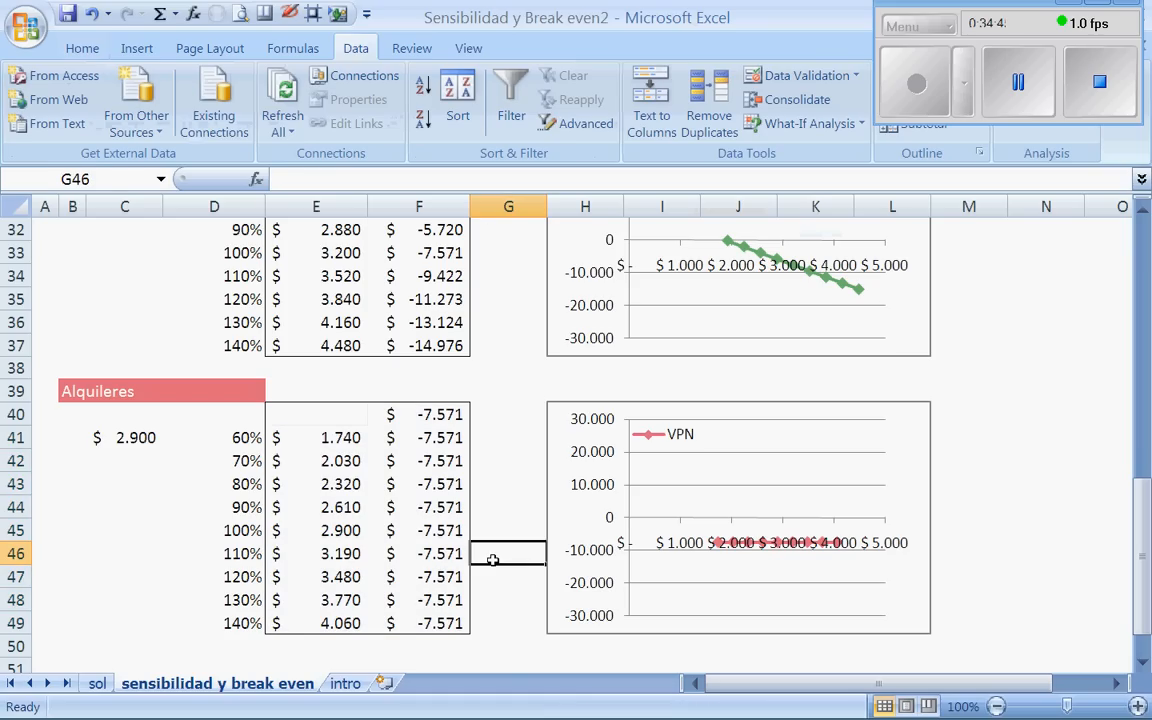
{"action": "left_click", "coordinate": [917, 86]}
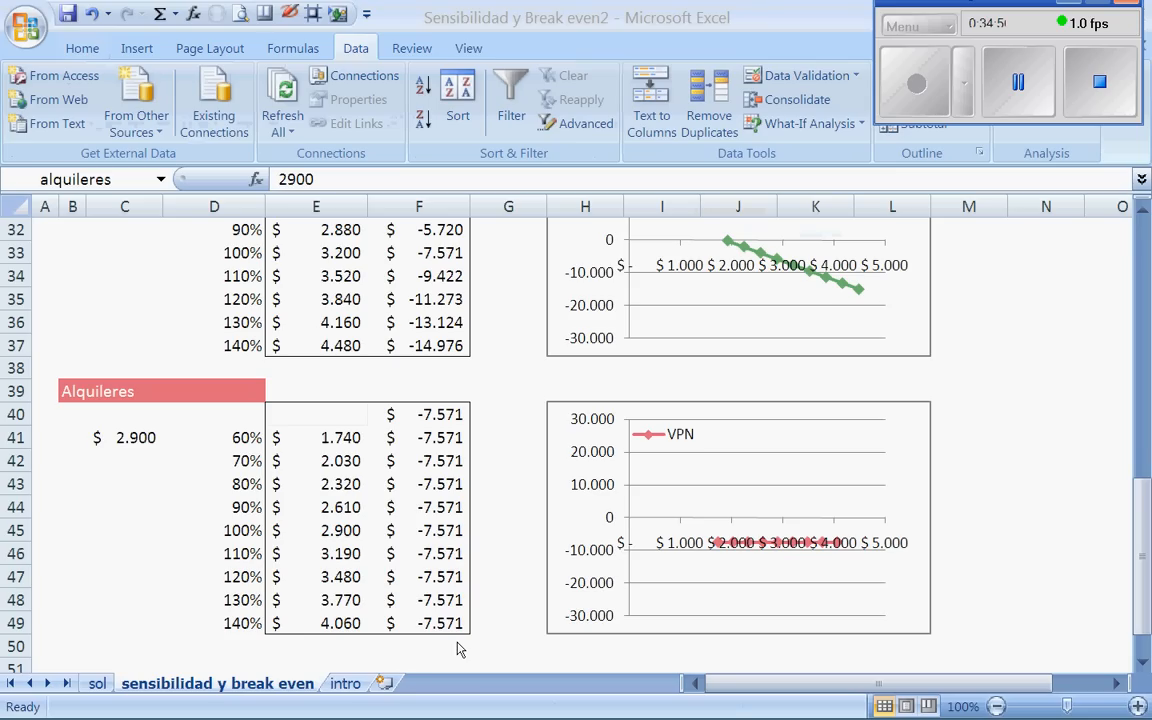
- Link the Alquiler input D13 on the sol sheet to the rent in C41 with the formula +alquileres, and return to the sensitivity sheet
{"action": "left_click", "coordinate": [131, 444]}
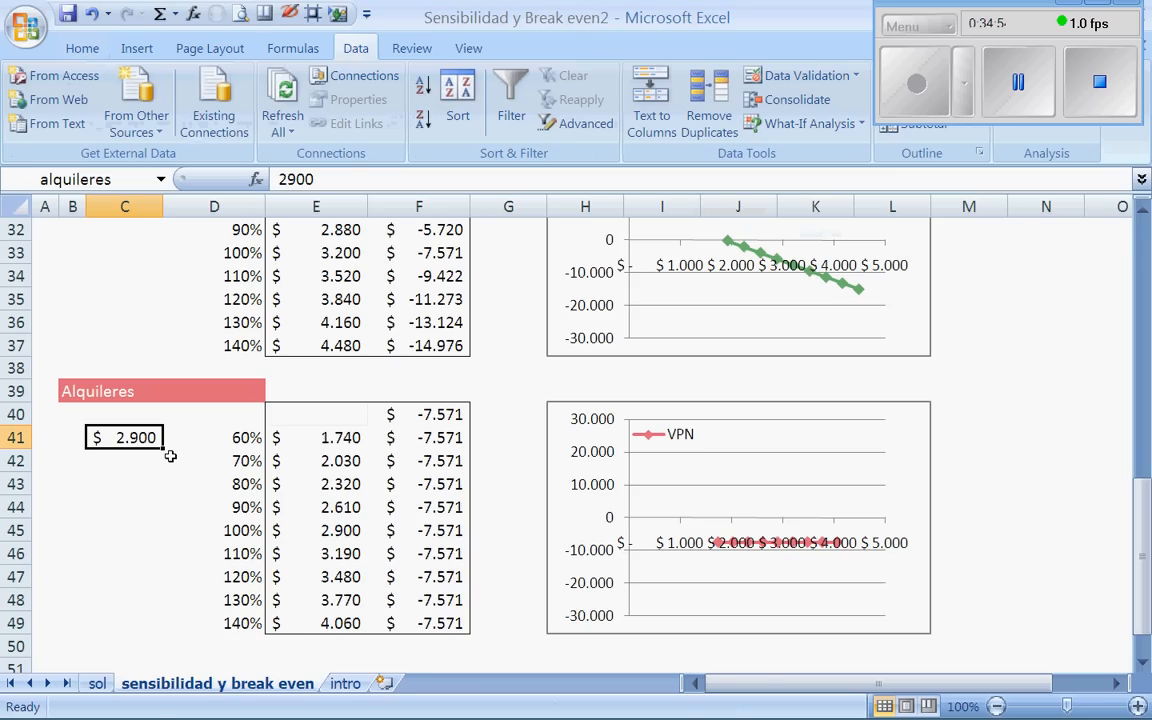
{"action": "left_click", "coordinate": [97, 683]}
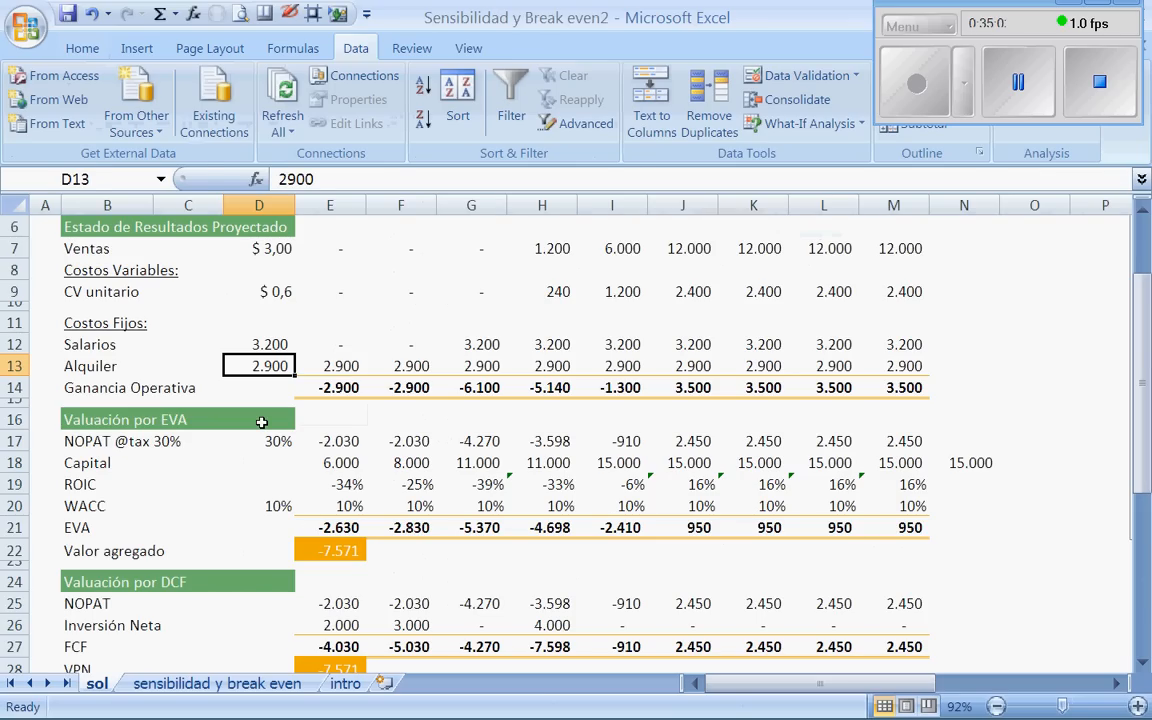
{"action": "type", "text": "+"}
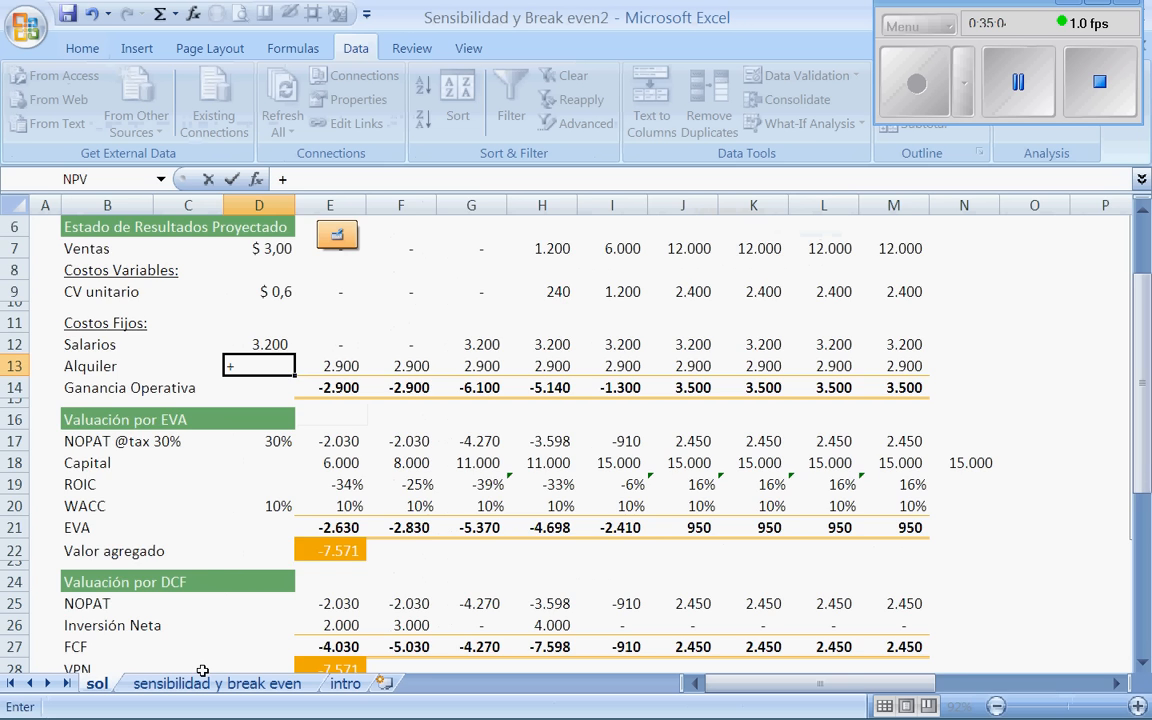
{"action": "left_click", "coordinate": [210, 683]}
{"action": "left_click", "coordinate": [145, 427]}
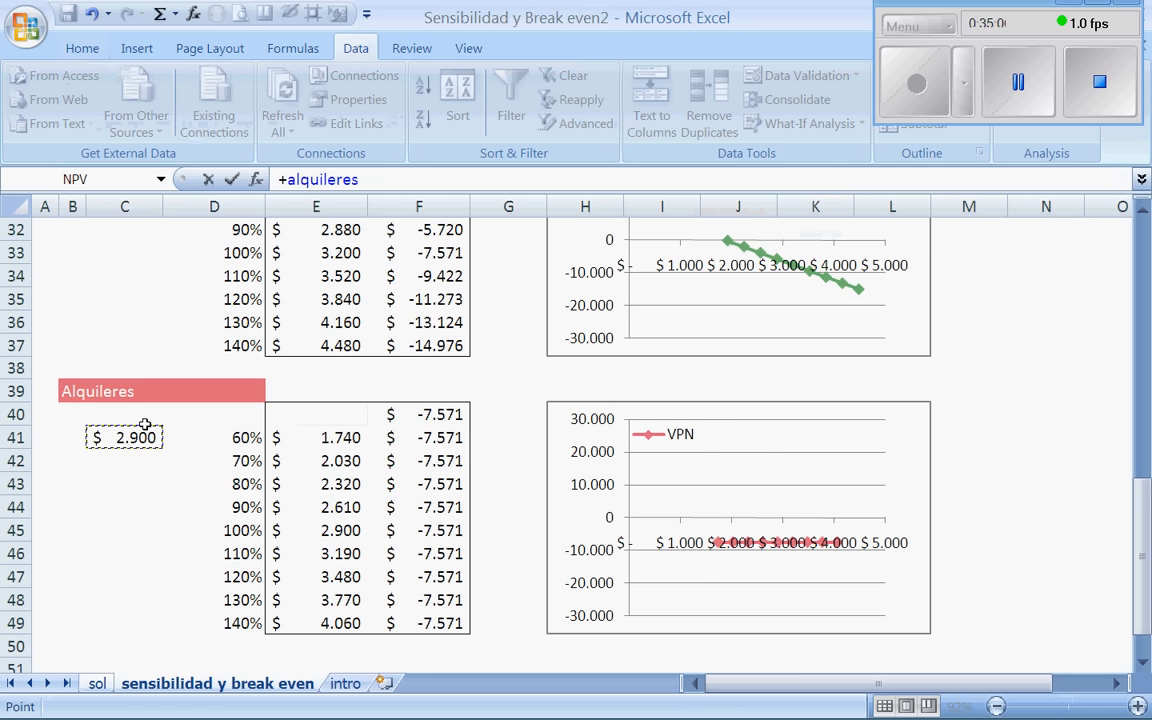
{"action": "key", "text": "Escape"}
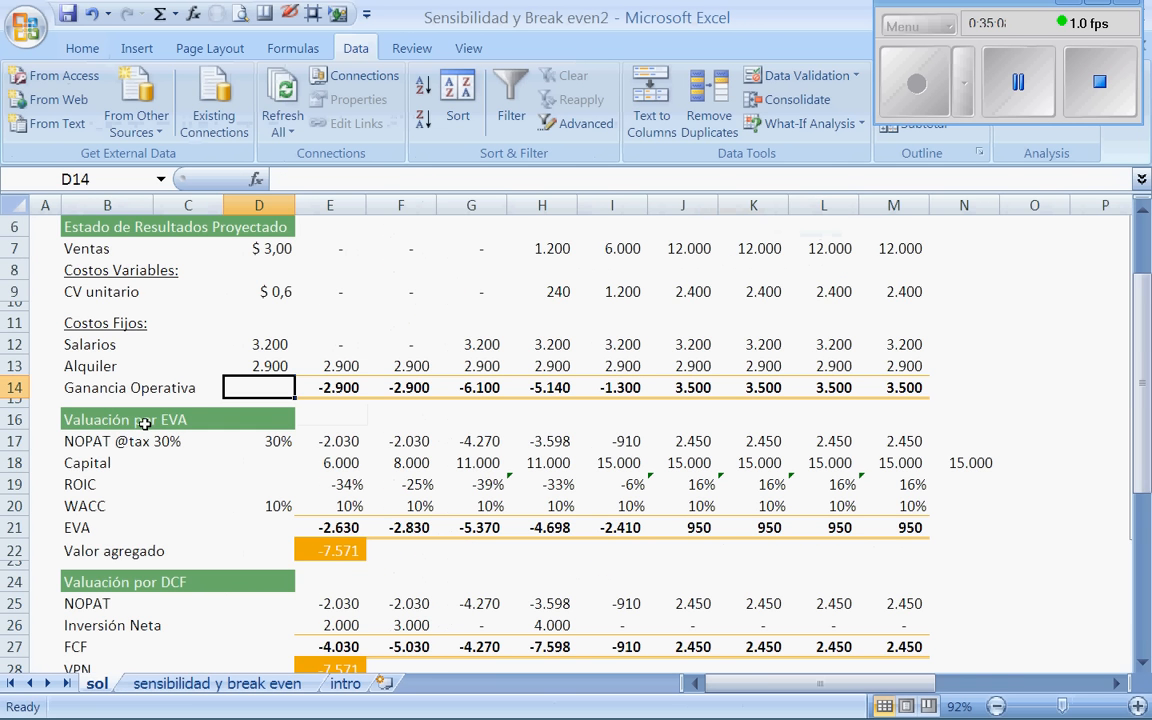
{"action": "left_click", "coordinate": [228, 686]}
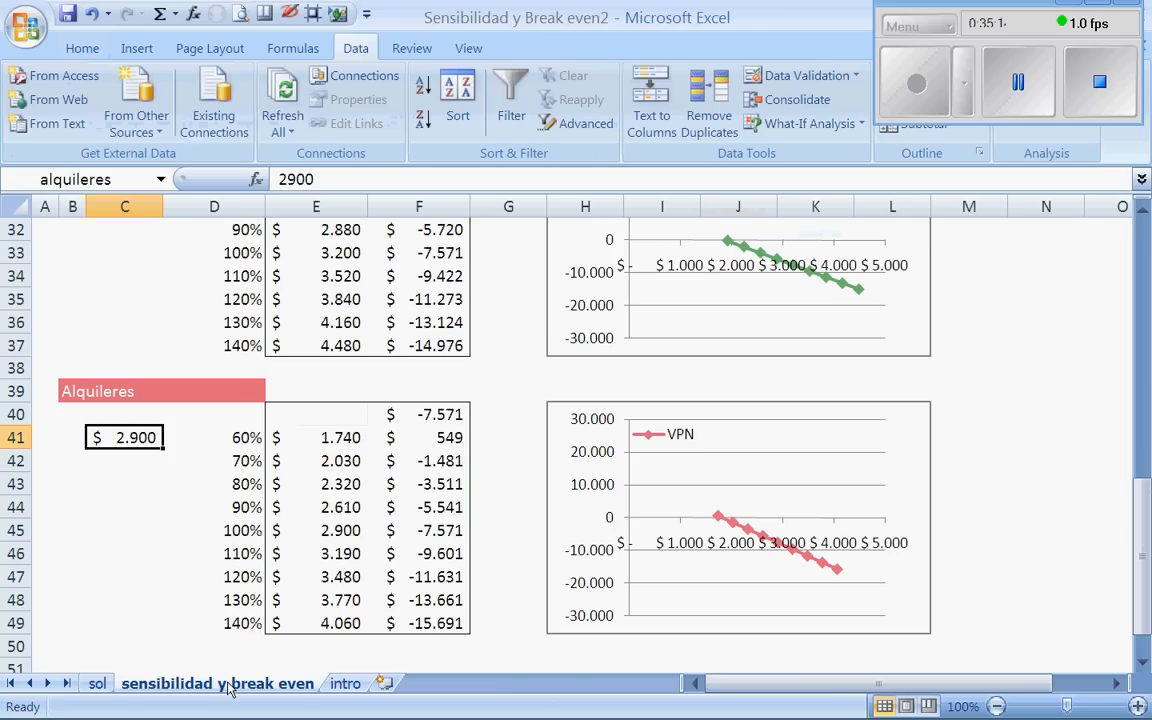
- Start inking with the Ballpoint Pen and circle the base values of Salarios in C29 and Alquileres in C41
{"action": "left_click_drag", "start_coordinate": [1146, 561], "coordinate": [1142, 553]}
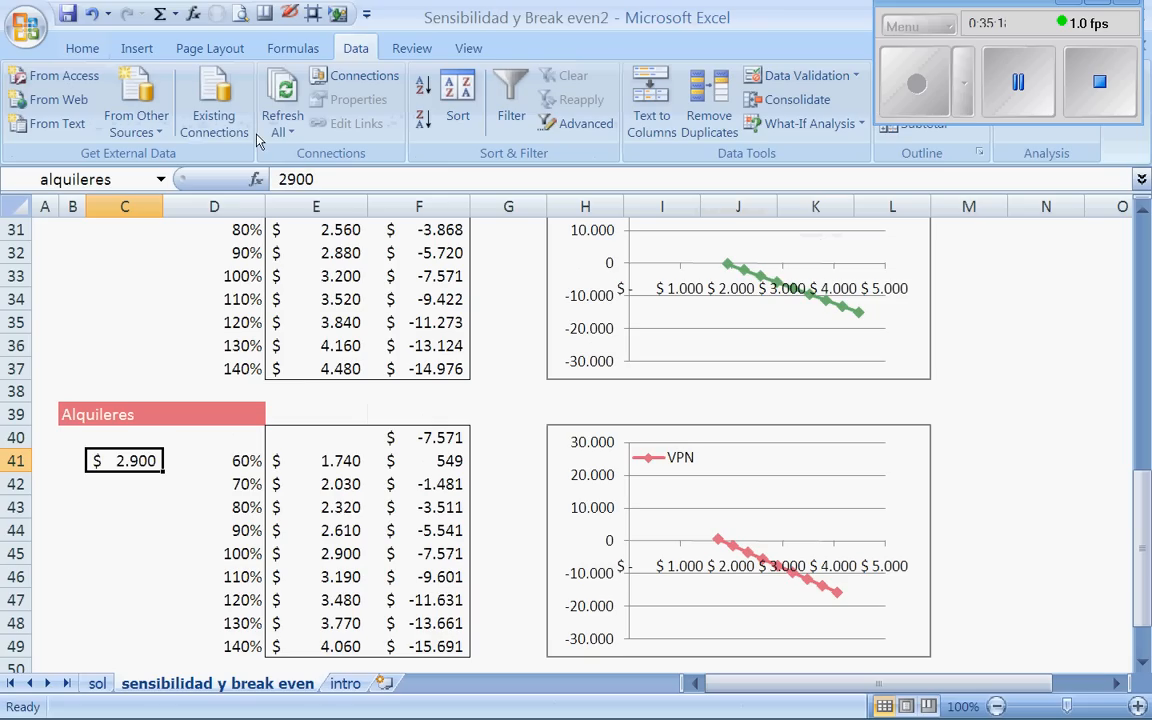
{"action": "left_click", "coordinate": [289, 14]}
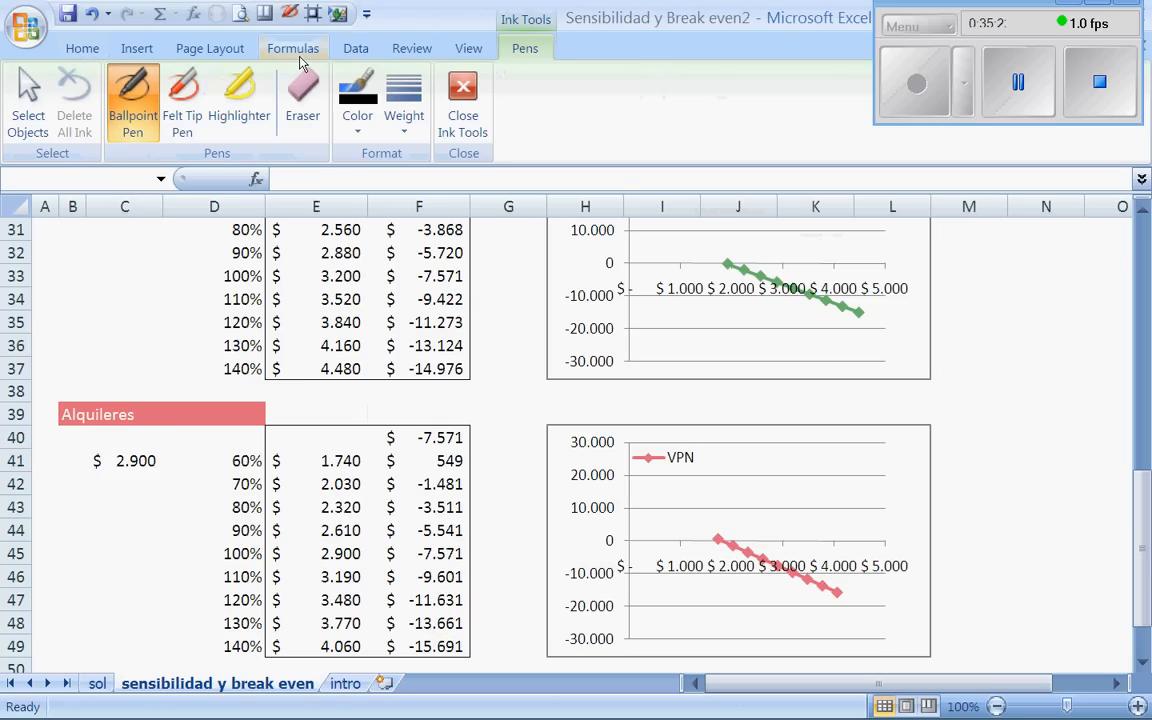
{"action": "left_click_drag", "start_coordinate": [1145, 557], "coordinate": [1148, 524]}
{"action": "left_click_drag", "start_coordinate": [152, 251], "coordinate": [126, 252]}
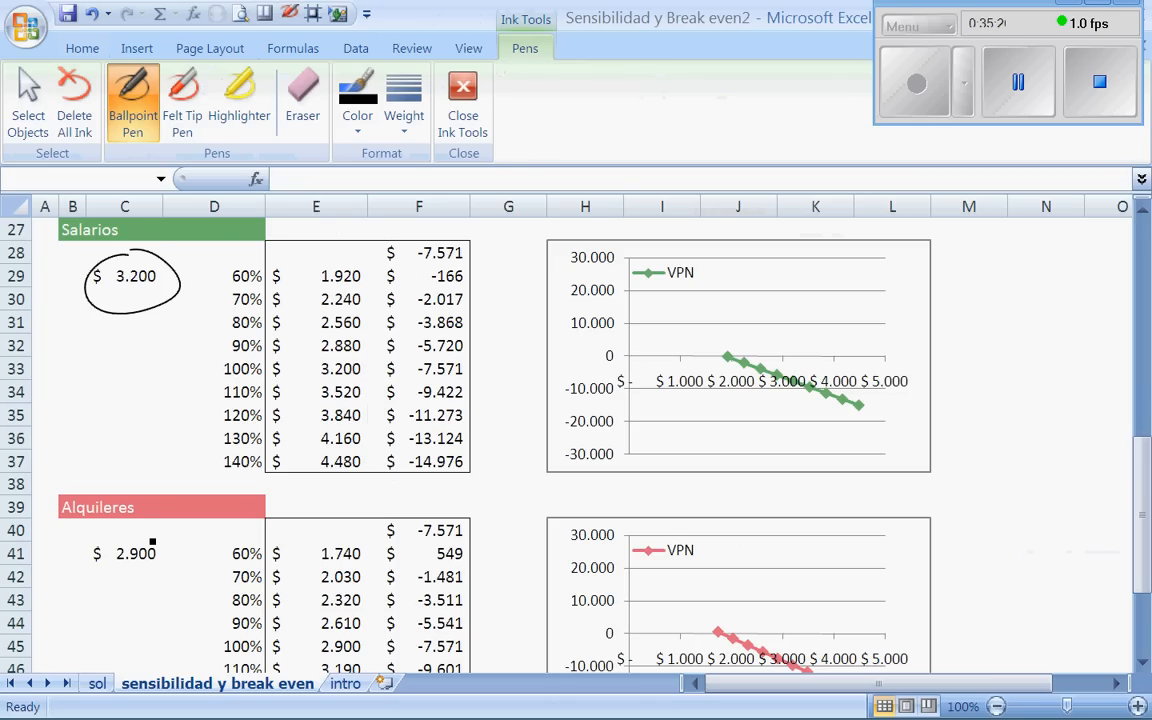
{"action": "left_click_drag", "start_coordinate": [152, 541], "coordinate": [126, 518]}
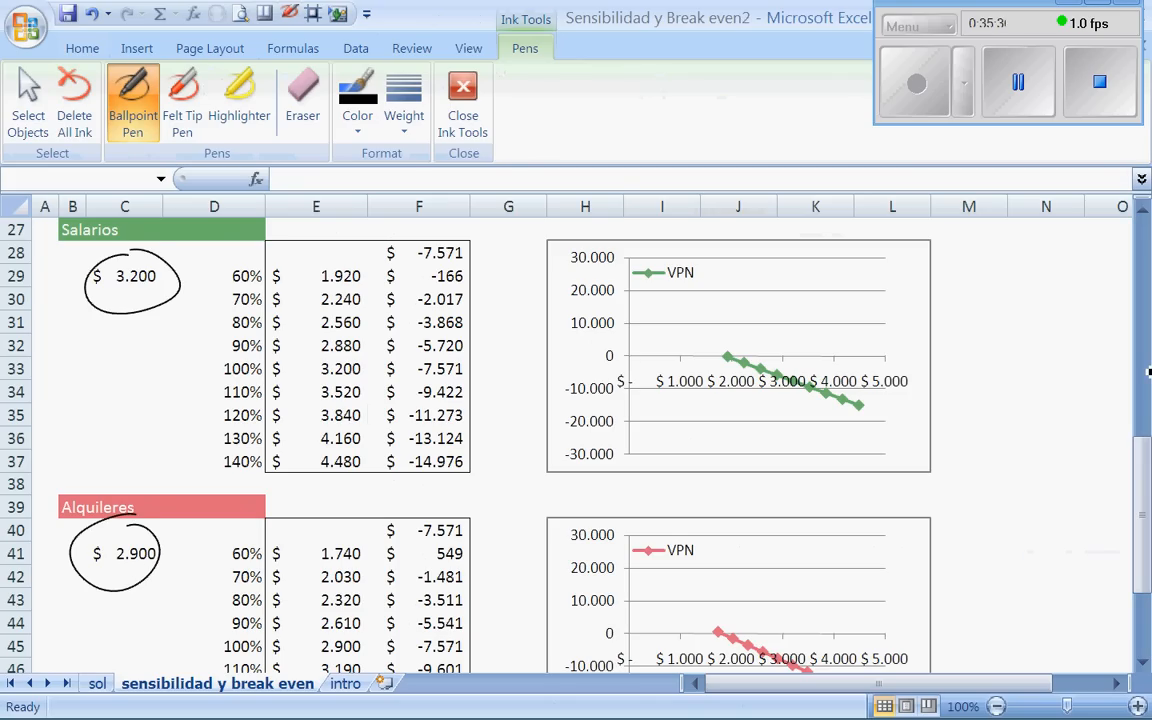
- Box the 100% rows' VPN results in both cost tables, and box each 100% label with an arrow down to 140%
{"action": "scroll", "coordinate": [1144, 482], "scroll_direction": "down", "scroll_amount": 1}
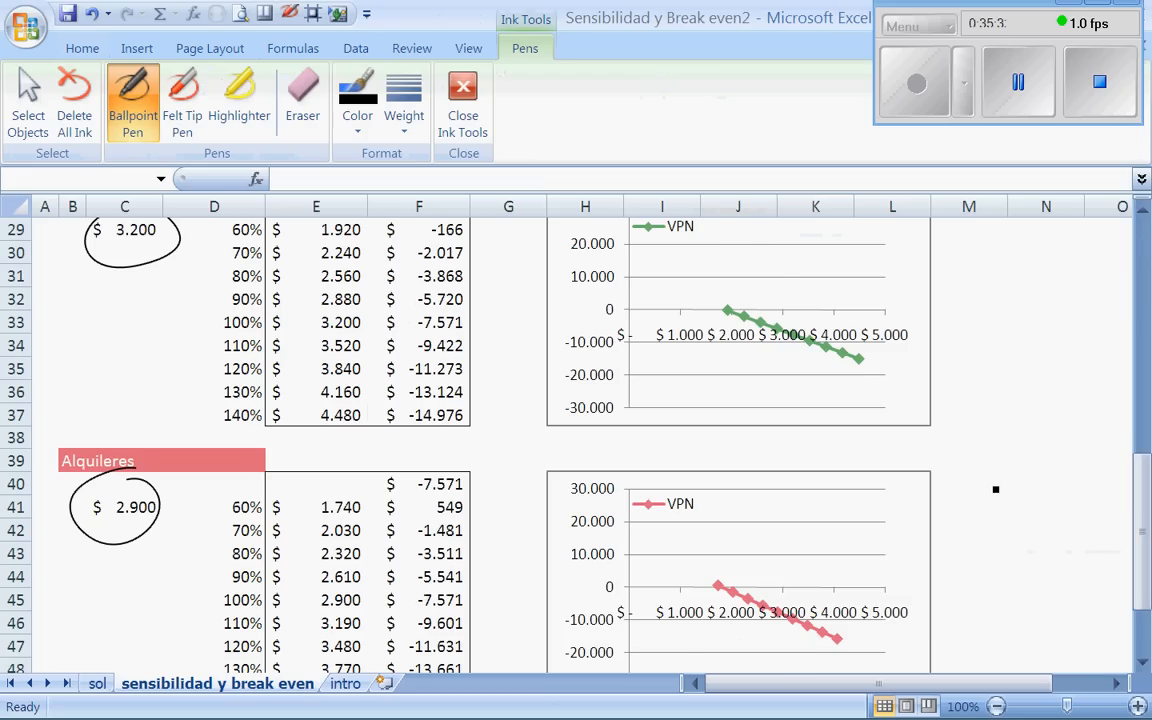
{"action": "left_click_drag", "start_coordinate": [1143, 510], "coordinate": [1143, 532]}
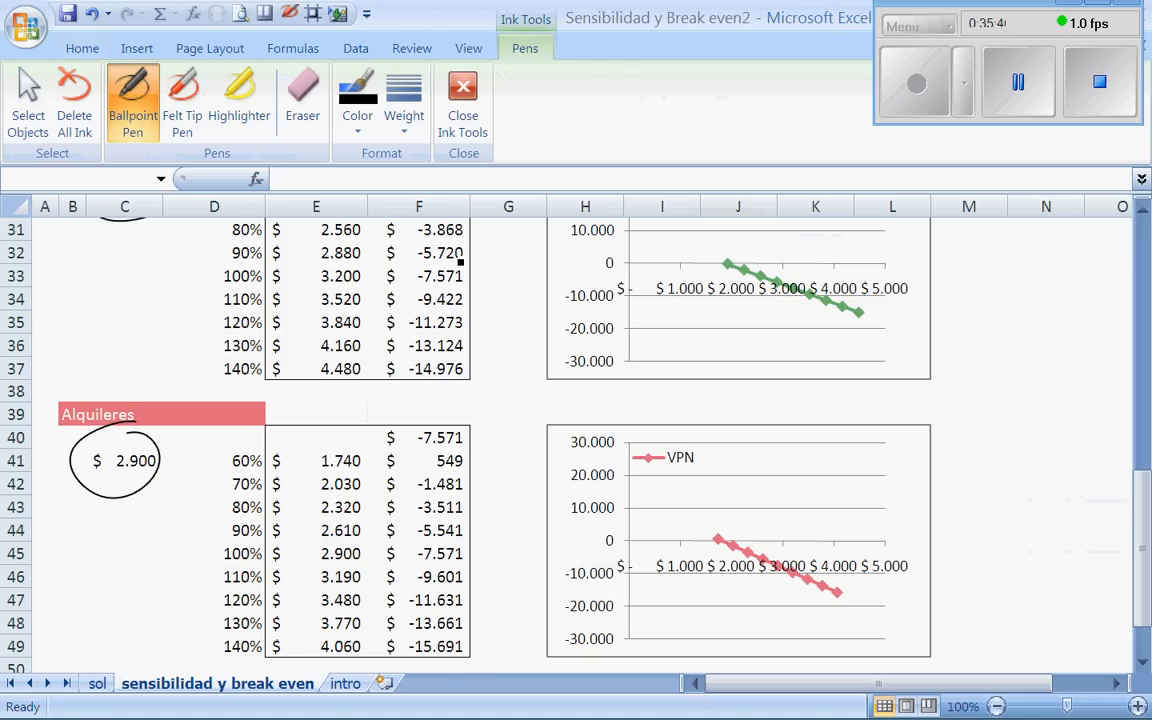
{"action": "mouse_move", "coordinate": [401, 267]}
{"action": "left_mouse_down"}
{"action": "mouse_move", "coordinate": [481, 297]}
{"action": "mouse_move", "coordinate": [400, 260]}
{"action": "left_mouse_up"}
{"action": "mouse_move", "coordinate": [394, 540]}
{"action": "left_mouse_down"}
{"action": "mouse_move", "coordinate": [438, 574]}
{"action": "mouse_move", "coordinate": [396, 541]}
{"action": "left_mouse_up"}
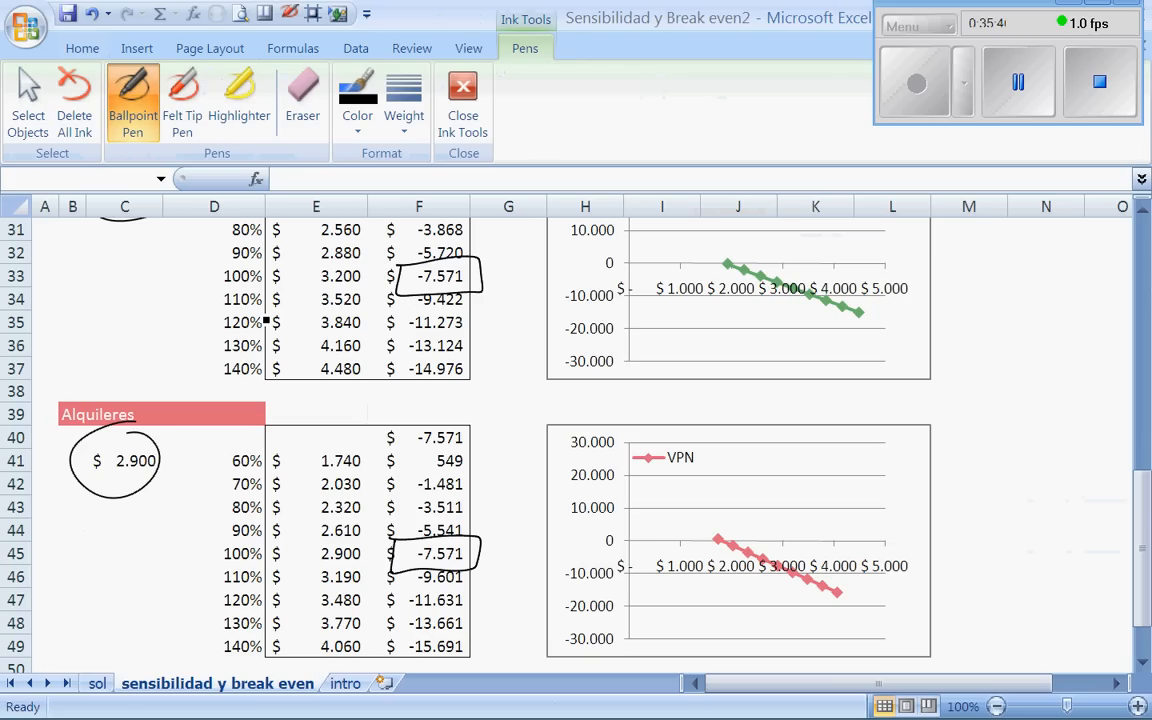
{"action": "left_click_drag", "start_coordinate": [250, 265], "coordinate": [212, 373]}
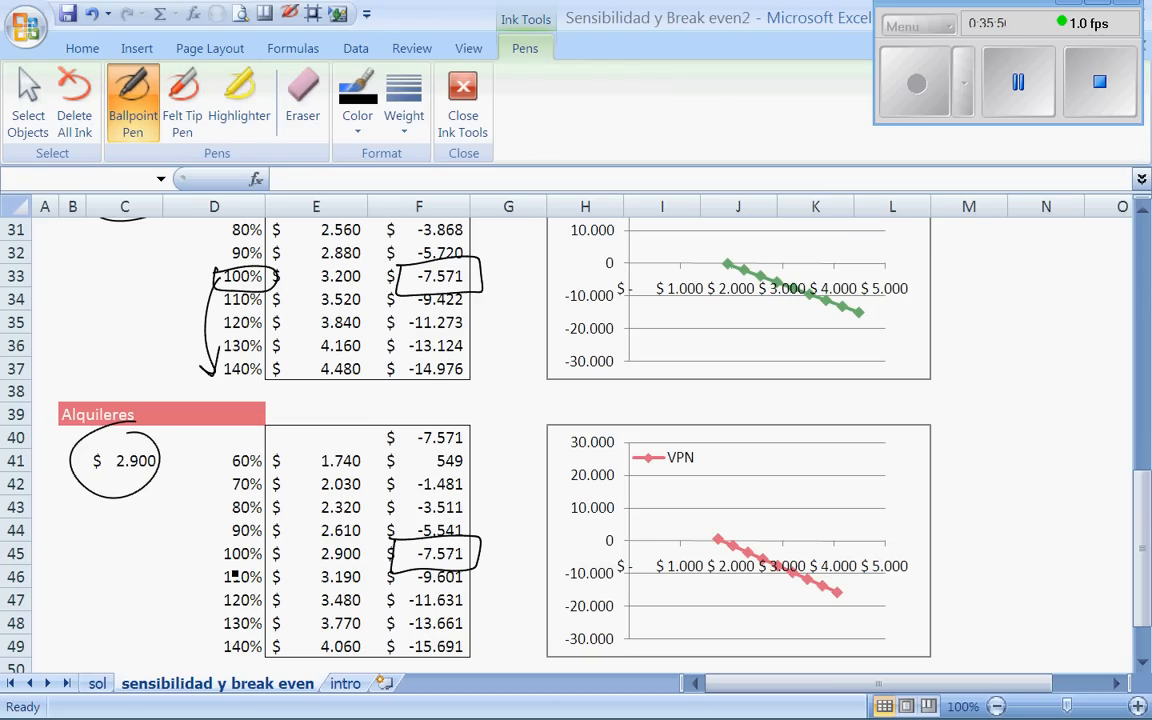
{"action": "left_click_drag", "start_coordinate": [210, 547], "coordinate": [208, 657]}
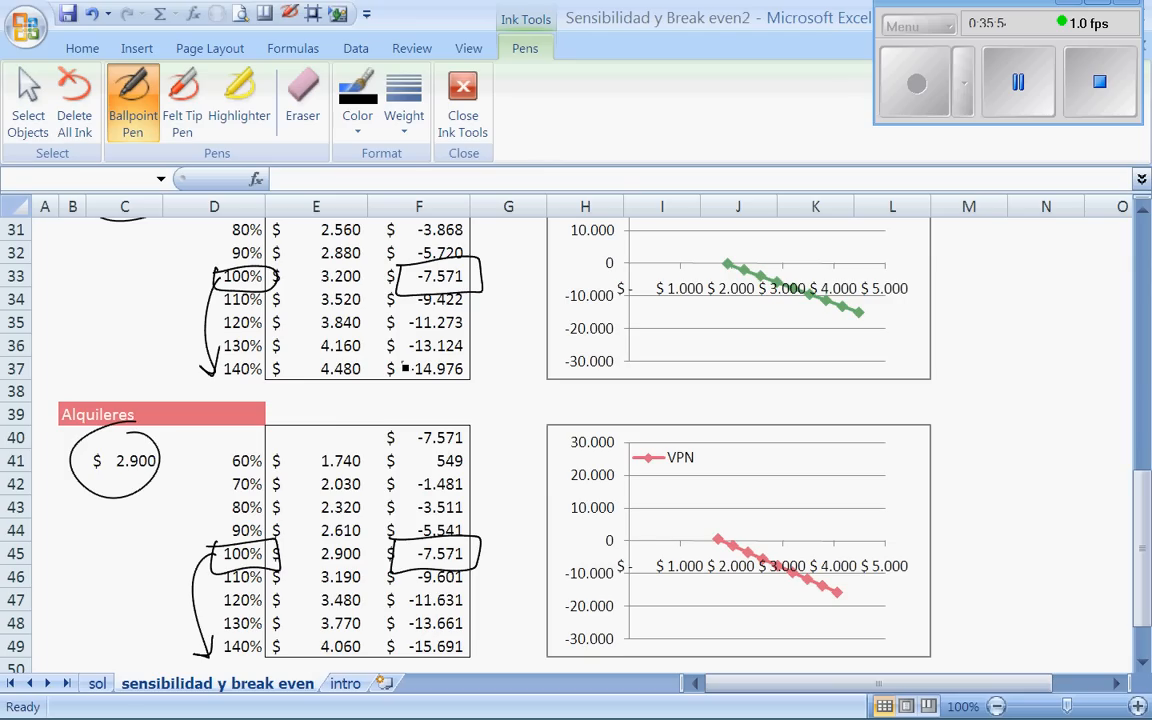
- Box the 140% VPN results F37 and F49, and add check marks beside them and the Alquileres 100% result
{"action": "left_click_drag", "start_coordinate": [406, 368], "coordinate": [407, 368]}
{"action": "mouse_move", "coordinate": [397, 638]}
{"action": "left_mouse_down"}
{"action": "mouse_move", "coordinate": [490, 663]}
{"action": "mouse_move", "coordinate": [405, 634]}
{"action": "left_mouse_up"}
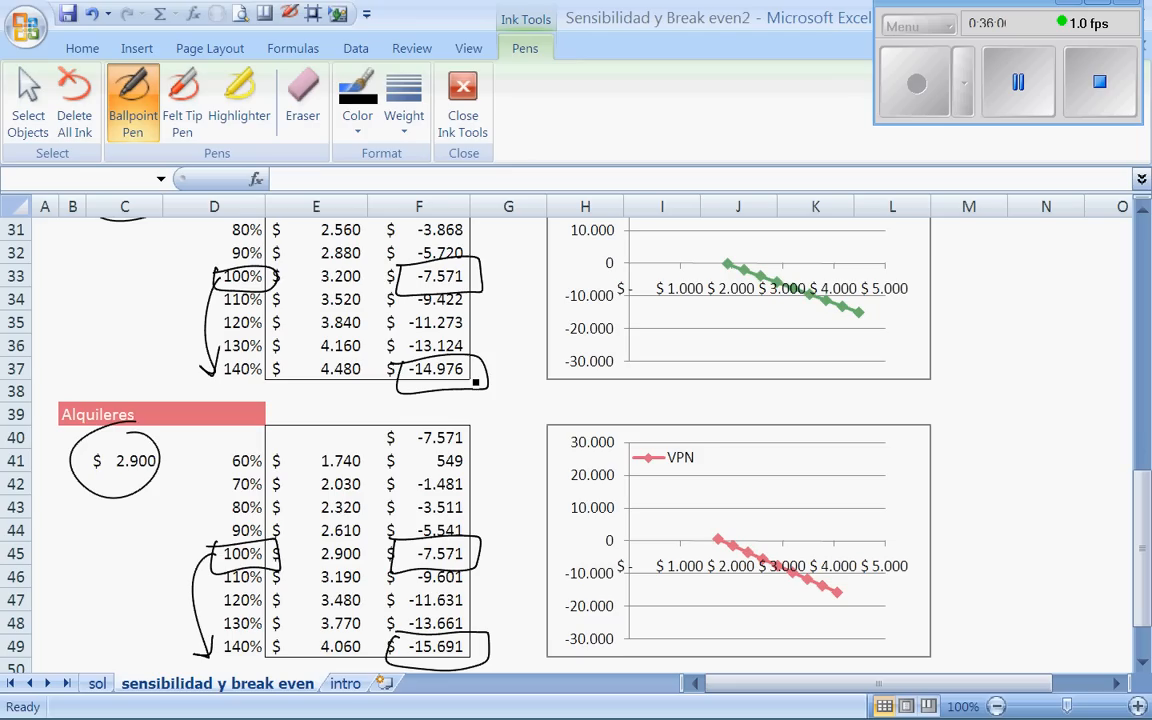
{"action": "left_click_drag", "start_coordinate": [476, 381], "coordinate": [508, 333]}
{"action": "left_click_drag", "start_coordinate": [478, 646], "coordinate": [502, 612]}
{"action": "left_click_drag", "start_coordinate": [479, 557], "coordinate": [503, 523]}
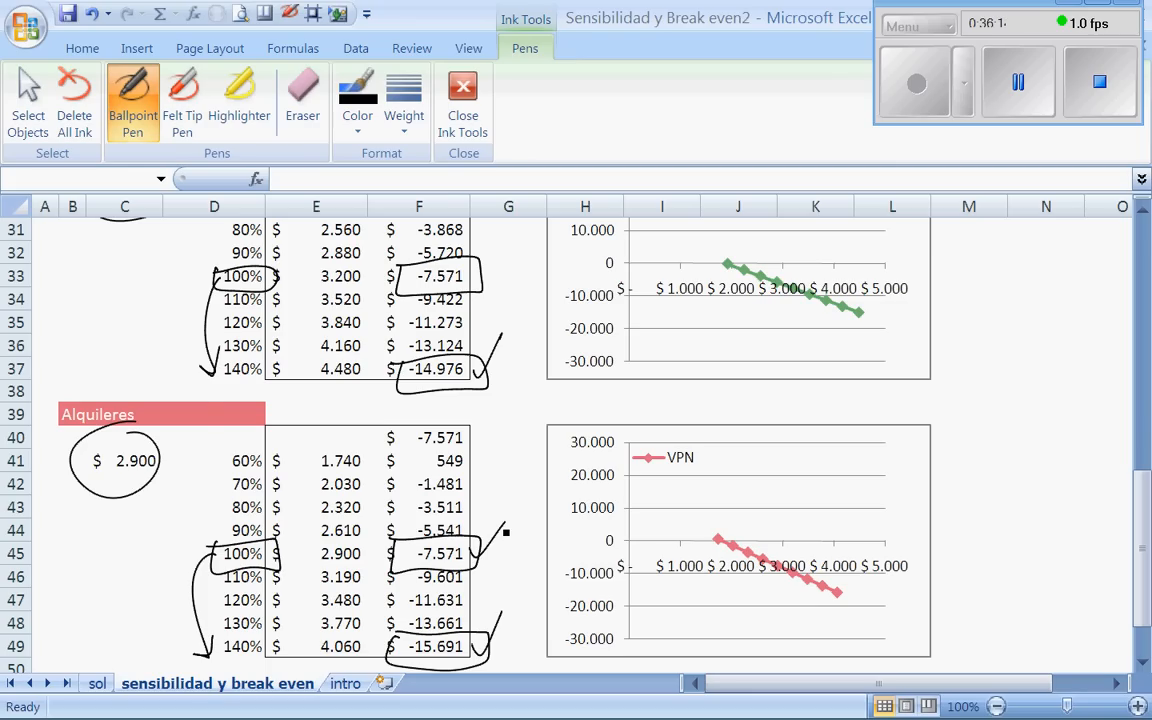
- Draw a check mark beside the base rent in C41 and an arrow from Alquileres up to the base salary in C29
{"action": "left_click_drag", "start_coordinate": [173, 452], "coordinate": [199, 424]}
{"action": "left_click_drag", "start_coordinate": [1148, 583], "coordinate": [1145, 547]}
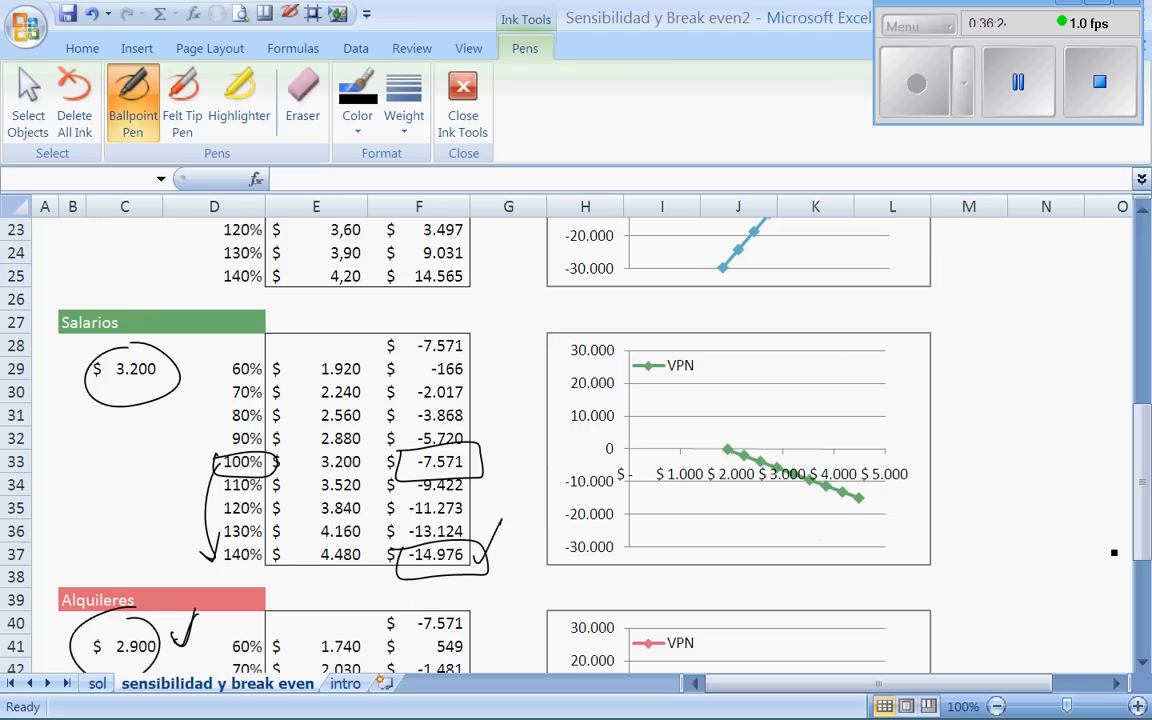
{"action": "left_click_drag", "start_coordinate": [130, 404], "coordinate": [119, 566]}
{"action": "left_click_drag", "start_coordinate": [113, 420], "coordinate": [143, 422]}
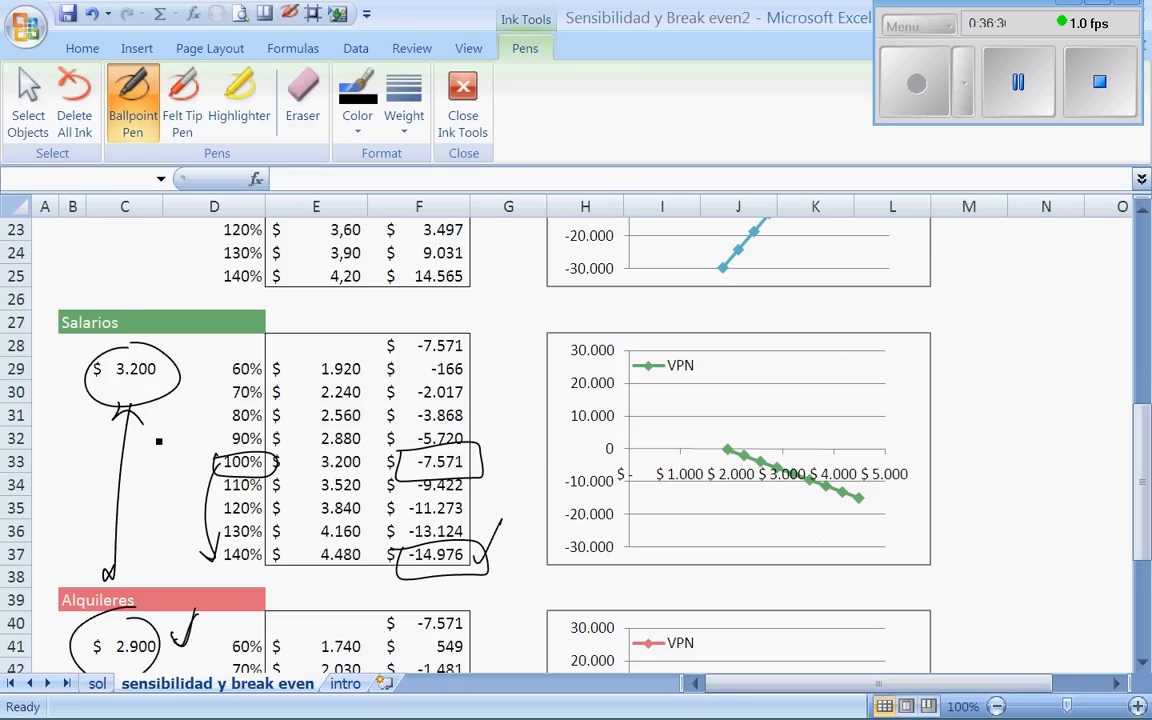
- On the sol sheet, outline Alquiler values E13:F13 in ink and draw arrows forward from column E to H and back to E
{"action": "left_click", "coordinate": [98, 683]}
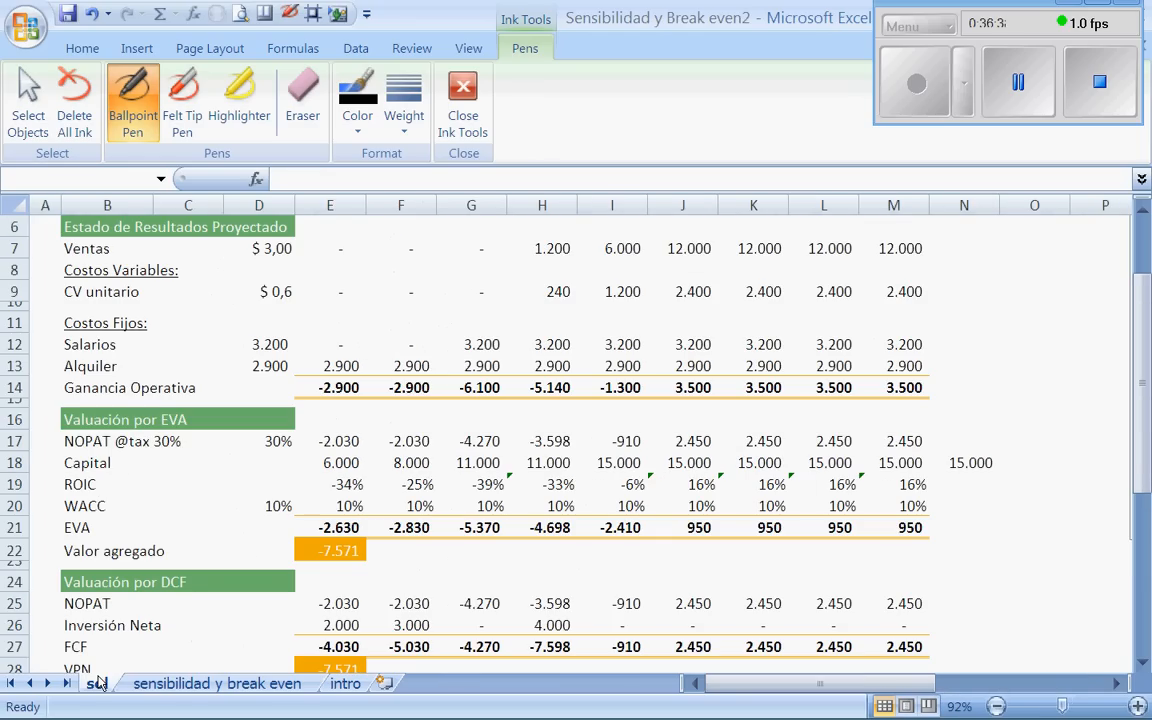
{"action": "mouse_move", "coordinate": [312, 357]}
{"action": "left_mouse_down"}
{"action": "mouse_move", "coordinate": [452, 383]}
{"action": "mouse_move", "coordinate": [323, 389]}
{"action": "left_mouse_up"}
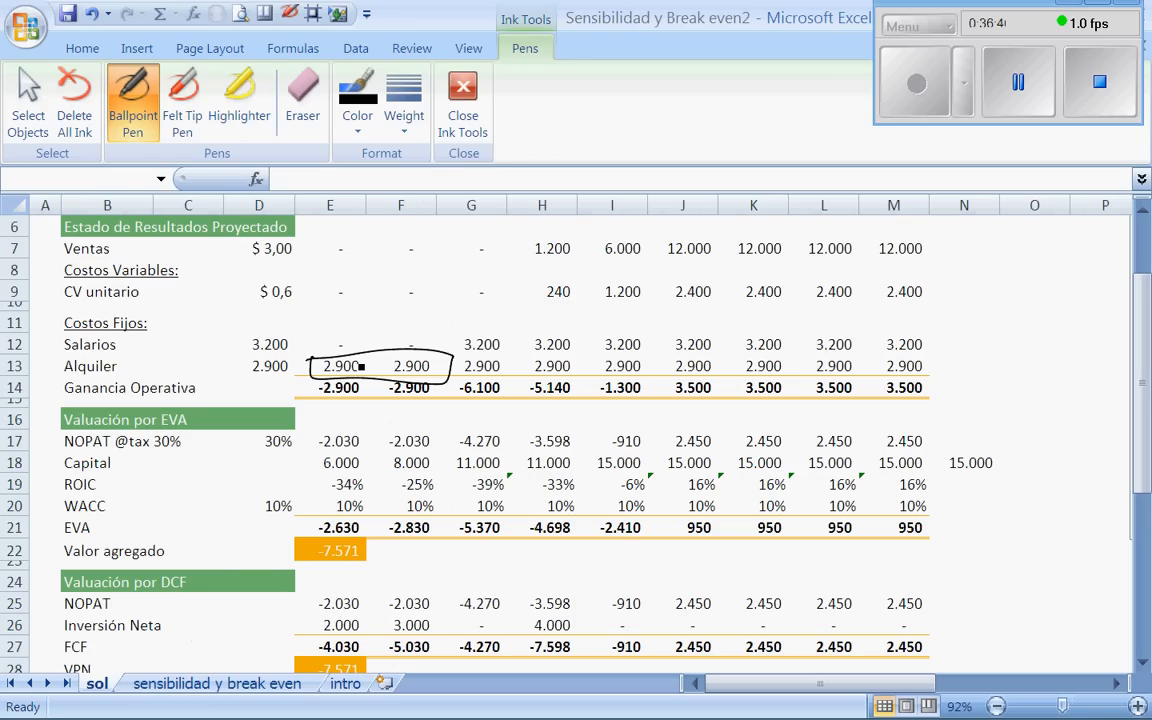
{"action": "left_click_drag", "start_coordinate": [340, 354], "coordinate": [492, 321]}
{"action": "left_click_drag", "start_coordinate": [420, 340], "coordinate": [497, 317]}
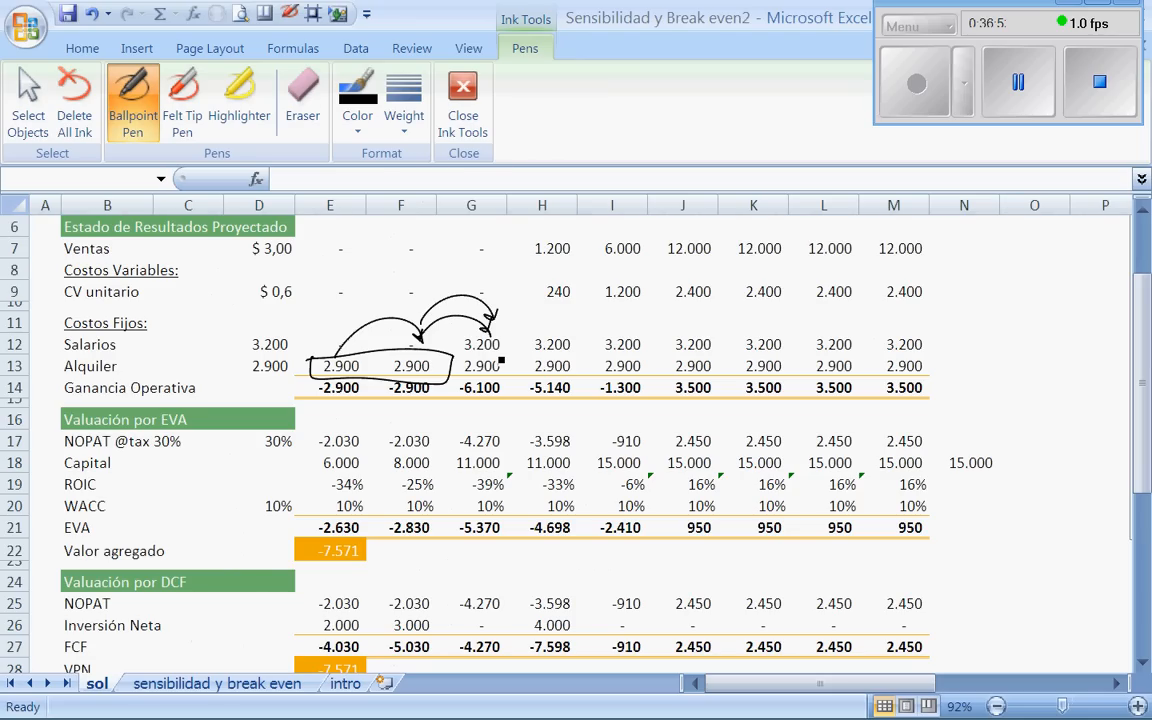
{"action": "left_click_drag", "start_coordinate": [488, 333], "coordinate": [556, 342]}
{"action": "left_click_drag", "start_coordinate": [490, 327], "coordinate": [560, 317]}
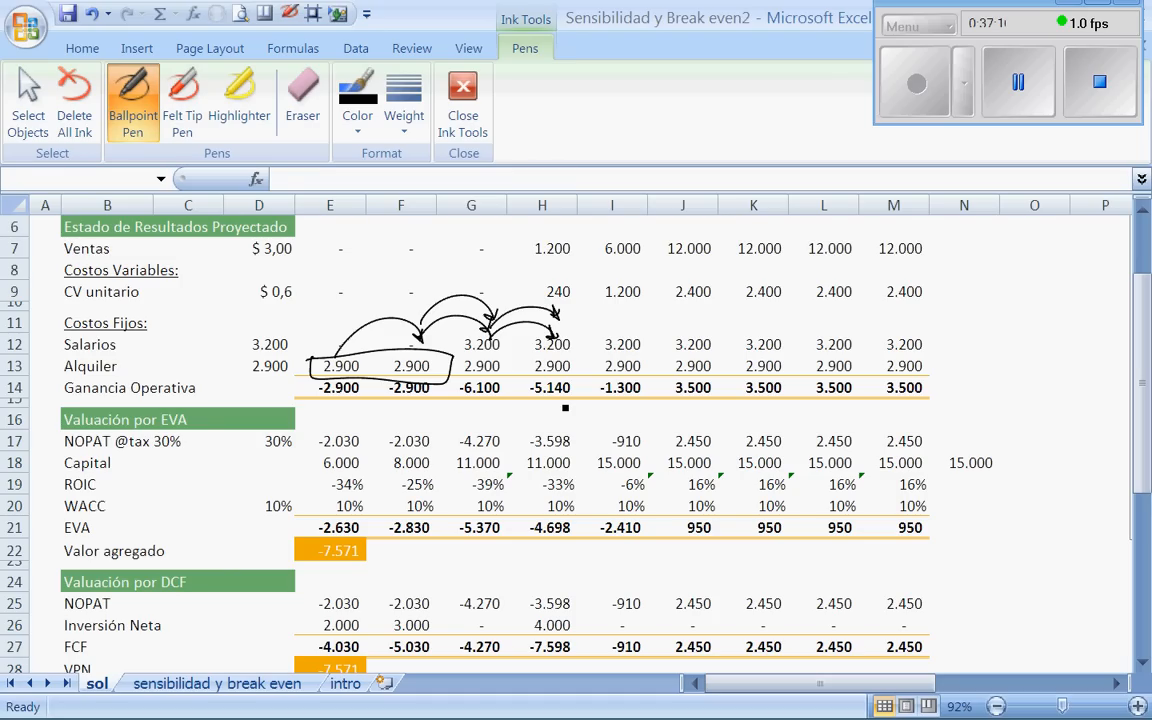
{"action": "left_click_drag", "start_coordinate": [556, 404], "coordinate": [315, 423]}
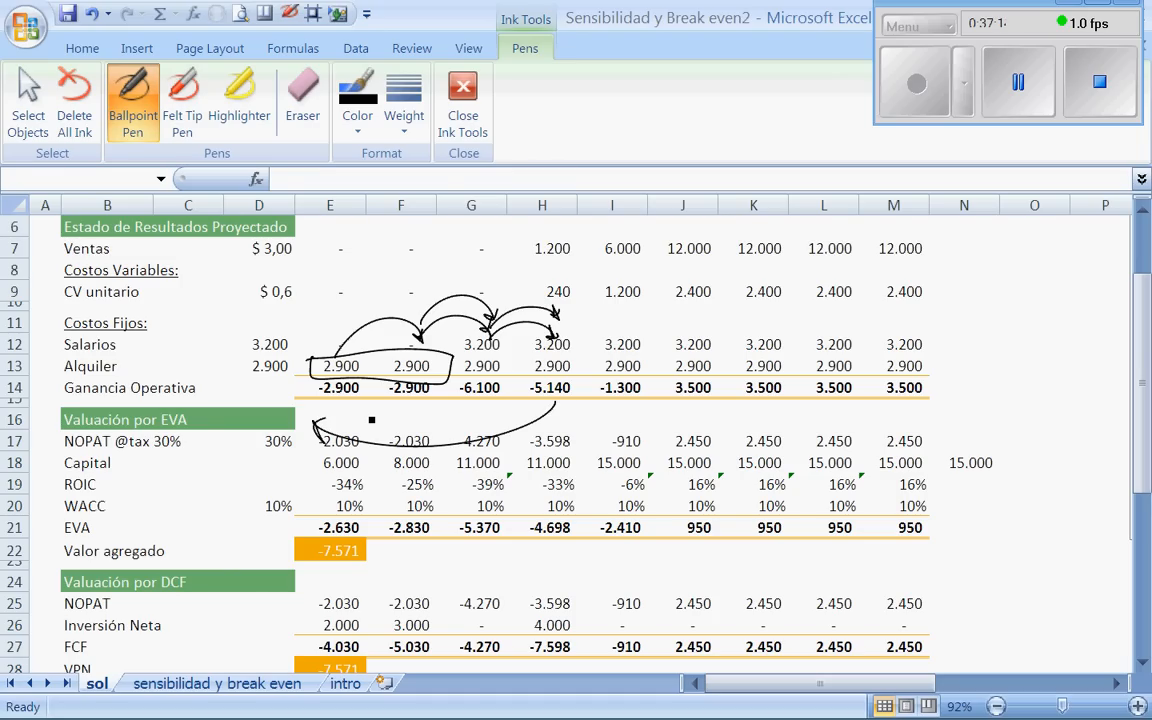
- Delete all ink annotations from the sensibilidad y break even sheet
{"action": "left_click", "coordinate": [268, 683]}
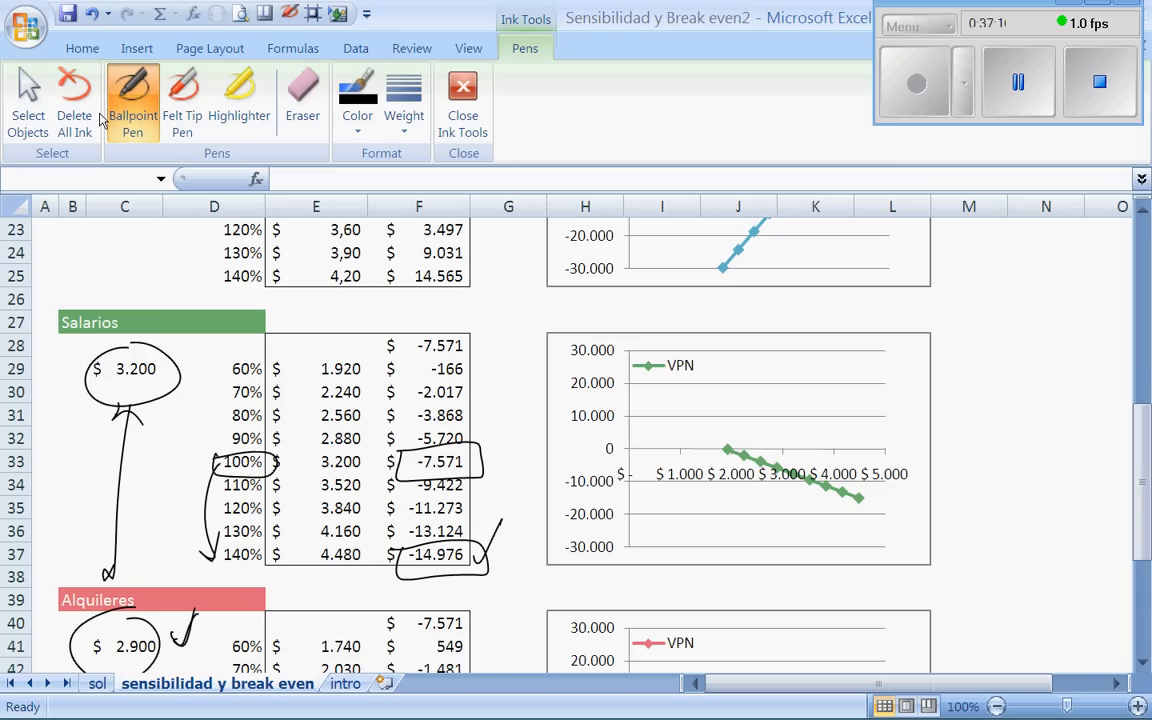
{"action": "left_click", "coordinate": [74, 100]}
{"action": "left_click", "coordinate": [928, 86]}
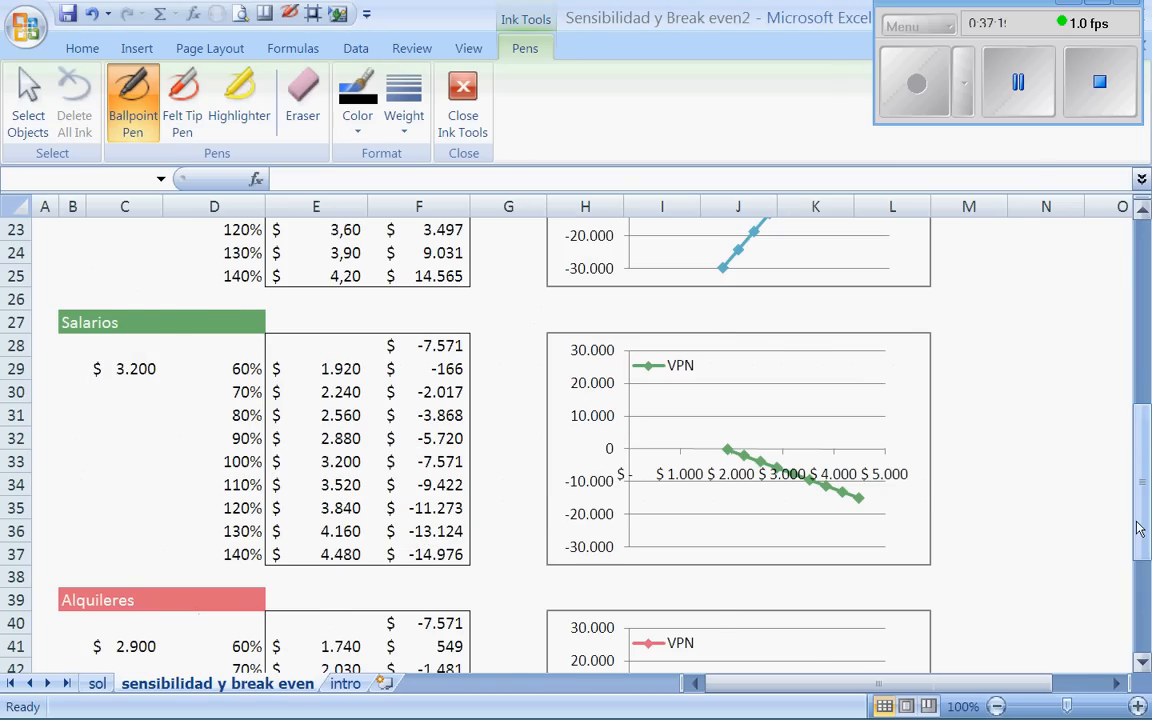
- Draw an upward arrow beside the precio chart's VPN line and a downward arrow beside the Salarios chart's VPN line
{"action": "left_click_drag", "start_coordinate": [1138, 528], "coordinate": [1145, 412]}
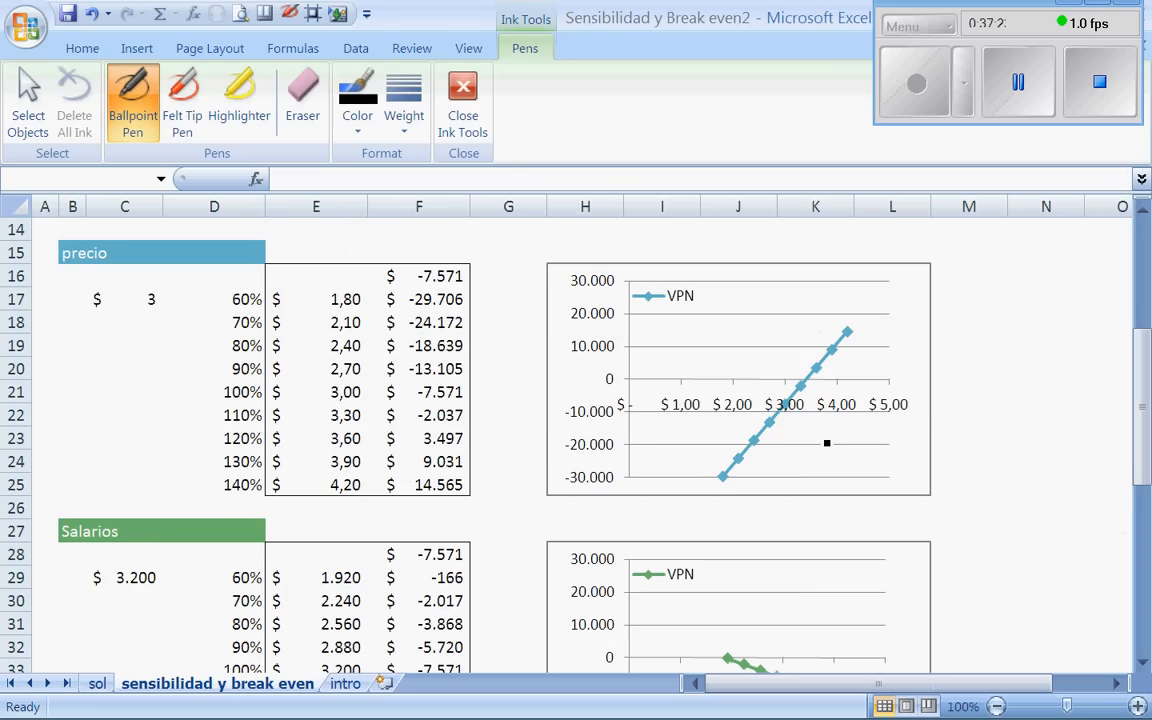
{"action": "left_click_drag", "start_coordinate": [792, 480], "coordinate": [883, 392]}
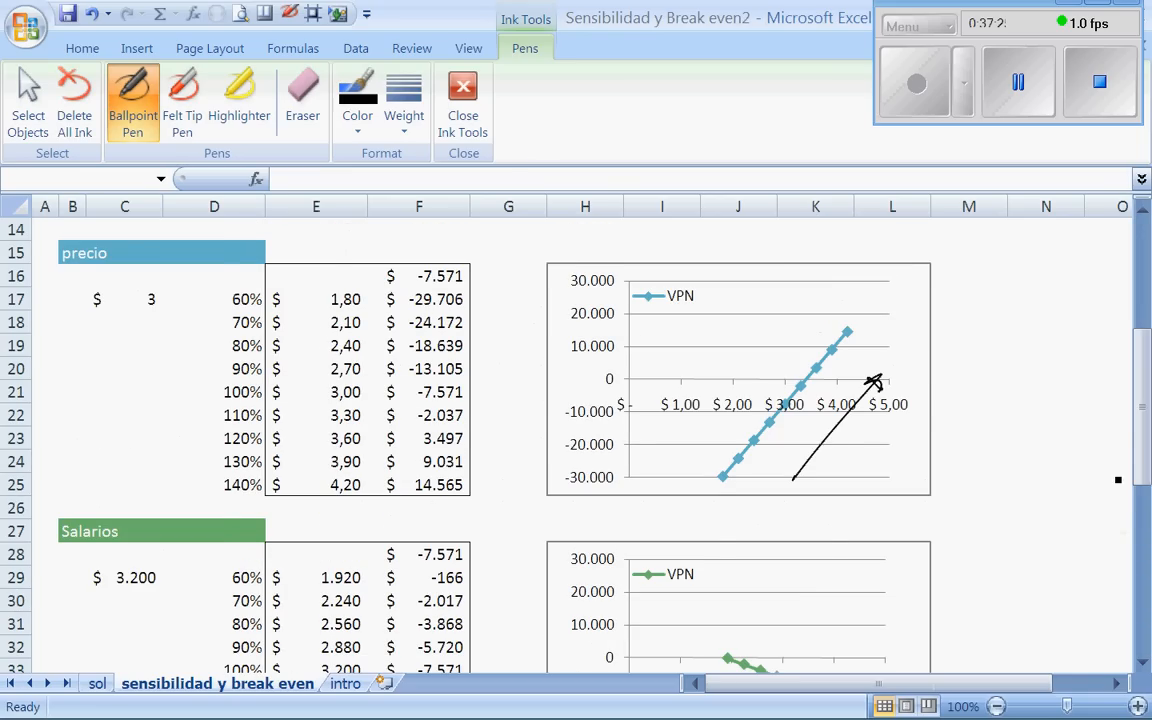
{"action": "left_click_drag", "start_coordinate": [1145, 430], "coordinate": [1148, 483]}
{"action": "mouse_move", "coordinate": [764, 485]}
{"action": "left_mouse_down"}
{"action": "mouse_move", "coordinate": [863, 535]}
{"action": "mouse_move", "coordinate": [856, 542]}
{"action": "left_mouse_up"}
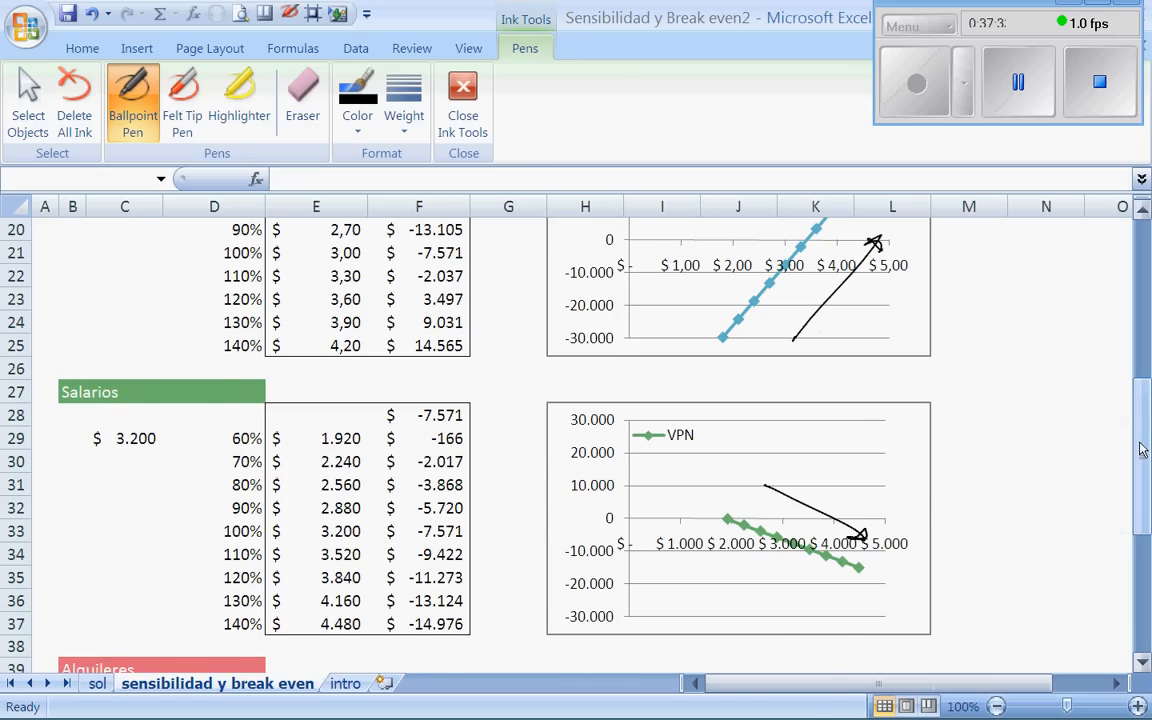
- Draw ink slope marks beneath the VPN lines of the precio chart and the Salarios chart
{"action": "left_click_drag", "start_coordinate": [1141, 449], "coordinate": [1128, 421]}
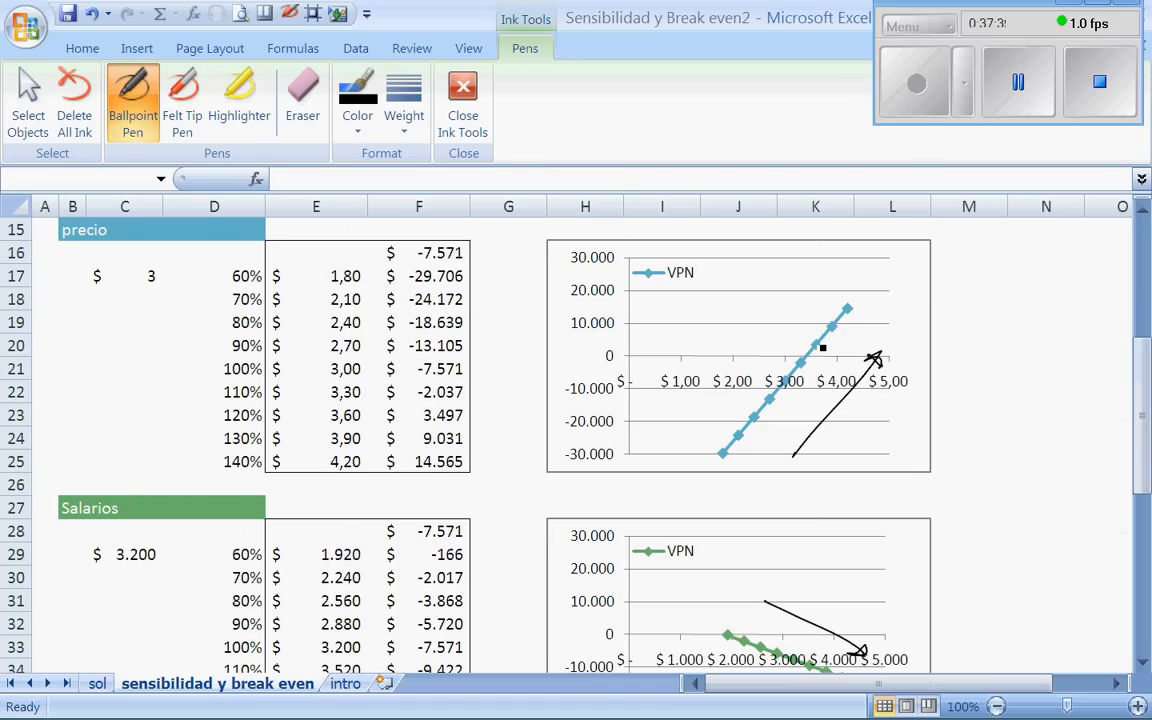
{"action": "left_click_drag", "start_coordinate": [822, 348], "coordinate": [806, 366]}
{"action": "left_click_drag", "start_coordinate": [764, 655], "coordinate": [776, 664]}
- In the precio table, circle the 100% label and its VPN, draw arrows toward 60% and 140%, and outline the VPN values in F17 and F25
{"action": "mouse_move", "coordinate": [1146, 437]}
{"action": "left_mouse_down"}
{"action": "mouse_move", "coordinate": [1146, 541]}
{"action": "mouse_move", "coordinate": [1146, 418]}
{"action": "left_mouse_up"}
{"action": "mouse_move", "coordinate": [465, 357]}
{"action": "left_mouse_down"}
{"action": "mouse_move", "coordinate": [432, 396]}
{"action": "mouse_move", "coordinate": [476, 367]}
{"action": "left_mouse_up"}
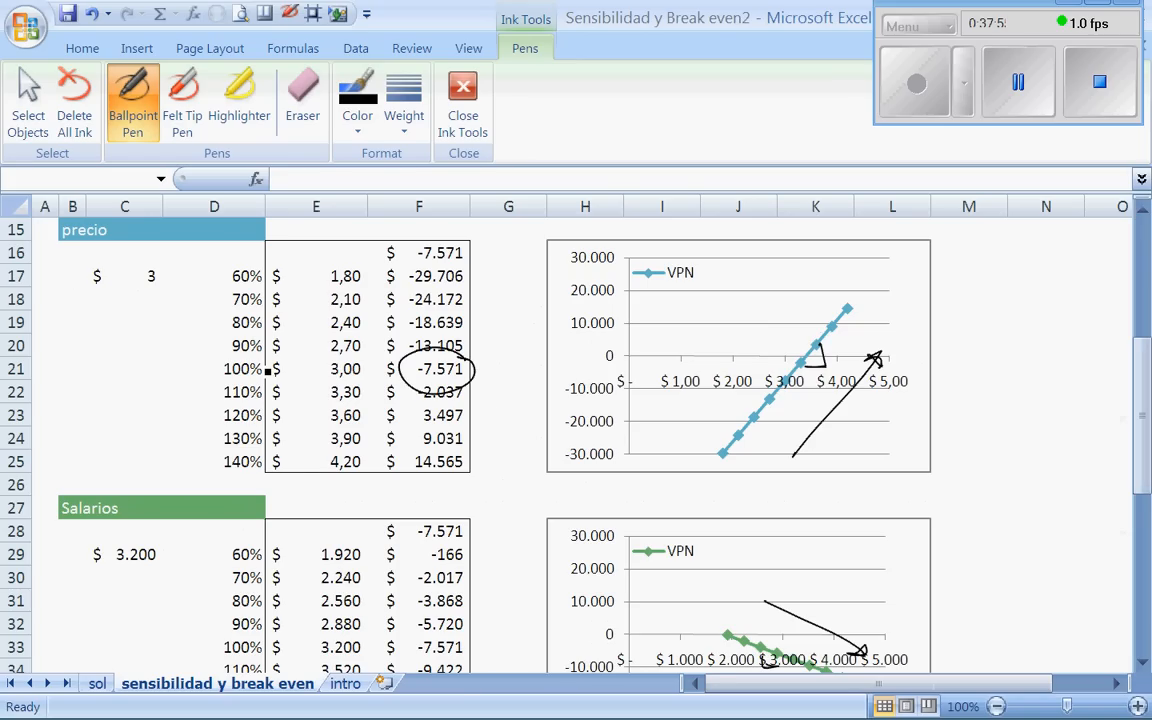
{"action": "mouse_move", "coordinate": [268, 369]}
{"action": "left_mouse_down"}
{"action": "mouse_move", "coordinate": [238, 355]}
{"action": "mouse_move", "coordinate": [211, 284]}
{"action": "left_mouse_up"}
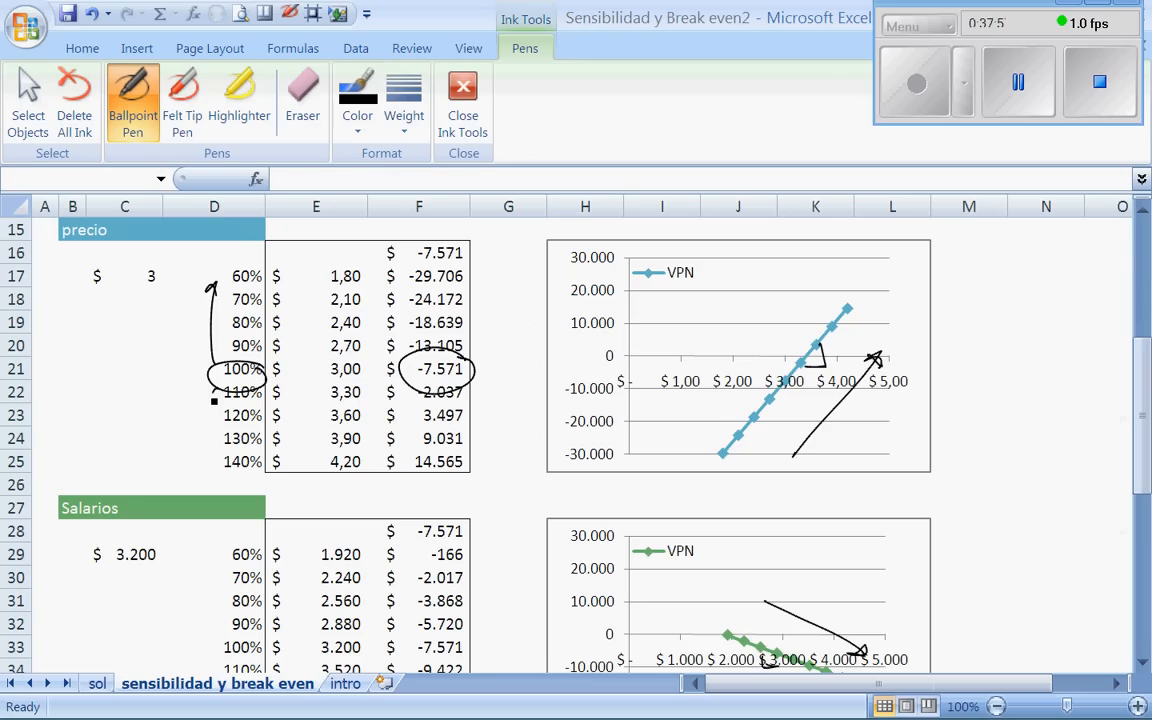
{"action": "left_click_drag", "start_coordinate": [213, 401], "coordinate": [203, 467]}
{"action": "mouse_move", "coordinate": [475, 372]}
{"action": "left_mouse_down"}
{"action": "mouse_move", "coordinate": [486, 290]}
{"action": "mouse_move", "coordinate": [408, 262]}
{"action": "left_mouse_up"}
{"action": "mouse_move", "coordinate": [410, 453]}
{"action": "left_mouse_down"}
{"action": "mouse_move", "coordinate": [438, 485]}
{"action": "mouse_move", "coordinate": [418, 449]}
{"action": "left_mouse_up"}
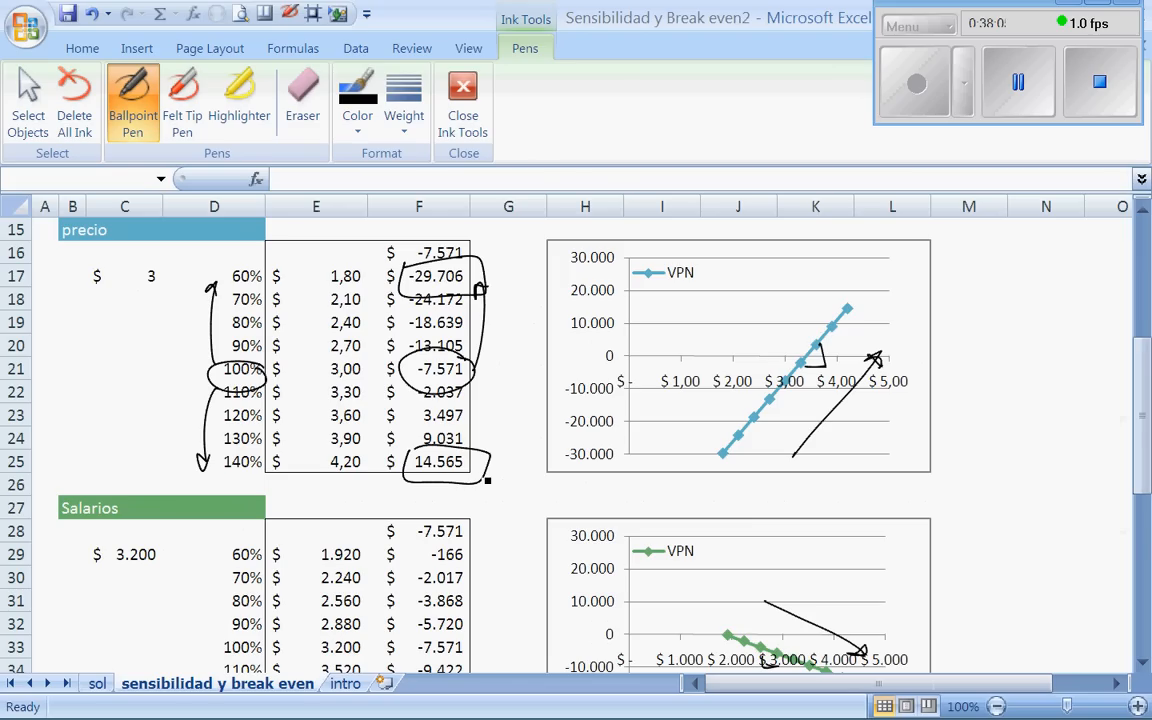
- In the Salarios table, outline the VPN in F33 and draw arrows from it to F29 and F37
{"action": "left_click_drag", "start_coordinate": [1145, 420], "coordinate": [1141, 466]}
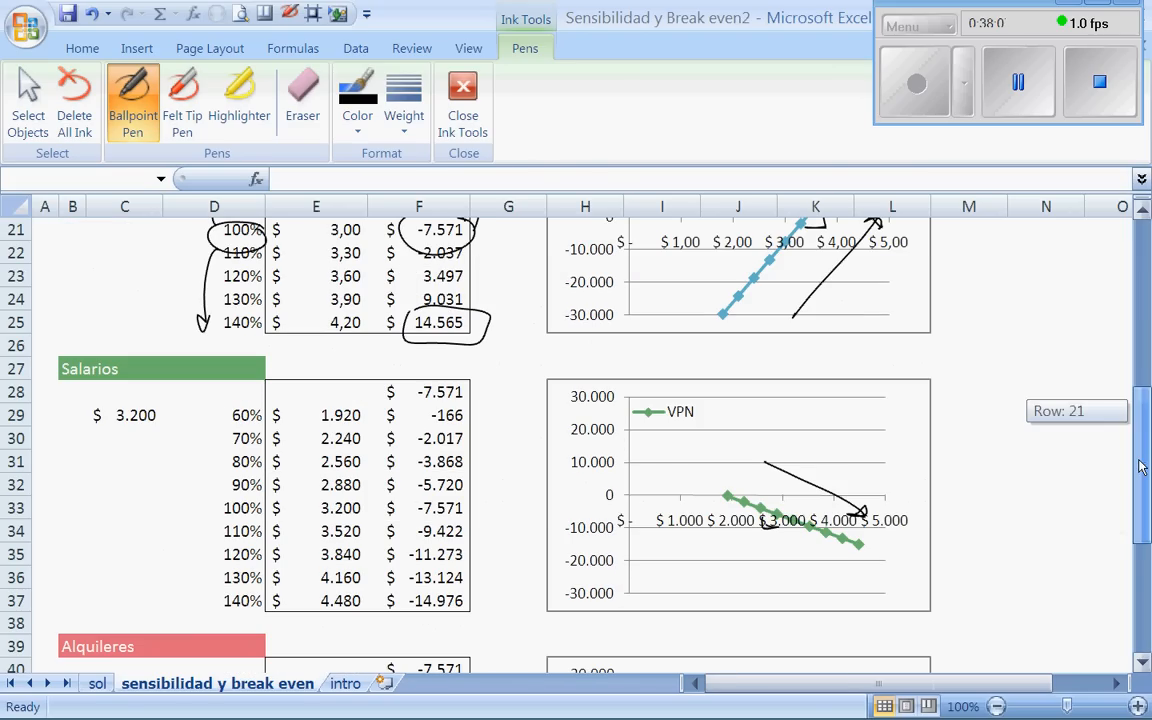
{"action": "mouse_move", "coordinate": [417, 515]}
{"action": "left_mouse_down"}
{"action": "mouse_move", "coordinate": [470, 497]}
{"action": "mouse_move", "coordinate": [486, 518]}
{"action": "mouse_move", "coordinate": [476, 425]}
{"action": "mouse_move", "coordinate": [484, 432]}
{"action": "left_mouse_up"}
{"action": "left_click_drag", "start_coordinate": [484, 524], "coordinate": [484, 591]}
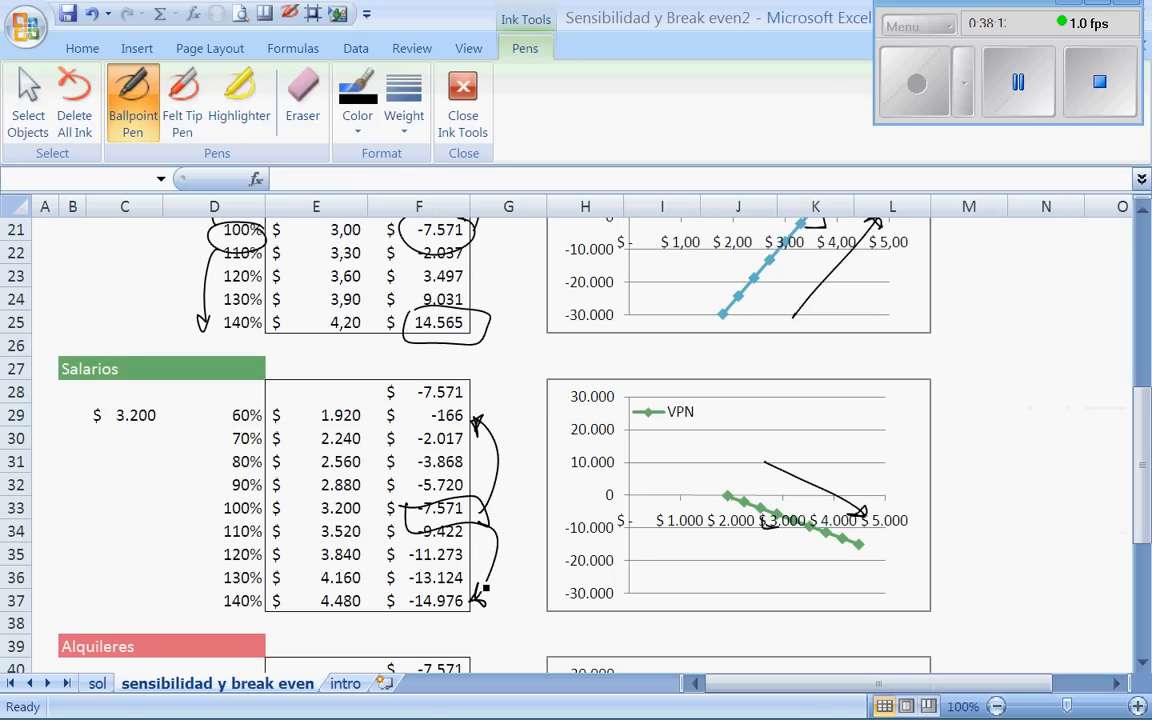
- Outline the VPN in F29, underline the base salary in C29, circle its 60% label, and retrace the arrow from F33 to F29
{"action": "left_click_drag", "start_coordinate": [404, 409], "coordinate": [478, 436]}
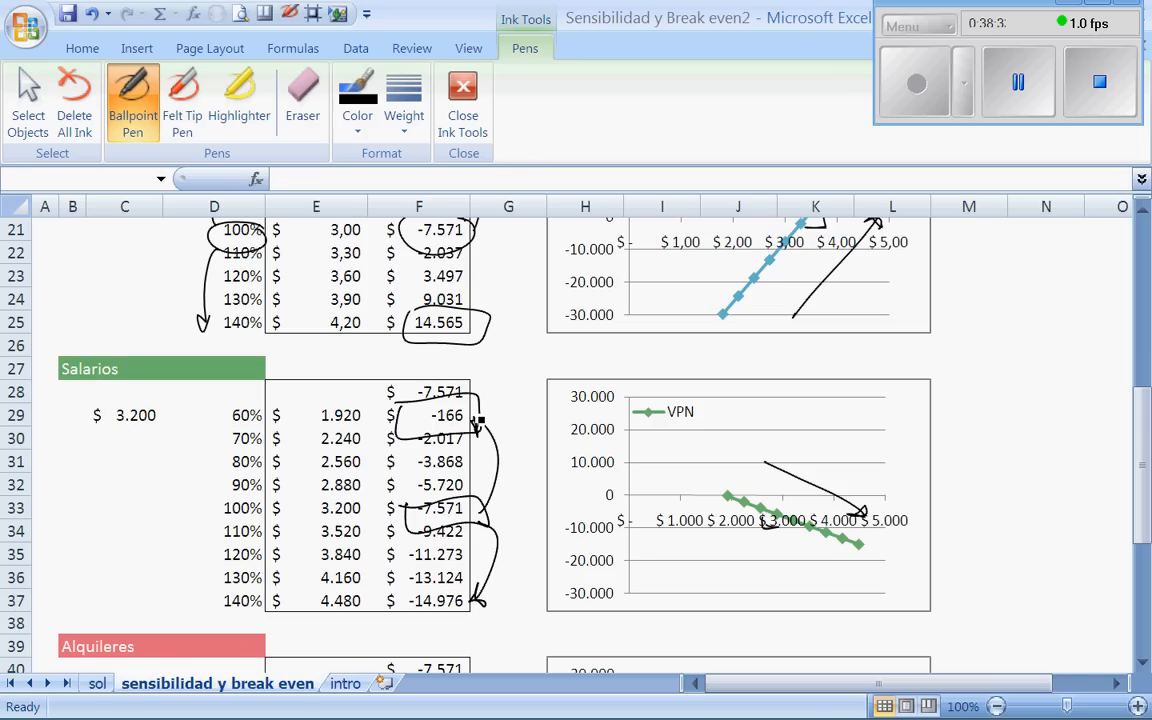
{"action": "left_click_drag", "start_coordinate": [78, 429], "coordinate": [170, 434]}
{"action": "left_click_drag", "start_coordinate": [238, 401], "coordinate": [237, 438]}
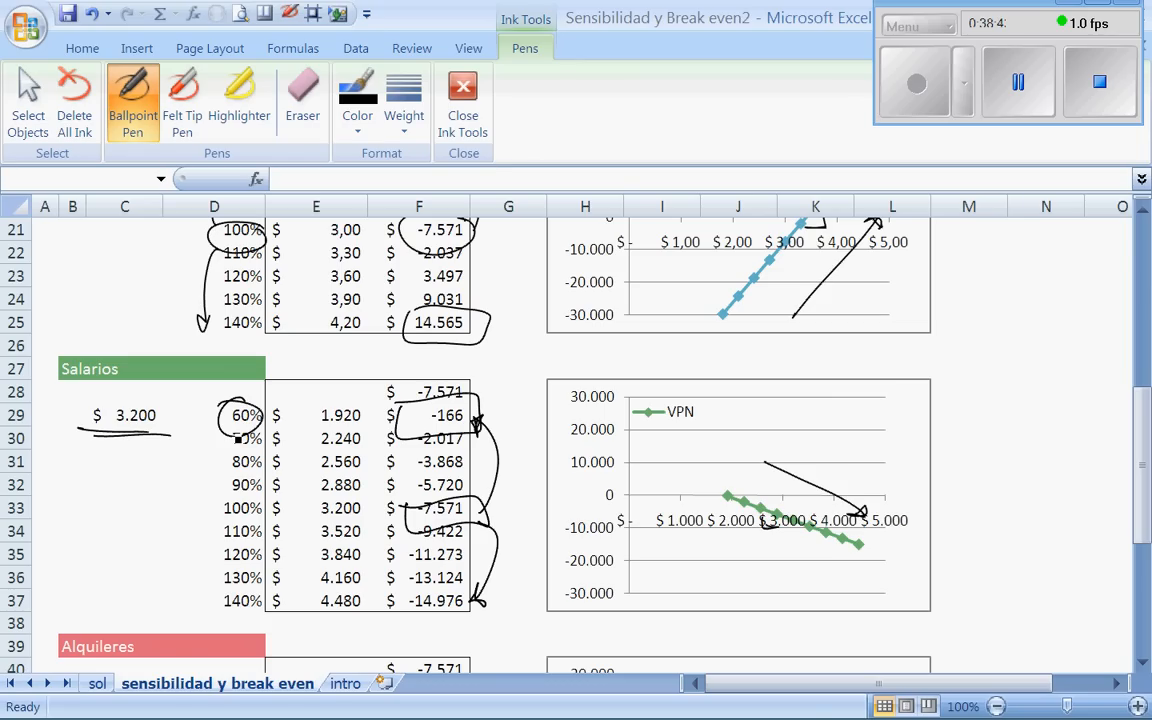
{"action": "mouse_move", "coordinate": [465, 492]}
{"action": "left_mouse_down"}
{"action": "mouse_move", "coordinate": [488, 506]}
{"action": "mouse_move", "coordinate": [479, 423]}
{"action": "left_mouse_up"}
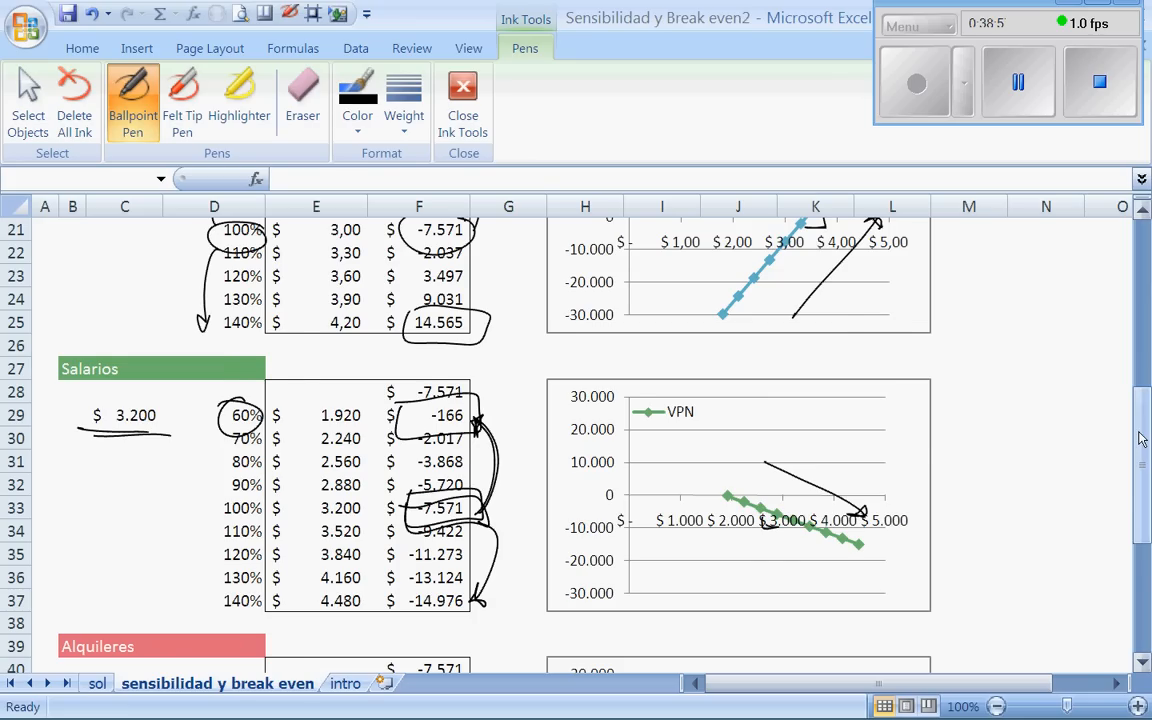
- In the Alquileres section, outline the base rent in C41 and mark the 100% row in ink with arrows up to the 60% row's percentage and VPN
{"action": "left_click_drag", "start_coordinate": [1141, 438], "coordinate": [1135, 500]}
{"action": "mouse_move", "coordinate": [88, 466]}
{"action": "left_mouse_down"}
{"action": "mouse_move", "coordinate": [97, 509]}
{"action": "mouse_move", "coordinate": [86, 466]}
{"action": "left_mouse_up"}
{"action": "mouse_move", "coordinate": [463, 581]}
{"action": "left_mouse_down"}
{"action": "mouse_move", "coordinate": [437, 554]}
{"action": "mouse_move", "coordinate": [478, 482]}
{"action": "mouse_move", "coordinate": [455, 478]}
{"action": "left_mouse_up"}
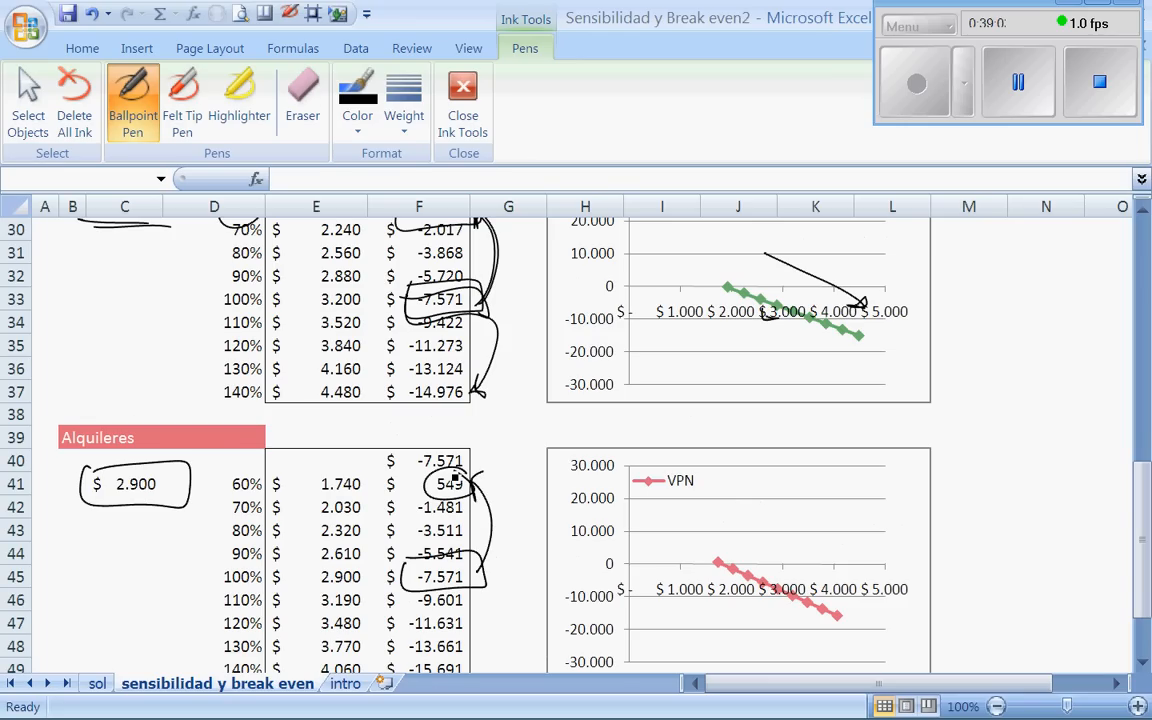
{"action": "left_click_drag", "start_coordinate": [203, 569], "coordinate": [272, 597]}
{"action": "mouse_move", "coordinate": [193, 566]}
{"action": "left_mouse_down"}
{"action": "mouse_move", "coordinate": [283, 575]}
{"action": "mouse_move", "coordinate": [258, 484]}
{"action": "left_mouse_up"}
{"action": "left_click_drag", "start_coordinate": [422, 492], "coordinate": [481, 489]}
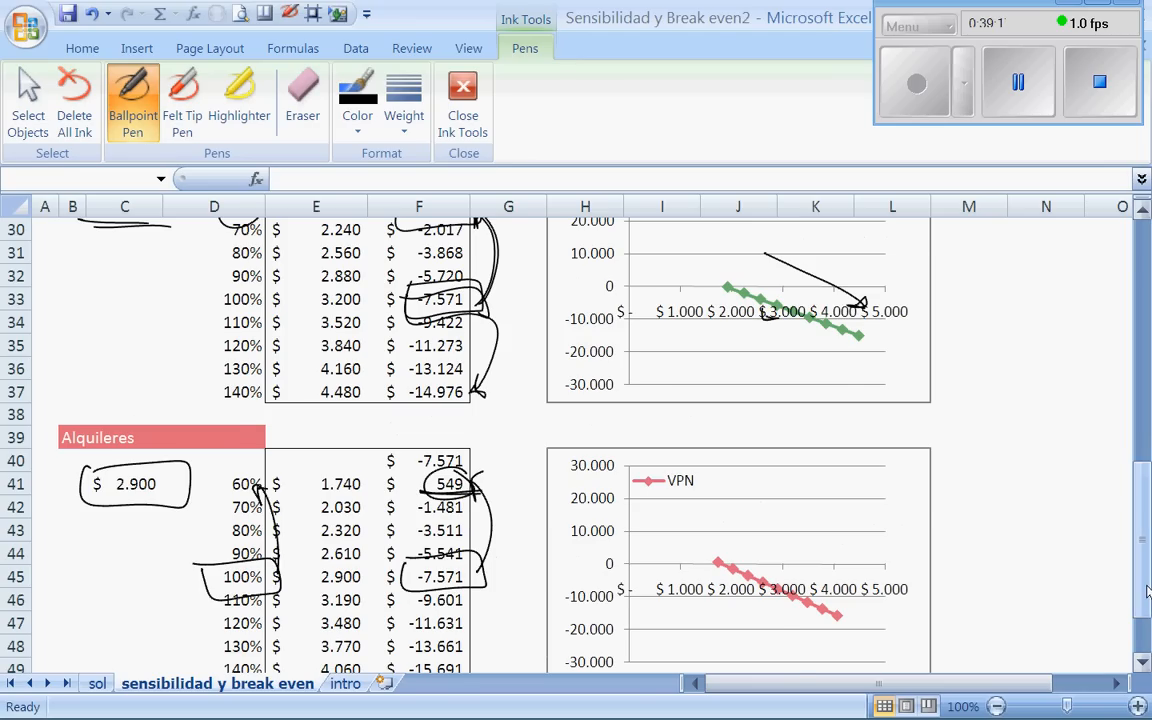
- Mark the precio chart's vertical axis with an arrow and a brace, and circle its 30.000 and -30.000 limits
{"action": "left_click_drag", "start_coordinate": [1147, 592], "coordinate": [1138, 523]}
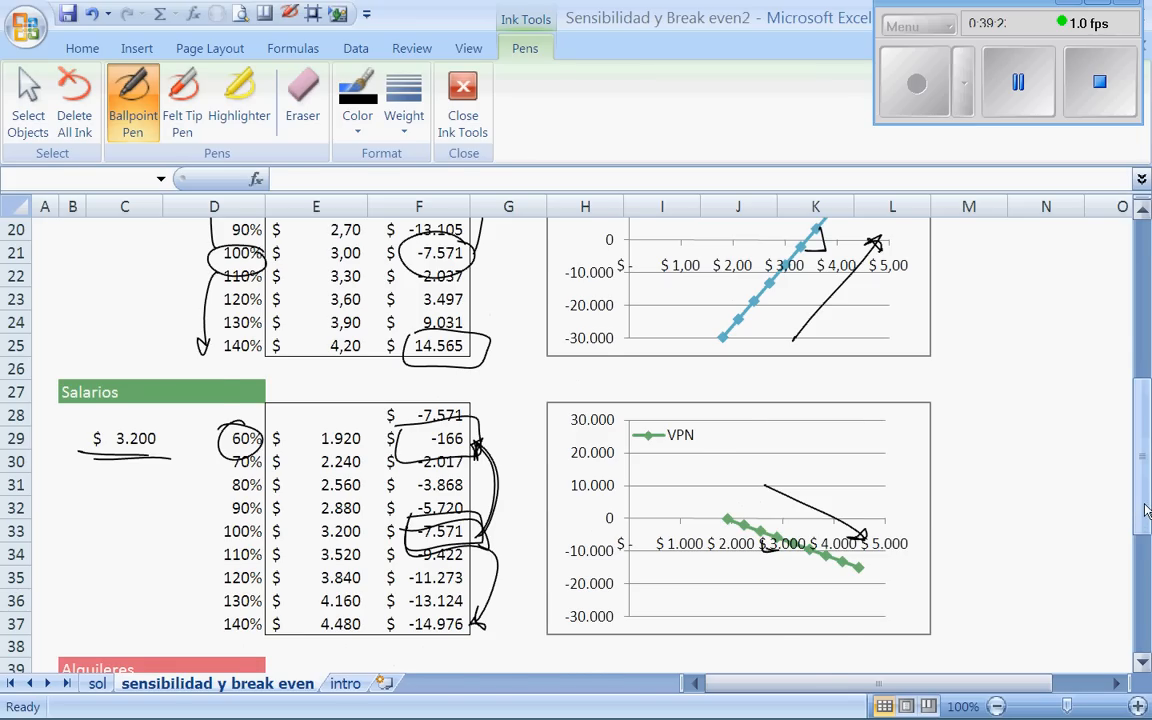
{"action": "left_click_drag", "start_coordinate": [1146, 510], "coordinate": [1145, 476]}
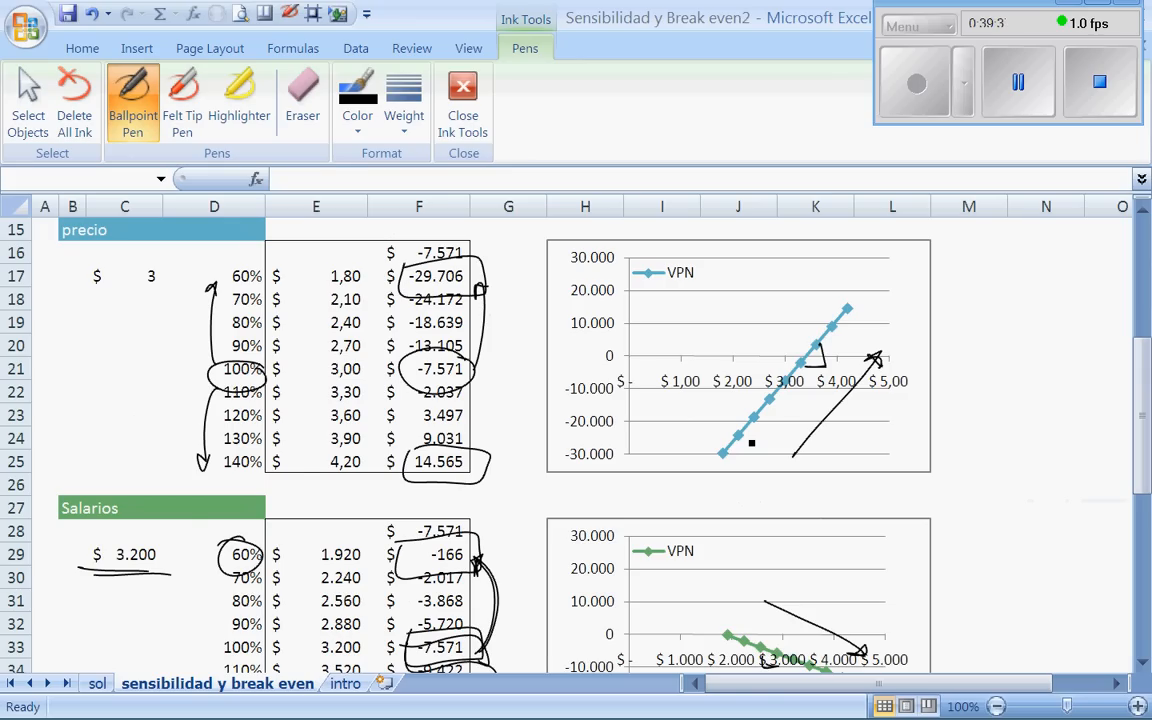
{"action": "left_click_drag", "start_coordinate": [622, 259], "coordinate": [645, 466]}
{"action": "left_click_drag", "start_coordinate": [556, 251], "coordinate": [563, 500]}
{"action": "mouse_move", "coordinate": [625, 245]}
{"action": "left_mouse_down"}
{"action": "mouse_move", "coordinate": [607, 242]}
{"action": "mouse_move", "coordinate": [633, 262]}
{"action": "left_mouse_up"}
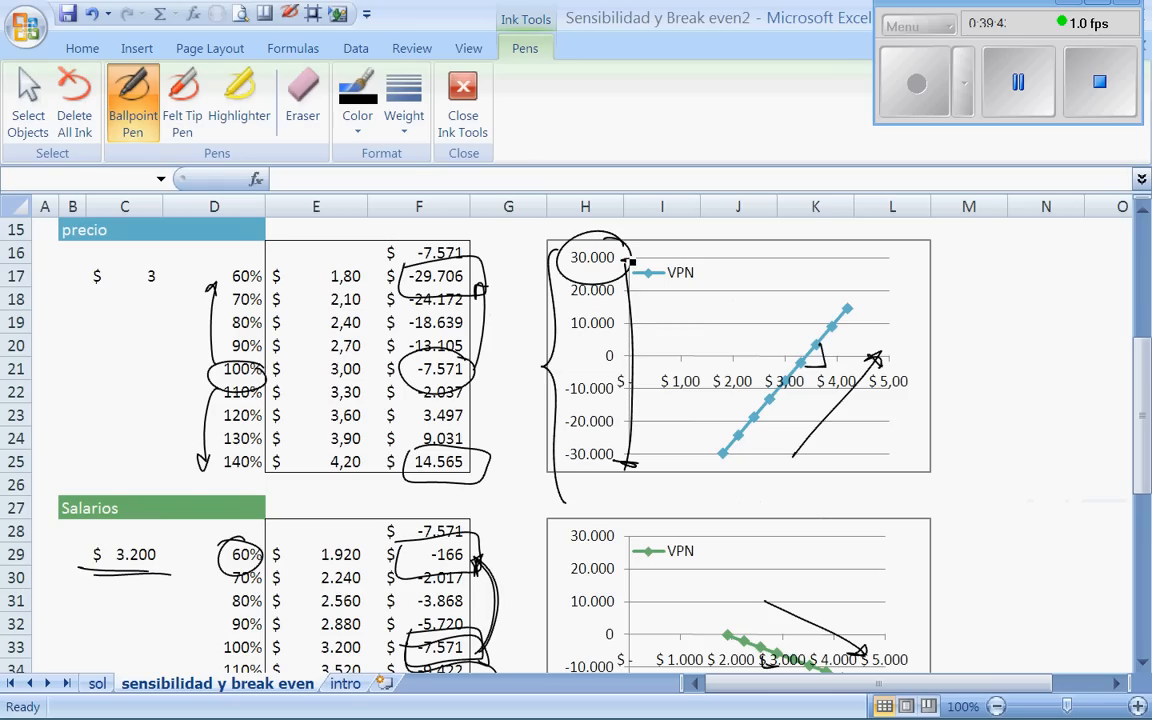
{"action": "mouse_move", "coordinate": [621, 450]}
{"action": "left_mouse_down"}
{"action": "mouse_move", "coordinate": [561, 451]}
{"action": "mouse_move", "coordinate": [621, 456]}
{"action": "left_mouse_up"}
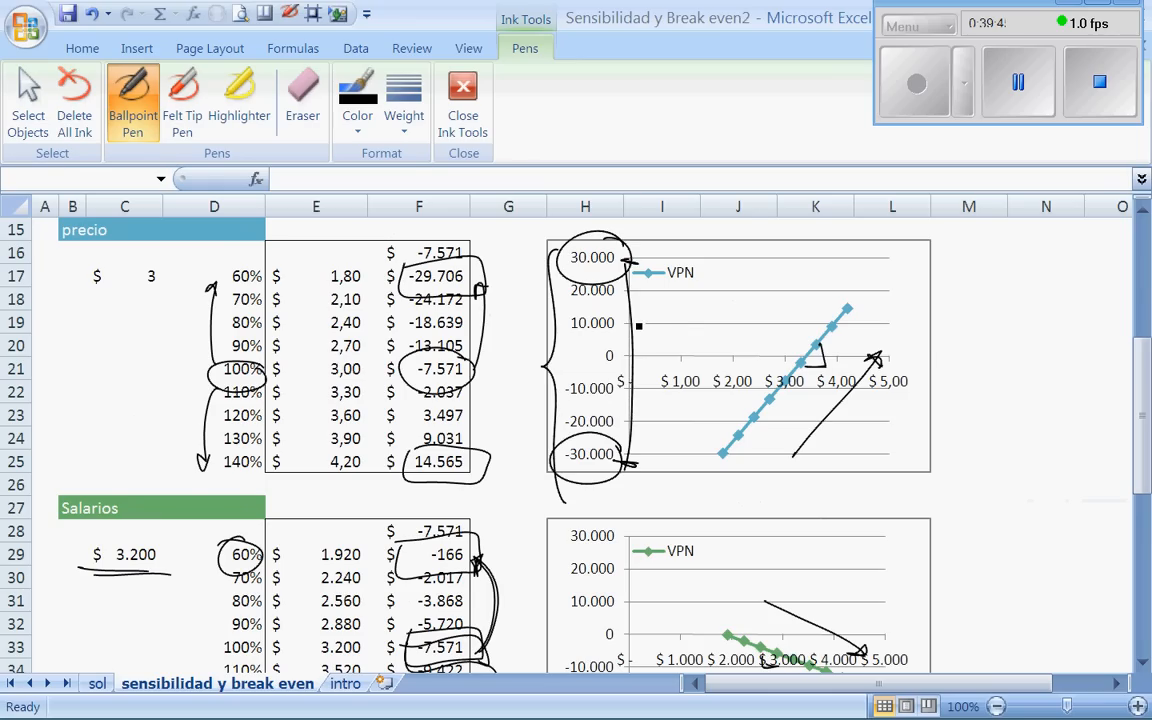
- Circle the 30.000 and -30.000 limits on the Salarios chart's vertical axis and draw an arrow between them
{"action": "scroll", "coordinate": [1114, 380], "scroll_direction": "down", "scroll_amount": 3}
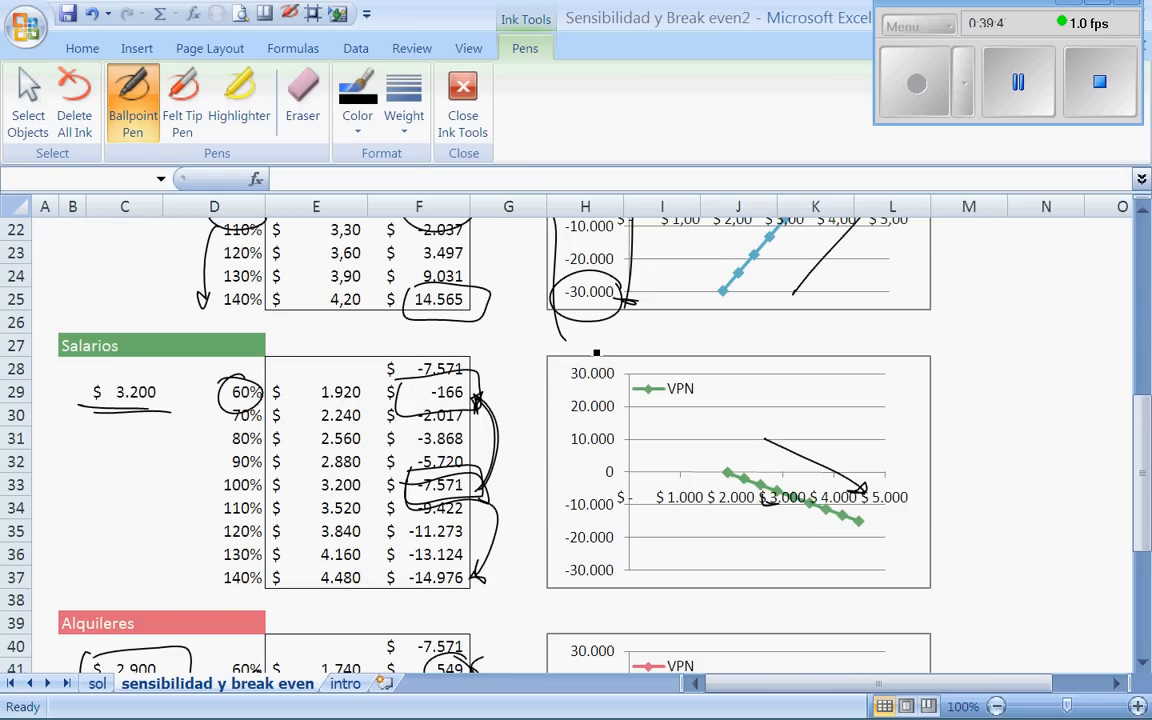
{"action": "left_click_drag", "start_coordinate": [598, 344], "coordinate": [600, 346]}
{"action": "mouse_move", "coordinate": [625, 572]}
{"action": "left_mouse_down"}
{"action": "mouse_move", "coordinate": [590, 556]}
{"action": "mouse_move", "coordinate": [625, 575]}
{"action": "left_mouse_up"}
{"action": "left_click_drag", "start_coordinate": [562, 395], "coordinate": [570, 548]}
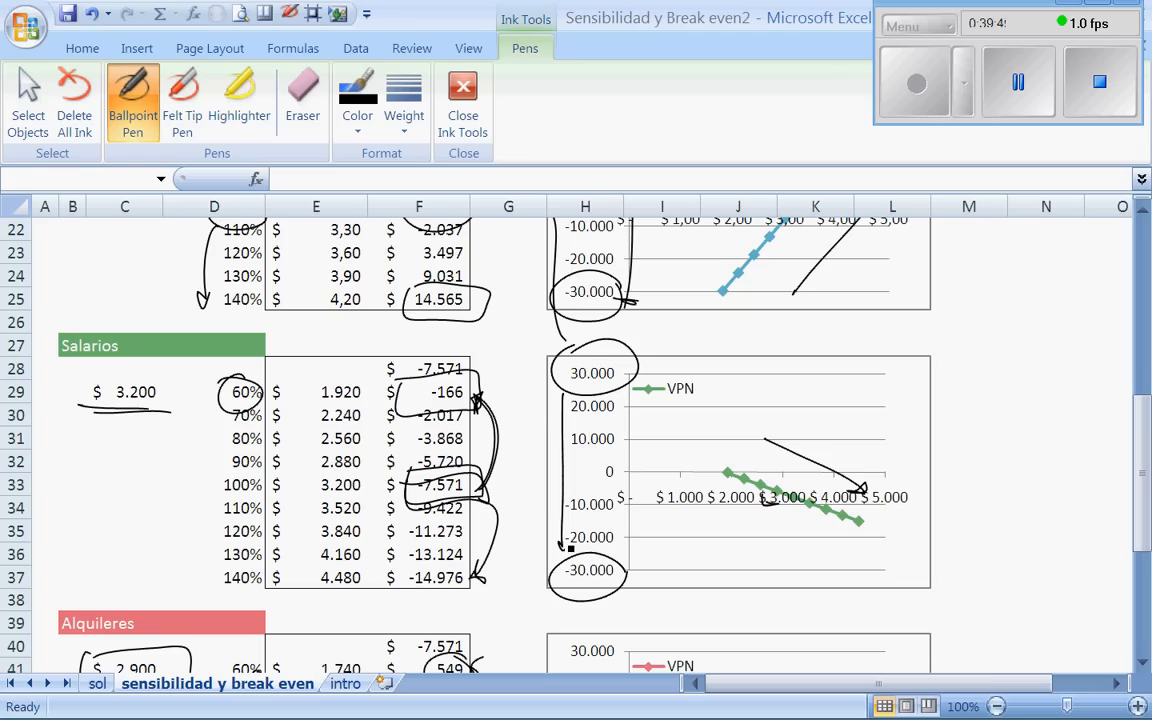
{"action": "left_click_drag", "start_coordinate": [558, 391], "coordinate": [546, 417]}
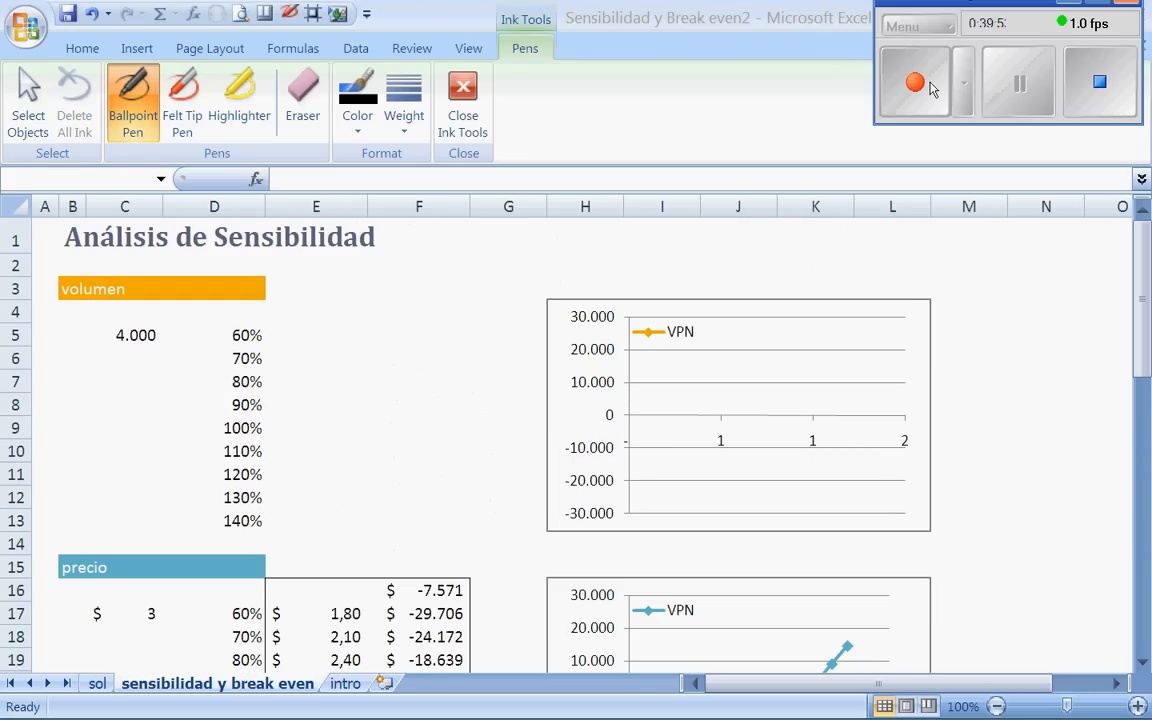
- On the intro sheet, draw check marks beside items 5 and 6, Análisis de Sensibilidad and Análisis de Punto de Equilibrio
{"action": "left_click", "coordinate": [931, 89]}
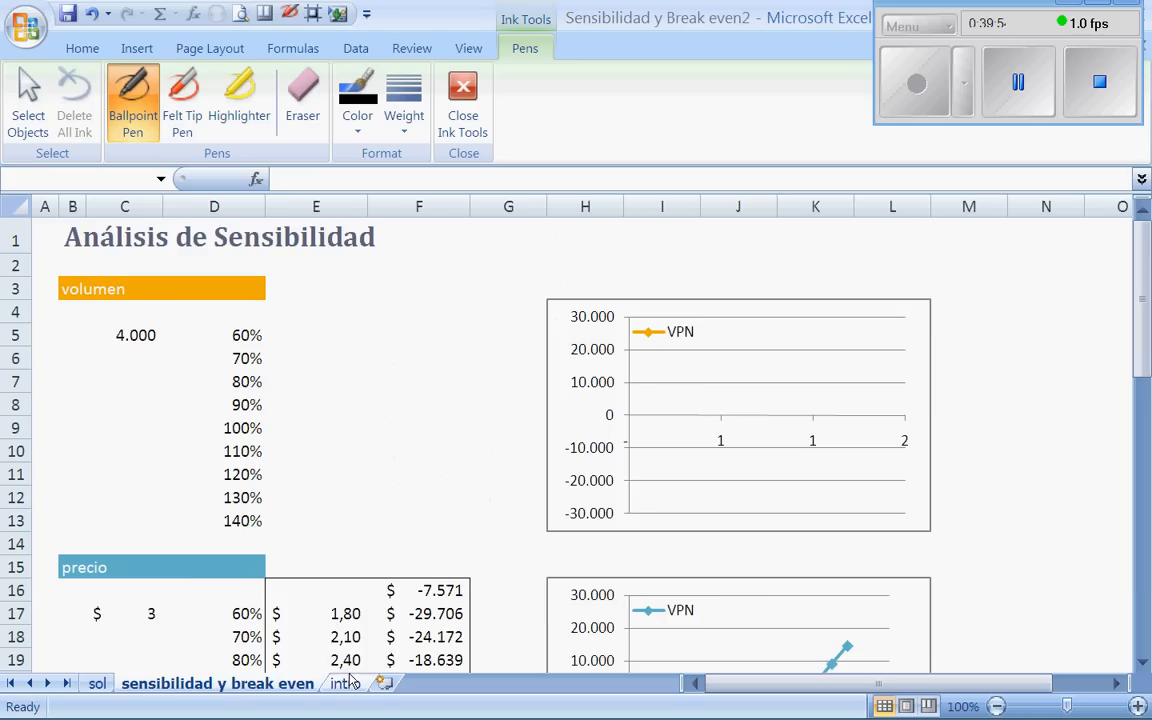
{"action": "left_click", "coordinate": [346, 683]}
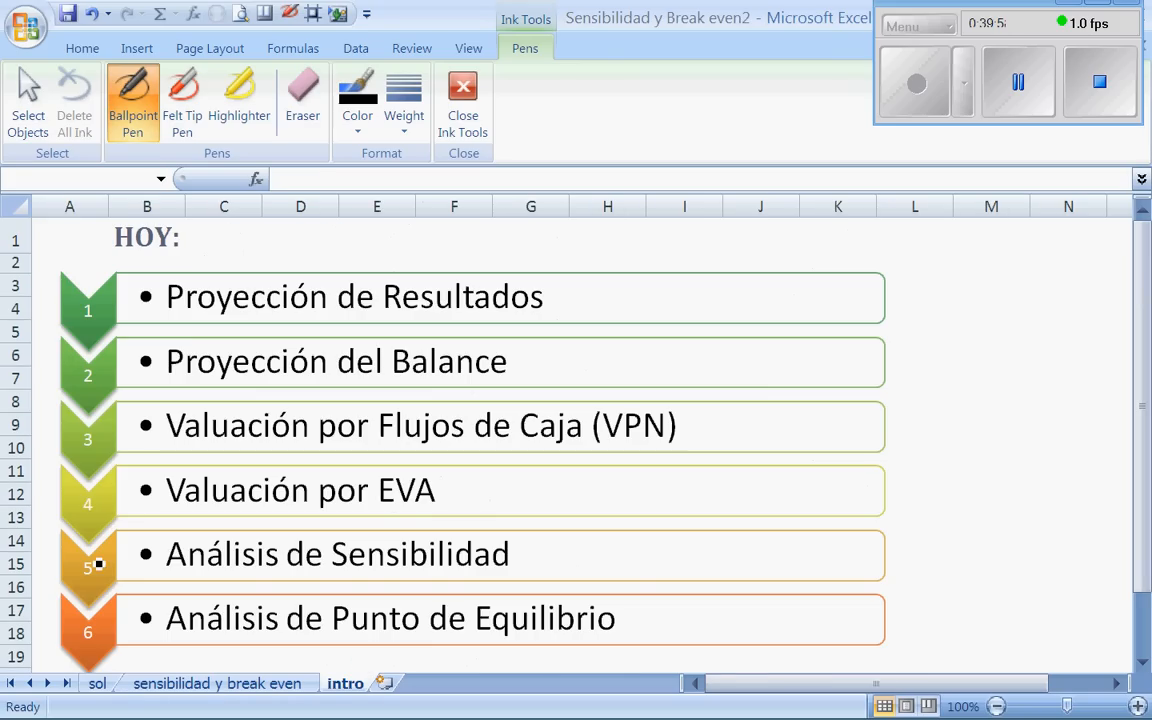
{"action": "left_click_drag", "start_coordinate": [99, 564], "coordinate": [129, 502]}
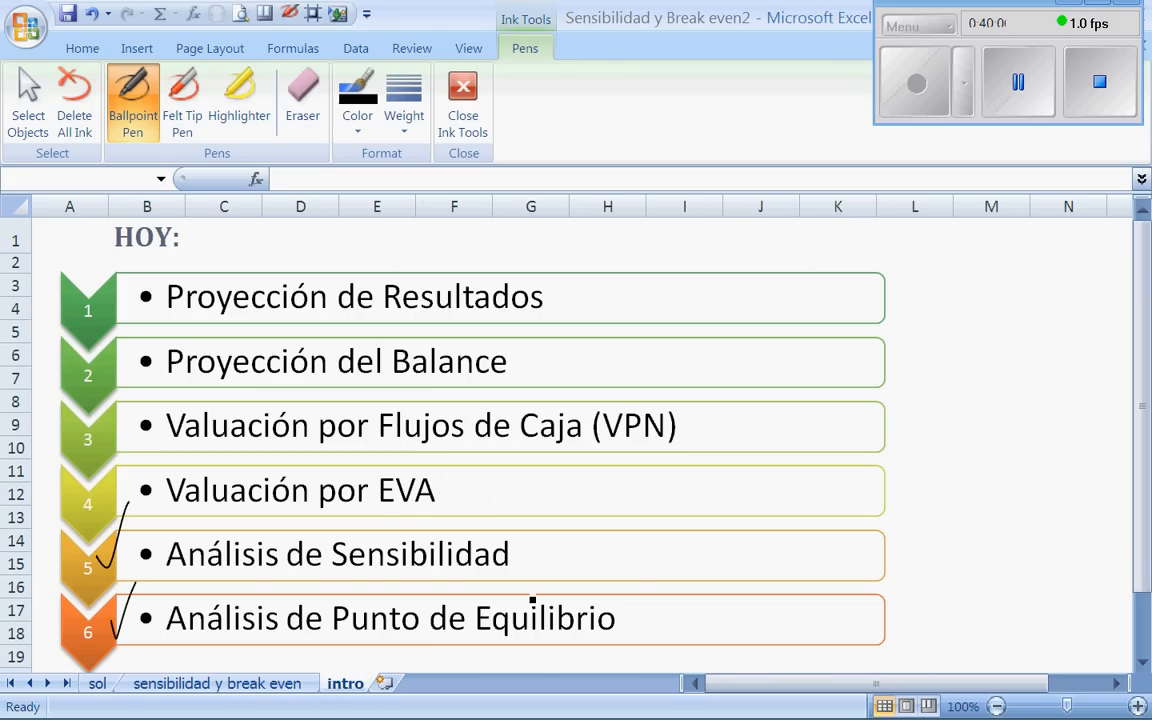
{"action": "mouse_move", "coordinate": [515, 548]}
{"action": "left_mouse_down"}
{"action": "mouse_move", "coordinate": [564, 600]}
{"action": "mouse_move", "coordinate": [575, 577]}
{"action": "left_mouse_up"}
- Leave ink mode on the sensibilidad y break even sheet and name the base volume cell C5 "volumen"
{"action": "key", "text": "ctrl+Page_Up"}
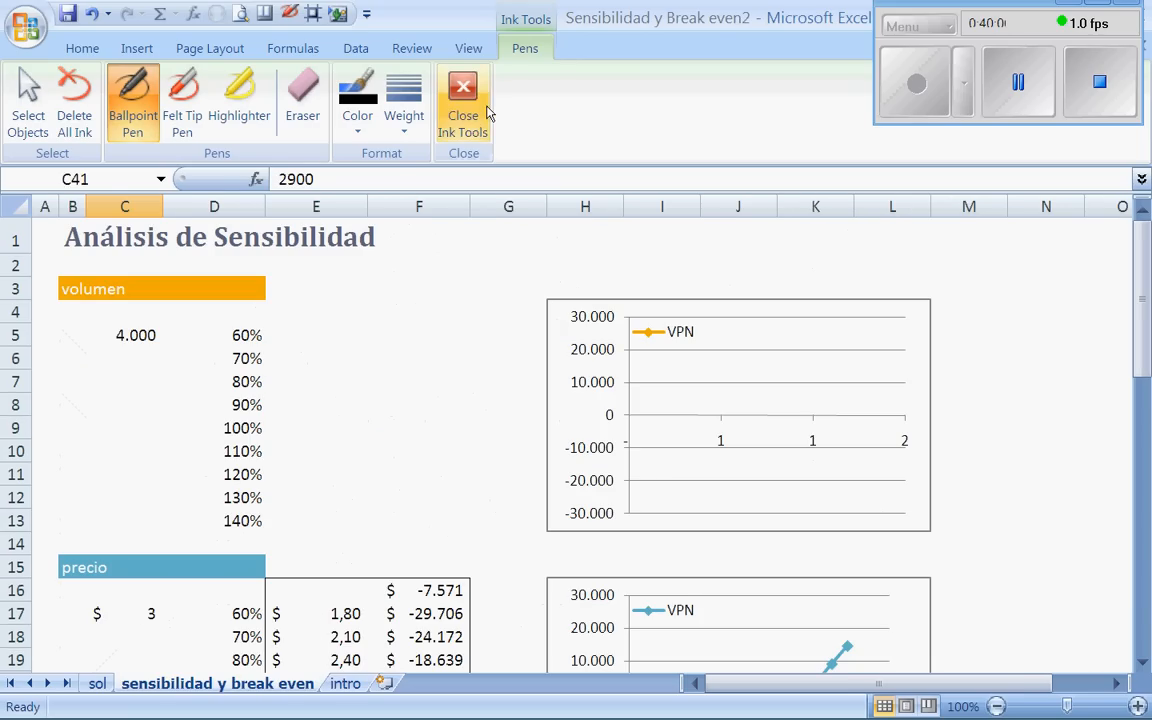
{"action": "left_click", "coordinate": [465, 100]}
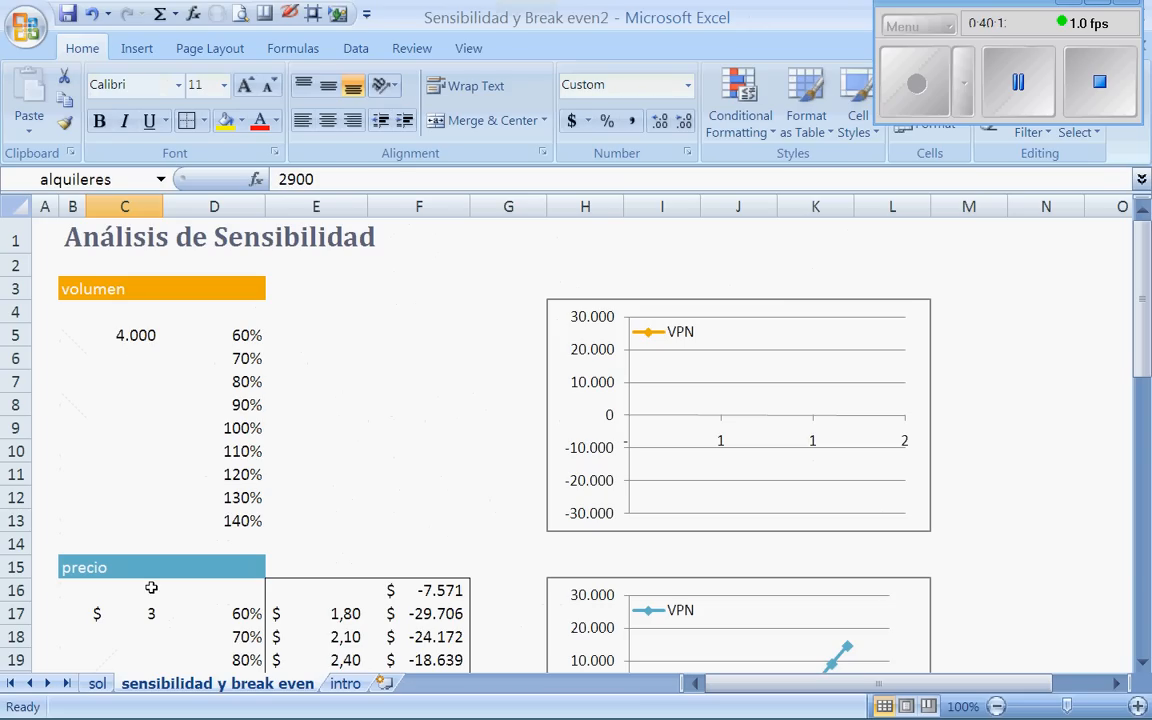
{"action": "left_click", "coordinate": [148, 337]}
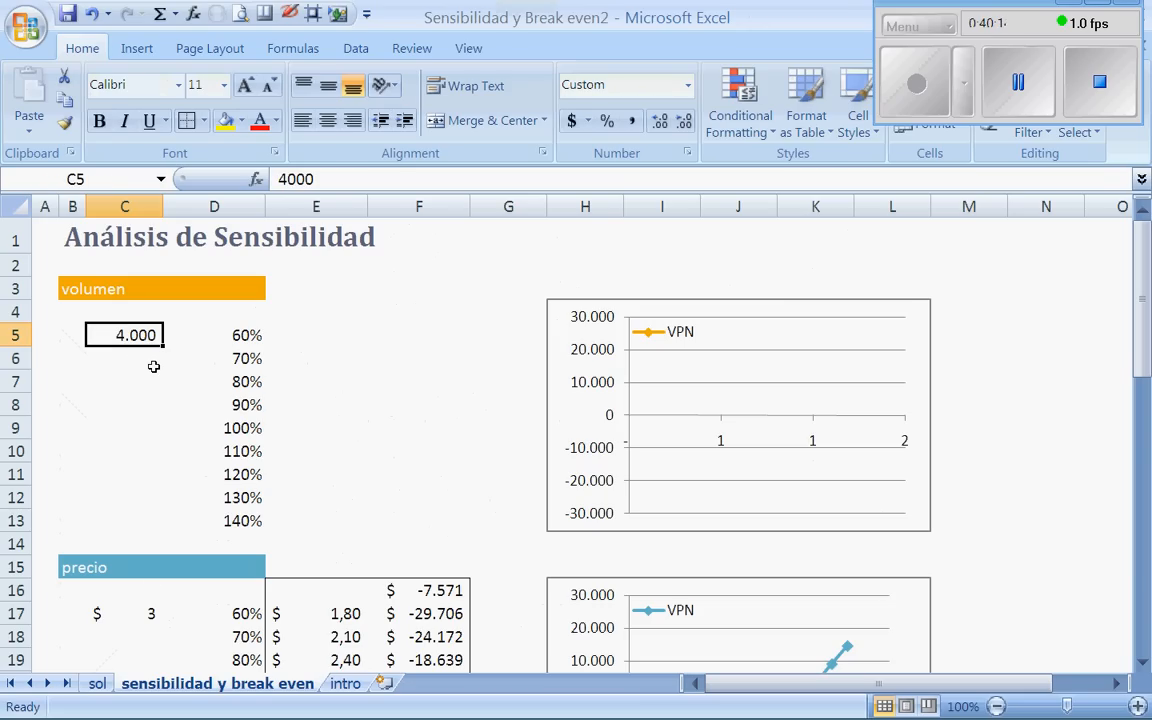
{"action": "left_click", "coordinate": [106, 186]}
{"action": "type", "text": "vol"}
{"action": "key", "text": "Escape"}
{"action": "left_click", "coordinate": [106, 186]}
{"action": "type", "text": "volumen"}
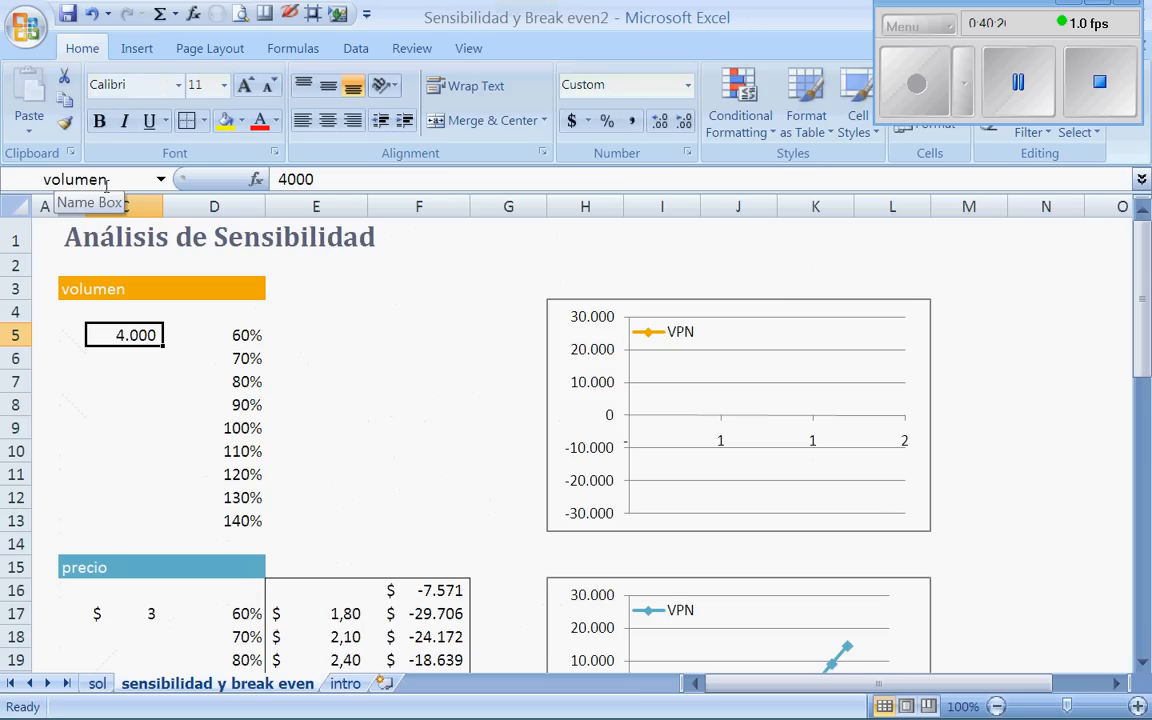
- On the sol sheet, examine the Valor agregado formula in E22 and the Proyección de Ventas section
{"action": "left_click", "coordinate": [104, 685]}
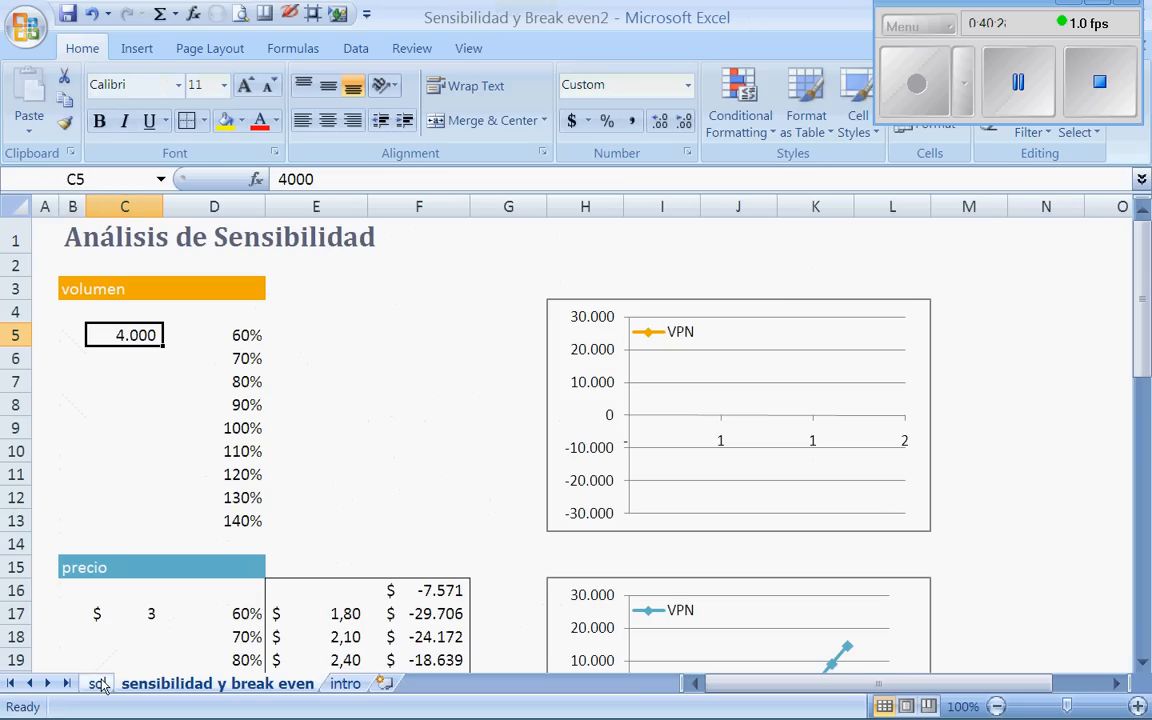
{"action": "left_click", "coordinate": [101, 685]}
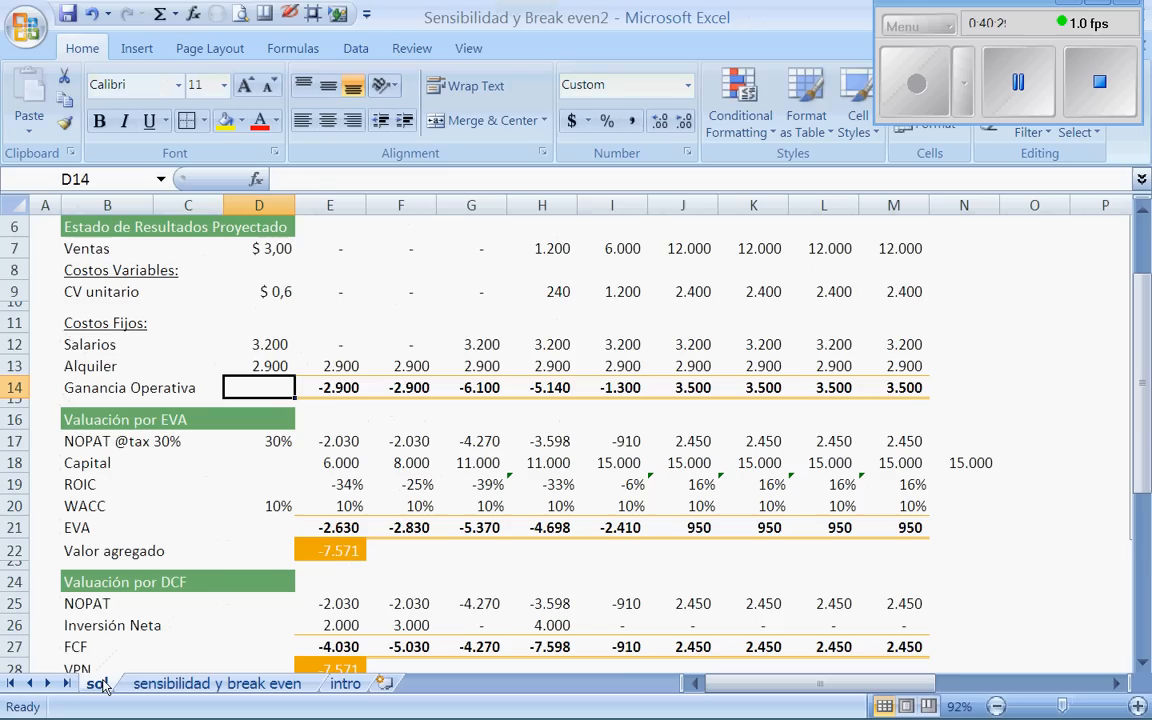
{"action": "left_click", "coordinate": [352, 552]}
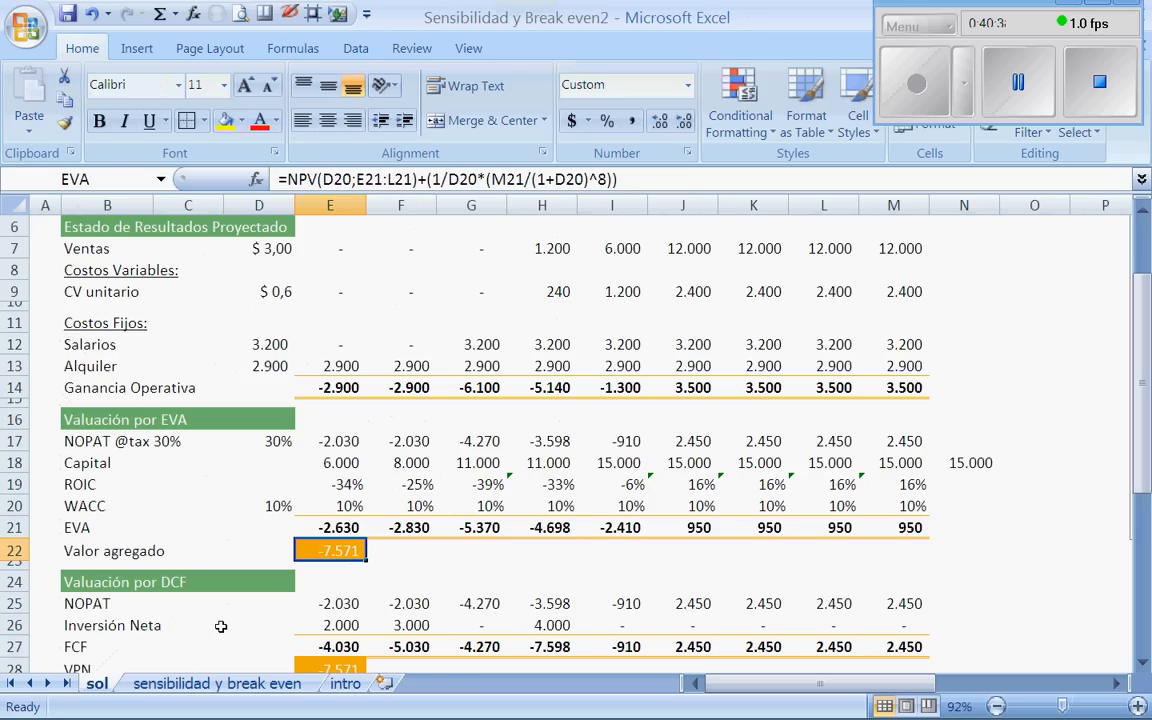
{"action": "left_click", "coordinate": [284, 277]}
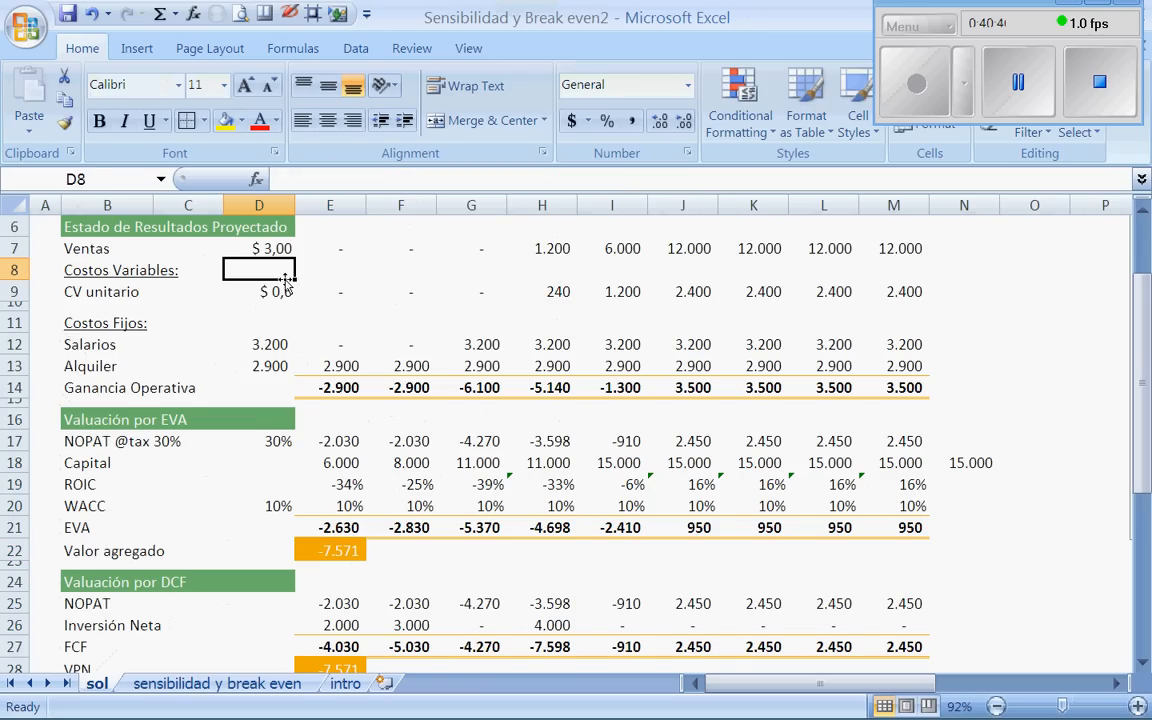
{"action": "key", "text": "Up"}
{"action": "key", "text": "Up"}
{"action": "key", "text": "Up"}
{"action": "key", "text": "Up"}
{"action": "key", "text": "Up"}
{"action": "key", "text": "Up"}
{"action": "key", "text": "Up"}
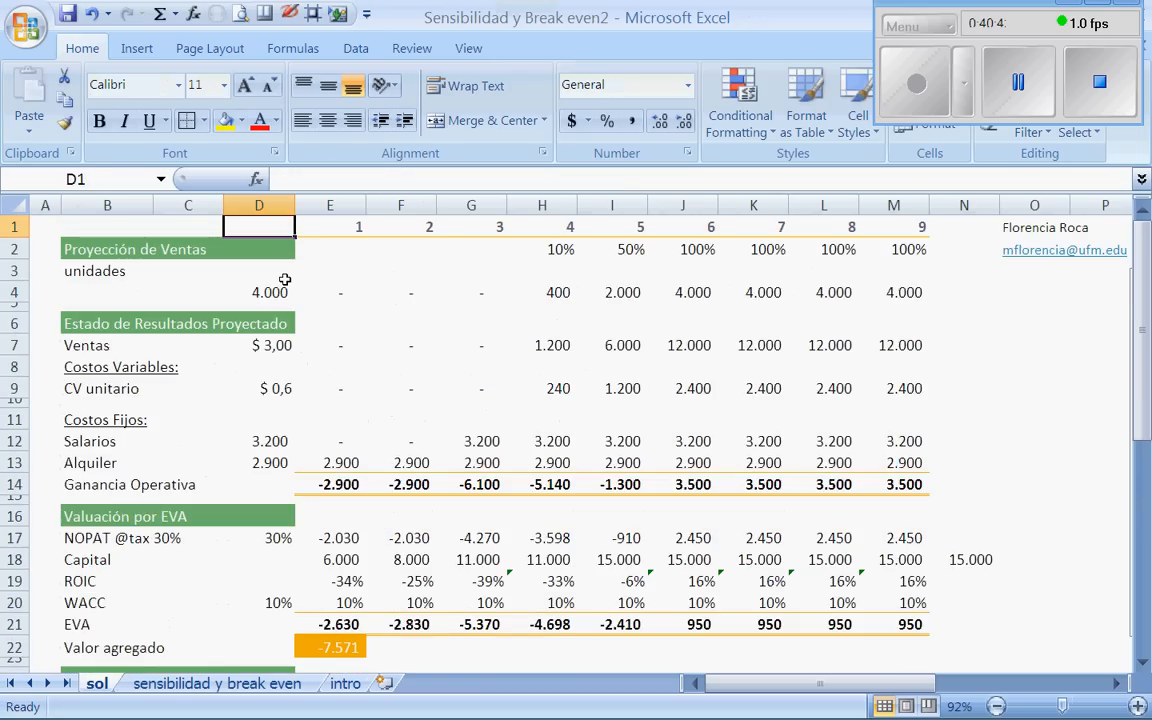
{"action": "key", "text": "Down"}
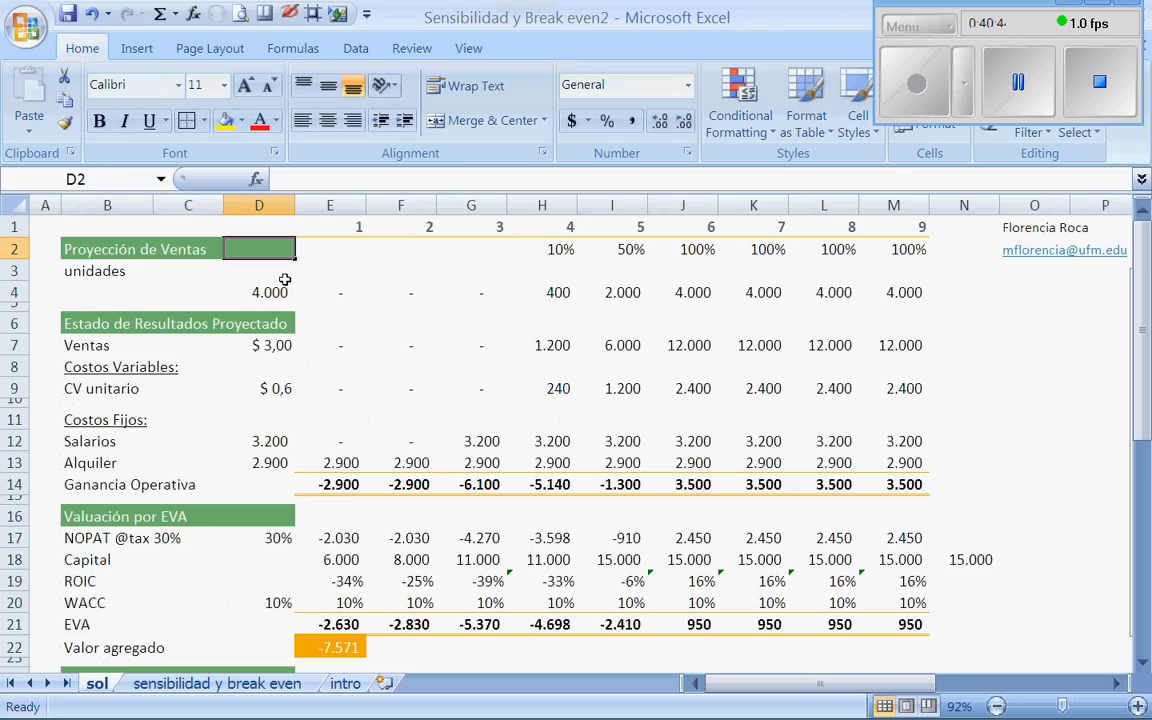
- Circle the 4.000 units in D4, bracket the percentages in H2:J2, underline H4 and I4, and draw an arrow under J4:M4
{"action": "left_click", "coordinate": [289, 14]}
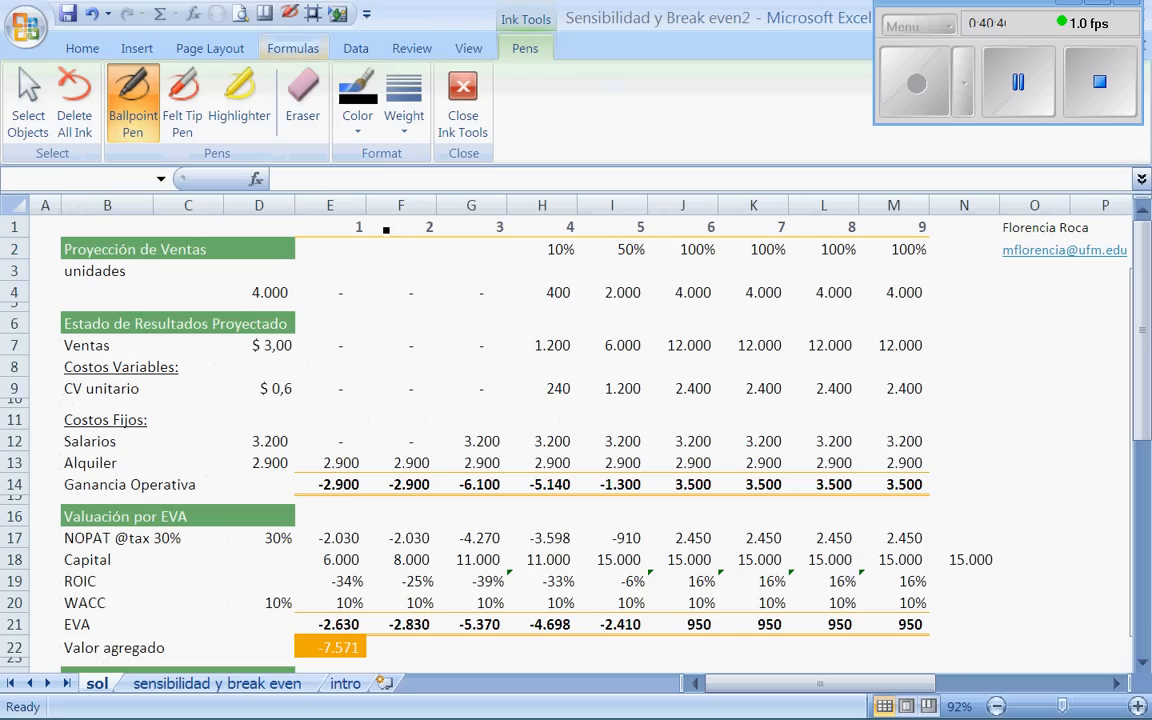
{"action": "left_click_drag", "start_coordinate": [291, 280], "coordinate": [298, 310]}
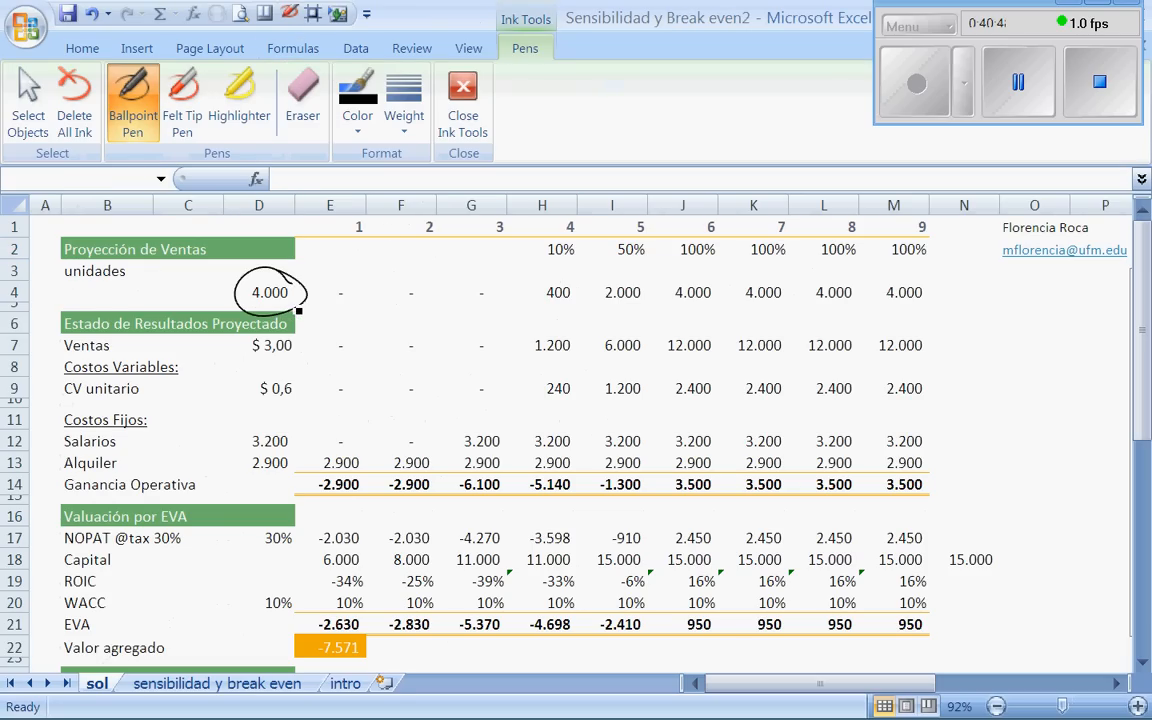
{"action": "mouse_move", "coordinate": [536, 266]}
{"action": "left_mouse_down"}
{"action": "mouse_move", "coordinate": [635, 273]}
{"action": "mouse_move", "coordinate": [732, 258]}
{"action": "left_mouse_up"}
{"action": "mouse_move", "coordinate": [544, 312]}
{"action": "left_mouse_down"}
{"action": "mouse_move", "coordinate": [659, 298]}
{"action": "mouse_move", "coordinate": [986, 328]}
{"action": "left_mouse_up"}
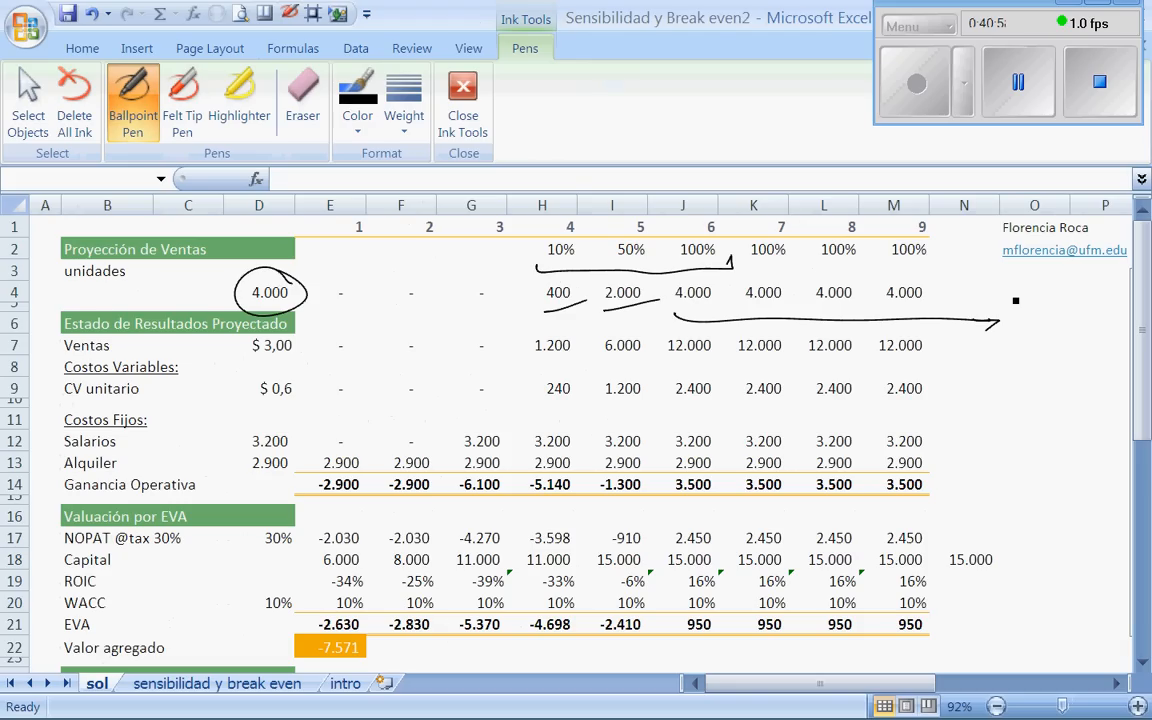
- Erase all the ink annotations from the sales projection on the sol sheet and leave ink mode
{"action": "left_click", "coordinate": [303, 100]}
{"action": "left_click", "coordinate": [270, 269]}
{"action": "left_click", "coordinate": [643, 265]}
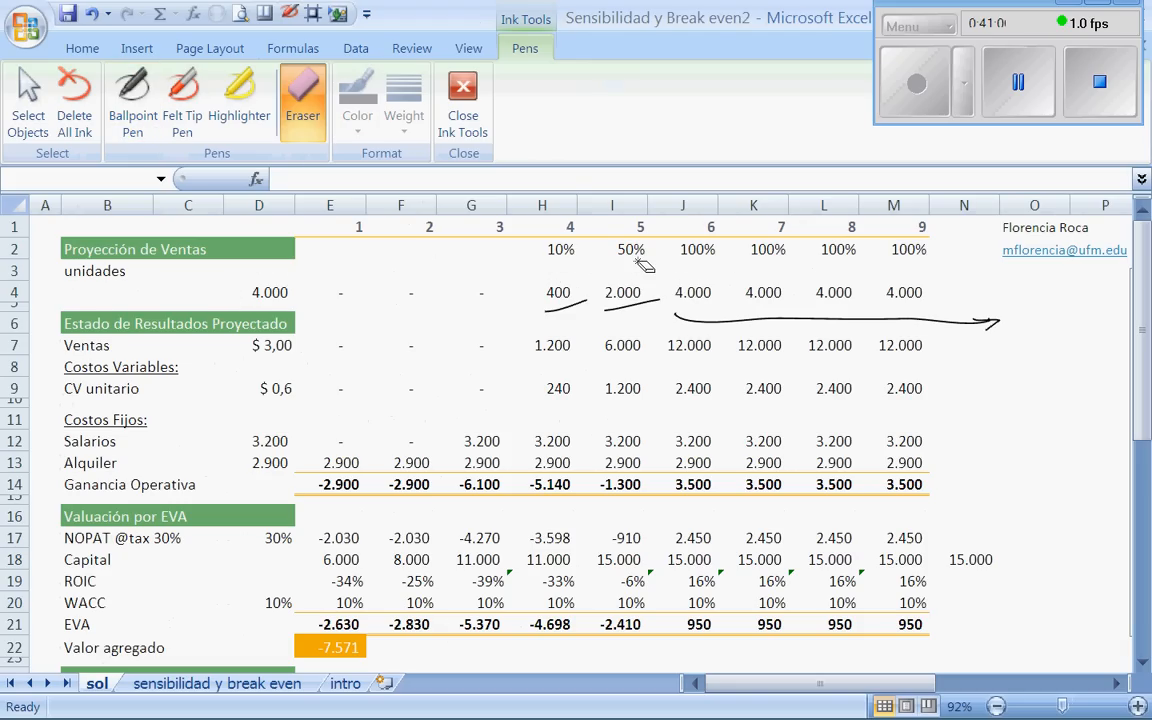
{"action": "left_click_drag", "start_coordinate": [645, 265], "coordinate": [818, 298]}
{"action": "left_click", "coordinate": [988, 323]}
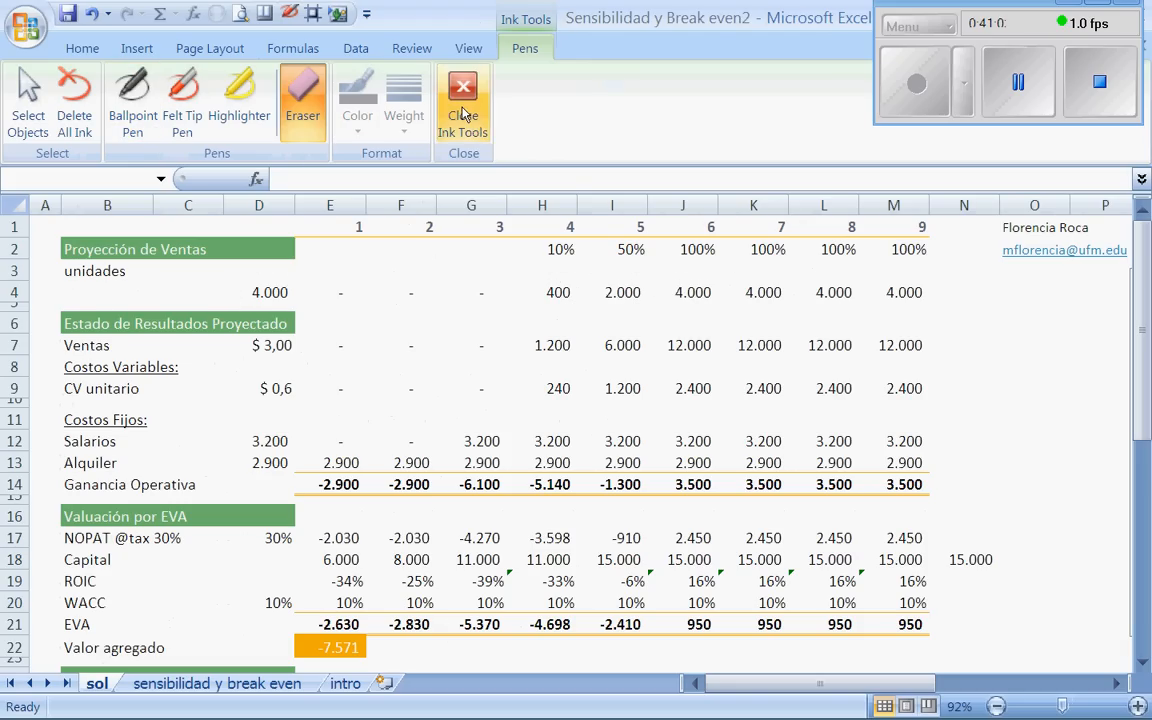
{"action": "left_click", "coordinate": [463, 114]}
- Link the units cell D4 on the sol sheet to the base volume with the formula +volumen
{"action": "left_click", "coordinate": [269, 295]}
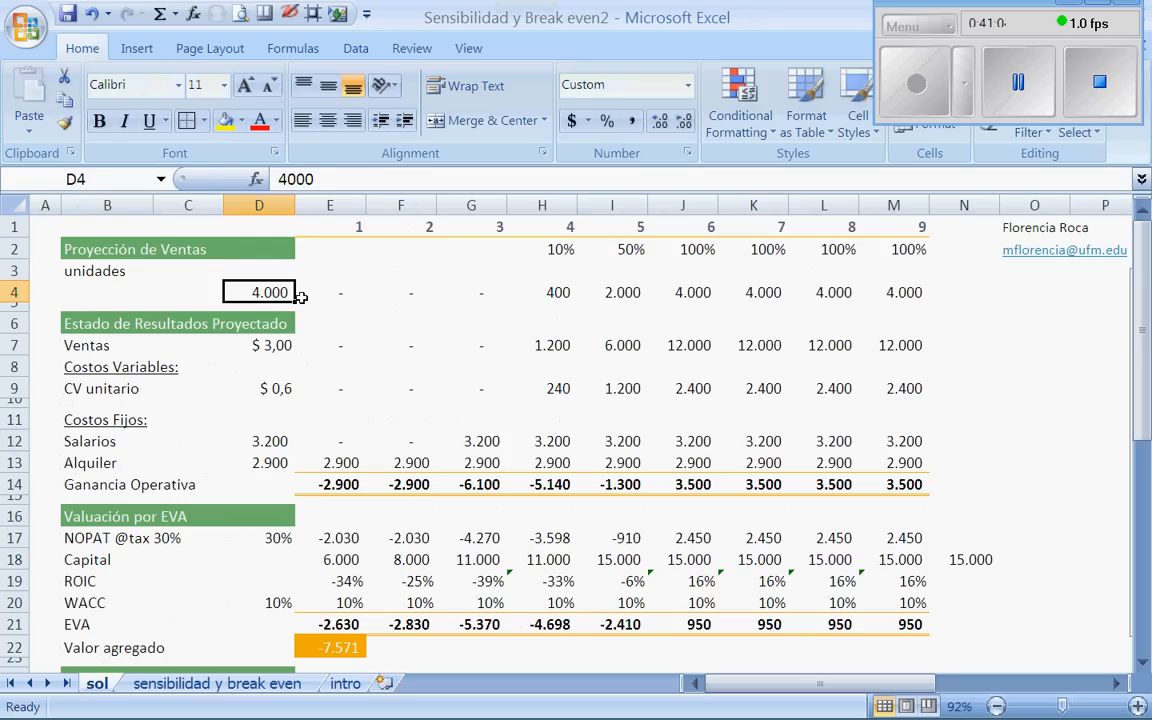
{"action": "type", "text": "+"}
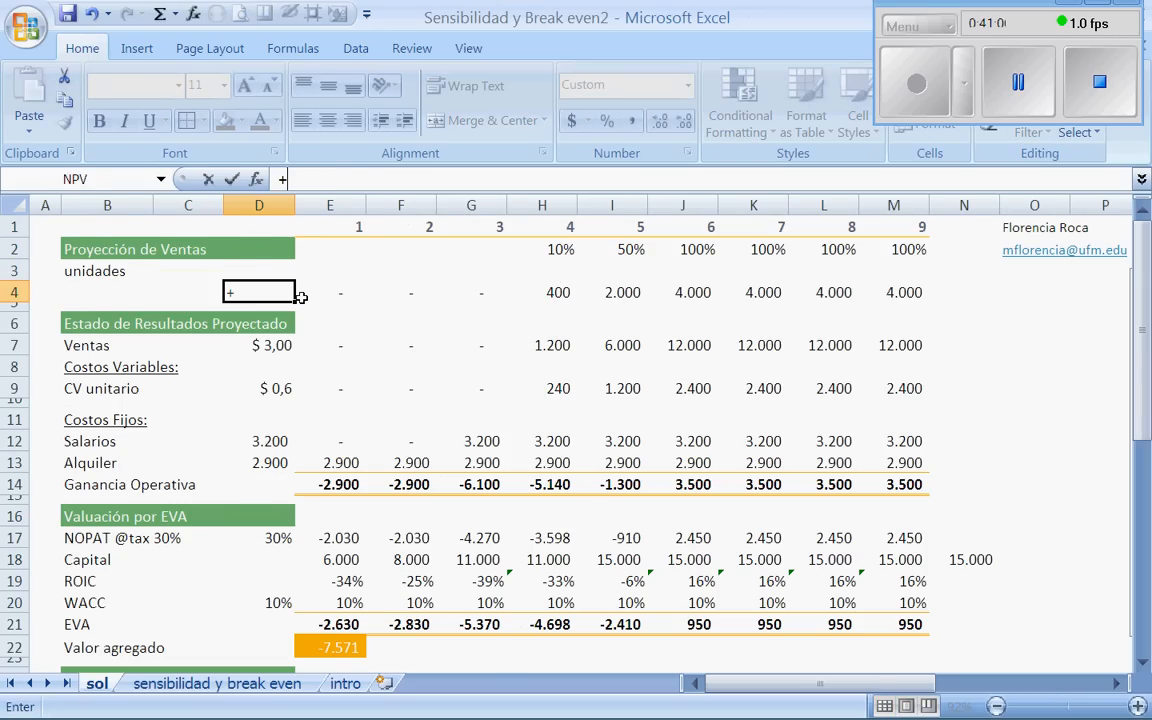
{"action": "left_click", "coordinate": [224, 683]}
{"action": "left_click", "coordinate": [152, 337]}
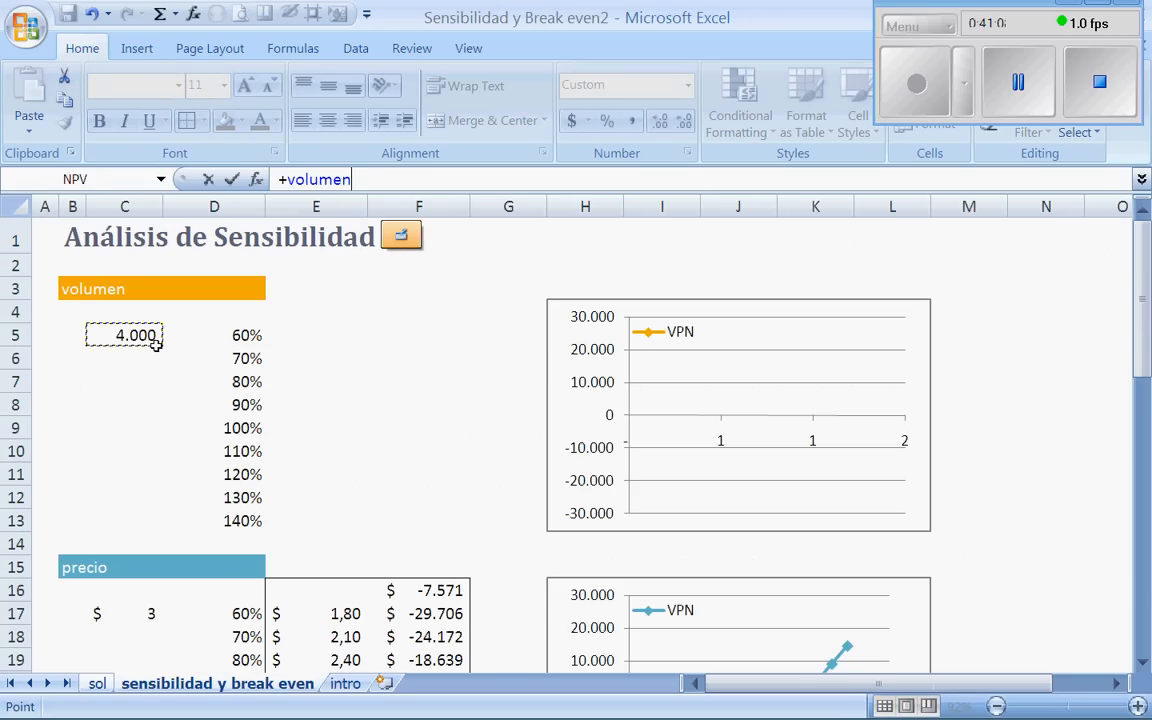
{"action": "key", "text": "Return"}
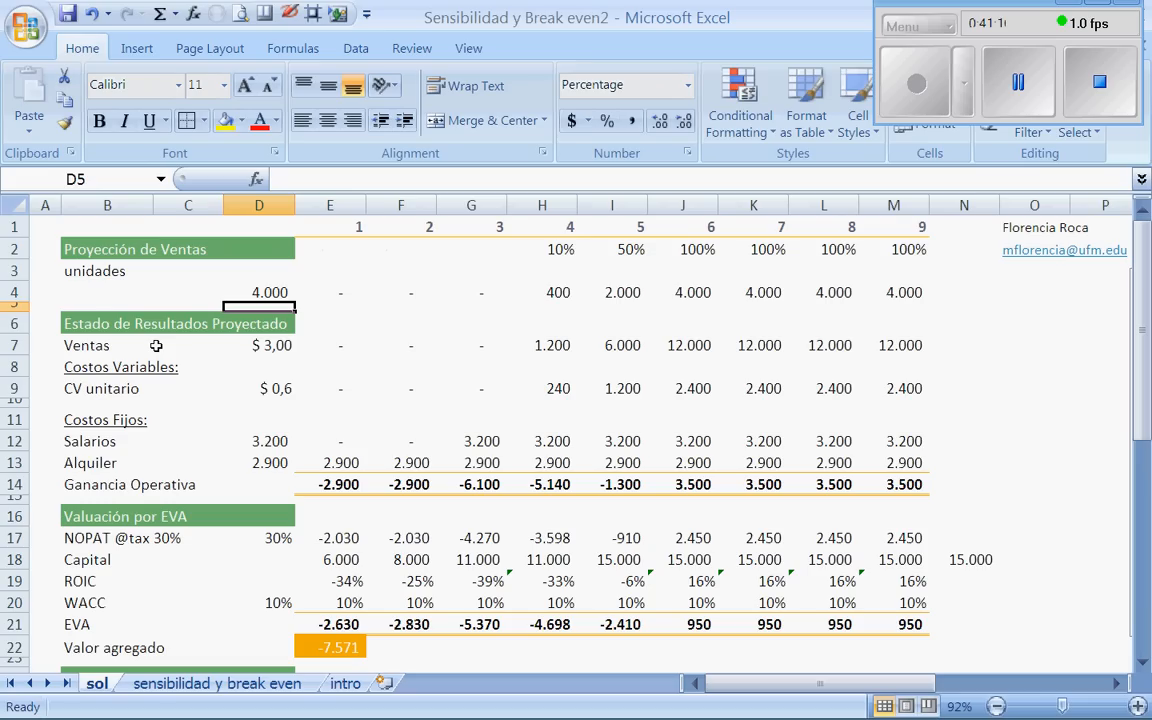
{"action": "key", "text": "Up"}
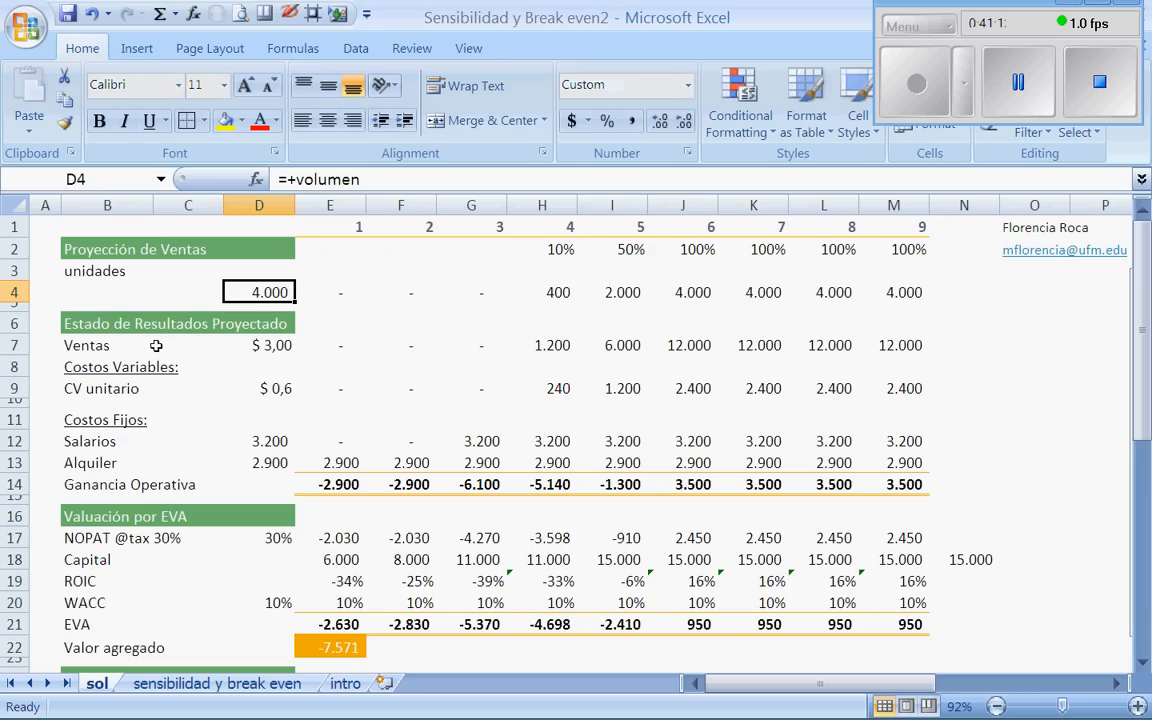
- On the sensibilidad y break even sheet, enter +D5*volumen in E5 and fill it down to E13
{"action": "left_click", "coordinate": [236, 684]}
{"action": "left_click", "coordinate": [334, 337]}
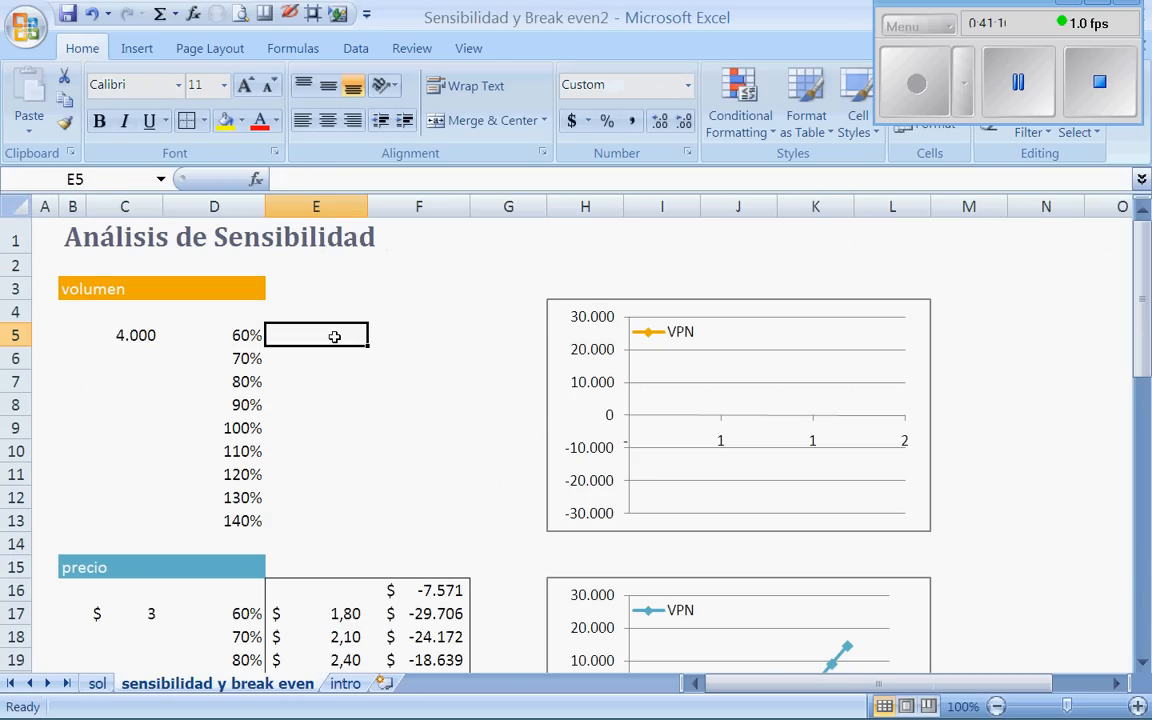
{"action": "type", "text": "+"}
{"action": "key", "text": "Left"}
{"action": "type", "text": "*"}
{"action": "left_click", "coordinate": [143, 330]}
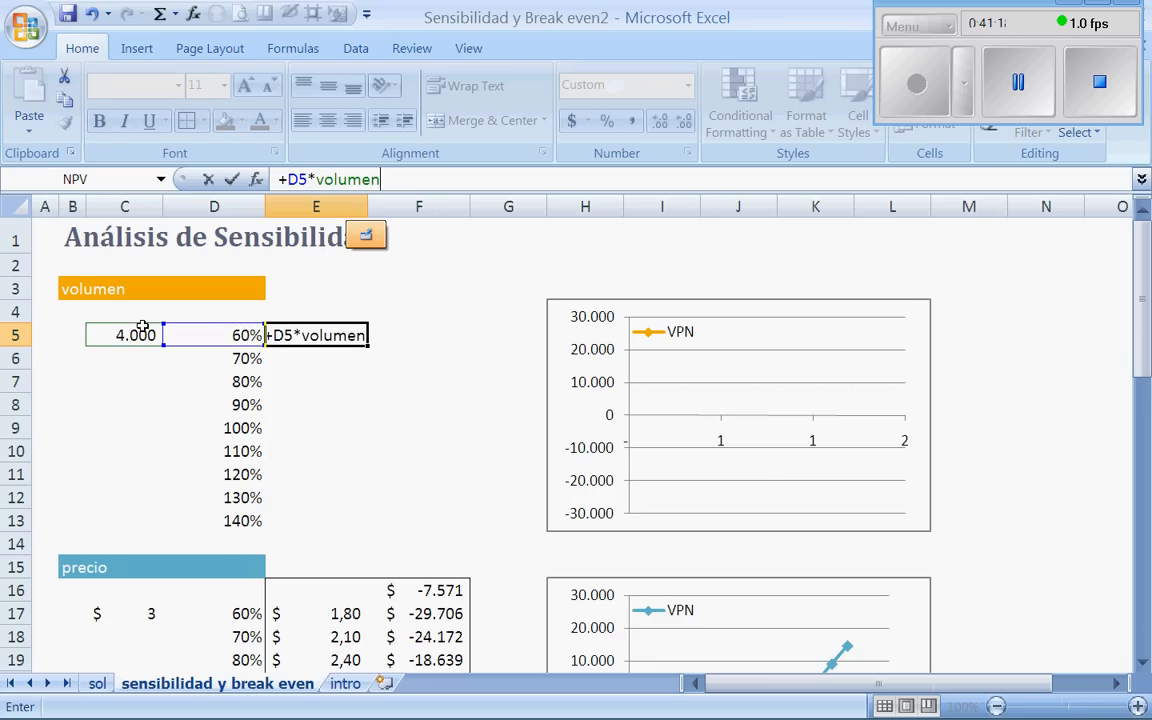
{"action": "left_click", "coordinate": [143, 330]}
{"action": "key", "text": "Return"}
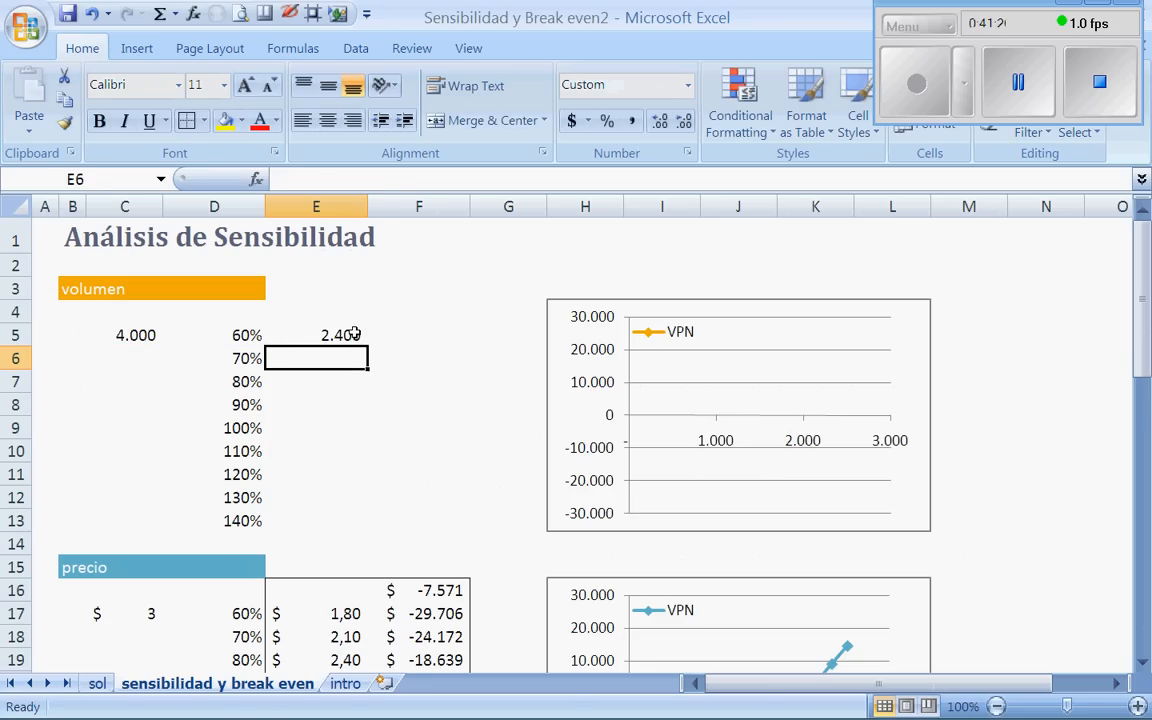
{"action": "left_click", "coordinate": [353, 334]}
{"action": "left_click_drag", "start_coordinate": [367, 346], "coordinate": [363, 514]}
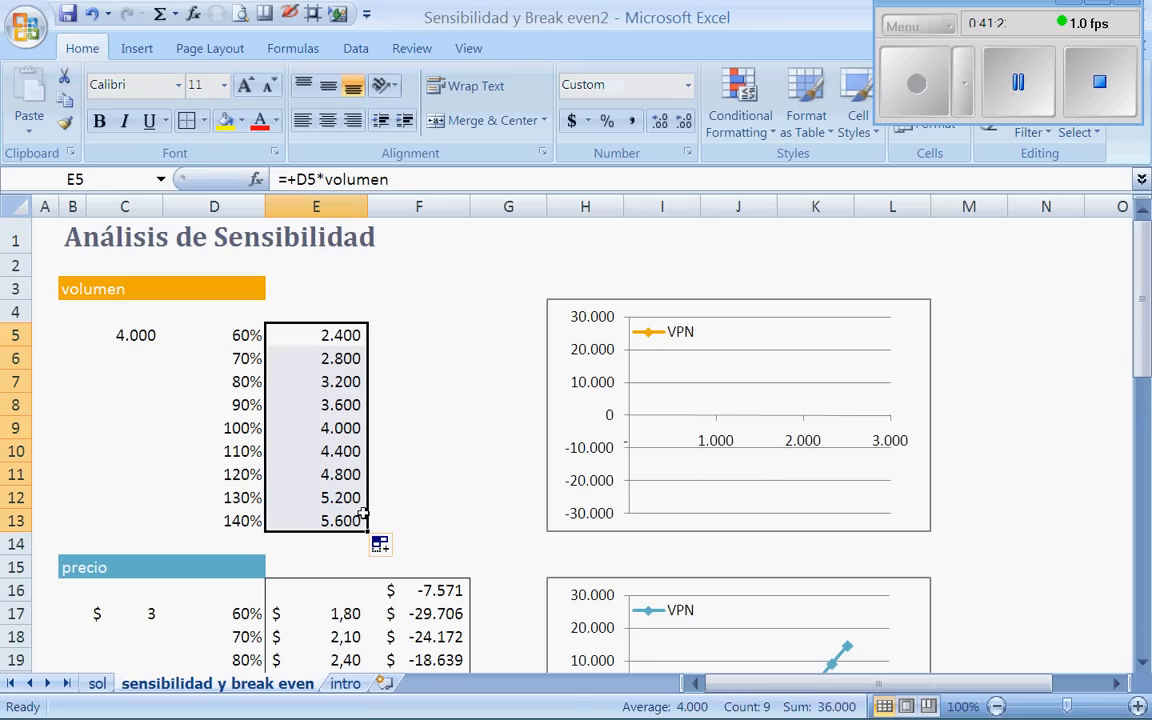
- Replace the volume formulas in E5:E13 with their static values and check the 100% row
{"action": "key", "text": "ctrl+c"}
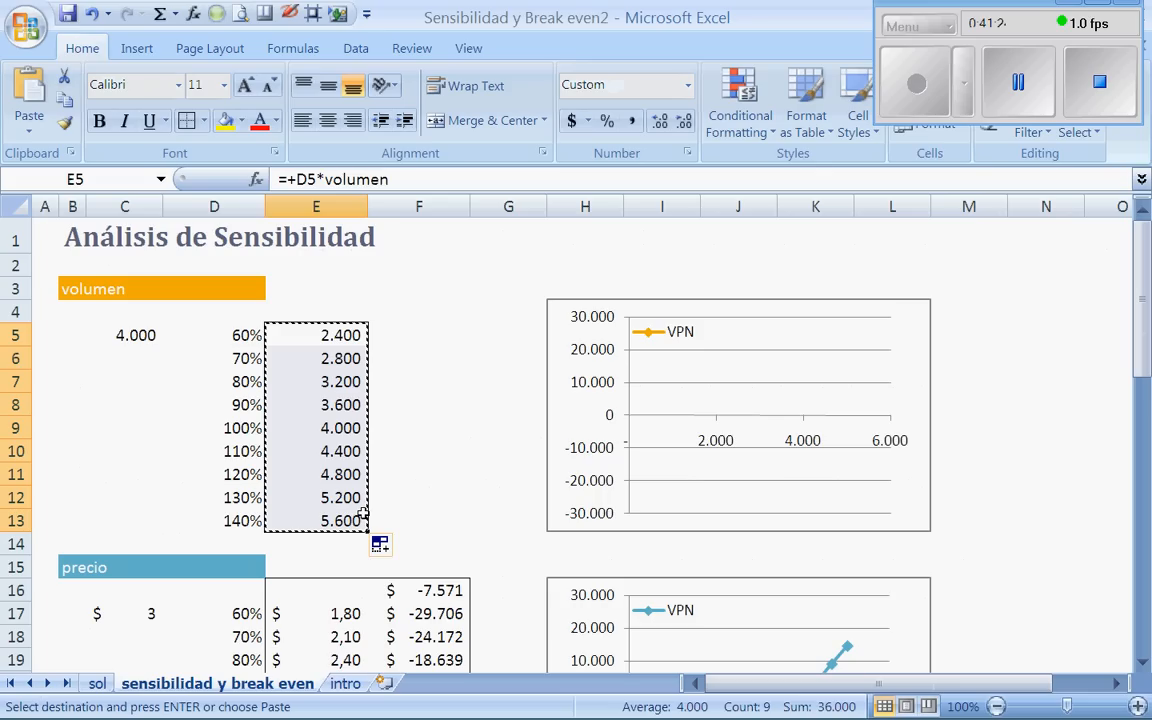
{"action": "left_click", "coordinate": [265, 14]}
{"action": "left_click", "coordinate": [418, 405]}
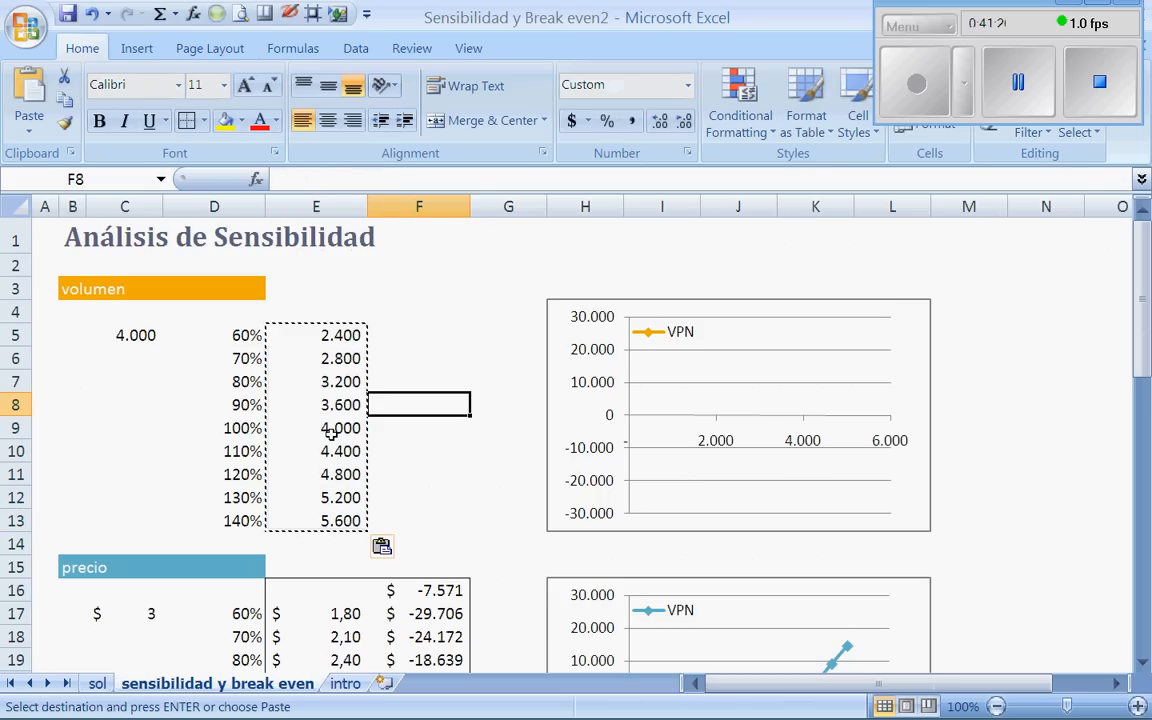
{"action": "left_click", "coordinate": [331, 432]}
{"action": "key", "text": "Escape"}
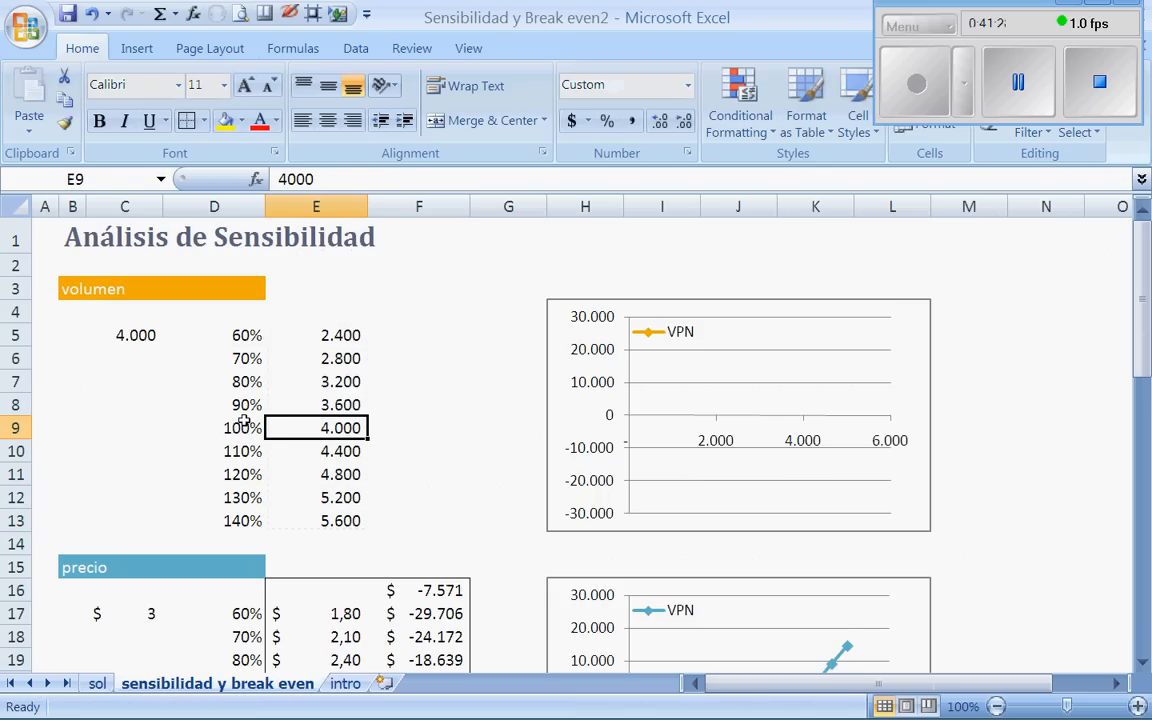
{"action": "left_click_drag", "start_coordinate": [244, 421], "coordinate": [318, 432]}
{"action": "left_click", "coordinate": [405, 428]}
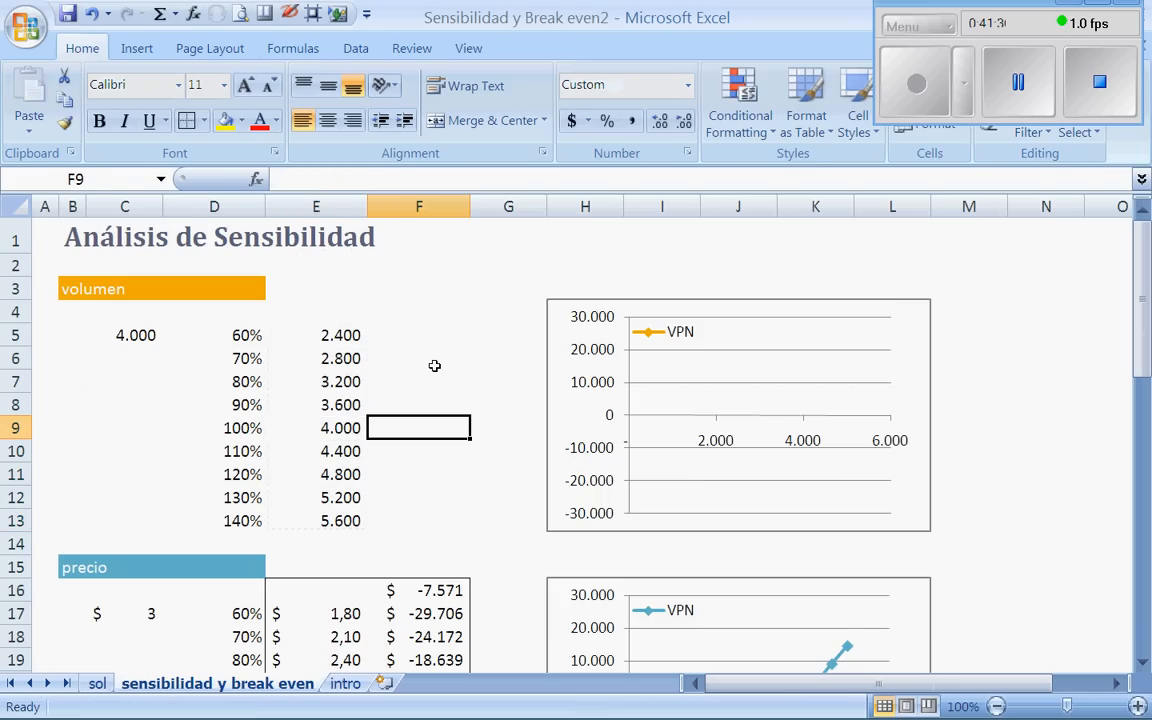
- Link F4 above the volume table to the Valor agregado cell E22 on the sol sheet
{"action": "left_click", "coordinate": [425, 310]}
{"action": "type", "text": "+"}
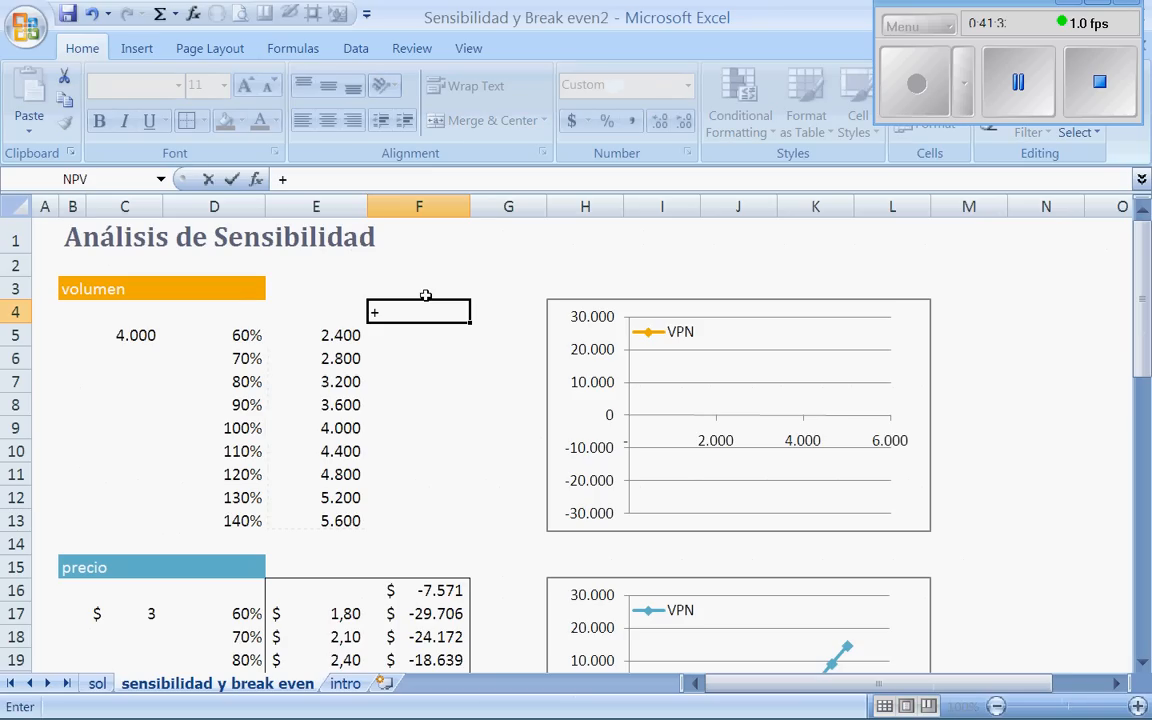
{"action": "left_click", "coordinate": [97, 683]}
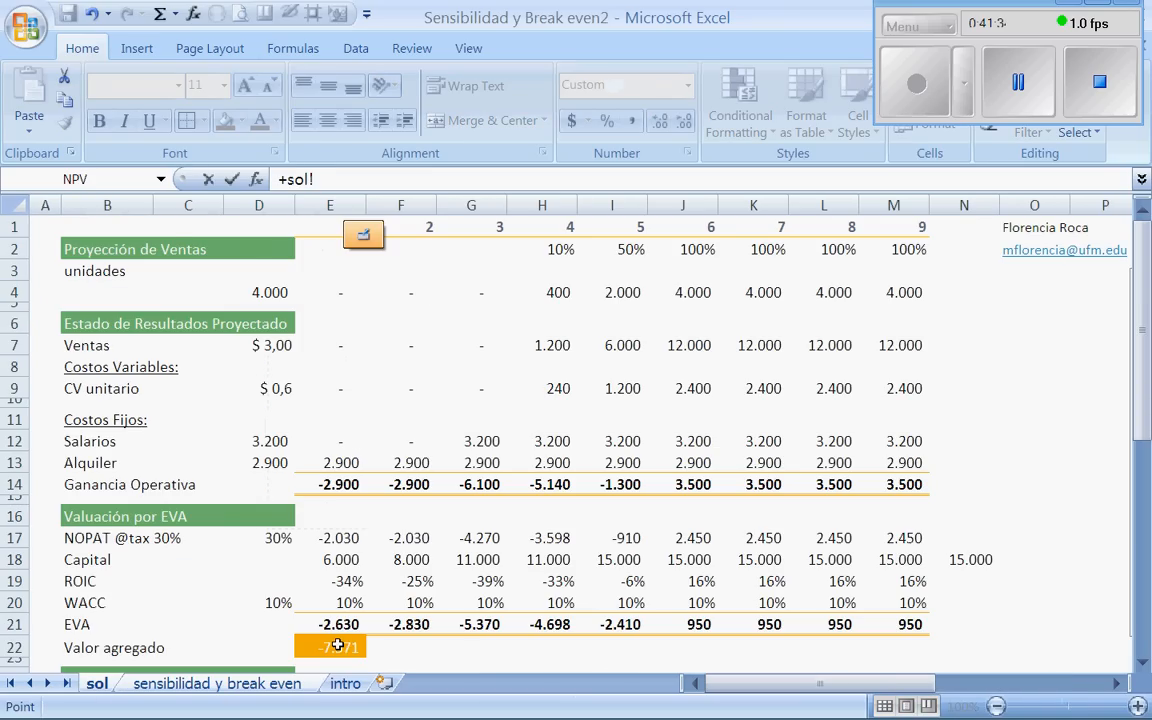
{"action": "left_click", "coordinate": [337, 646]}
{"action": "key", "text": "Return"}
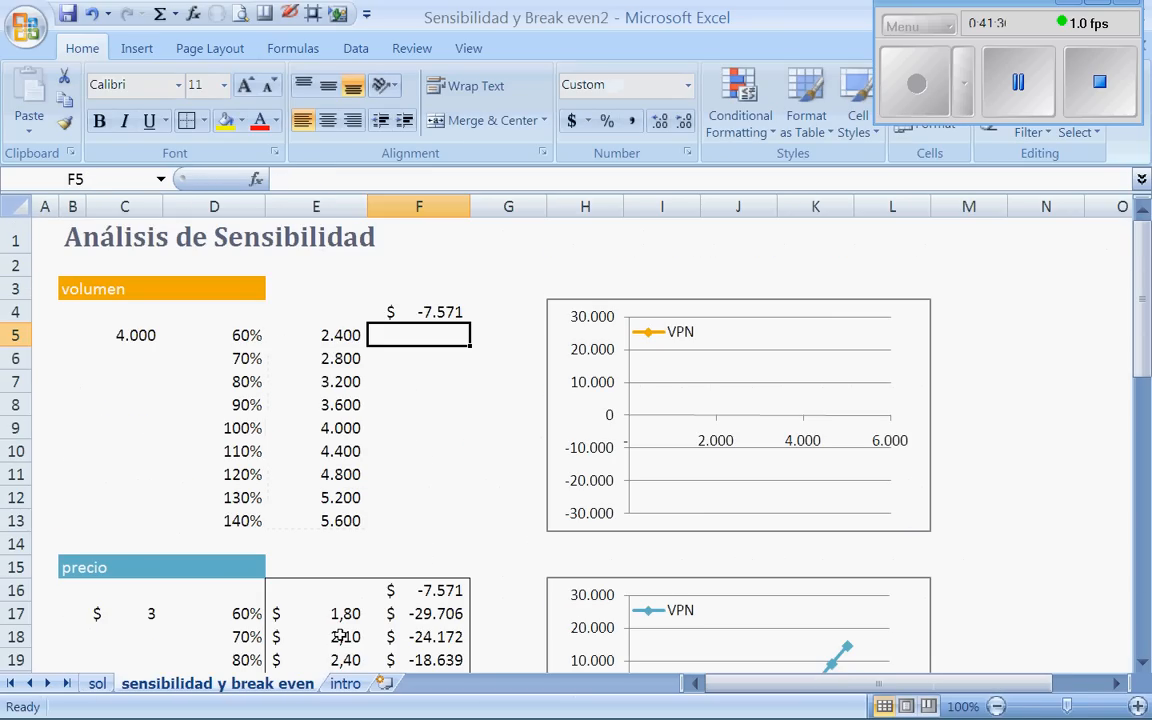
{"action": "key", "text": "Up"}
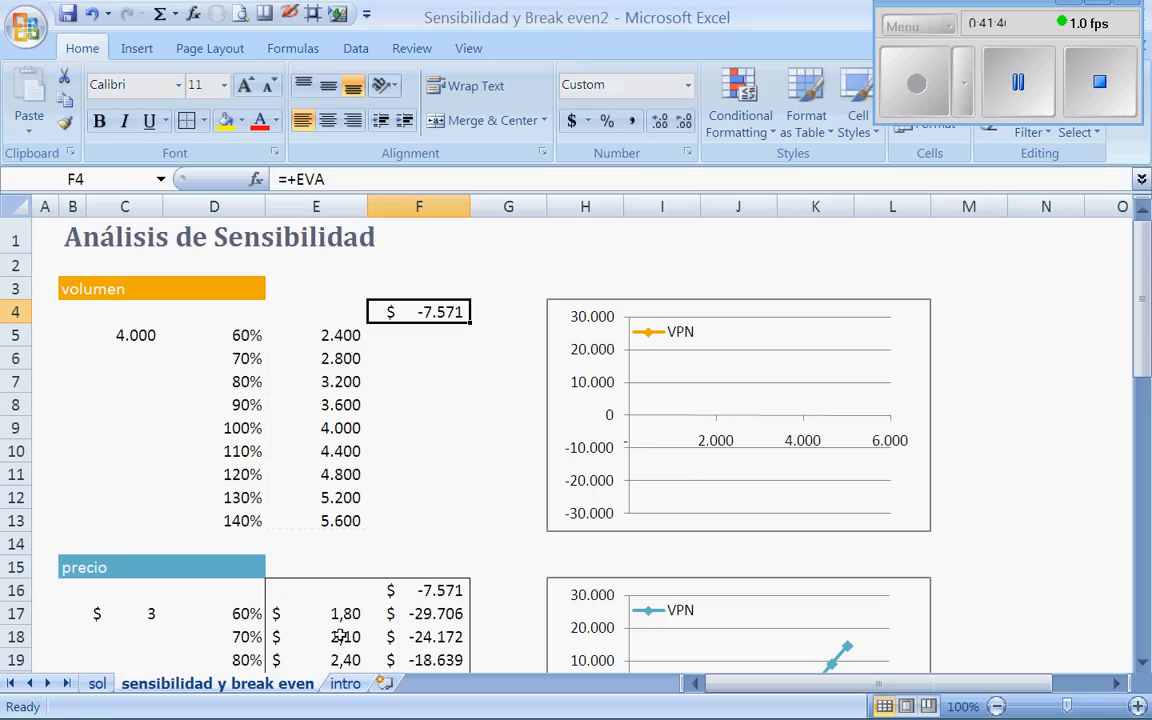
- Trace F4 to its source on the sol sheet, circle the units in D4, and box and check the Valor agregado cell in ink
{"action": "double_click", "coordinate": [447, 308]}
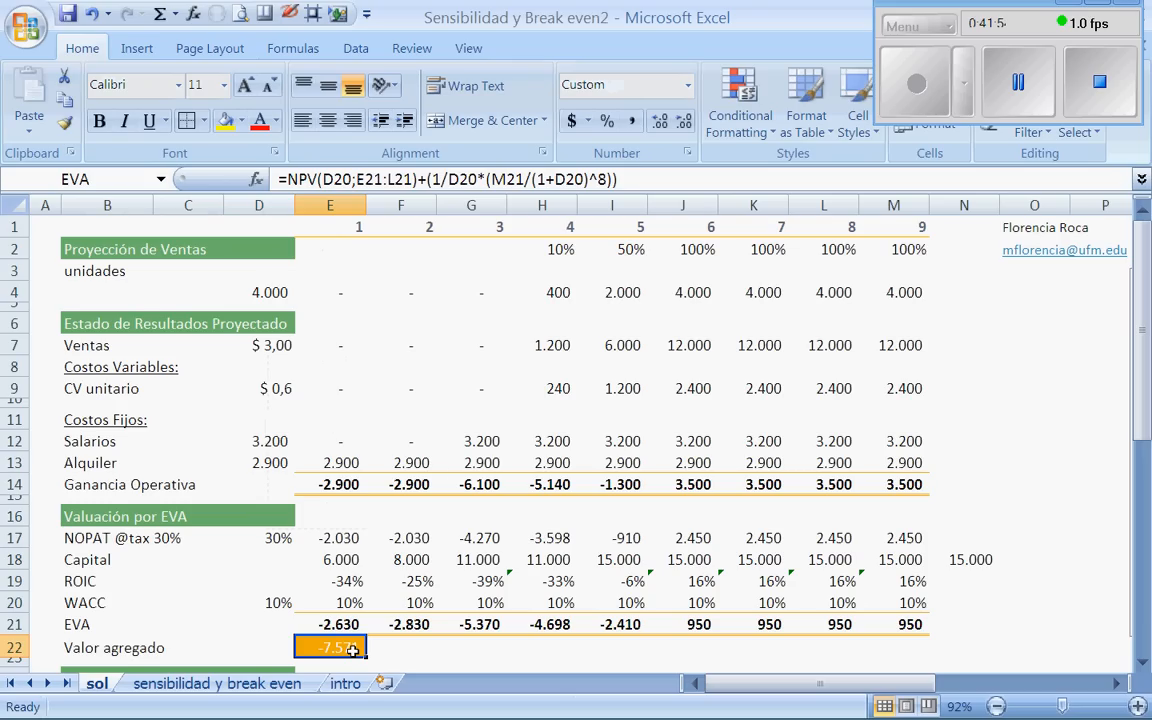
{"action": "left_click", "coordinate": [289, 13]}
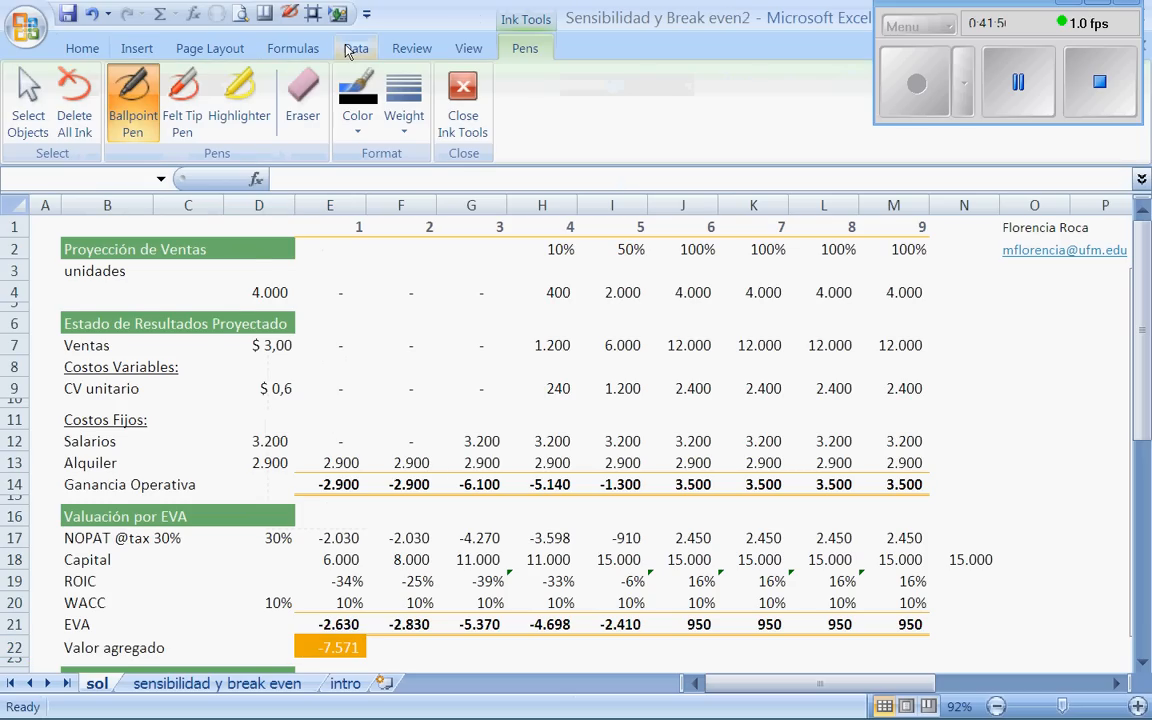
{"action": "mouse_move", "coordinate": [291, 277]}
{"action": "left_mouse_down"}
{"action": "mouse_move", "coordinate": [296, 307]}
{"action": "mouse_move", "coordinate": [298, 272]}
{"action": "left_mouse_up"}
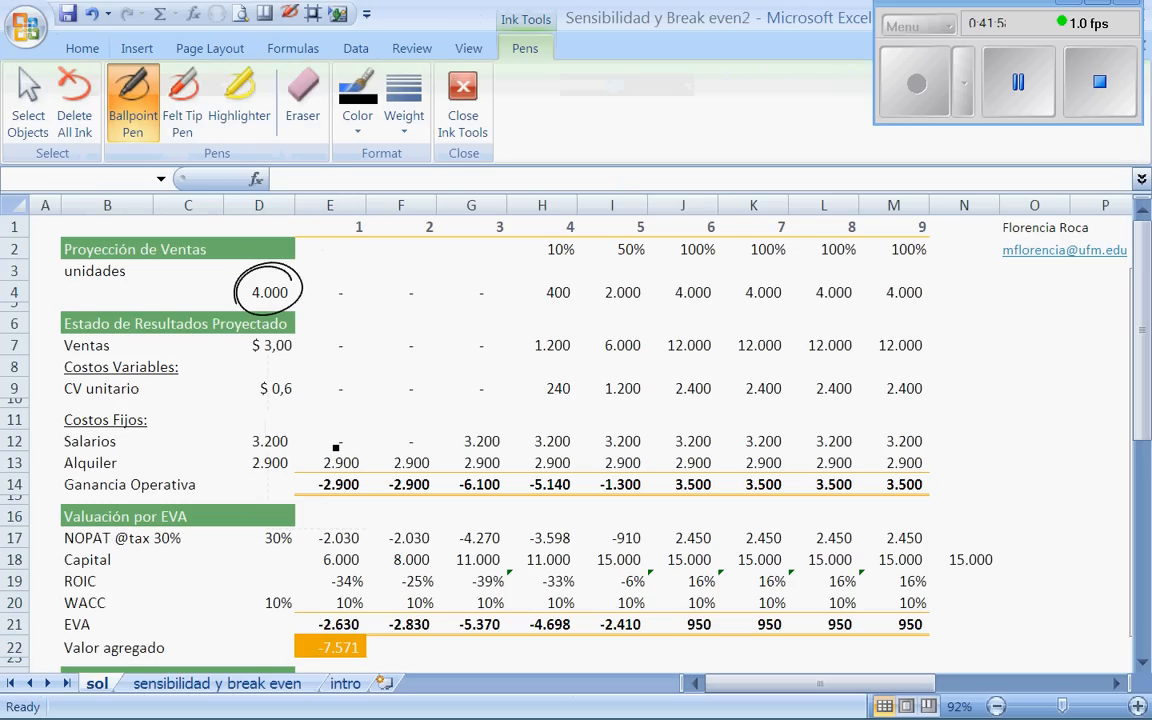
{"action": "left_click_drag", "start_coordinate": [367, 645], "coordinate": [391, 609]}
{"action": "left_click_drag", "start_coordinate": [296, 644], "coordinate": [295, 640]}
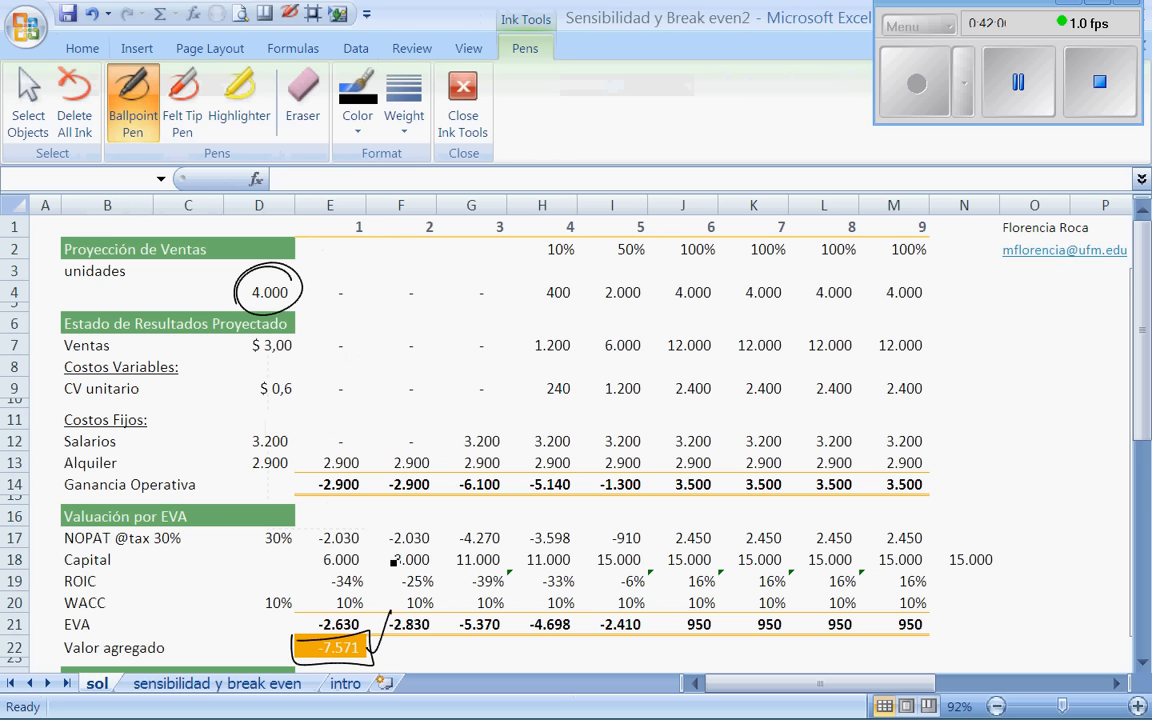
- Erase the ink around D4 and E22, leave ink mode, and return to the sensibilidad y break even sheet
{"action": "left_click", "coordinate": [306, 110]}
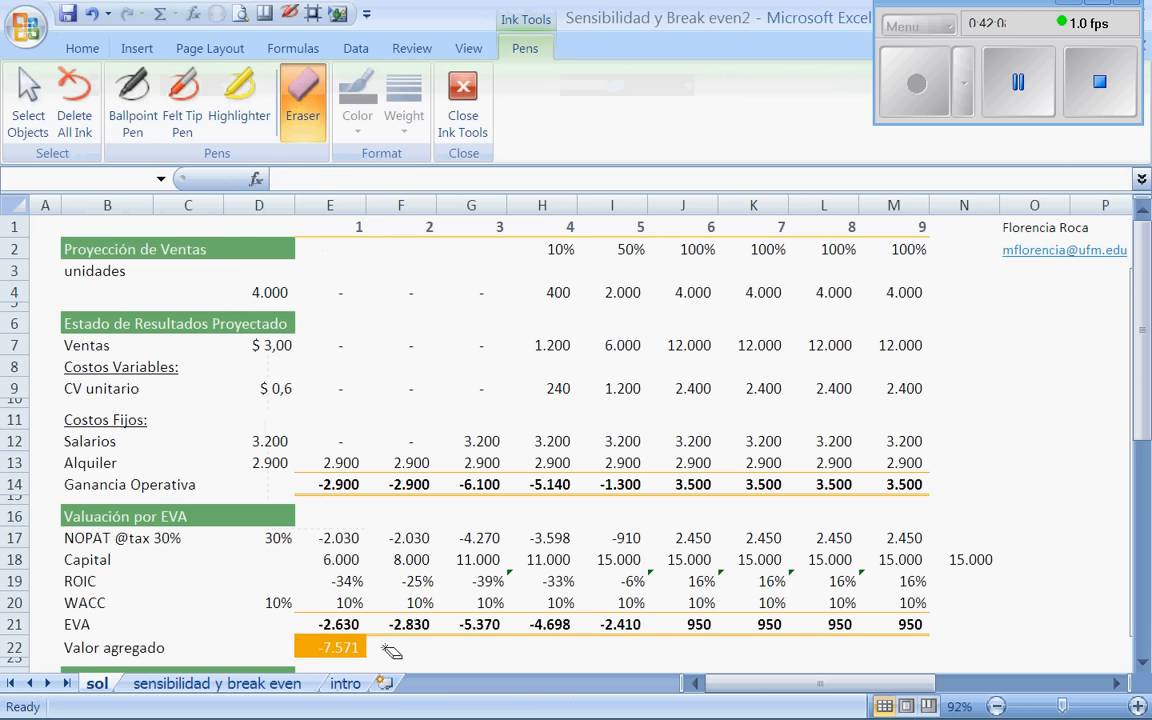
{"action": "left_click", "coordinate": [465, 148]}
{"action": "left_click", "coordinate": [230, 685]}
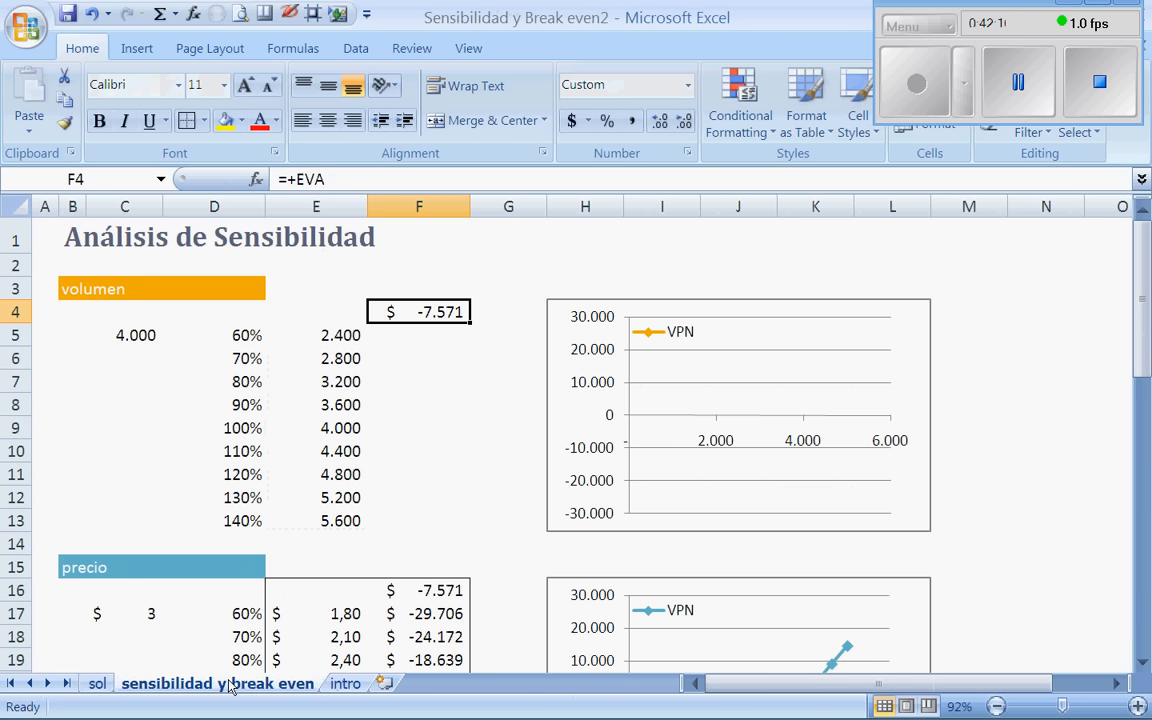
- Create a what-if data table over E4:F13 with the base volume cell C5 as the column input cell
{"action": "left_click", "coordinate": [418, 428]}
{"action": "left_click_drag", "start_coordinate": [351, 319], "coordinate": [434, 520]}
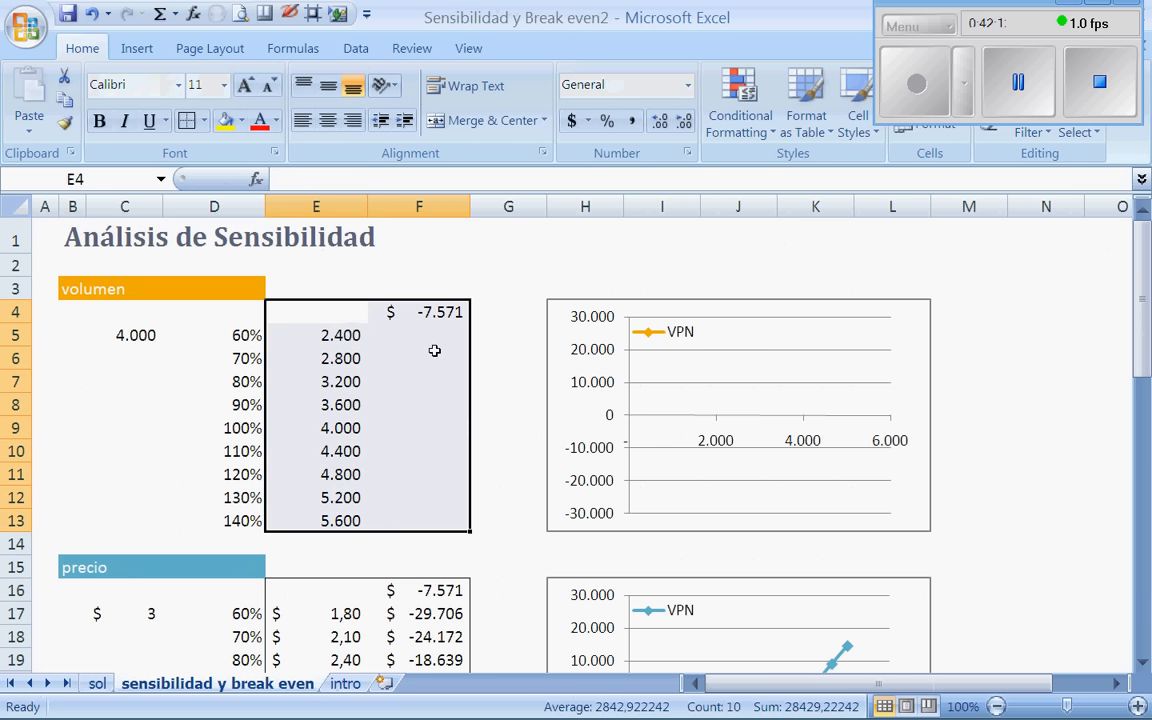
{"action": "key", "text": "ctrl+c"}
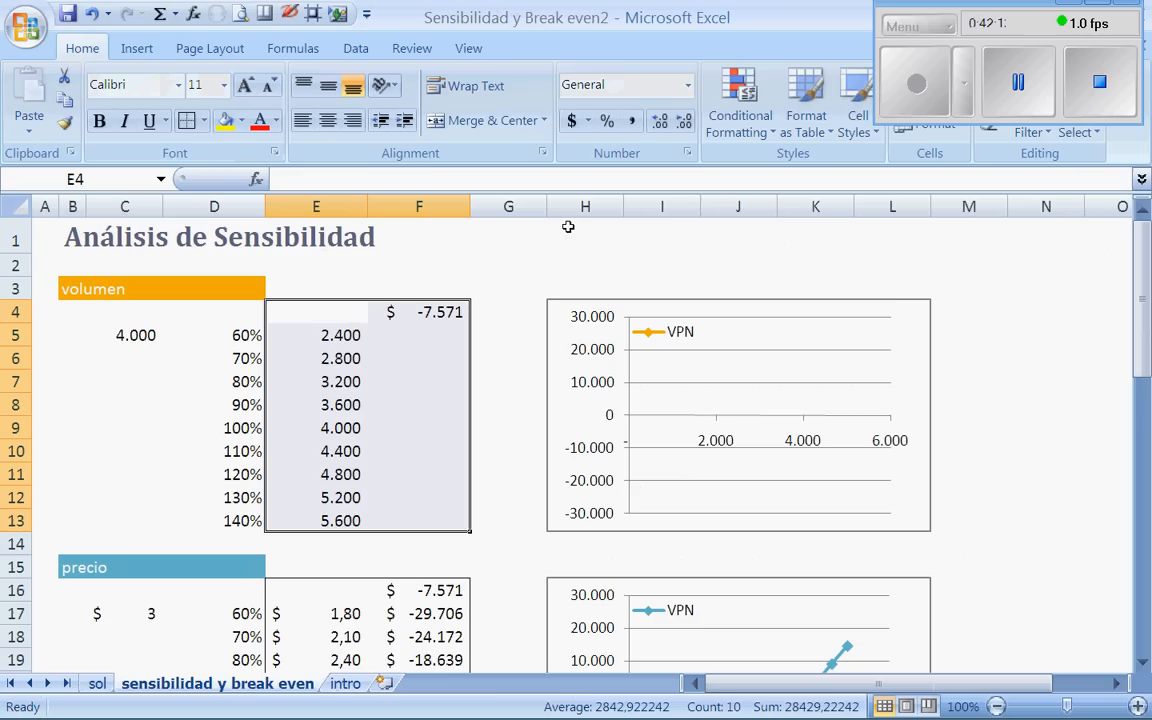
{"action": "left_click", "coordinate": [357, 49]}
{"action": "left_click", "coordinate": [855, 124]}
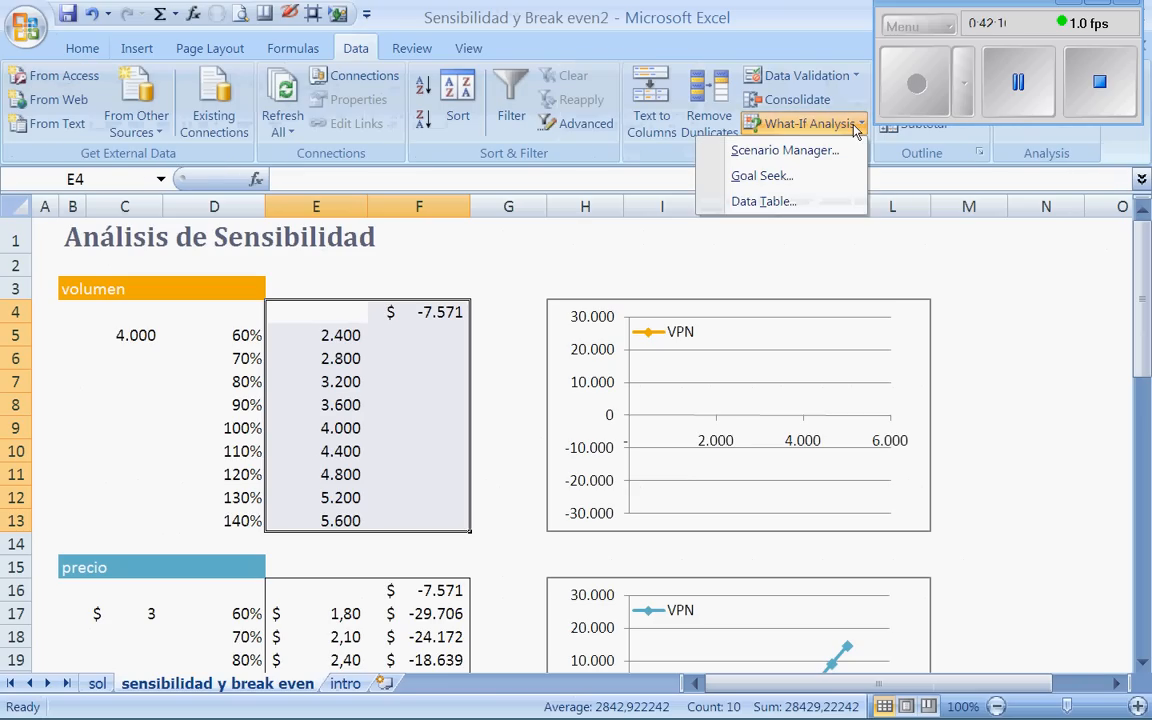
{"action": "left_click", "coordinate": [815, 203]}
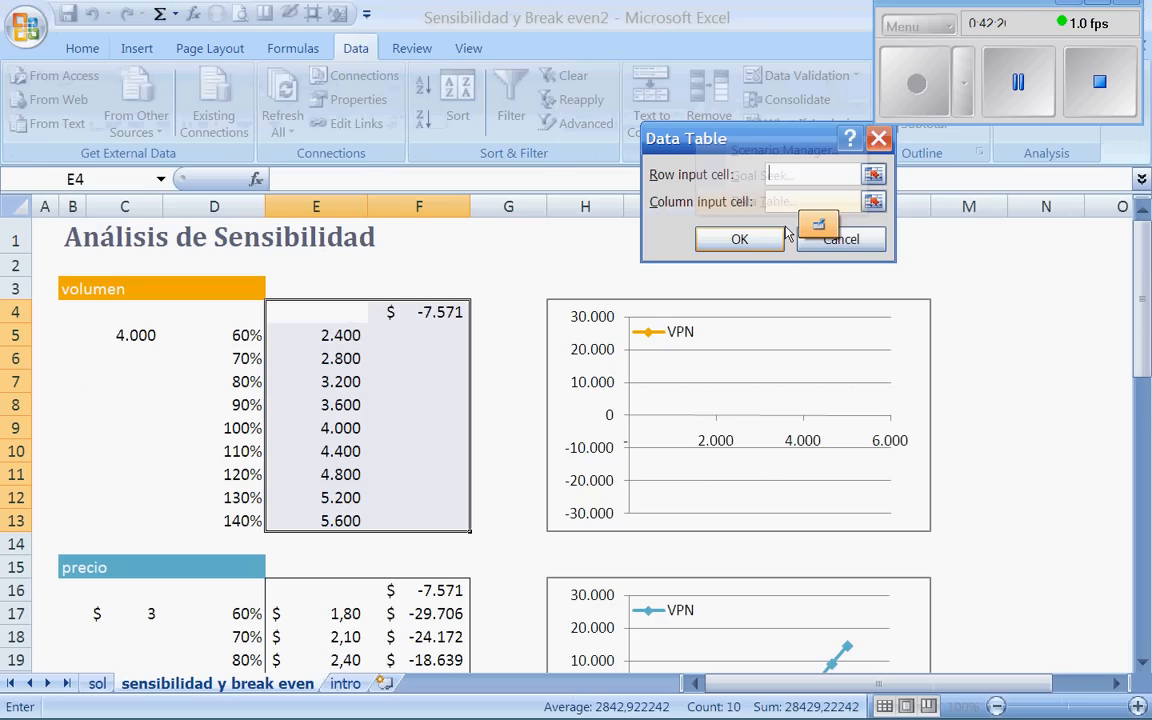
{"action": "key", "text": "Tab"}
{"action": "left_click", "coordinate": [124, 335]}
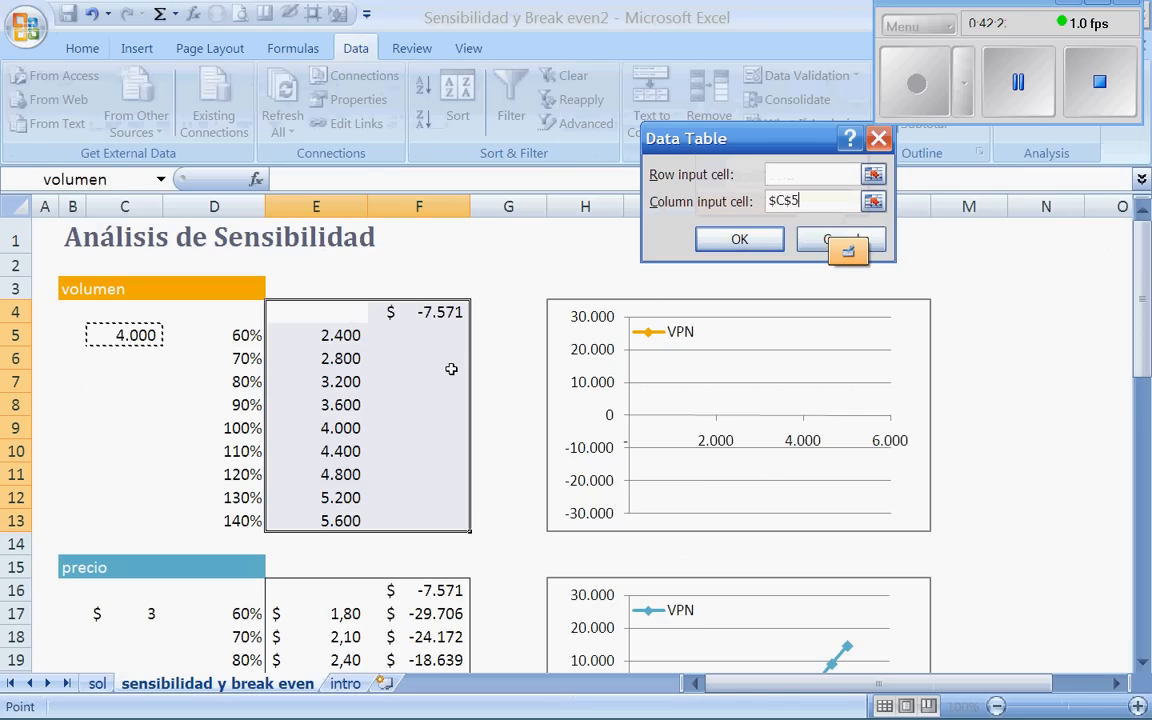
{"action": "key", "text": "Return"}
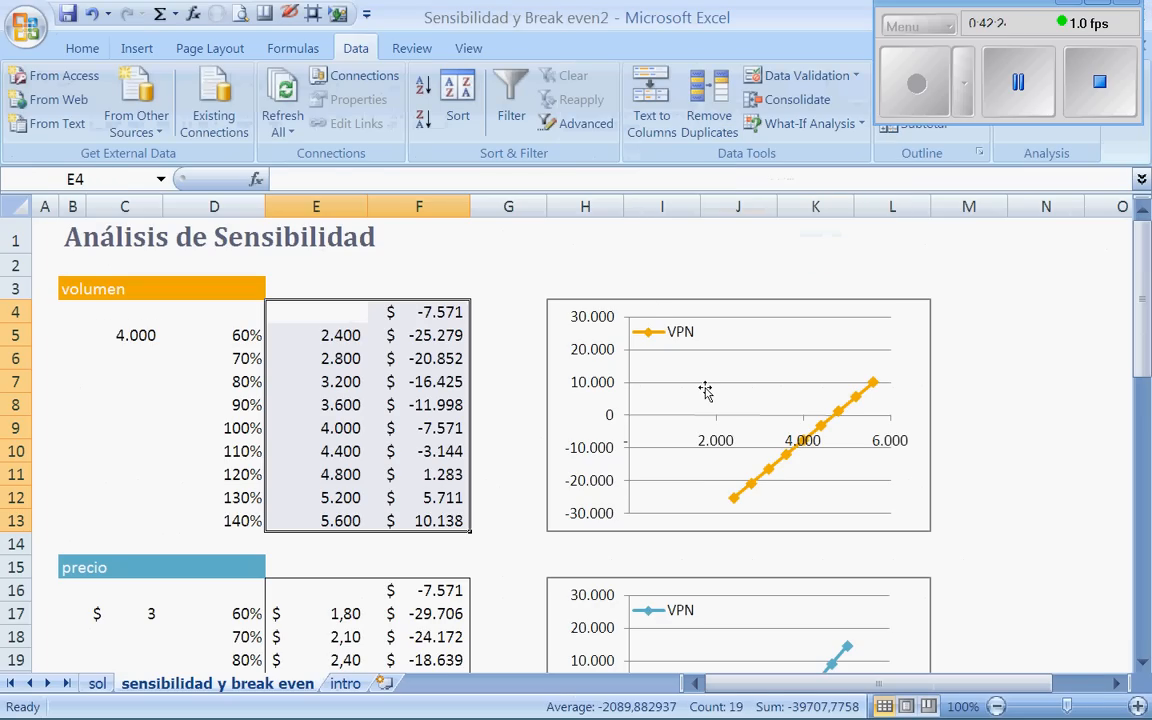
{"action": "left_click", "coordinate": [501, 541]}
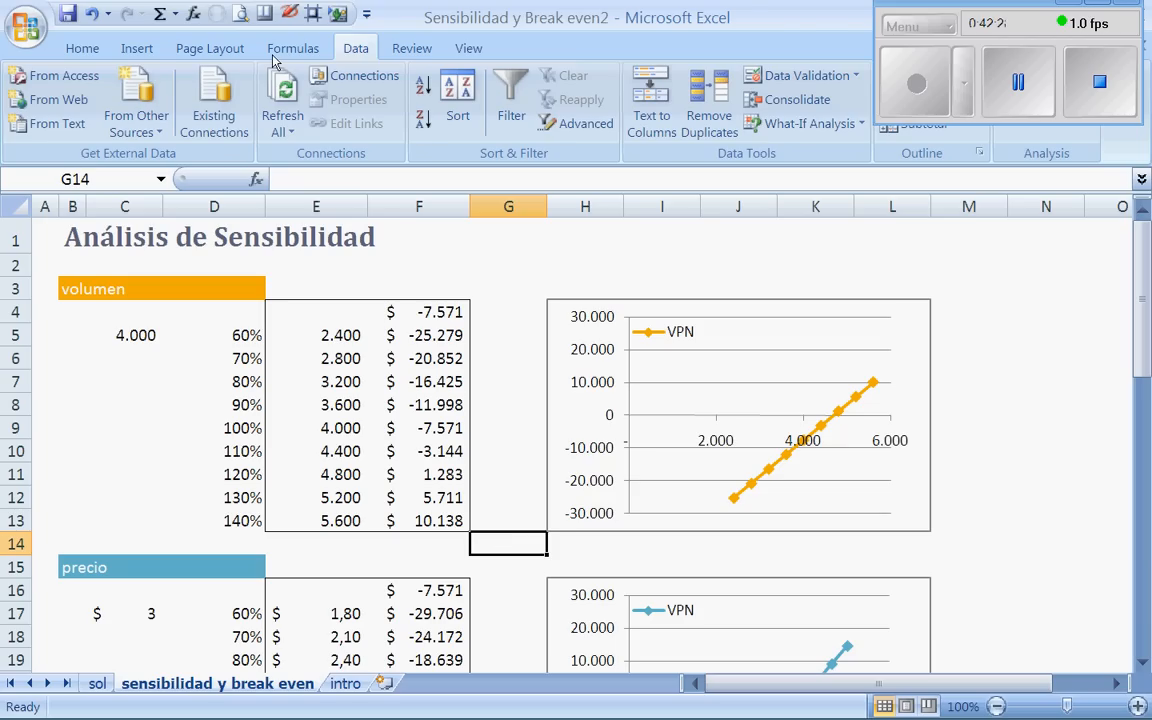
- In ink, box the 110% and 120% rows of the volume table and add a check mark beside each
{"action": "left_click", "coordinate": [289, 14]}
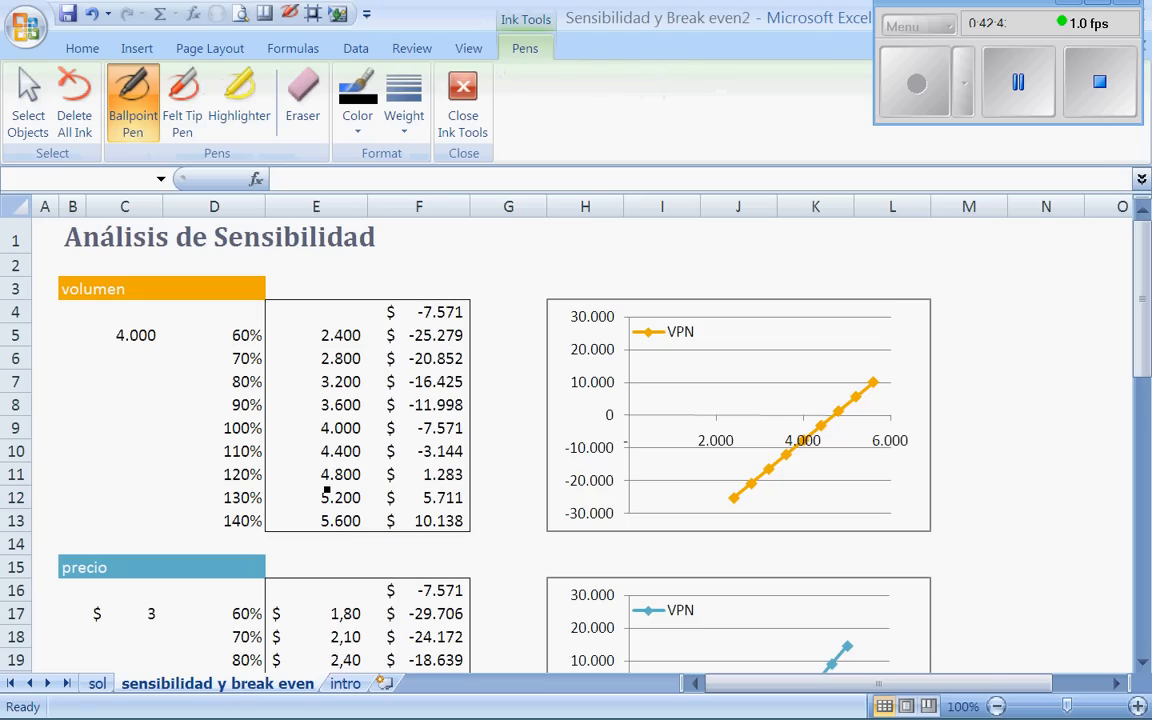
{"action": "mouse_move", "coordinate": [298, 441]}
{"action": "left_mouse_down"}
{"action": "mouse_move", "coordinate": [321, 497]}
{"action": "mouse_move", "coordinate": [283, 438]}
{"action": "mouse_move", "coordinate": [280, 447]}
{"action": "left_mouse_up"}
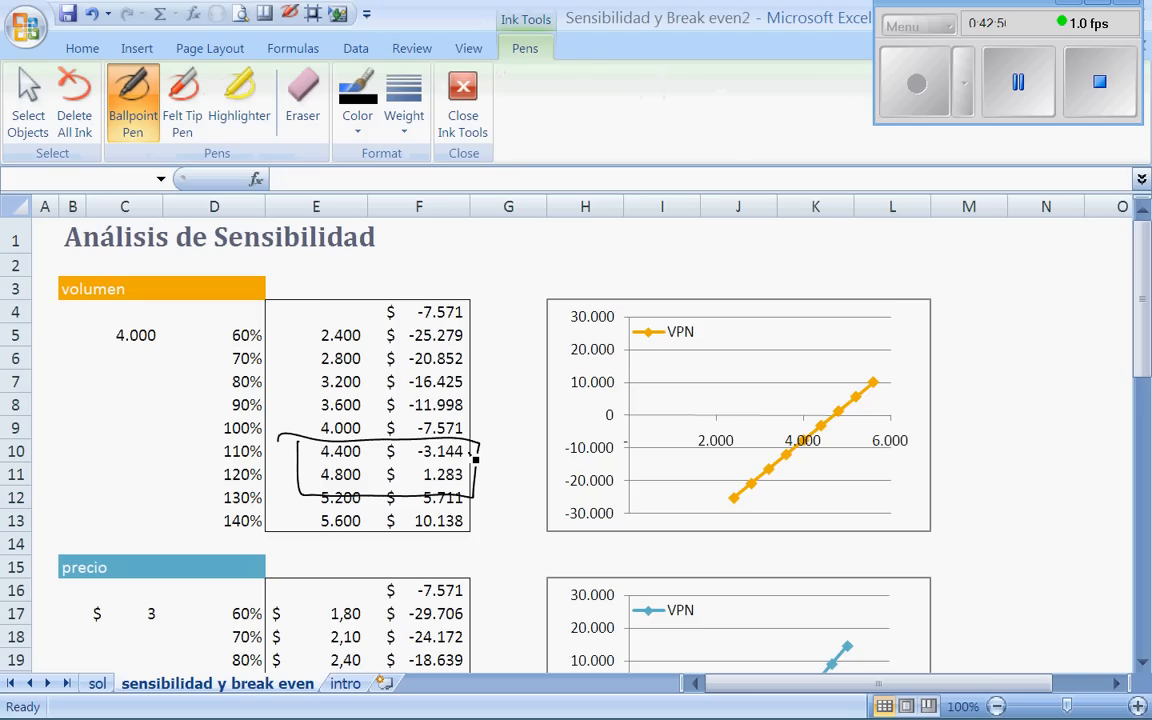
{"action": "left_click_drag", "start_coordinate": [476, 460], "coordinate": [490, 424]}
{"action": "mouse_move", "coordinate": [472, 483]}
{"action": "left_mouse_down"}
{"action": "mouse_move", "coordinate": [488, 492]}
{"action": "mouse_move", "coordinate": [501, 467]}
{"action": "left_mouse_up"}
- On the volume chart, ink a dot where the VPN line crosses zero, underline 4.000, and write "VOLUMEN" beside the horizontal axis
{"action": "left_click_drag", "start_coordinate": [837, 415], "coordinate": [841, 416]}
{"action": "left_click_drag", "start_coordinate": [820, 453], "coordinate": [823, 459]}
{"action": "left_click_drag", "start_coordinate": [905, 410], "coordinate": [1023, 420]}
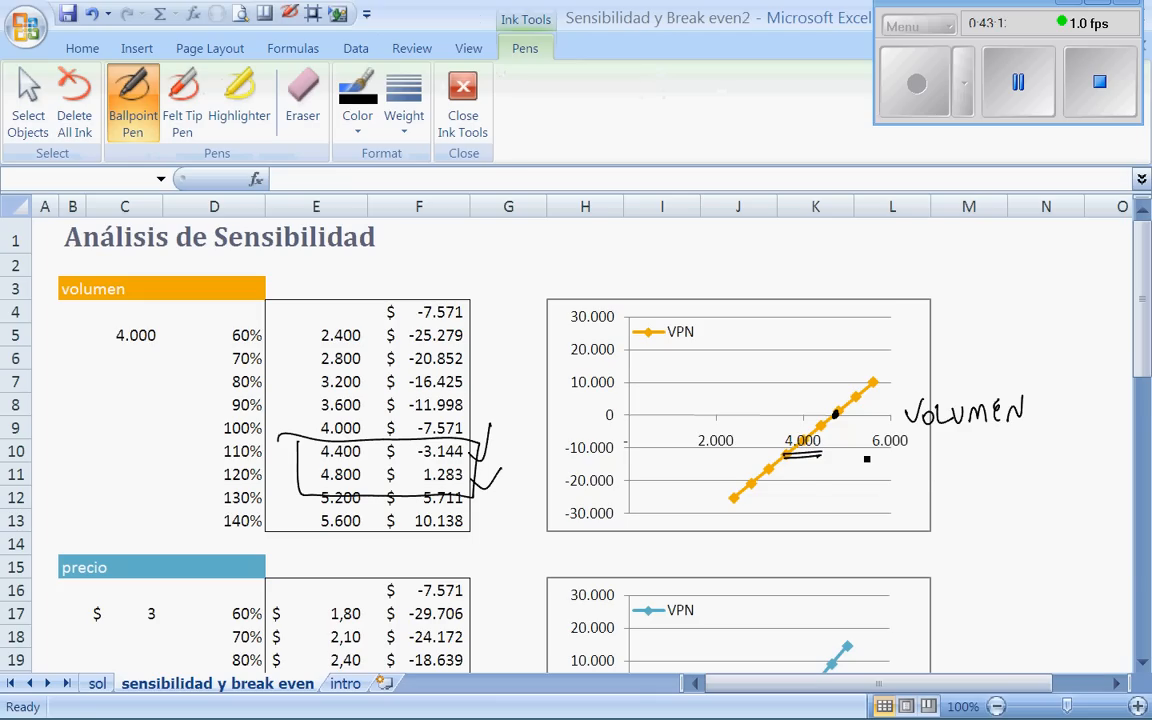
- In ink, double-underline 6.000 on the volume chart axis, bracket the 60% to 140% column, and add check marks beside the base volume
{"action": "left_click_drag", "start_coordinate": [862, 453], "coordinate": [916, 452]}
{"action": "left_click_drag", "start_coordinate": [866, 463], "coordinate": [912, 461]}
{"action": "left_click_drag", "start_coordinate": [229, 325], "coordinate": [215, 512]}
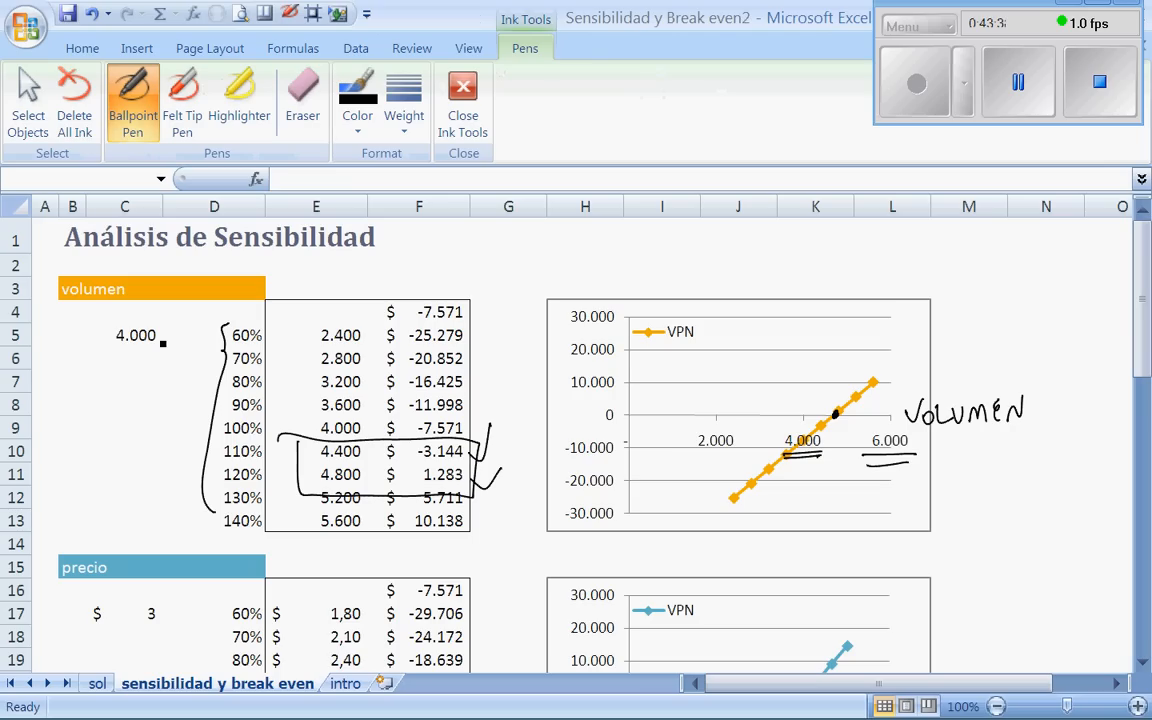
{"action": "mouse_move", "coordinate": [161, 333]}
{"action": "left_mouse_down"}
{"action": "mouse_move", "coordinate": [177, 312]}
{"action": "mouse_move", "coordinate": [182, 349]}
{"action": "left_mouse_up"}
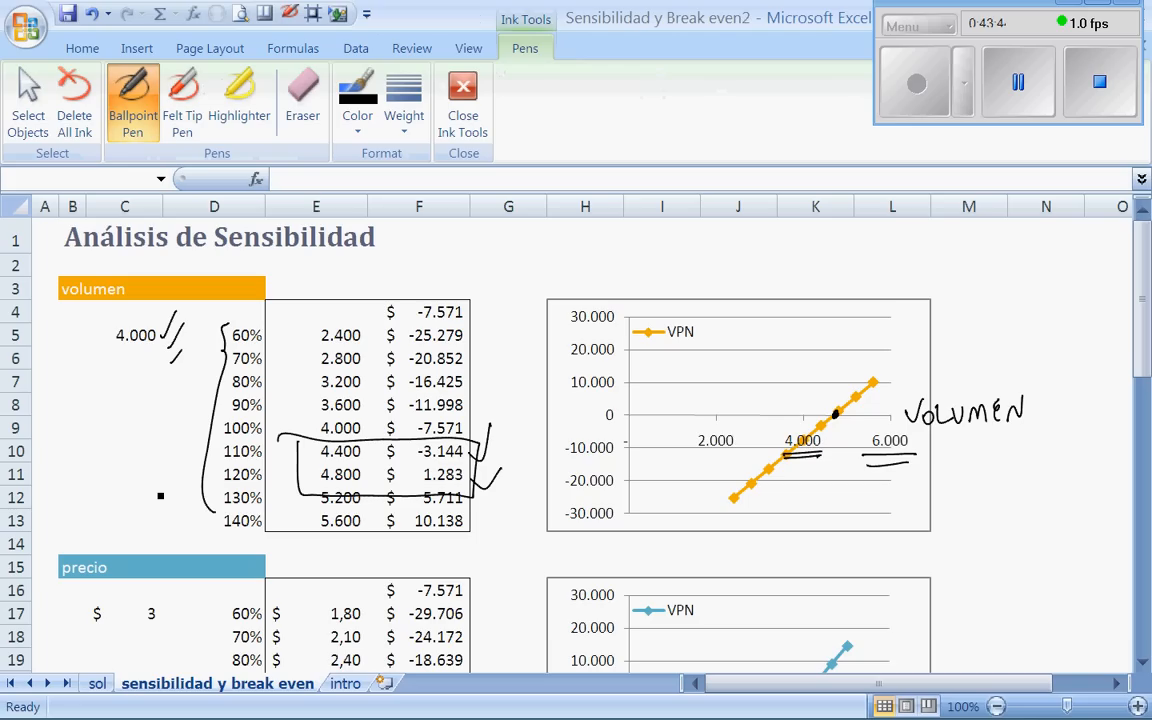
- Handwrite "SOLVER" in ink above the volume chart
{"action": "mouse_move", "coordinate": [622, 251]}
{"action": "left_mouse_down"}
{"action": "mouse_move", "coordinate": [627, 281]}
{"action": "mouse_move", "coordinate": [608, 290]}
{"action": "left_mouse_up"}
{"action": "left_click_drag", "start_coordinate": [633, 265], "coordinate": [635, 264]}
{"action": "left_click_drag", "start_coordinate": [645, 259], "coordinate": [657, 281]}
{"action": "left_click_drag", "start_coordinate": [659, 263], "coordinate": [689, 283]}
{"action": "left_click_drag", "start_coordinate": [694, 284], "coordinate": [714, 287]}
- Handwrite "GOAL SEEK" in ink to the right of "SOLVER", with "Buscar objetivo" beneath it
{"action": "mouse_move", "coordinate": [862, 252]}
{"action": "left_mouse_down"}
{"action": "mouse_move", "coordinate": [876, 268]}
{"action": "mouse_move", "coordinate": [874, 257]}
{"action": "left_mouse_up"}
{"action": "left_click_drag", "start_coordinate": [886, 282], "coordinate": [903, 280]}
{"action": "left_click_drag", "start_coordinate": [908, 256], "coordinate": [959, 276]}
{"action": "mouse_move", "coordinate": [992, 252]}
{"action": "left_mouse_down"}
{"action": "mouse_move", "coordinate": [993, 274]}
{"action": "mouse_move", "coordinate": [1031, 274]}
{"action": "left_mouse_up"}
{"action": "left_click_drag", "start_coordinate": [1038, 244], "coordinate": [1039, 276]}
{"action": "left_click_drag", "start_coordinate": [1051, 242], "coordinate": [1055, 277]}
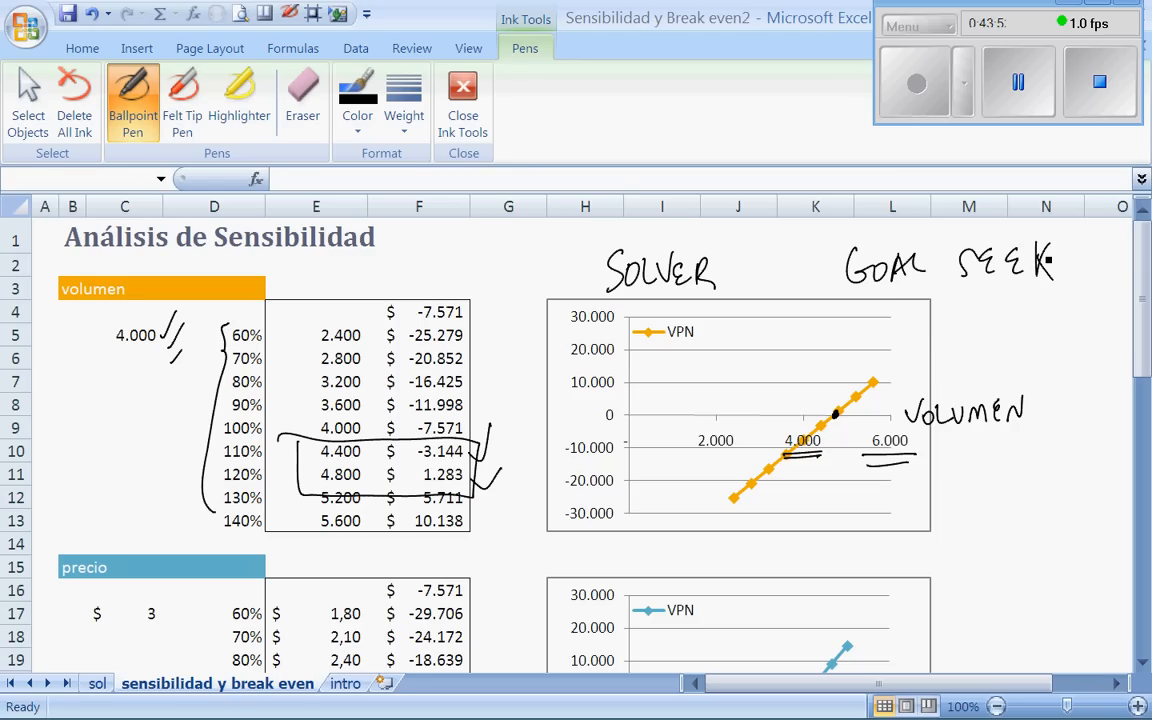
{"action": "left_click_drag", "start_coordinate": [948, 303], "coordinate": [960, 324]}
{"action": "left_click_drag", "start_coordinate": [963, 312], "coordinate": [1031, 310]}
{"action": "left_click_drag", "start_coordinate": [962, 345], "coordinate": [976, 358]}
{"action": "mouse_move", "coordinate": [978, 348]}
{"action": "left_mouse_down"}
{"action": "mouse_move", "coordinate": [1033, 362]}
{"action": "mouse_move", "coordinate": [1065, 347]}
{"action": "left_mouse_up"}
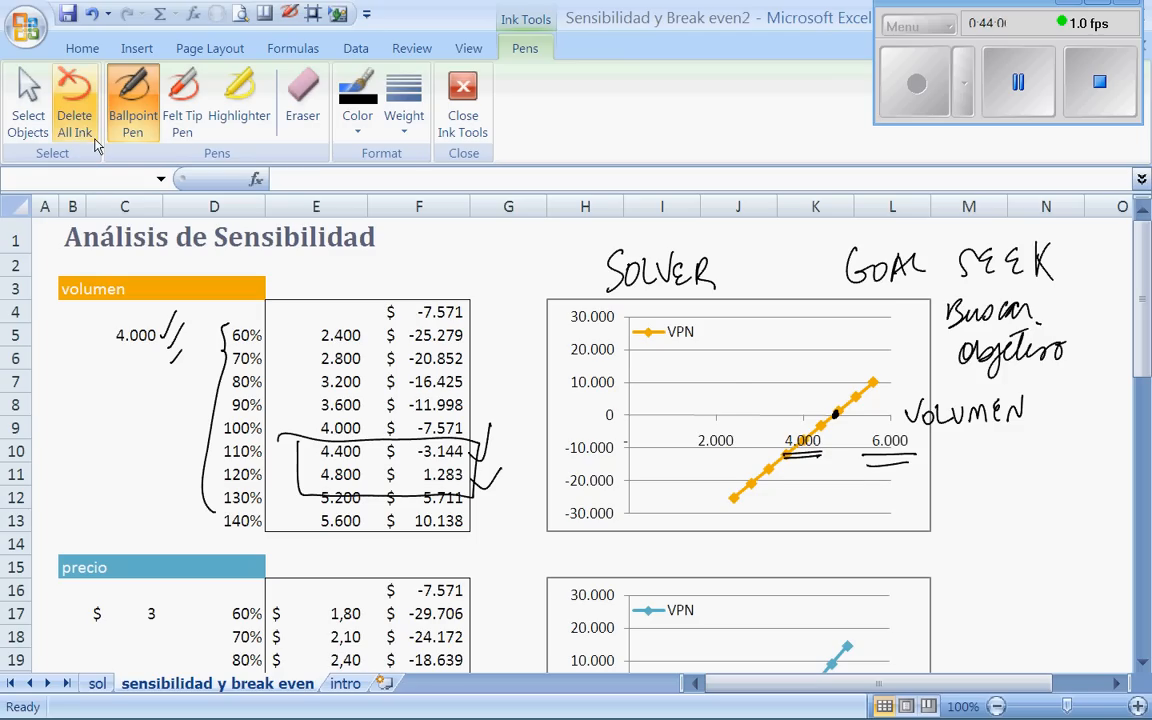
- Delete all ink from the sensitivity sheet and leave ink mode
{"action": "left_click", "coordinate": [75, 115]}
{"action": "left_click", "coordinate": [555, 438]}
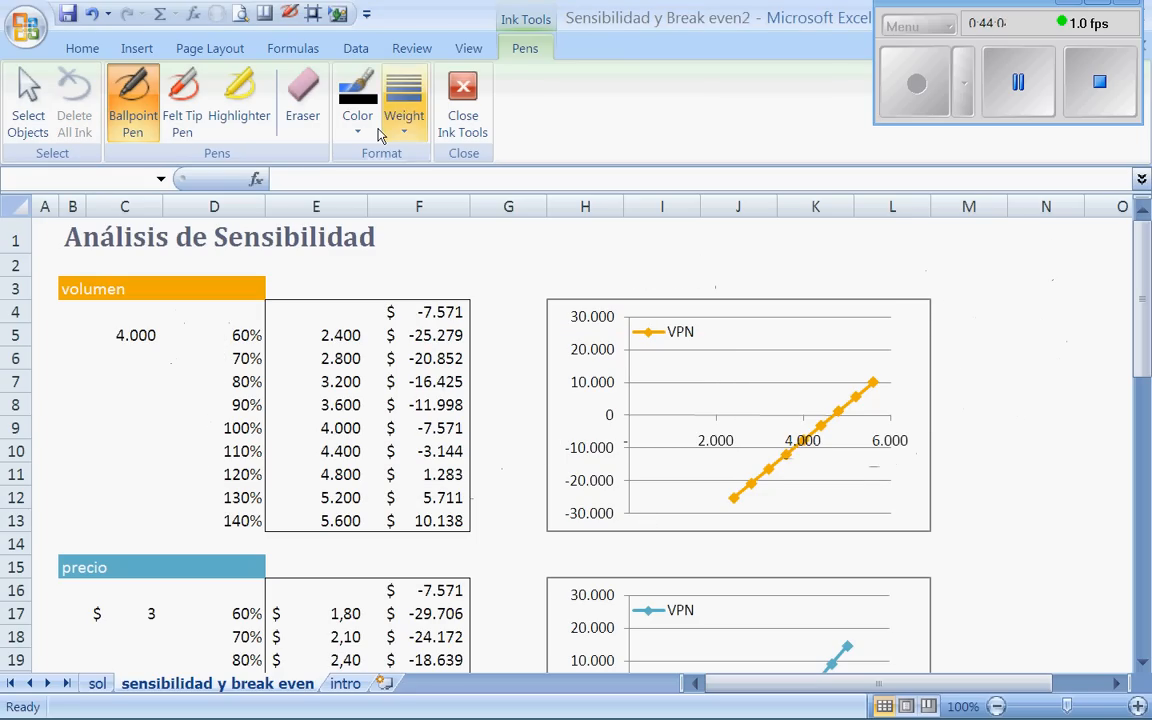
{"action": "left_click", "coordinate": [83, 52]}
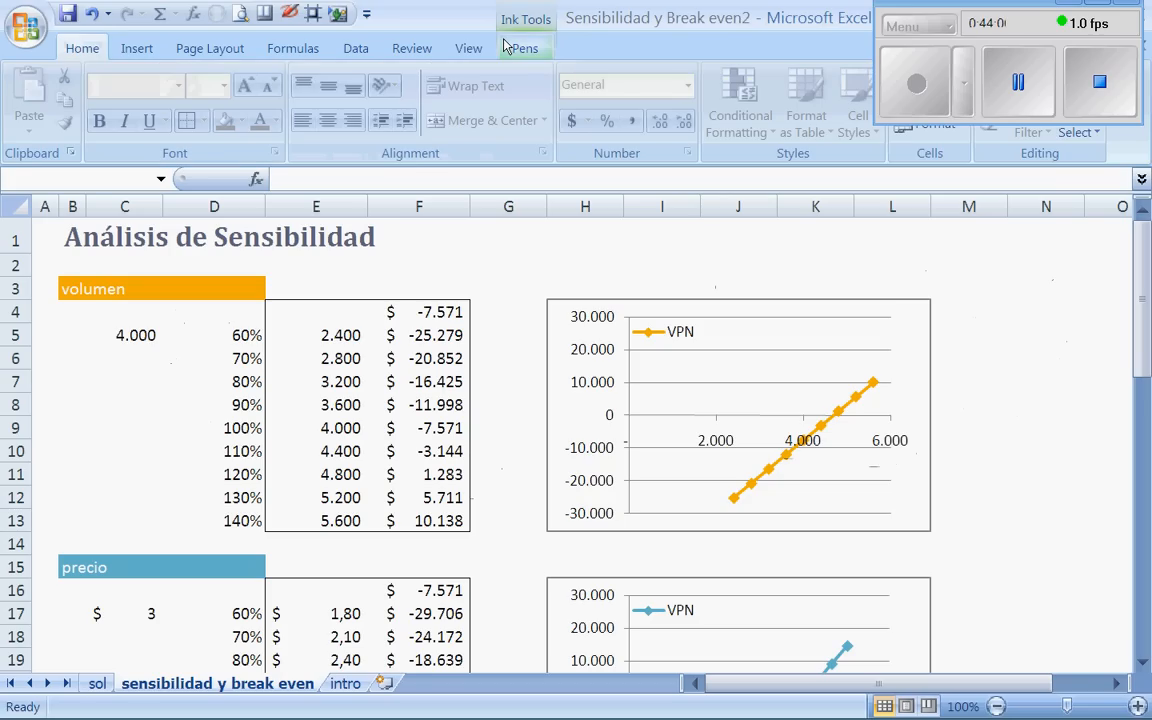
{"action": "left_click", "coordinate": [538, 20]}
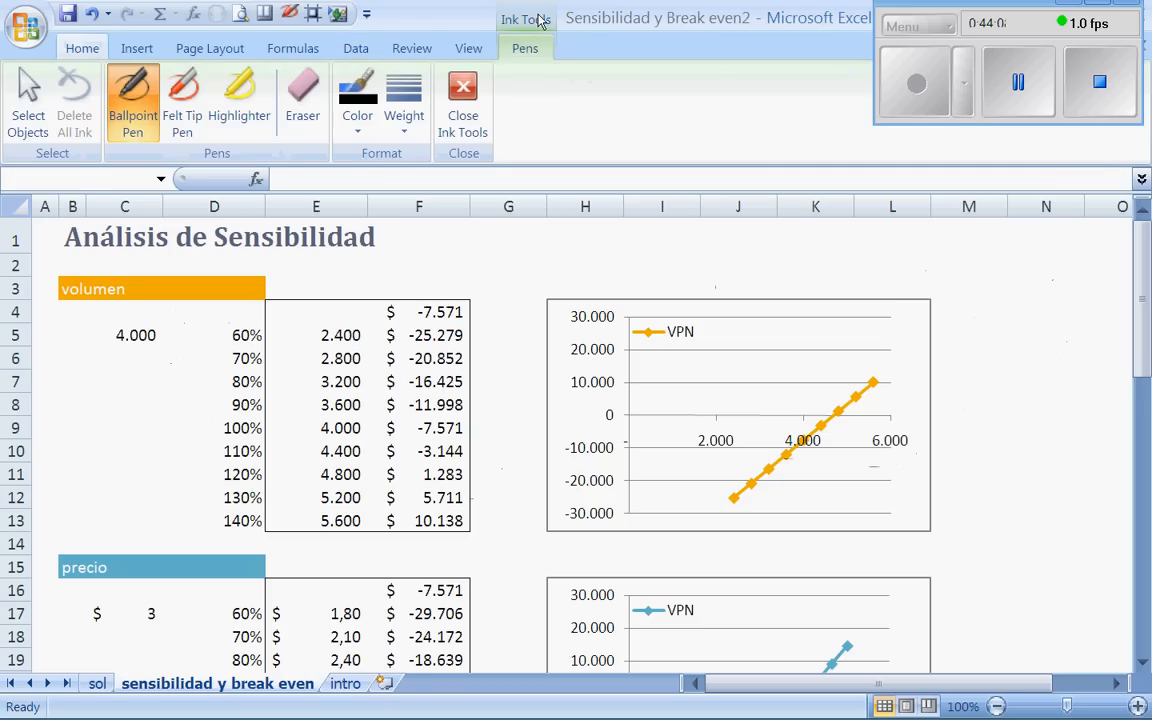
{"action": "left_click", "coordinate": [463, 104]}
{"action": "left_click", "coordinate": [705, 243]}
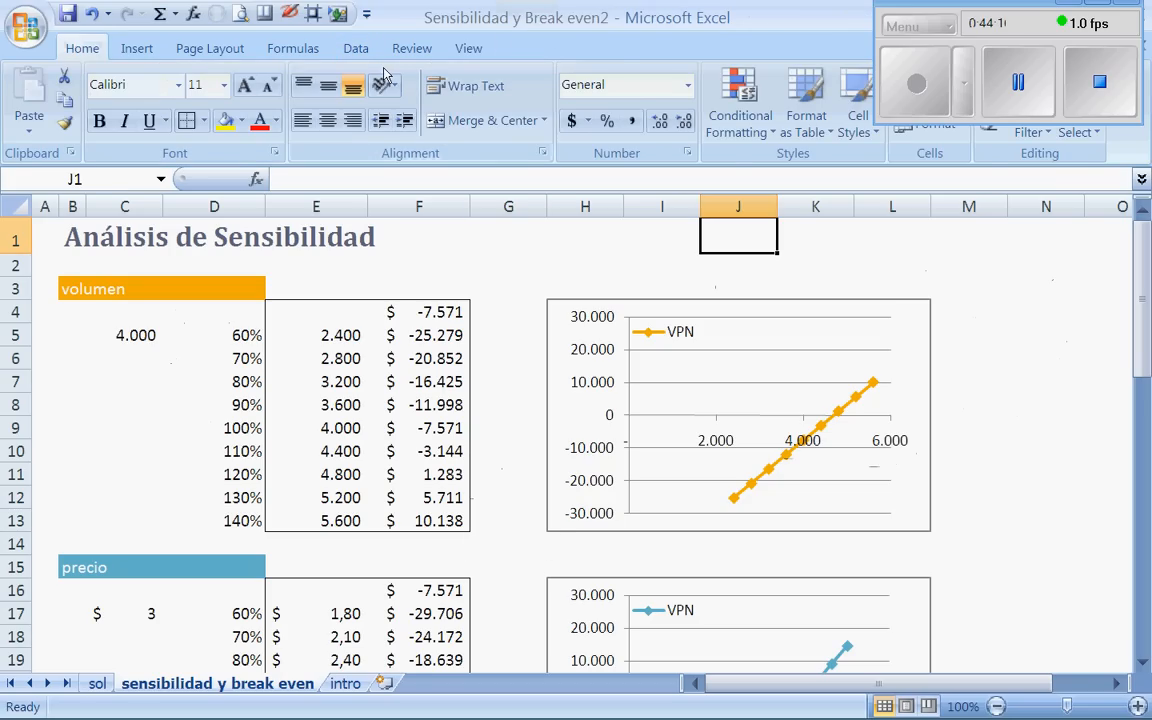
- Run Goal Seek to bring the VPN in F4 to 0 by changing the base volume cell C5, and discard the solution
{"action": "left_click", "coordinate": [355, 48]}
{"action": "left_click", "coordinate": [810, 123]}
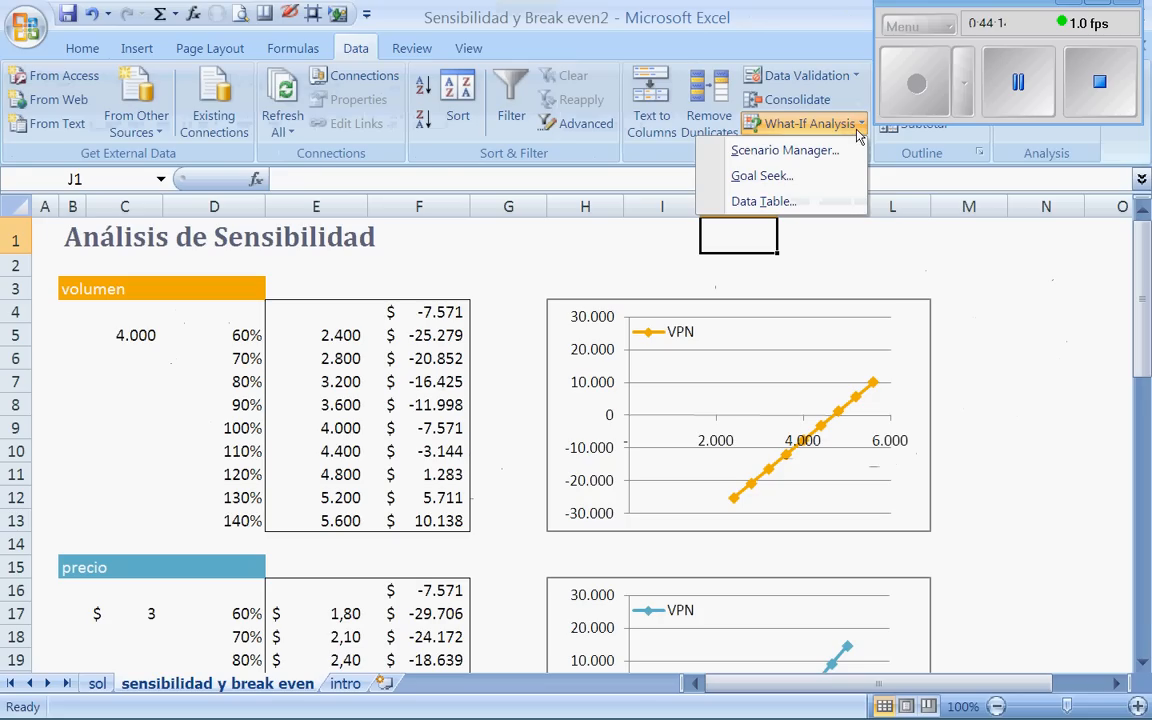
{"action": "left_click", "coordinate": [781, 178]}
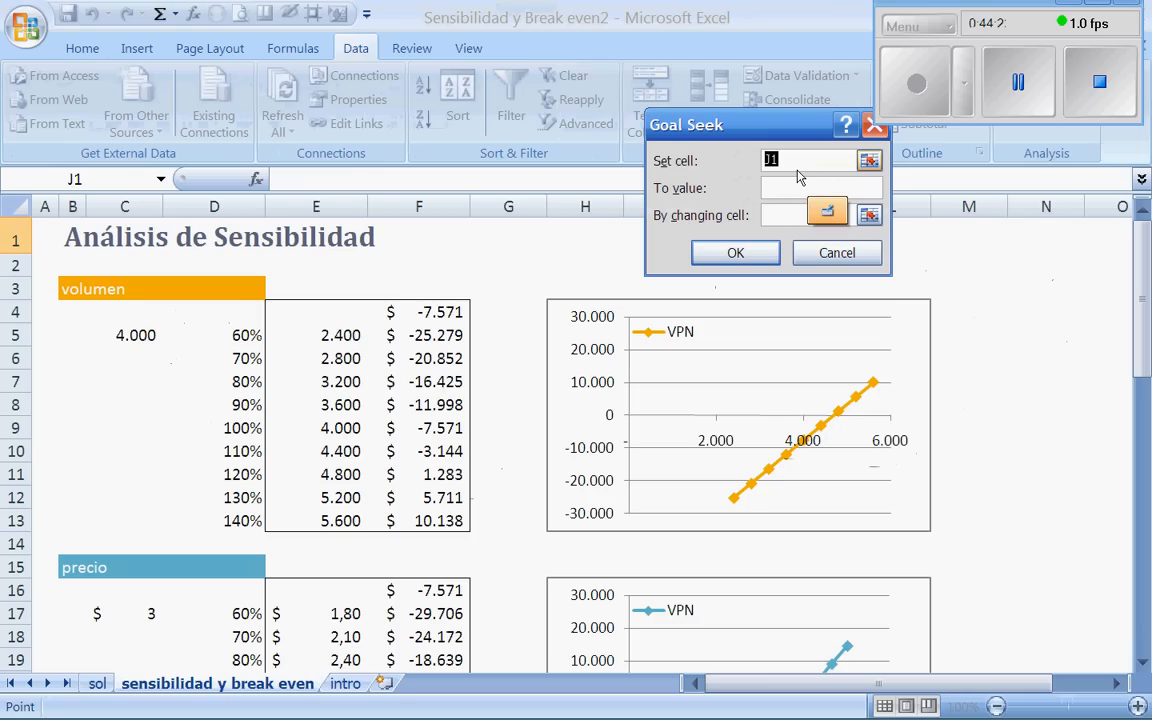
{"action": "left_click", "coordinate": [445, 314]}
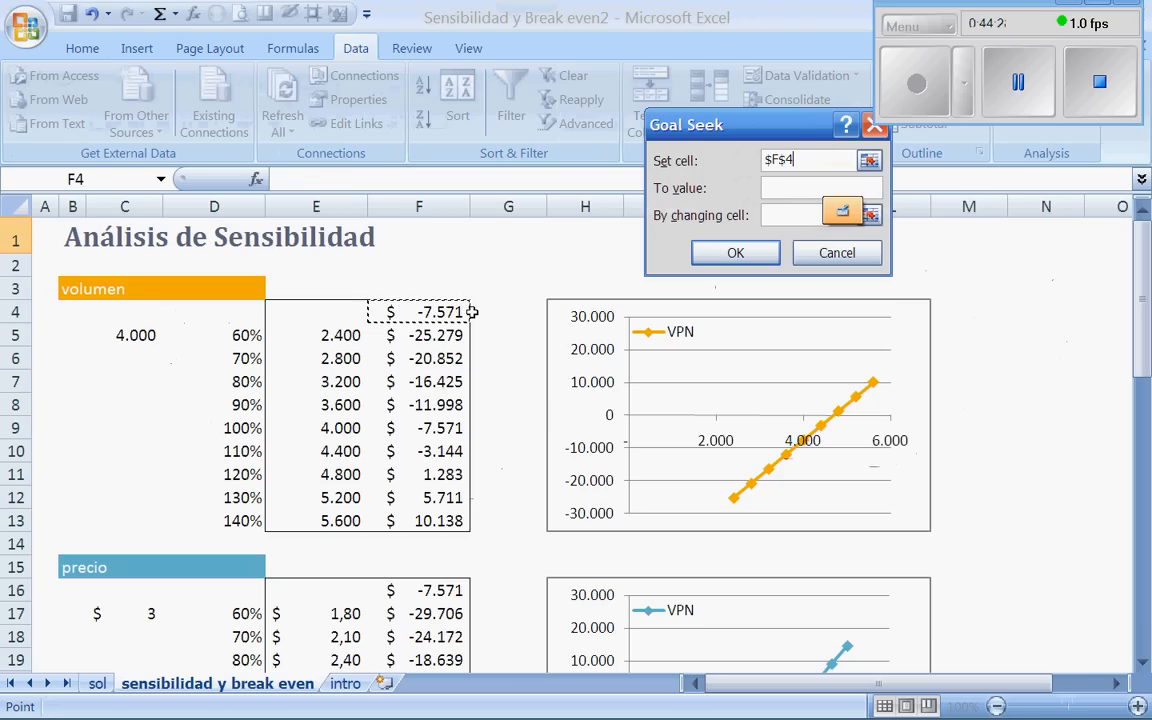
{"action": "key", "text": "Tab"}
{"action": "type", "text": "0"}
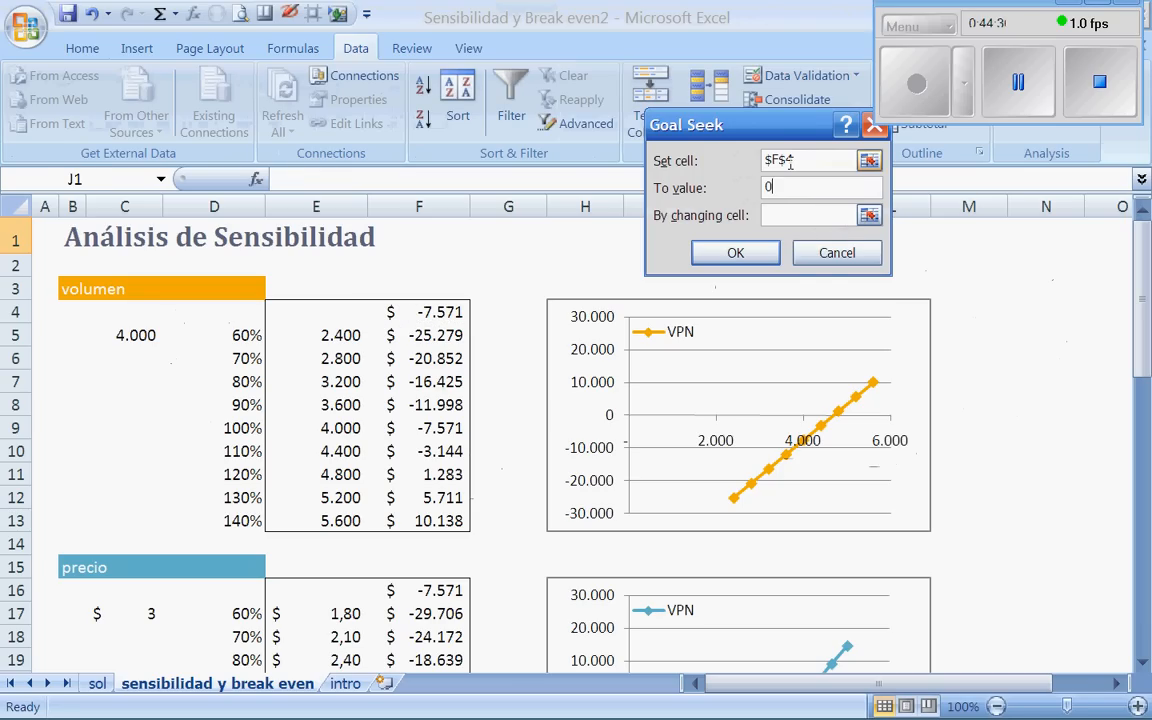
{"action": "left_click", "coordinate": [785, 219]}
{"action": "left_click", "coordinate": [155, 340]}
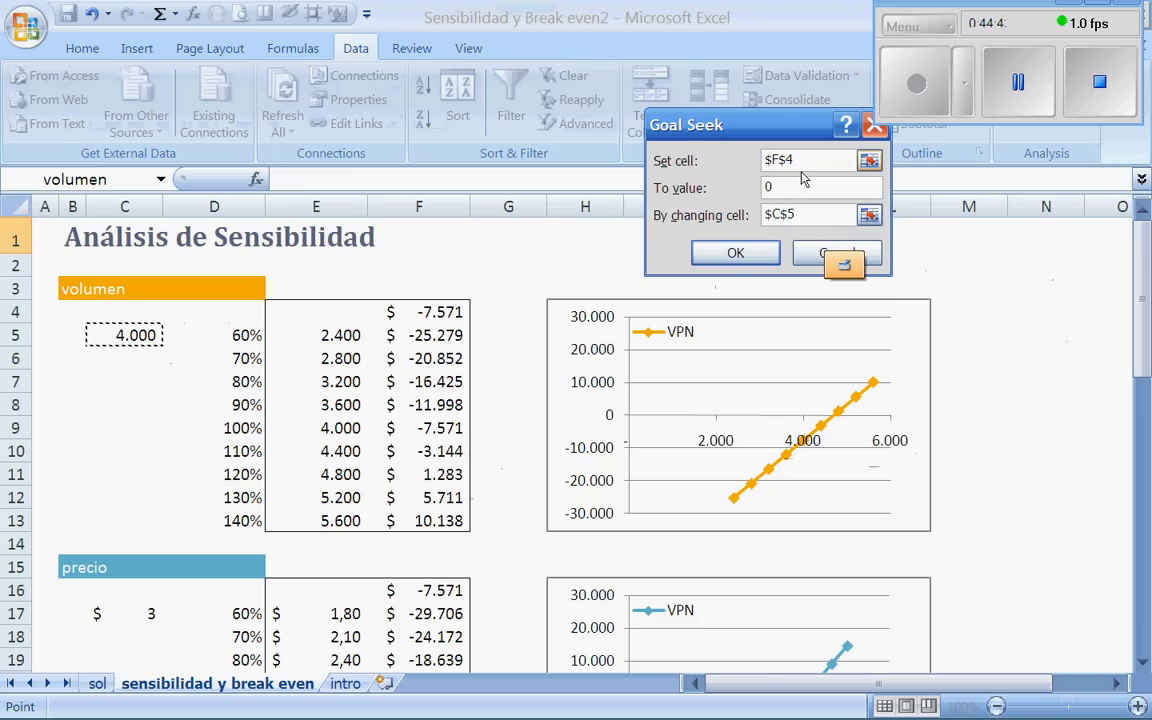
{"action": "key", "text": "Return"}
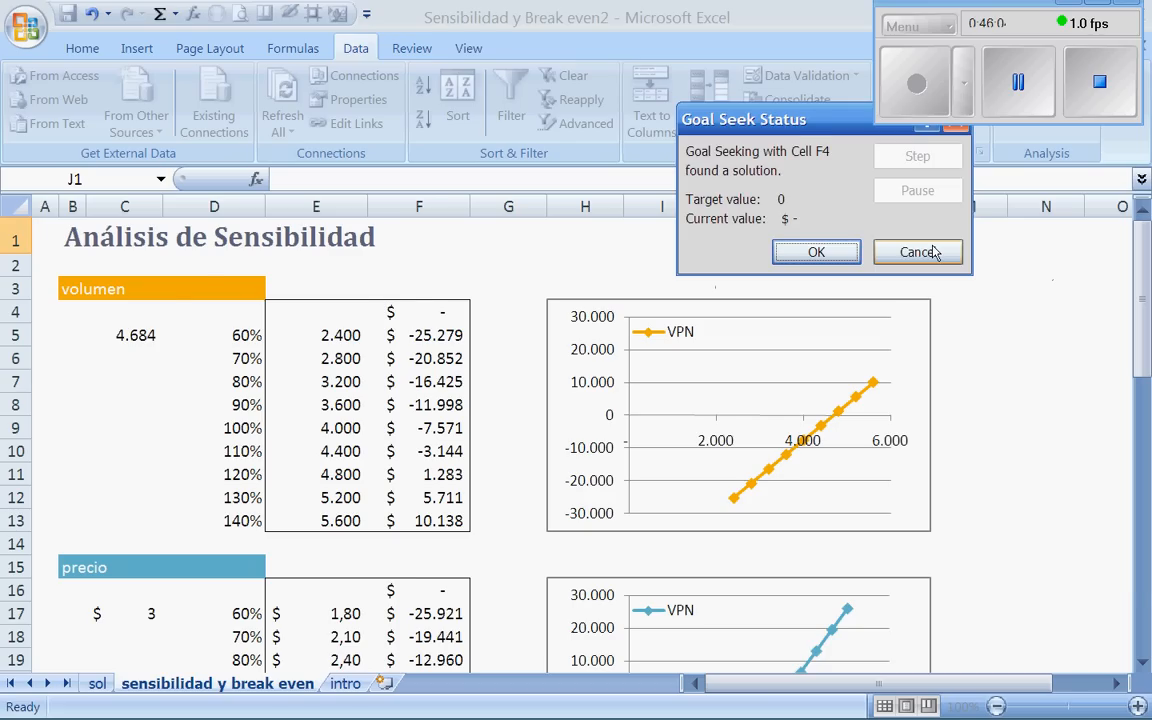
{"action": "left_click", "coordinate": [930, 252]}
- On the intro sheet, circle VPN and EVA in ink and bracket the two valuation items, 3 and 4, together
{"action": "left_click", "coordinate": [346, 683]}
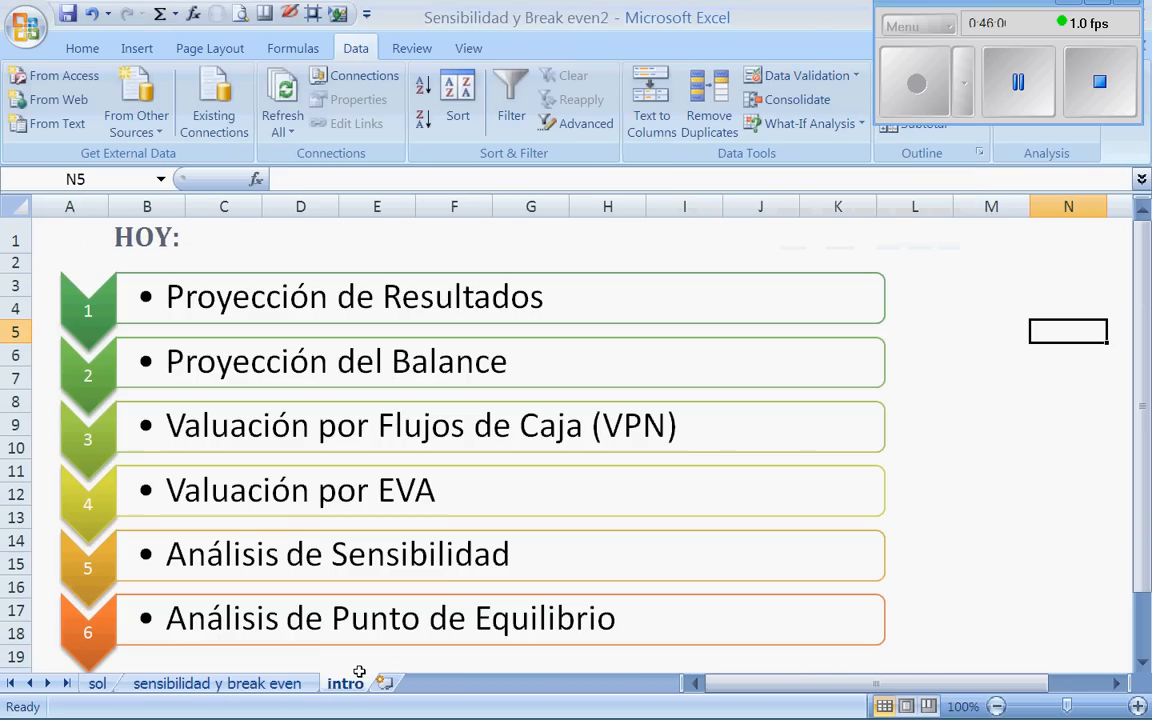
{"action": "left_click", "coordinate": [289, 14]}
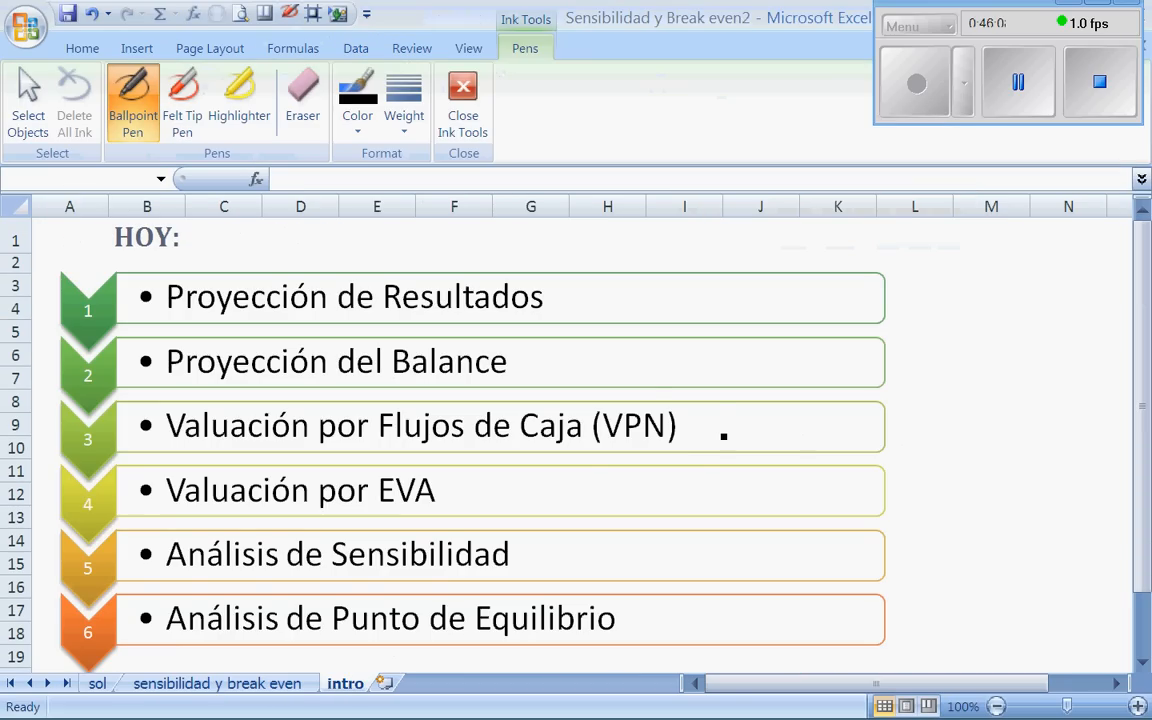
{"action": "left_click_drag", "start_coordinate": [662, 386], "coordinate": [695, 376]}
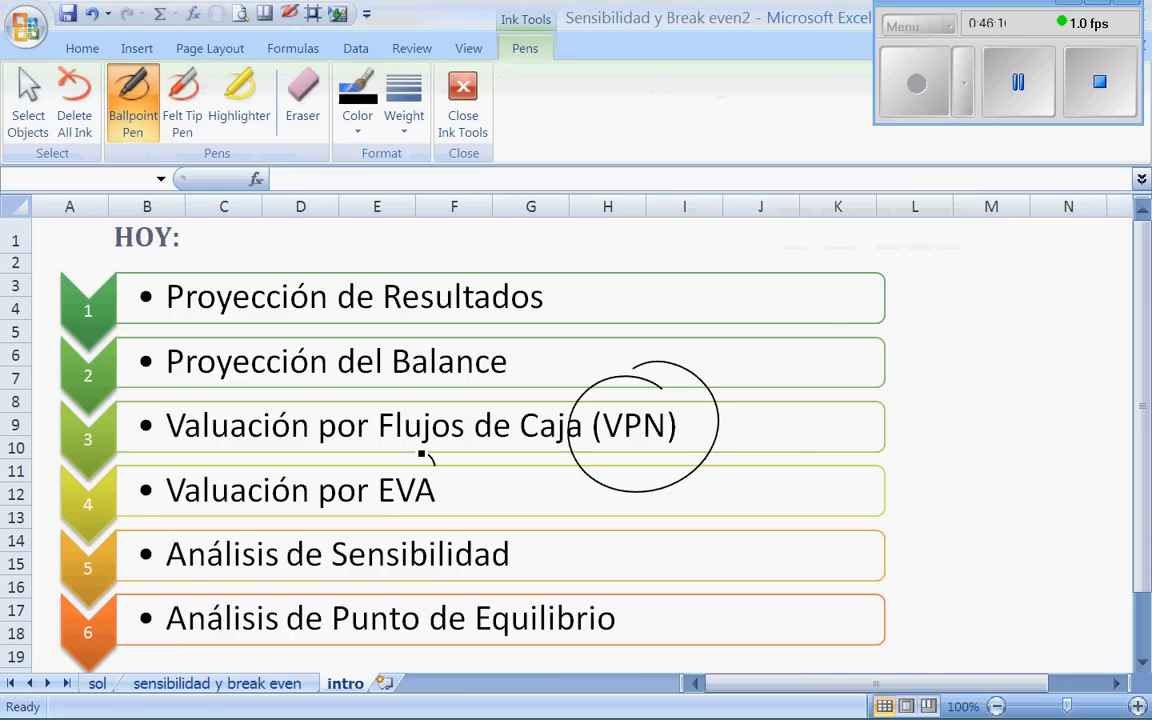
{"action": "left_click_drag", "start_coordinate": [421, 453], "coordinate": [440, 456]}
{"action": "mouse_move", "coordinate": [841, 413]}
{"action": "left_mouse_down"}
{"action": "mouse_move", "coordinate": [839, 515]}
{"action": "mouse_move", "coordinate": [830, 511]}
{"action": "left_mouse_up"}
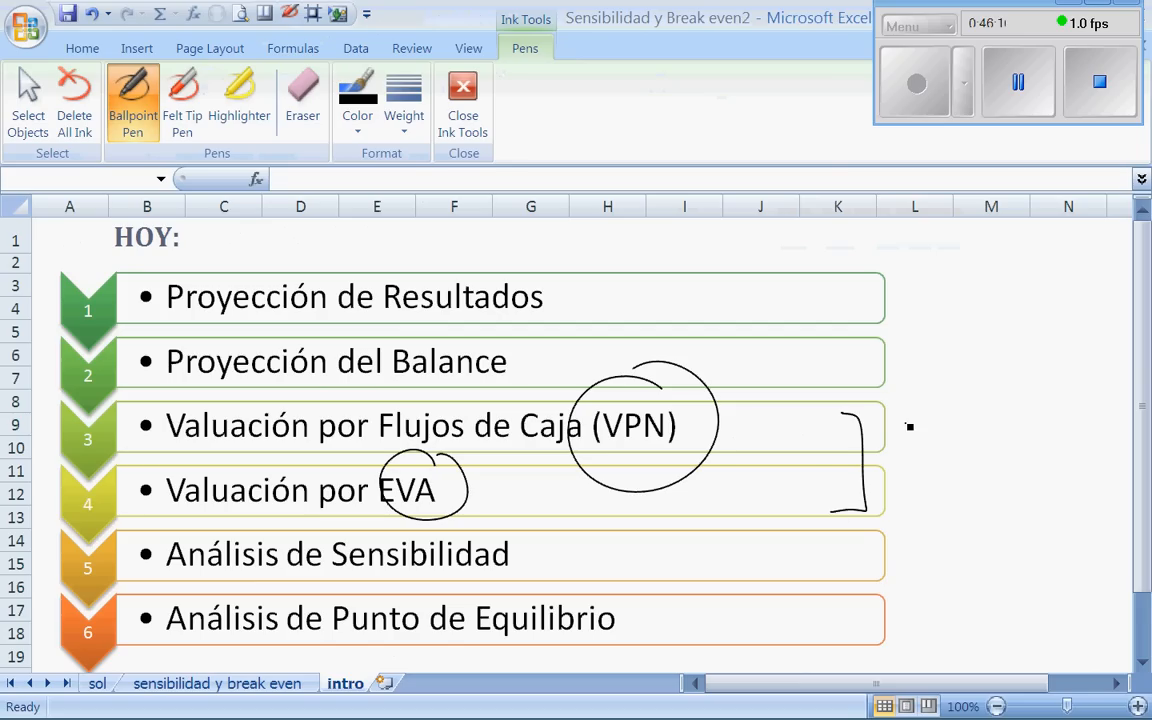
- Beside the bracket, handwrite ">0" with a check mark and "<0" with an X in ink
{"action": "left_click_drag", "start_coordinate": [906, 425], "coordinate": [903, 459]}
{"action": "left_click_drag", "start_coordinate": [958, 423], "coordinate": [957, 425]}
{"action": "left_click_drag", "start_coordinate": [1044, 424], "coordinate": [1089, 386]}
{"action": "mouse_move", "coordinate": [945, 479]}
{"action": "left_mouse_down"}
{"action": "mouse_move", "coordinate": [949, 522]}
{"action": "mouse_move", "coordinate": [971, 490]}
{"action": "left_mouse_up"}
{"action": "mouse_move", "coordinate": [1090, 474]}
{"action": "left_mouse_down"}
{"action": "mouse_move", "coordinate": [1051, 510]}
{"action": "mouse_move", "coordinate": [1089, 502]}
{"action": "left_mouse_up"}
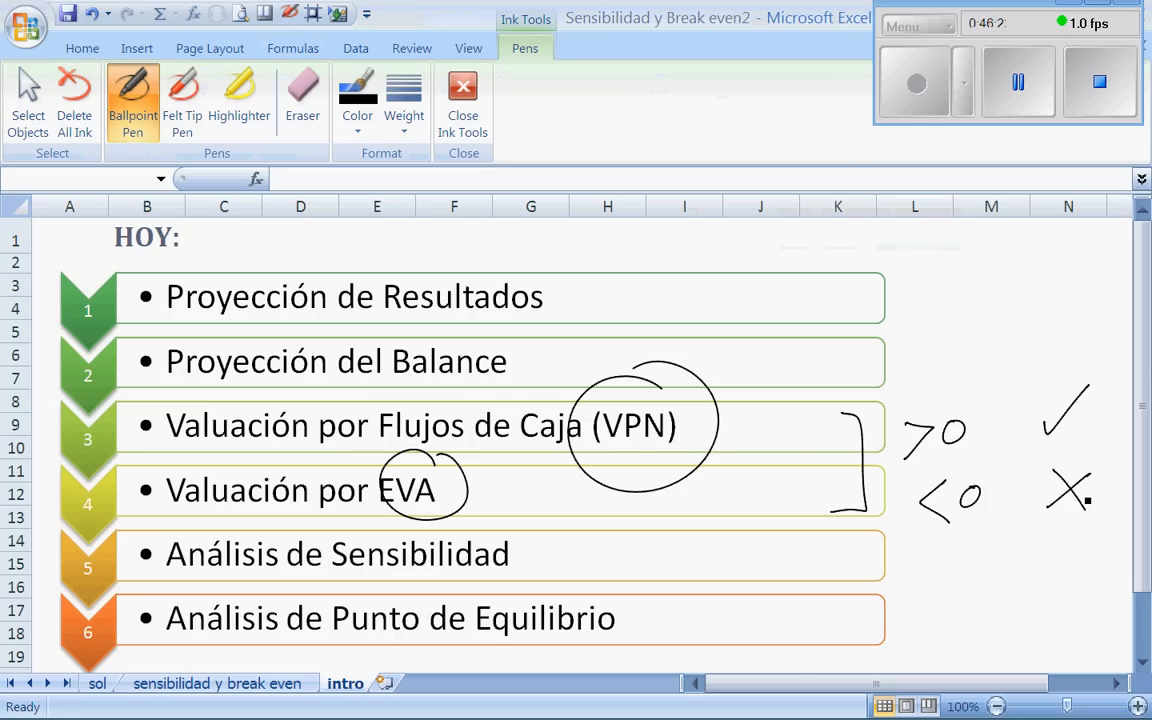